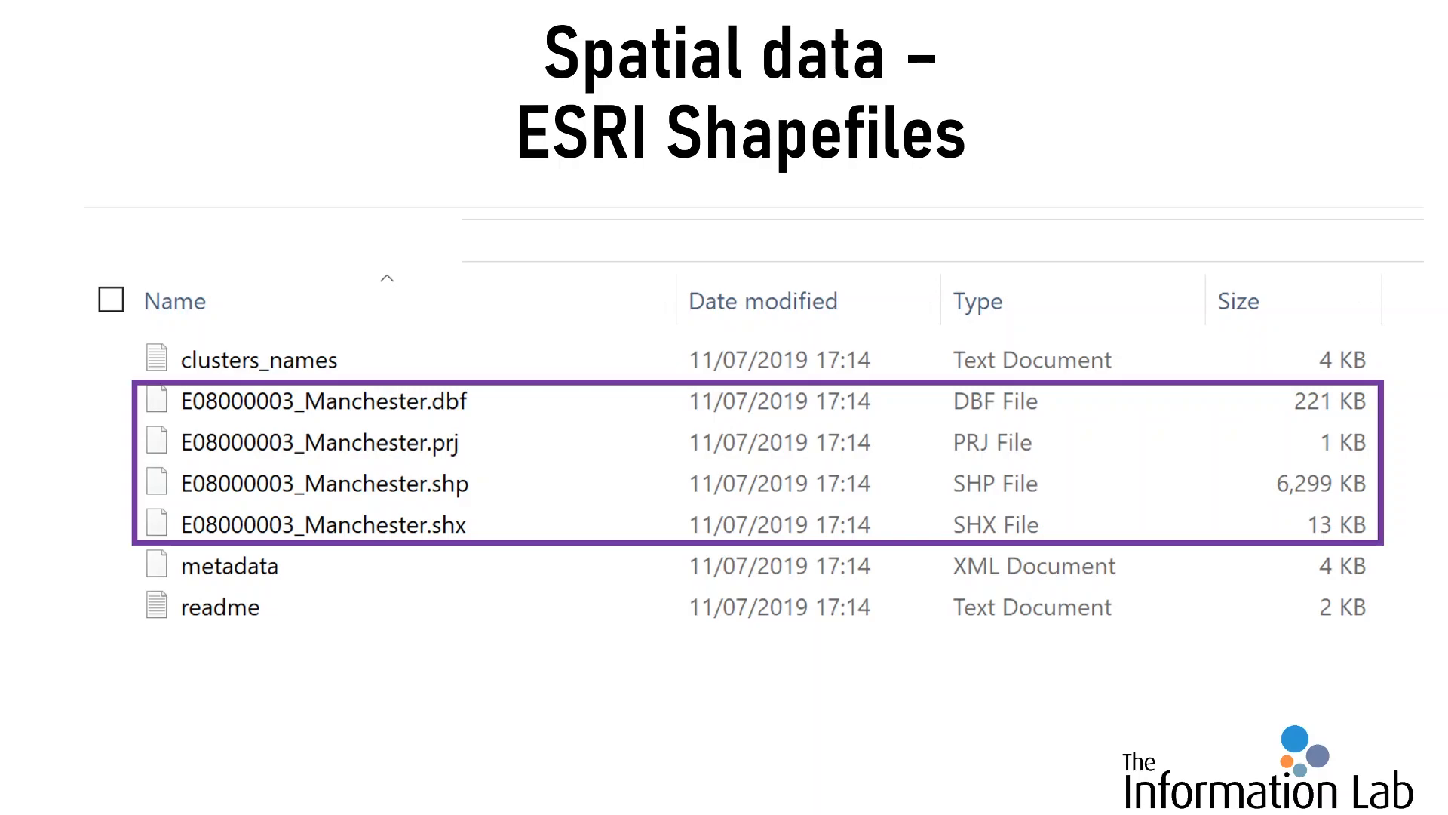
Step: Switch to the Starter workbook in Tableau and bring the earliest worksheets in its sheet list into view
key(alt+Tab)
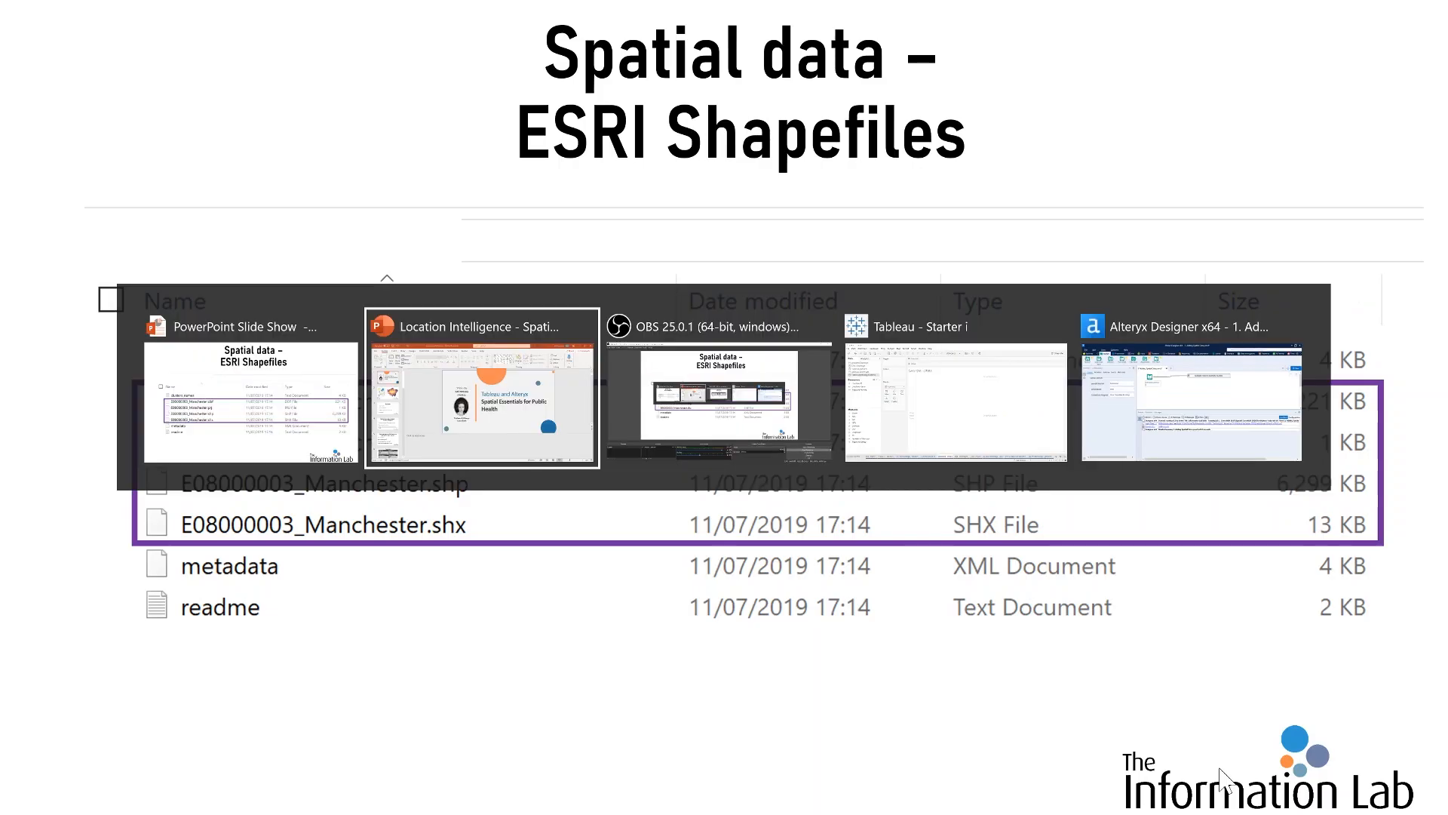
key(alt+Tab)
key(alt+Tab)
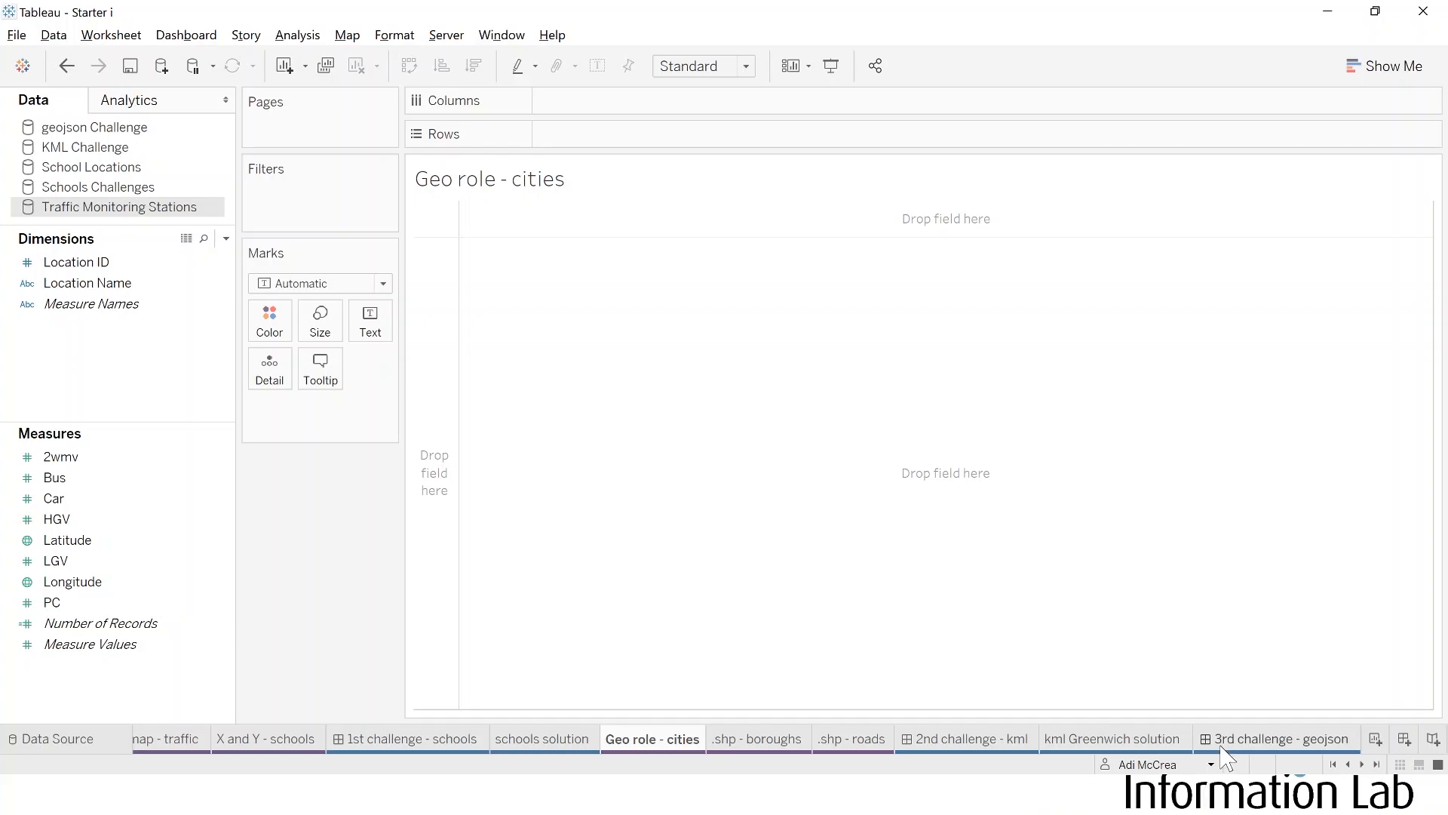
mouse_move(1222, 747)
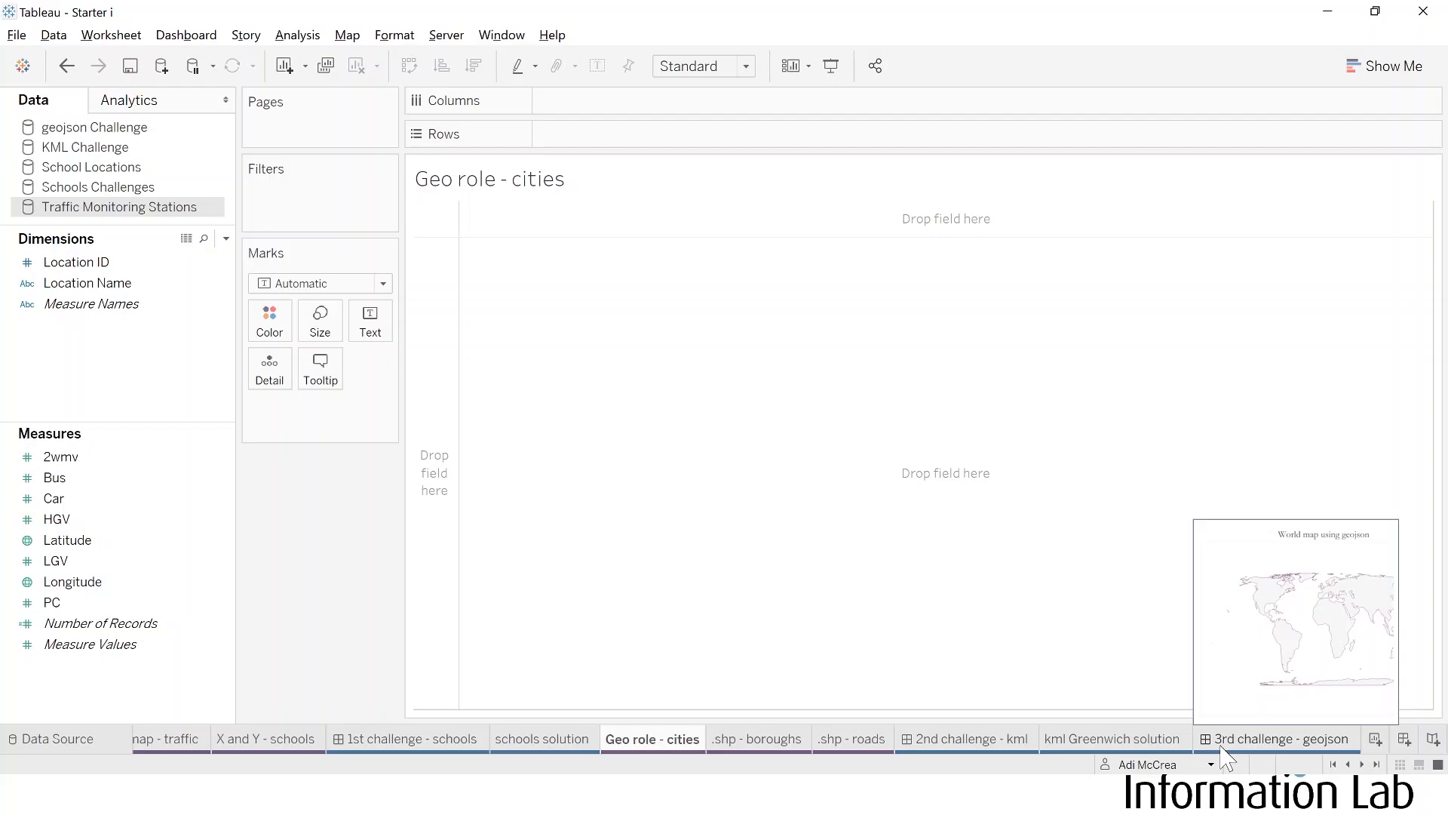
click(1335, 764)
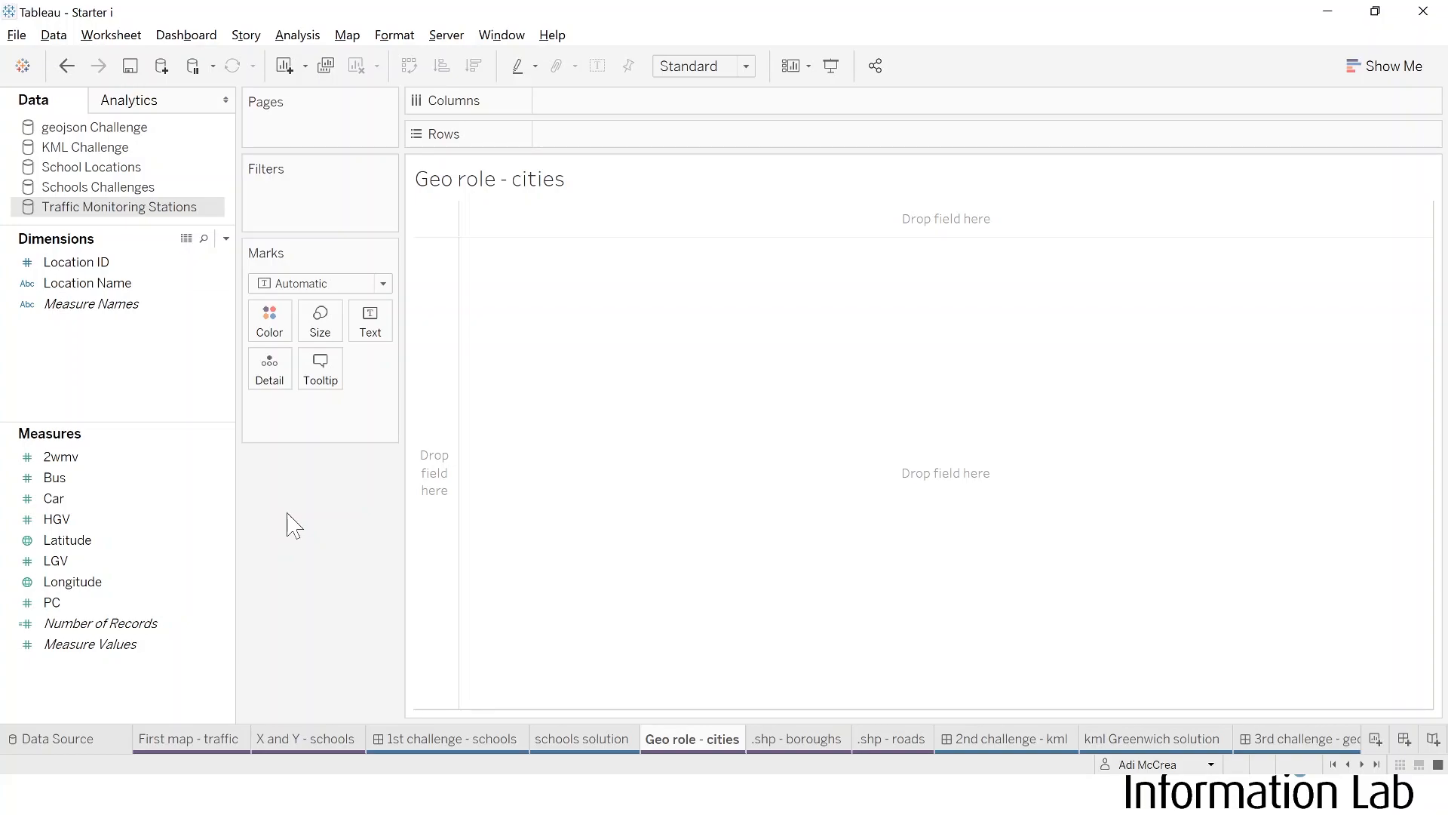
Step: Check the connection properties and source data of Traffic Monitoring Stations, and open the First map - traffic worksheet
right_click(116, 219)
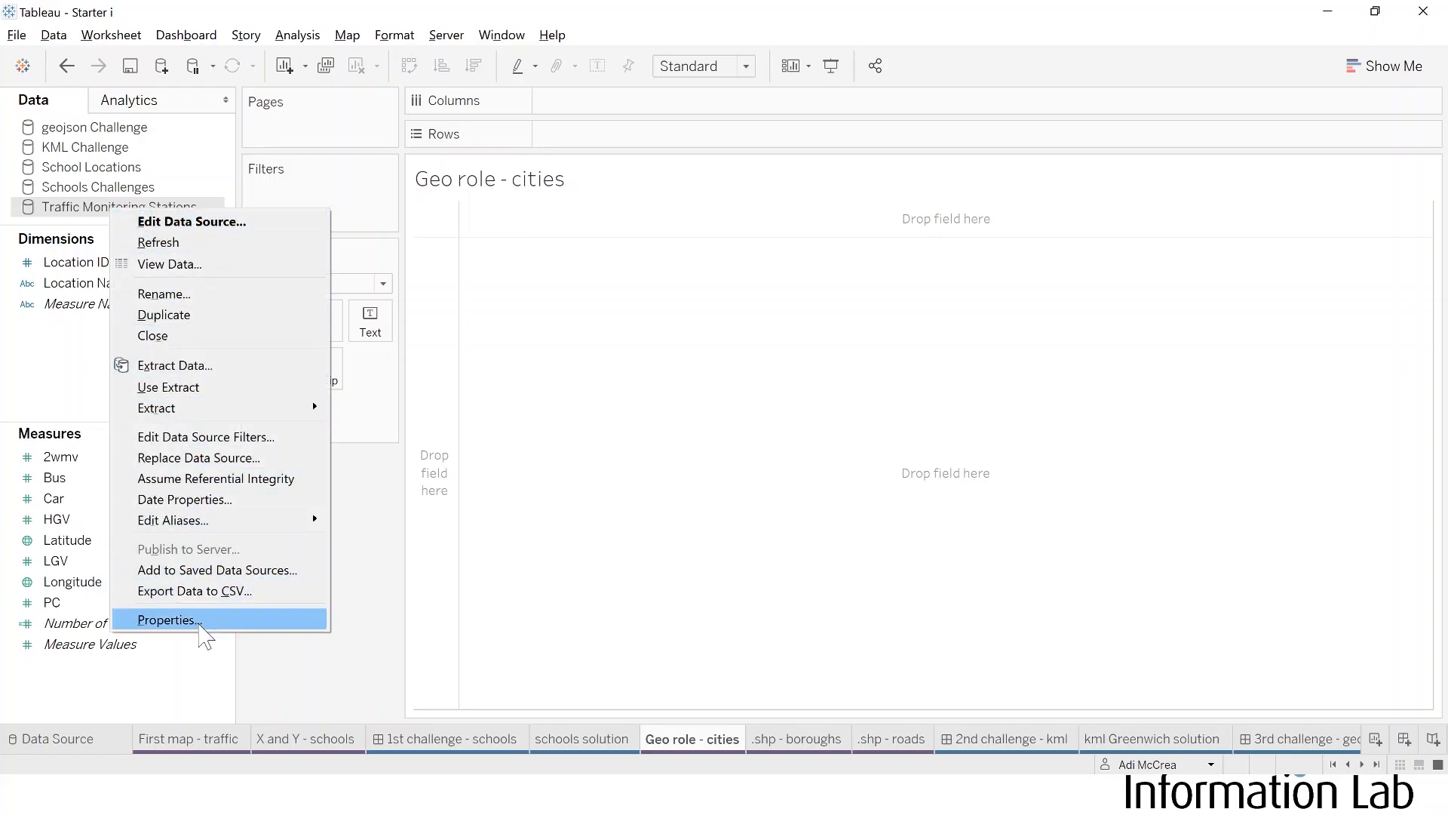
click(168, 620)
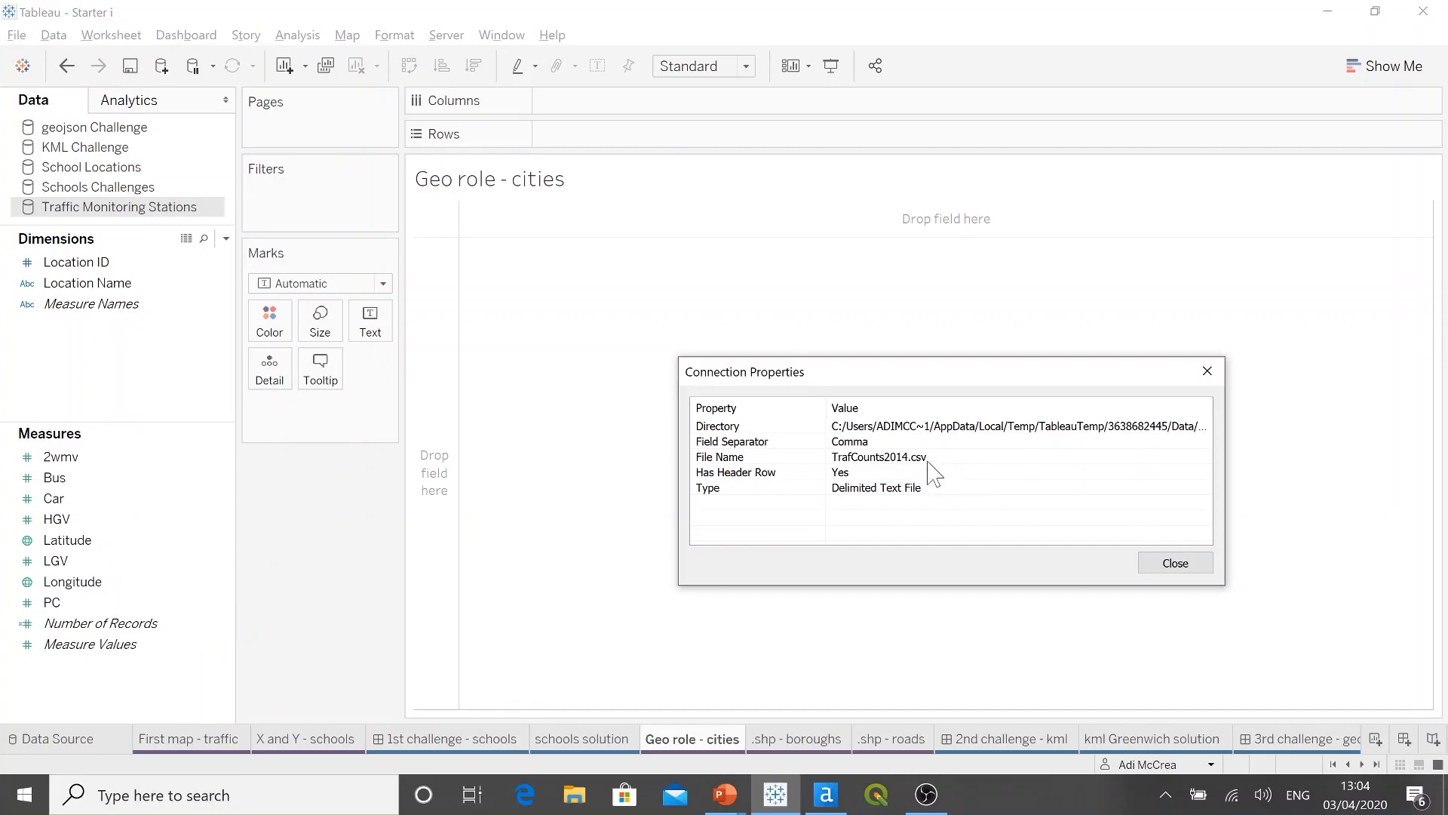
click(1175, 565)
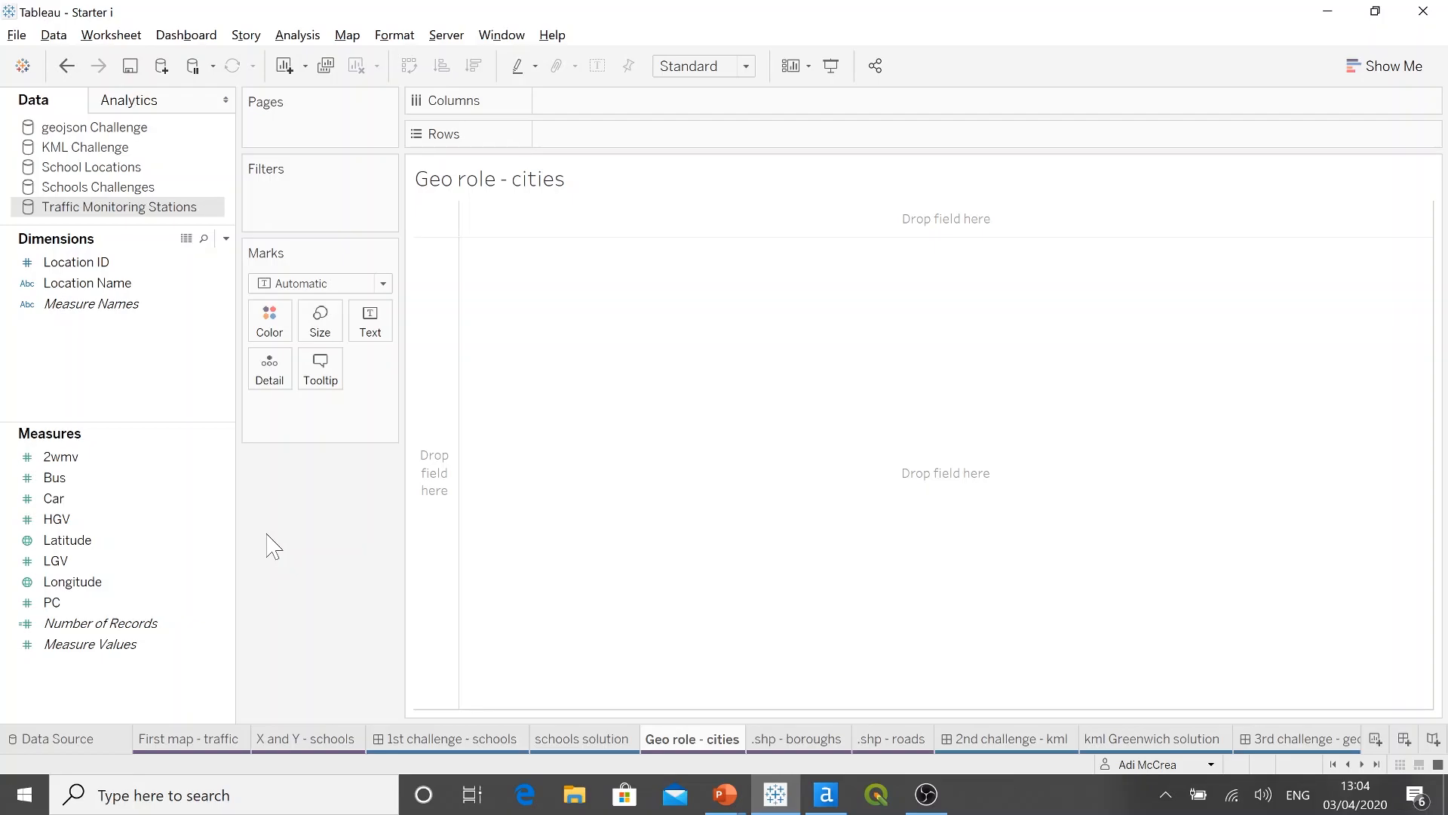
click(97, 743)
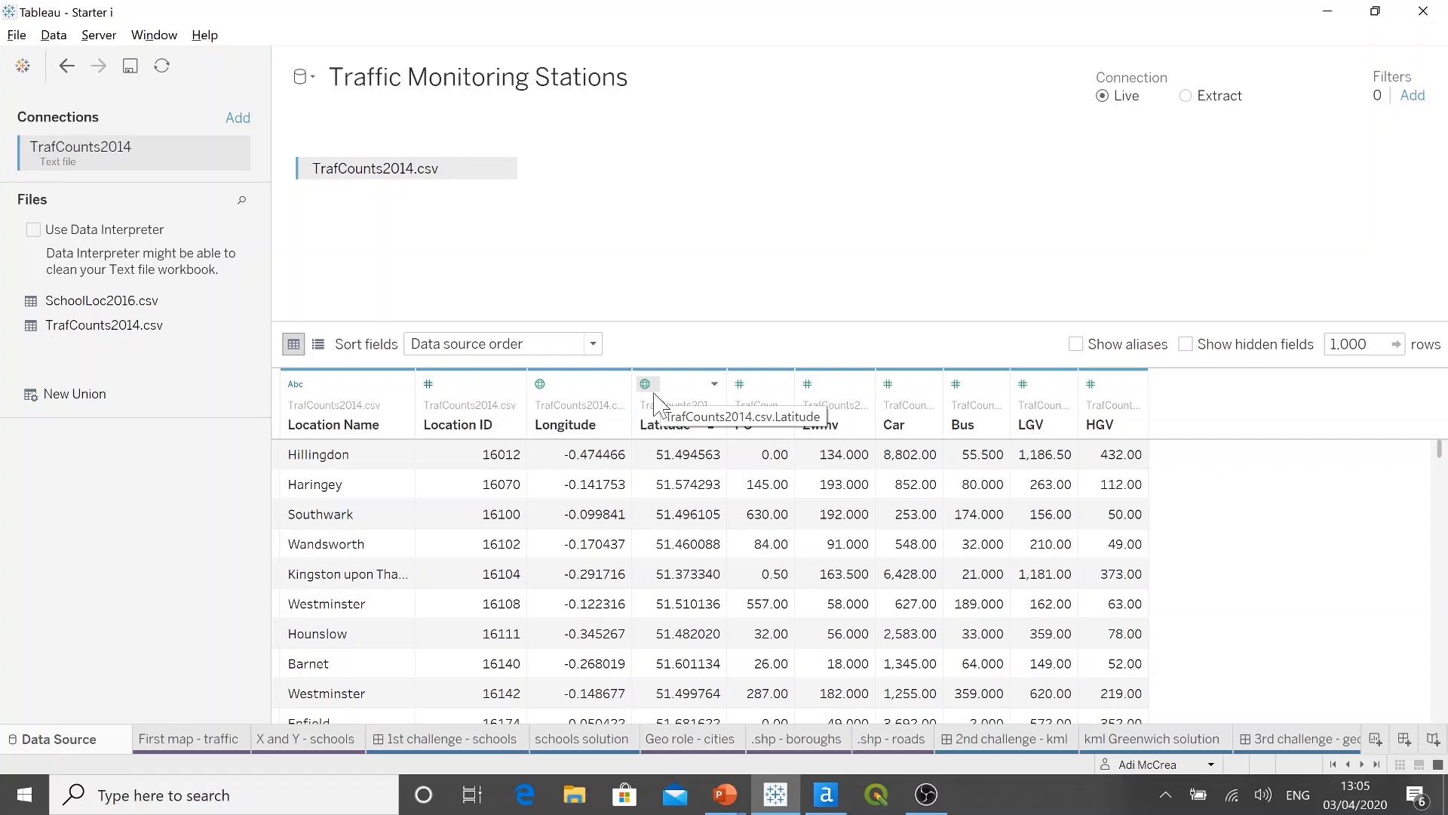
click(187, 747)
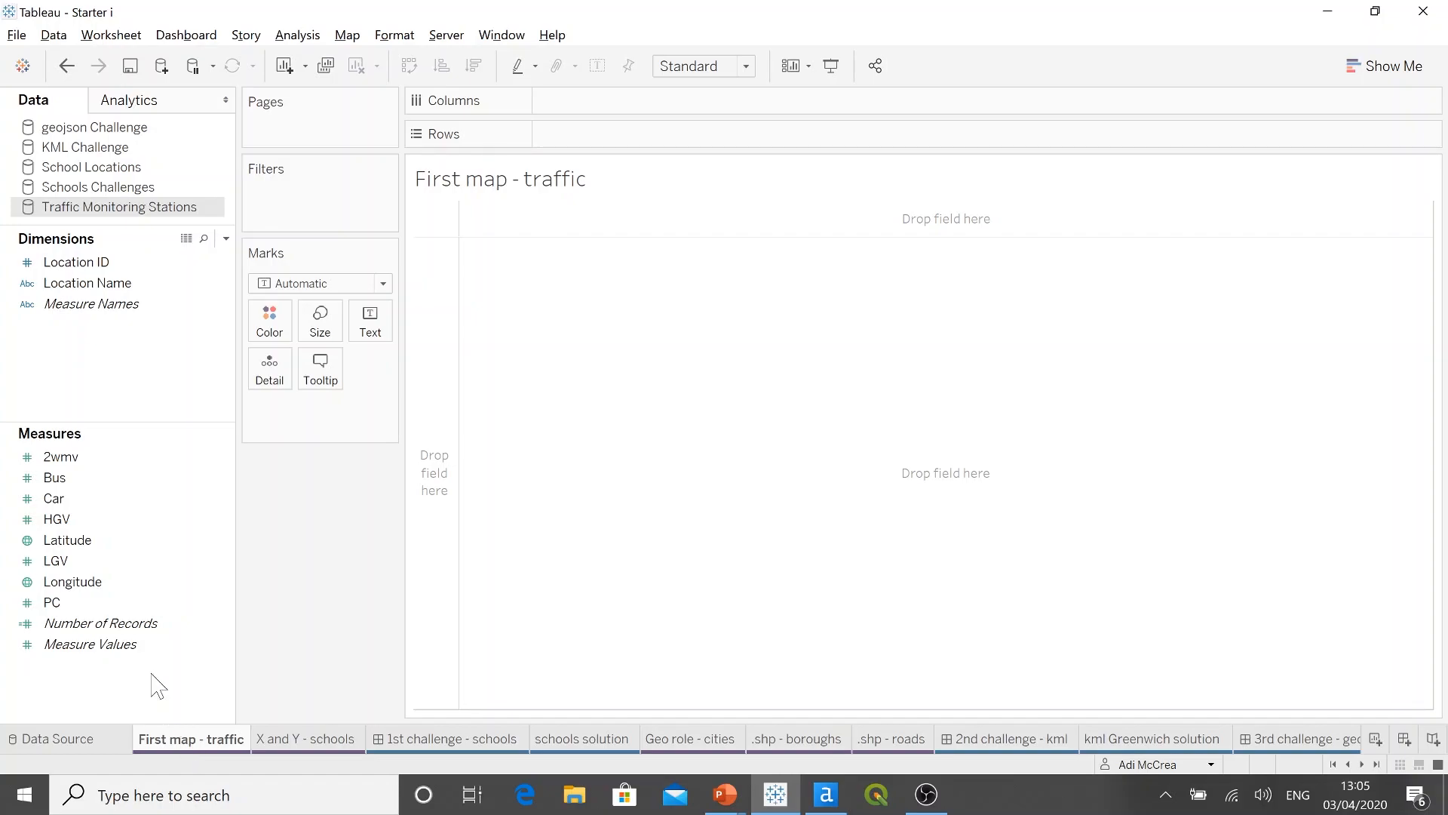
Step: Map the average Latitude and Longitude of the traffic stations with Location ID as the level of detail
double_click(104, 541)
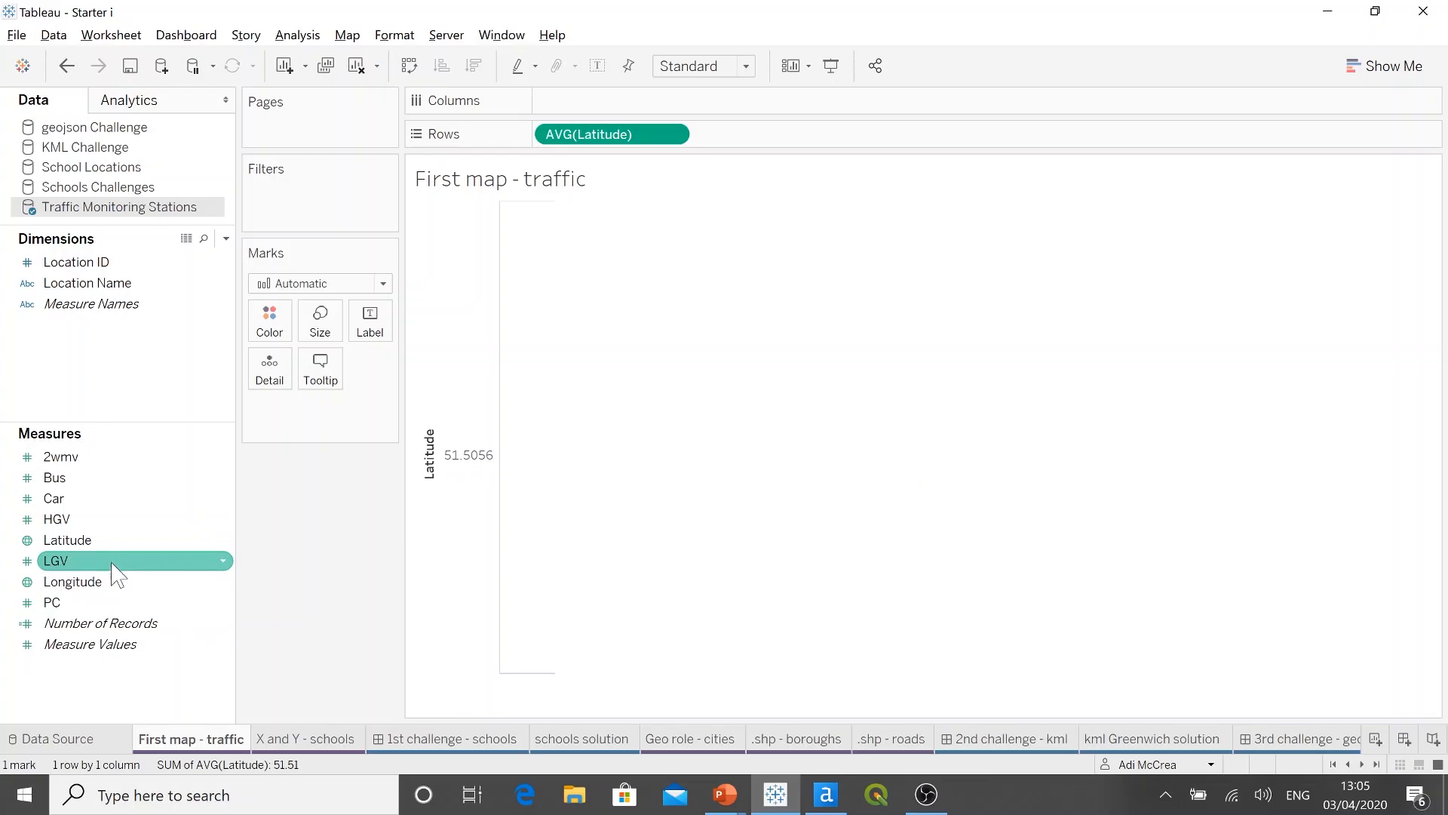
double_click(112, 581)
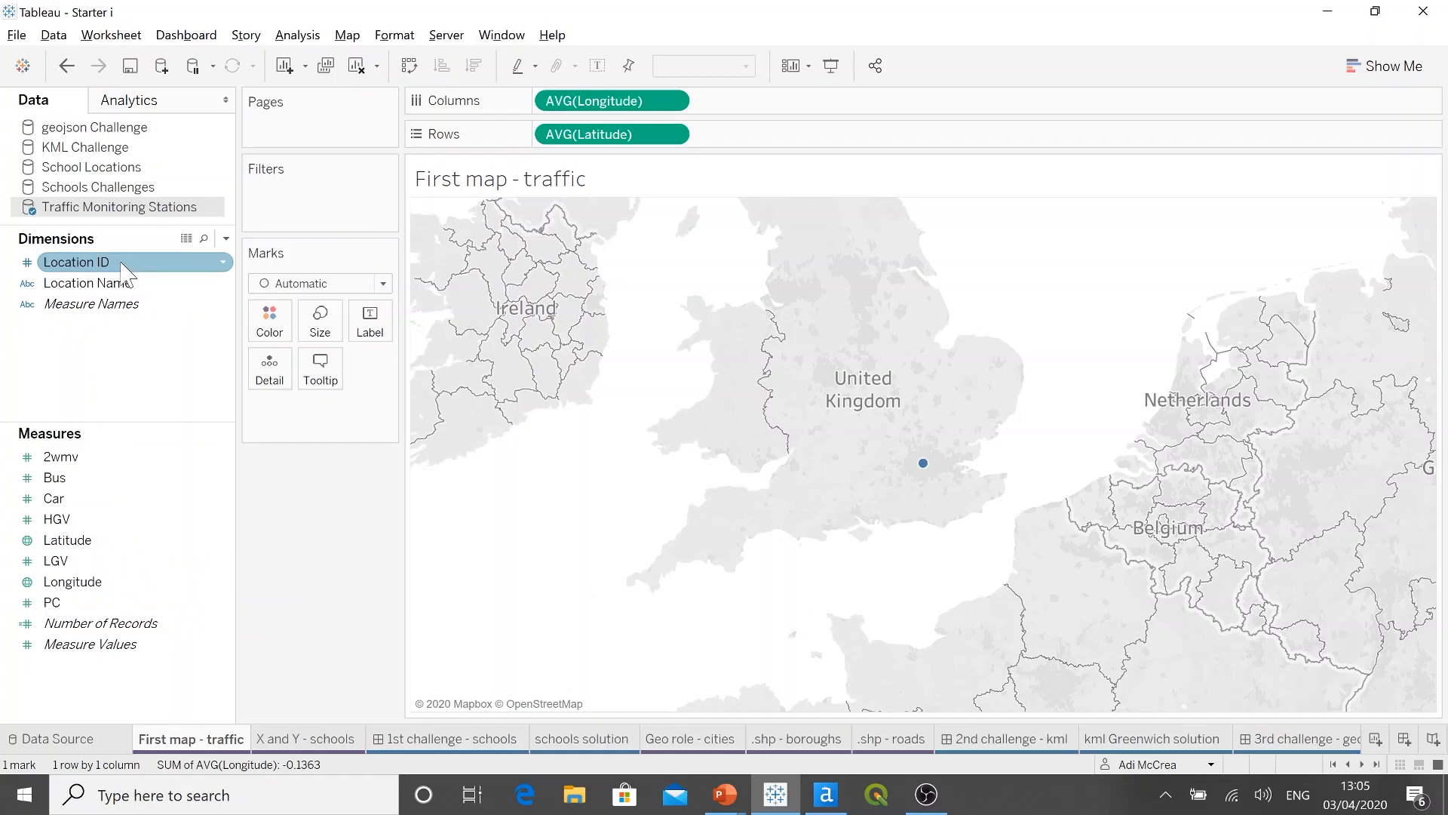
drag(124, 272, 265, 373)
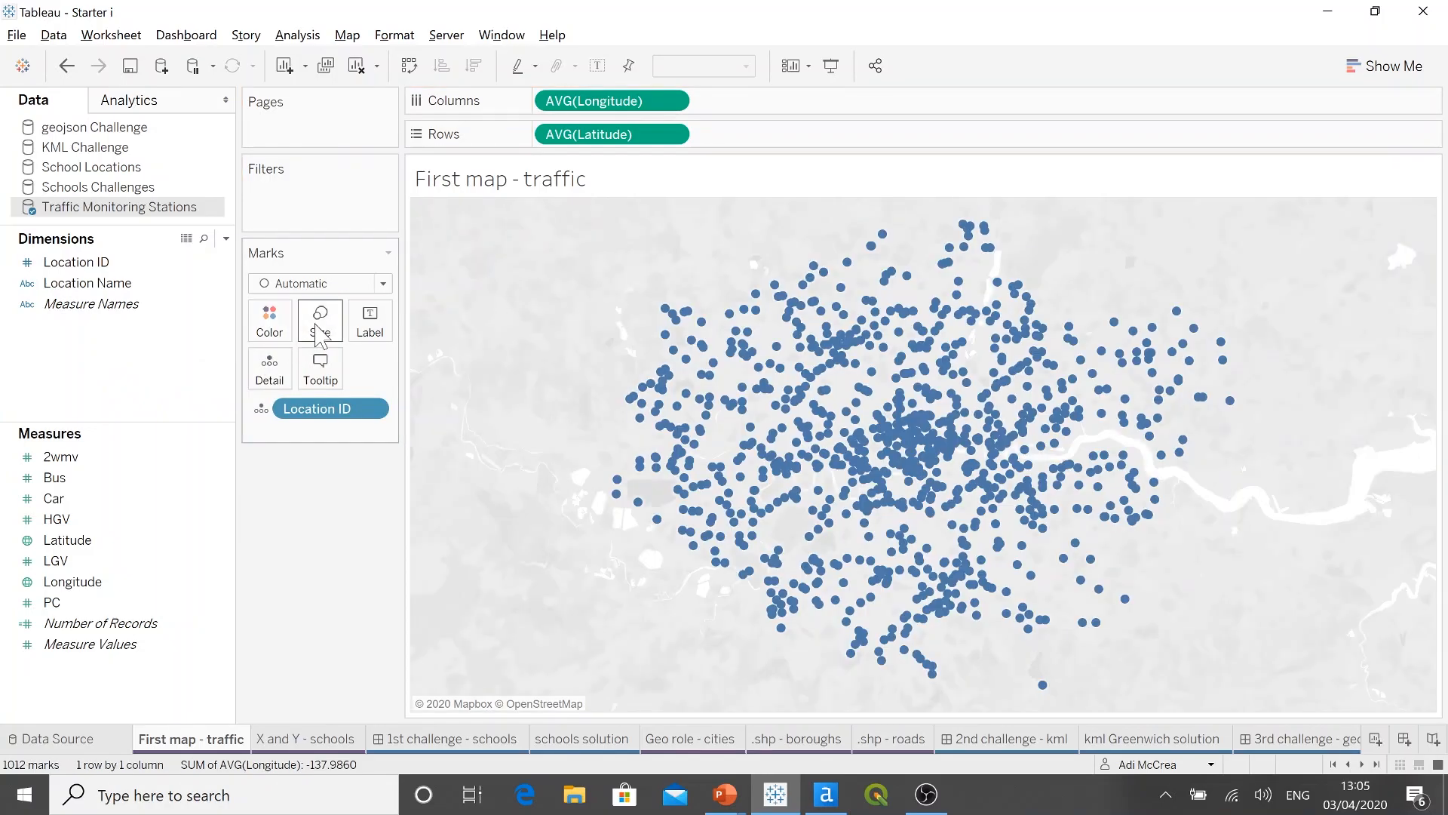
Step: Reduce the size of the map marks and clear the First map - traffic worksheet
click(320, 317)
drag(332, 369, 327, 369)
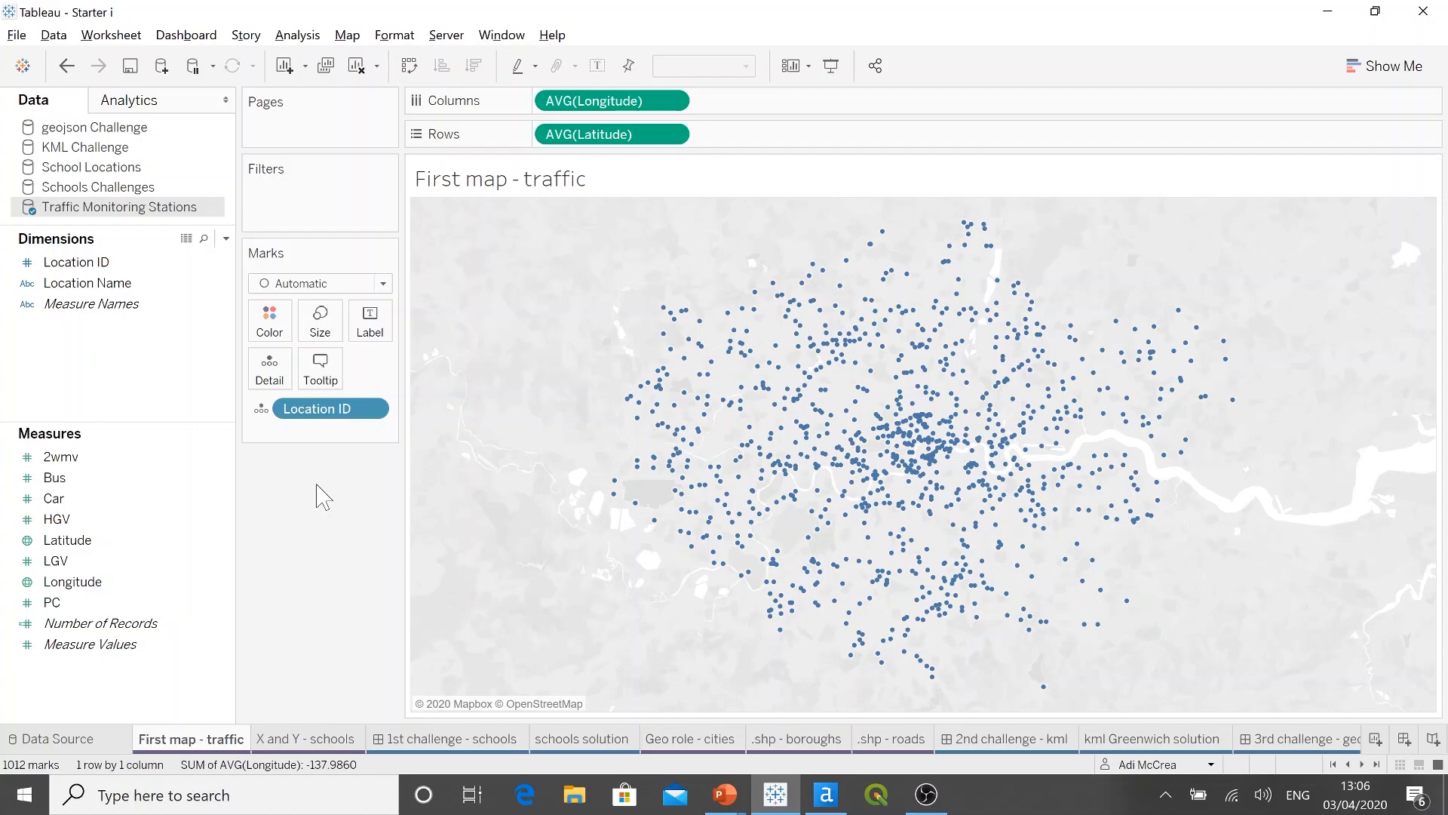
click(358, 66)
Step: Convert the Latitude and Longitude measures of Traffic Monitoring Stations to dimensions
click(108, 544)
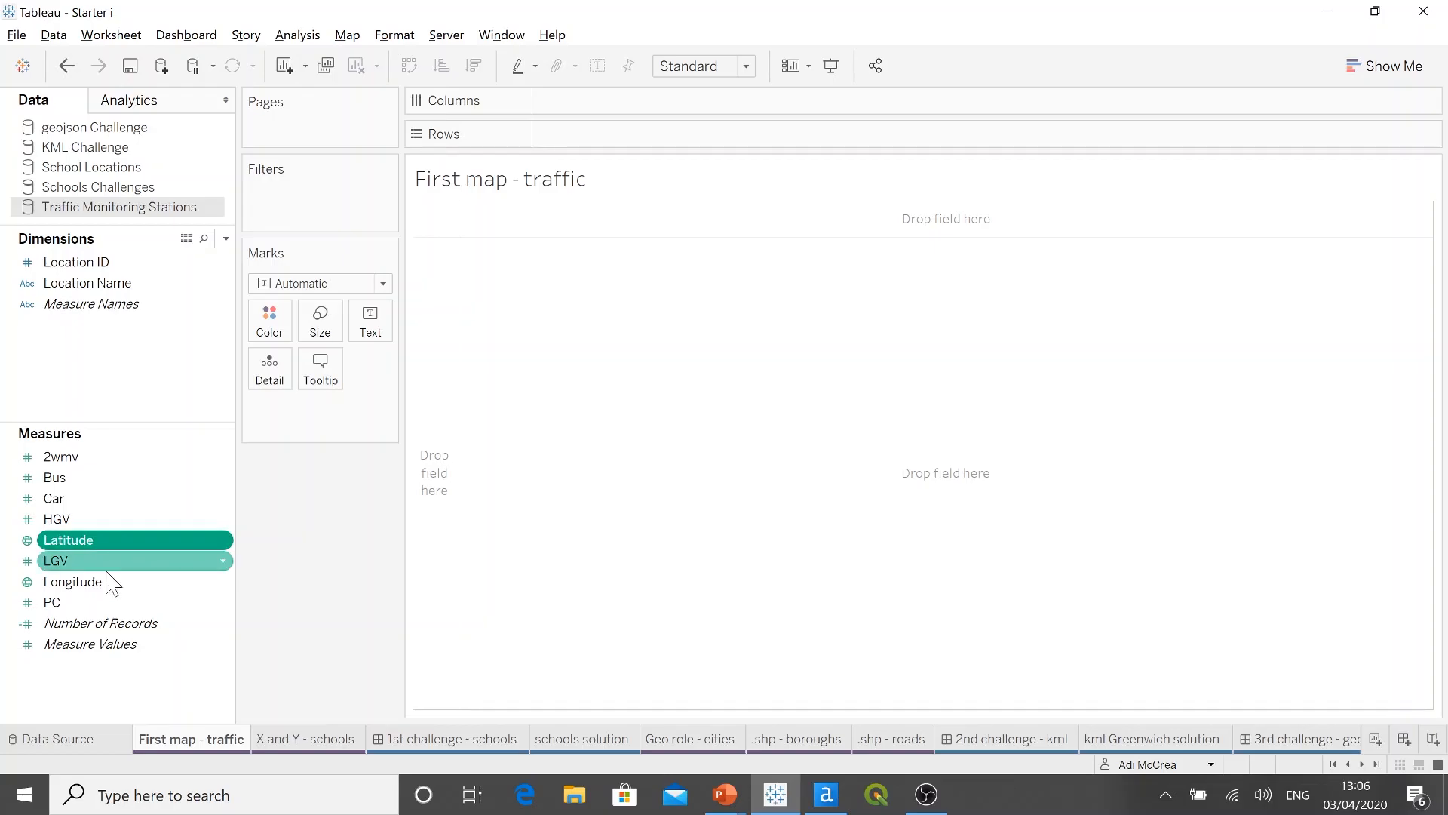
ctrl+click(112, 582)
drag(114, 545, 111, 366)
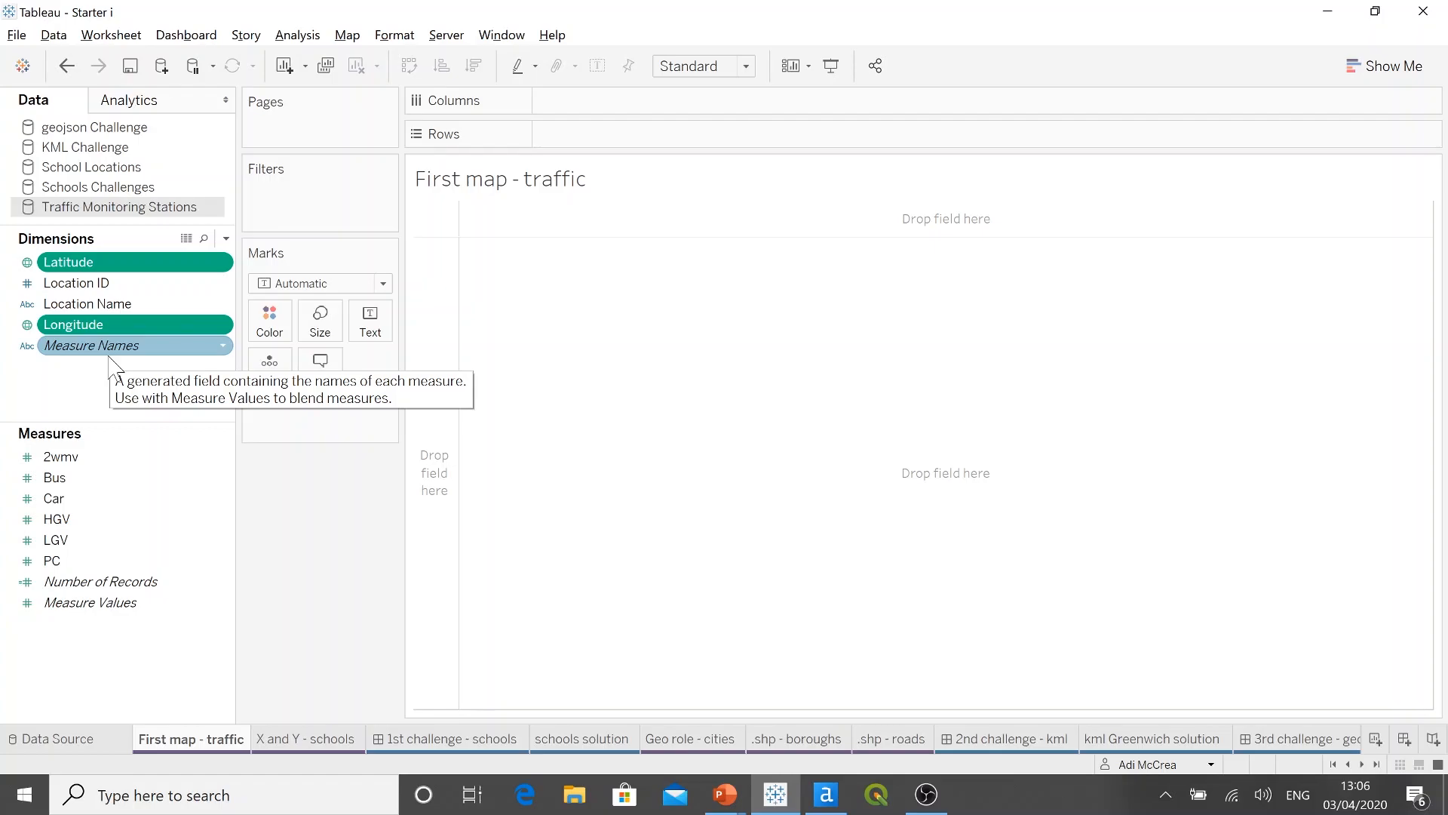
click(118, 422)
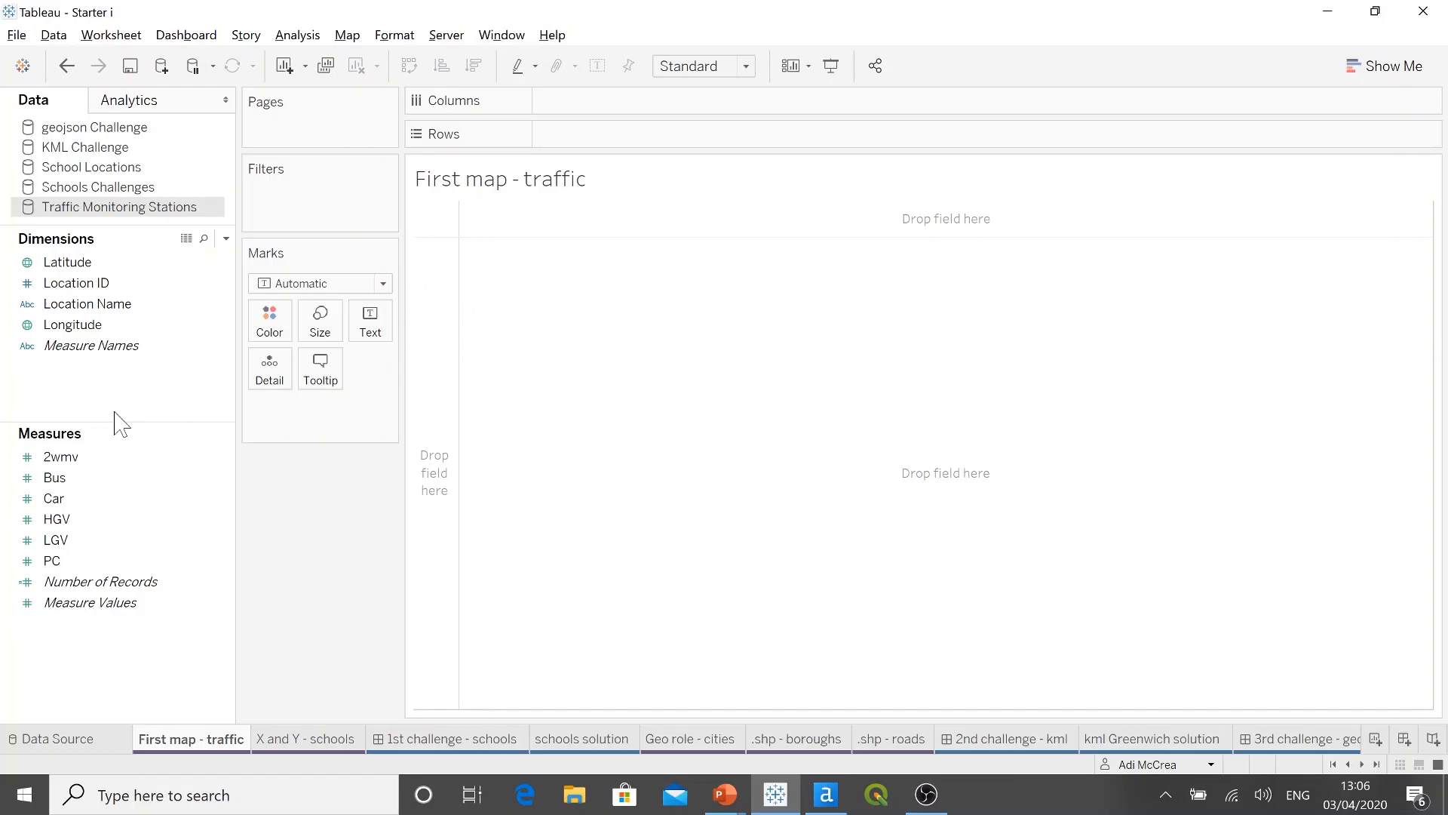
Step: Plot every traffic station on a map using the Latitude and Longitude dimensions, and make the marks smaller
click(106, 263)
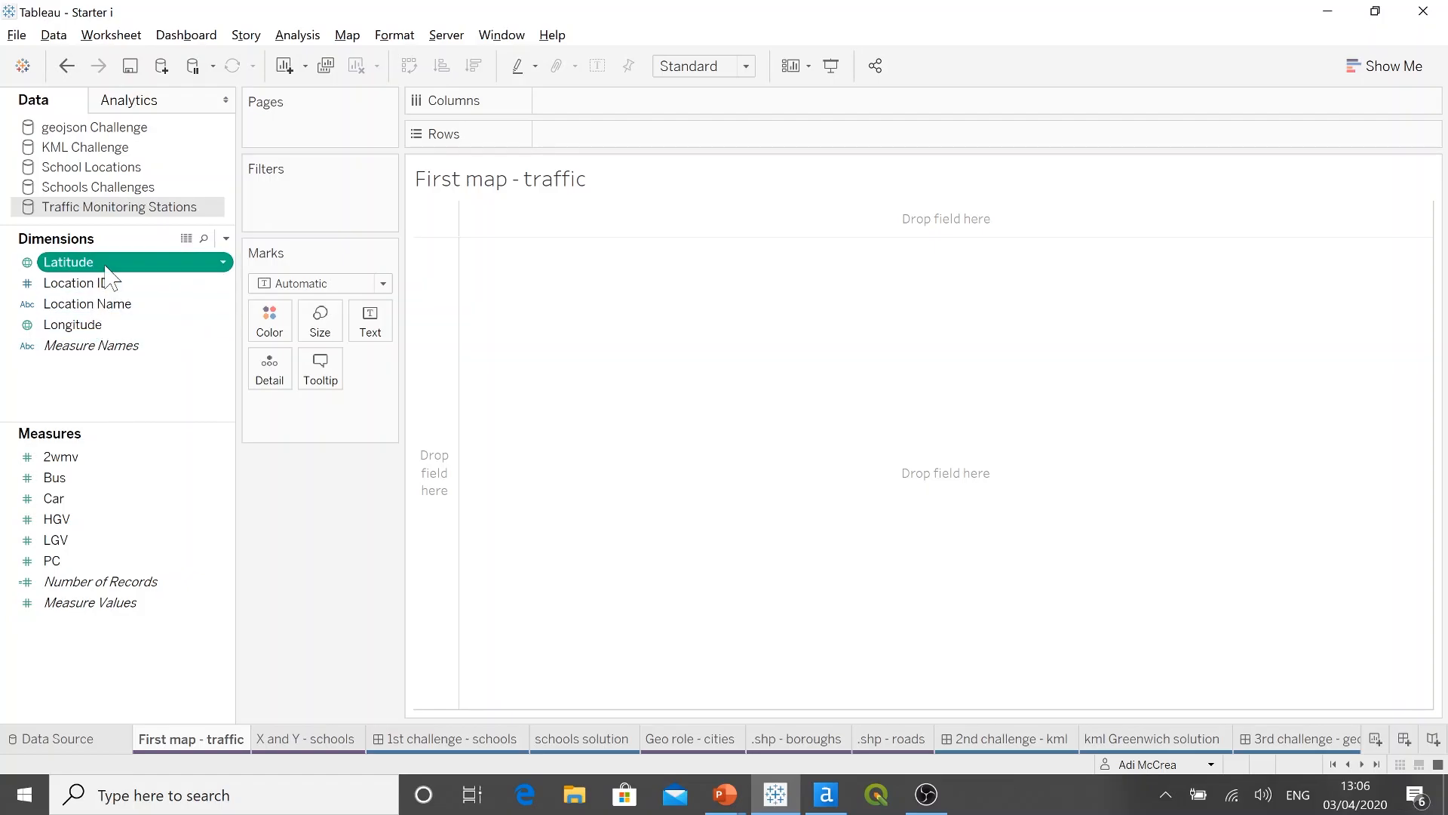
double_click(105, 264)
double_click(110, 326)
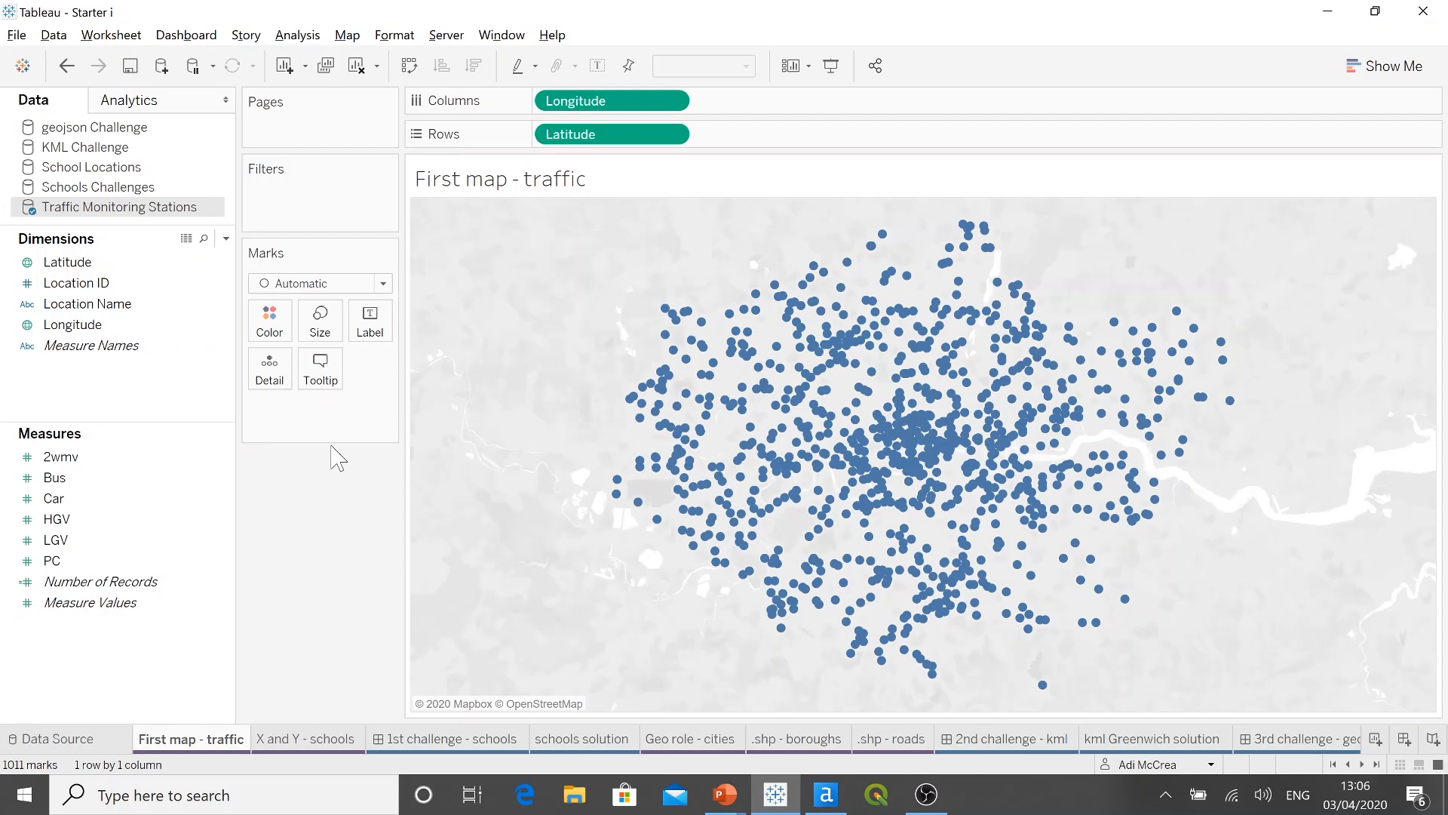
click(320, 320)
drag(350, 370, 341, 373)
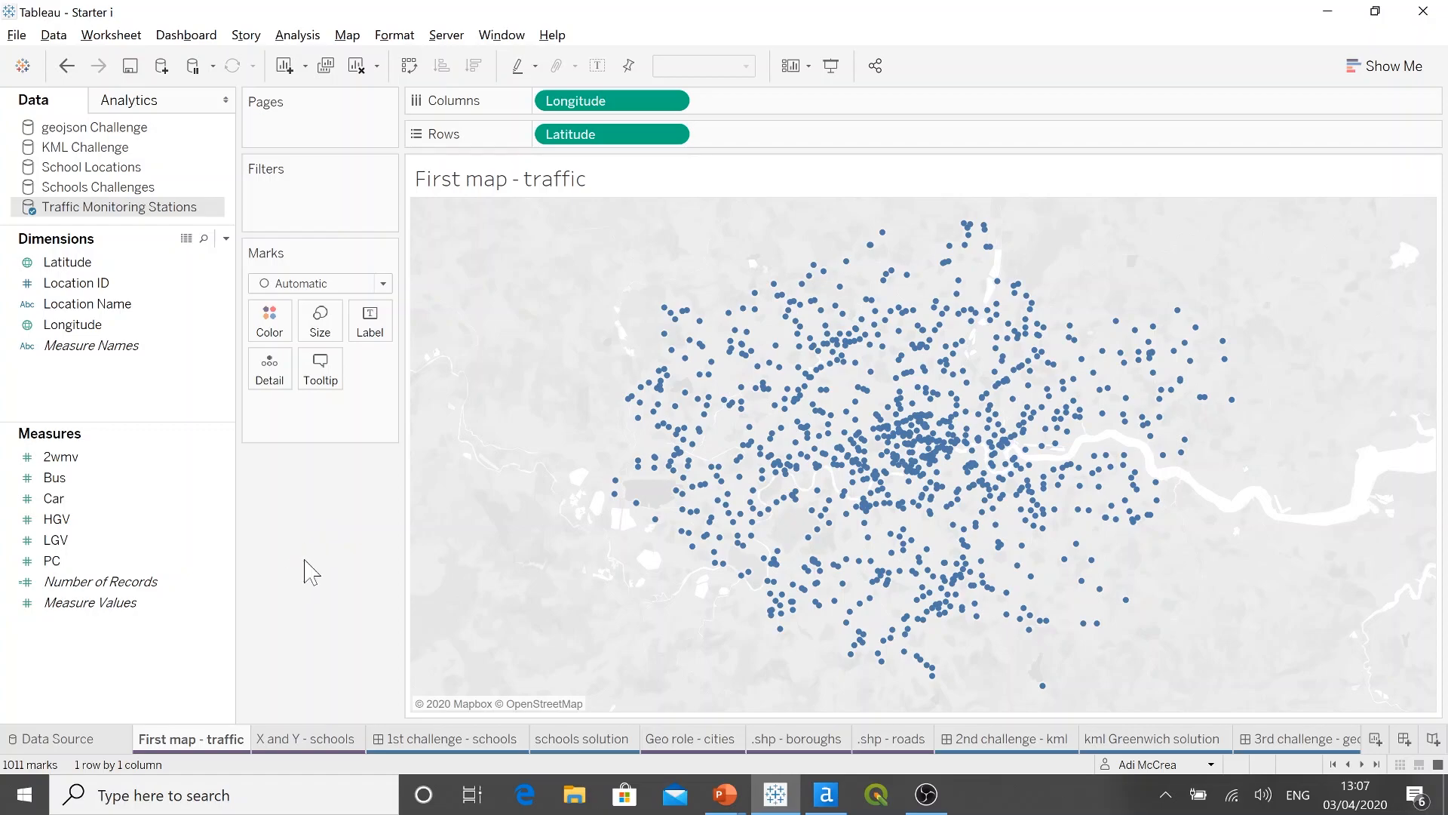
Step: Set the background style in the map layer settings to Streets
click(347, 36)
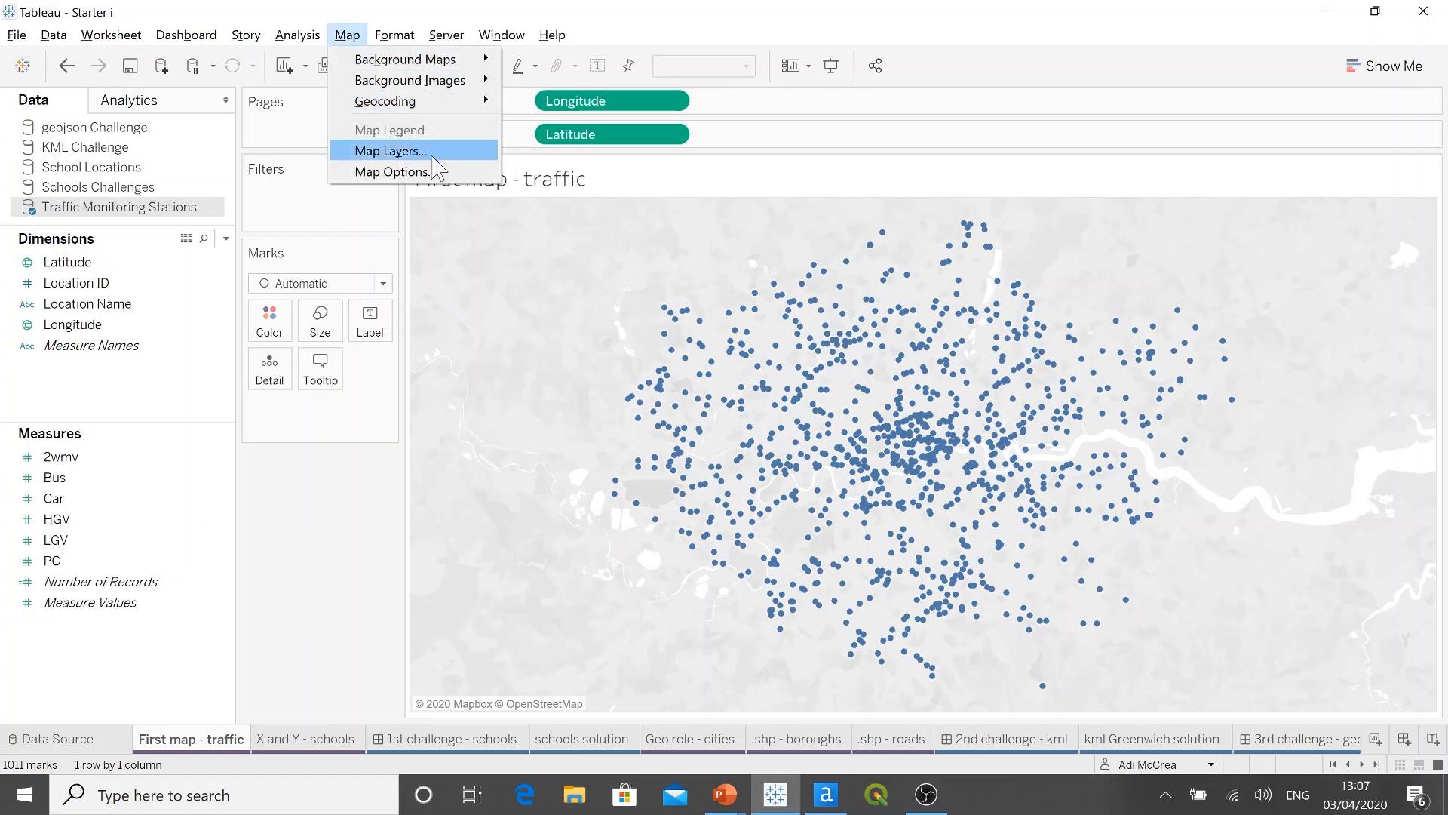
click(436, 153)
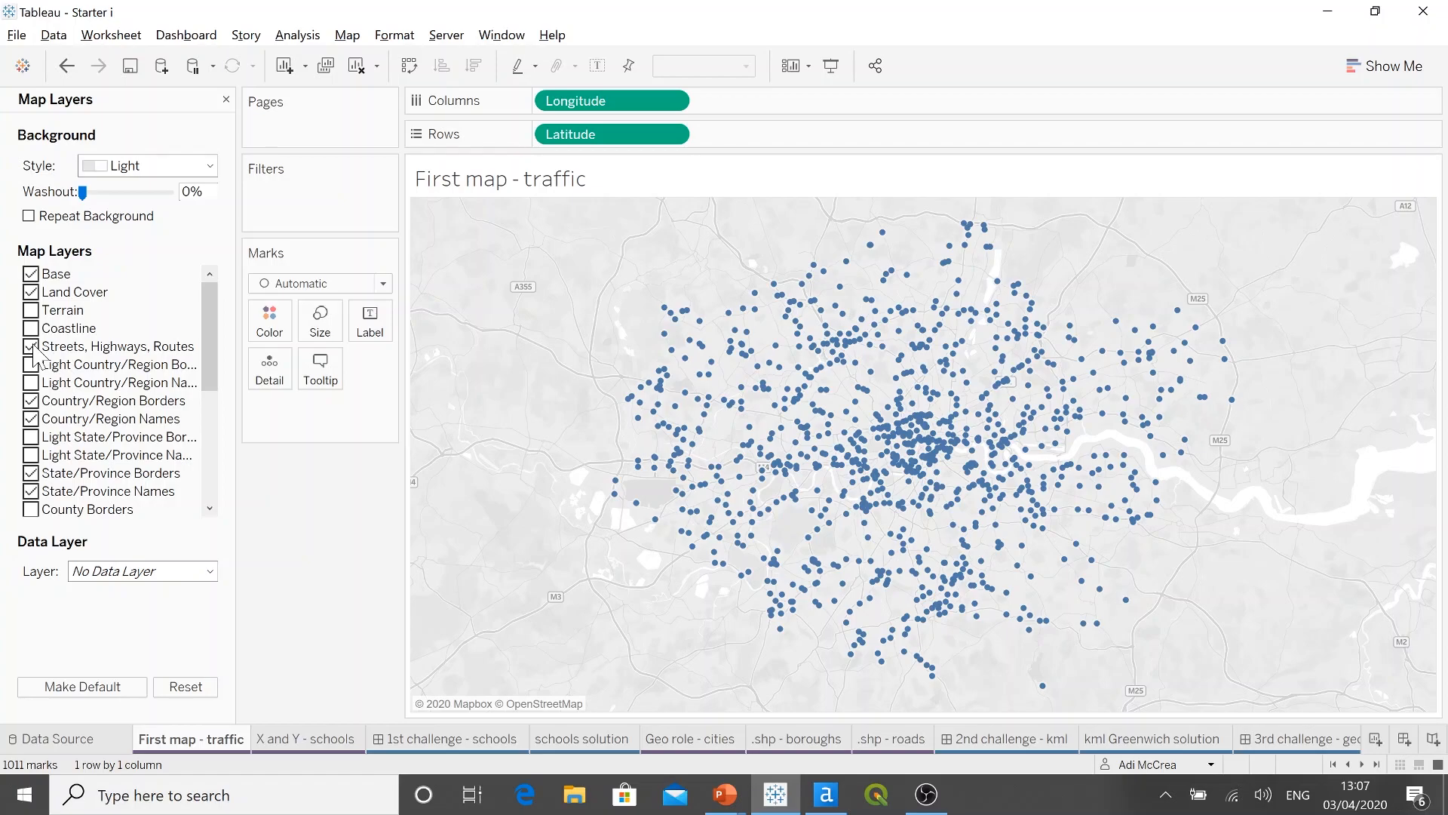
click(210, 166)
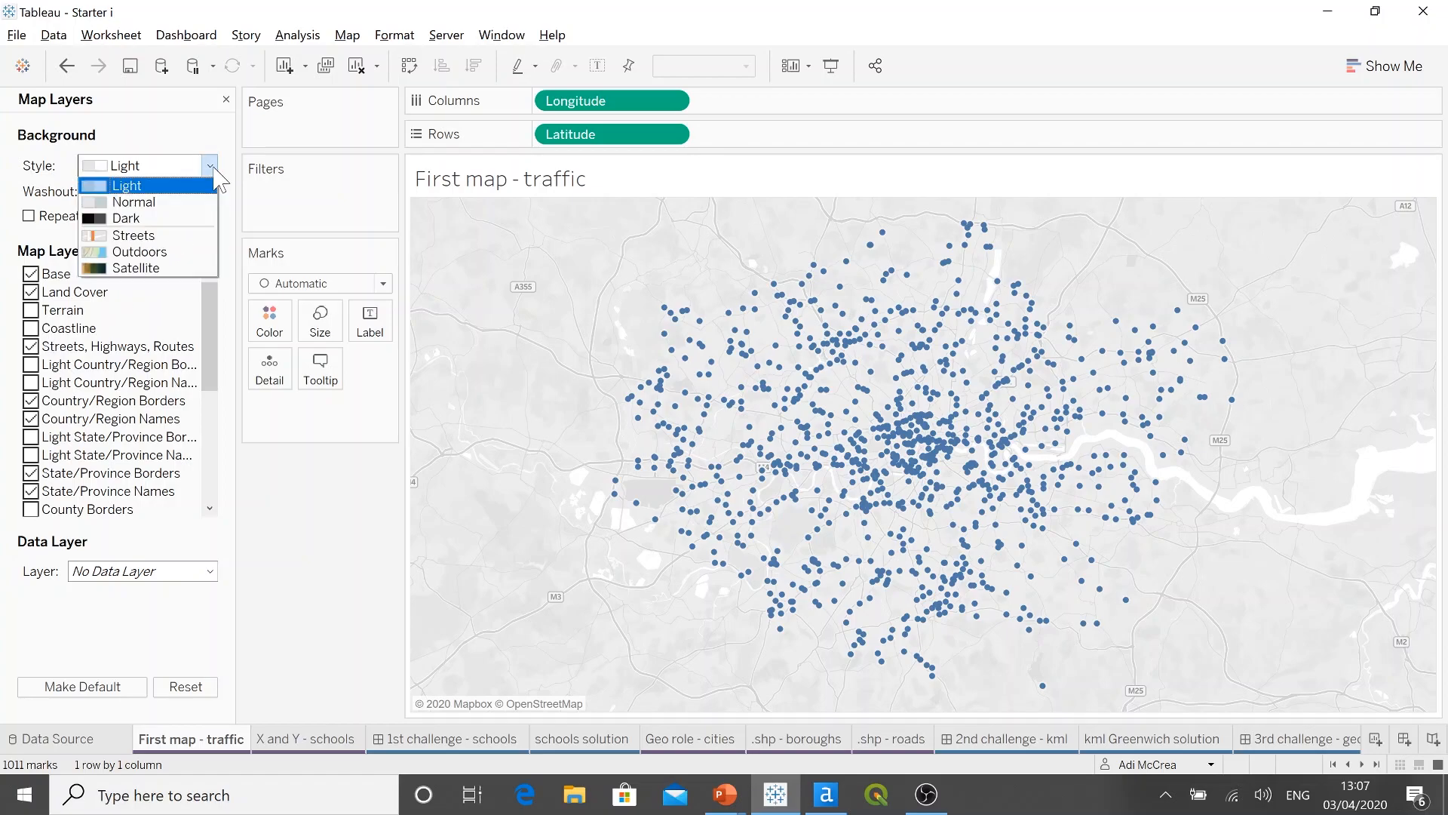
click(194, 240)
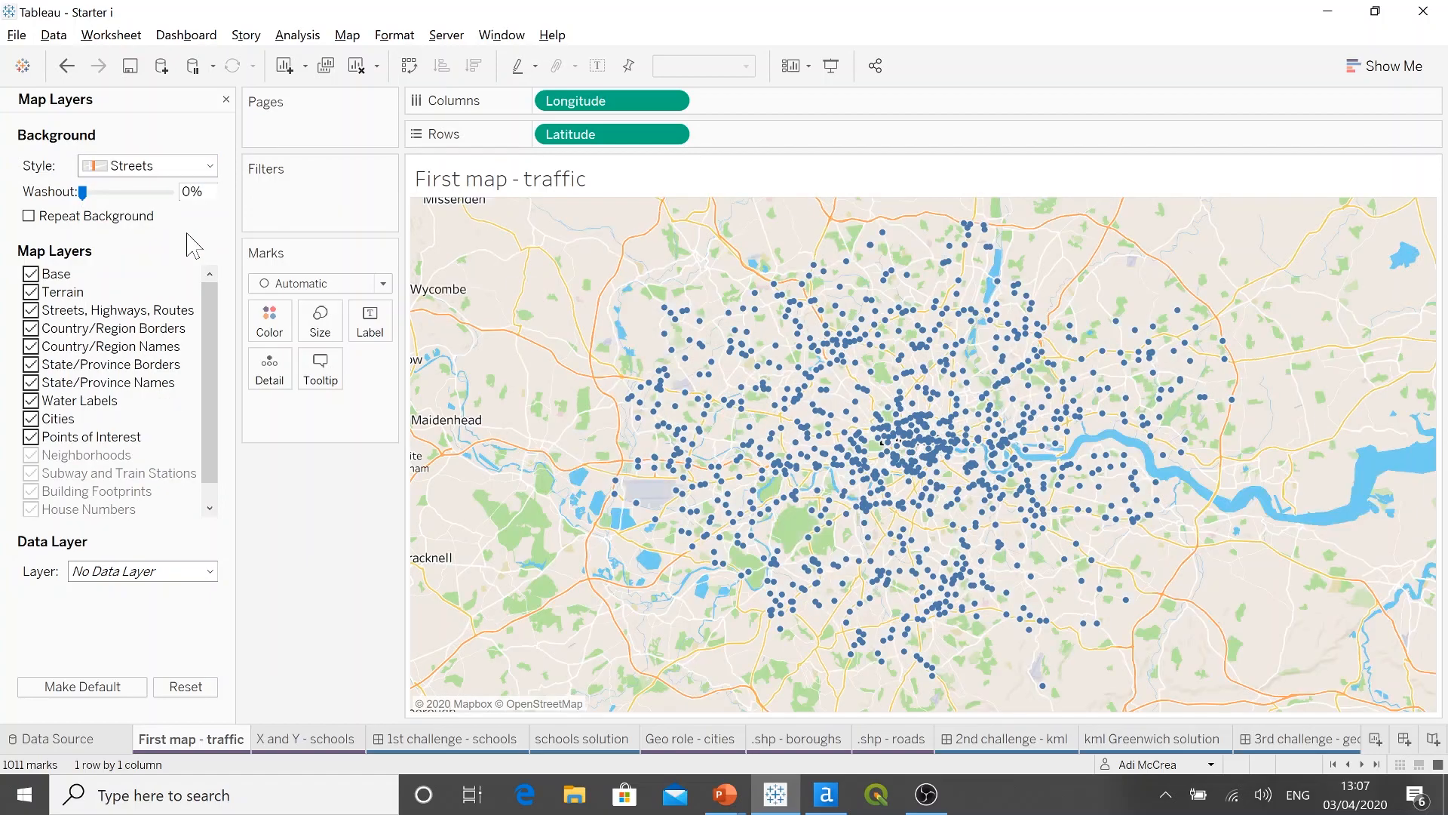
Step: Recolour the traffic station marks, trying dark red and settling on dark purple at 100% opacity
click(278, 336)
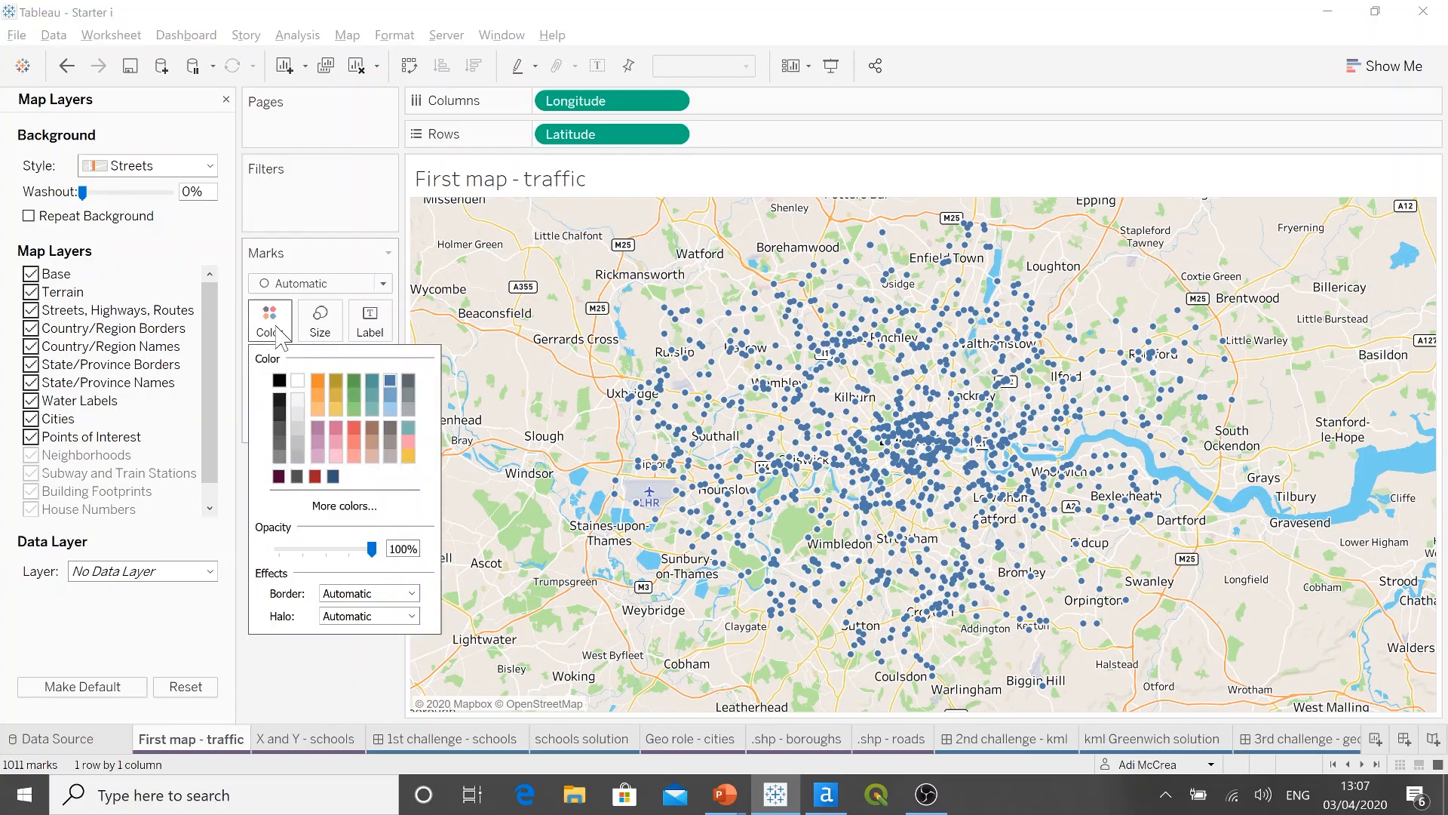
click(315, 476)
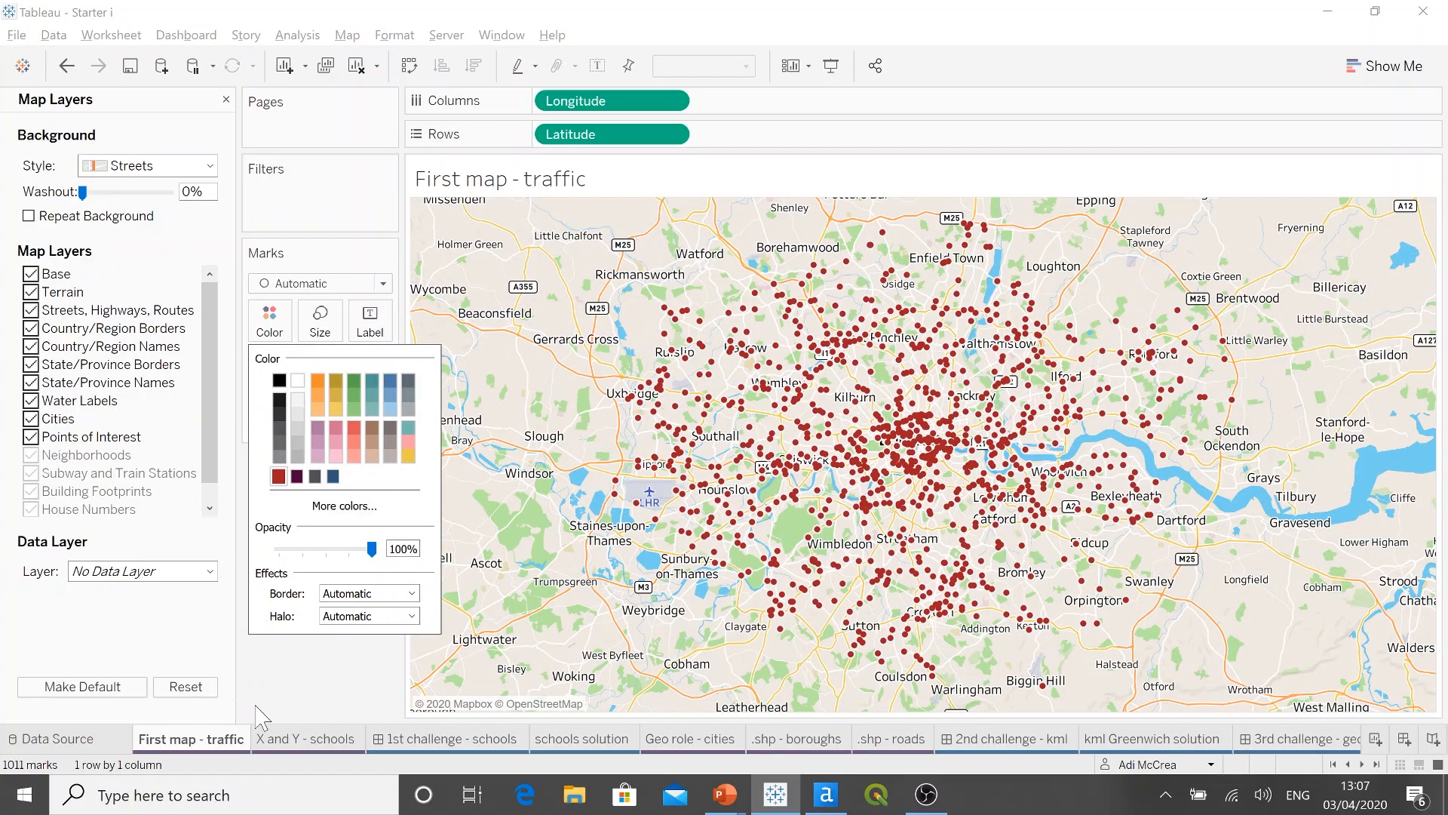
click(298, 476)
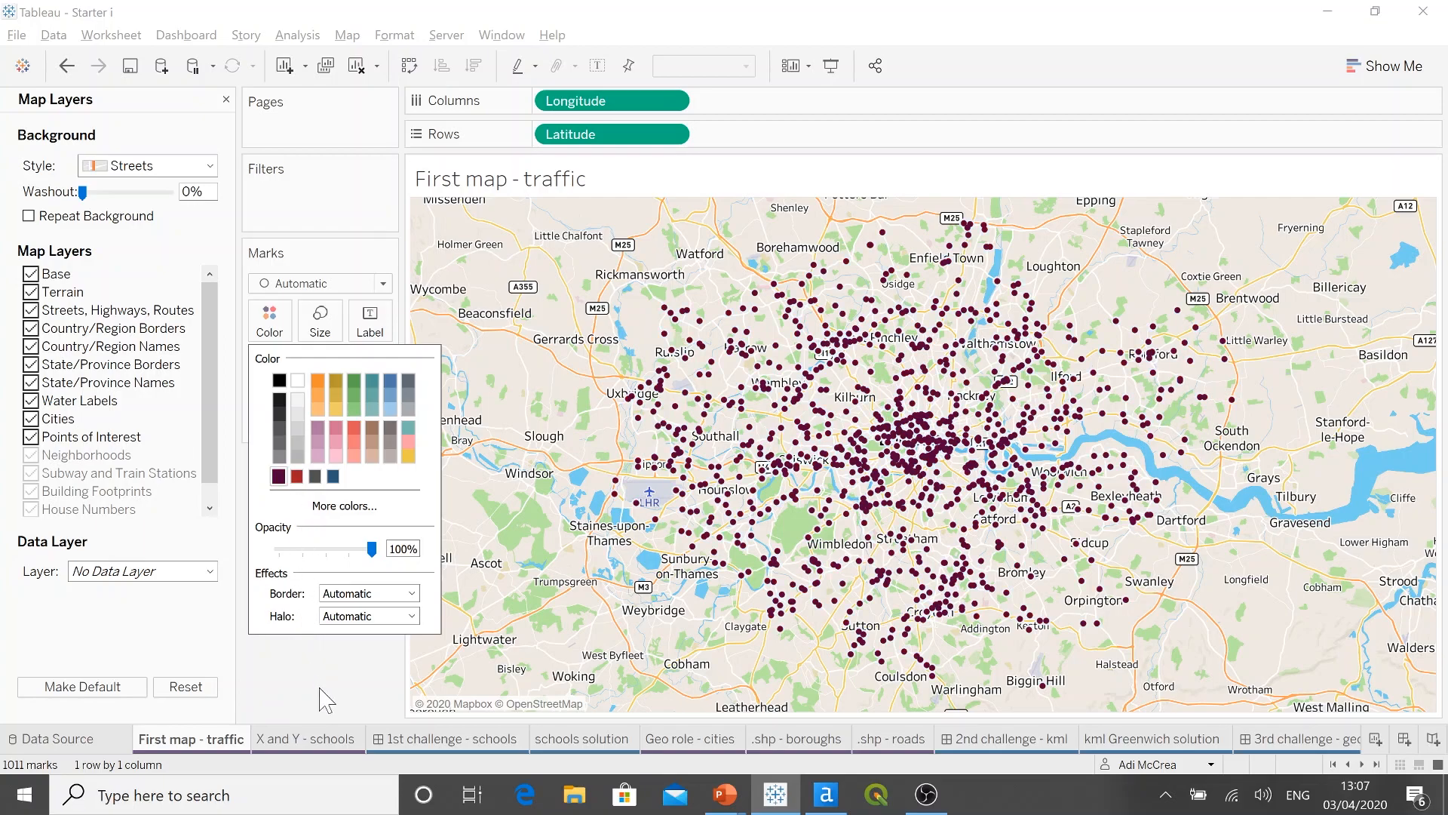
click(325, 698)
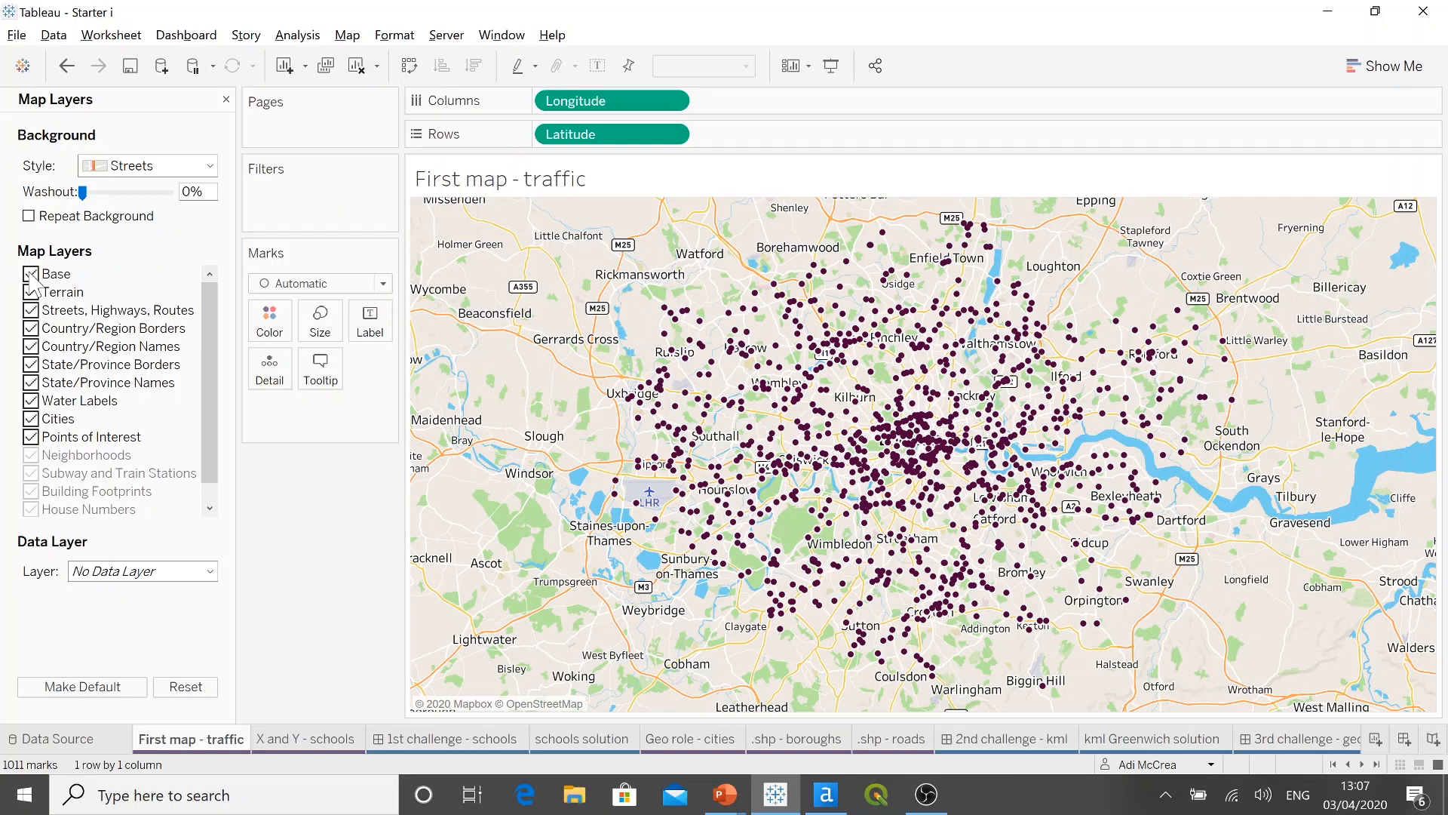
Step: Hide the Base map layer and set the background washout to 17%
click(31, 274)
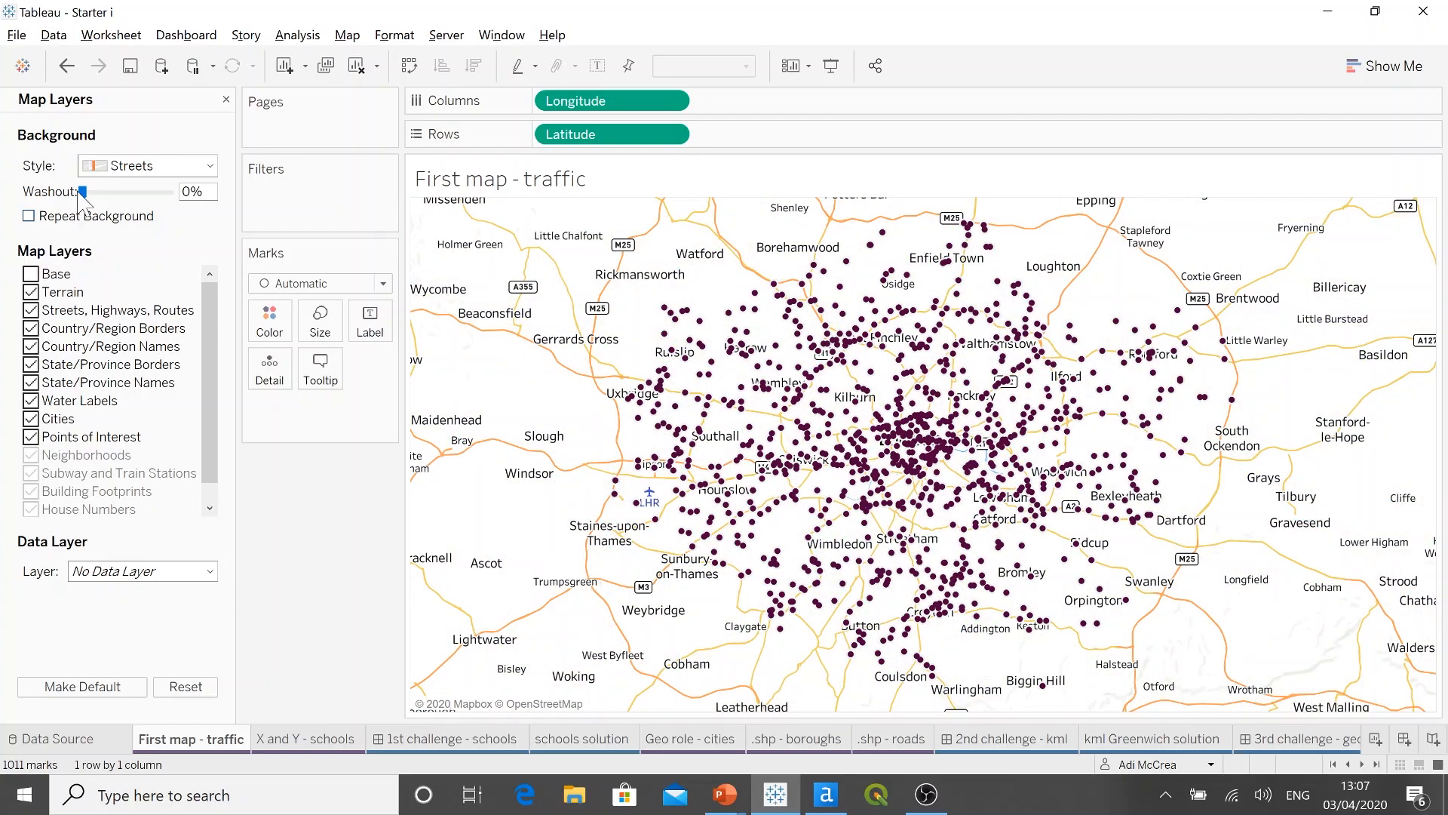
drag(83, 192, 96, 193)
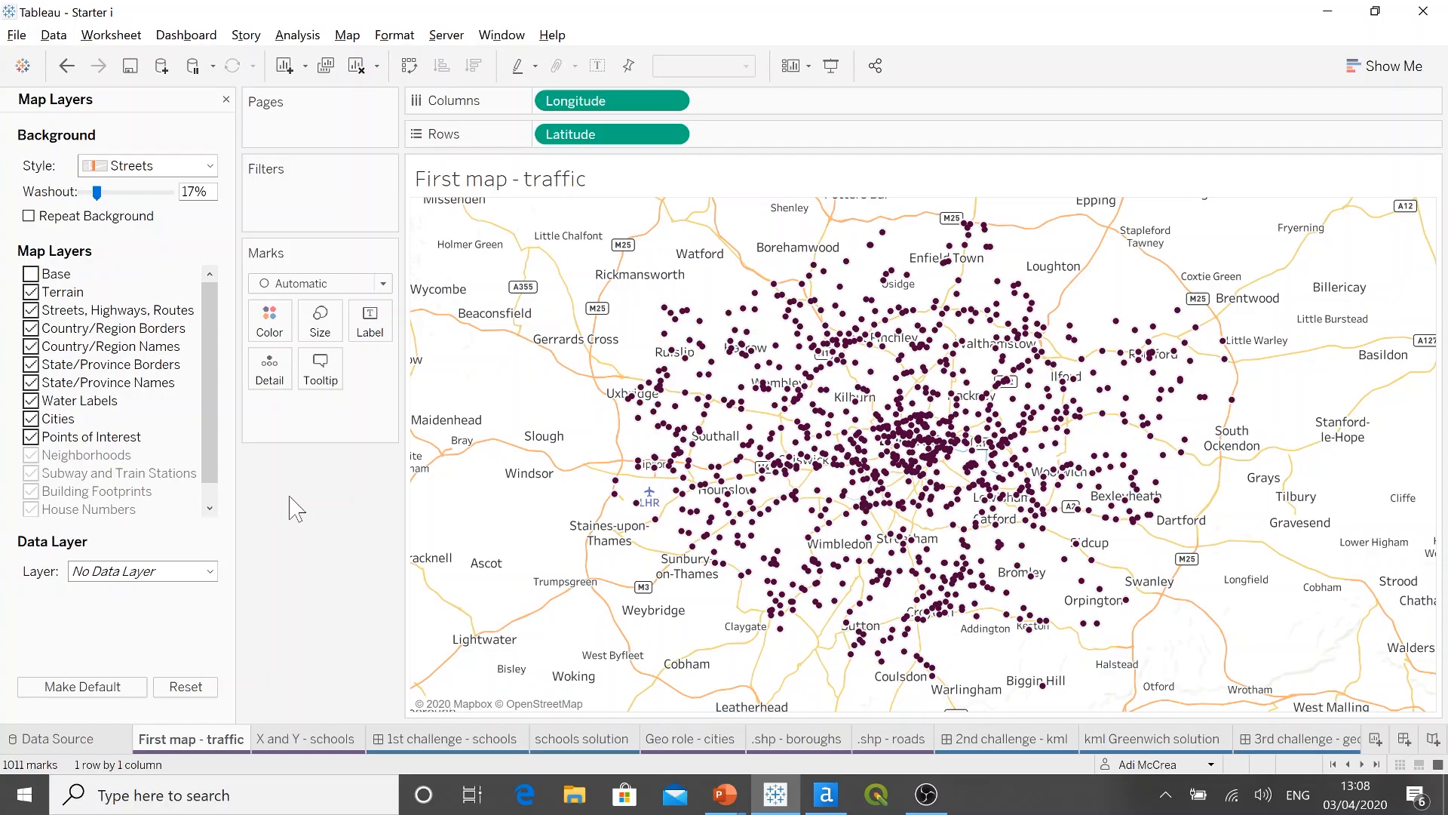
Step: Inspect the street detail around West Hampstead with an area zoom, and reset the map view
mouse_move(435, 336)
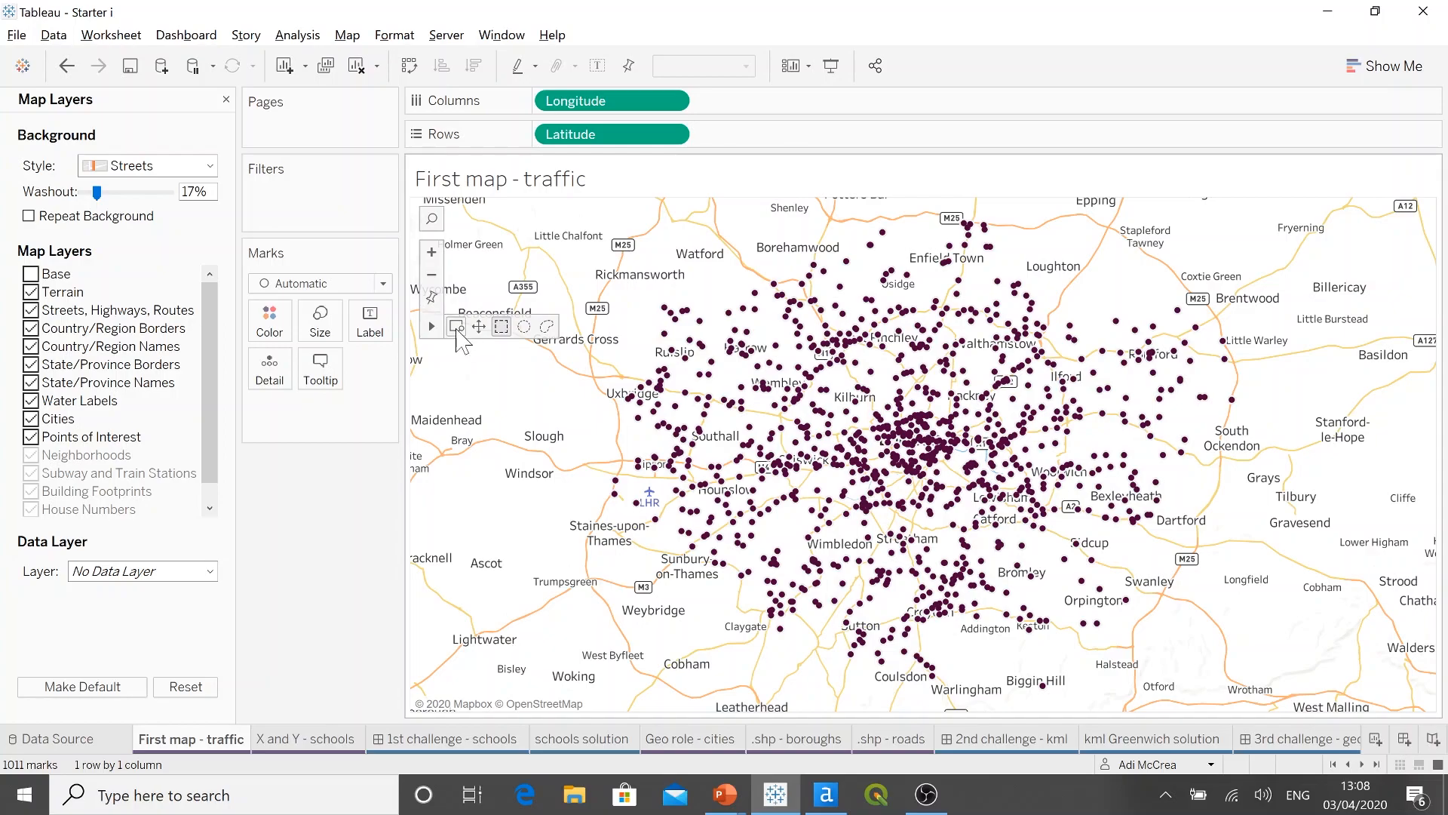
click(456, 326)
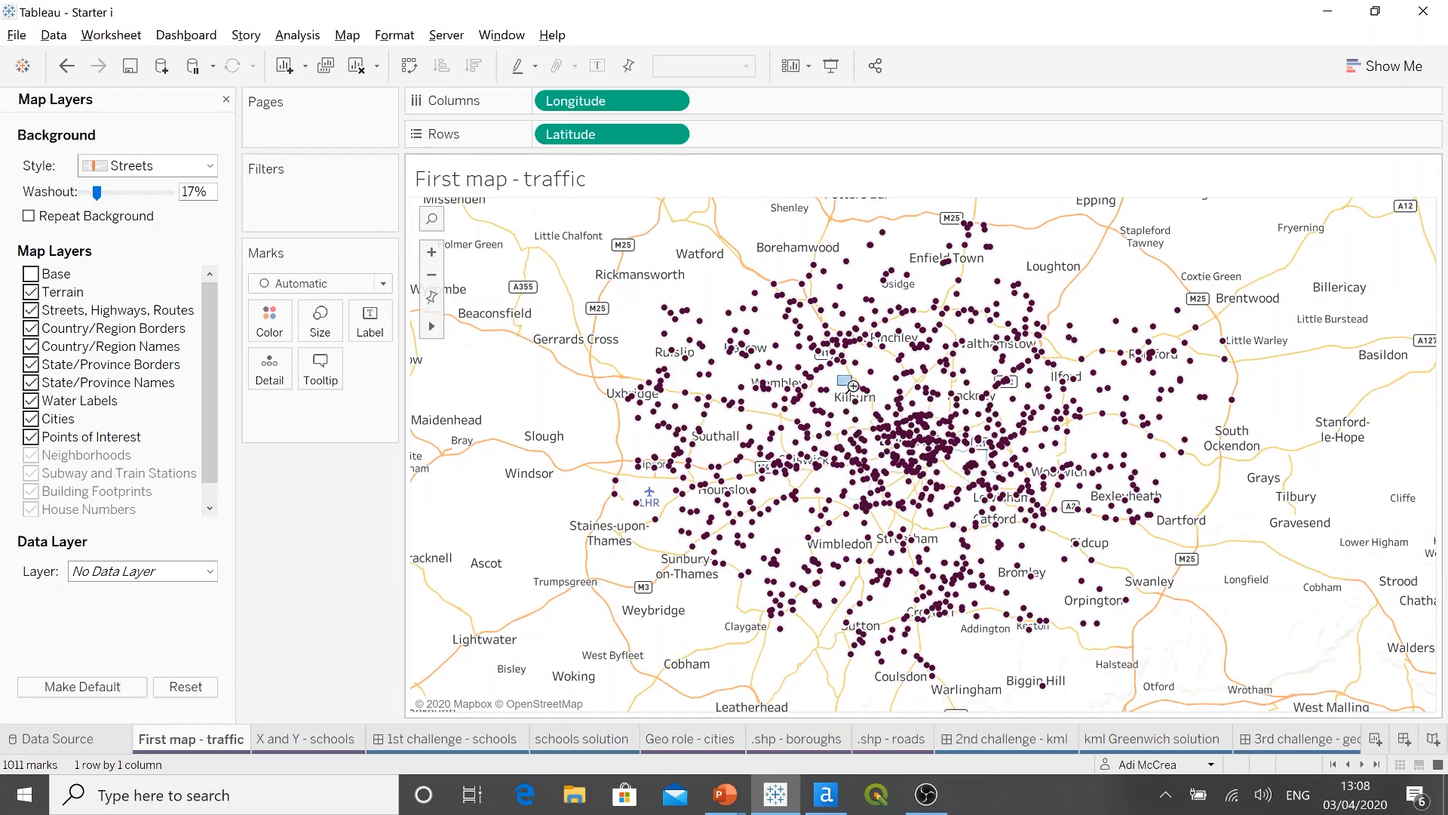
drag(853, 386, 893, 400)
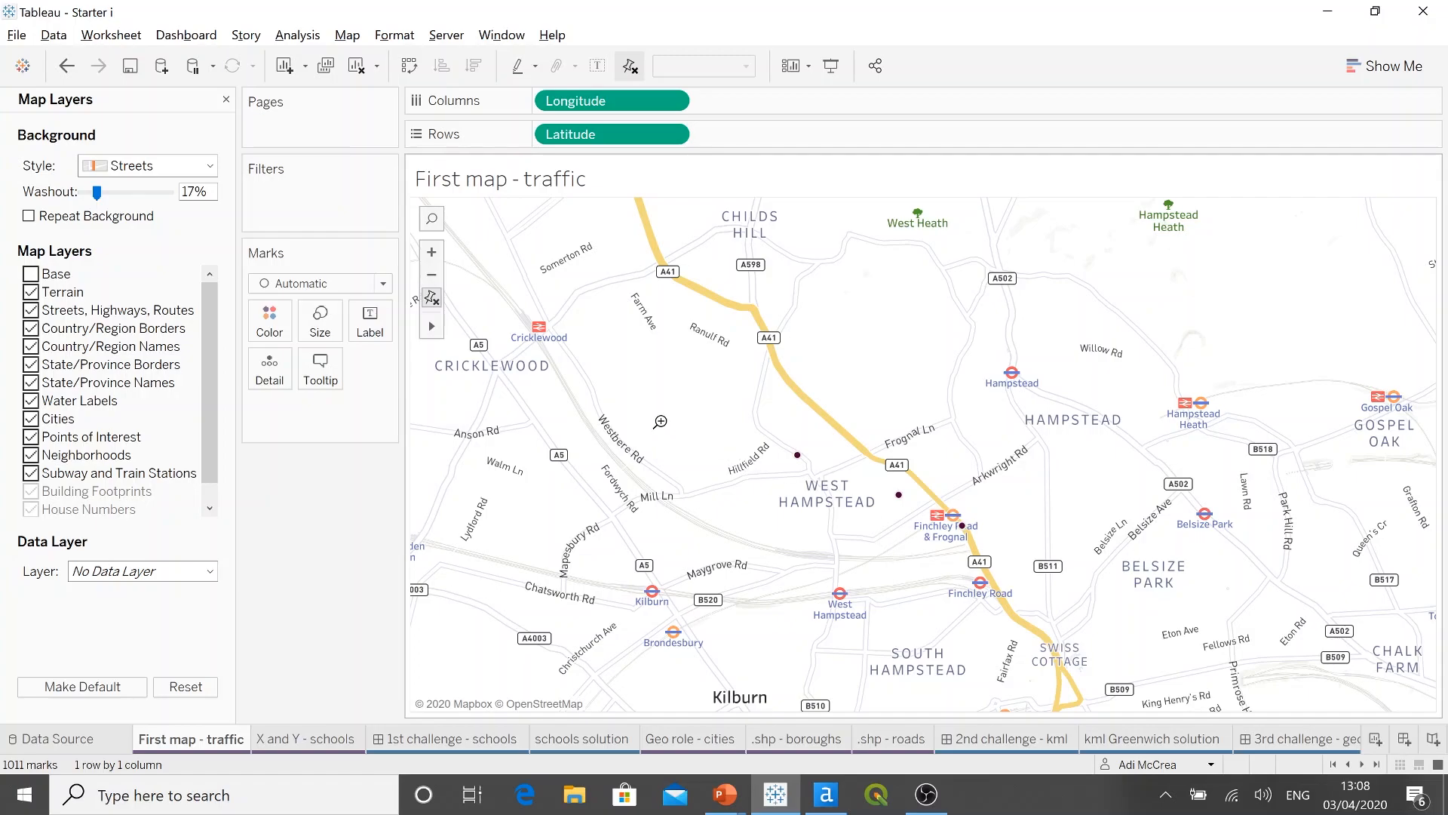
click(432, 298)
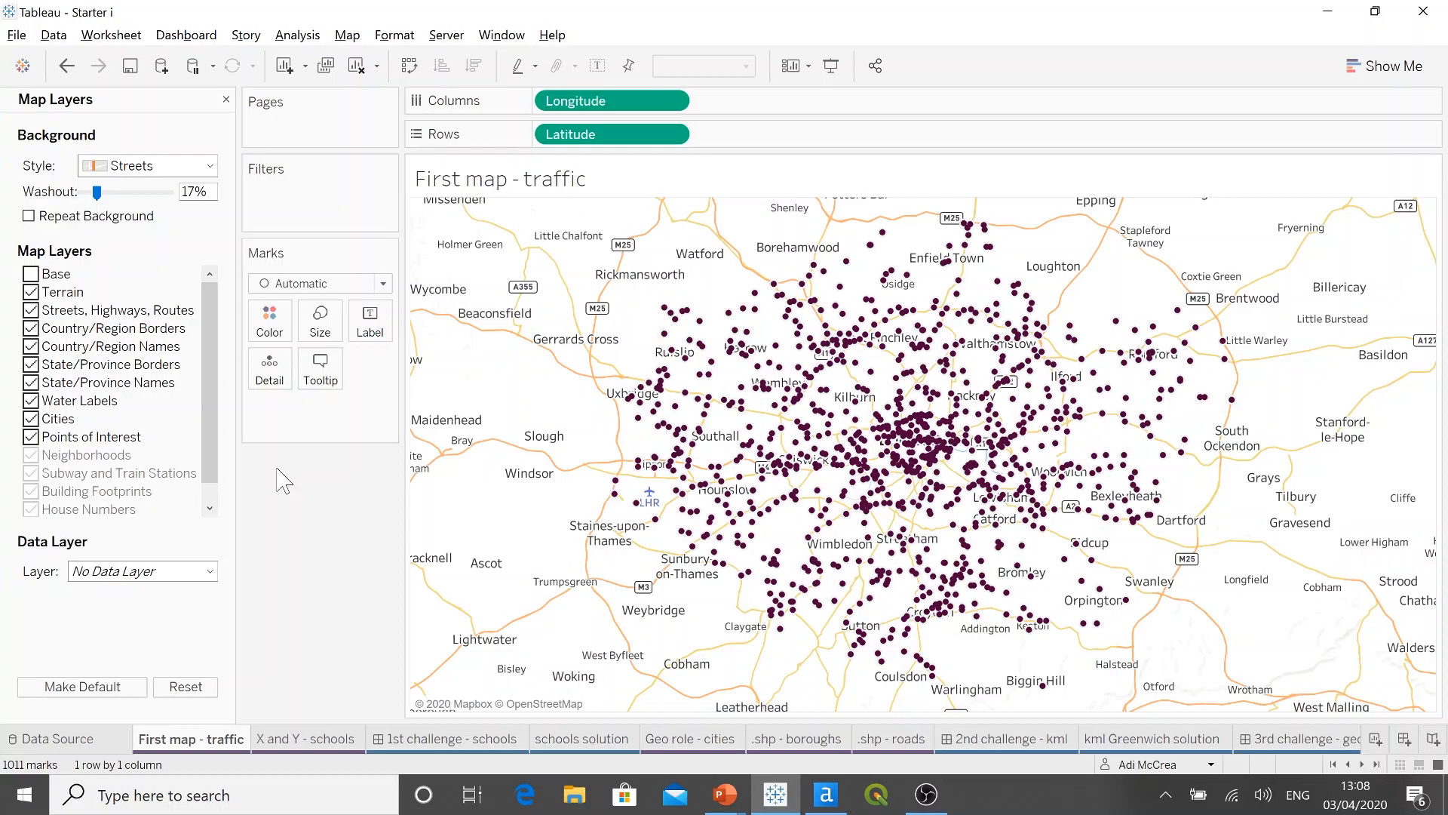
Step: Close the map layer settings and change the mark type of the traffic stations to Shape
click(225, 99)
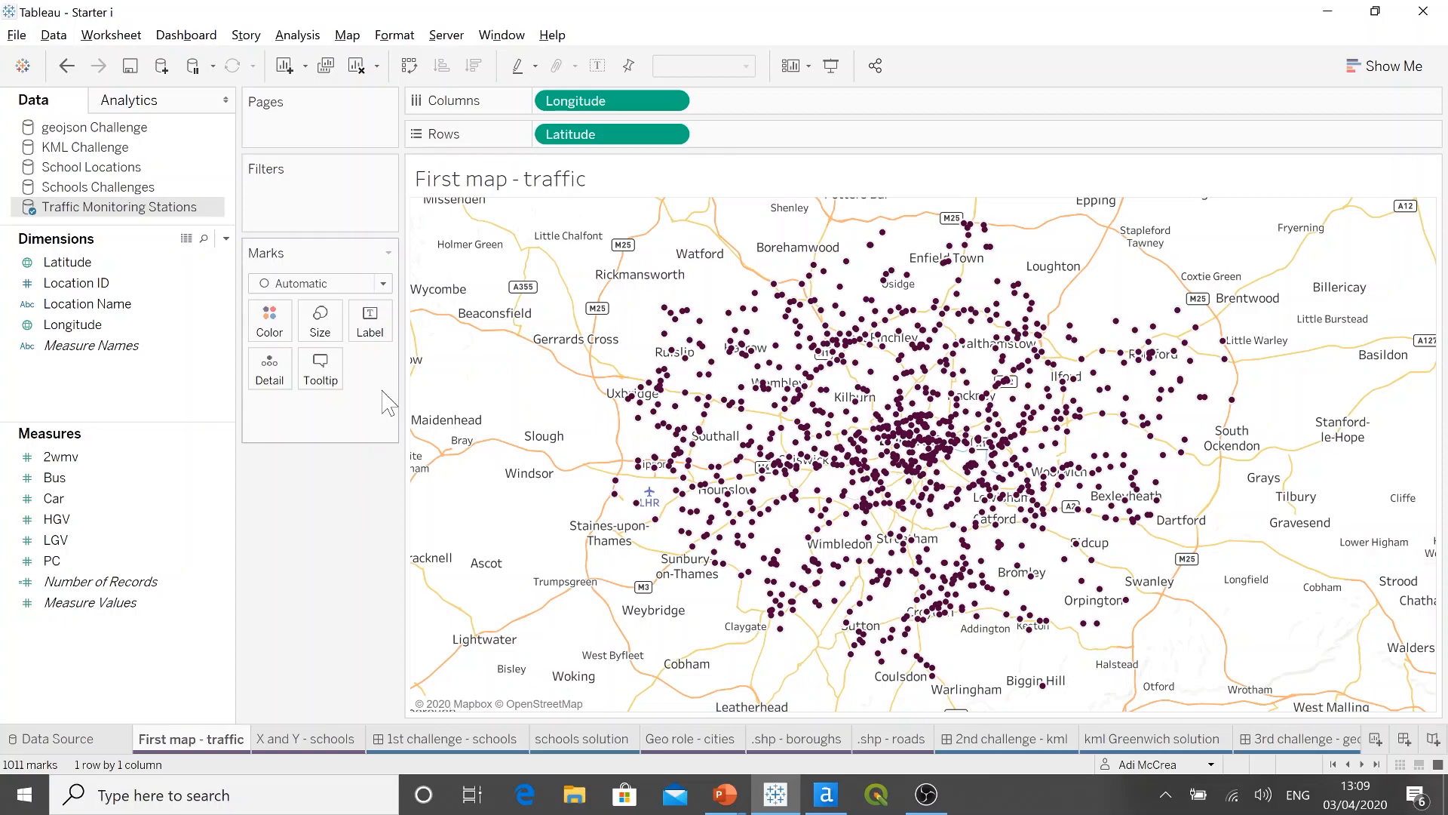
click(385, 284)
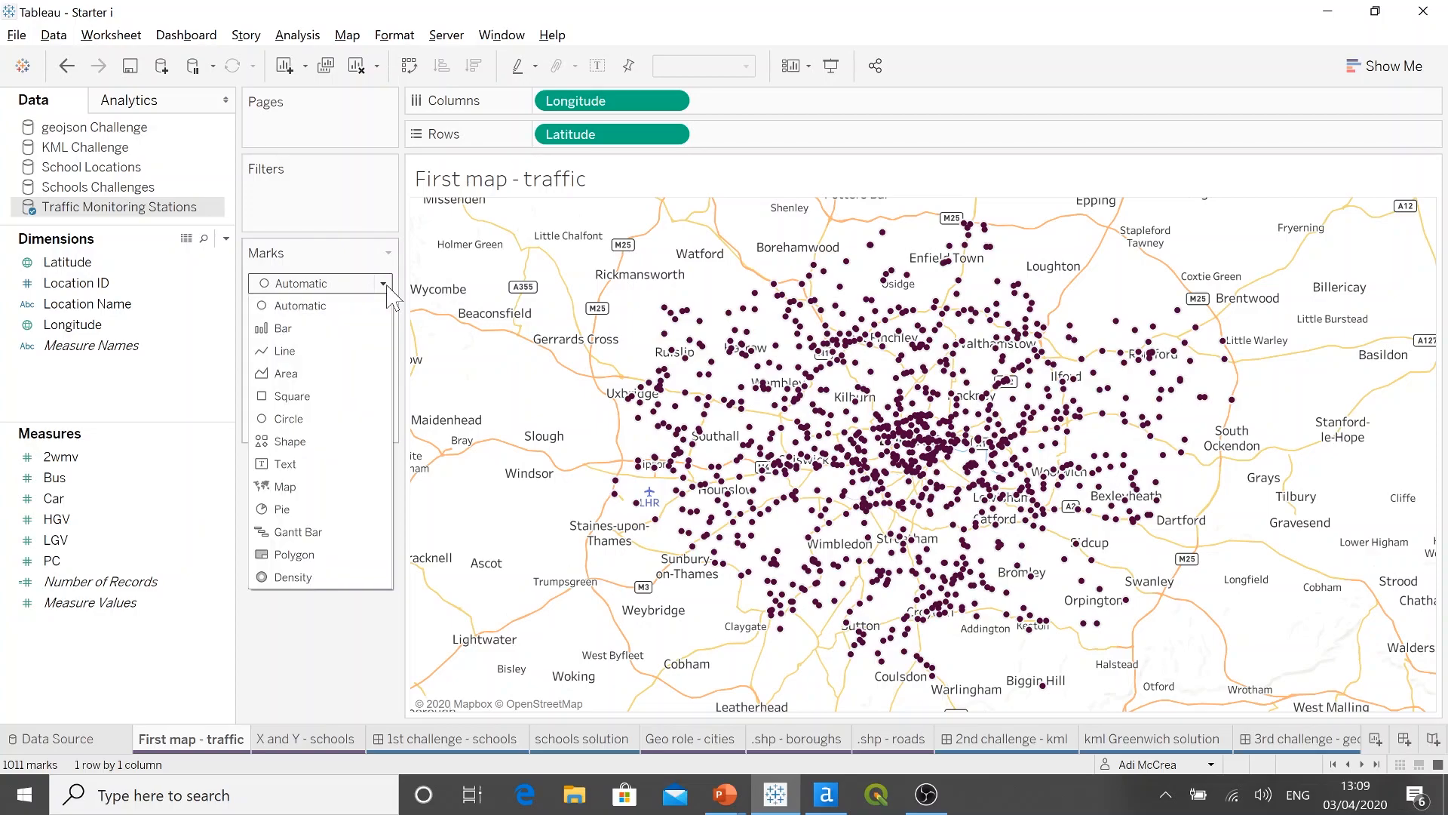
click(330, 445)
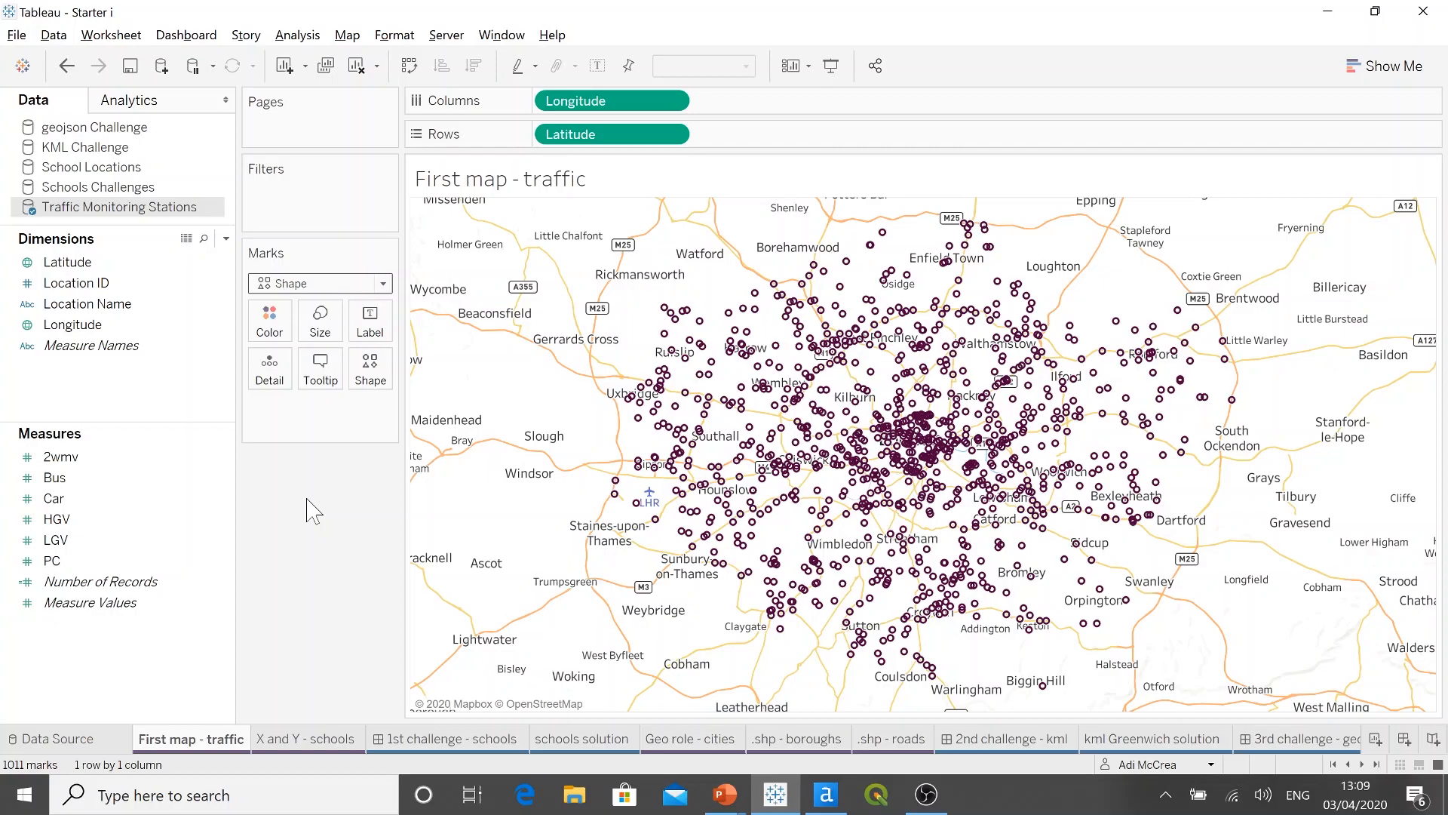
Step: Set the station marks' shape to a filled circle after trying the filled downward triangle and X shapes and viewing the available shape palettes
click(369, 381)
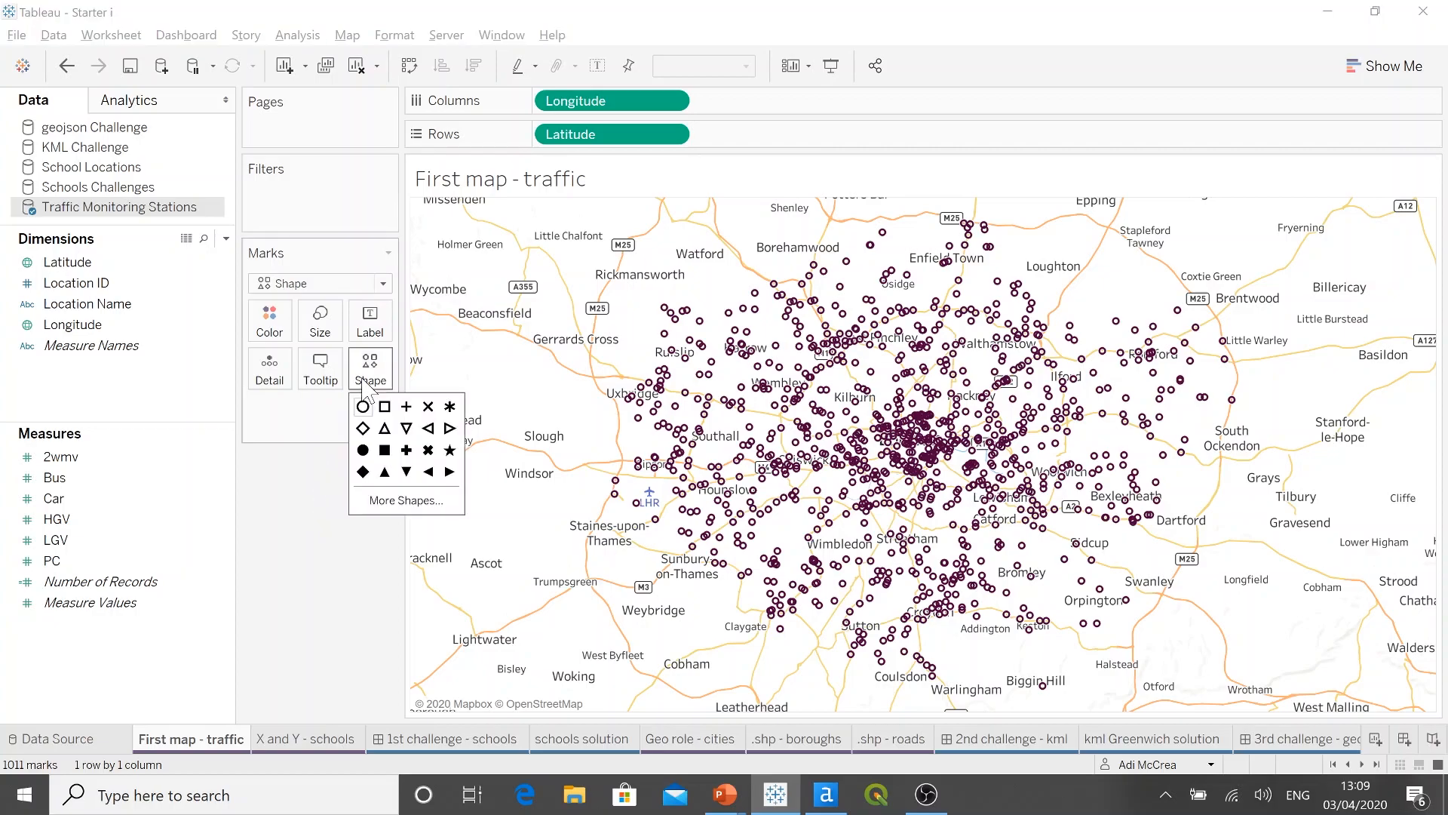
click(384, 450)
click(406, 471)
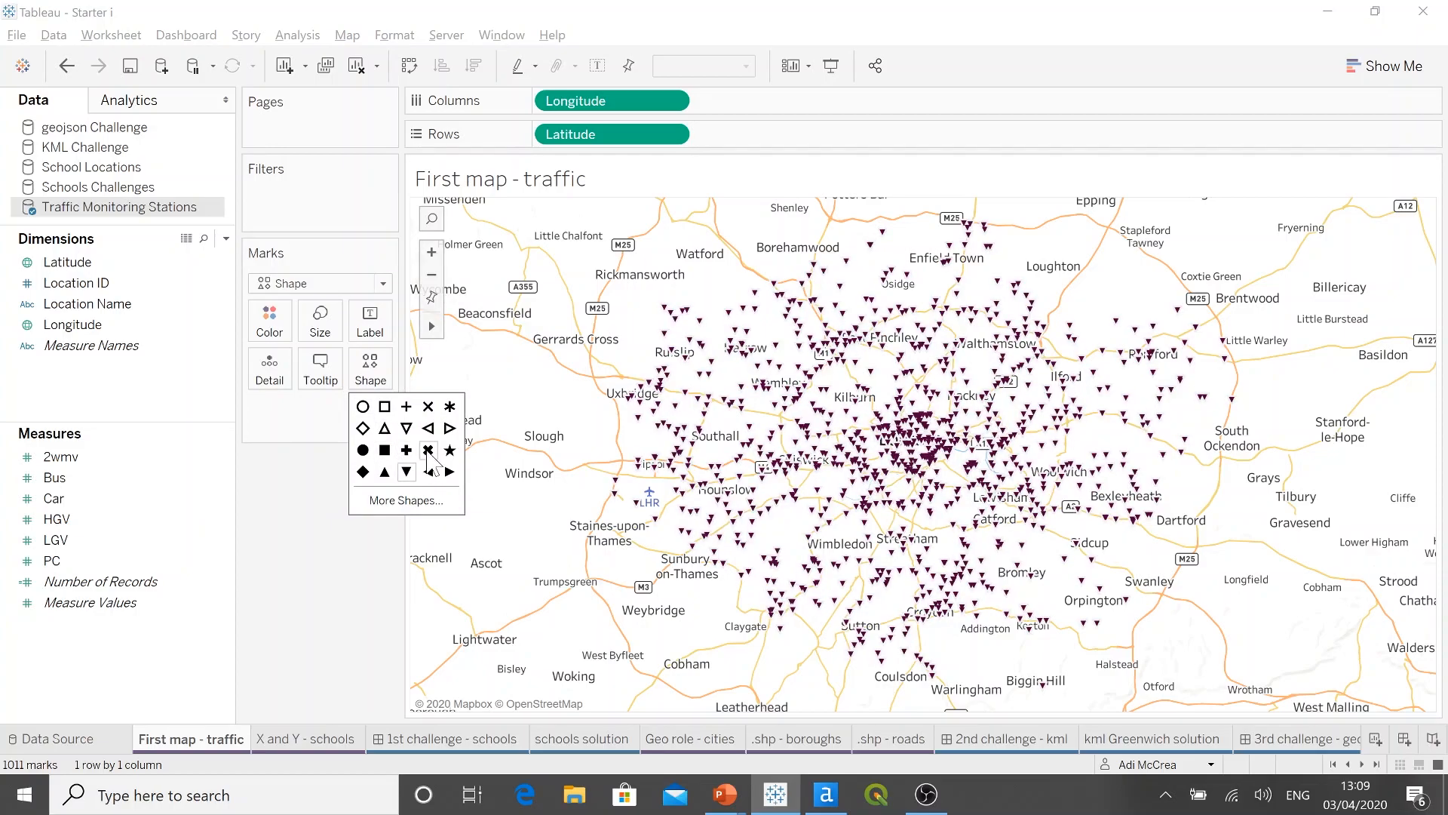
click(427, 450)
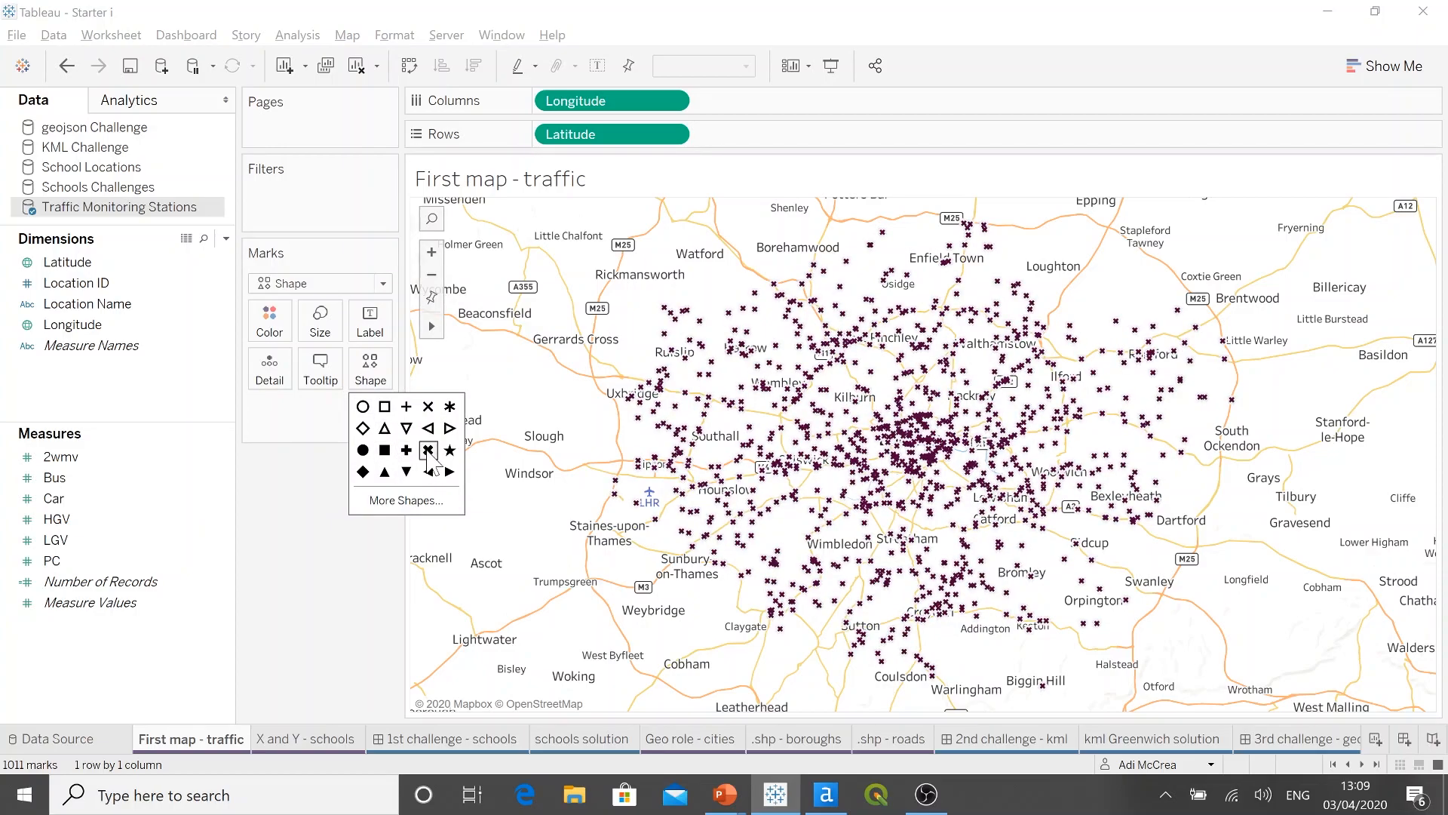
click(404, 504)
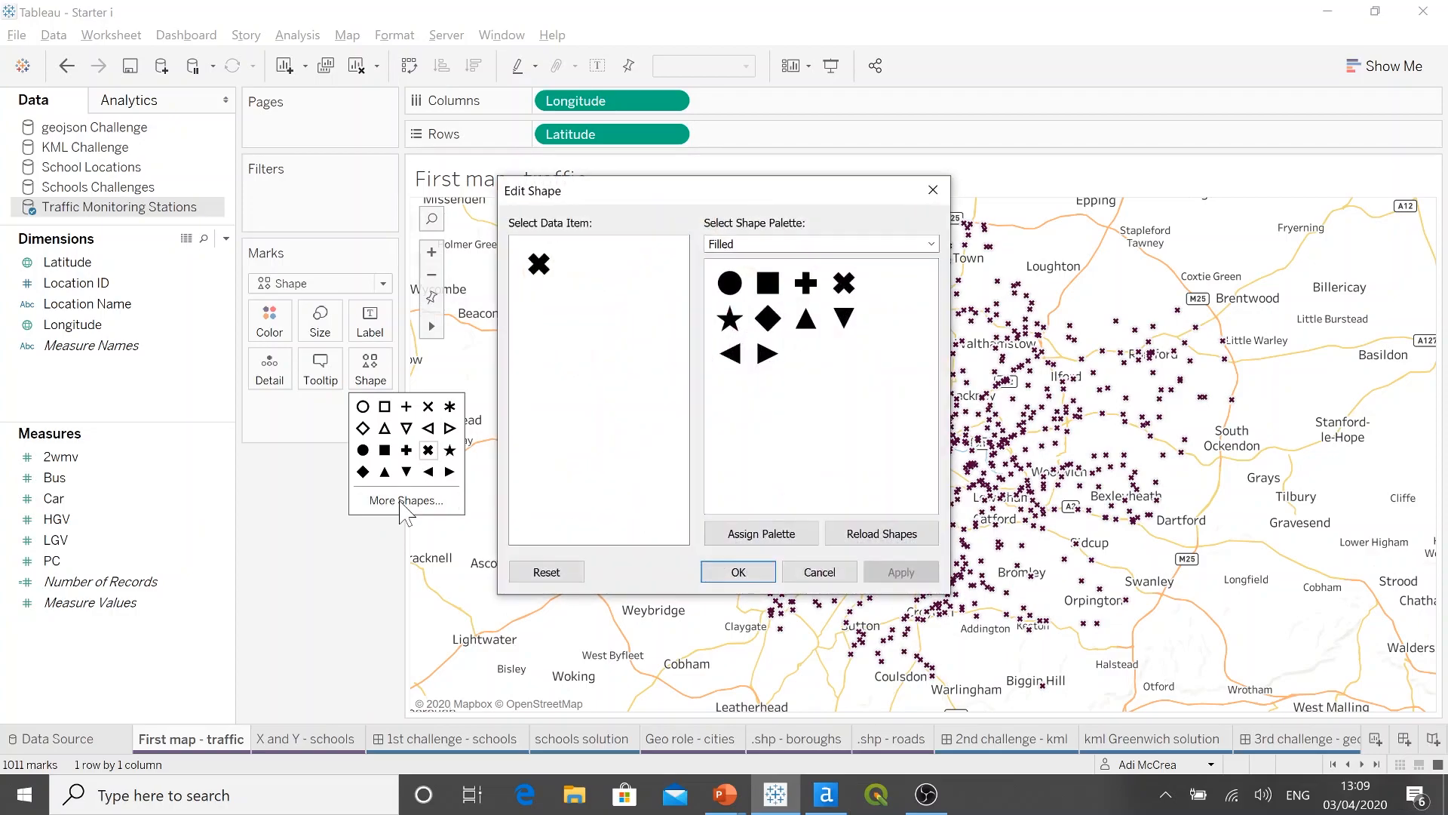
click(932, 244)
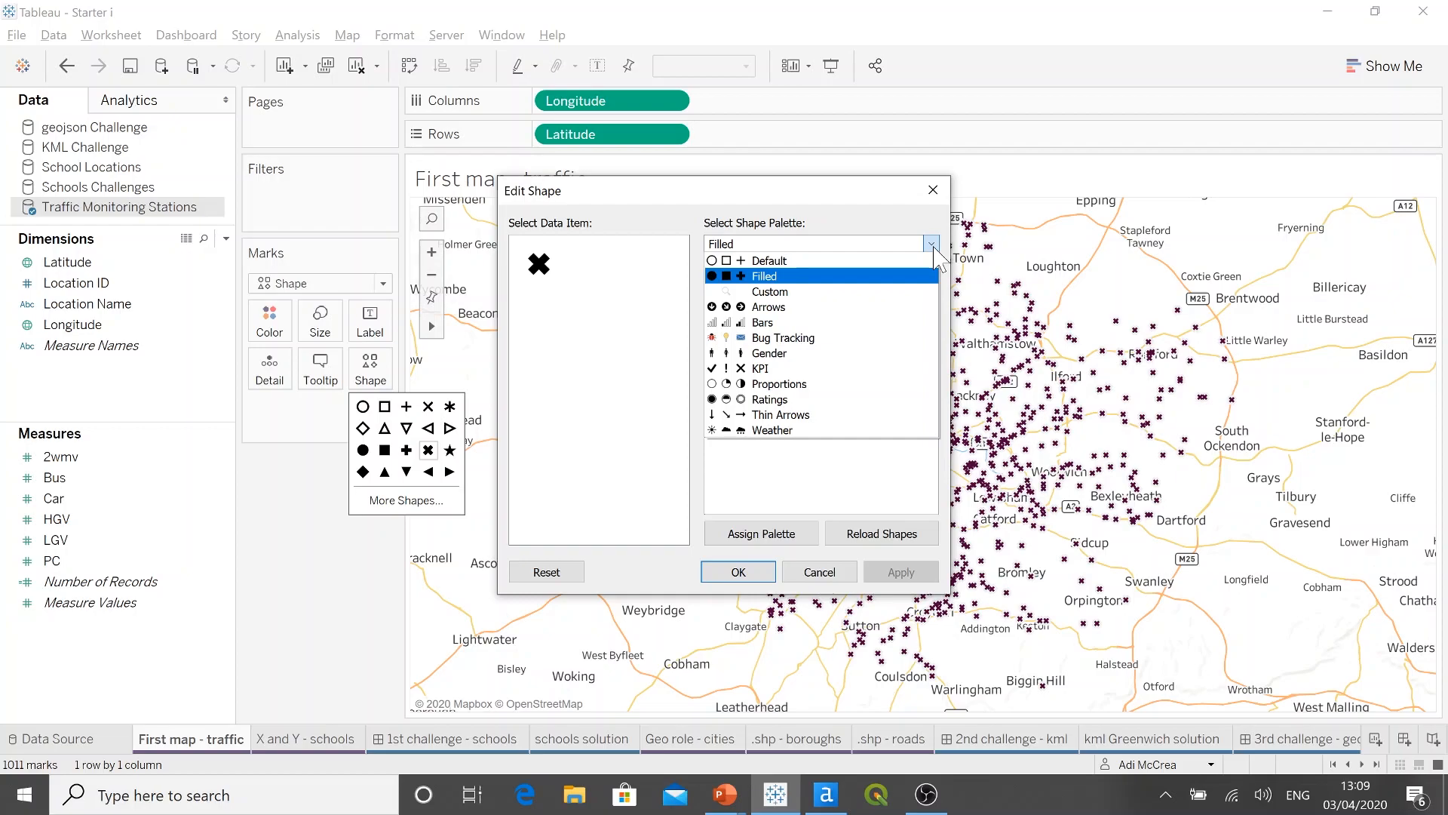
click(932, 245)
click(820, 572)
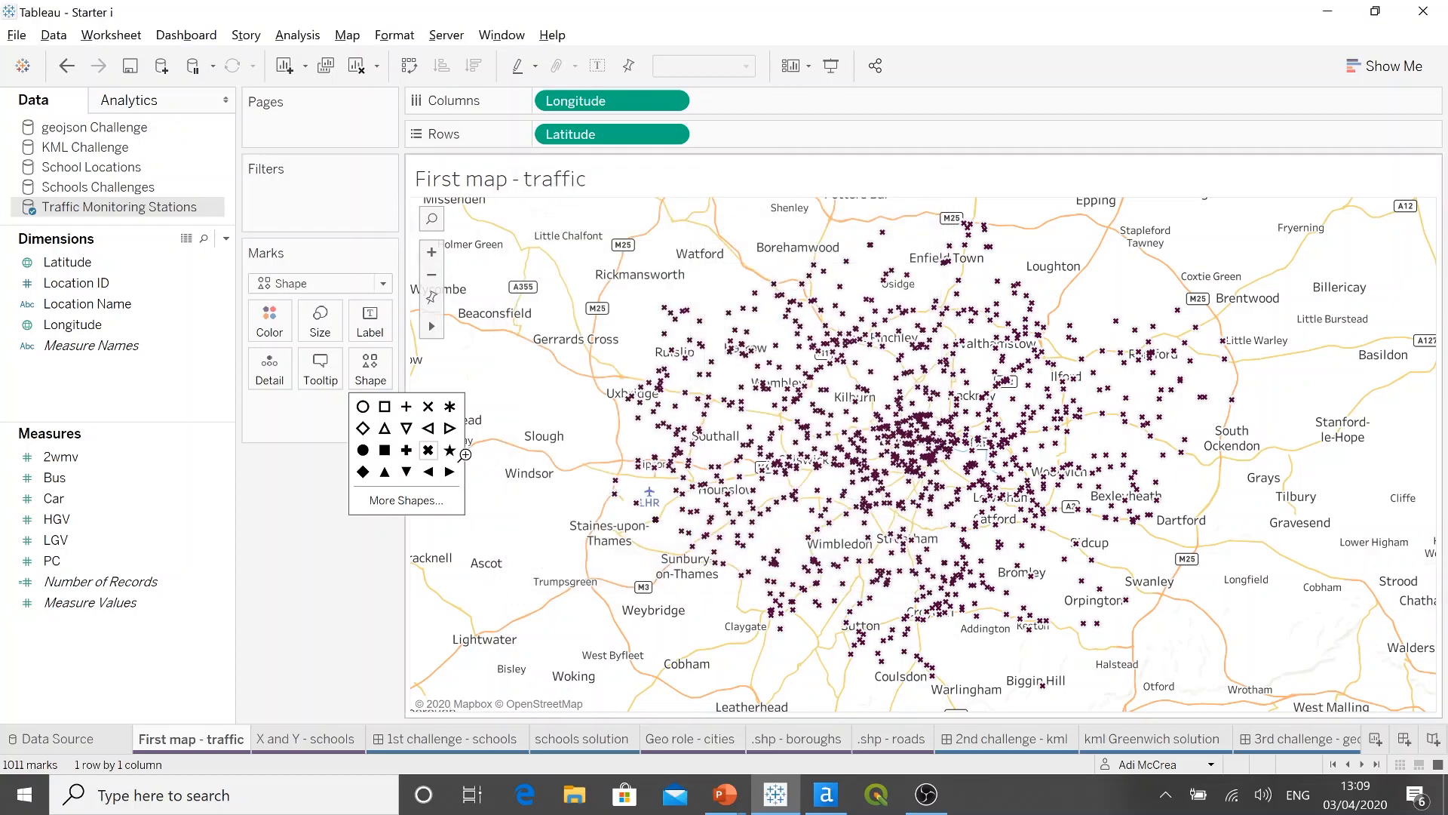
click(363, 450)
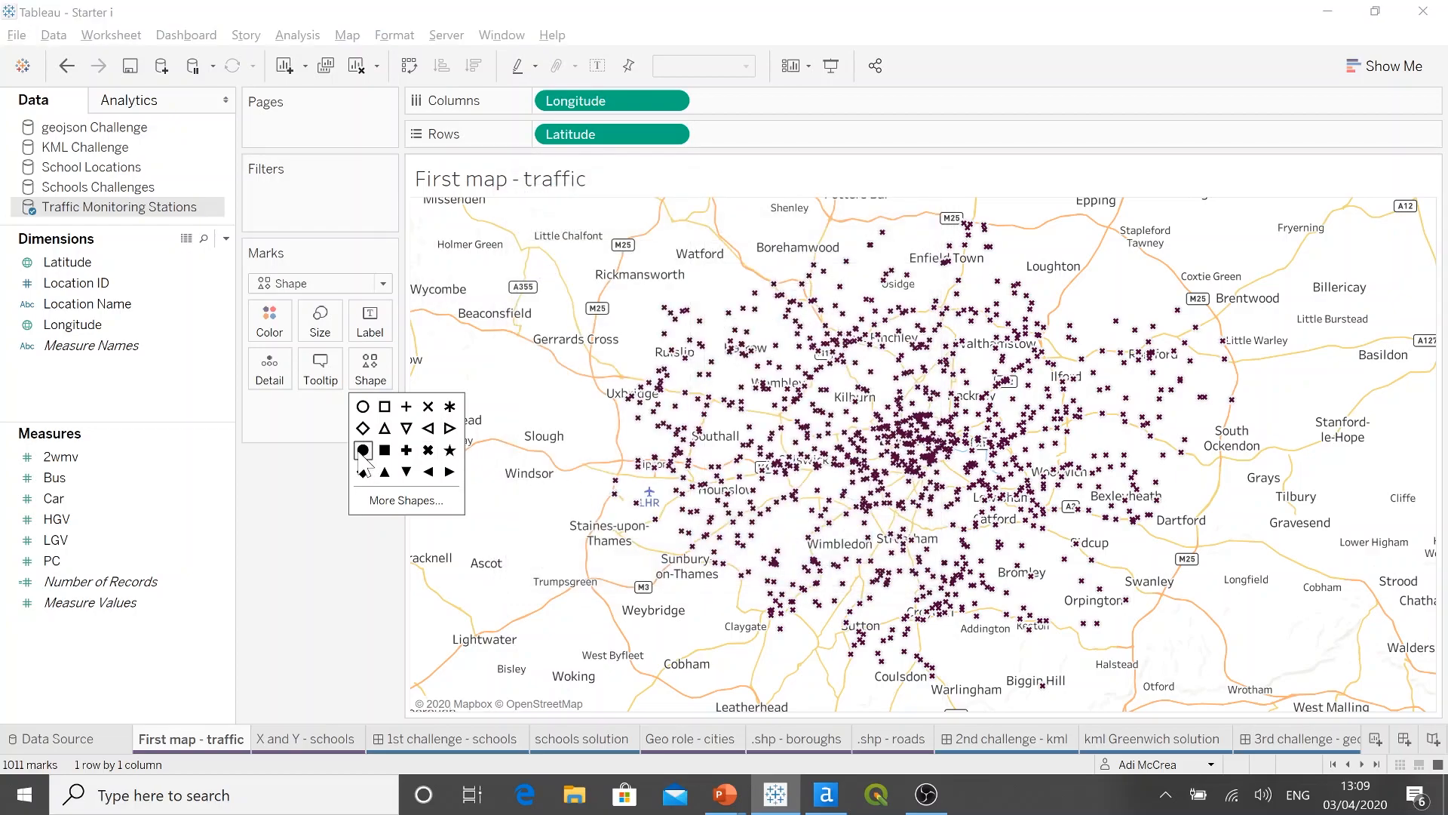
click(302, 472)
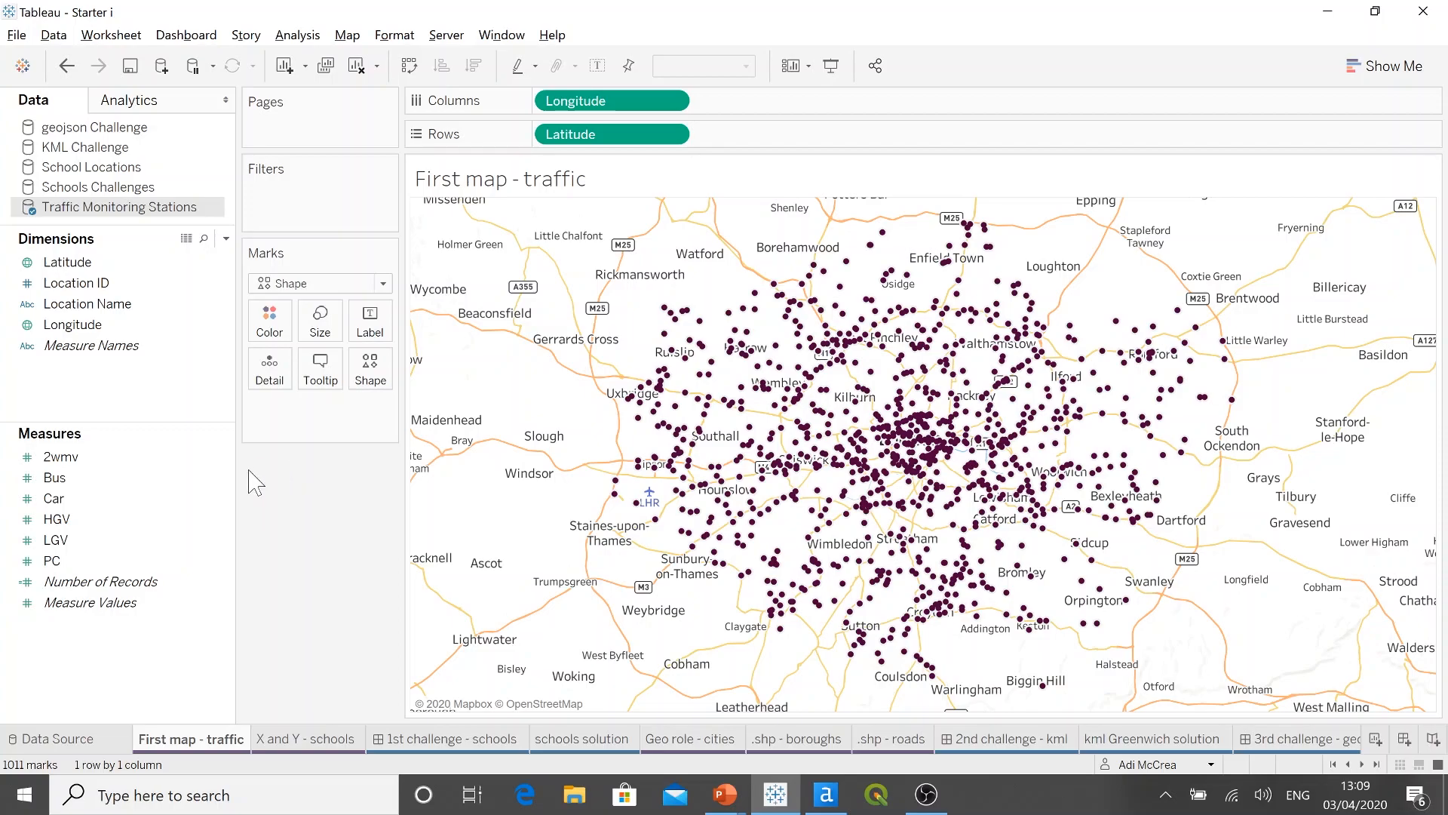
Step: Open the X and Y - schools sheet and select the School Locations data source
click(140, 188)
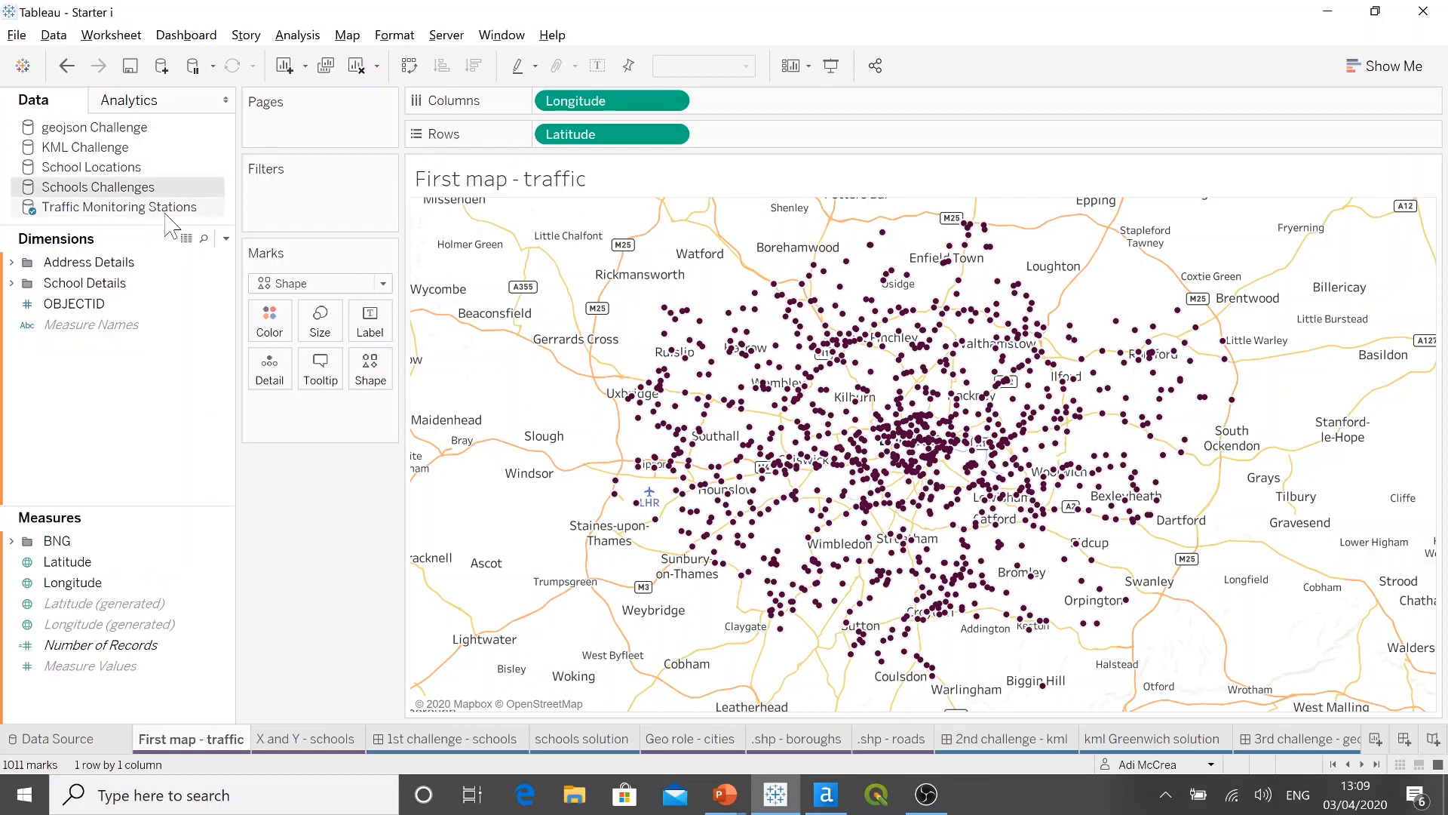
click(329, 744)
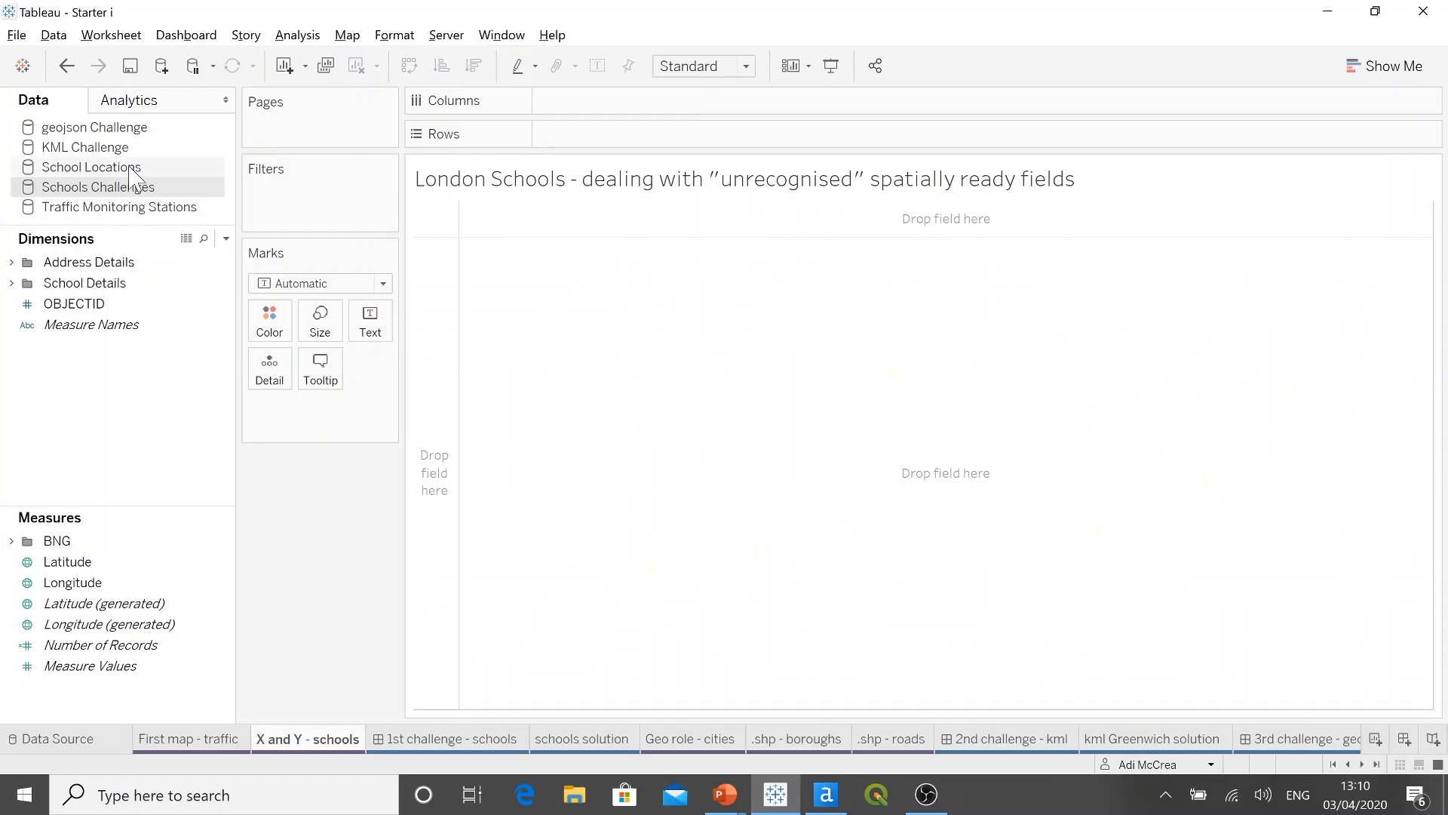
click(129, 169)
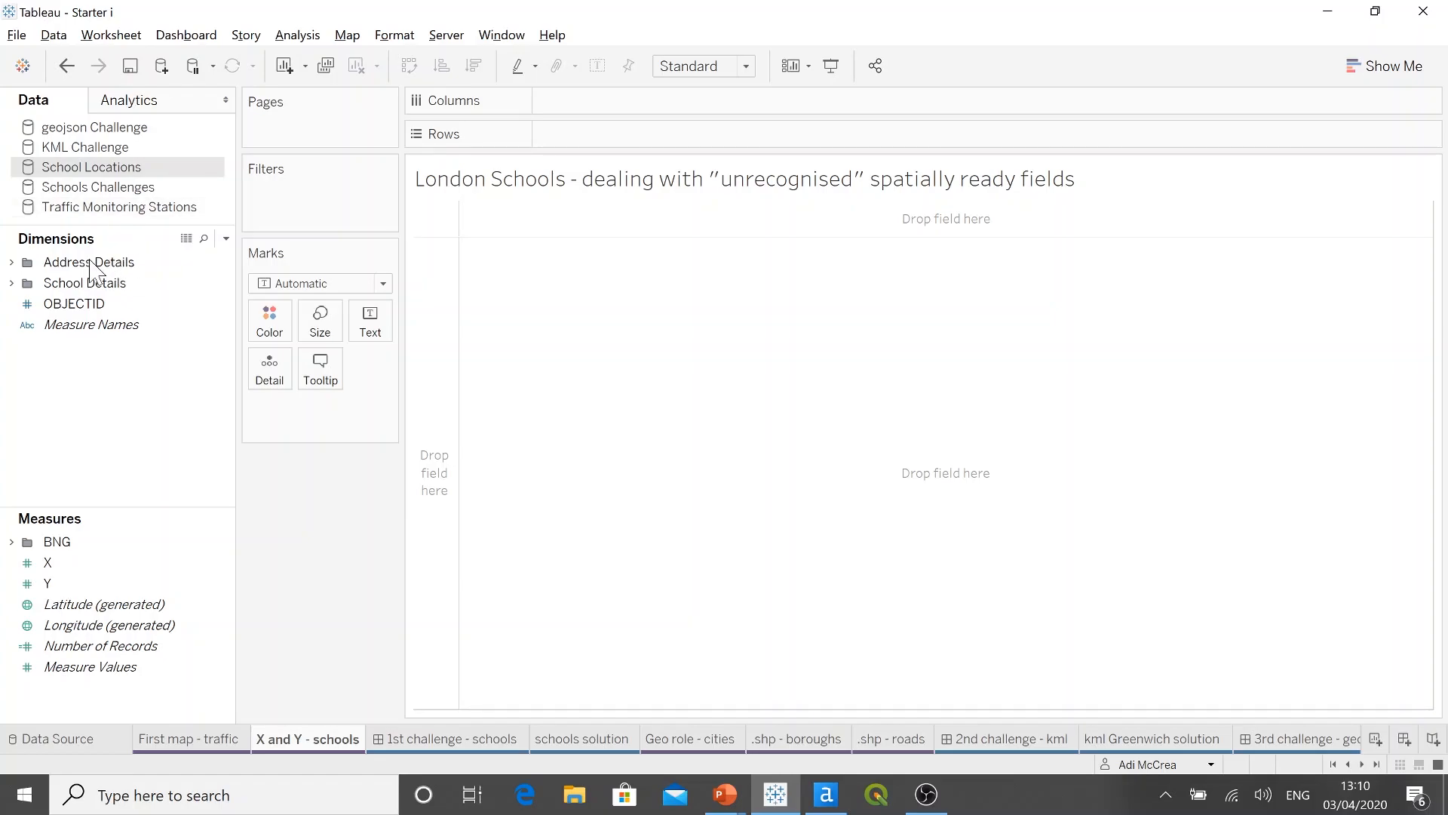
Step: Expand the Address Details and School Details folders to review their dimension fields
click(12, 262)
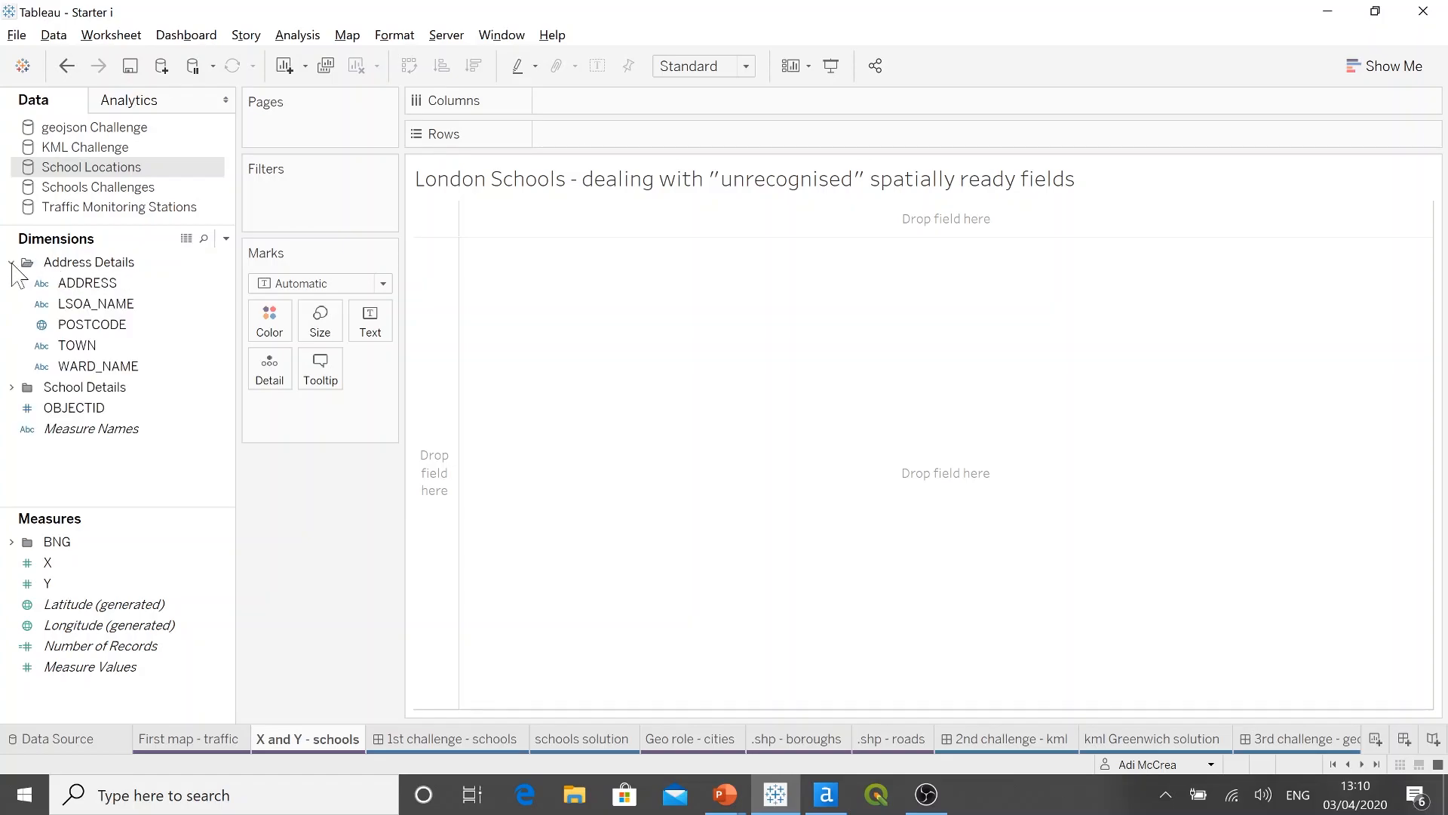
click(121, 285)
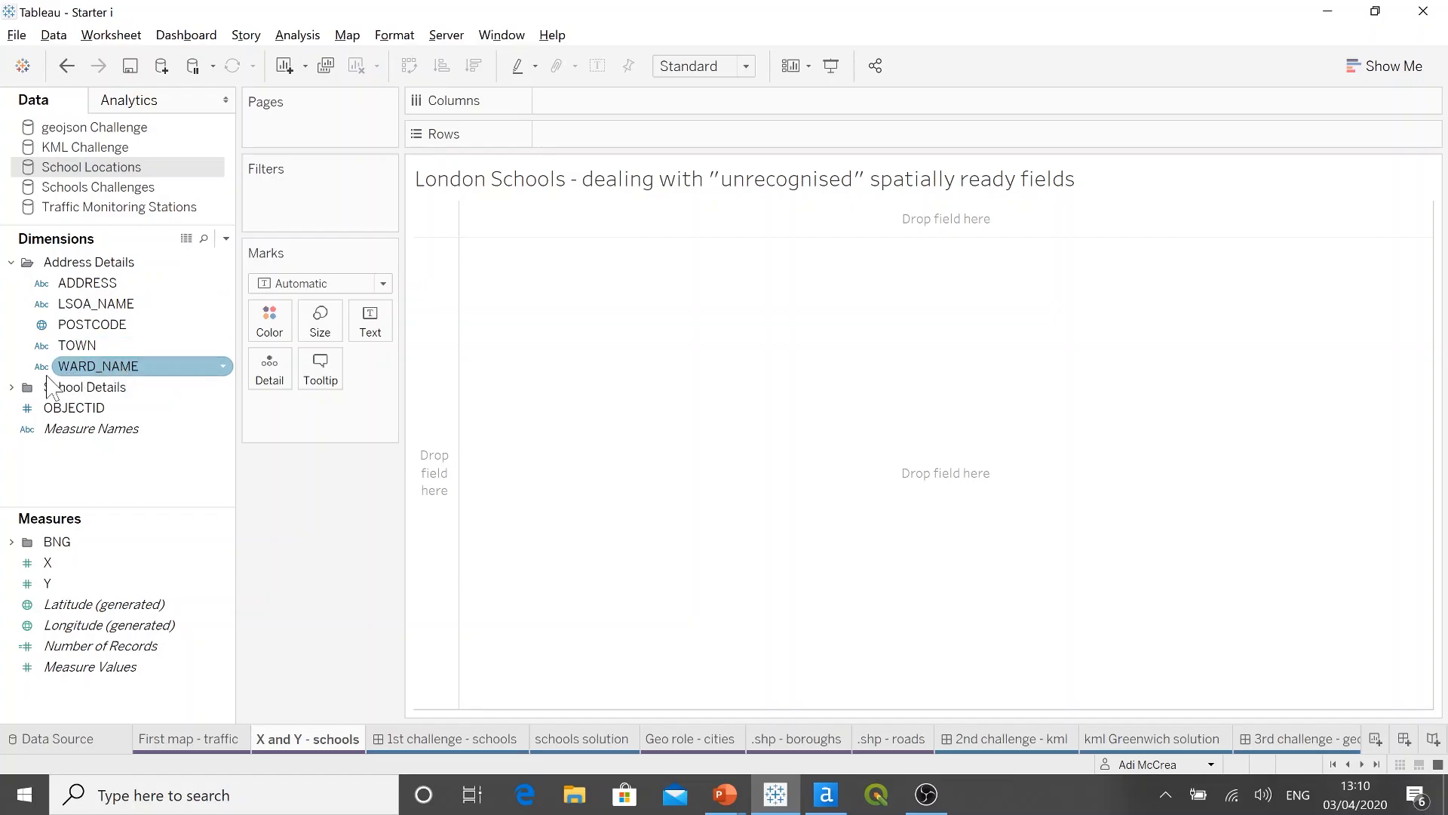
click(12, 388)
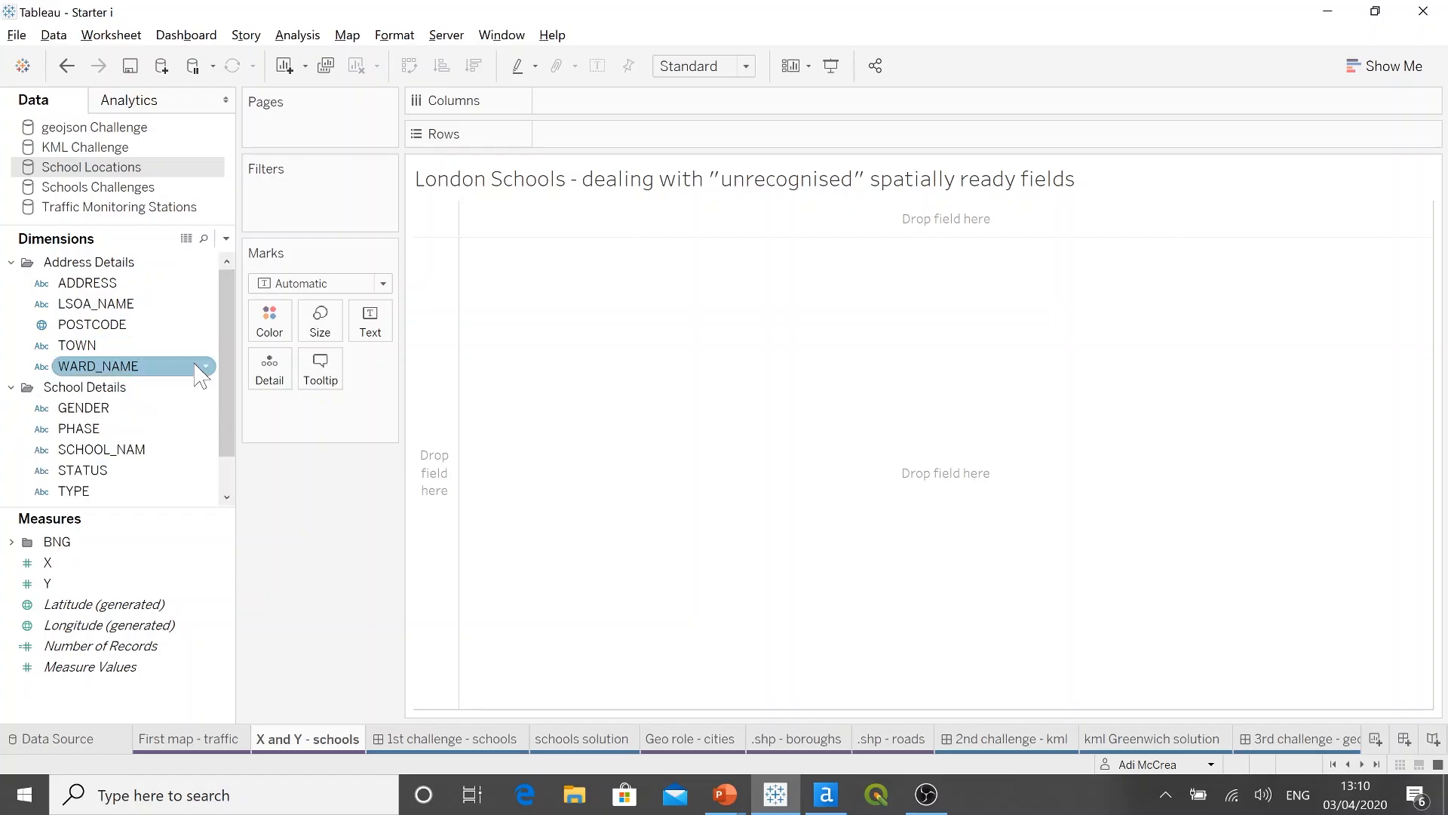
drag(230, 388, 224, 421)
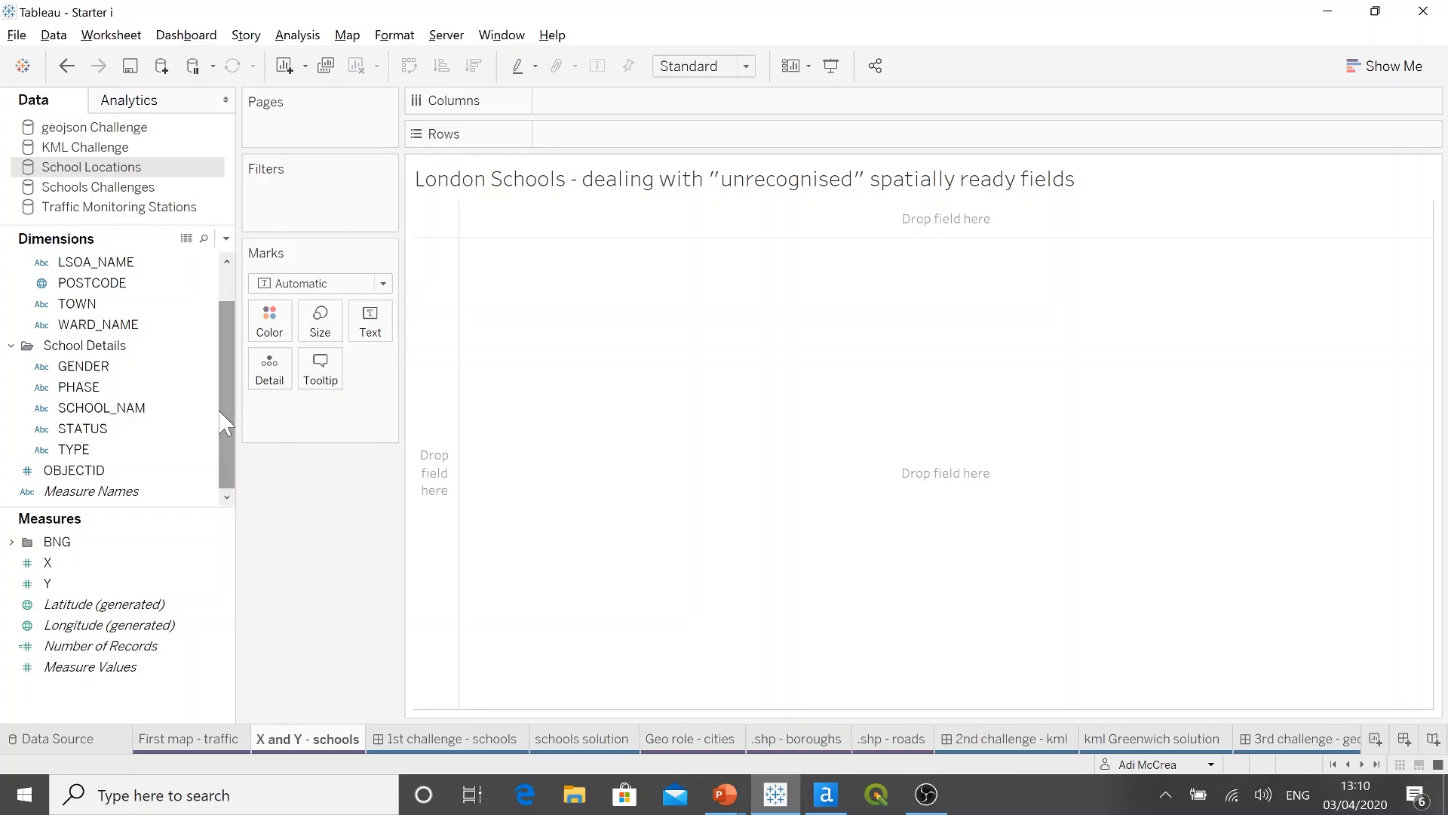
Step: Examine the field descriptions of STATUS and TYPE, including all their domain members
right_click(114, 431)
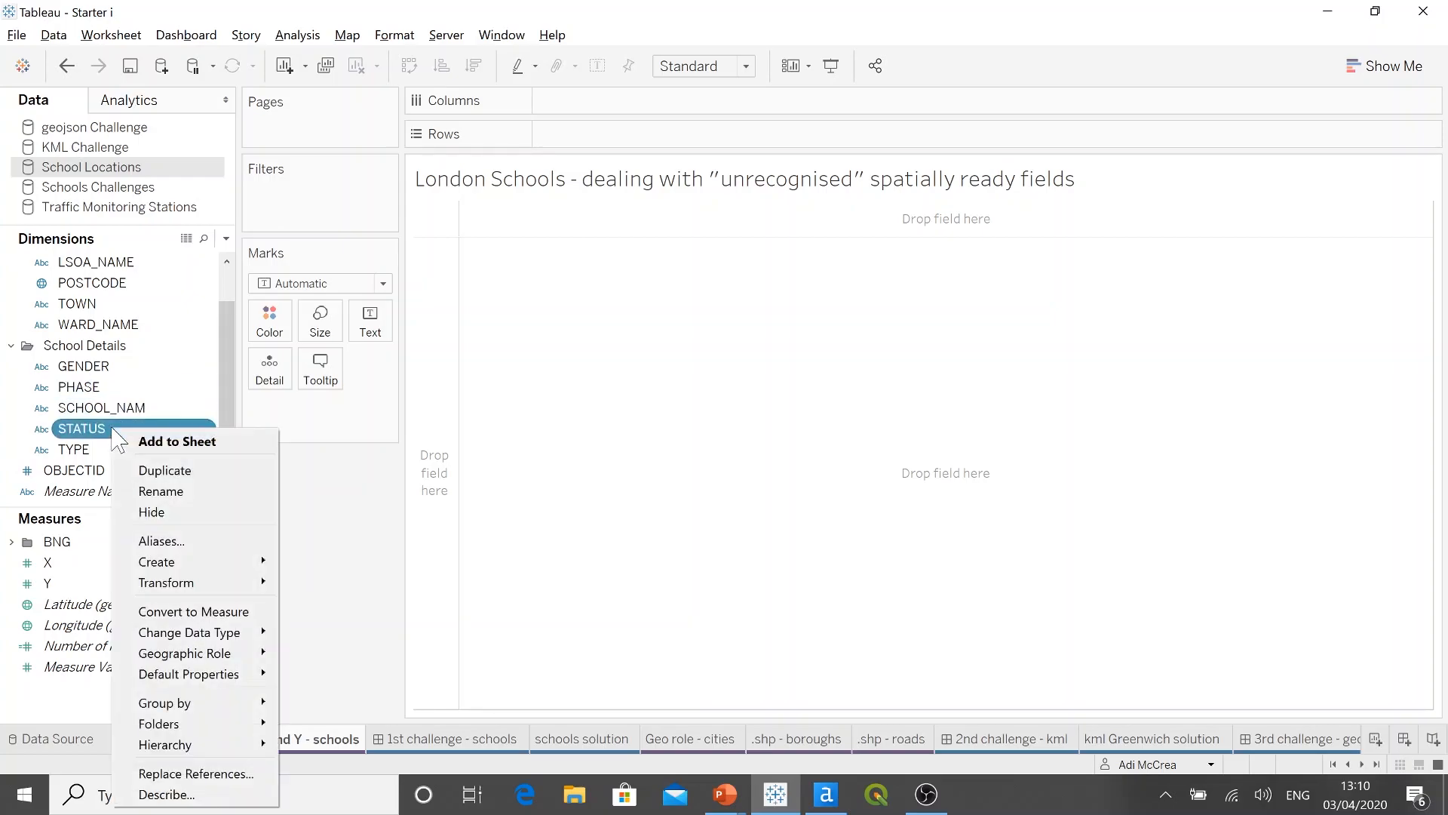
click(192, 794)
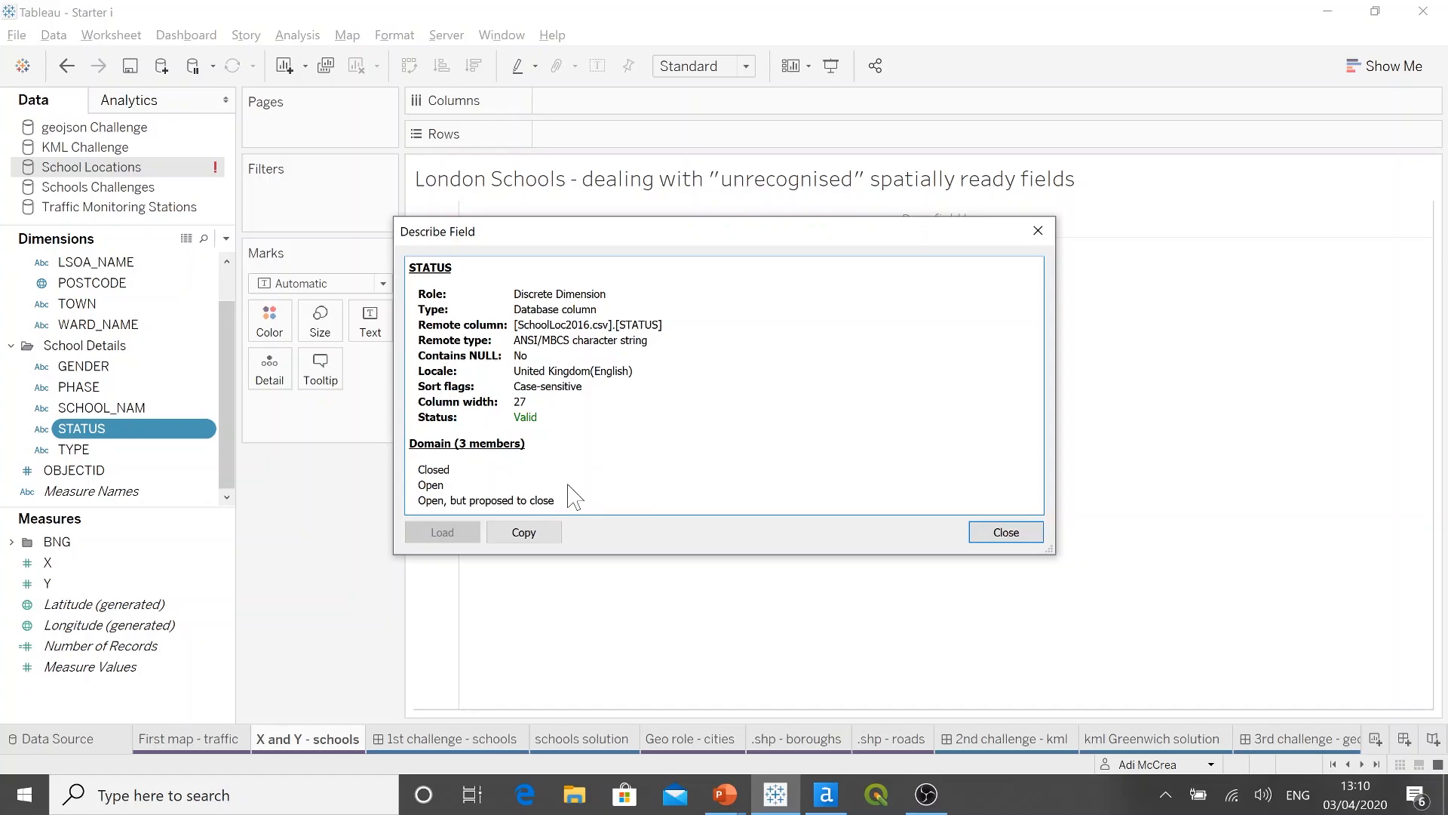
click(1007, 532)
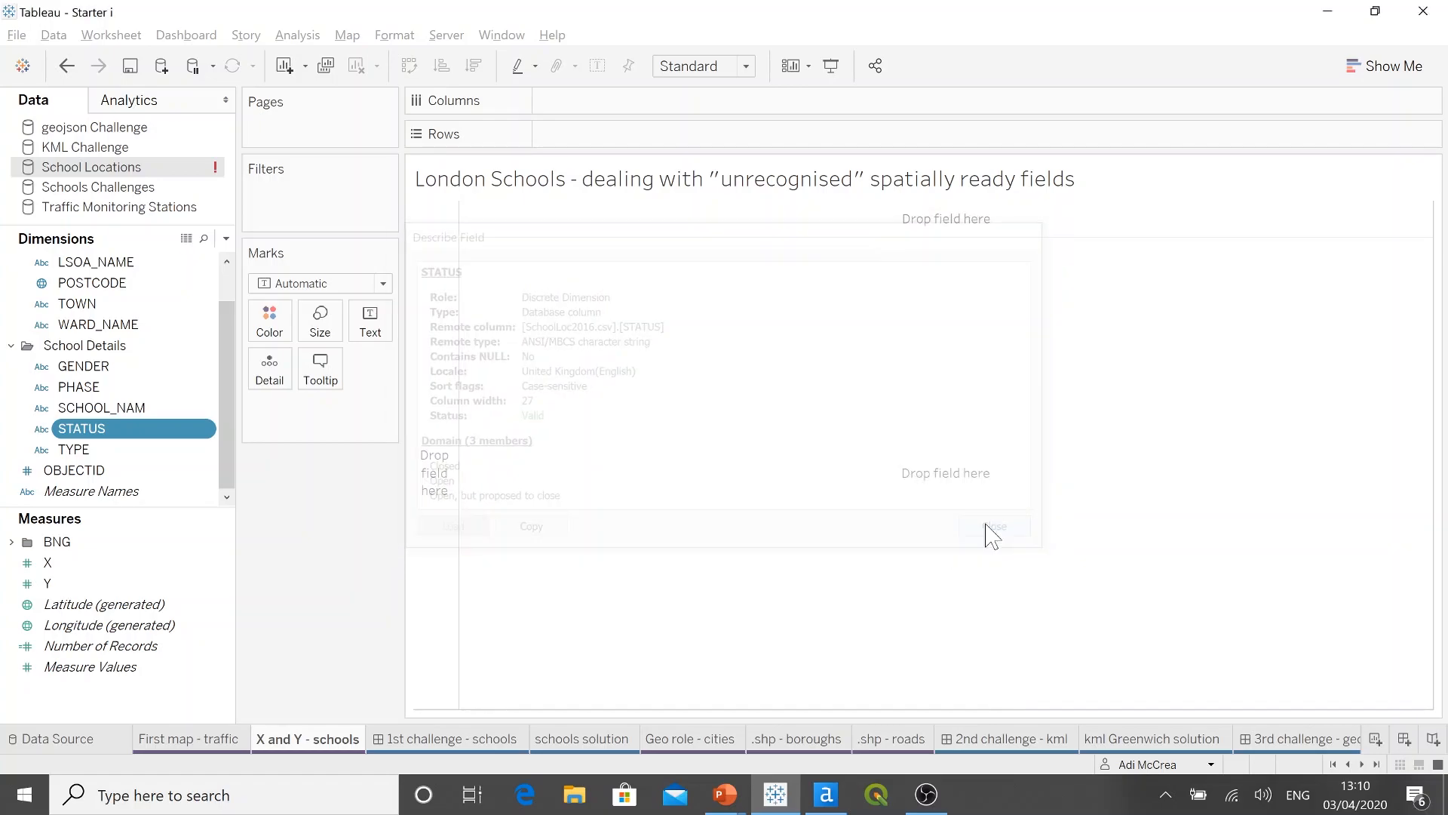
click(84, 451)
right_click(86, 451)
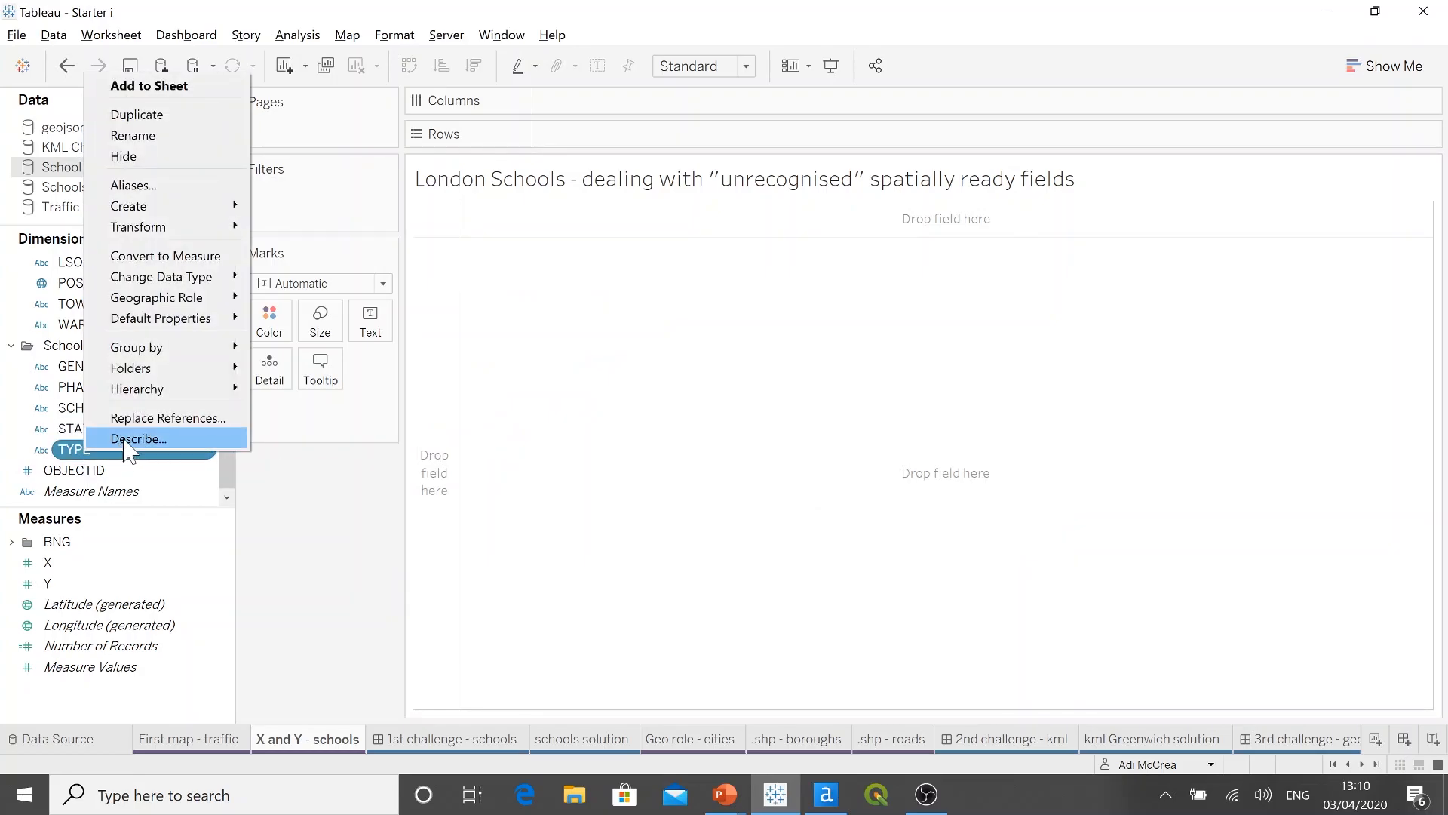
click(126, 439)
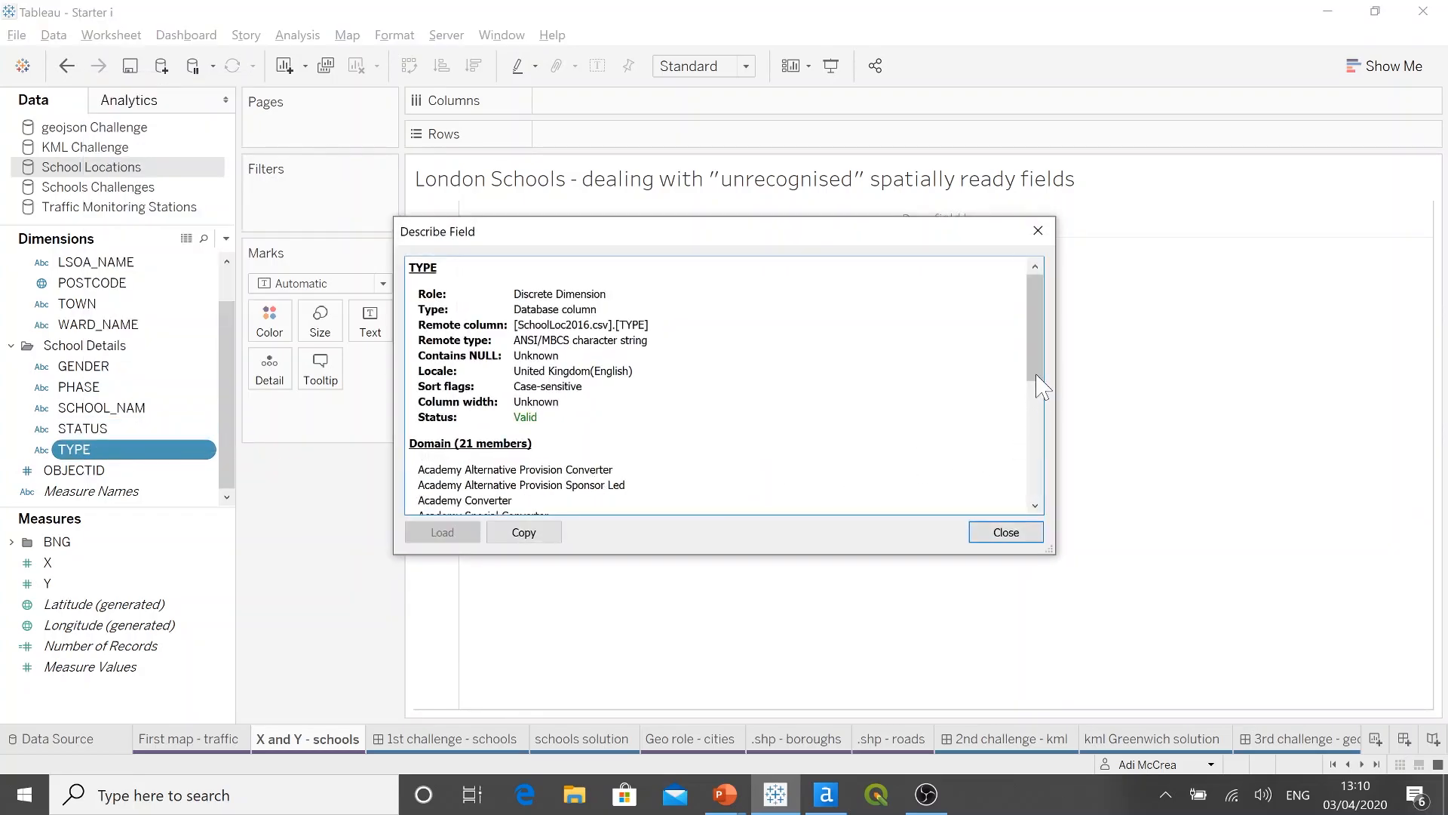
drag(1038, 377, 1086, 510)
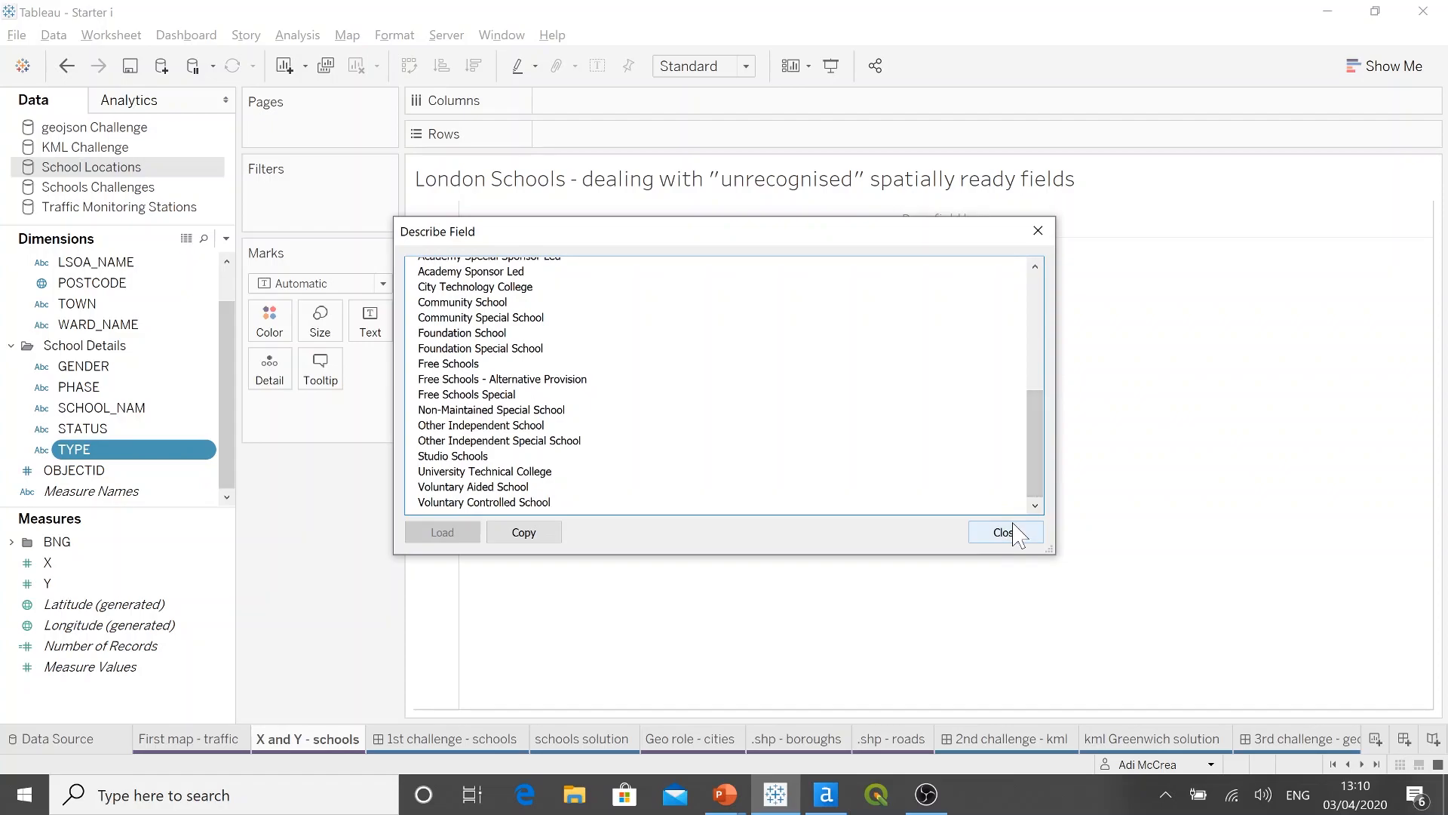
click(1007, 533)
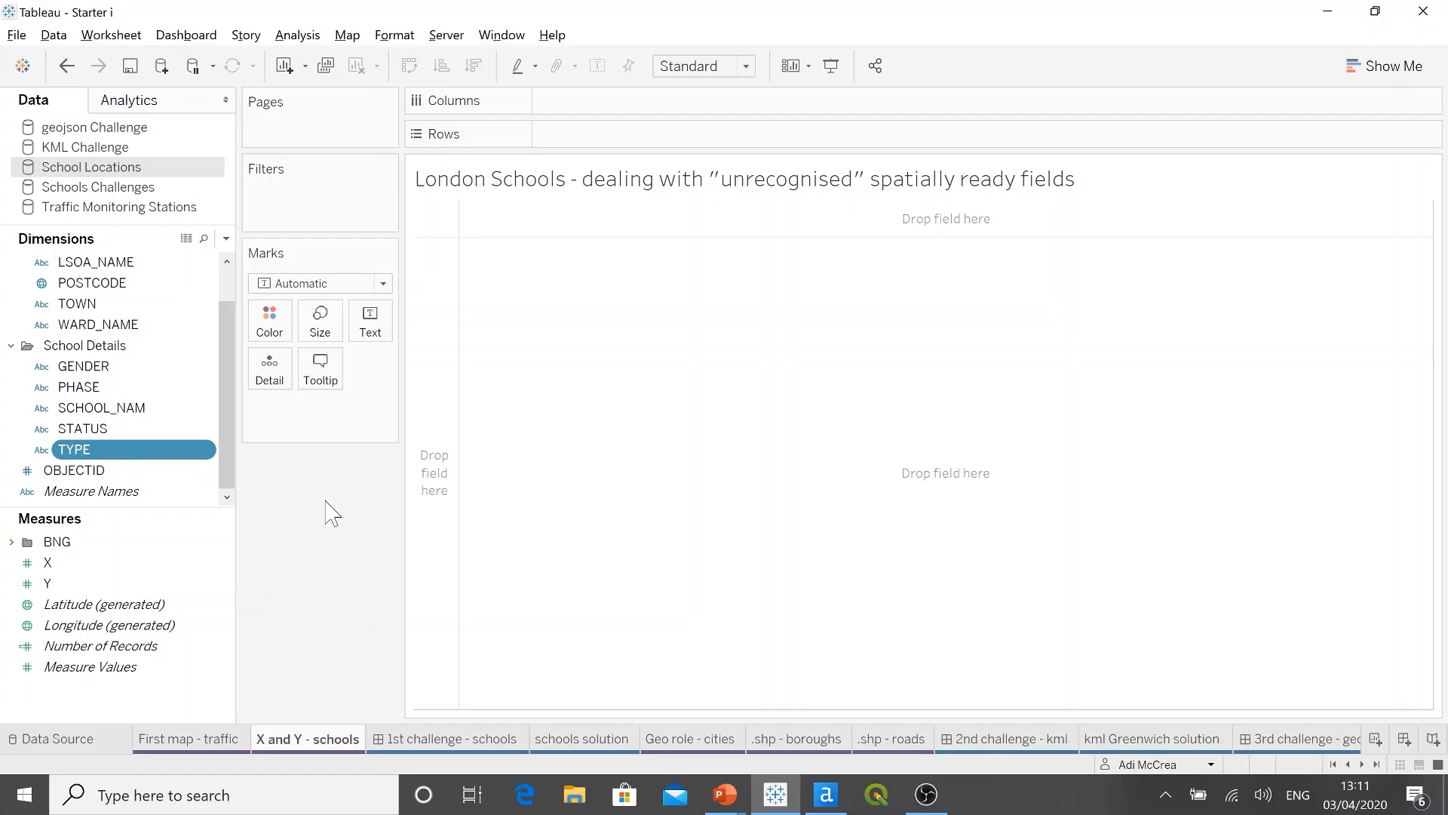
Step: Collapse the School Details and Address Details folders in the dimensions list
click(10, 346)
click(200, 608)
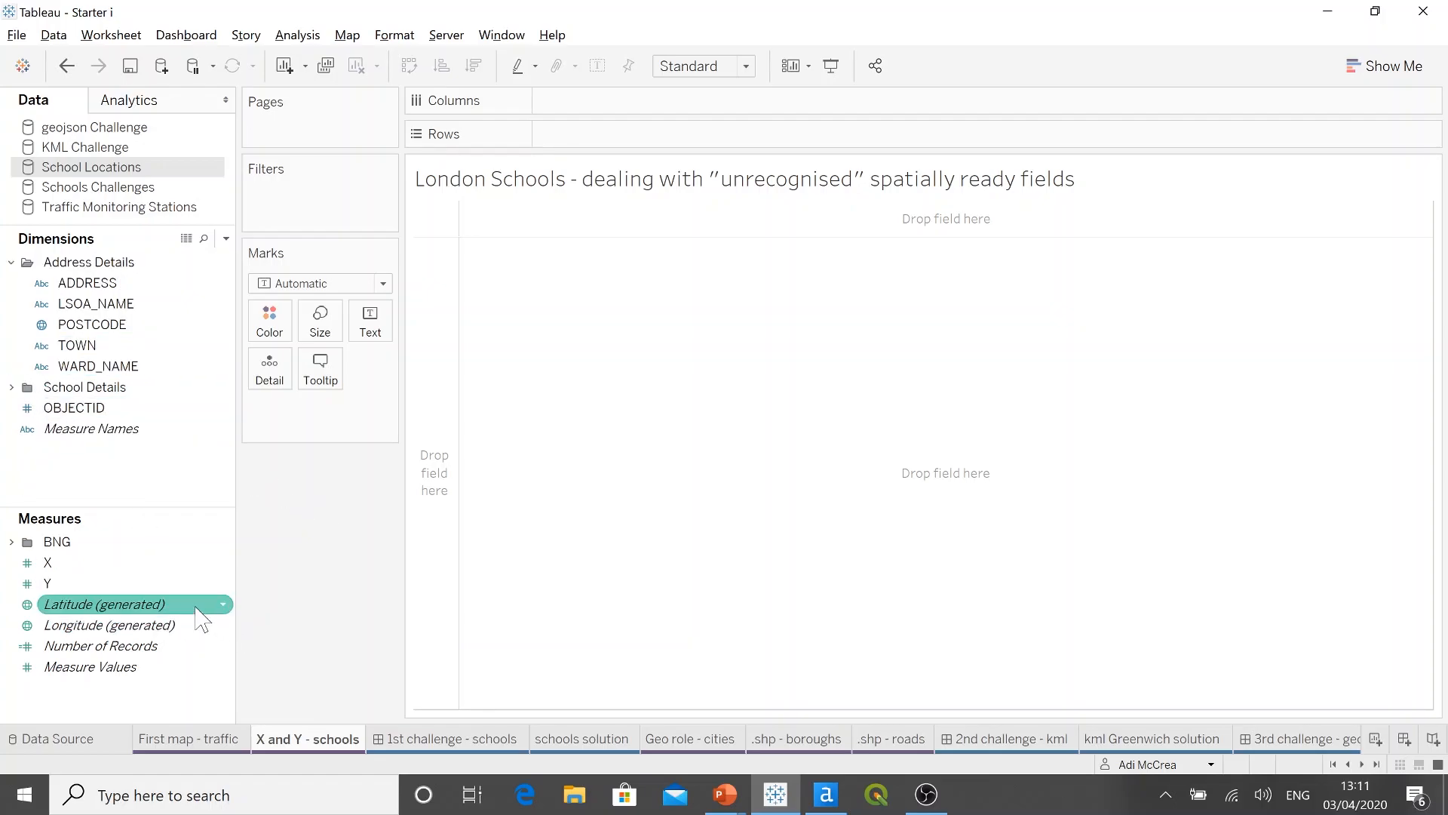
click(193, 625)
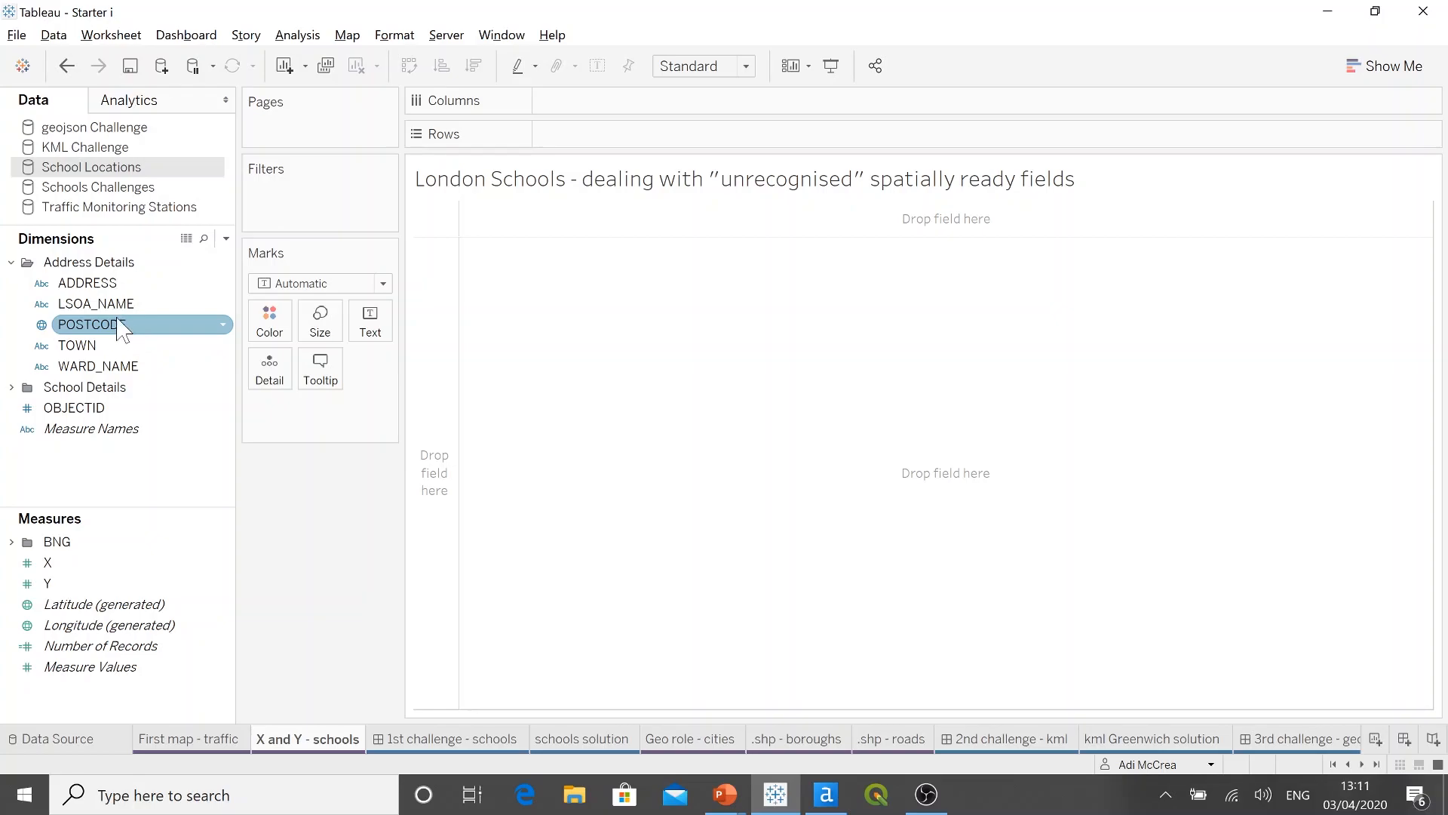
click(11, 262)
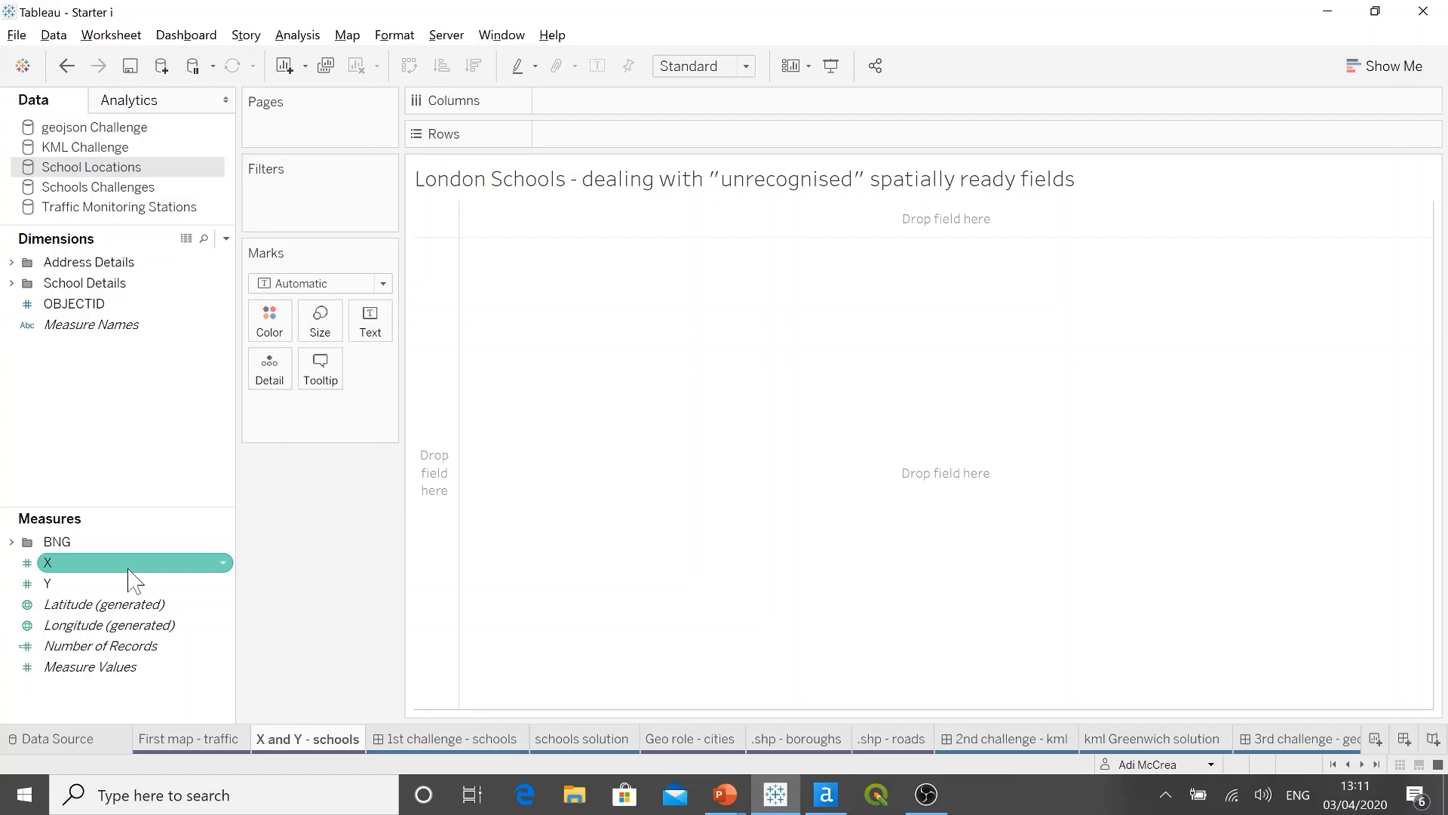
Step: Switch to the PowerPoint slide show to review the latitude and longitude axes diagram, and return to Tableau
key(alt+Tab)
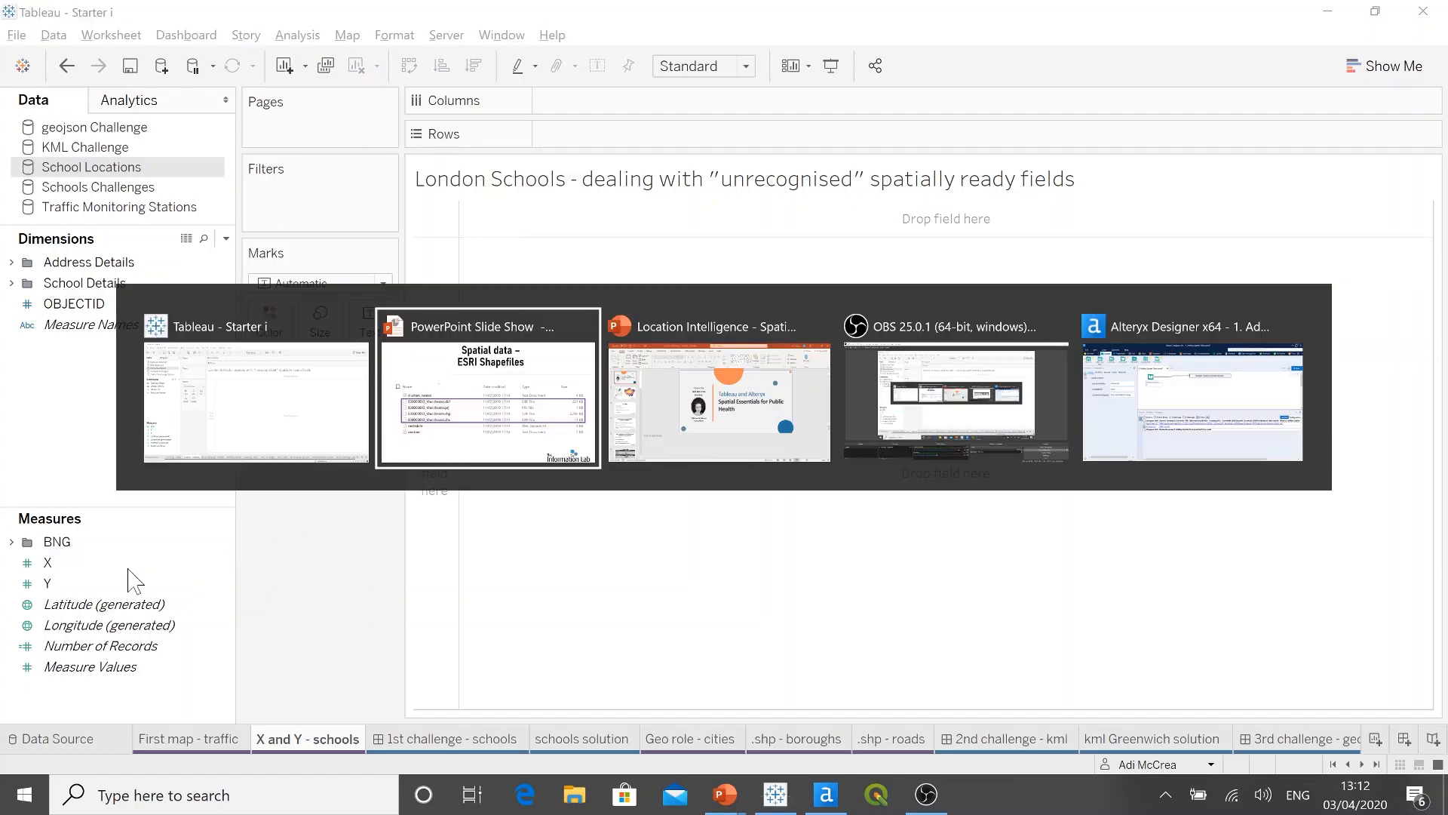
key(Right)
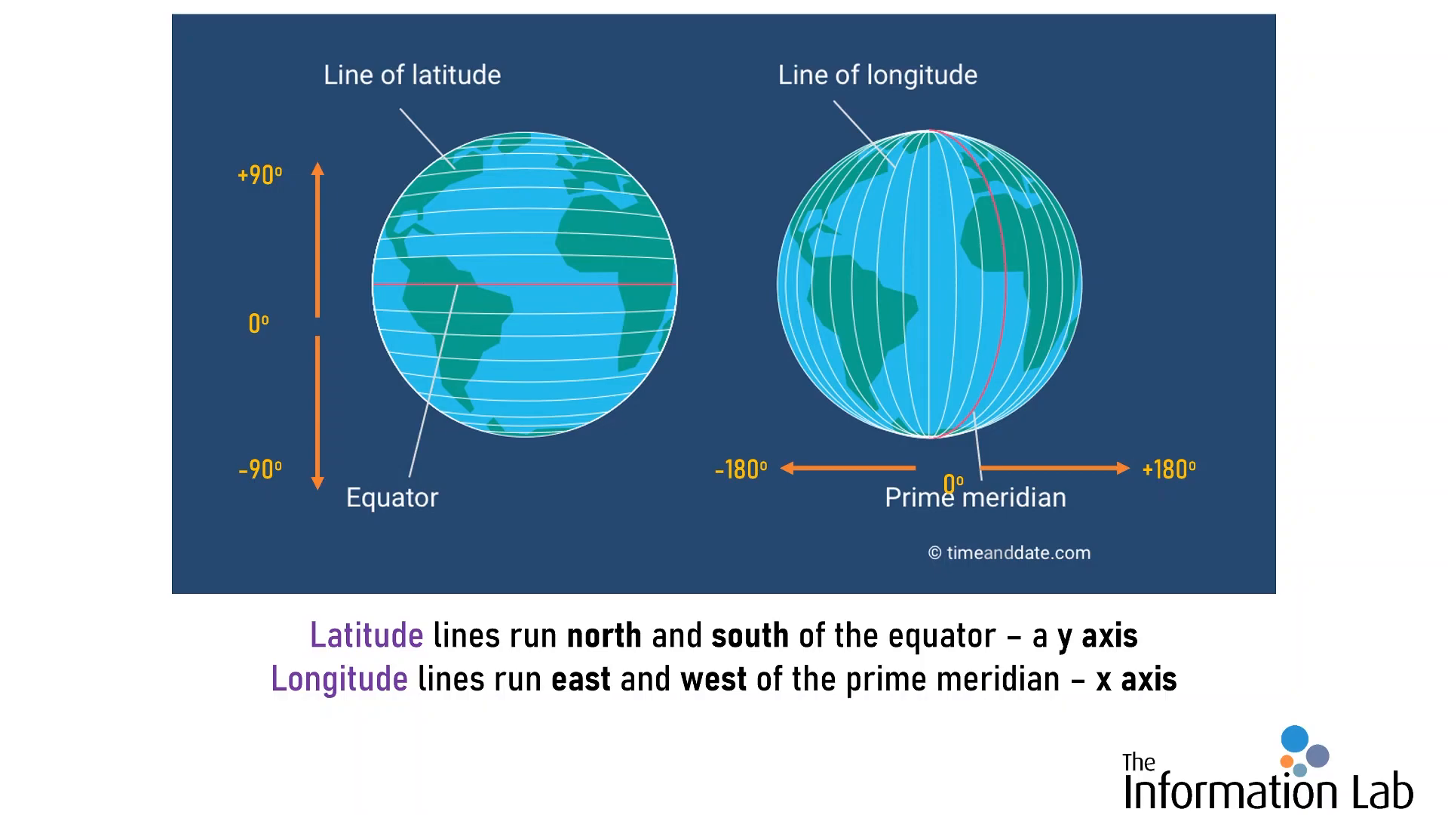
key(alt+Tab)
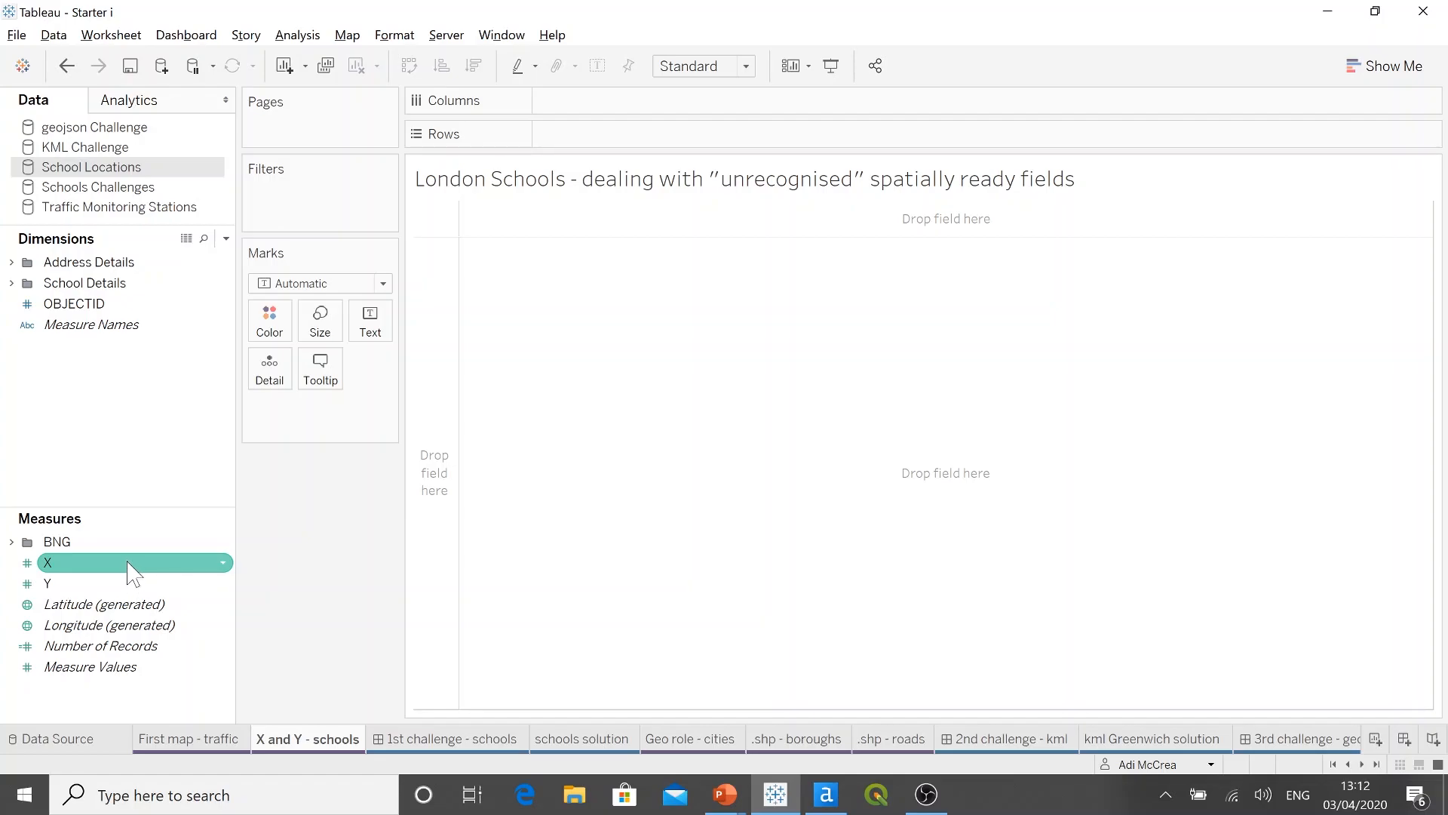
Step: Rename the X measure as Longitude
right_click(132, 565)
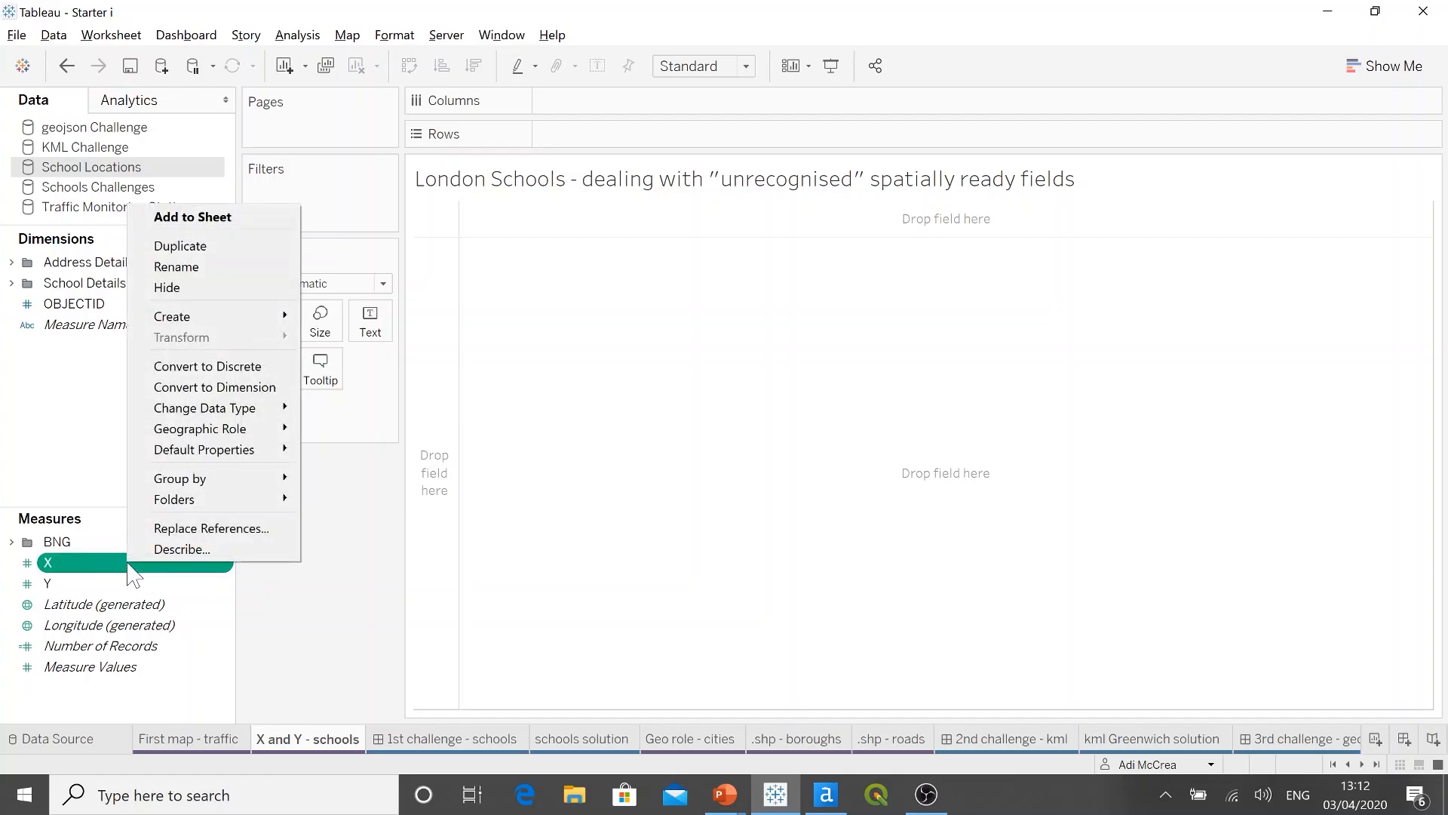
click(189, 269)
key(BackSpace)
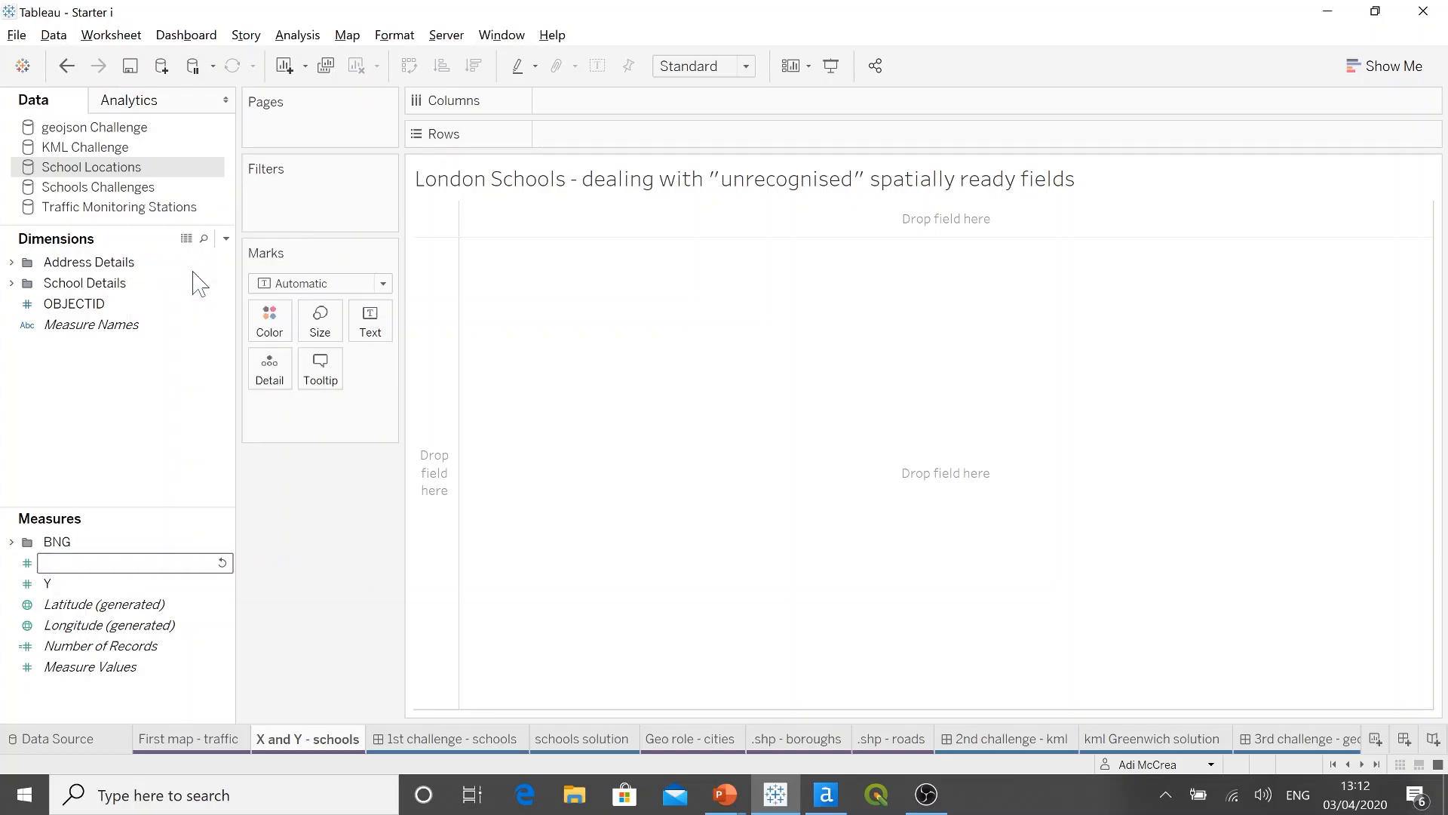
text(Longitude)
key(Return)
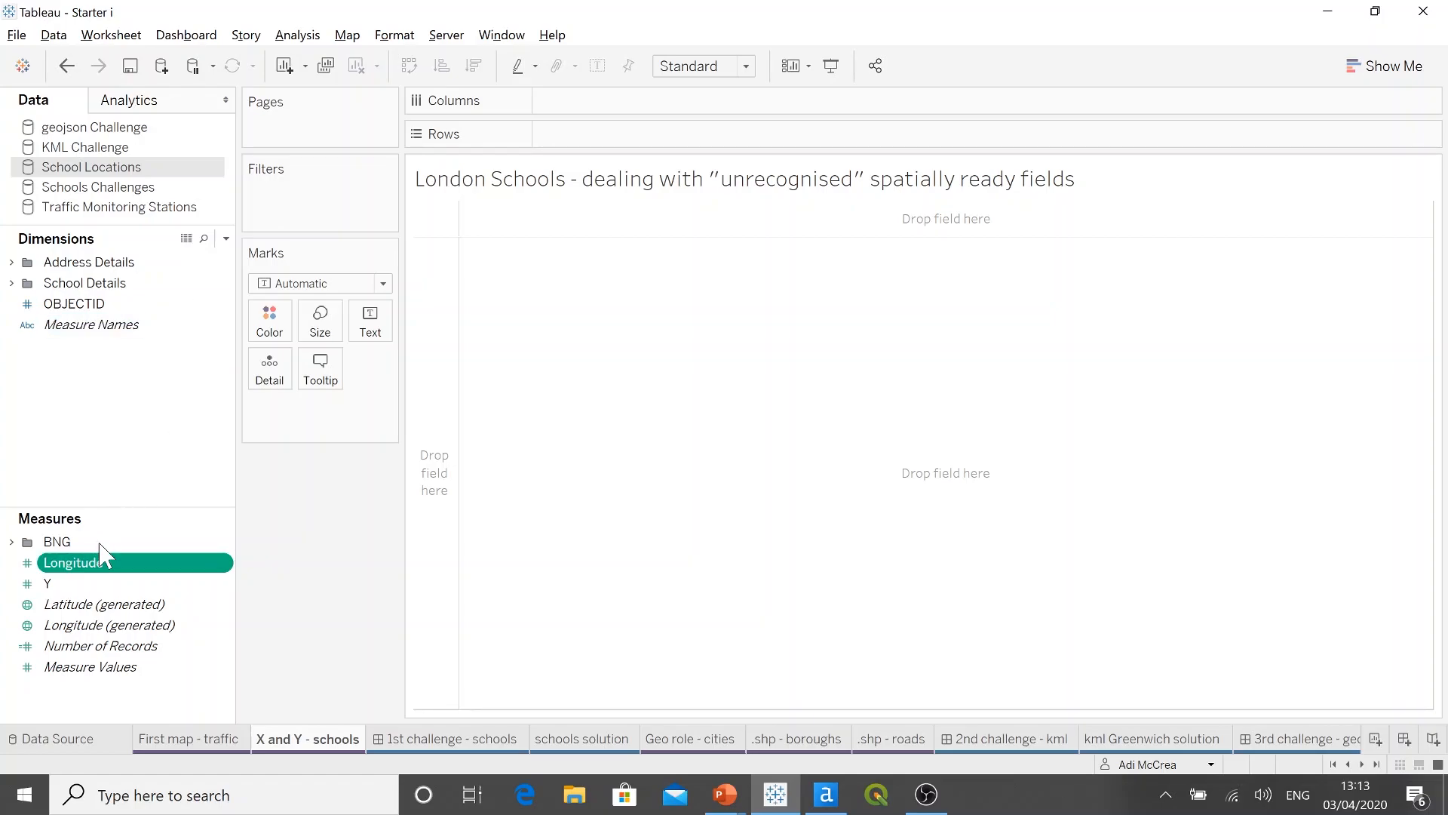
Step: Rename the Y measure as Latitude
right_click(101, 585)
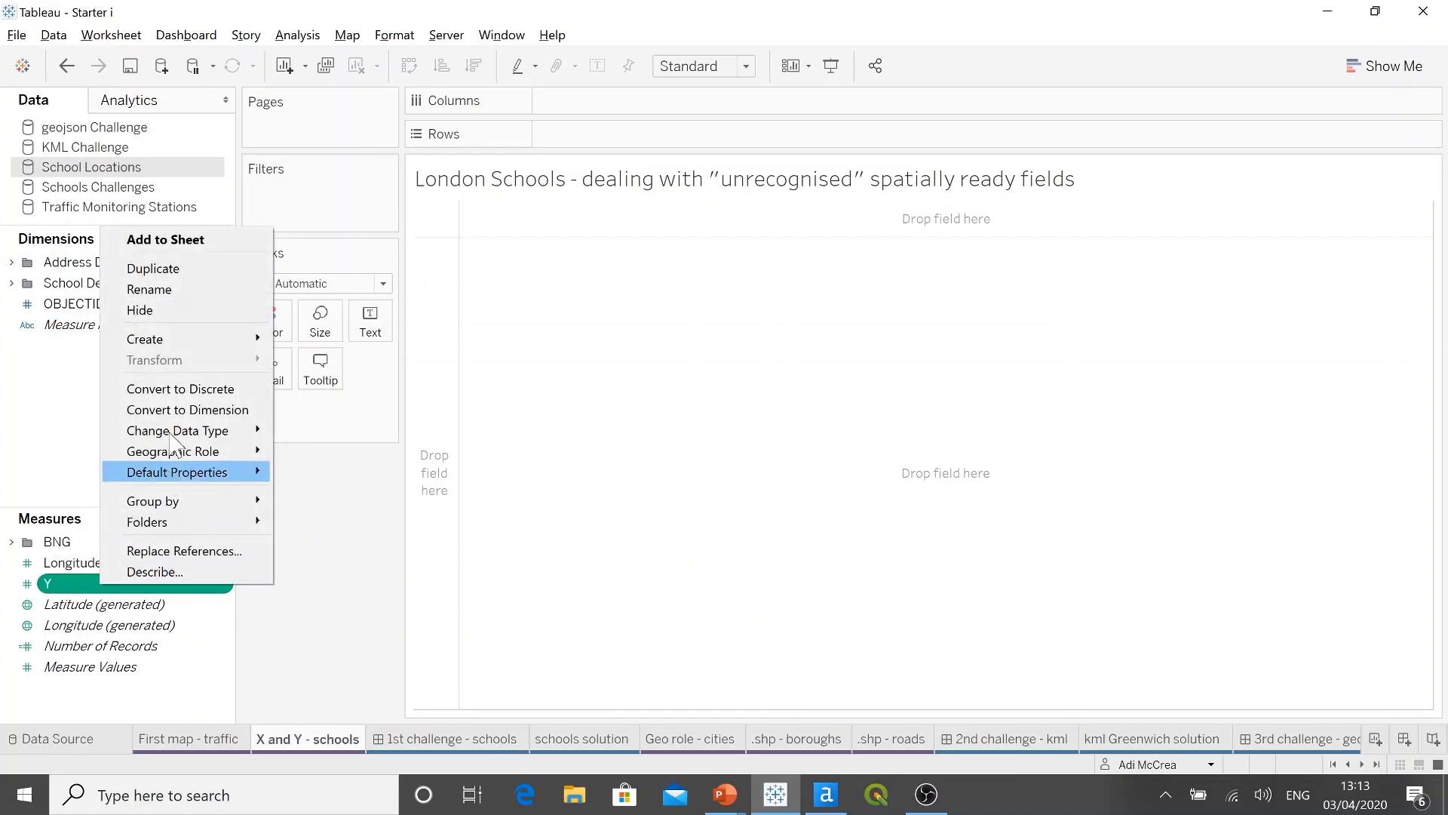
click(173, 290)
key(BackSpace)
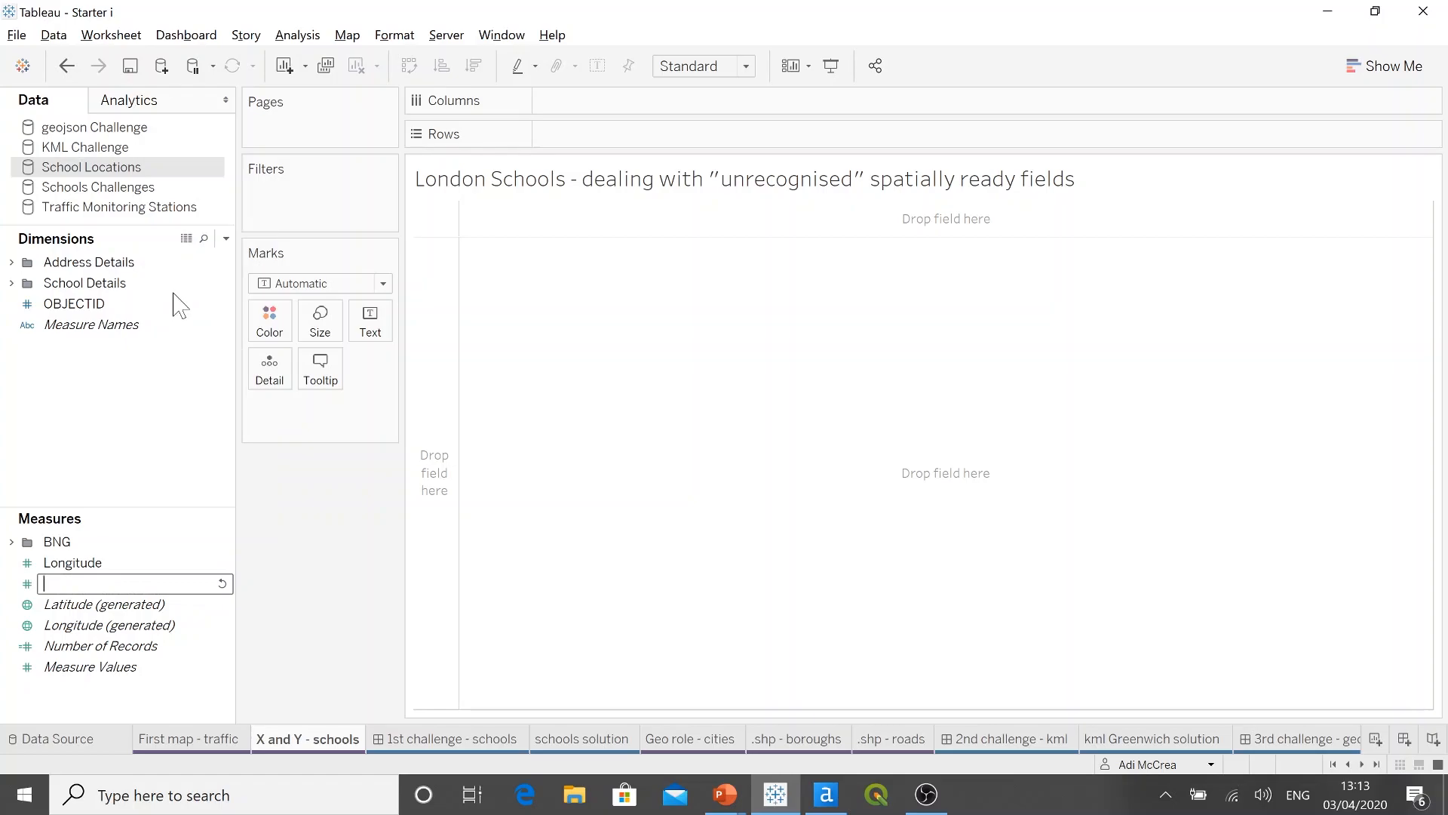
text(Latitude)
key(Return)
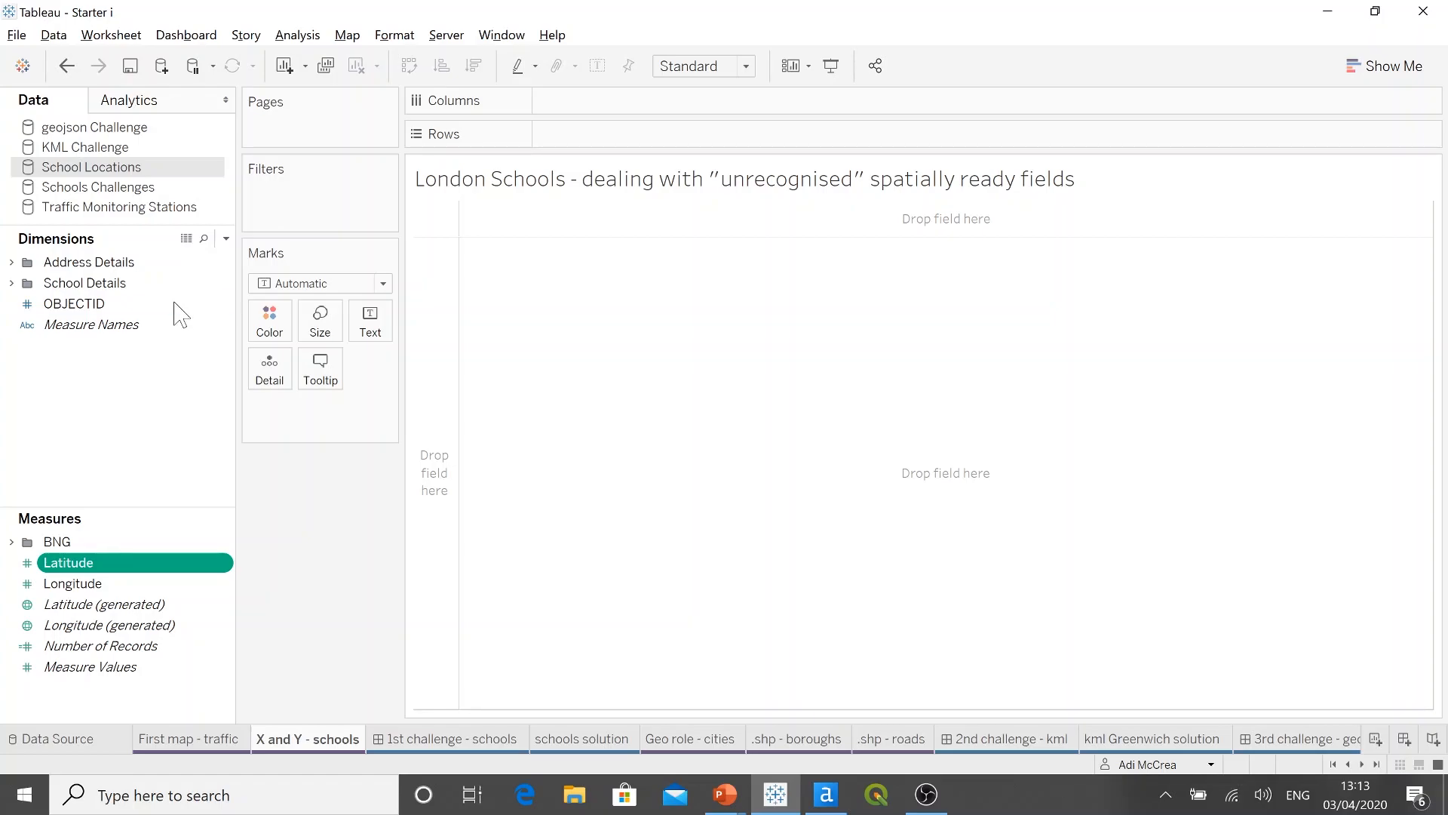
Step: Assign the Latitude geographic role to the Latitude measure and the Longitude role to the Longitude measure
right_click(134, 569)
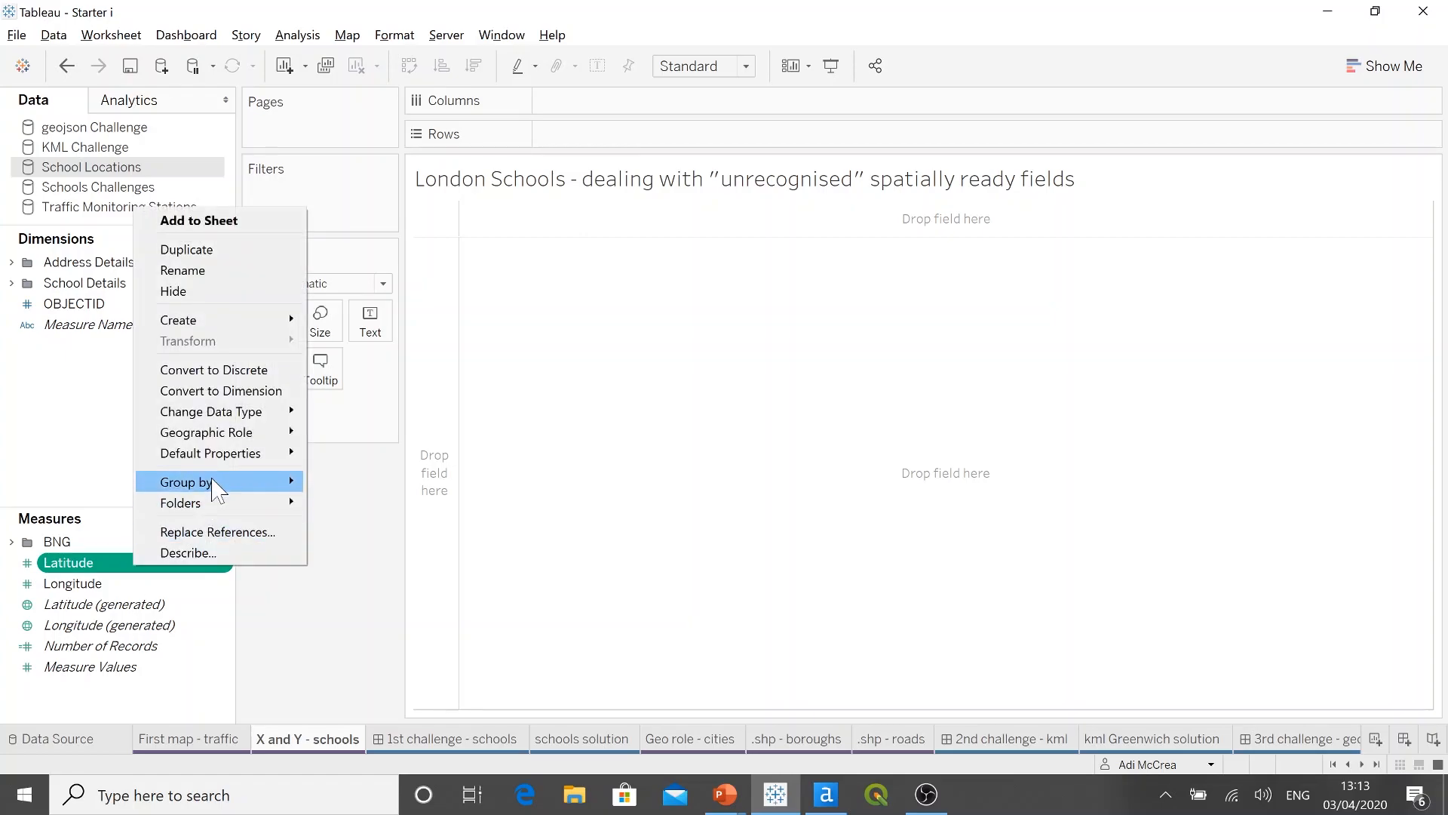
mouse_move(243, 436)
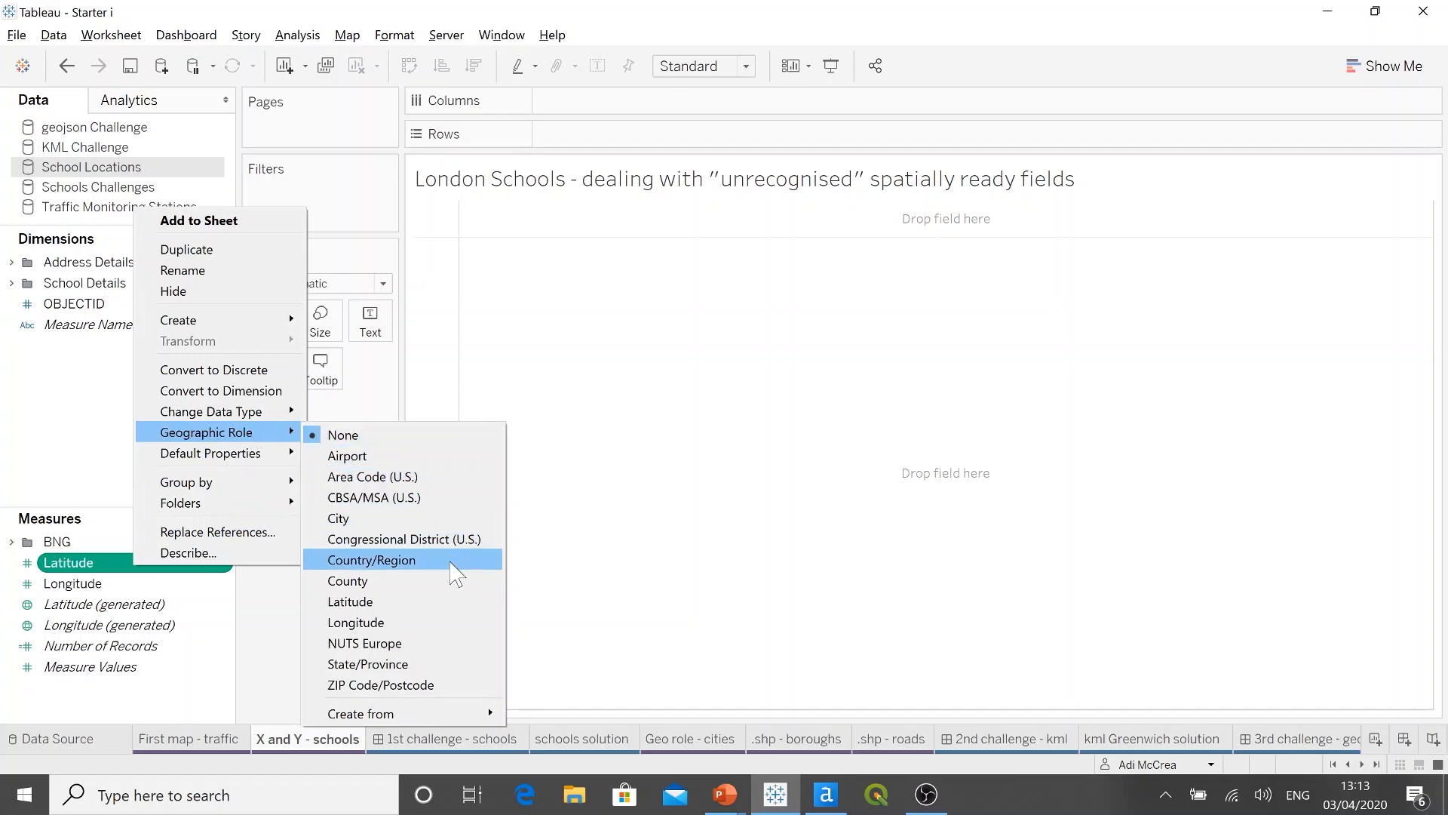
click(414, 603)
click(169, 587)
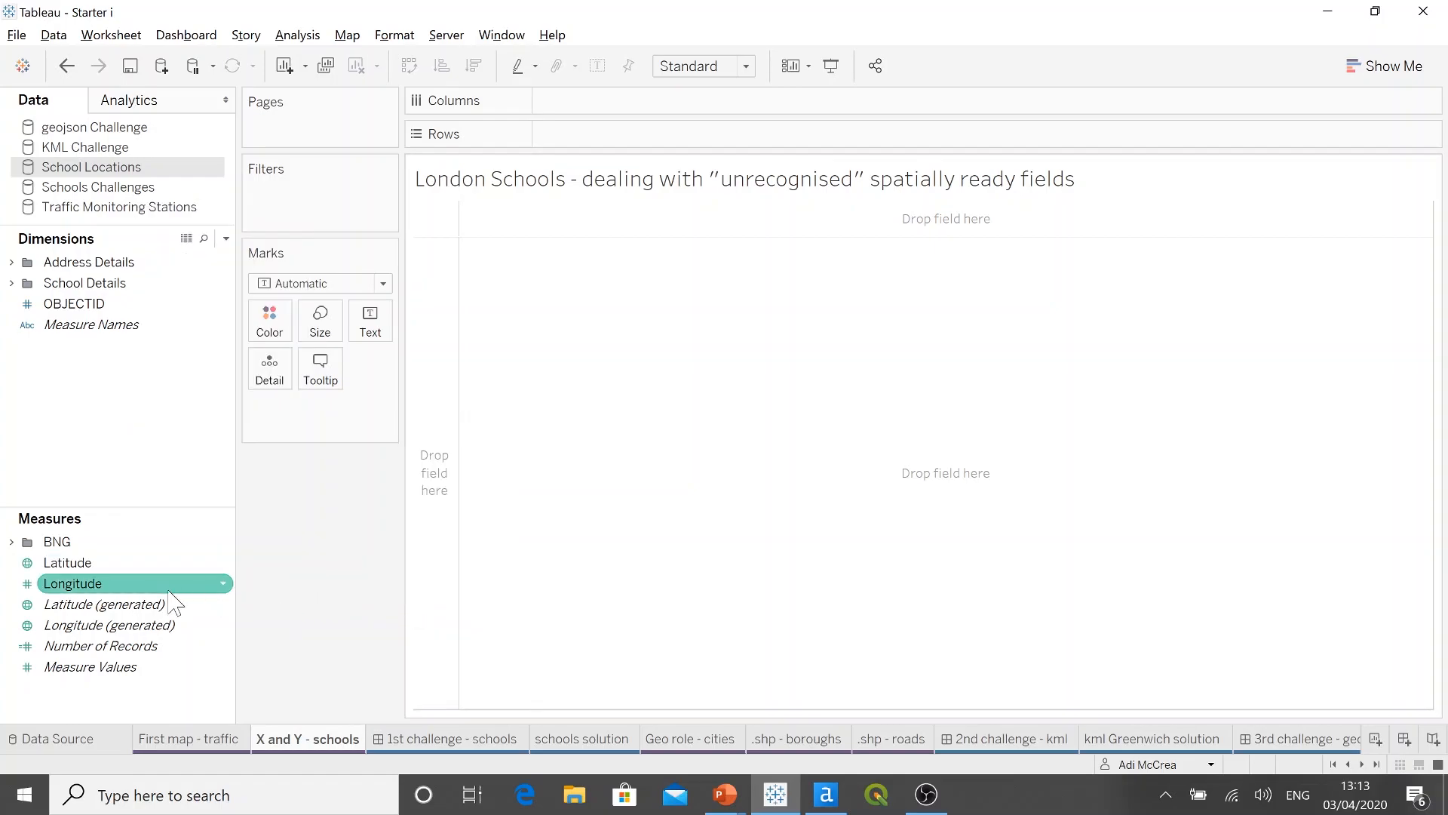
right_click(120, 587)
mouse_move(227, 453)
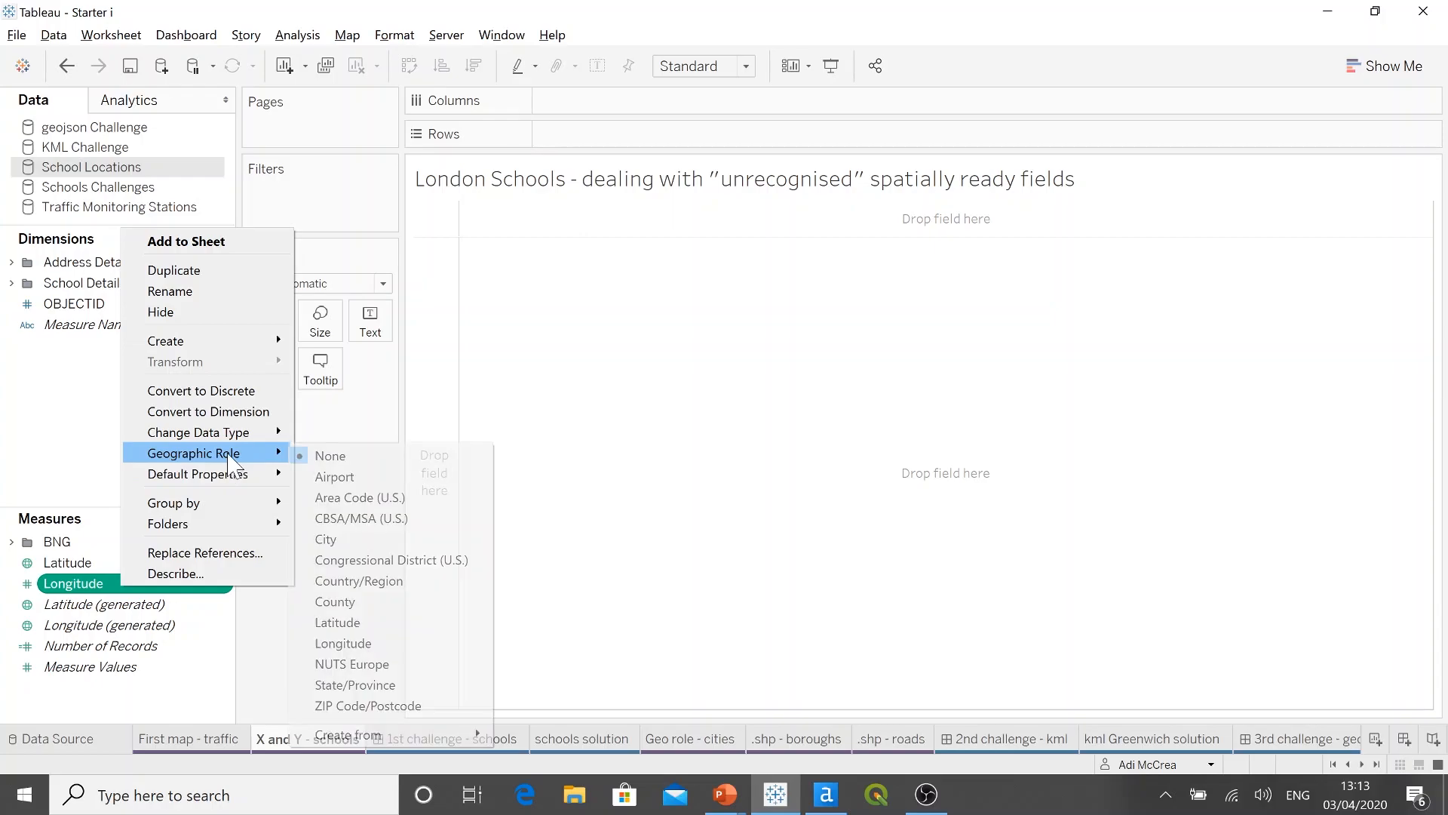
click(364, 643)
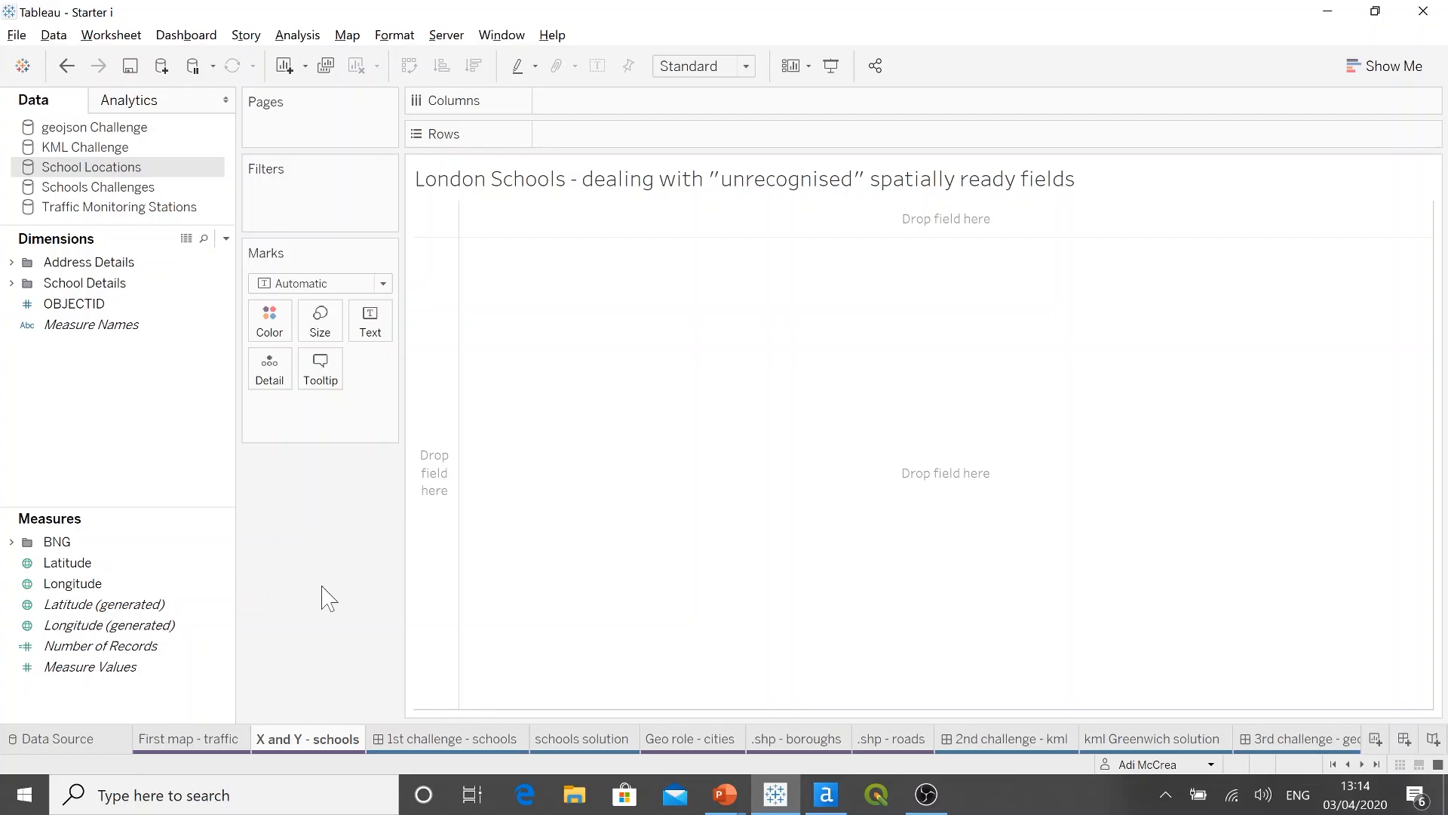
Step: Review the 1st challenge - schools dashboard in presentation mode, and return to editing on the schools solution sheet
click(405, 747)
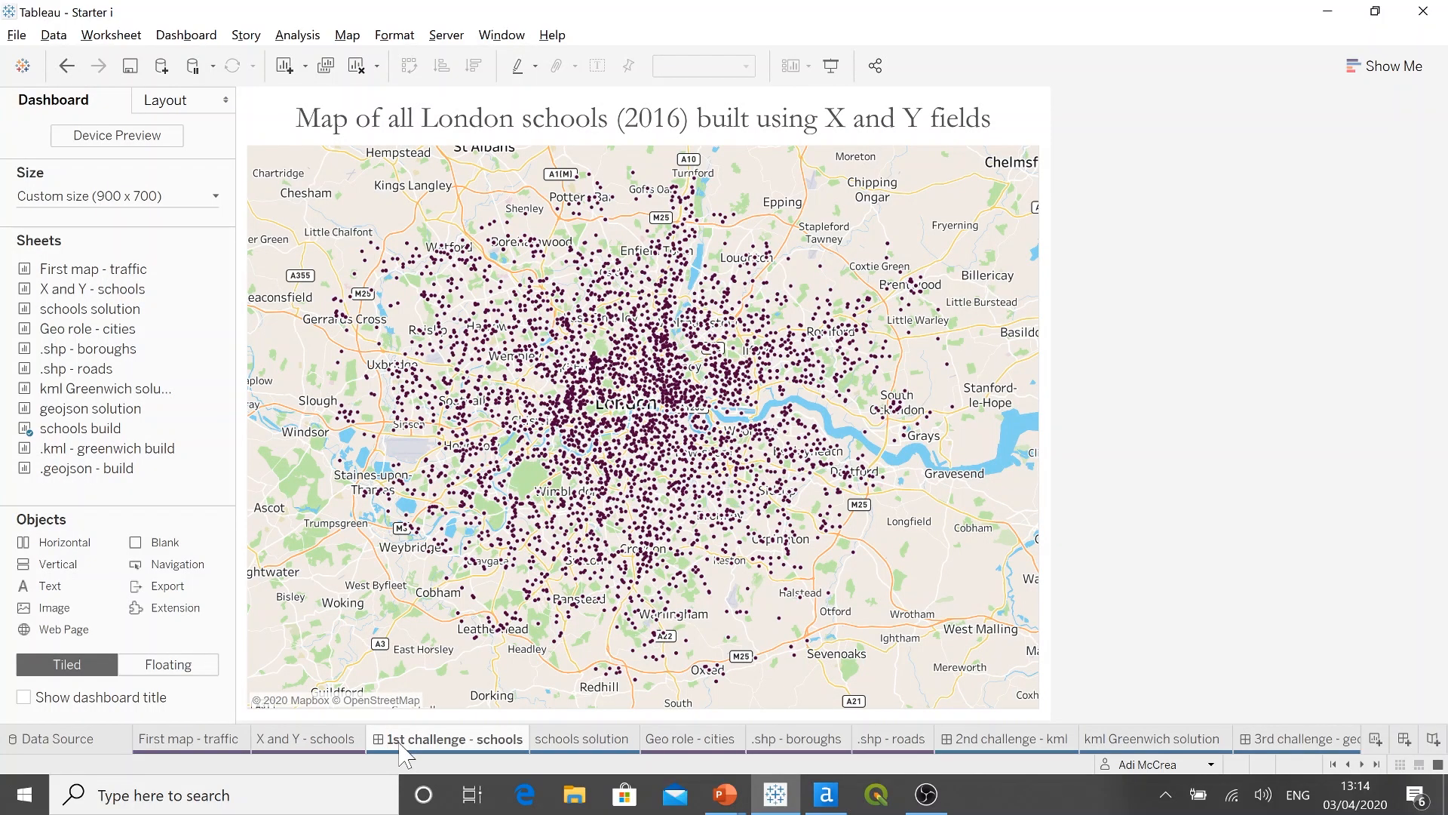
mouse_move(400, 745)
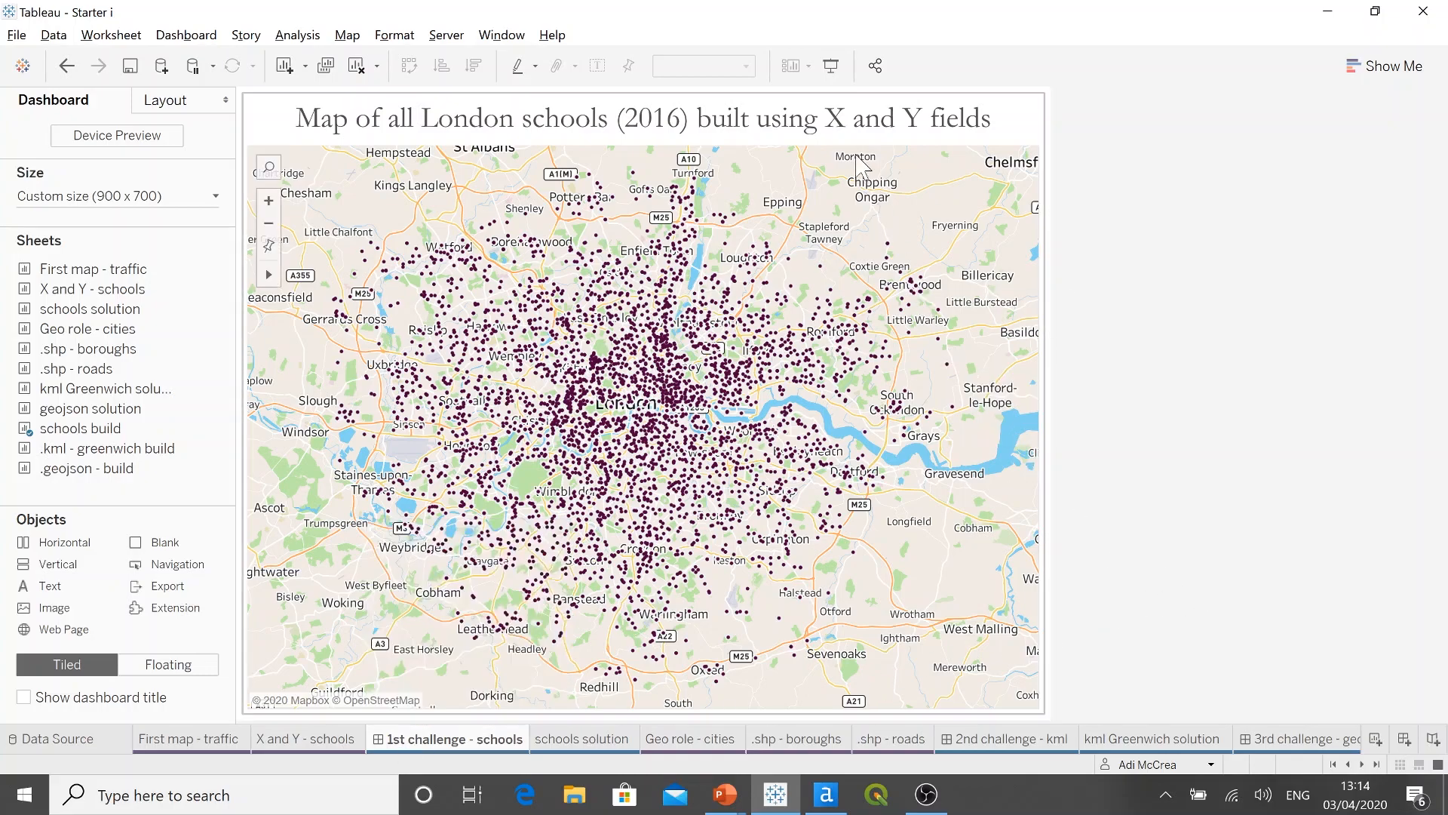
click(831, 66)
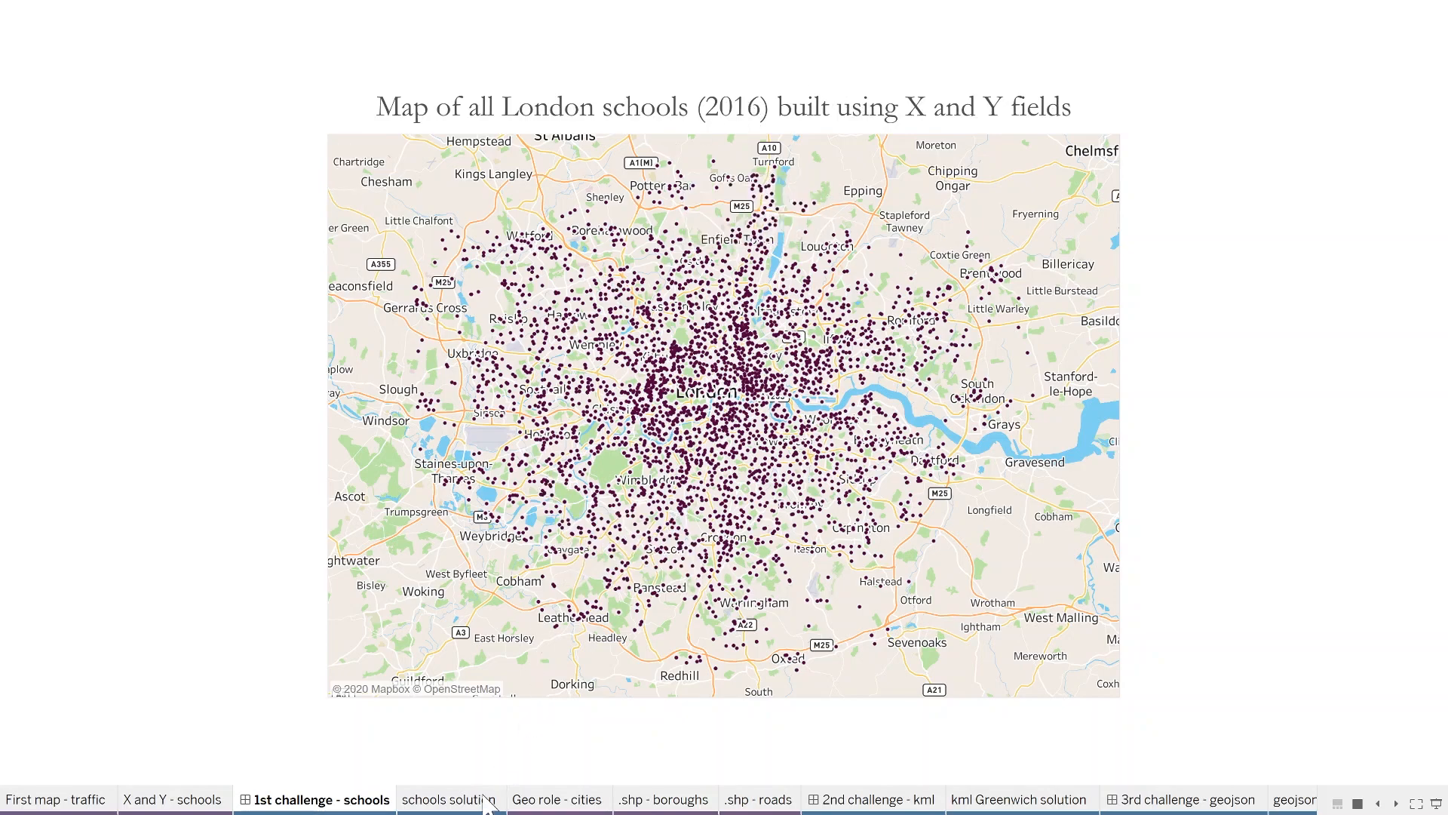
click(457, 800)
key(Escape)
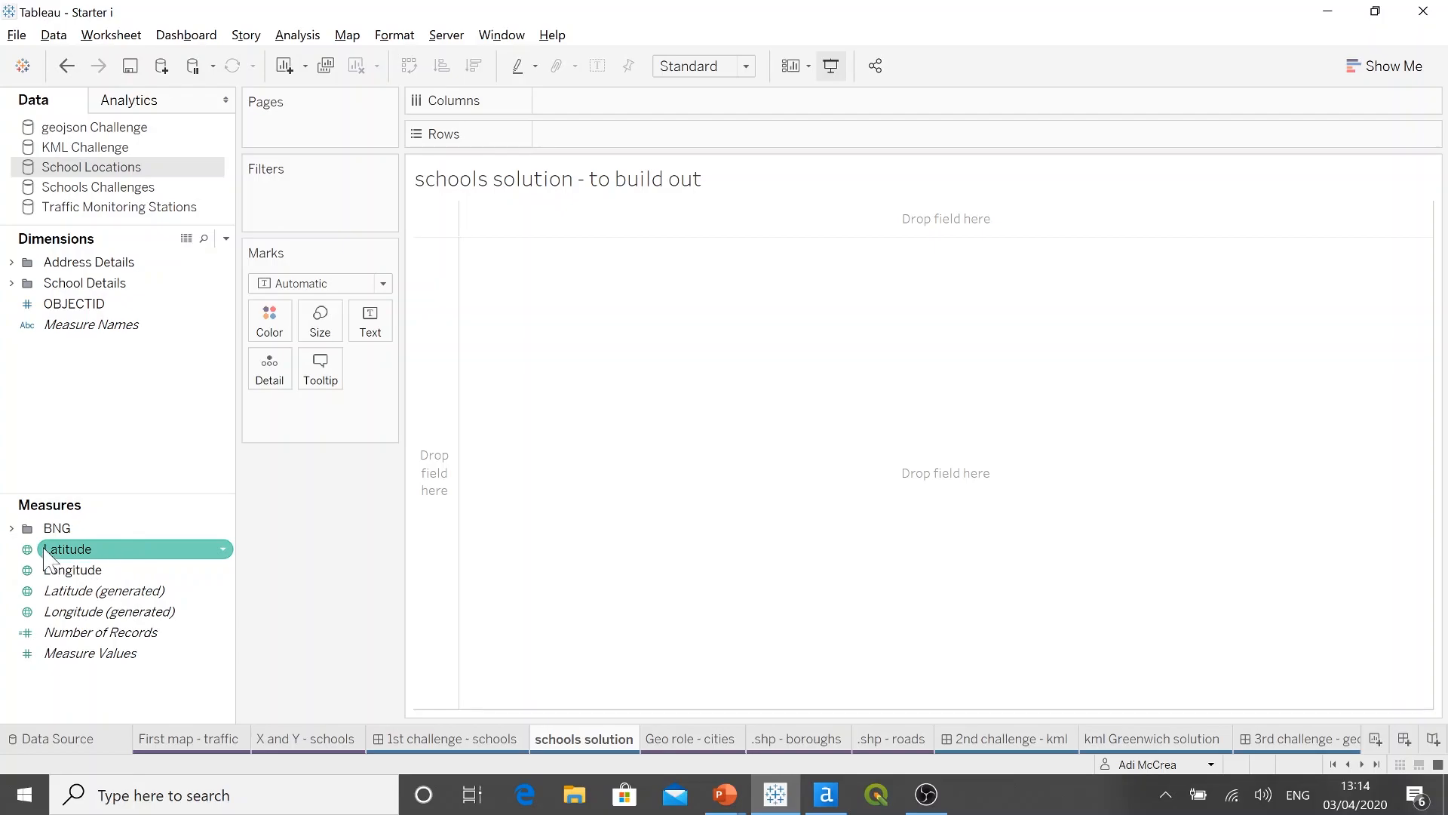
Step: Plot the average Latitude and Longitude measures as a map, and split the marks by OBJECTID as detail
key(ctrl)
key(ctrl)
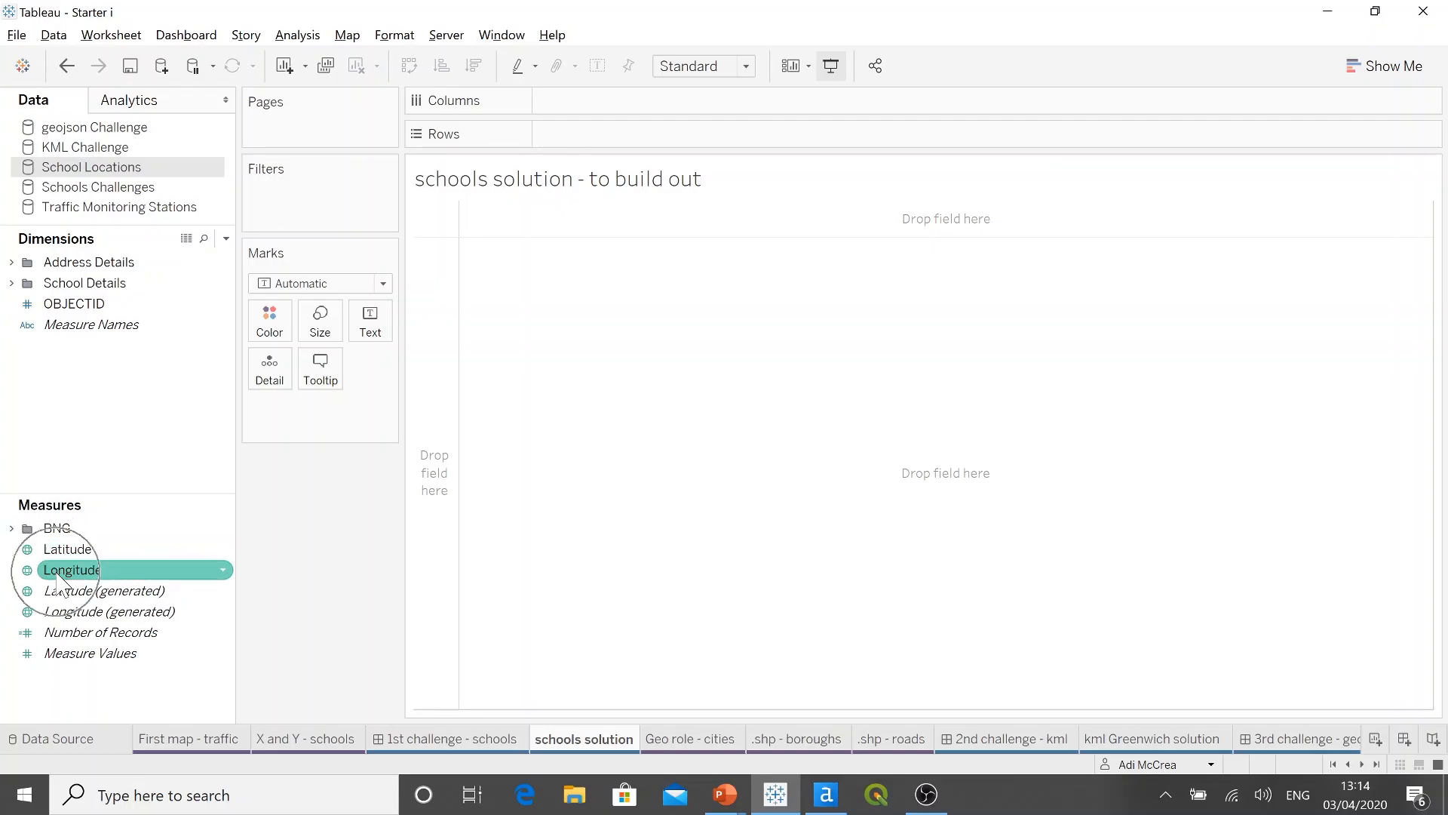
double_click(118, 550)
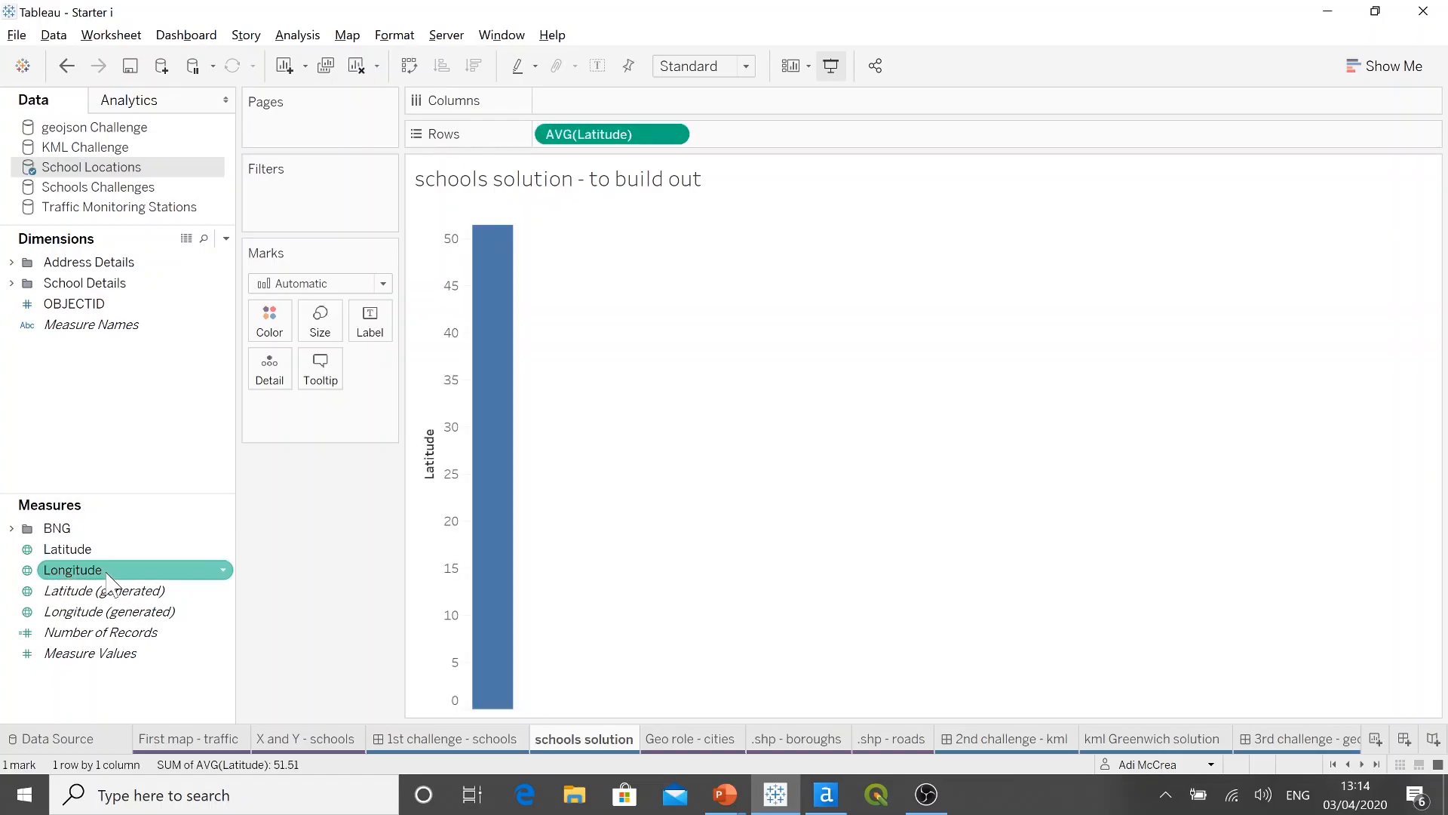
double_click(107, 574)
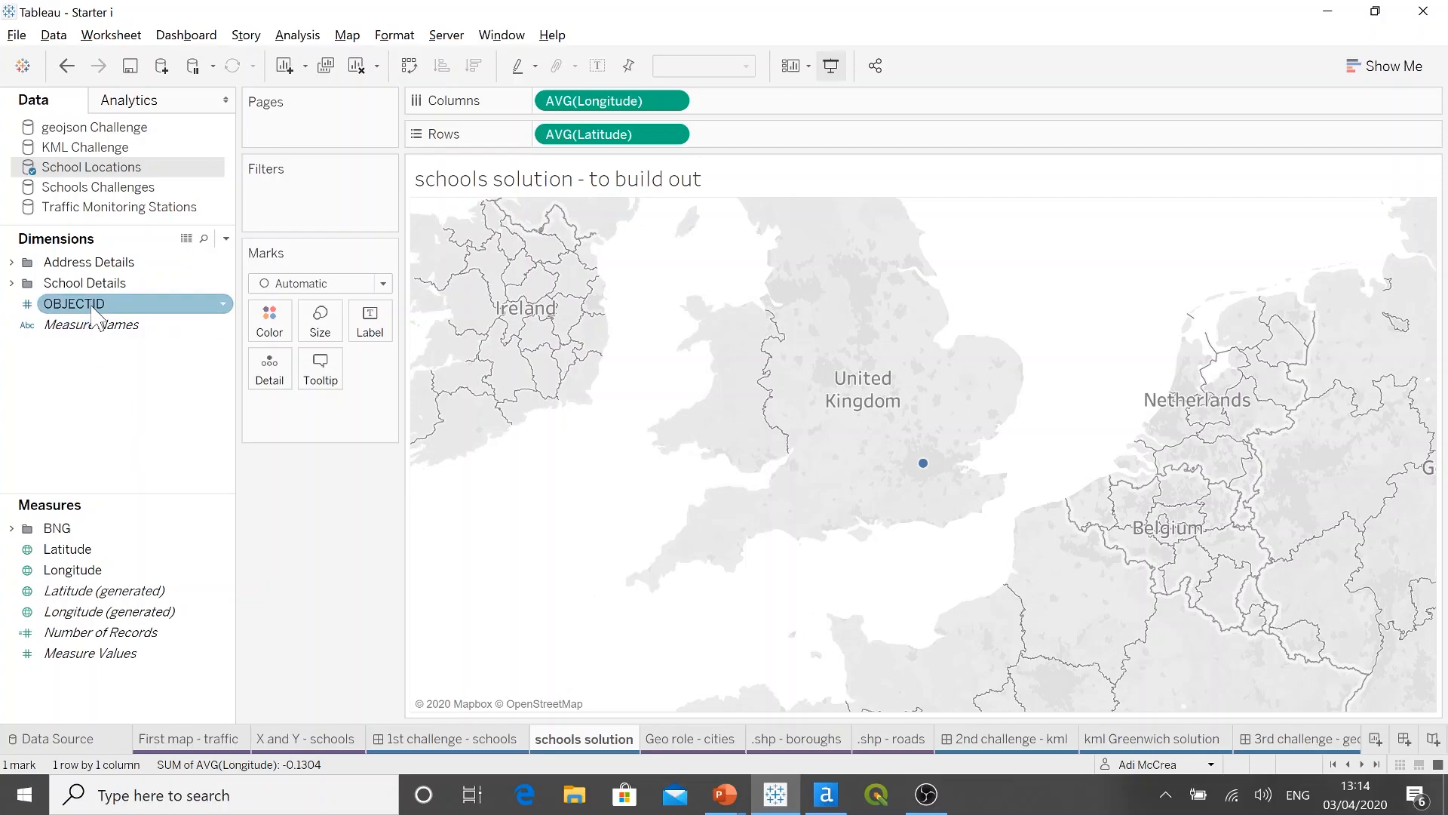
drag(92, 309, 330, 369)
Step: Reduce the size of the school marks and colour them dark purple
click(320, 317)
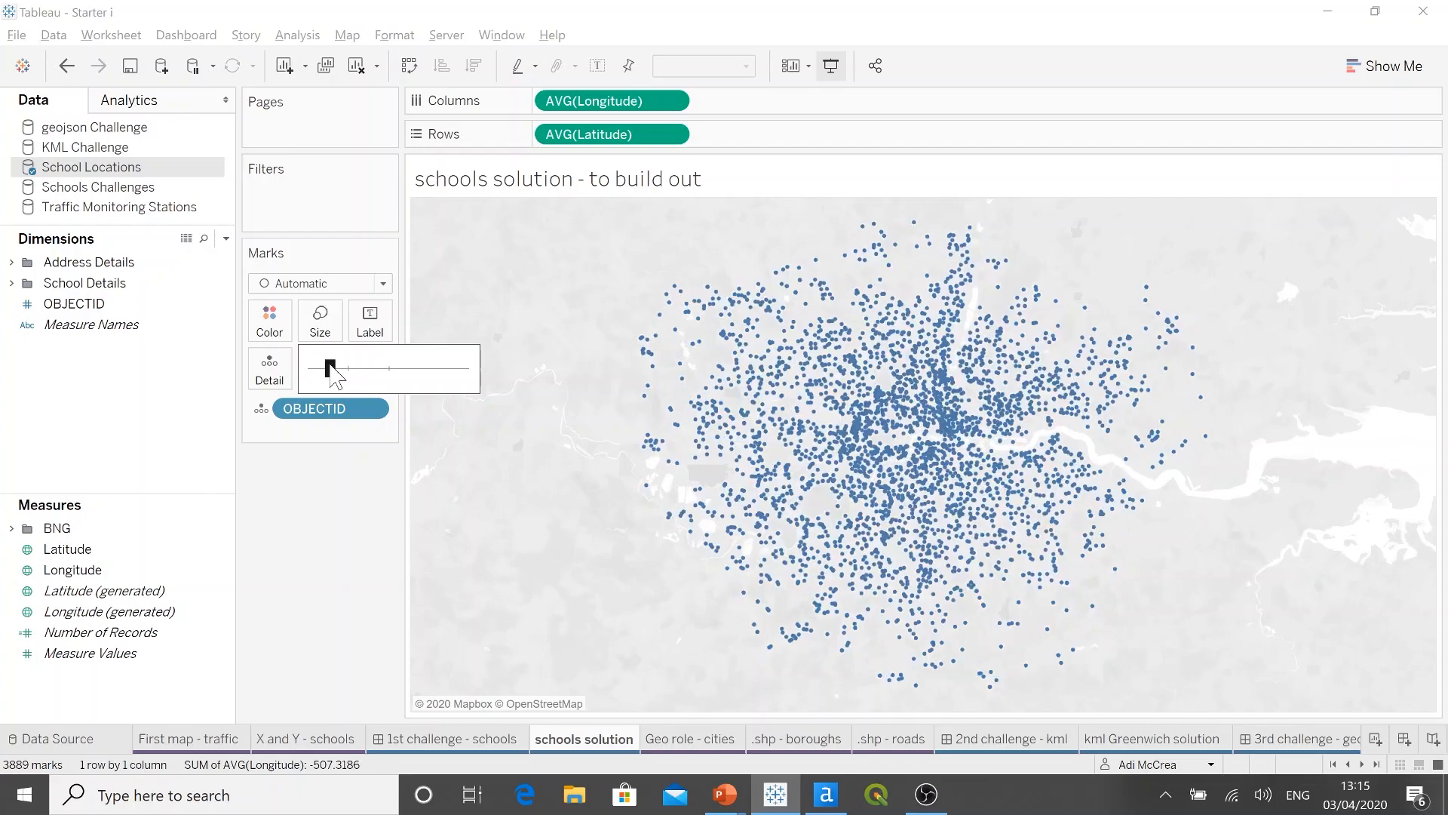
click(279, 336)
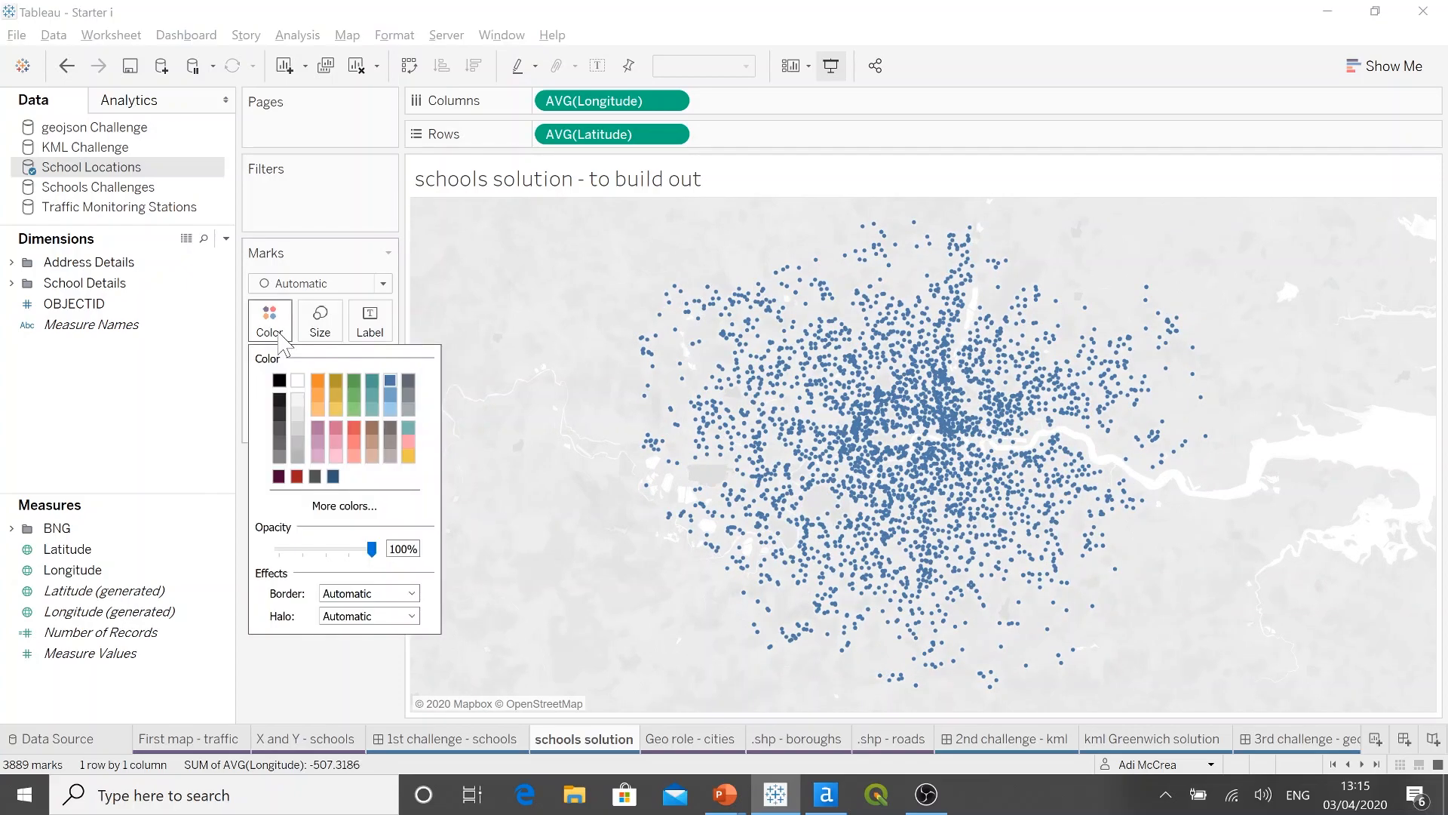
click(278, 476)
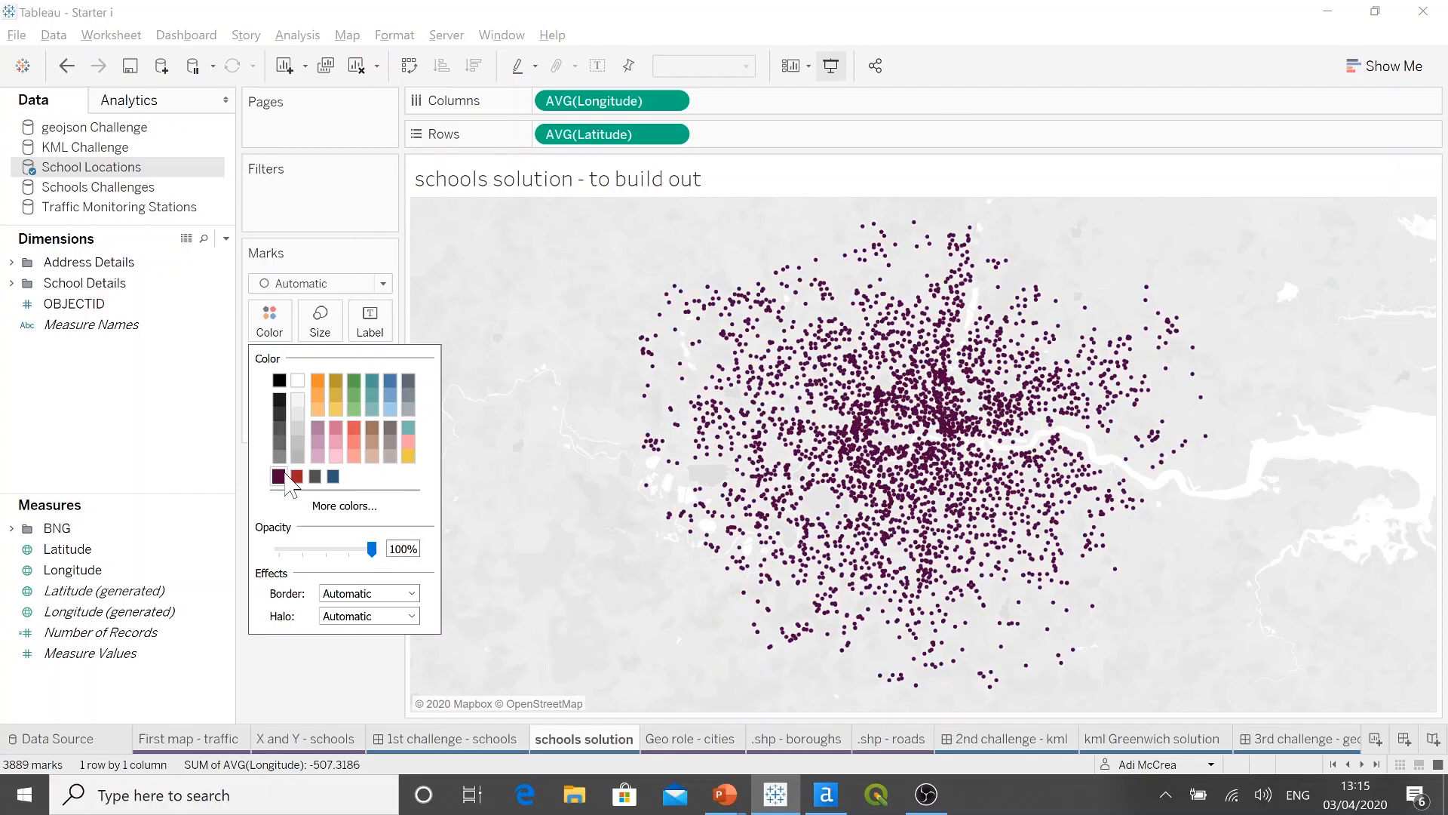
click(267, 697)
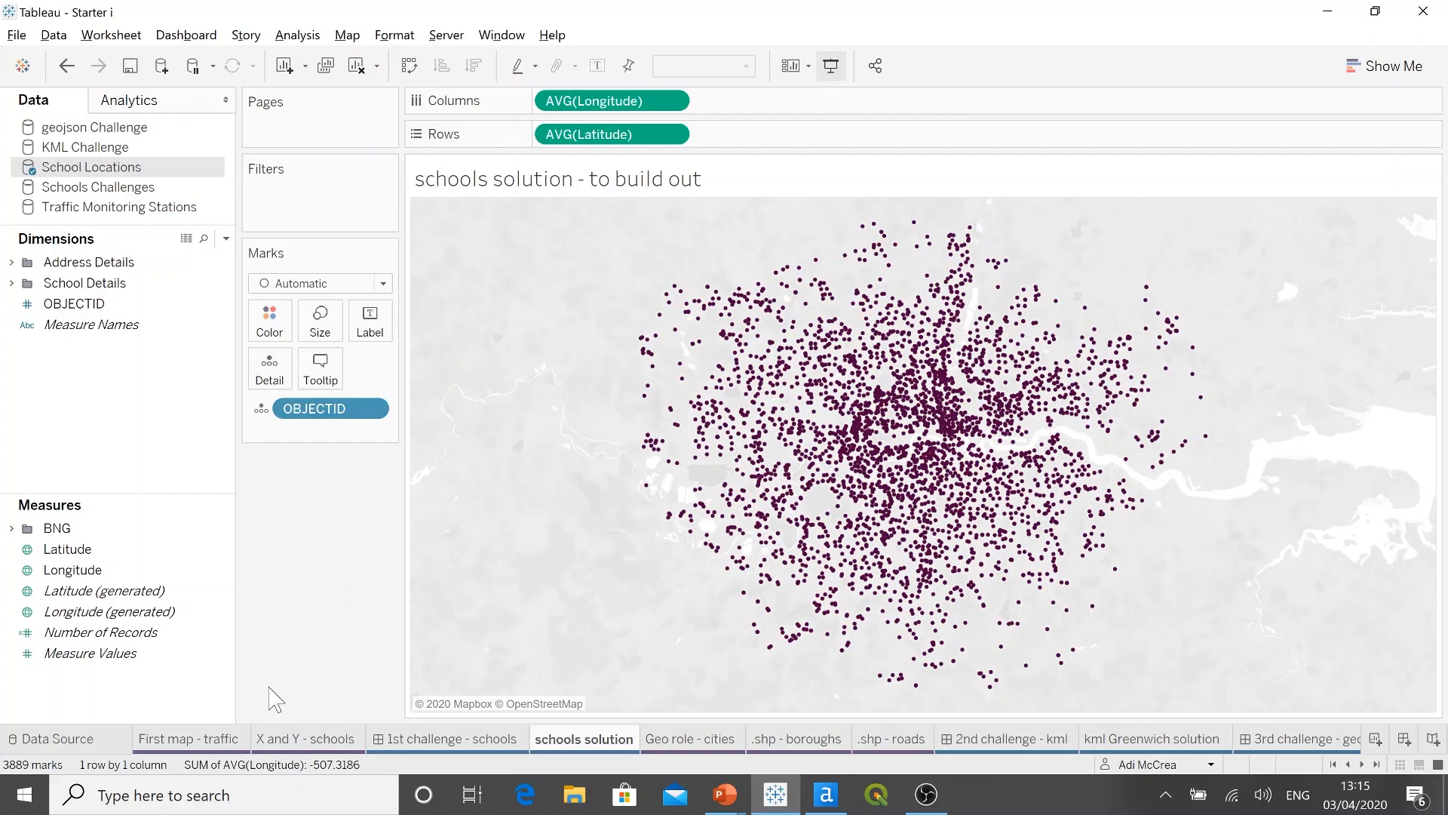
Step: Set the background style of the schools map to Streets
click(356, 38)
click(390, 150)
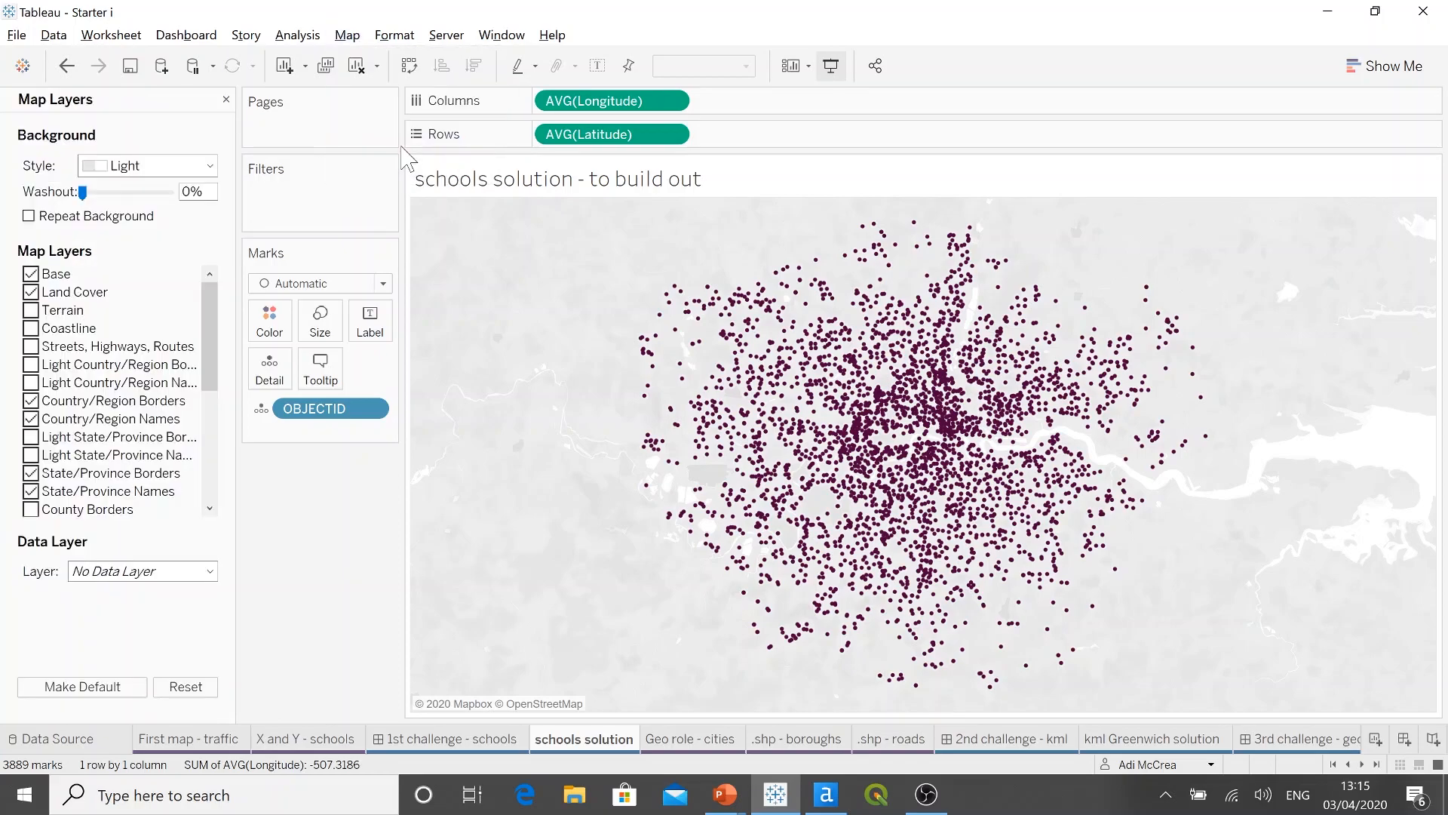
click(209, 166)
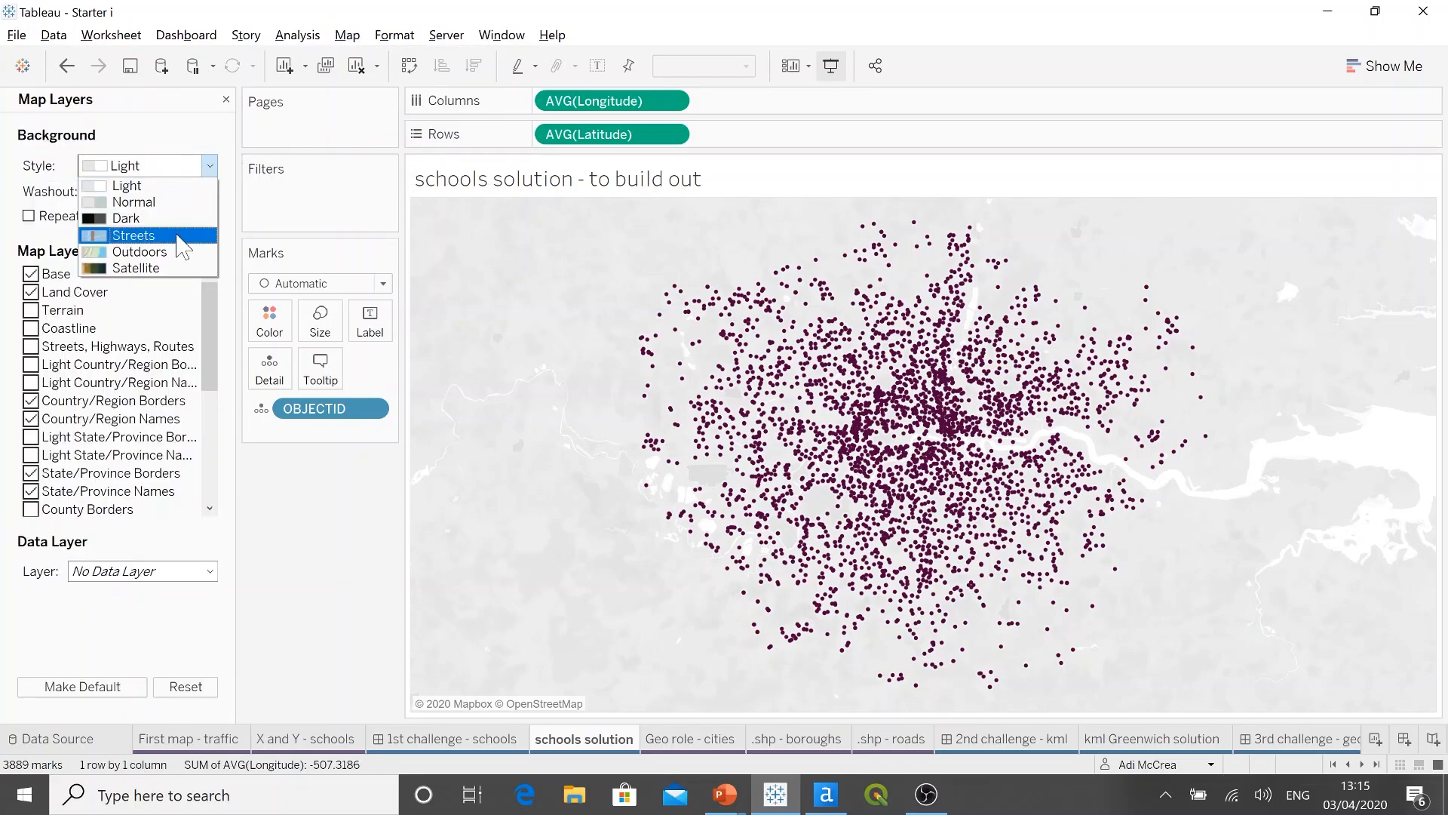
click(211, 324)
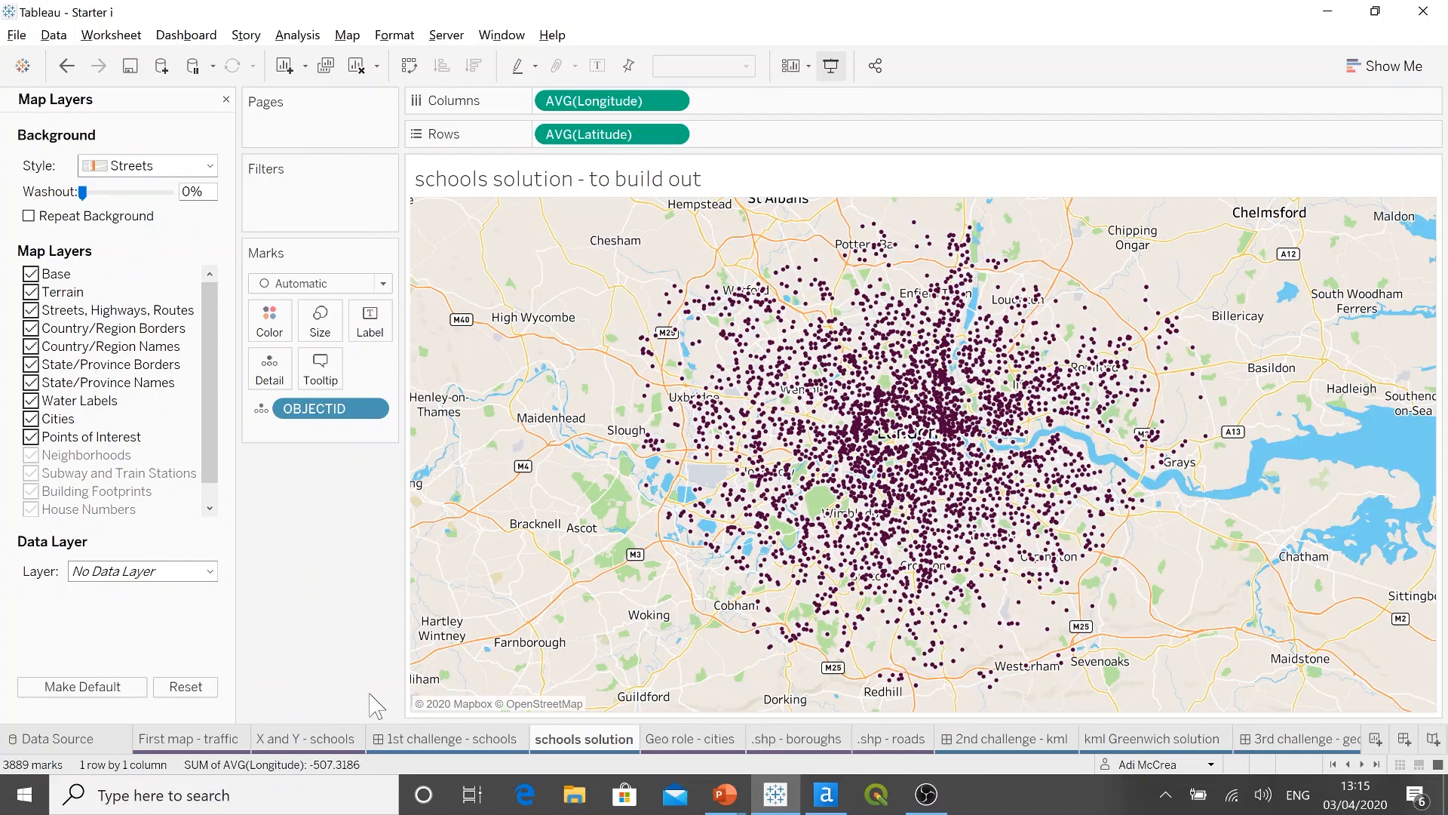
Step: Compare the map with the 1st challenge - schools dashboard, and set the schools solution map's background washout to 22%
click(516, 745)
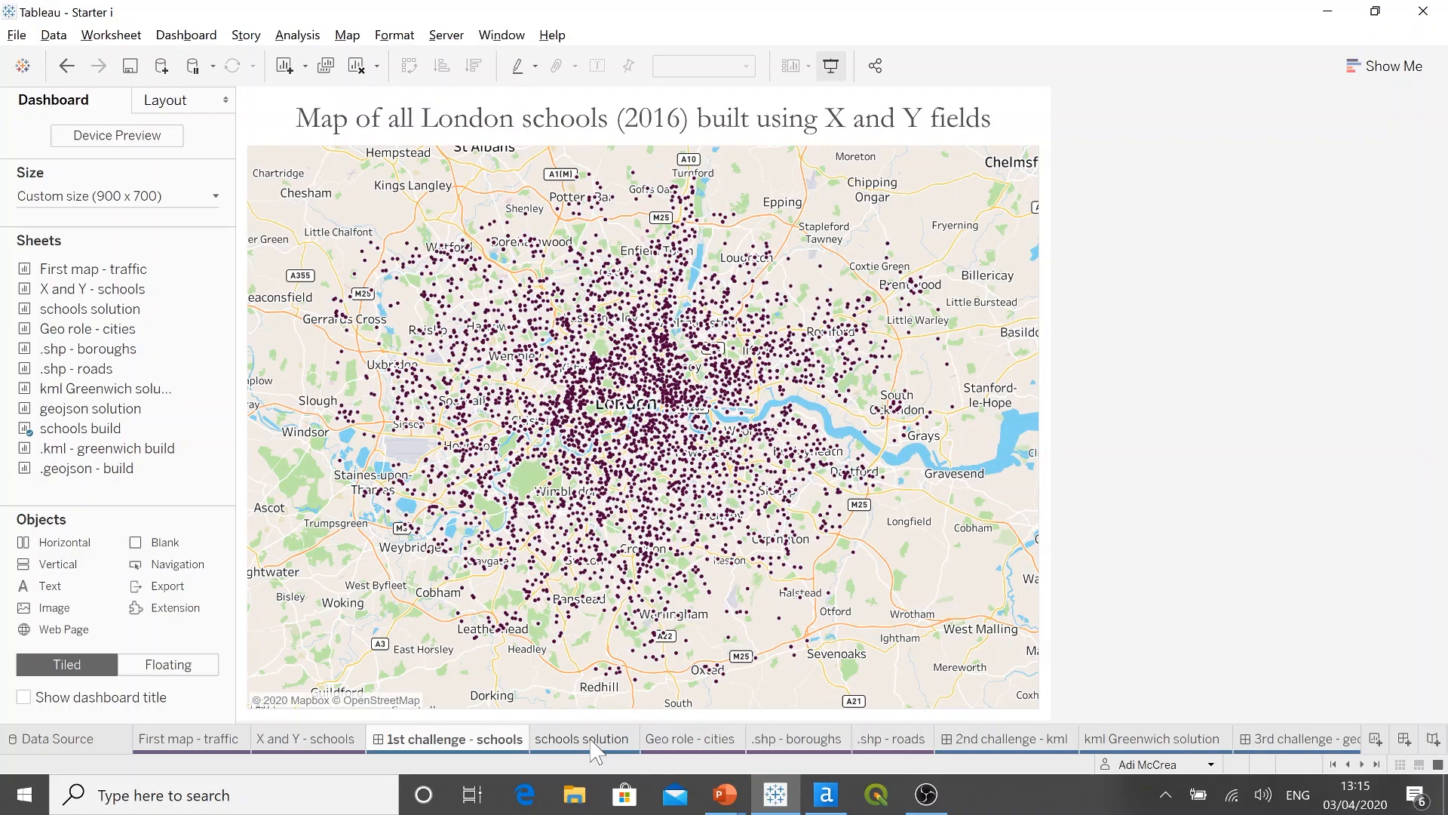
click(592, 743)
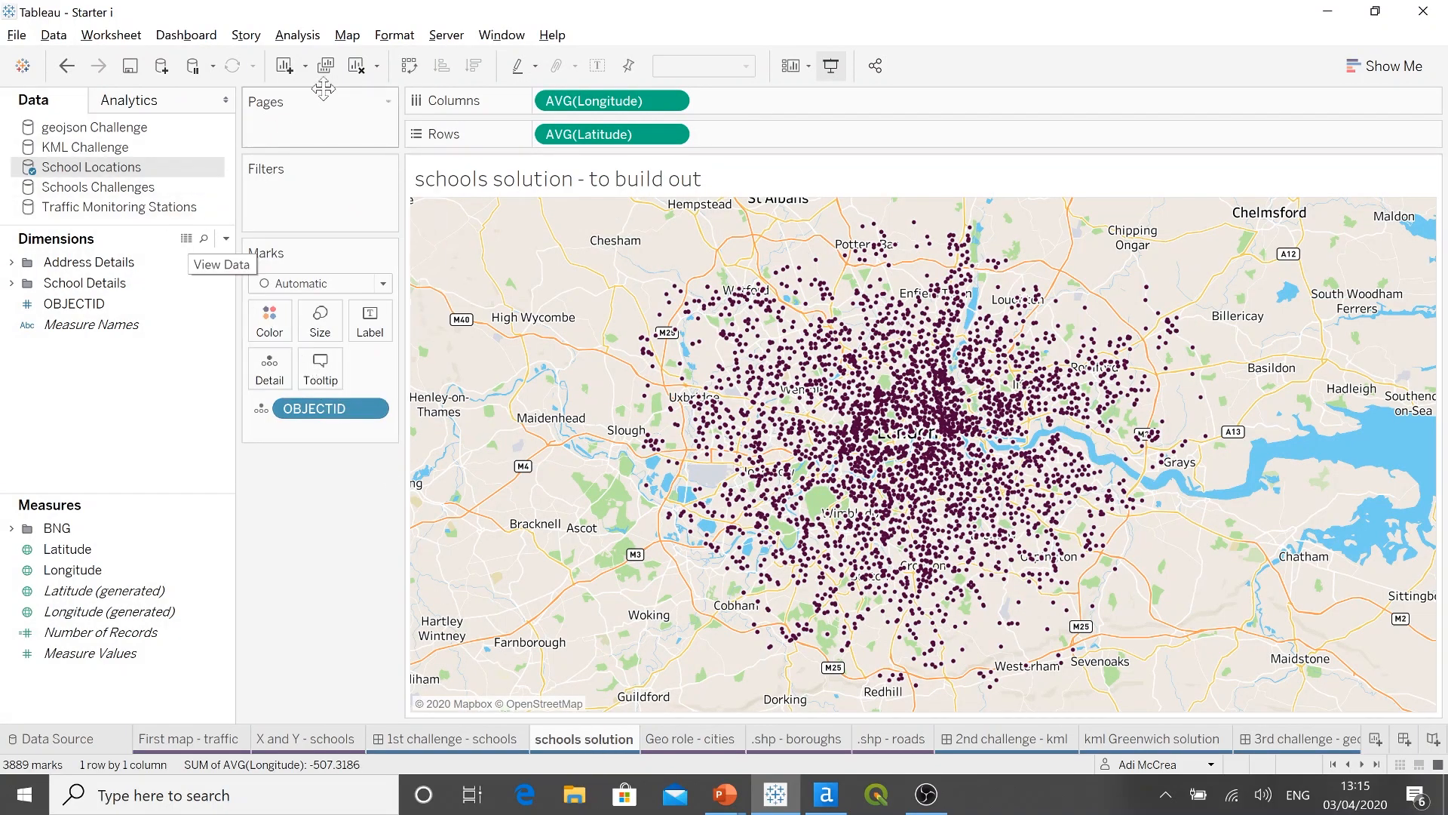
click(353, 35)
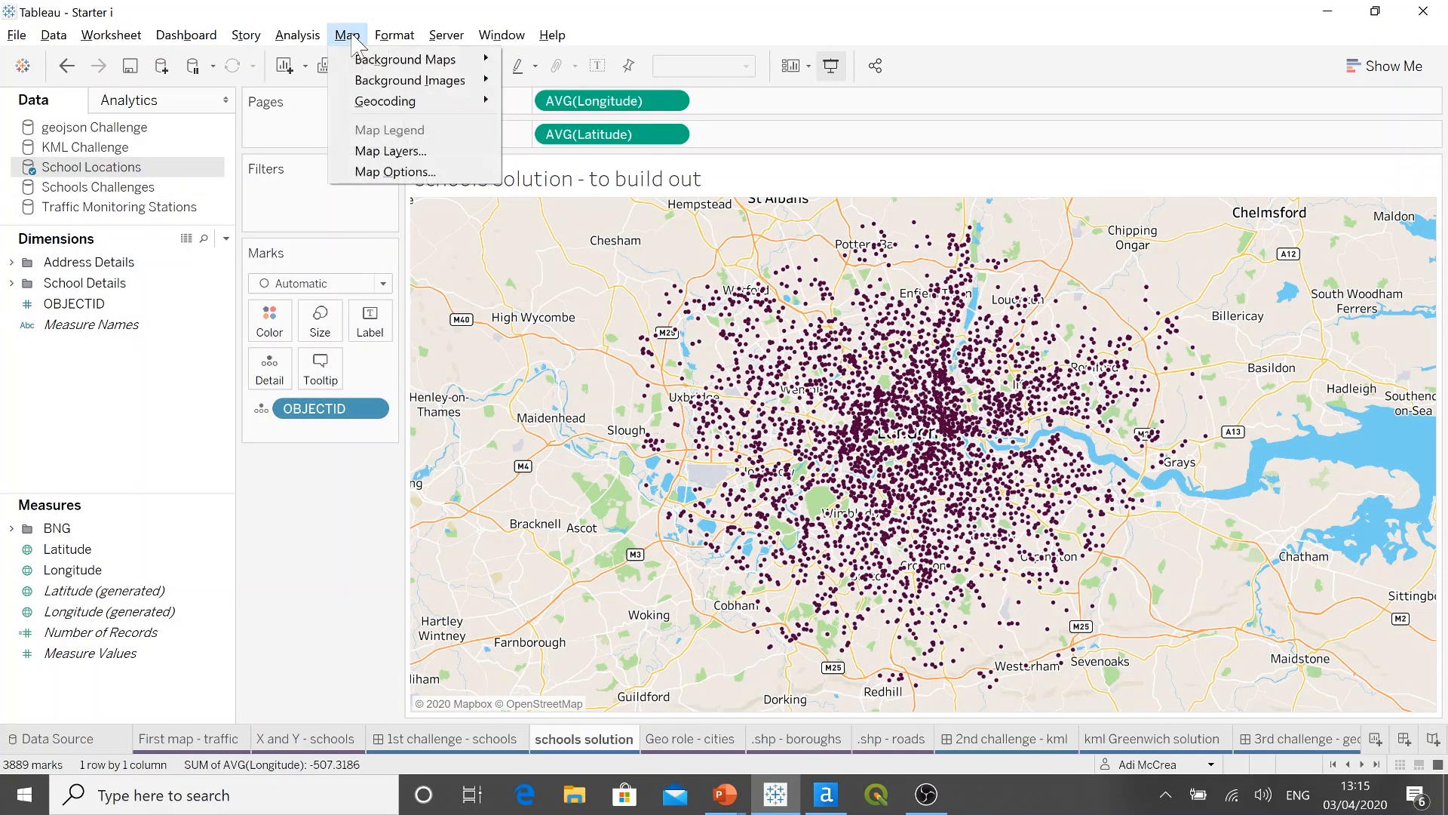
click(390, 151)
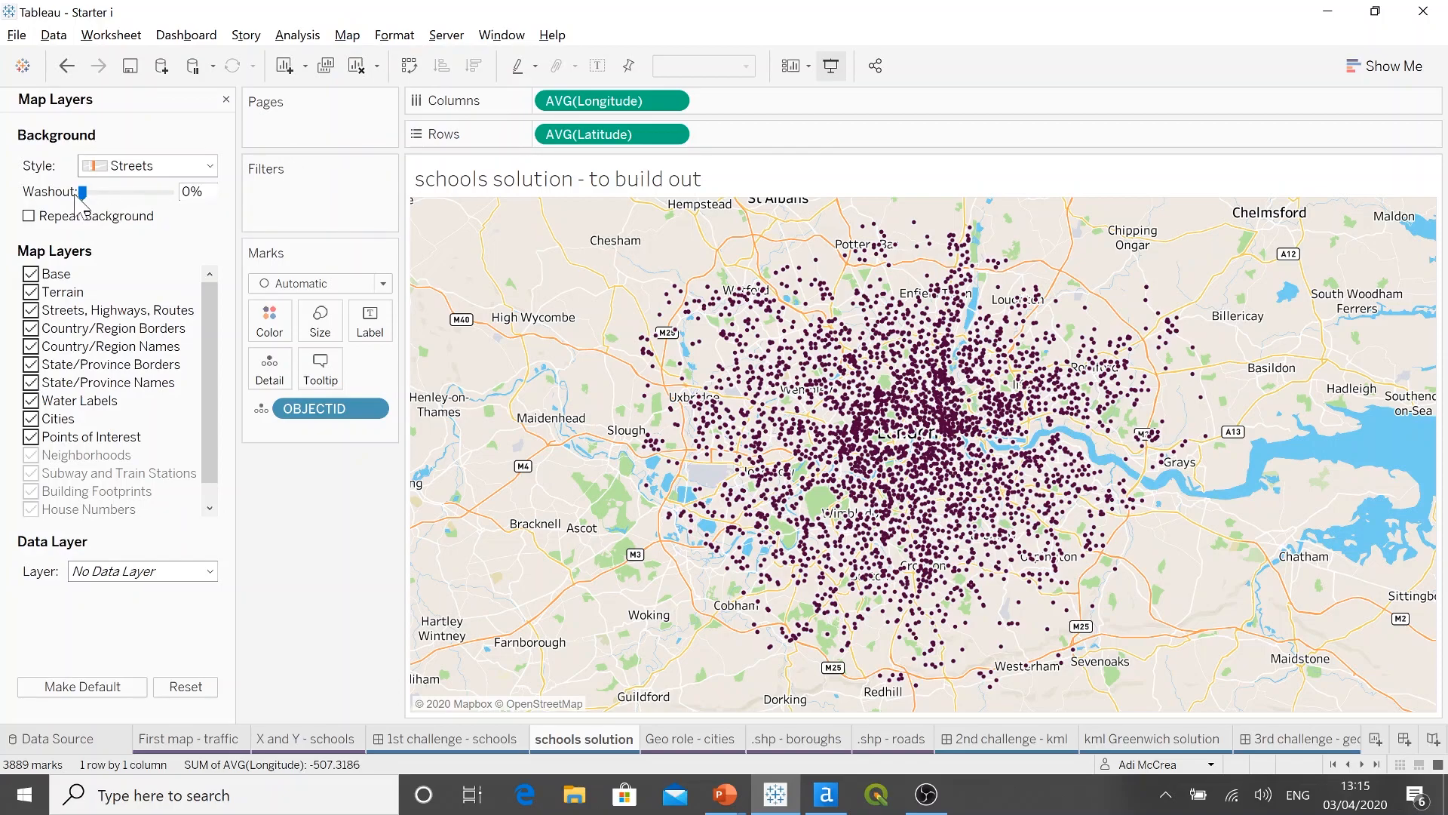
drag(82, 193, 101, 199)
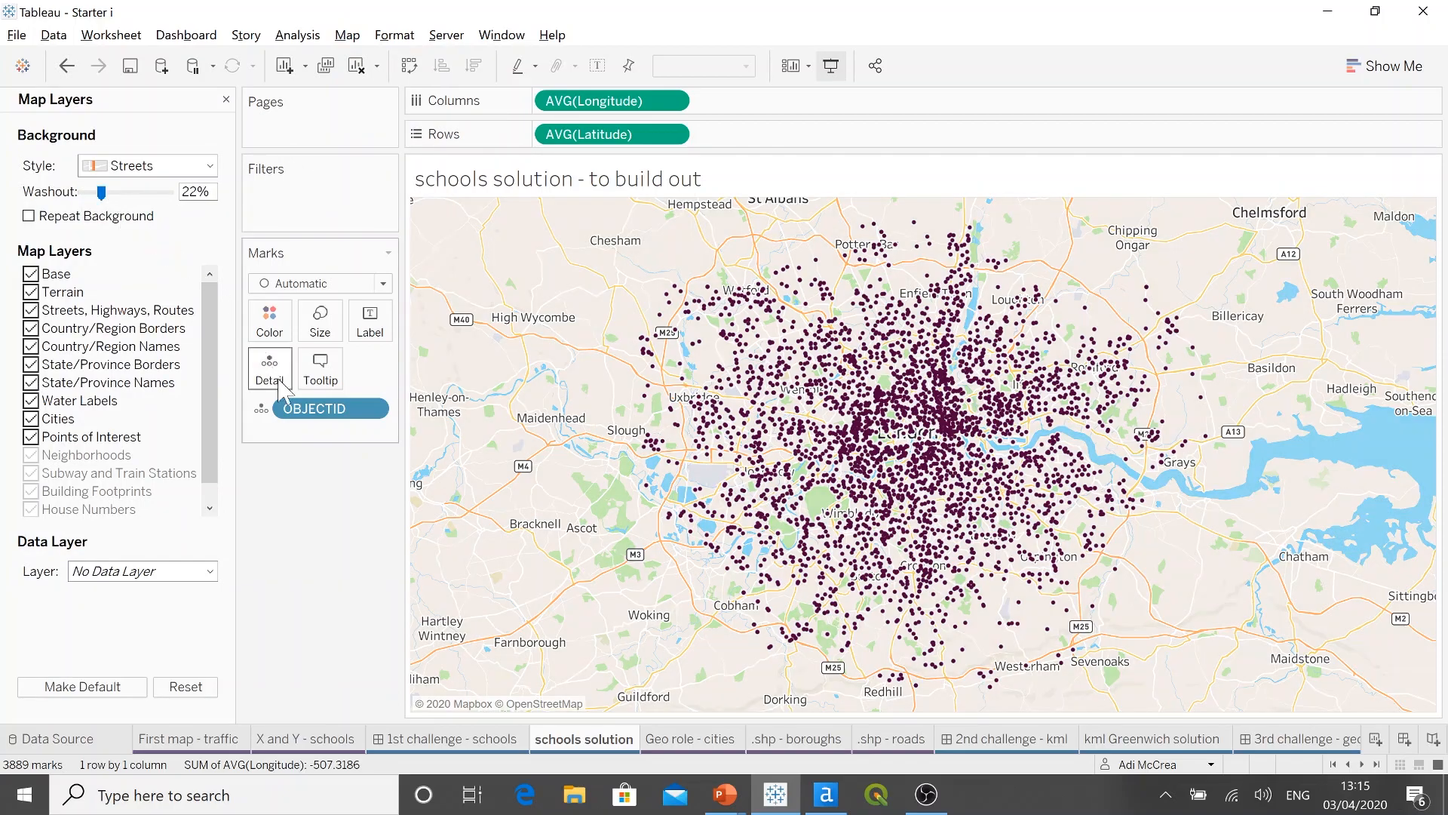
click(226, 99)
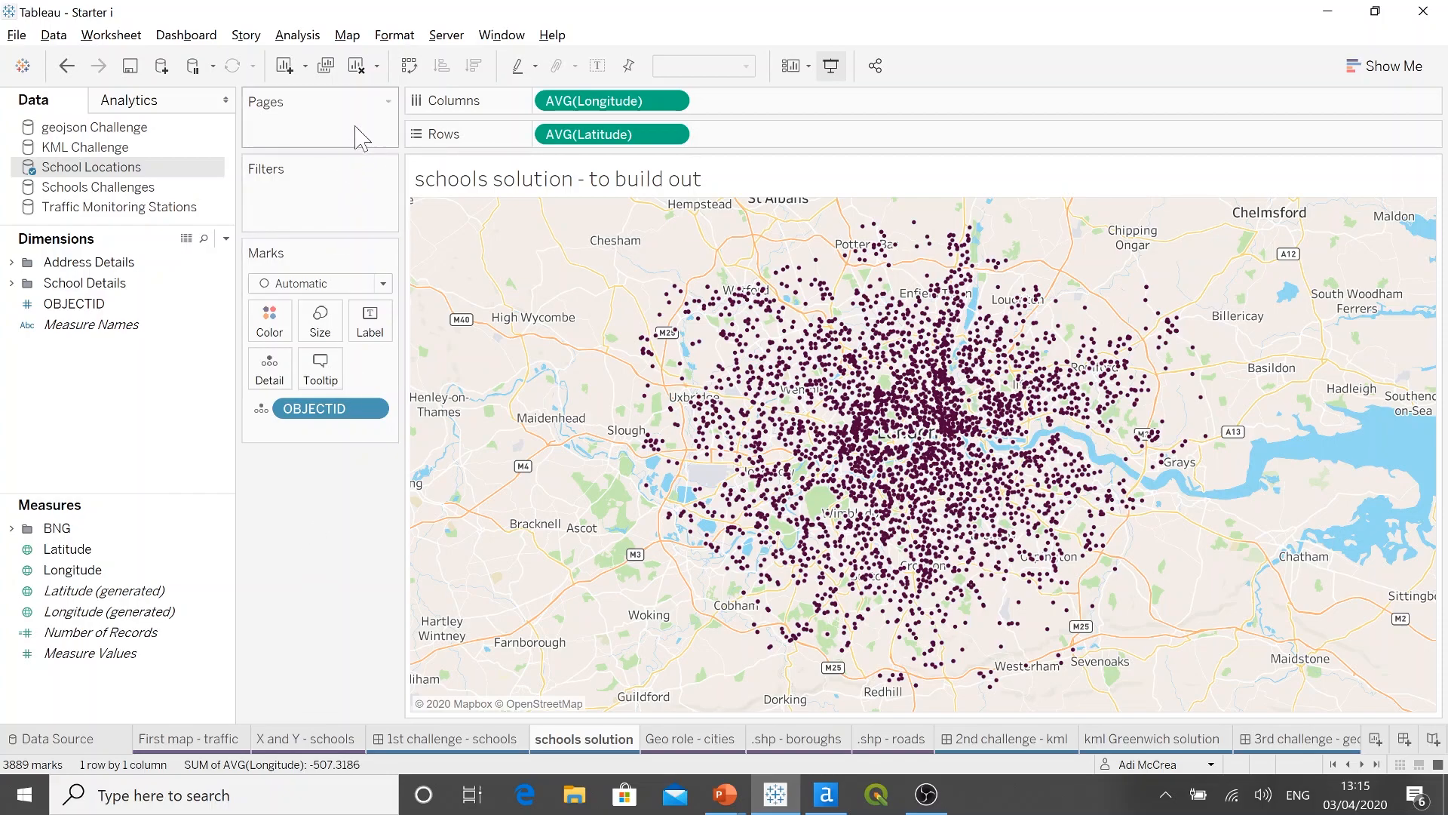
Step: Clear the schools solution sheet and move the Latitude and Longitude measures to the dimensions
click(356, 66)
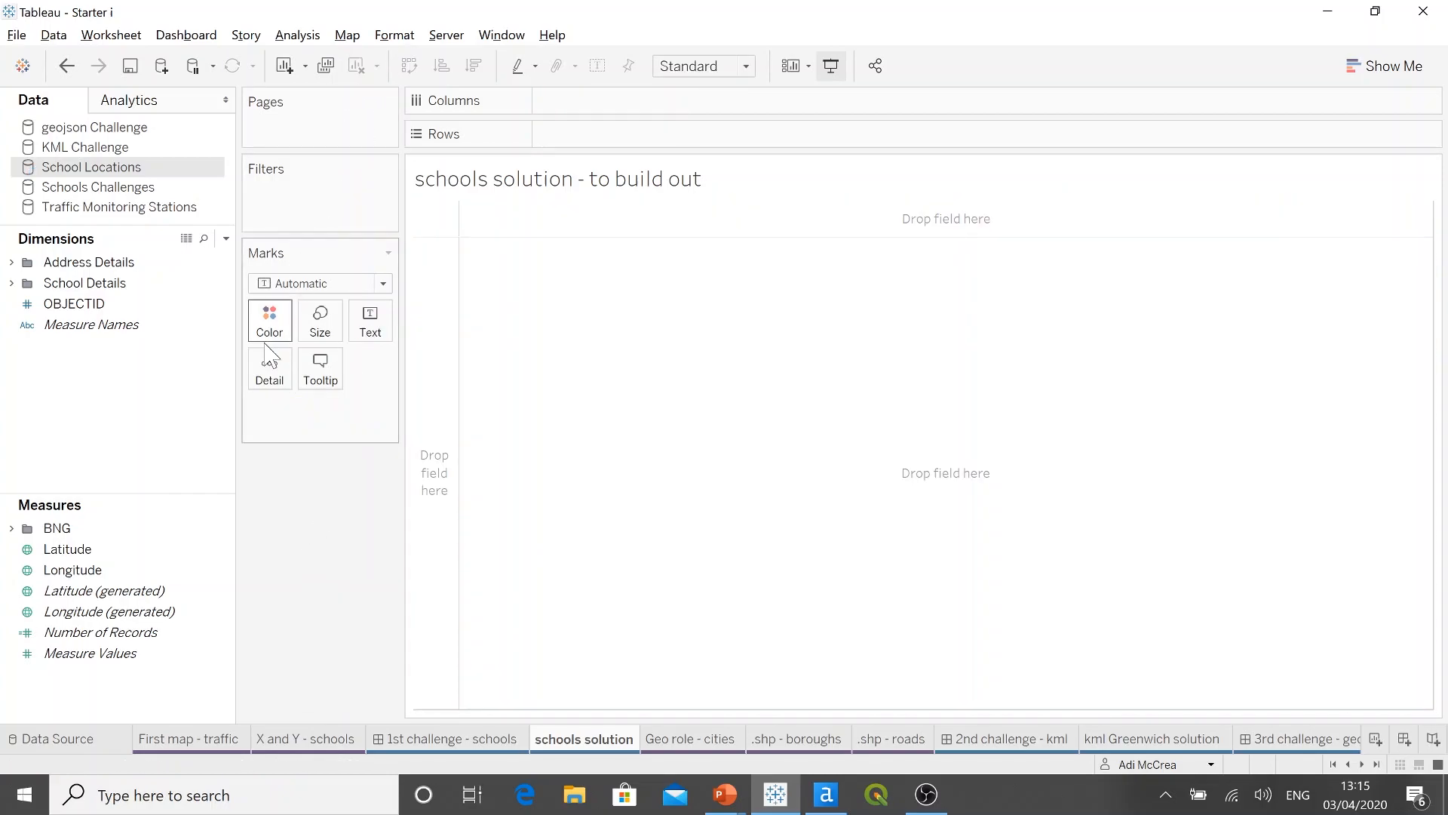
click(105, 549)
ctrl+click(89, 571)
drag(90, 572, 82, 388)
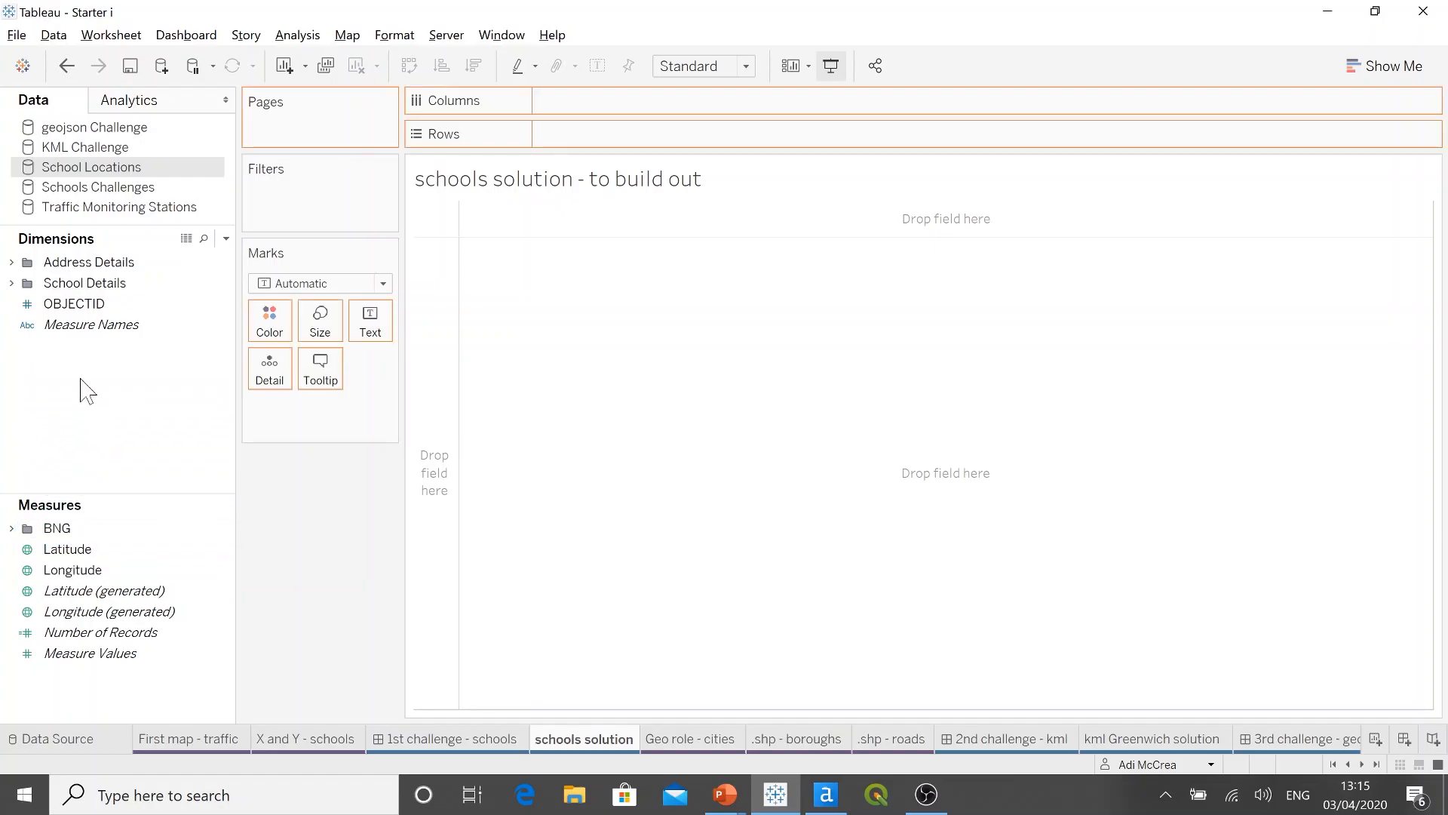
click(103, 458)
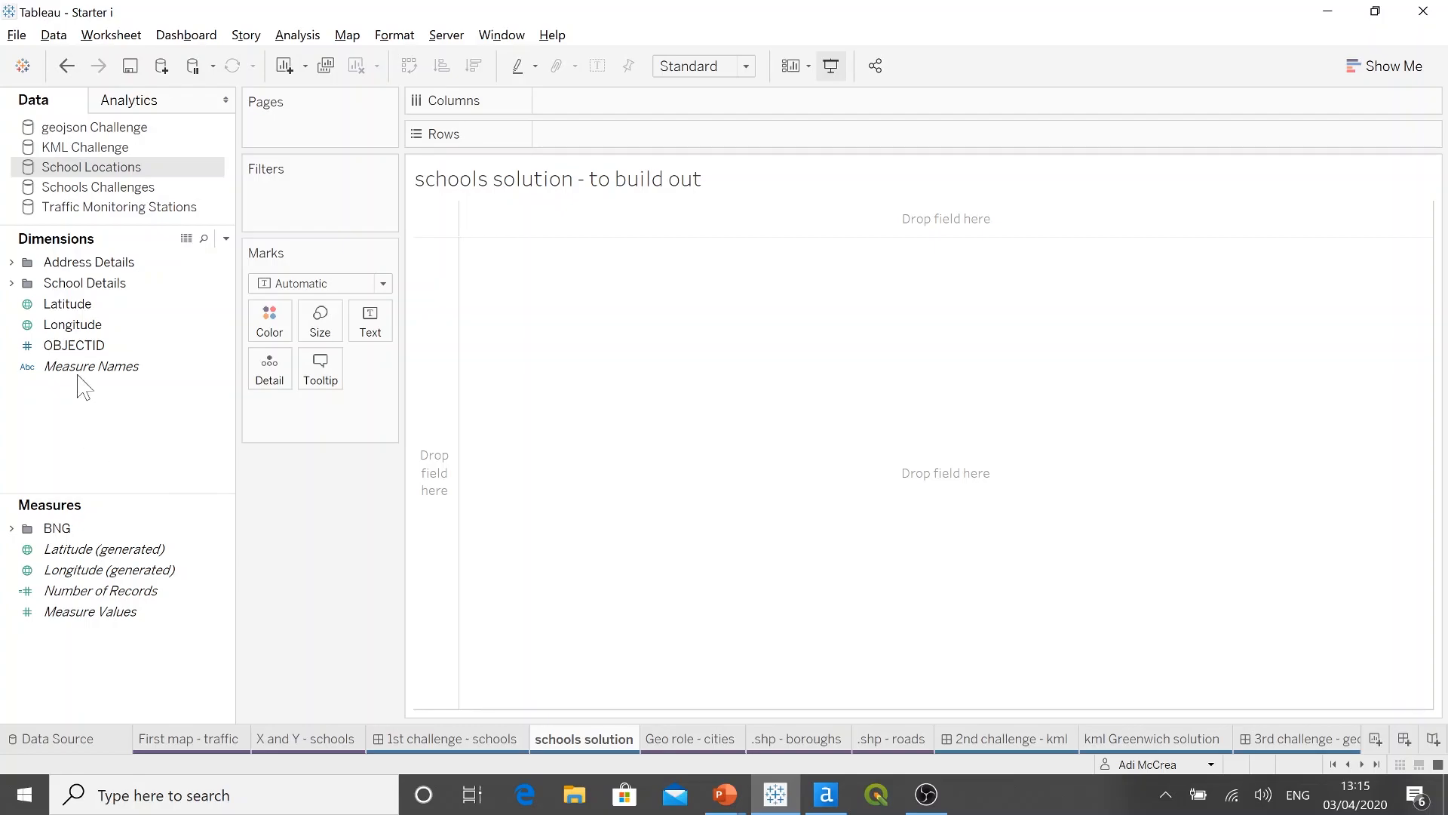
Step: Map every school location from the Latitude and Longitude dimensions, with Longitude on columns and Latitude on rows
click(96, 305)
double_click(97, 305)
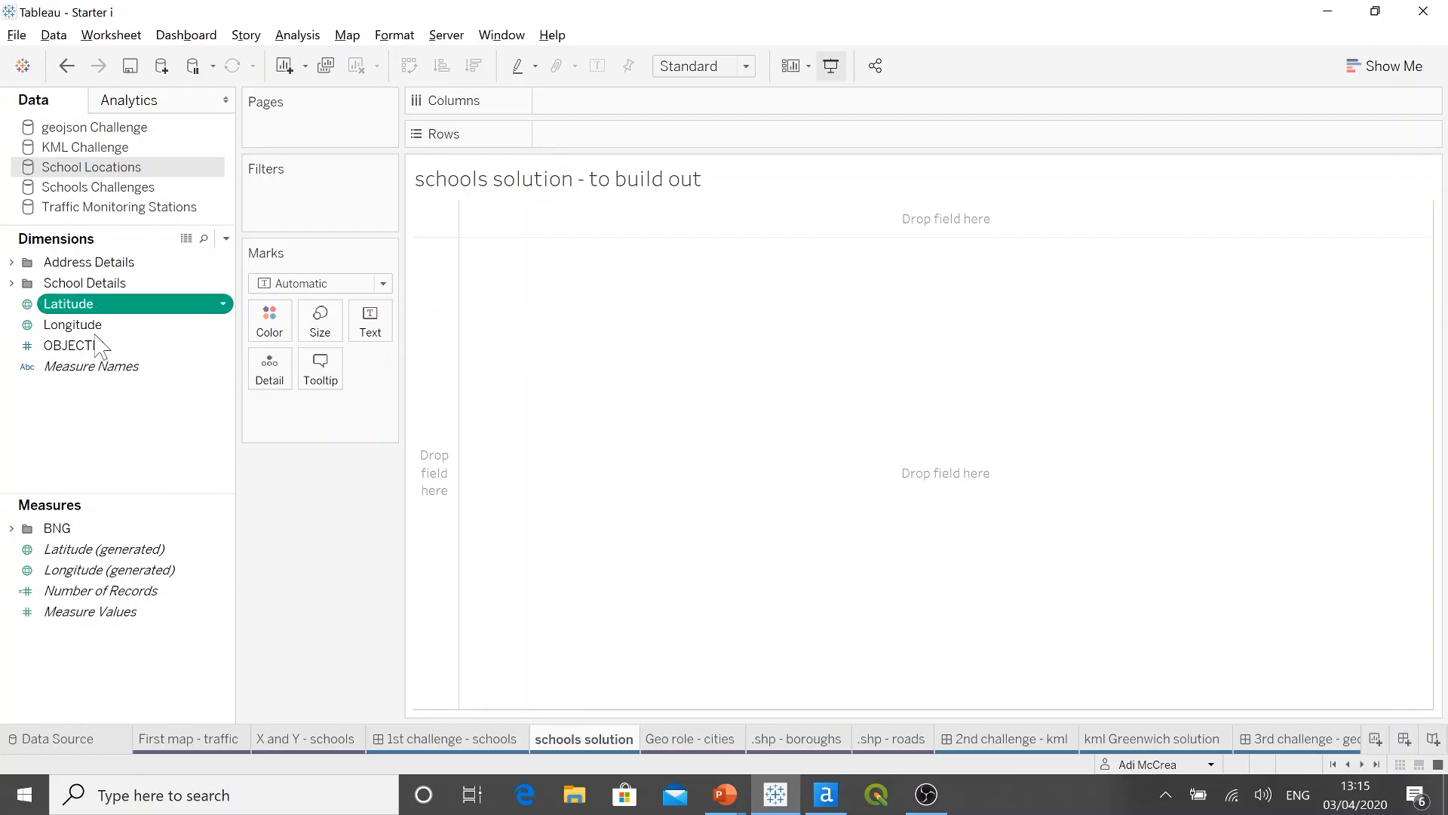
double_click(96, 325)
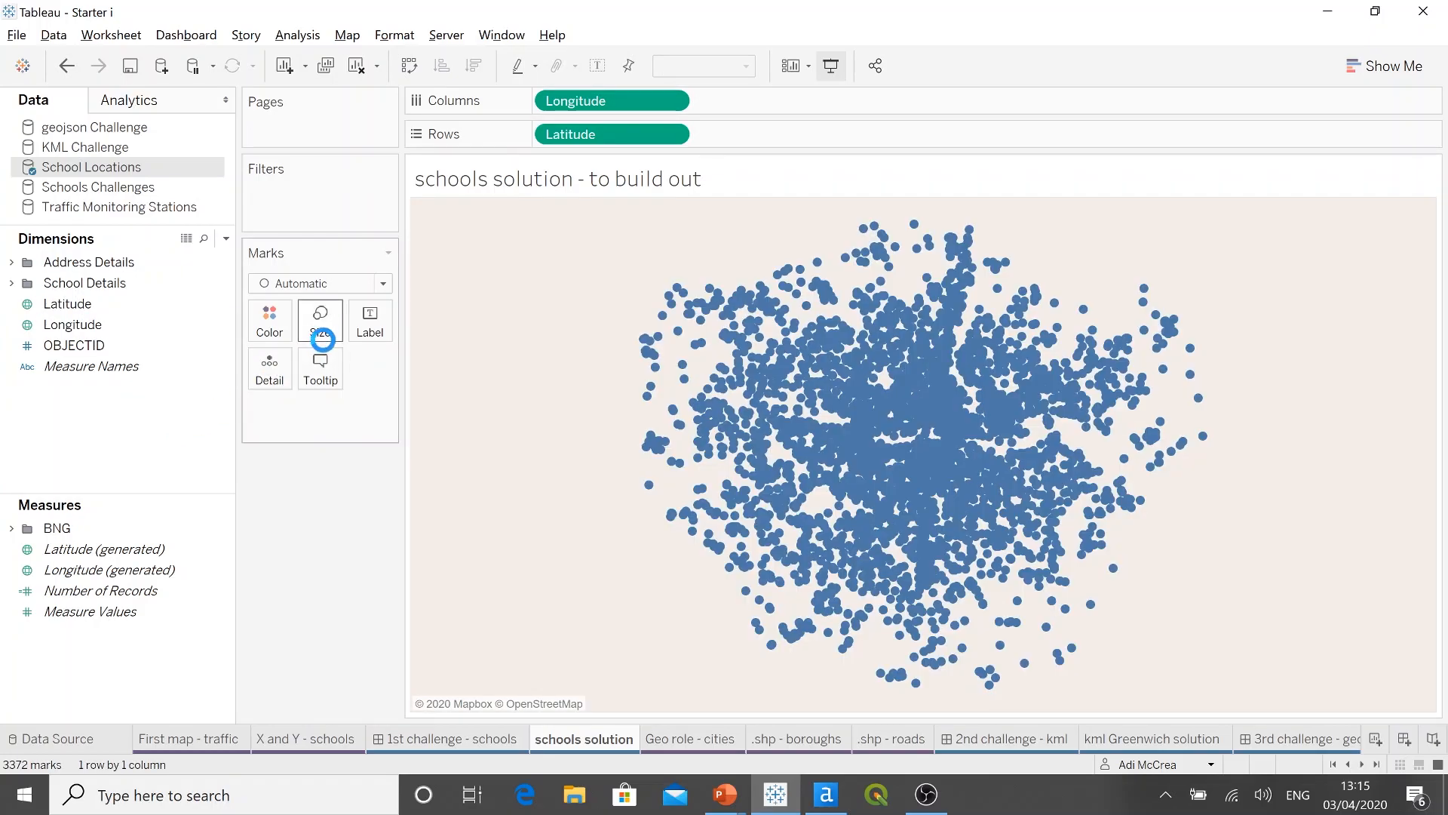
Step: Shrink the school marks on the schools solution map and colour them dark purple
click(320, 325)
drag(353, 370, 327, 370)
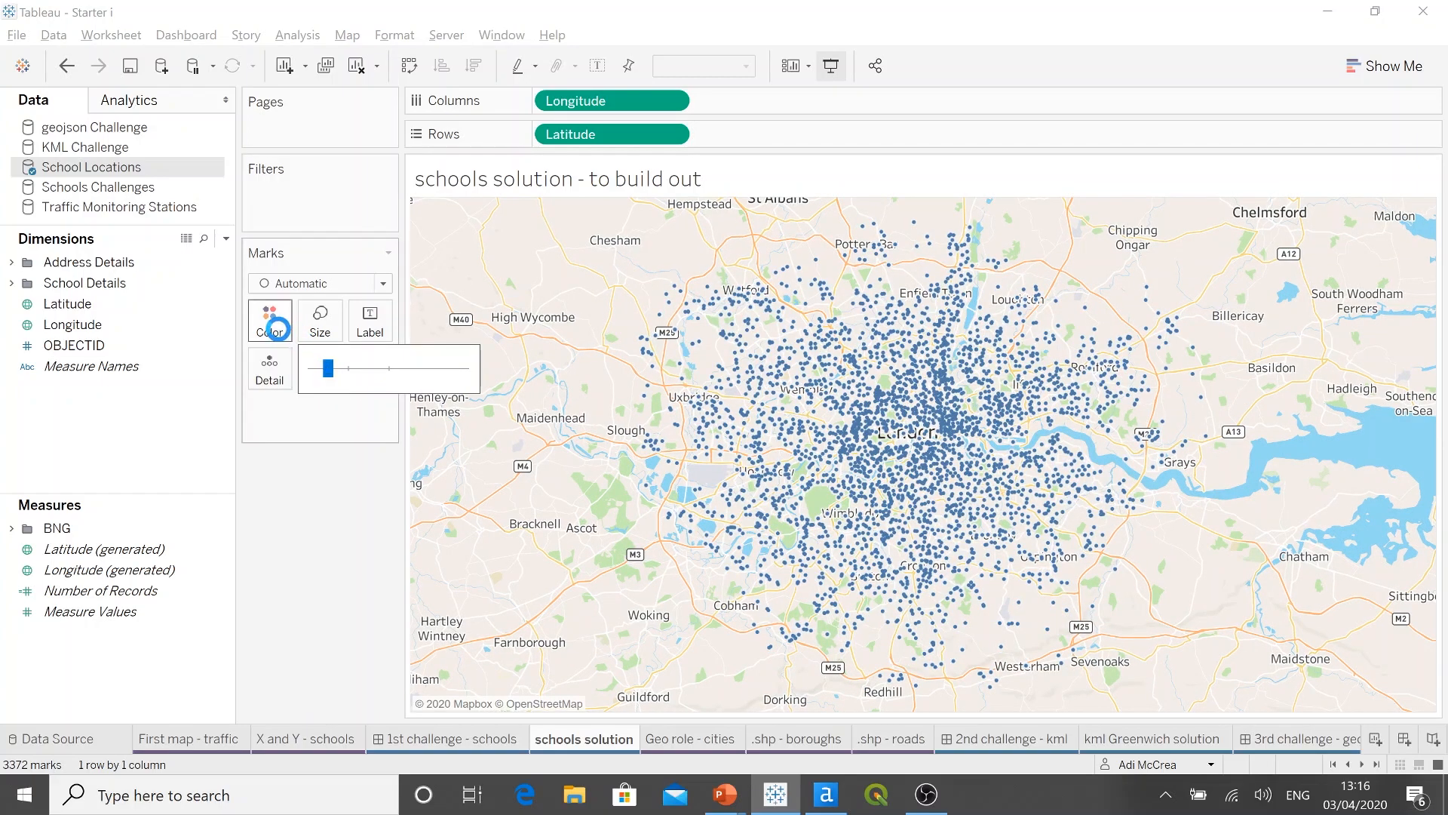
click(273, 322)
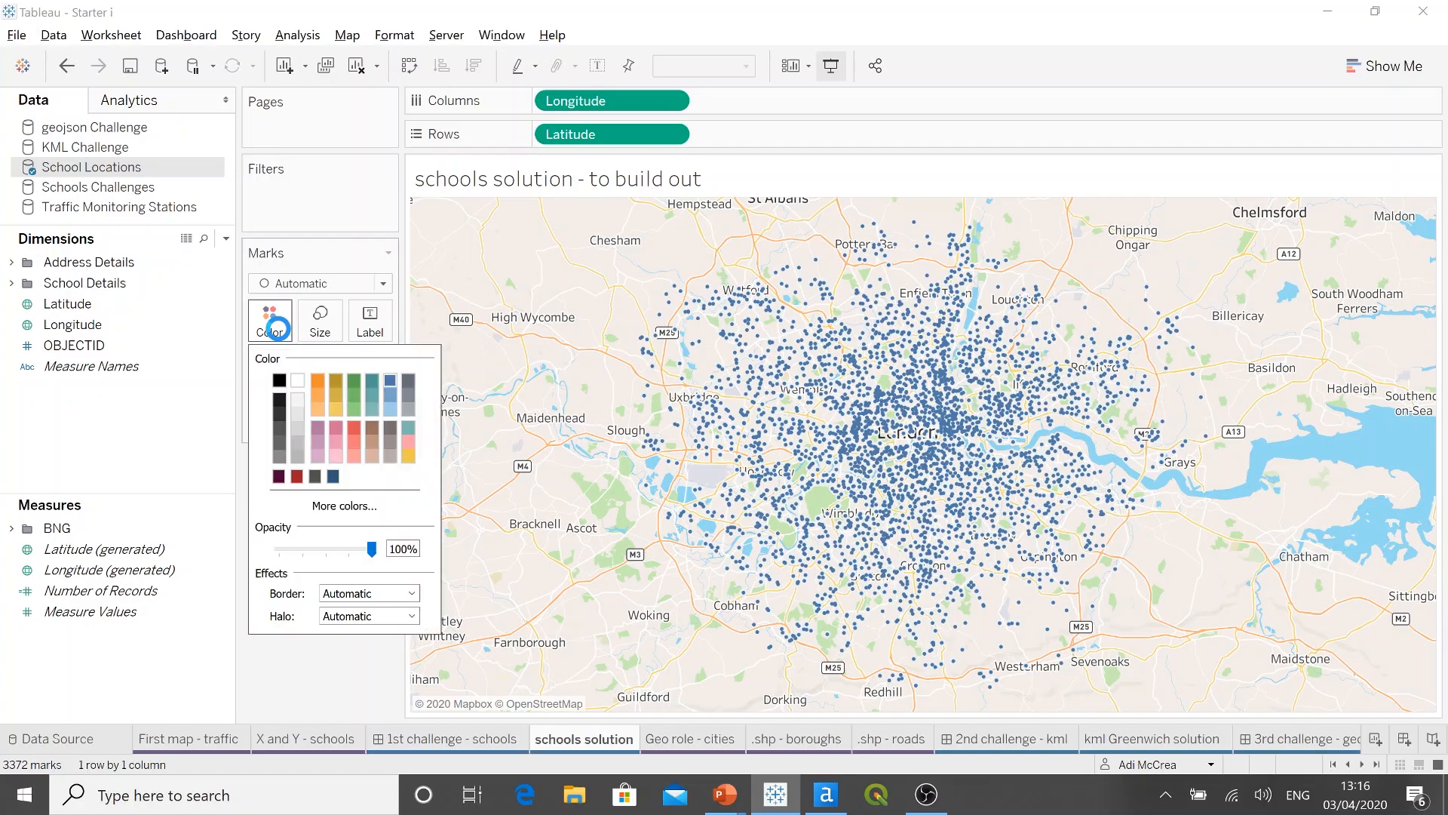
click(280, 475)
click(291, 655)
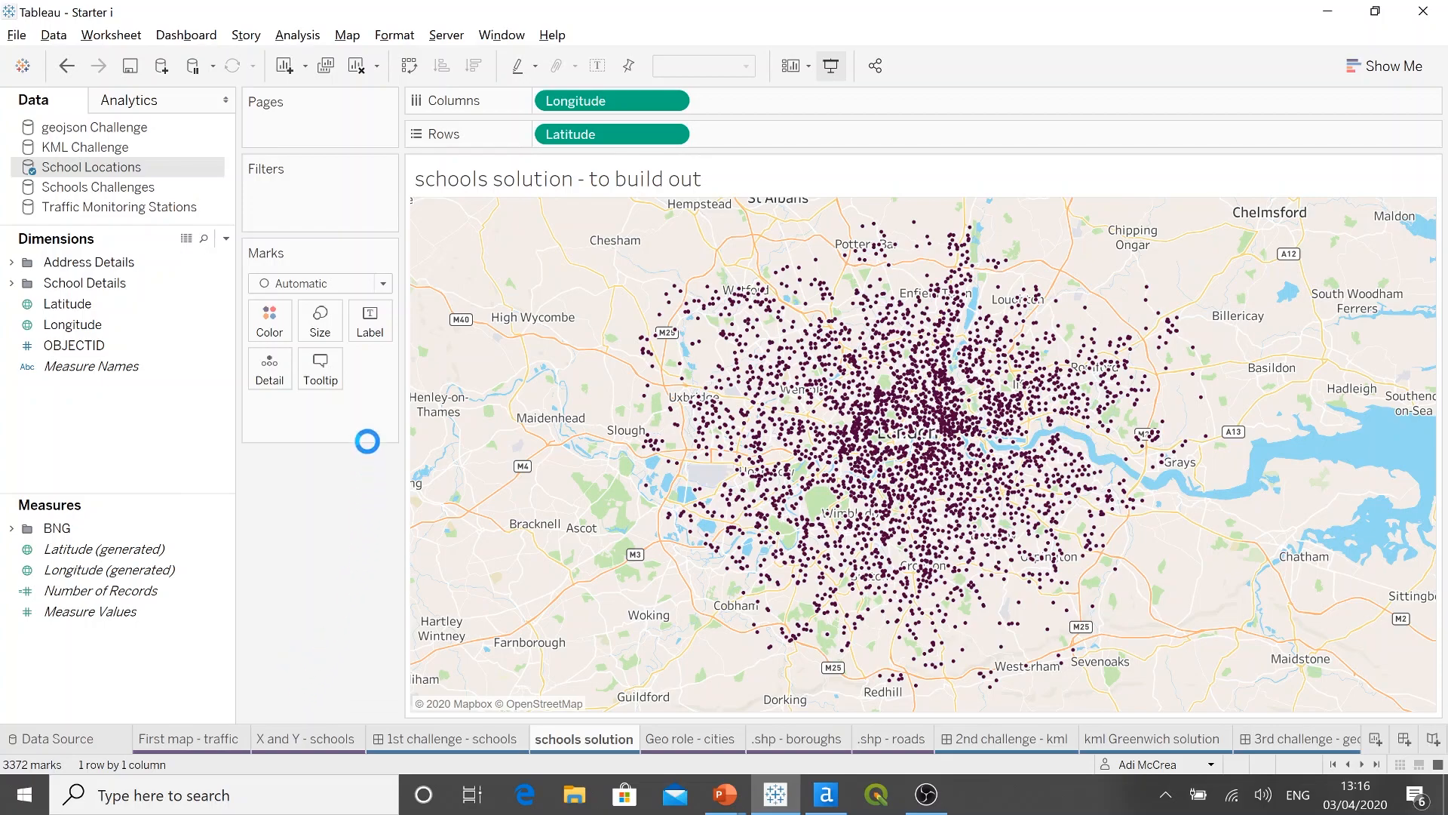
Step: Review the background style options and washout in the schools solution map's layer settings
click(352, 35)
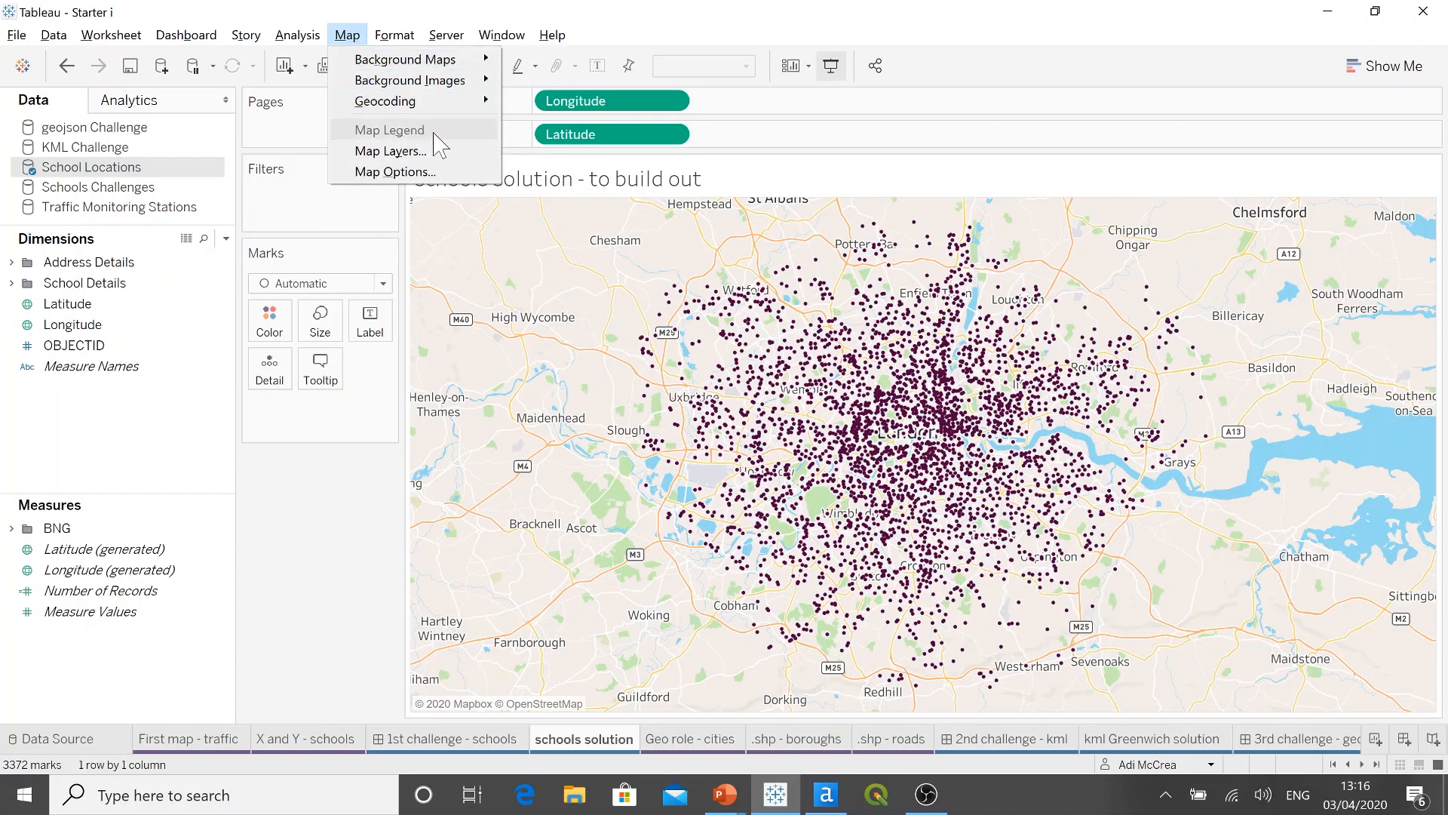
click(455, 154)
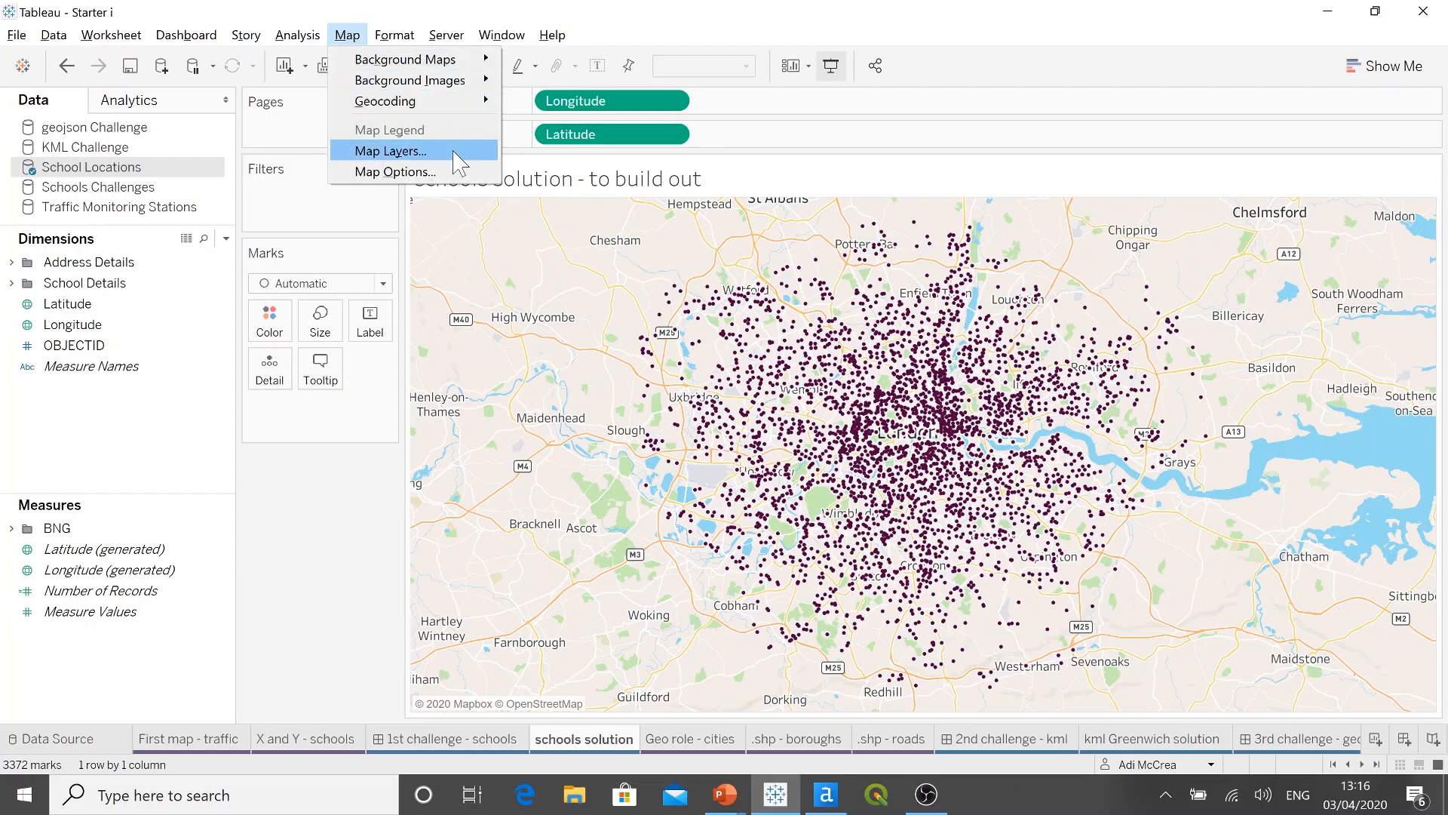
click(458, 160)
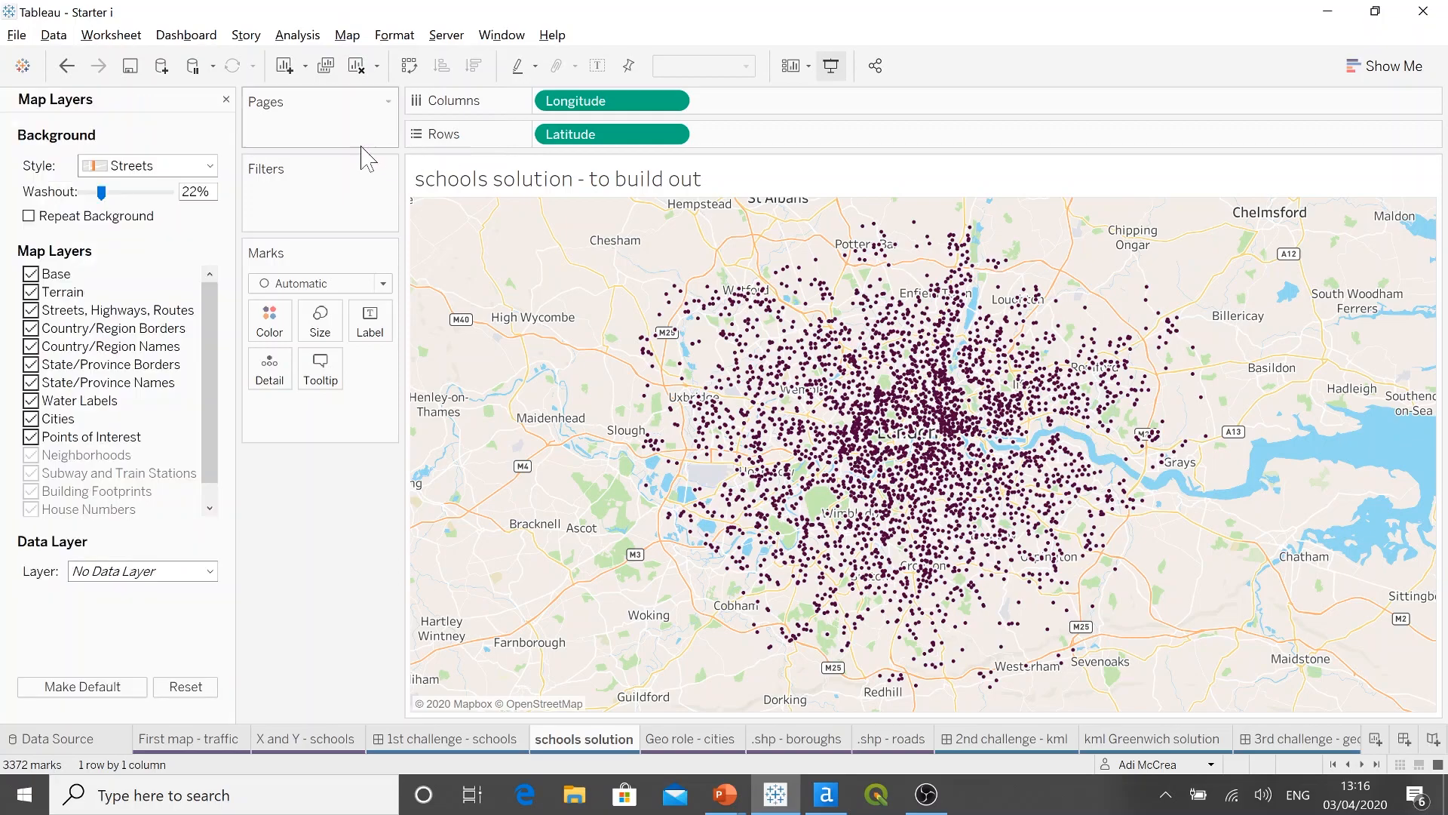
click(211, 165)
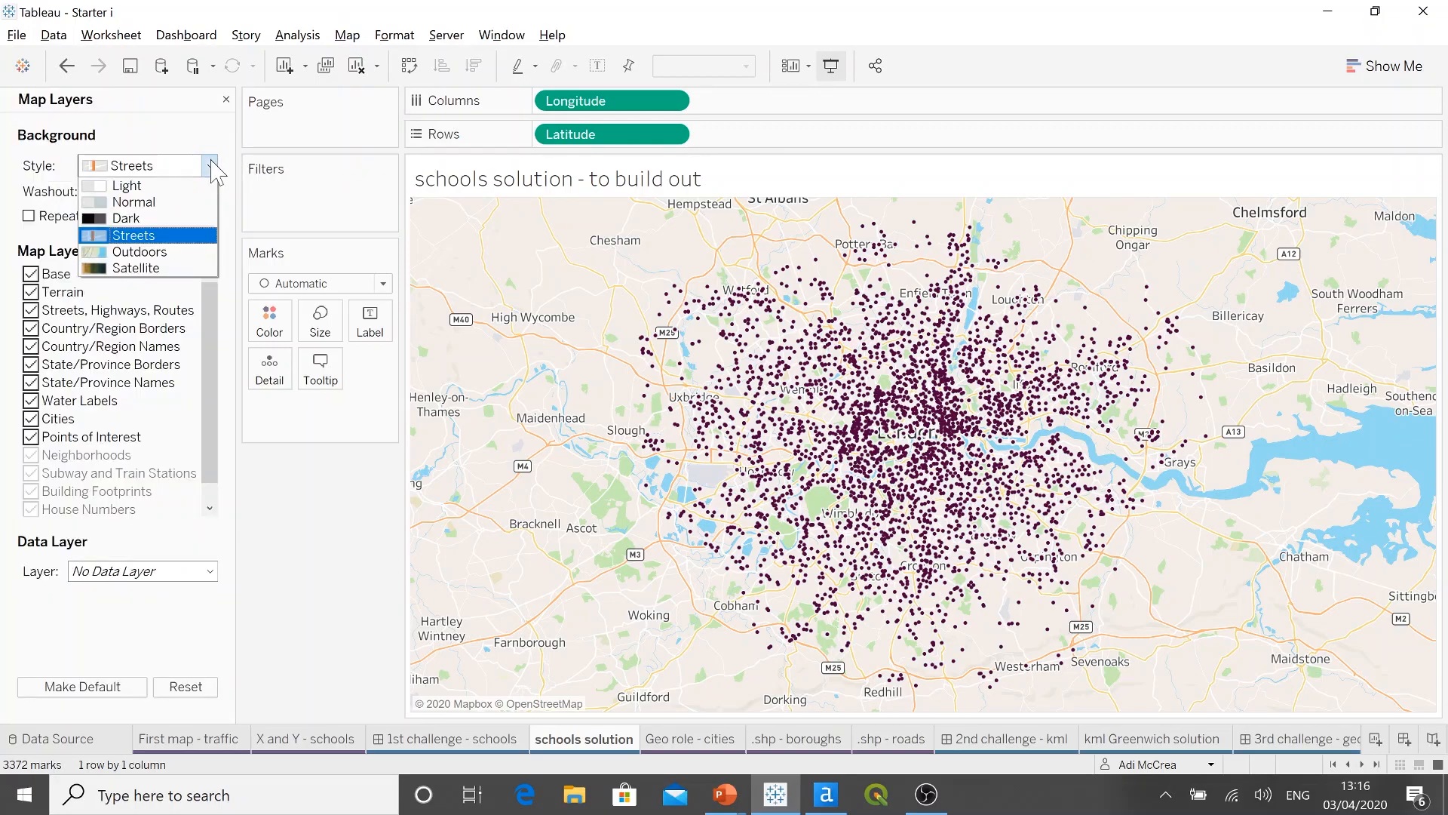
click(212, 166)
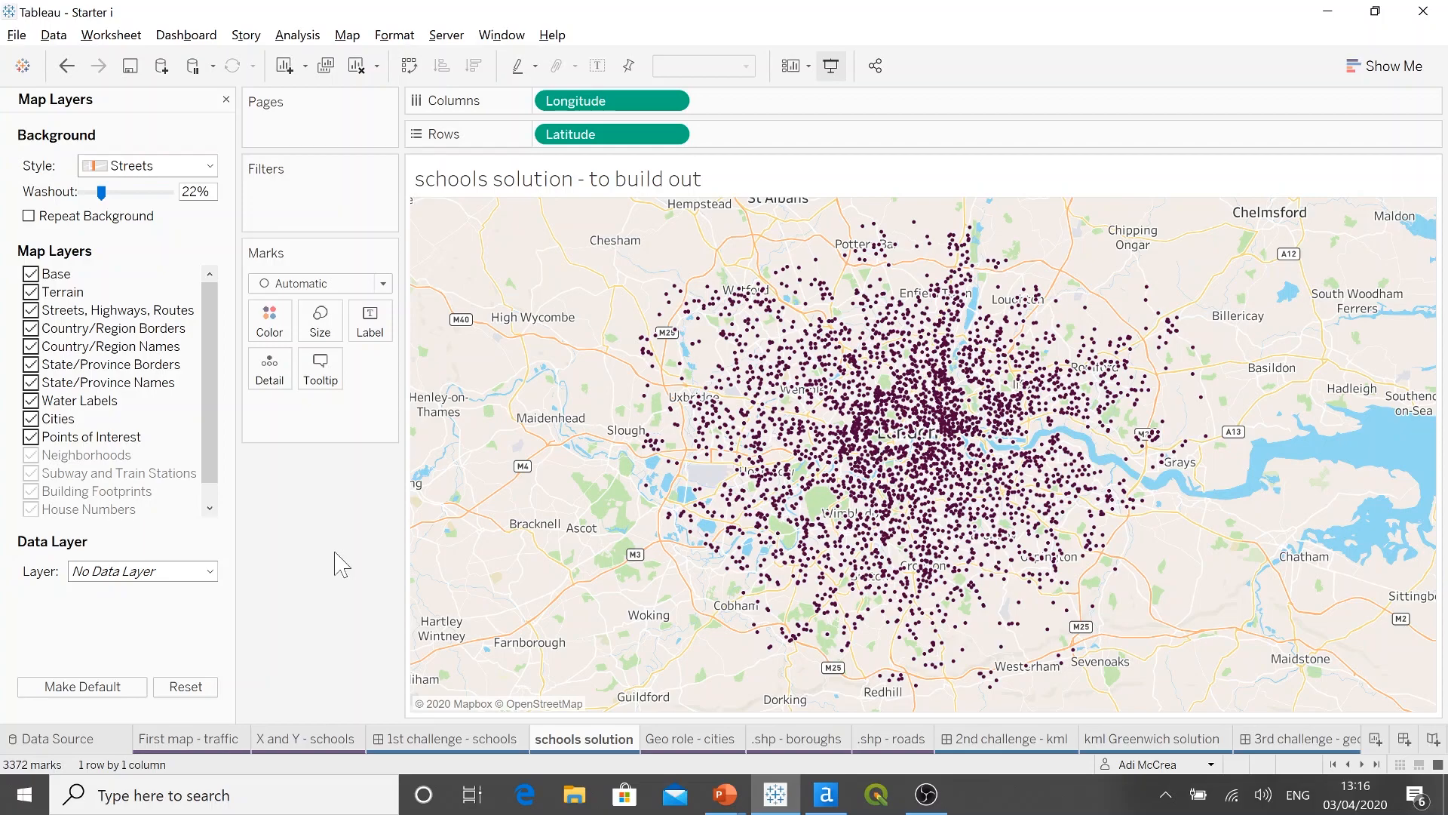
click(227, 100)
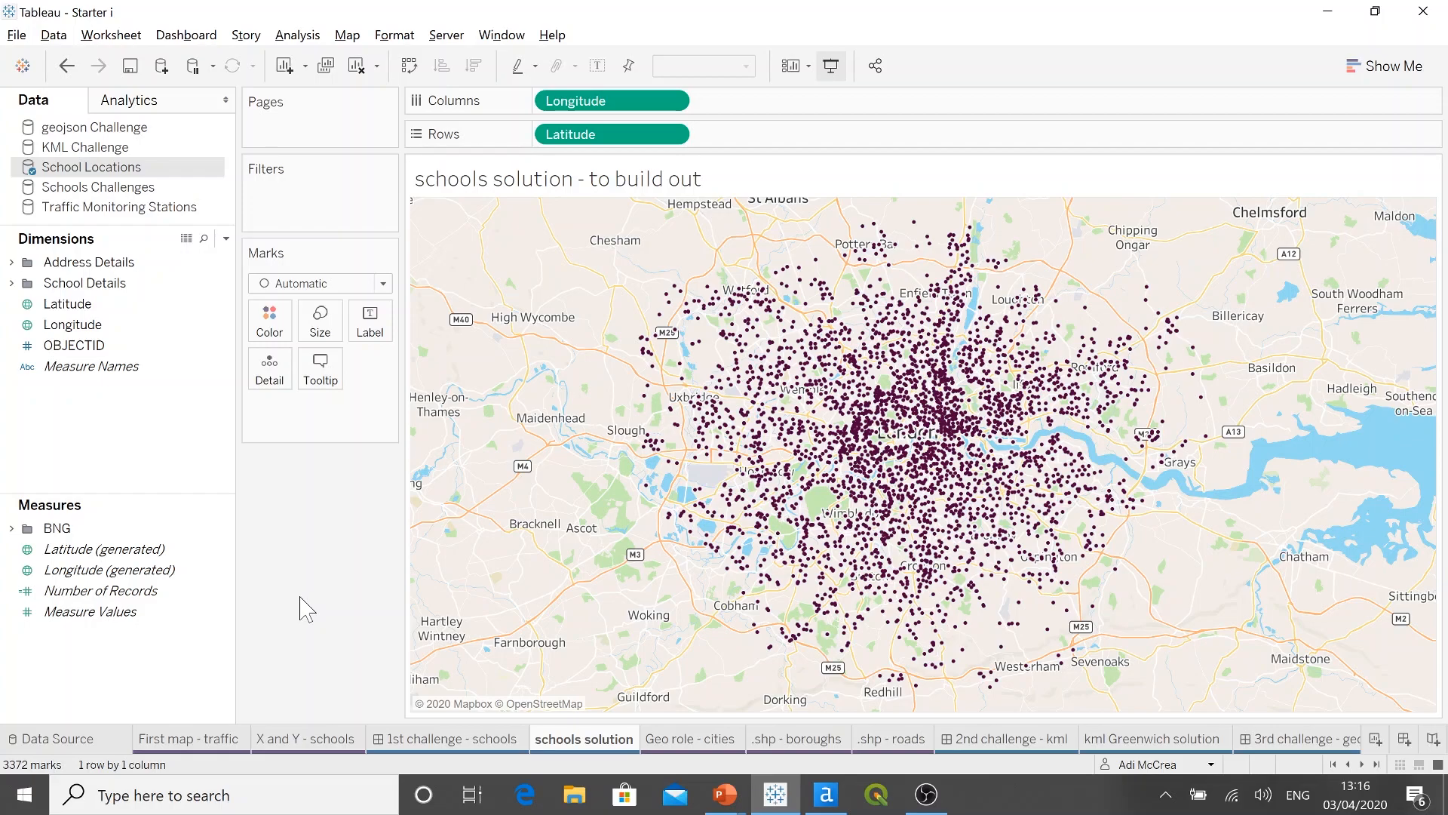
Step: Connect the Cities Excel workbook as a new data source for the Geo role - cities sheet and review its rows
click(673, 742)
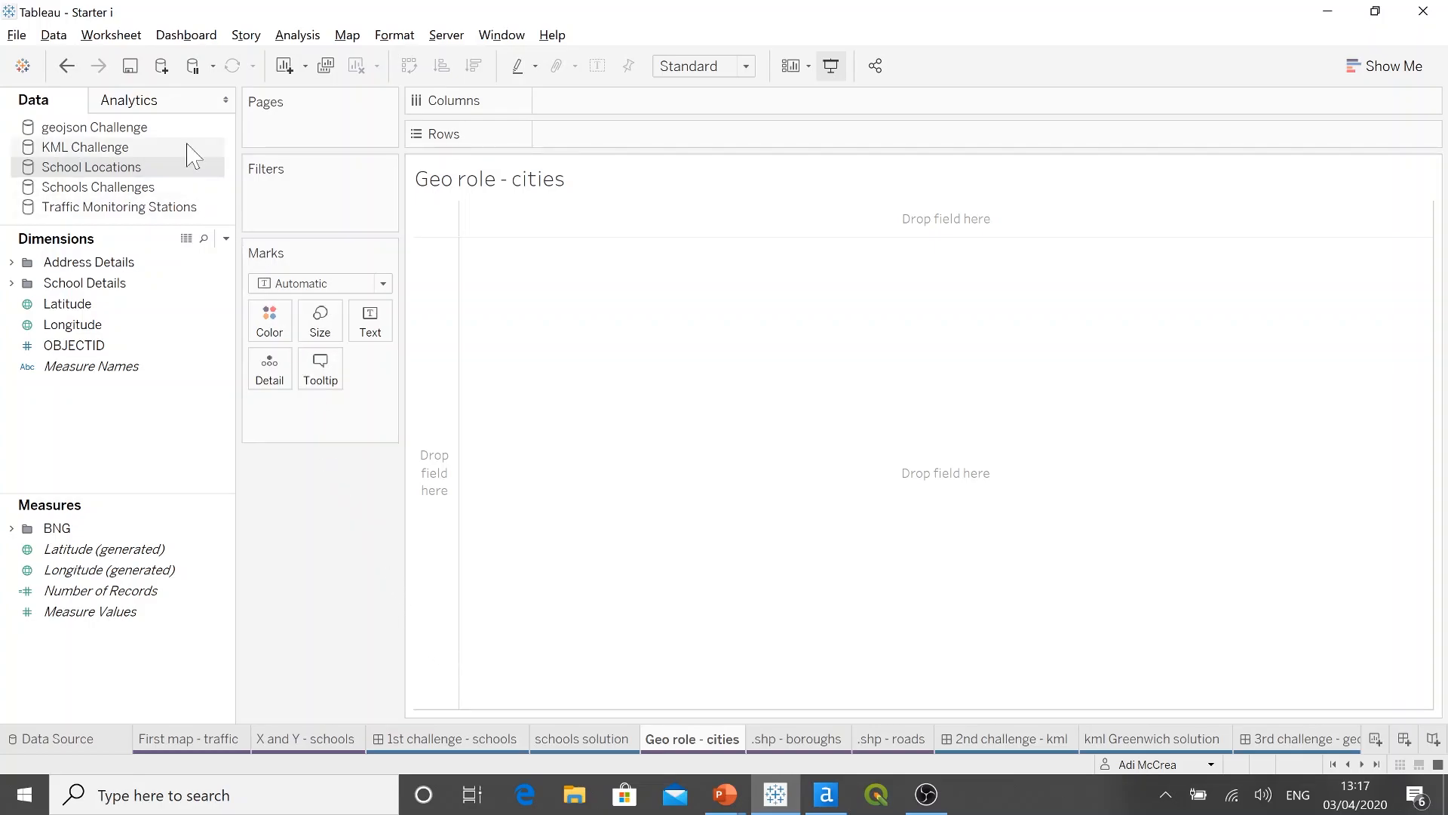
click(161, 65)
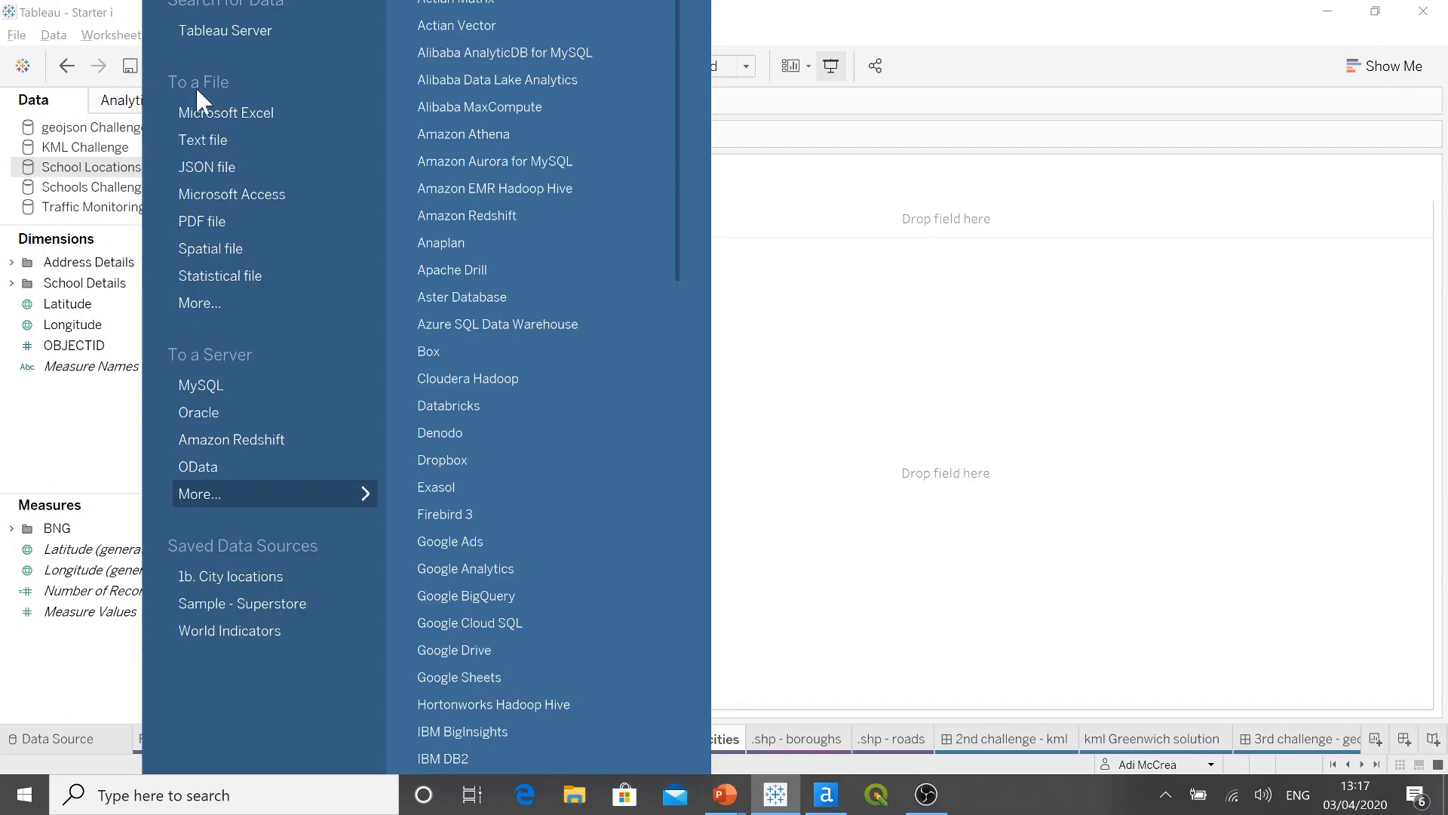
click(231, 112)
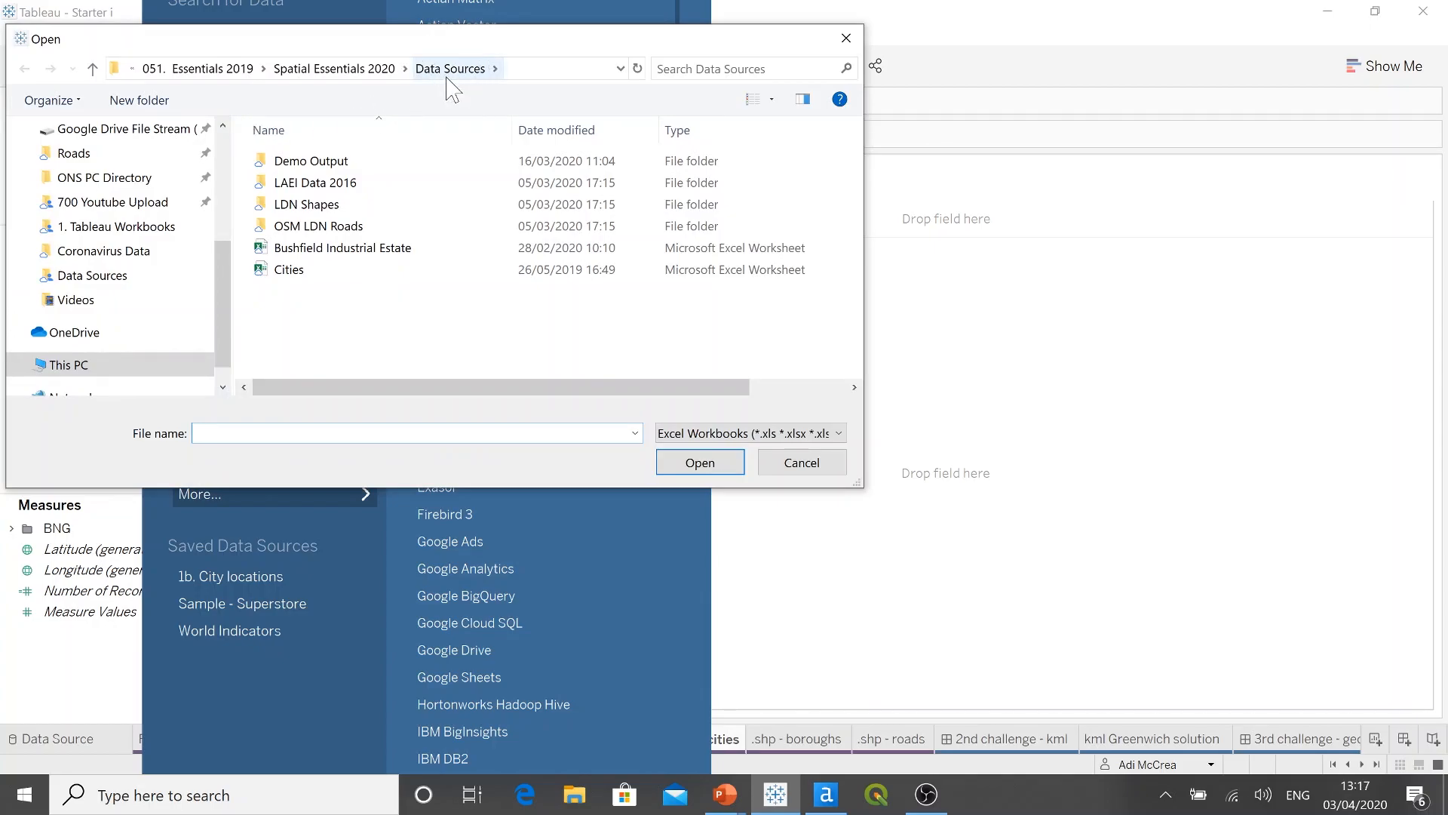
click(327, 273)
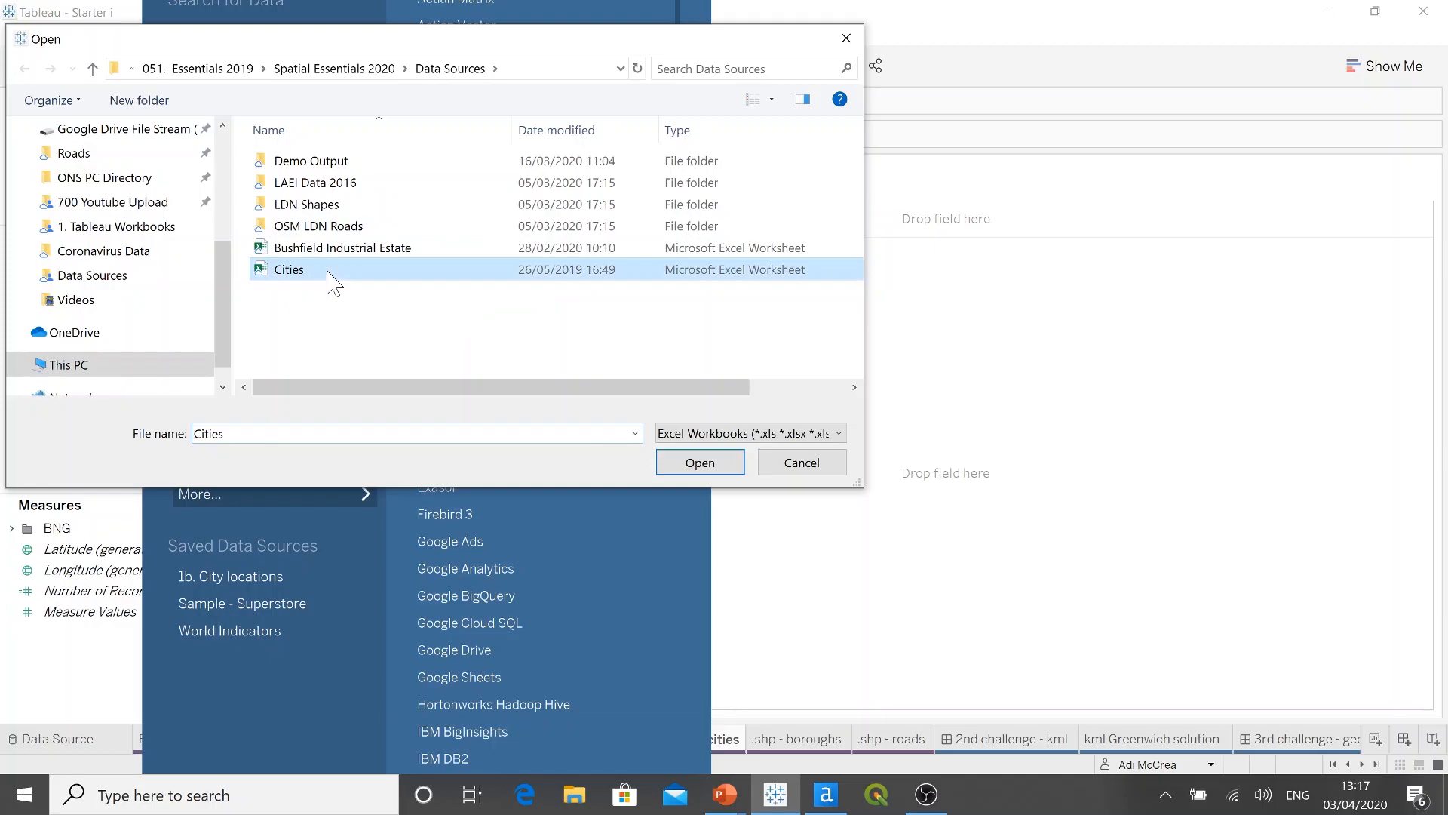
click(667, 462)
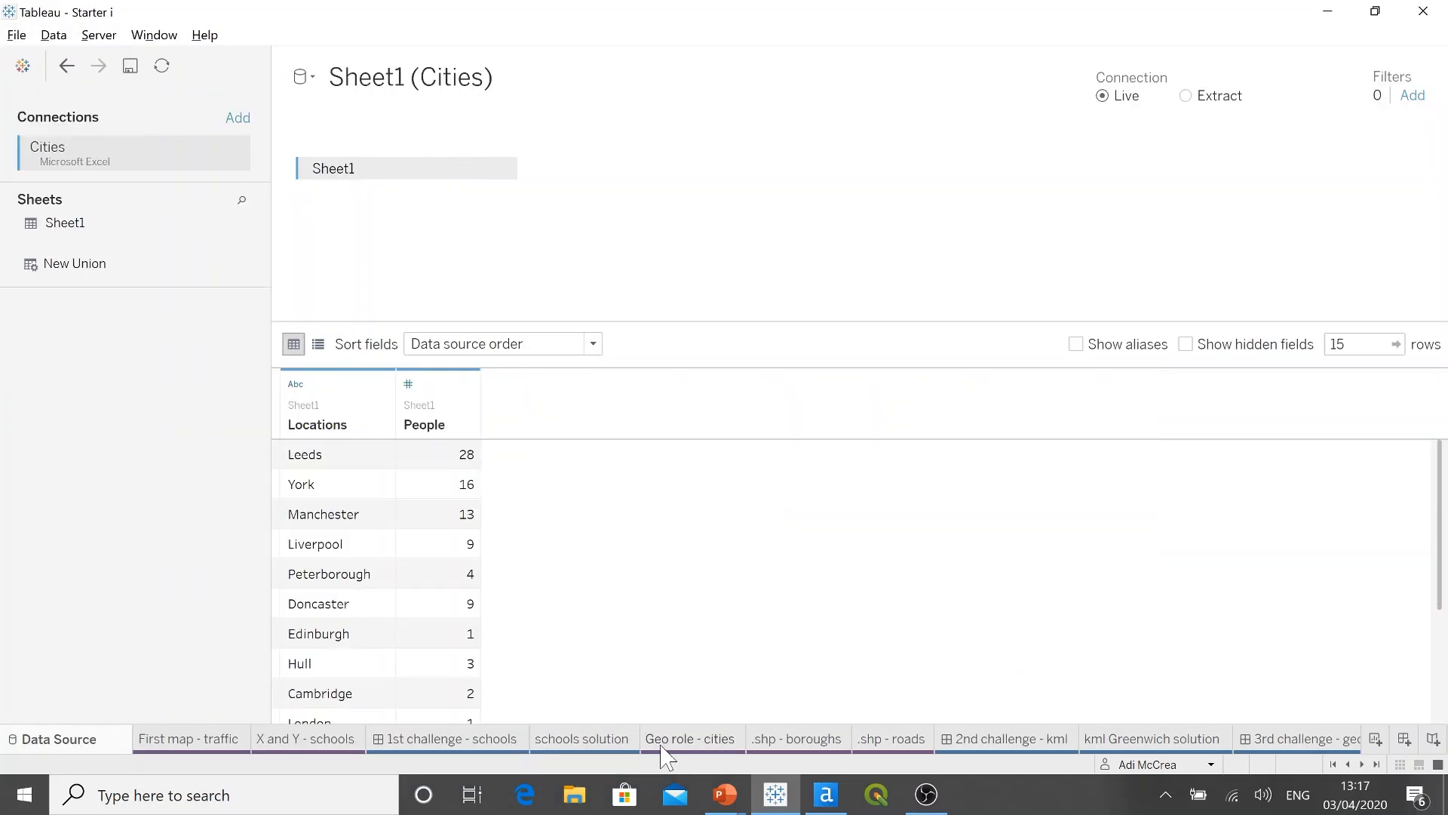
click(672, 741)
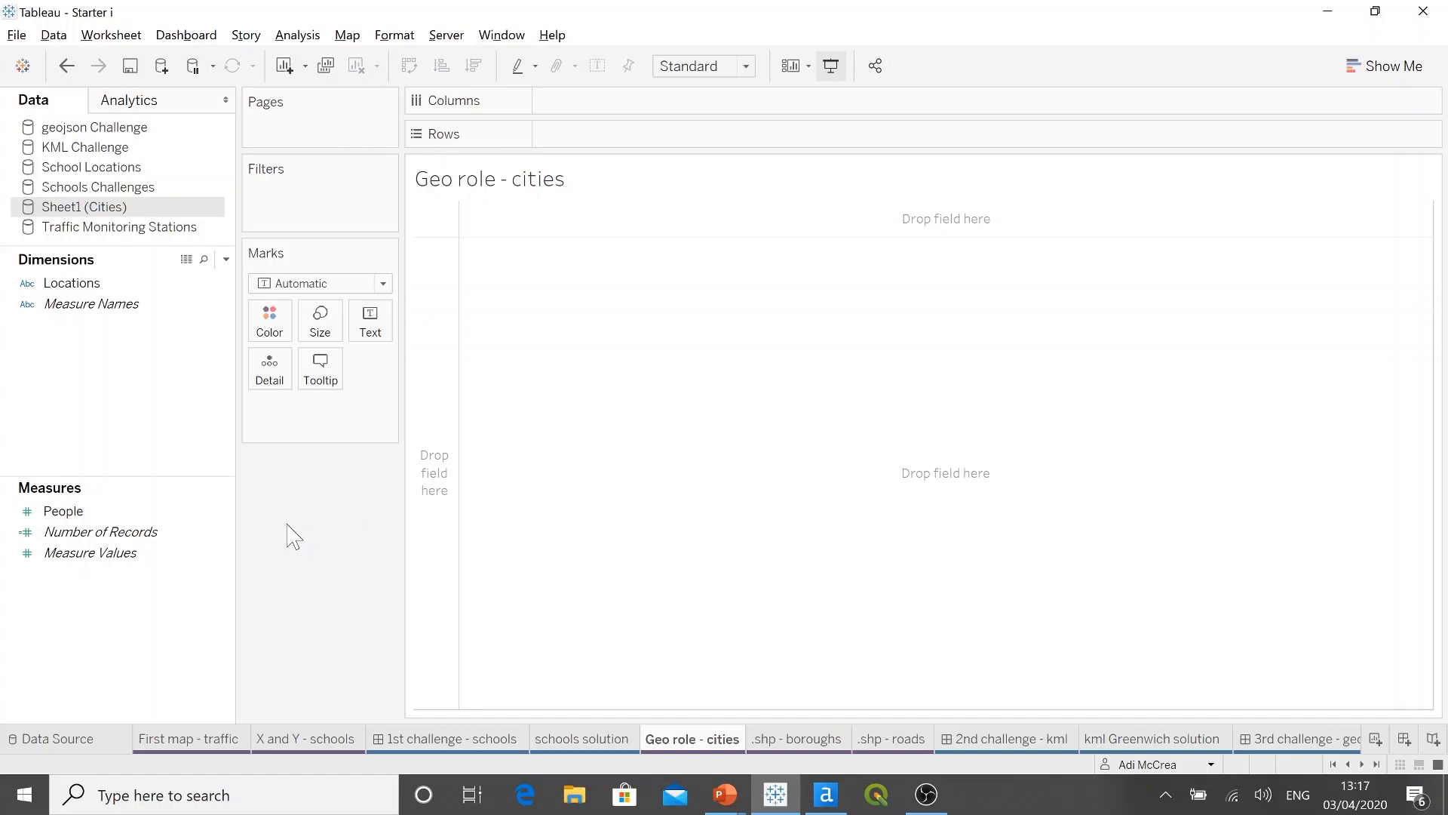
click(105, 750)
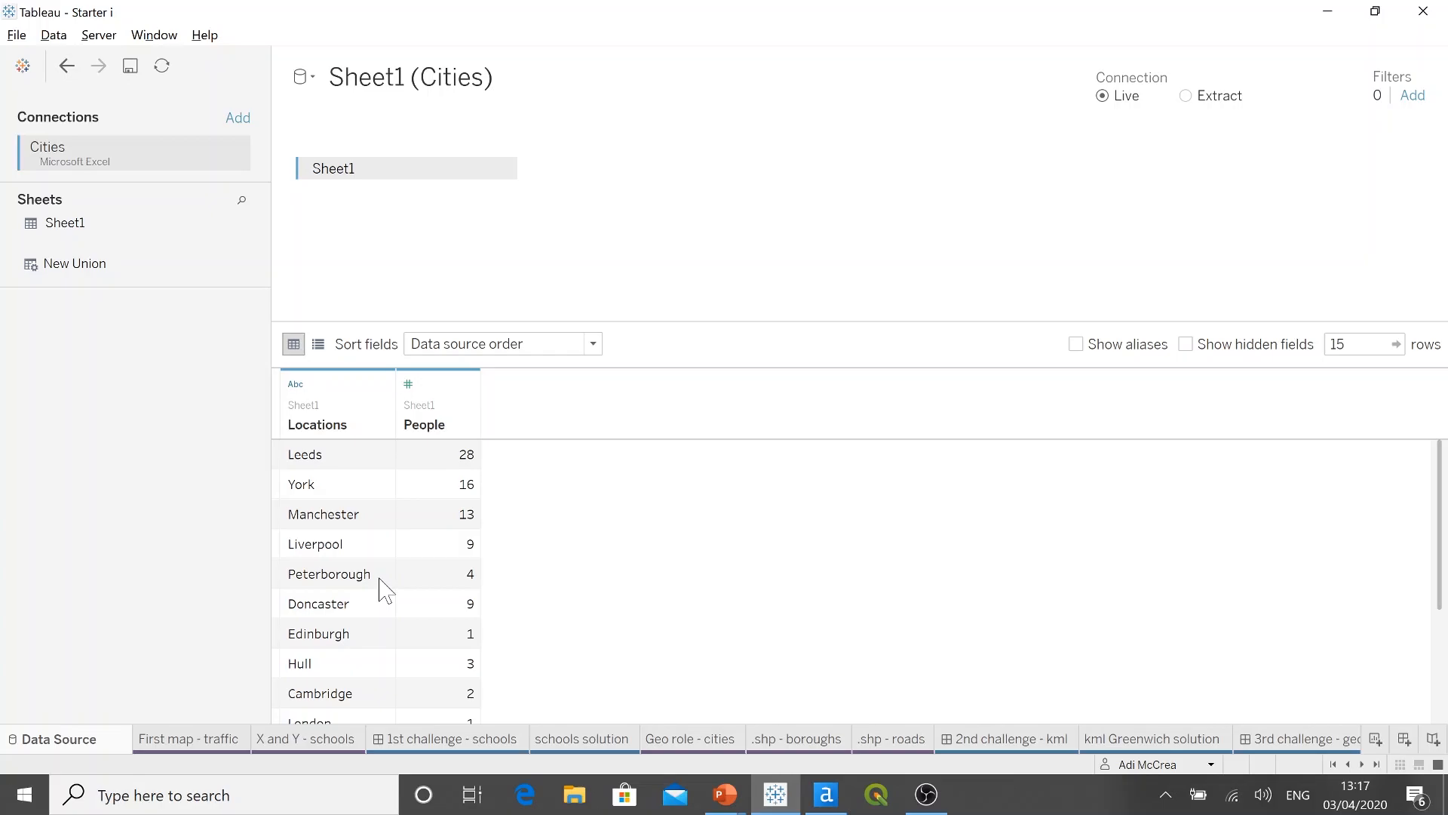
click(694, 741)
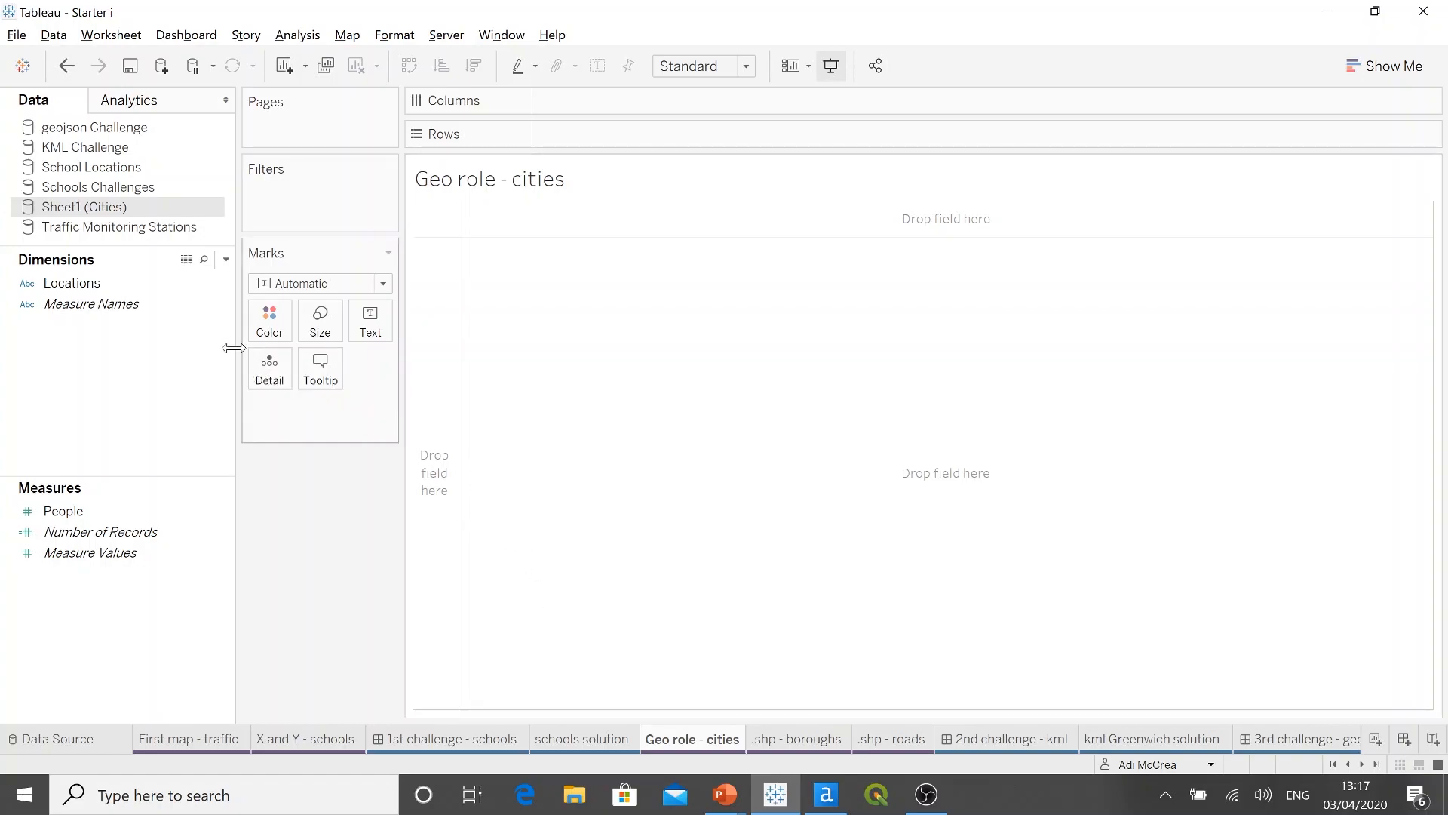
Step: Assign the City geographic role to the Locations dimension
right_click(110, 284)
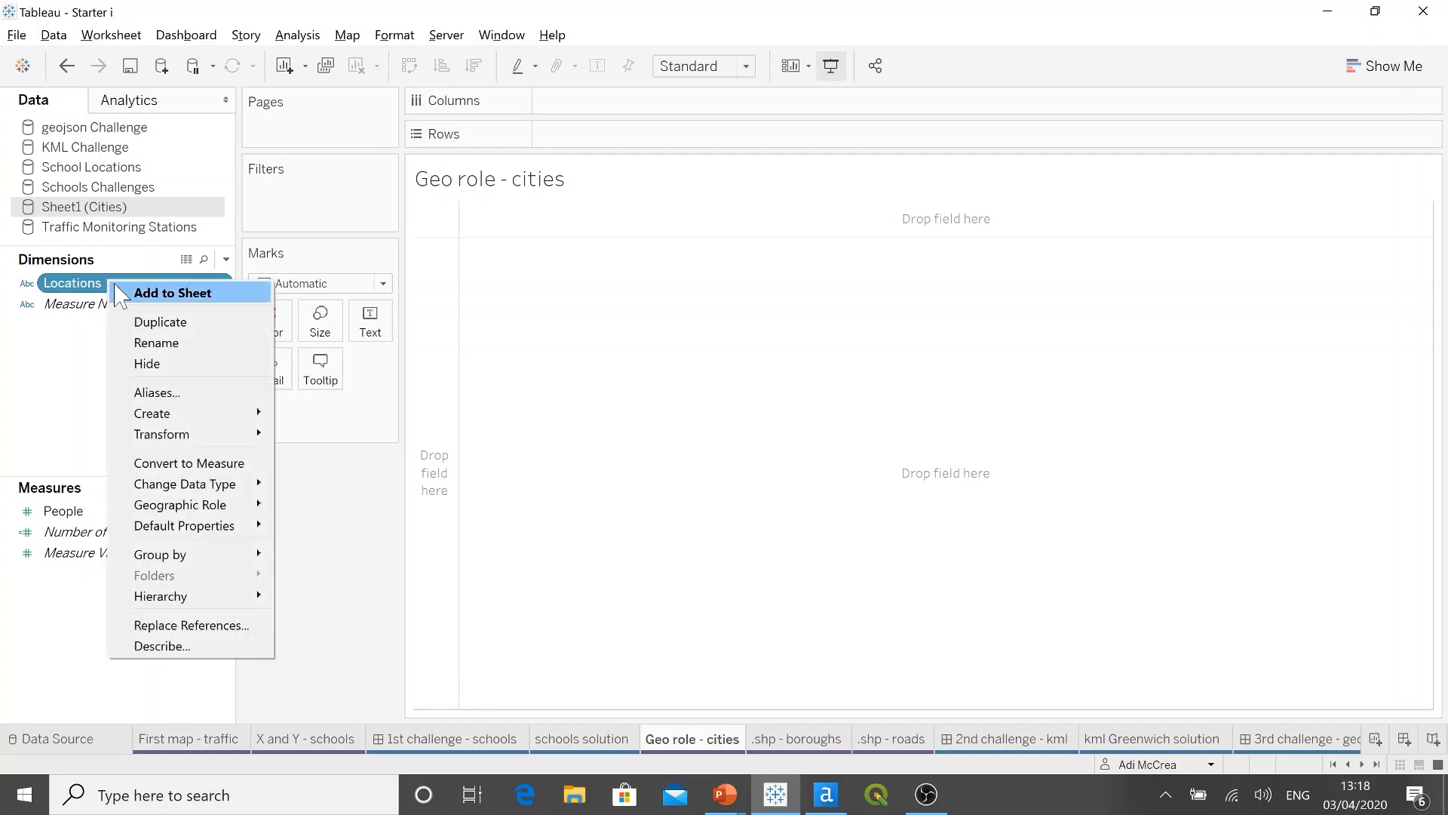
mouse_move(239, 506)
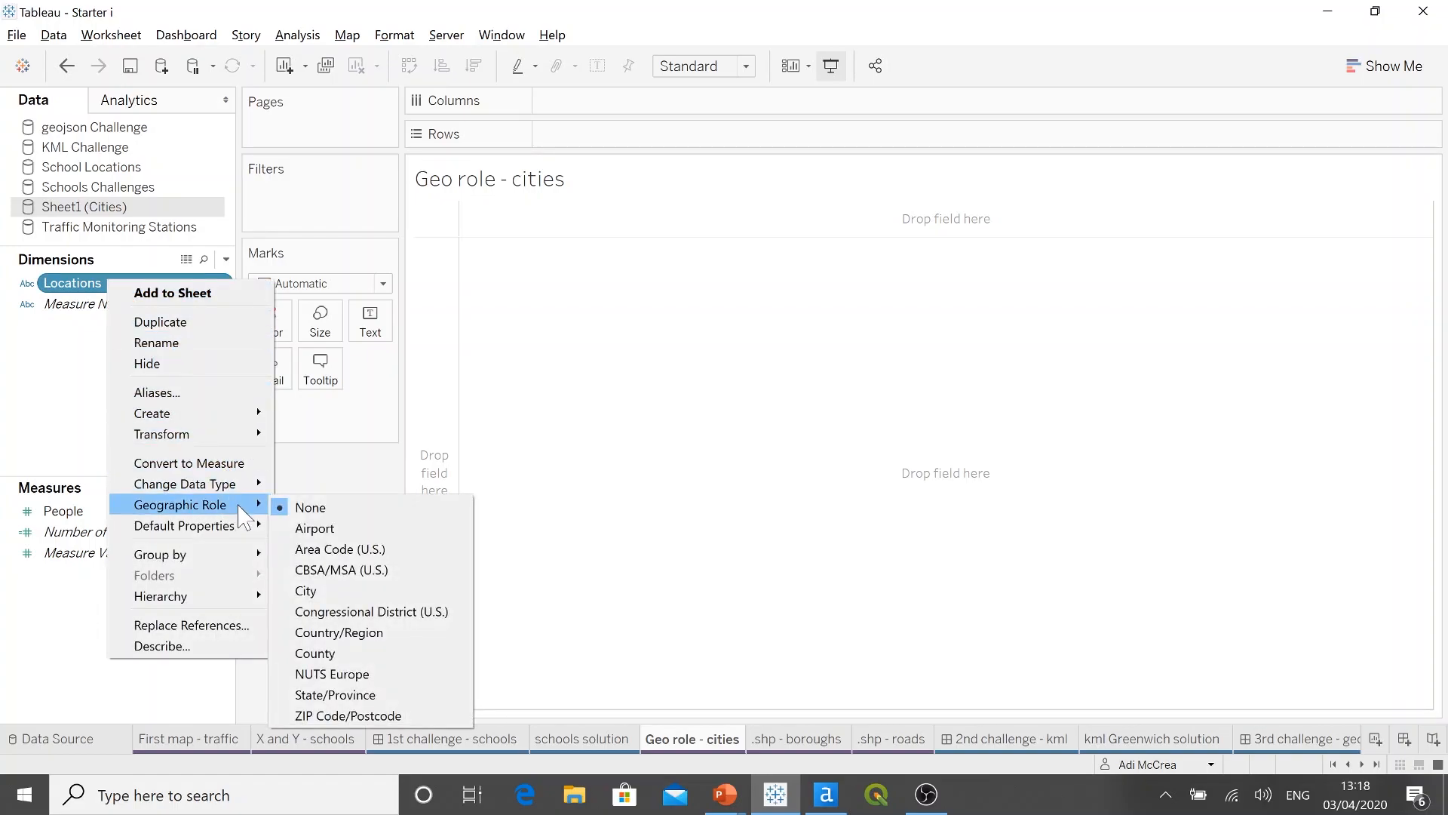
click(377, 592)
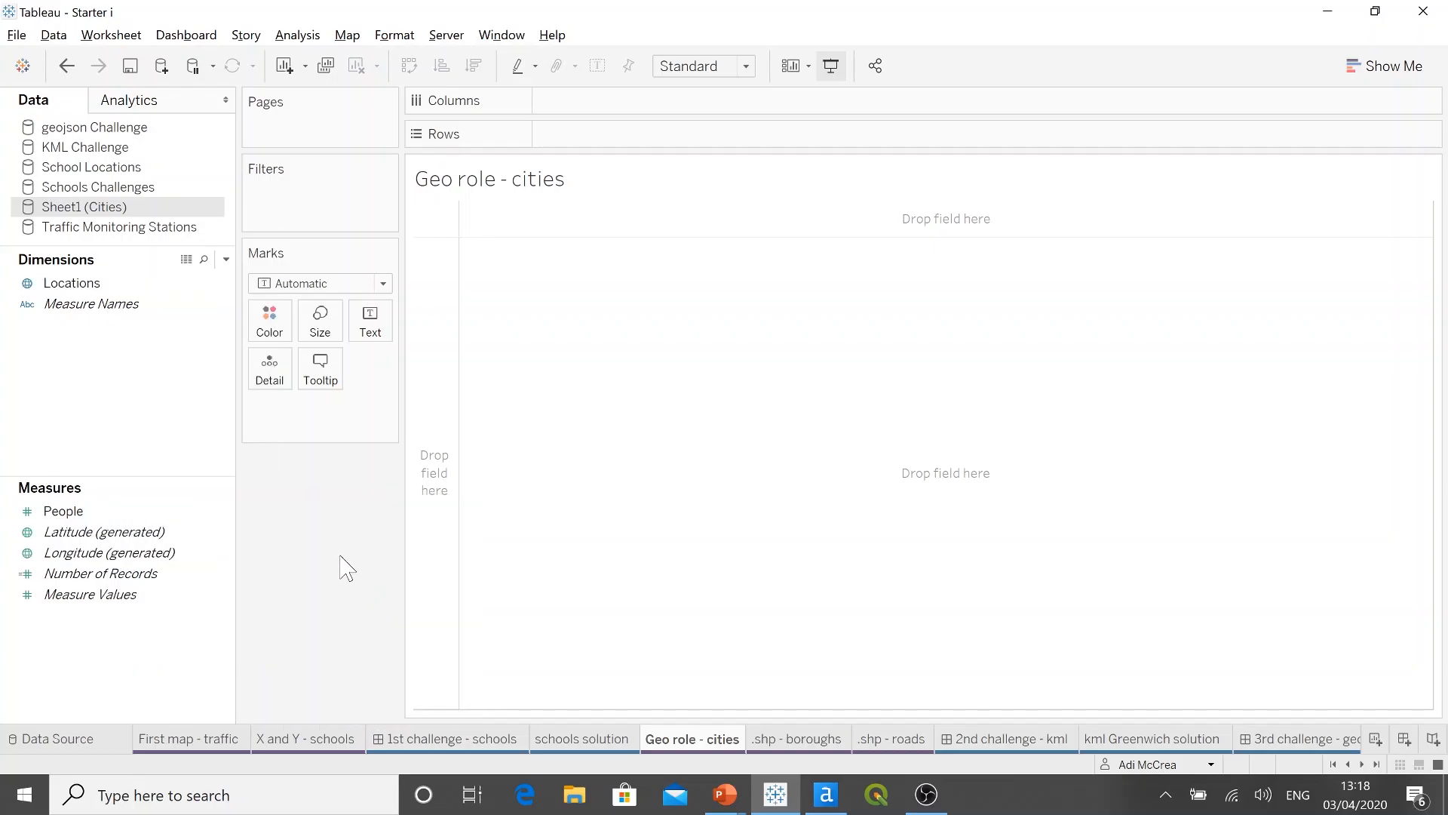
click(205, 536)
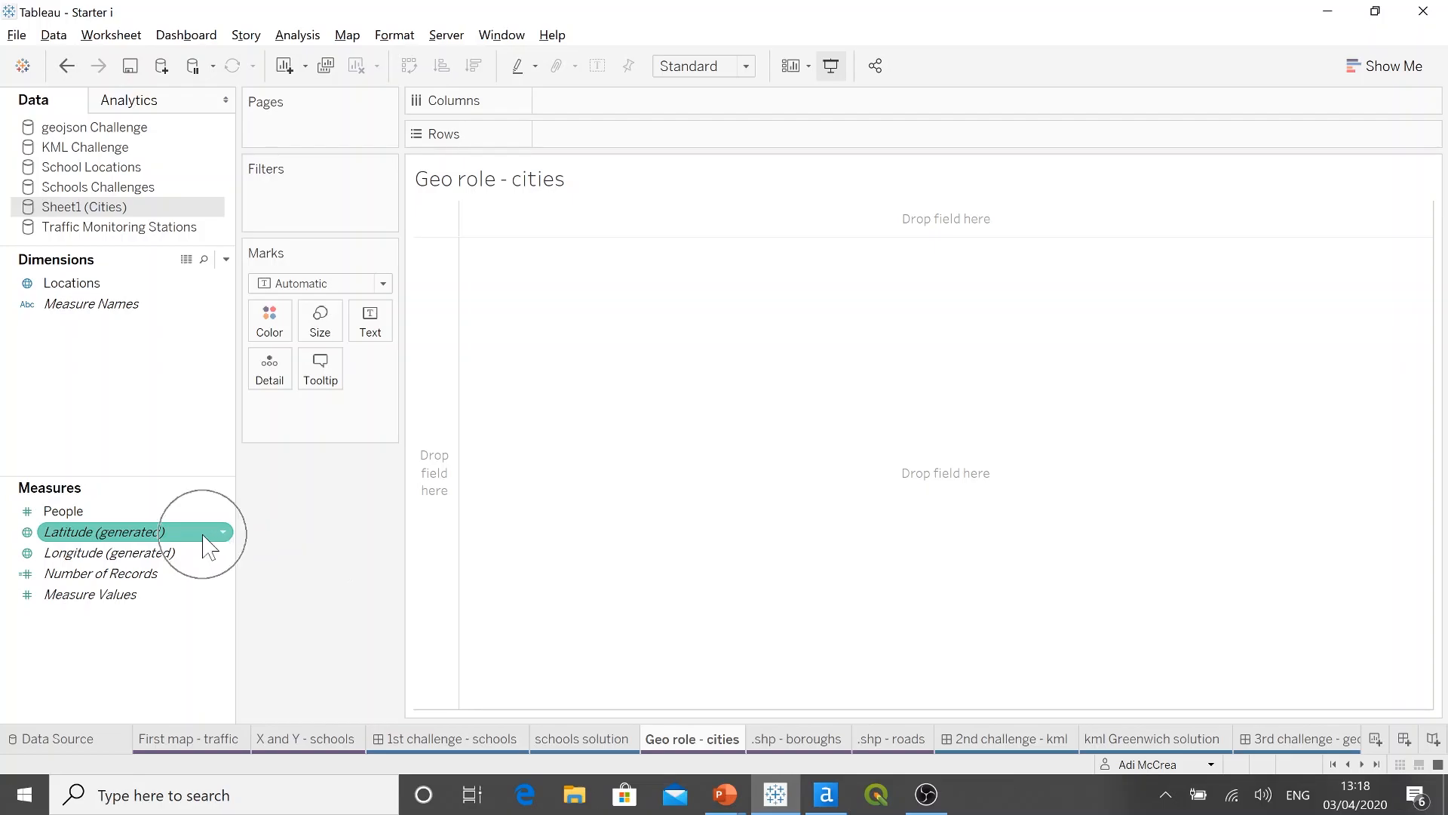
click(285, 550)
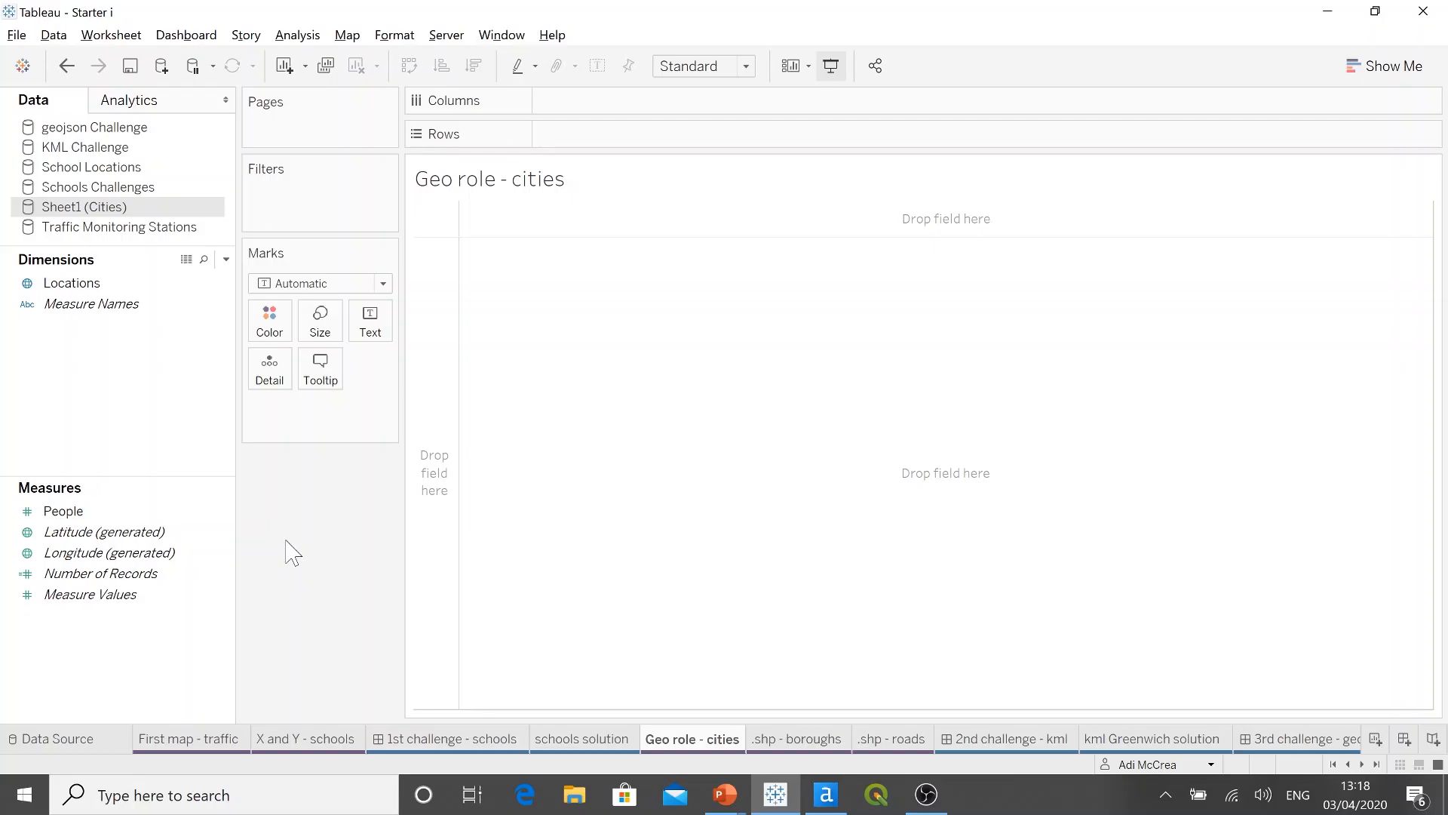
Step: Map the cities by adding the Locations dimension to the Geo role - cities sheet
click(143, 309)
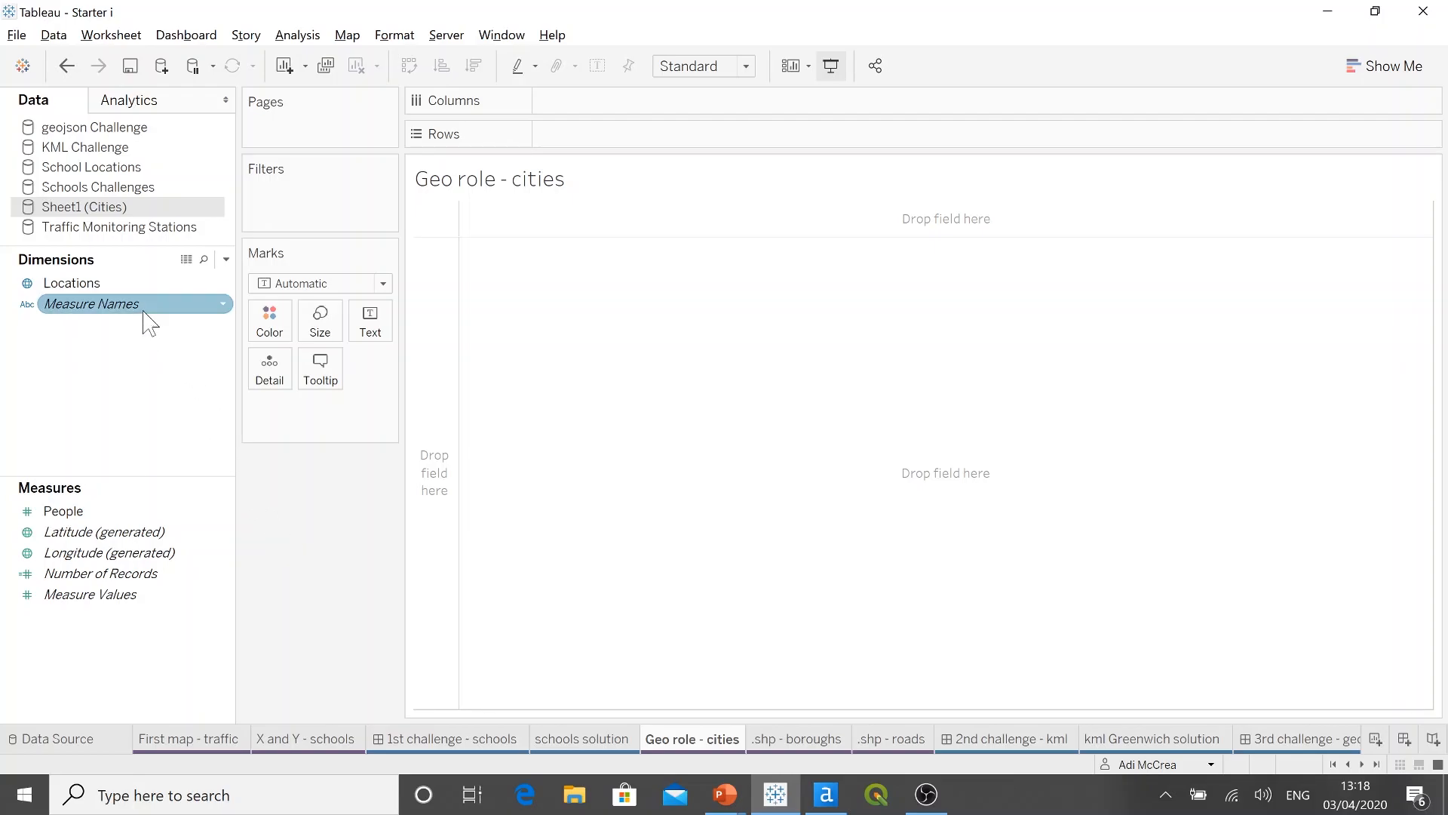
click(113, 286)
double_click(113, 284)
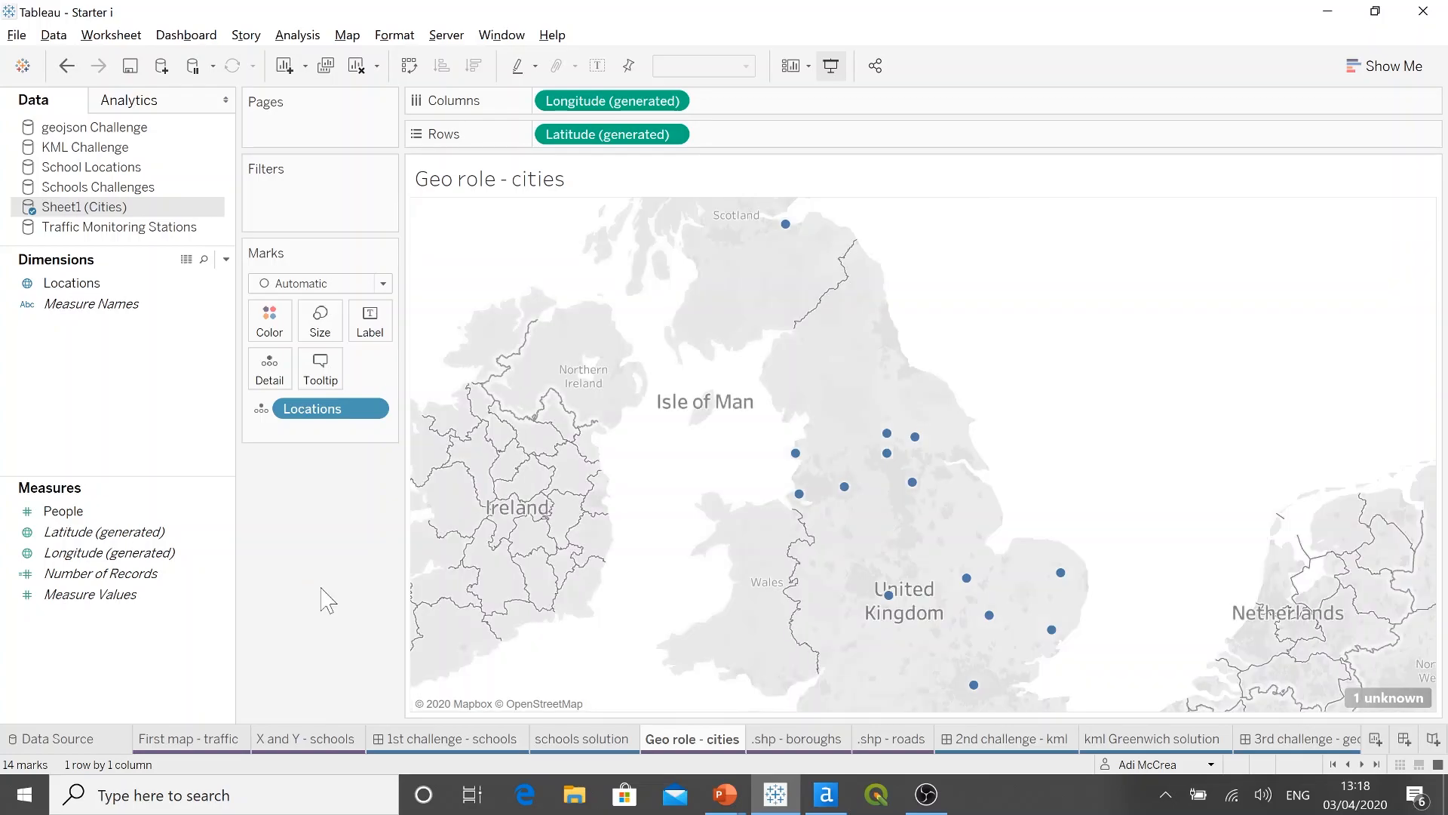
Step: Colour the city marks on the map red
click(269, 320)
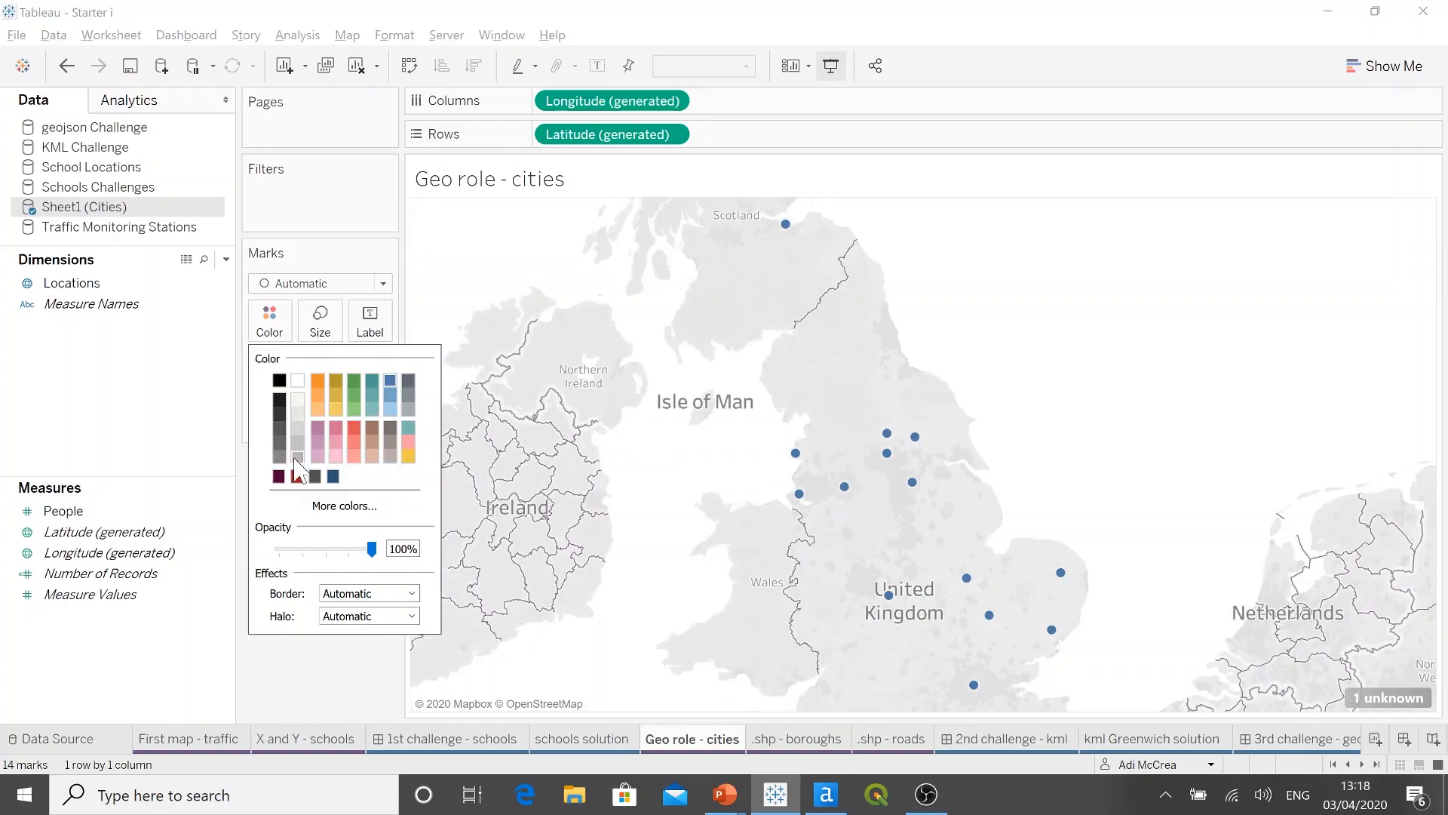
click(298, 476)
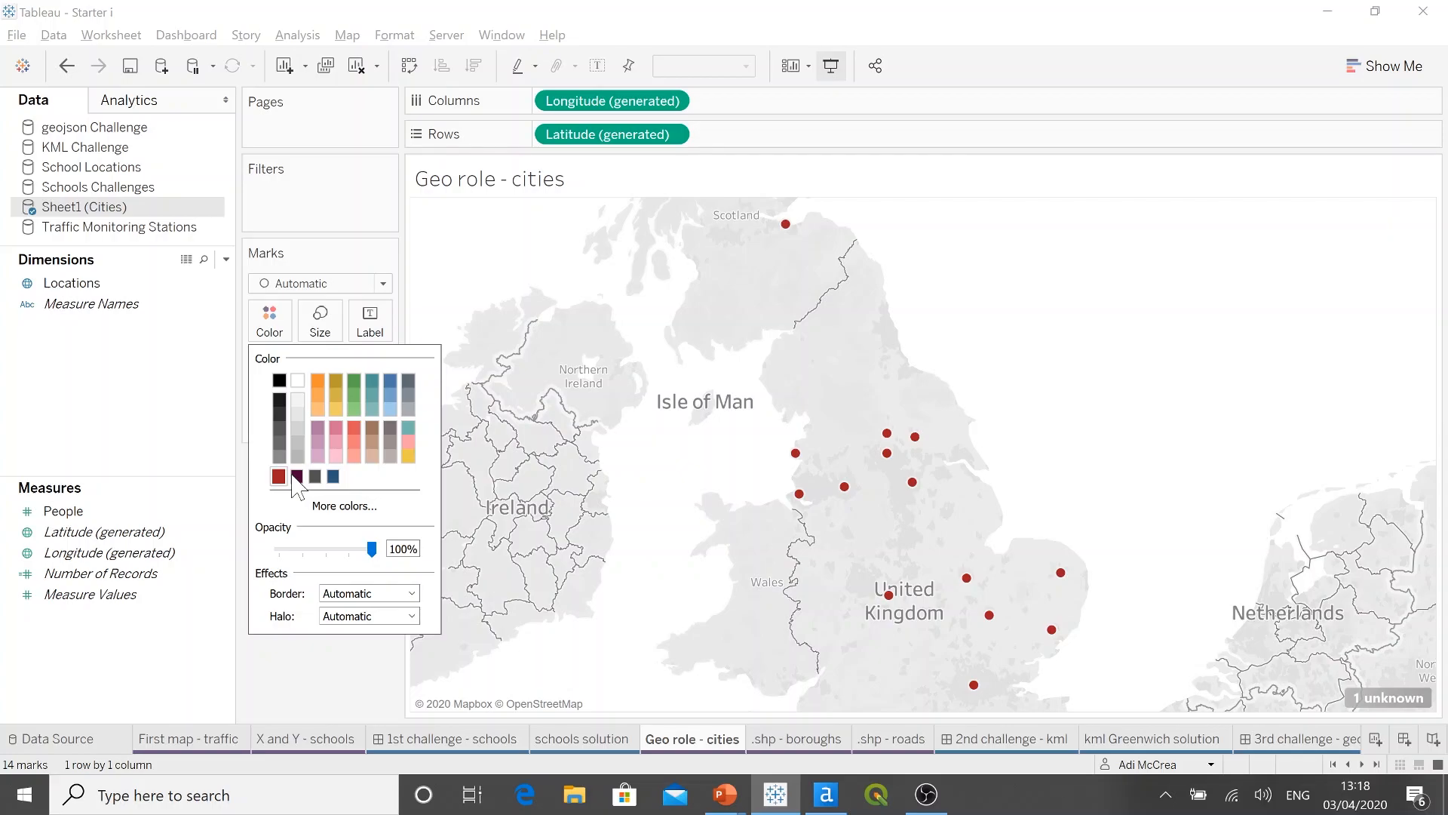
click(336, 674)
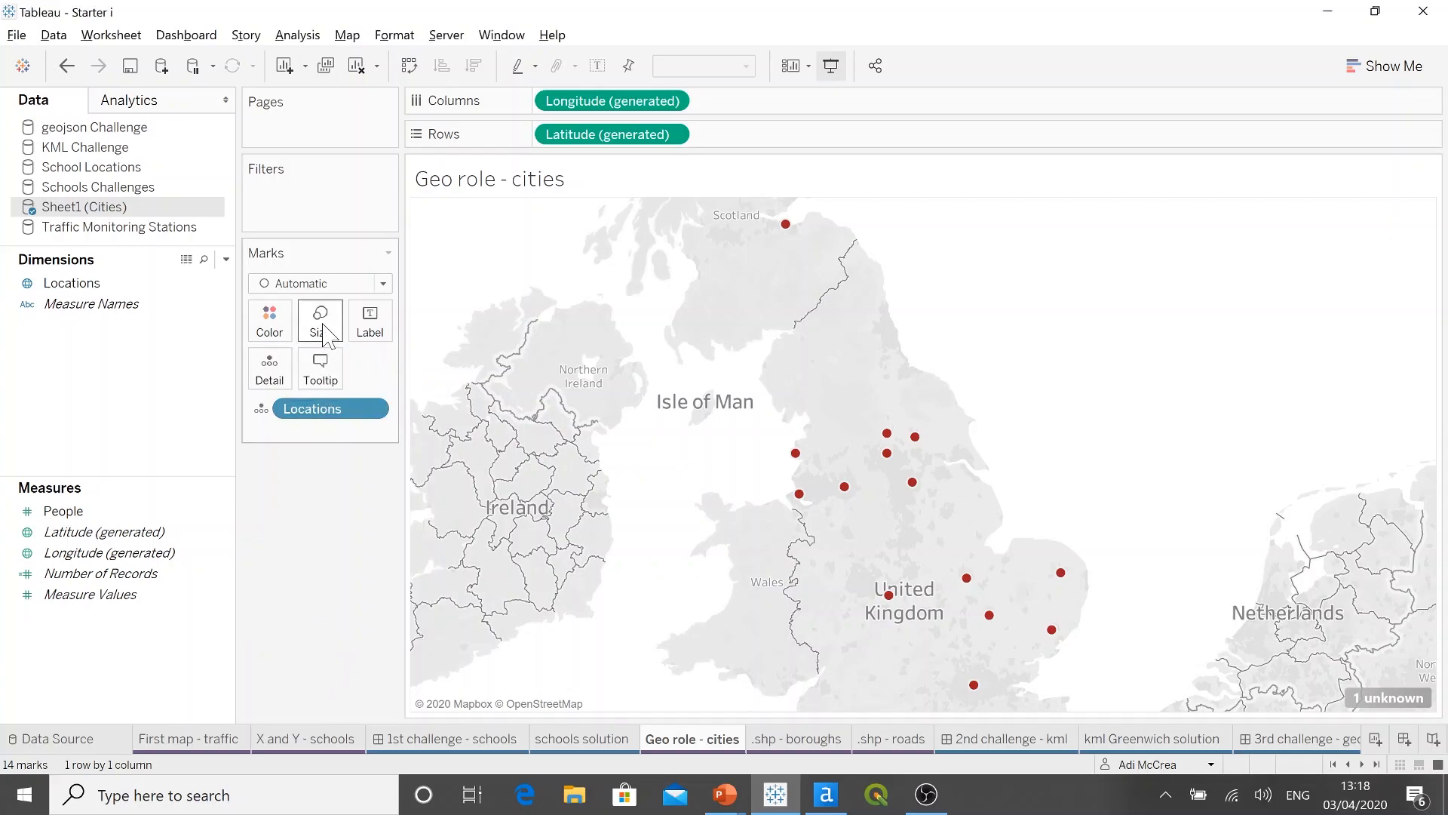
Step: Adjust the size of the city marks and label them with Locations
click(324, 332)
drag(350, 368, 375, 343)
click(341, 505)
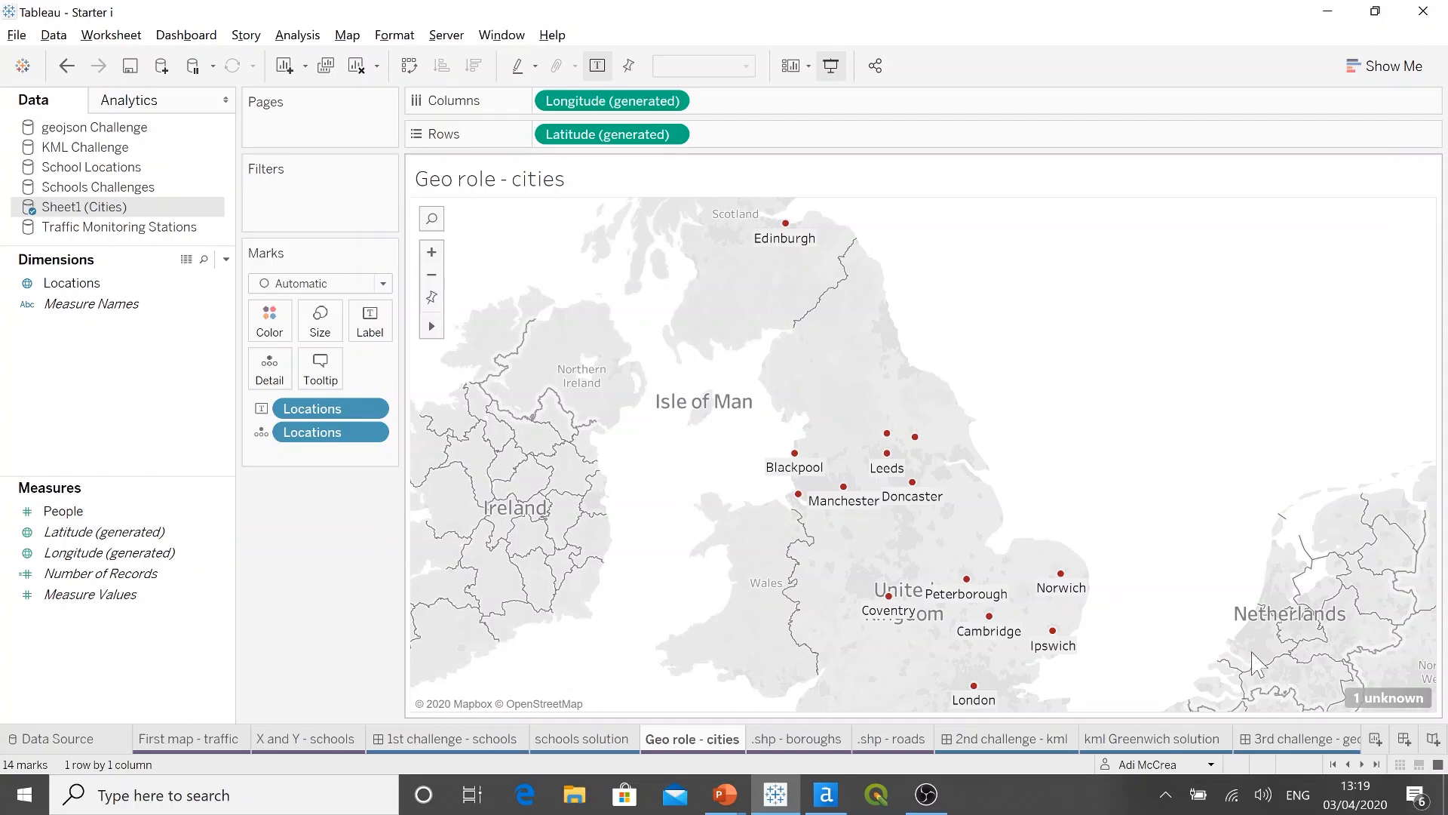
Step: Edit the unknown location on the cities map, matching Hull to Kingston upon Hull
click(1374, 699)
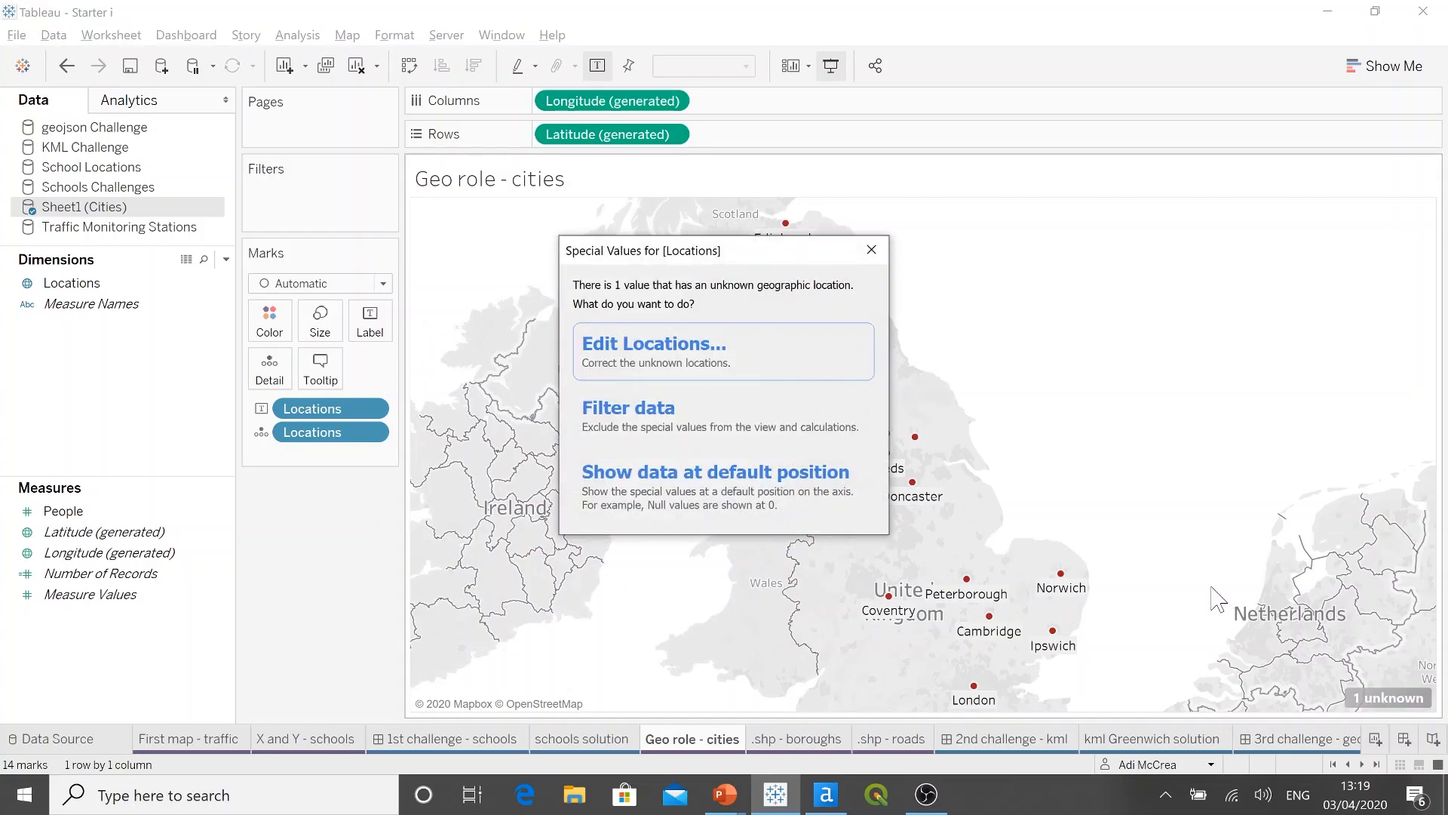
click(747, 359)
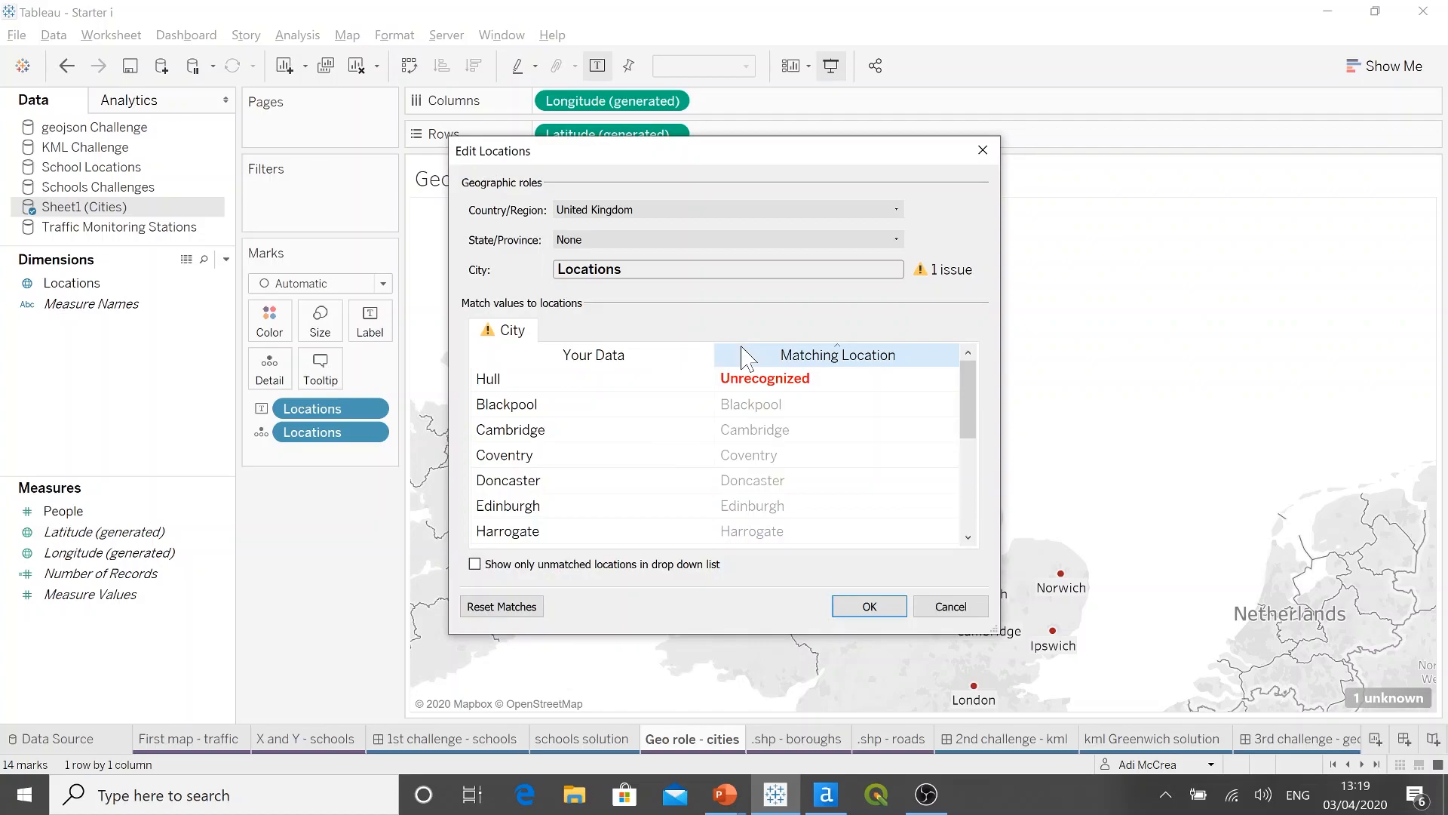
click(942, 211)
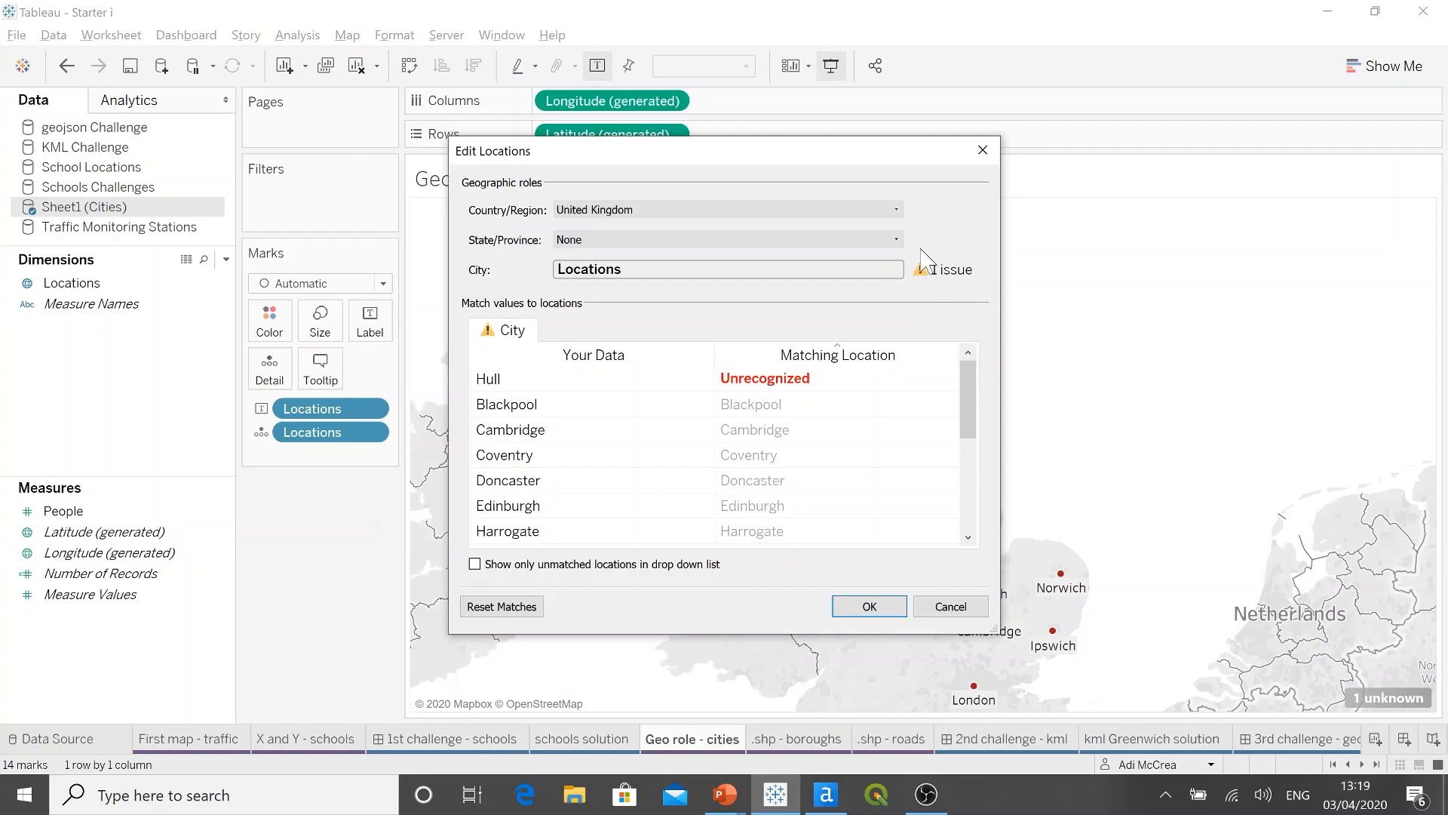
click(851, 388)
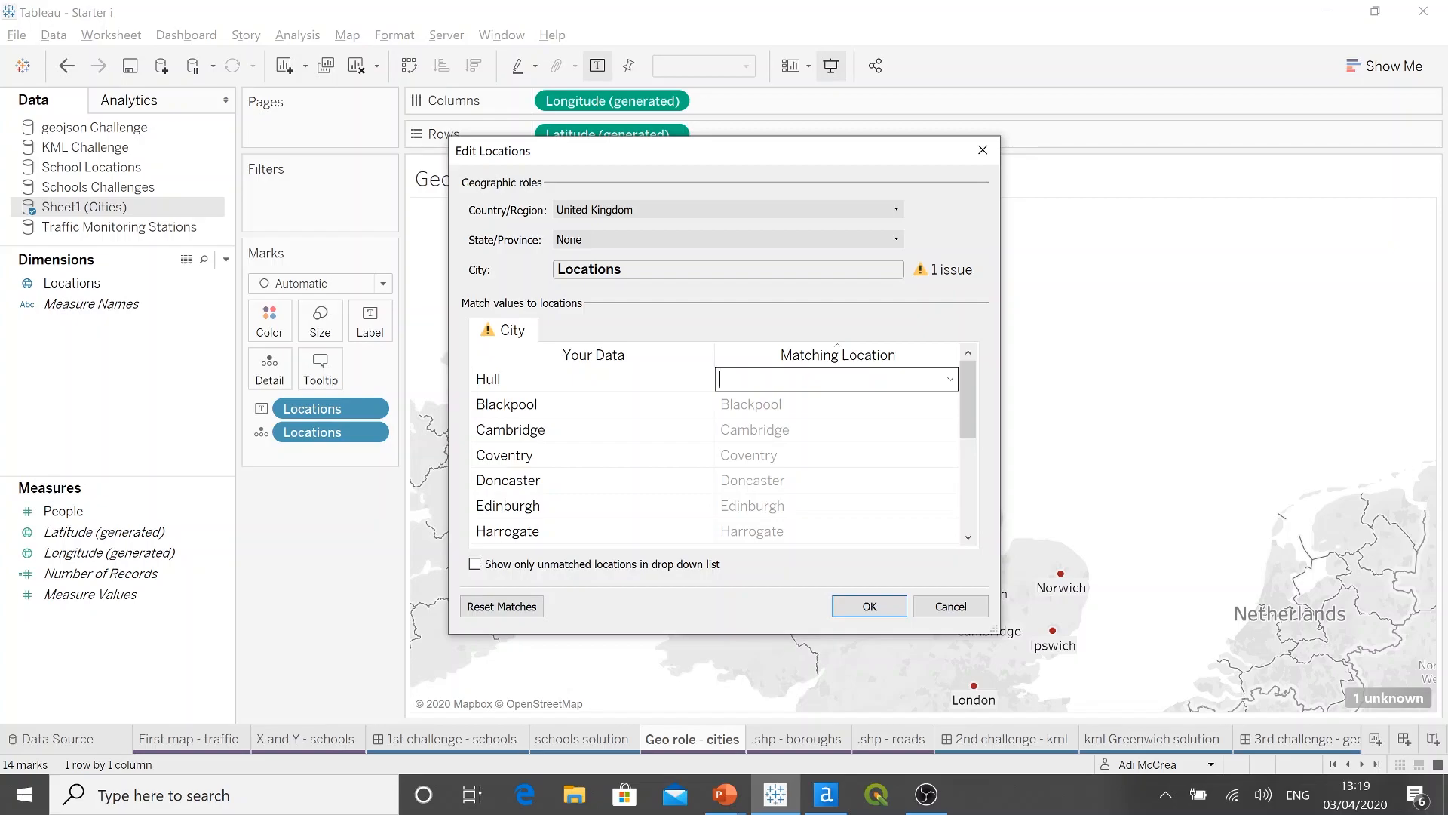
text(hull)
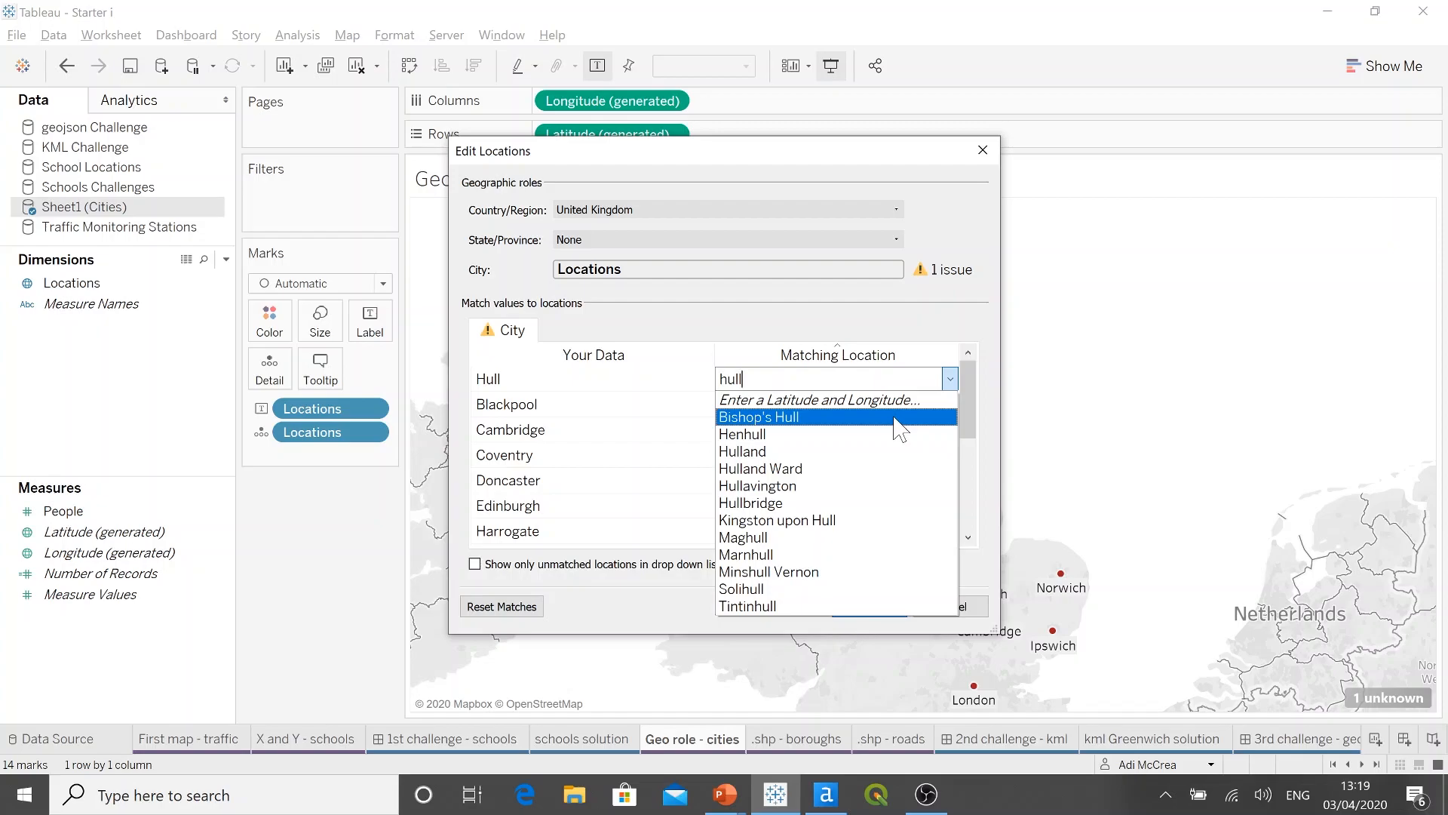
click(860, 522)
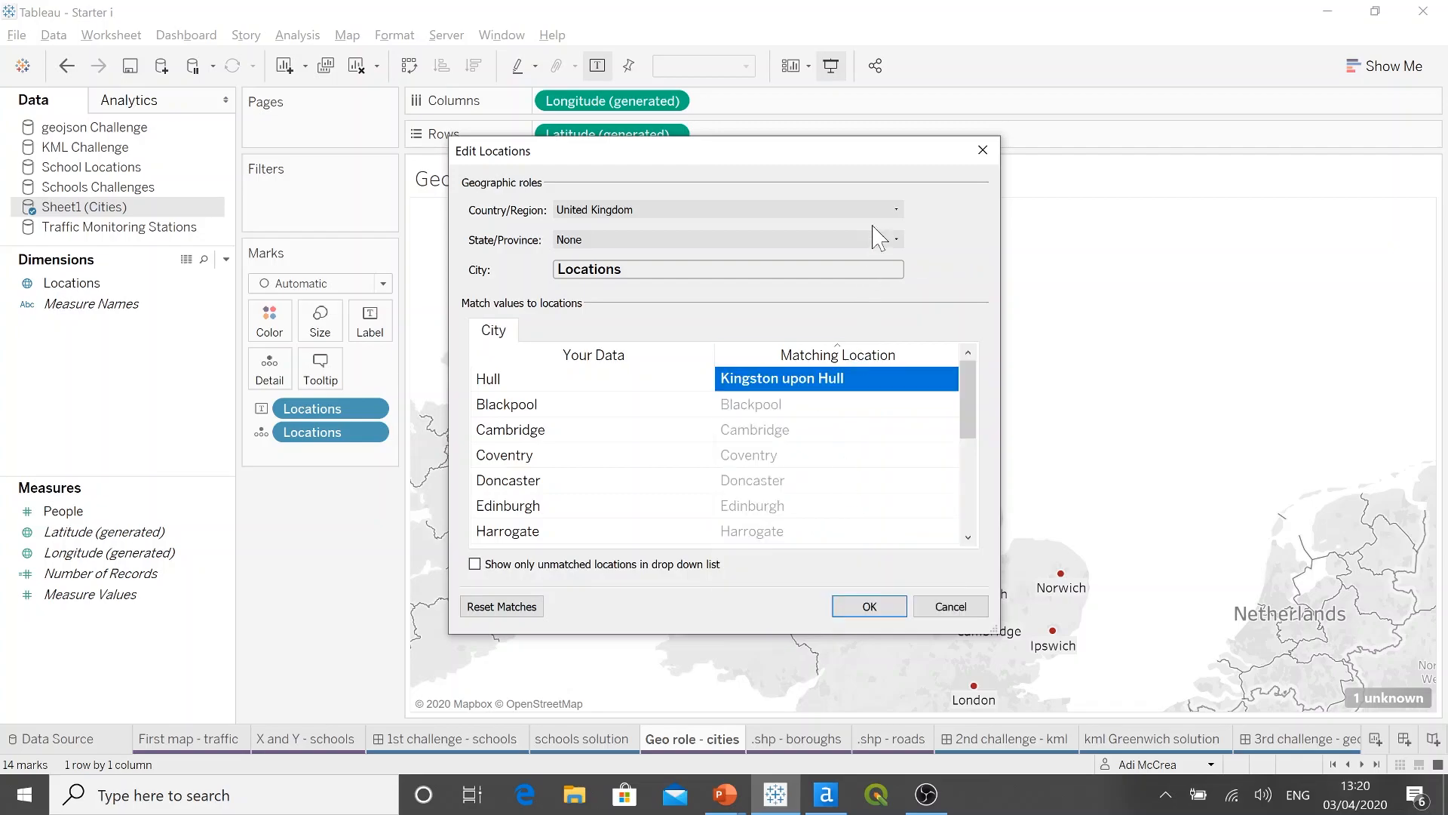
drag(890, 166, 463, 149)
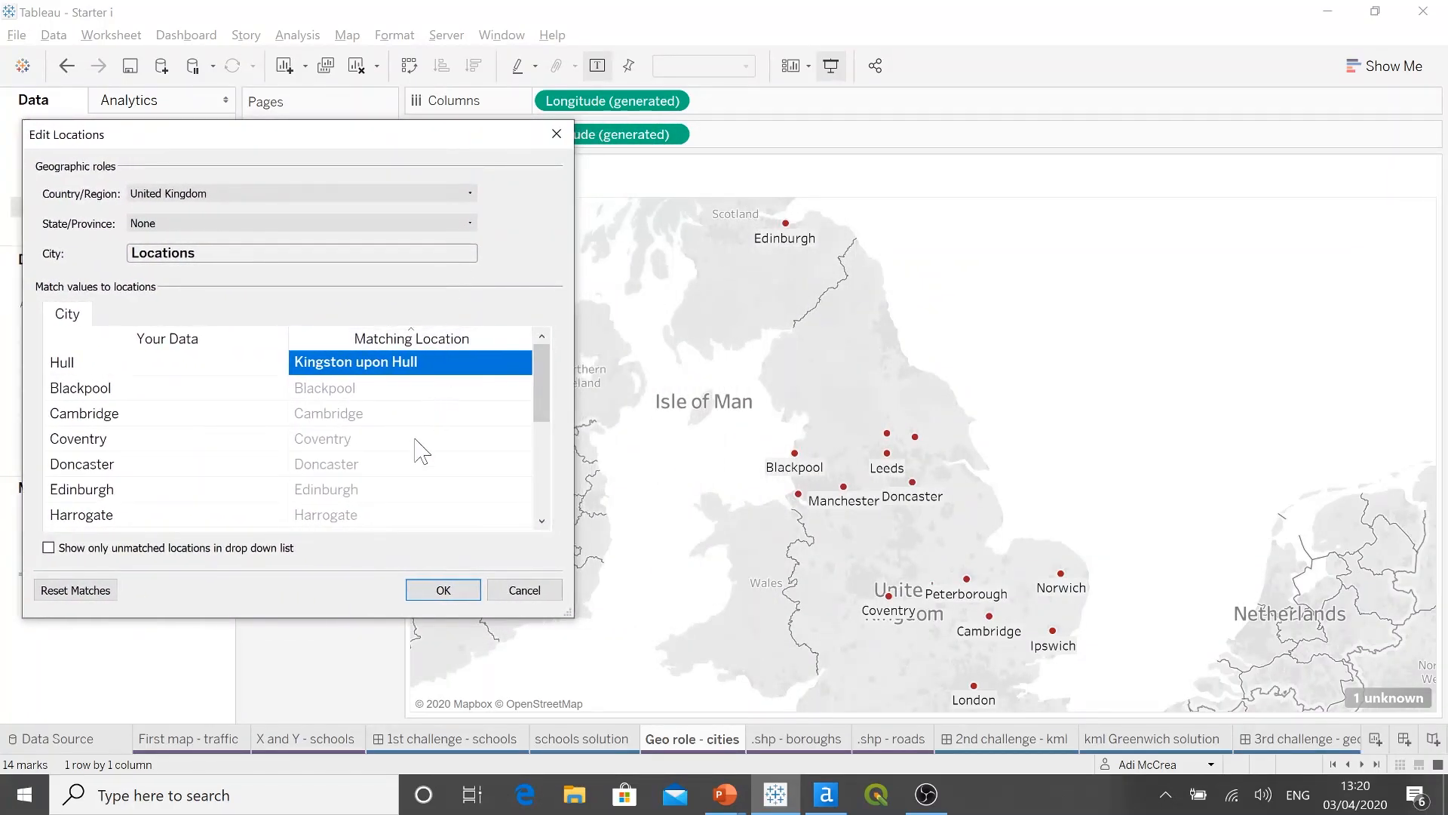
click(438, 591)
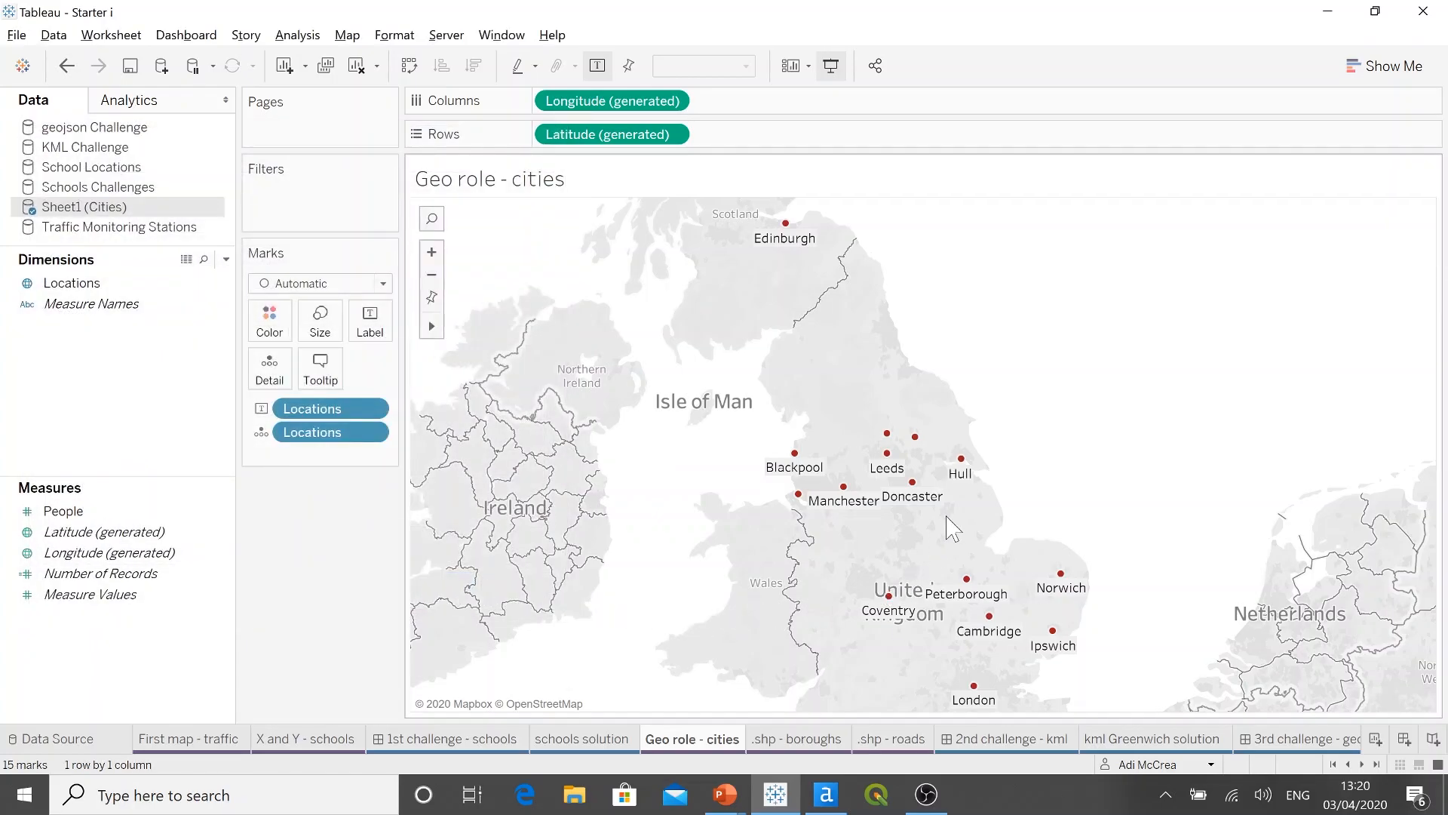
Step: From the .shp - boroughs sheet, connect to the spatial file London_Borough_Excluding_MHW.shp in the LDN Shapes folder
mouse_move(974, 475)
key(ctrl)
click(811, 741)
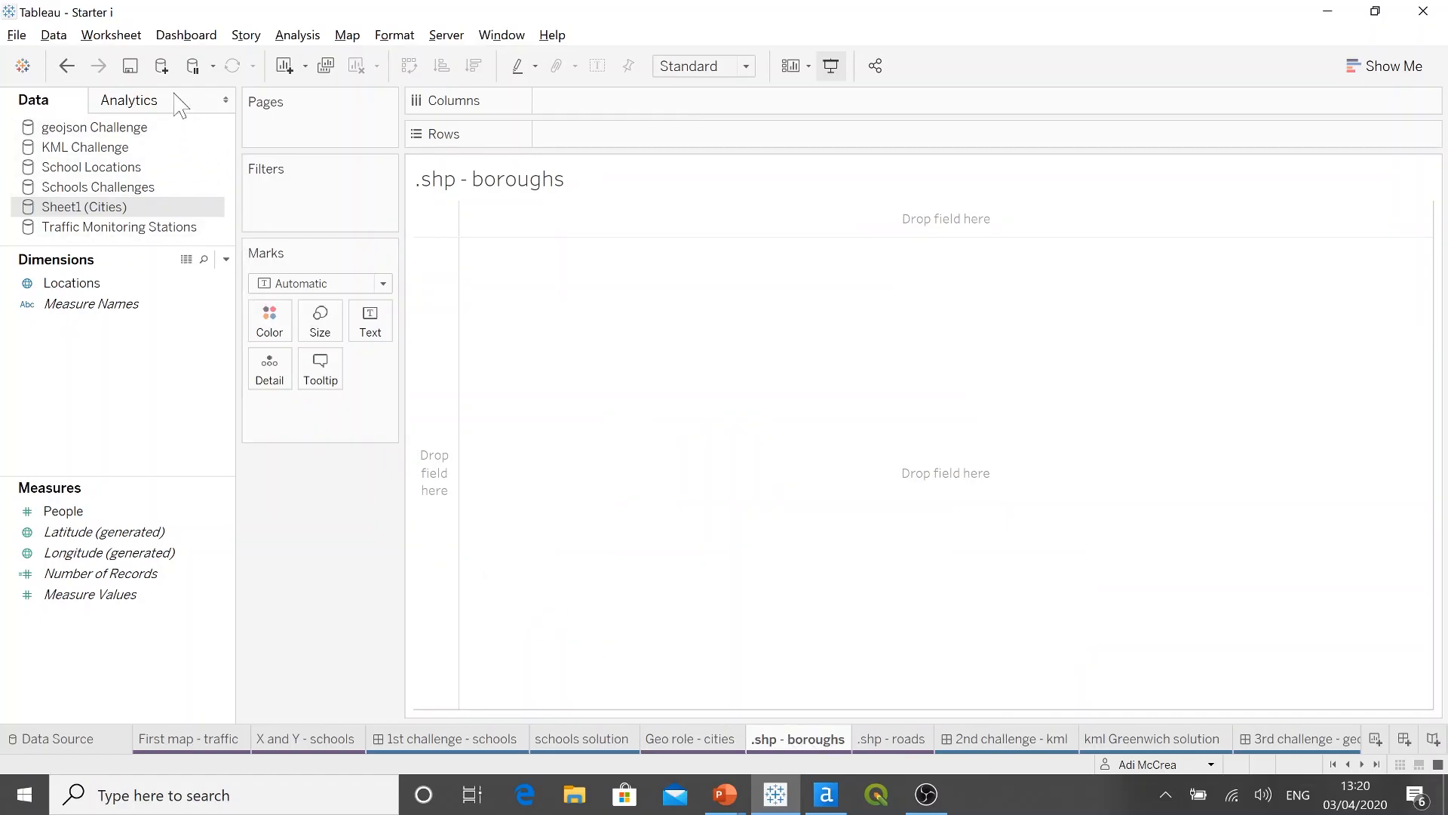
click(162, 66)
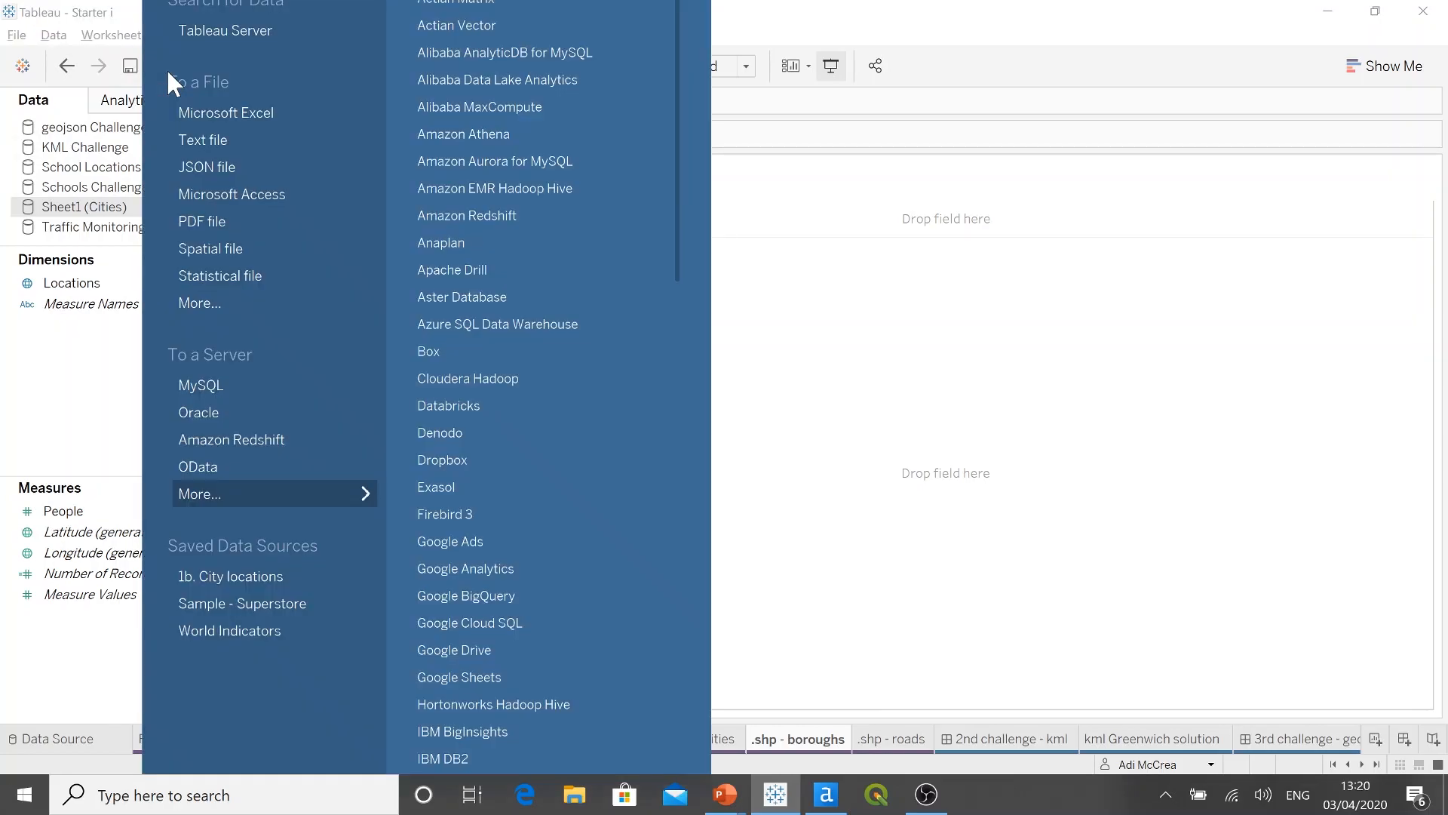
click(265, 249)
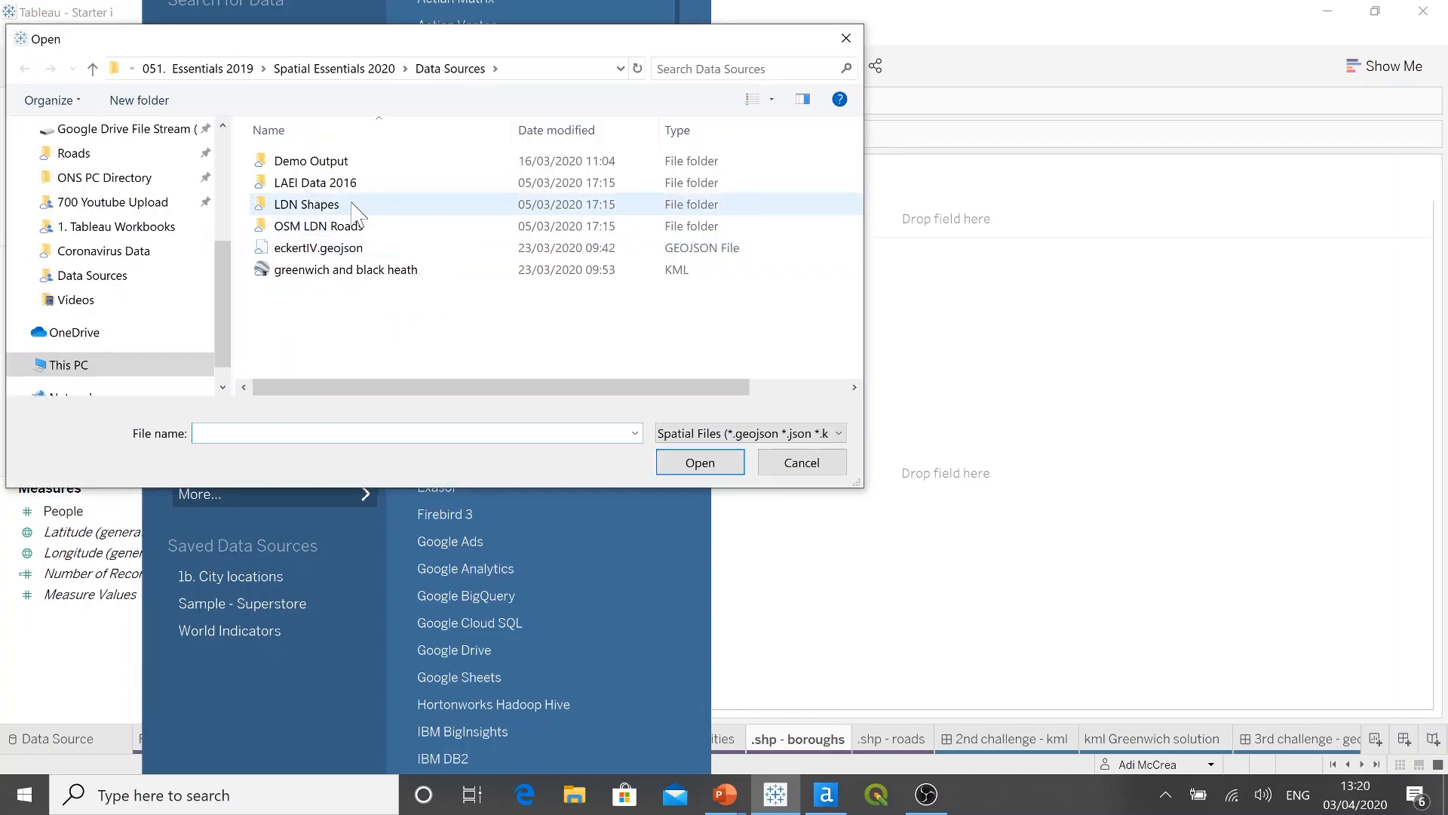
double_click(306, 205)
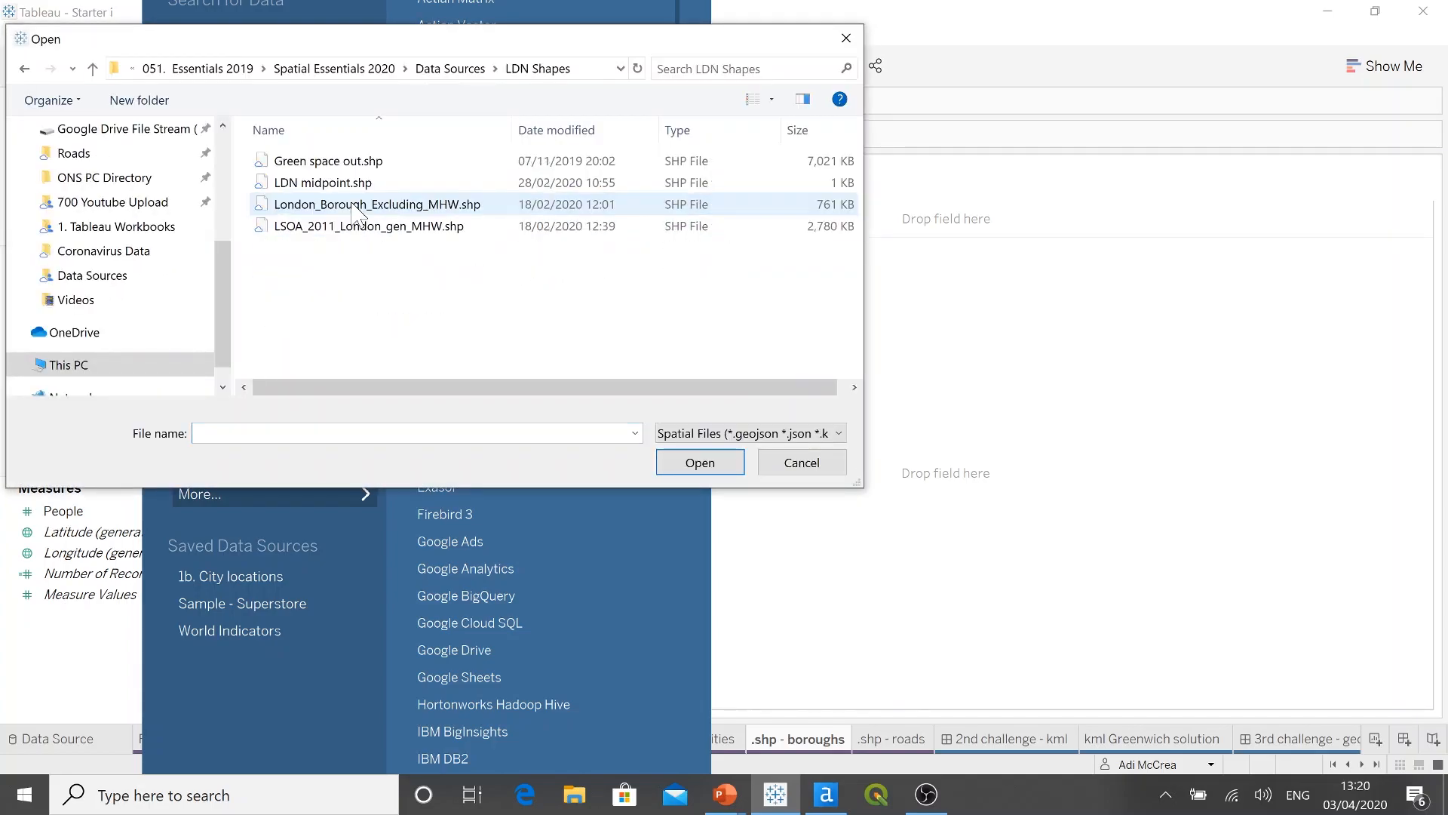
click(356, 207)
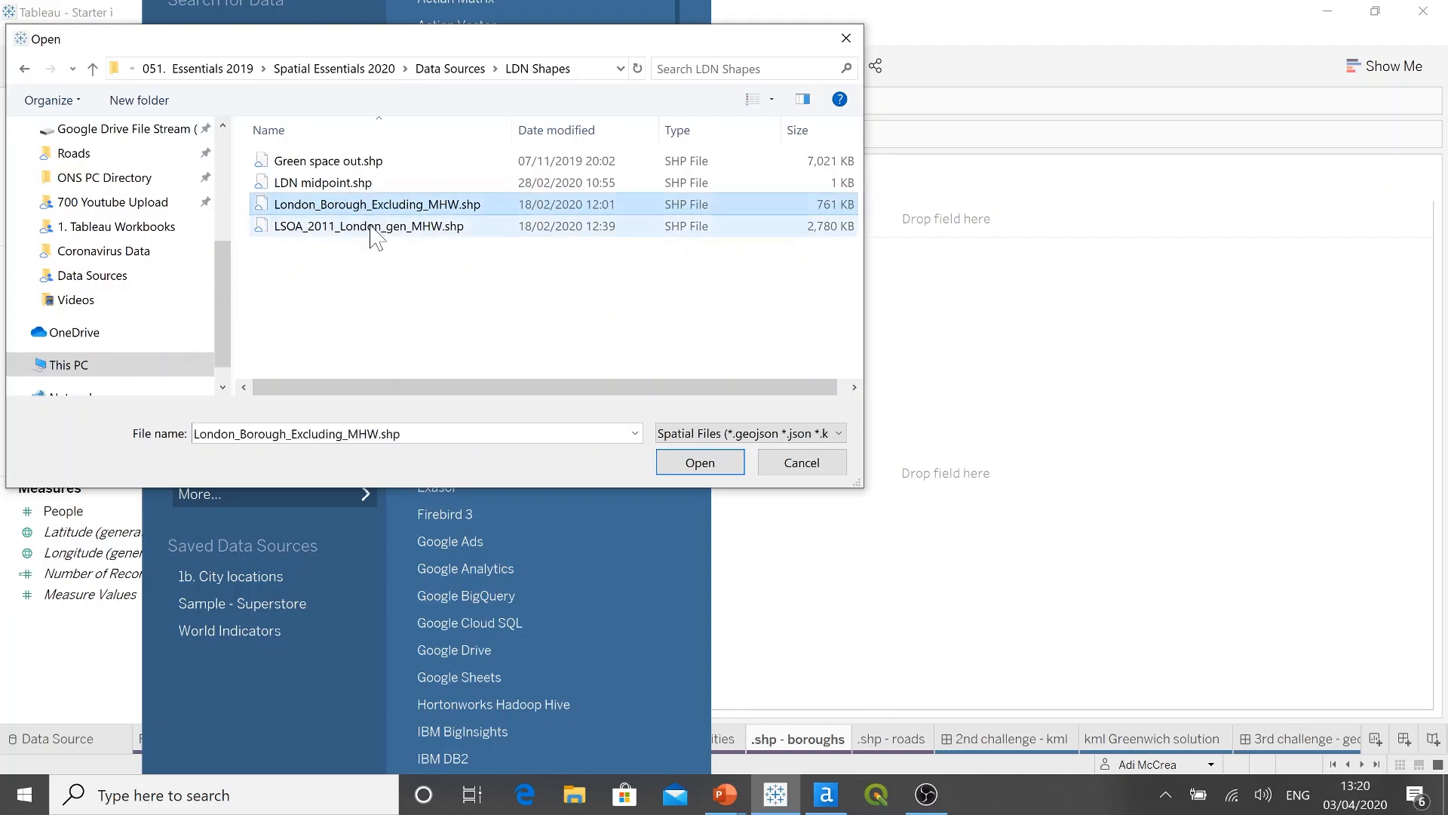
click(701, 463)
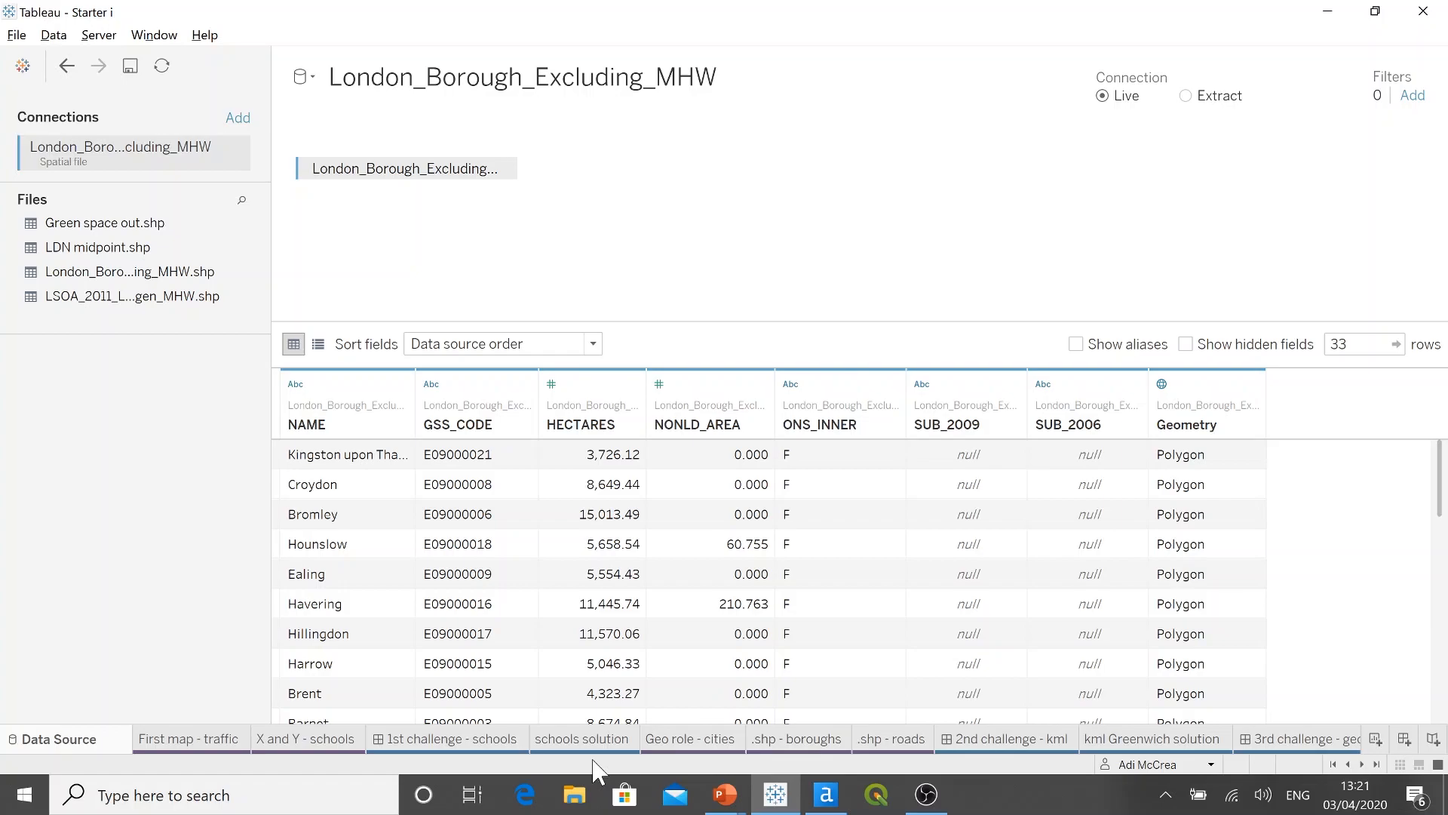
Step: Map the London boroughs by adding the Geometry measure to the .shp - boroughs sheet
click(788, 743)
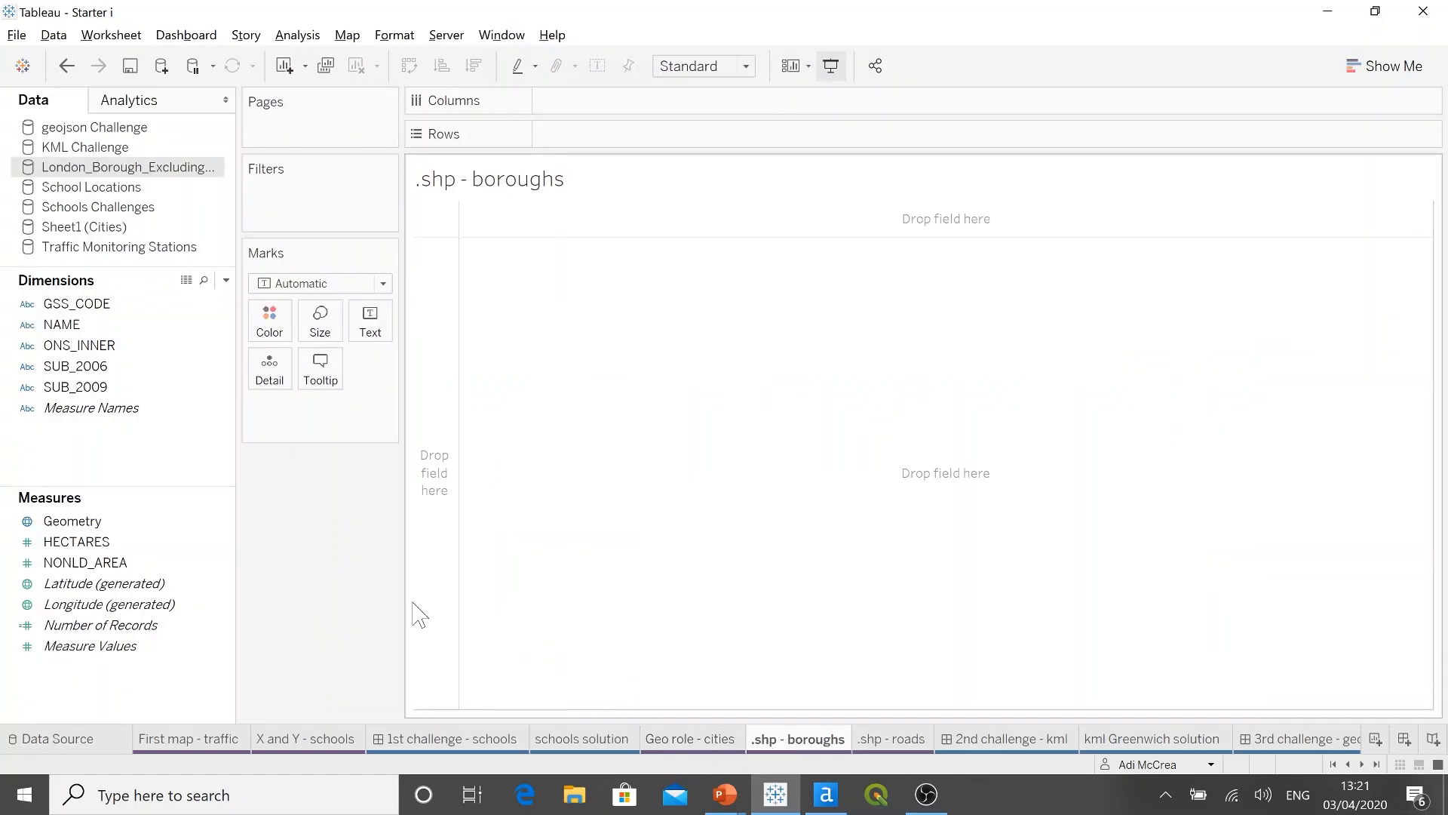
click(167, 521)
double_click(167, 521)
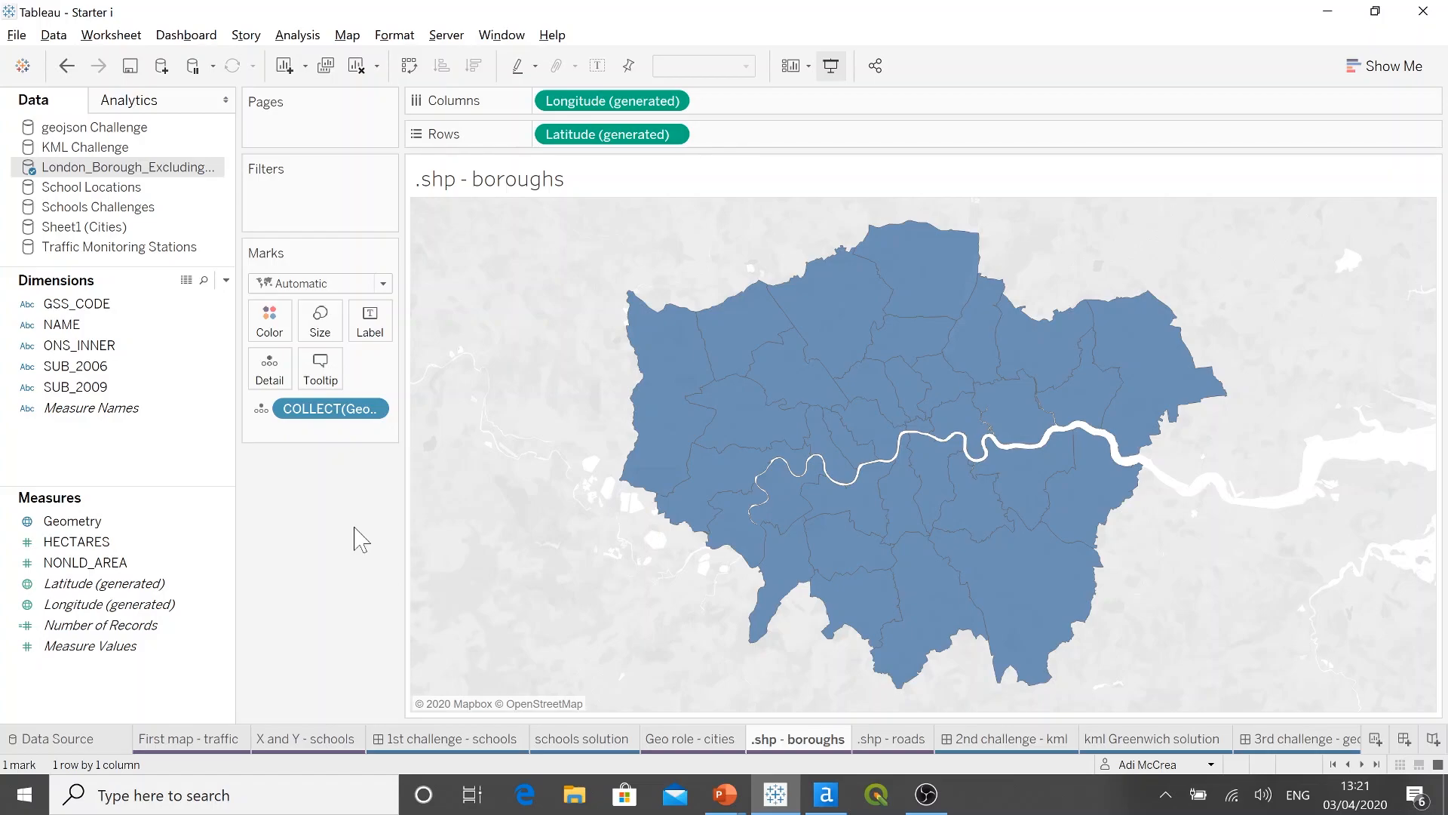
Step: Colour the borough polygons dark blue and give them white borders
click(270, 320)
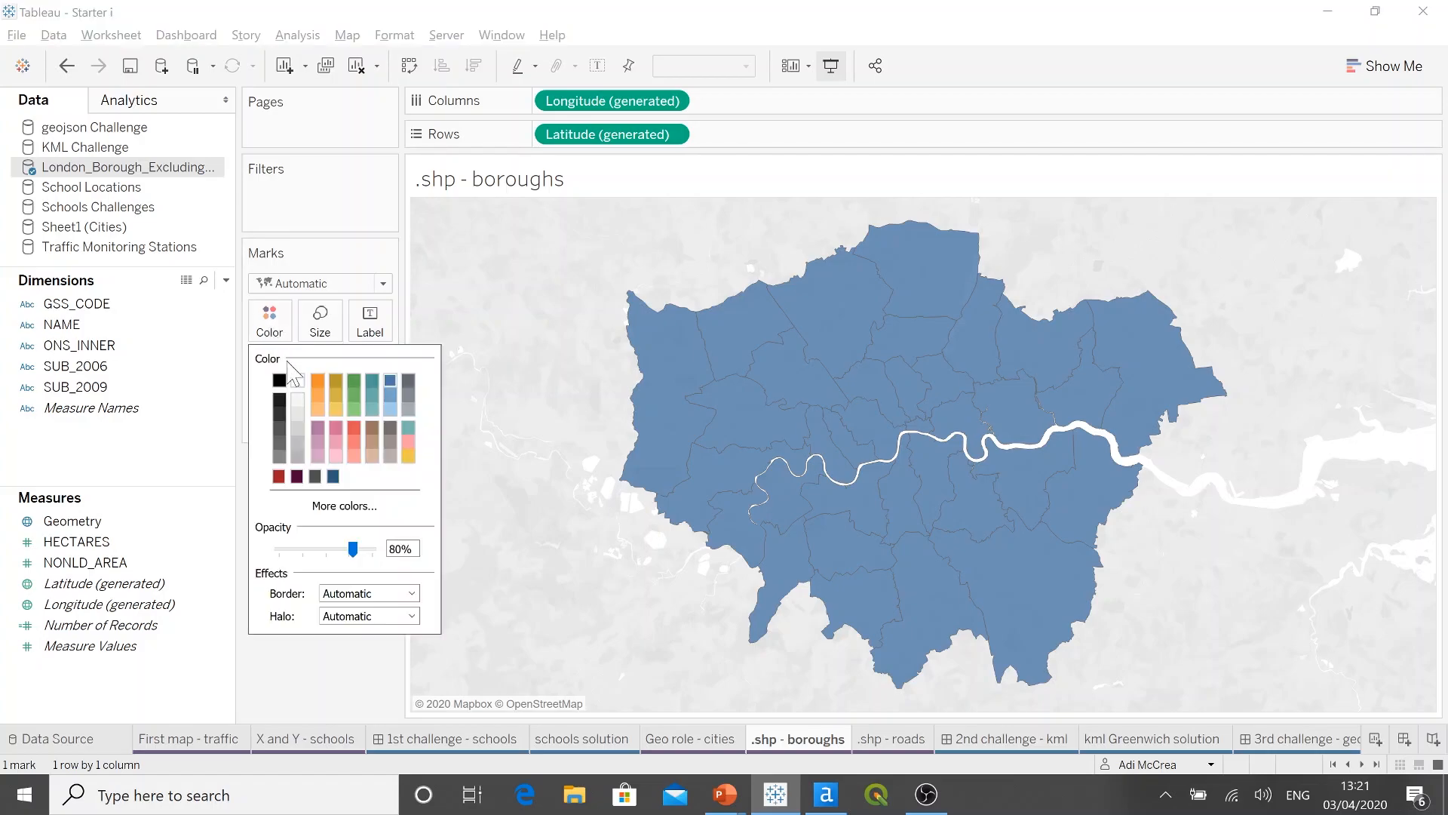
click(299, 381)
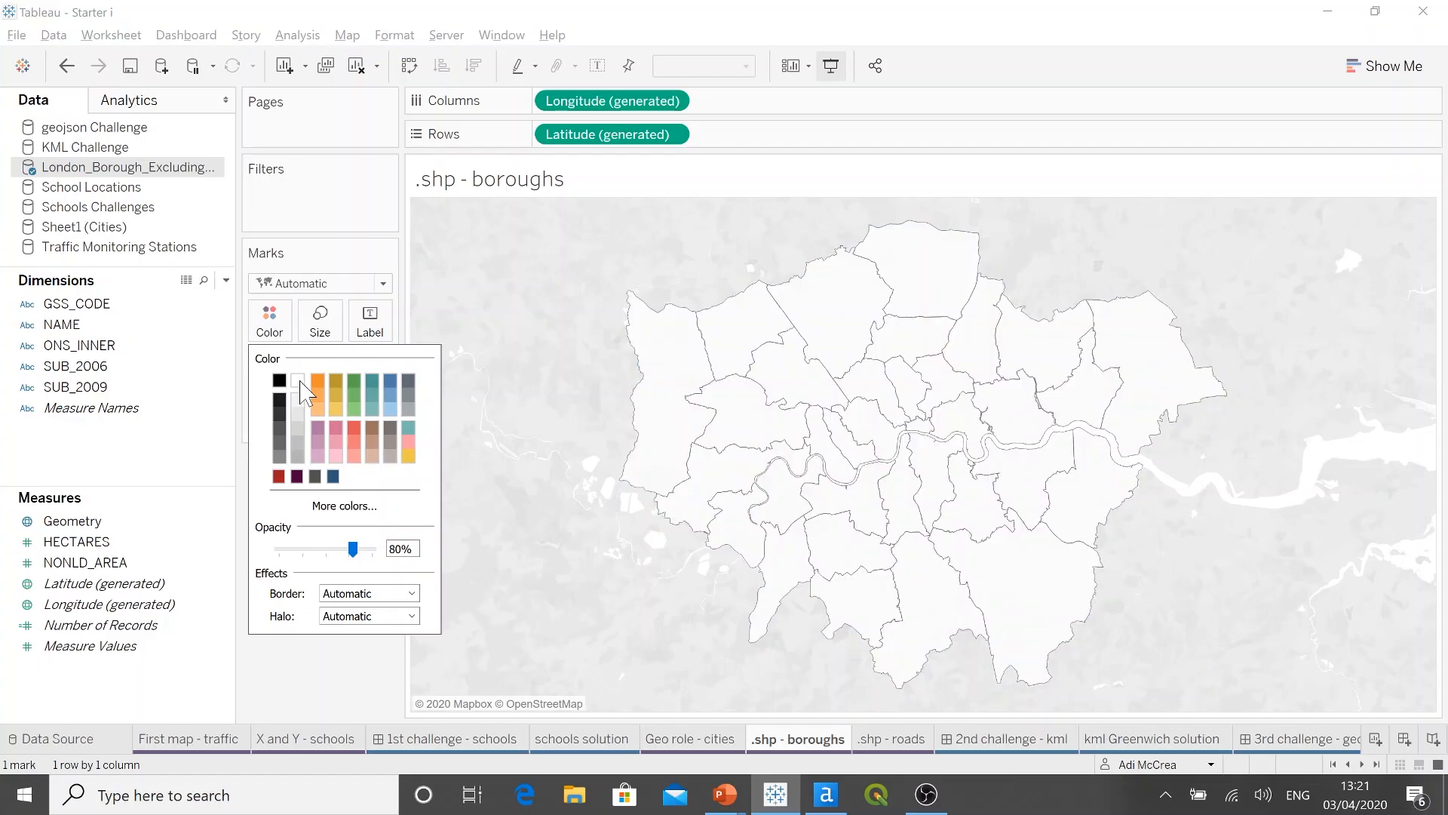
click(333, 476)
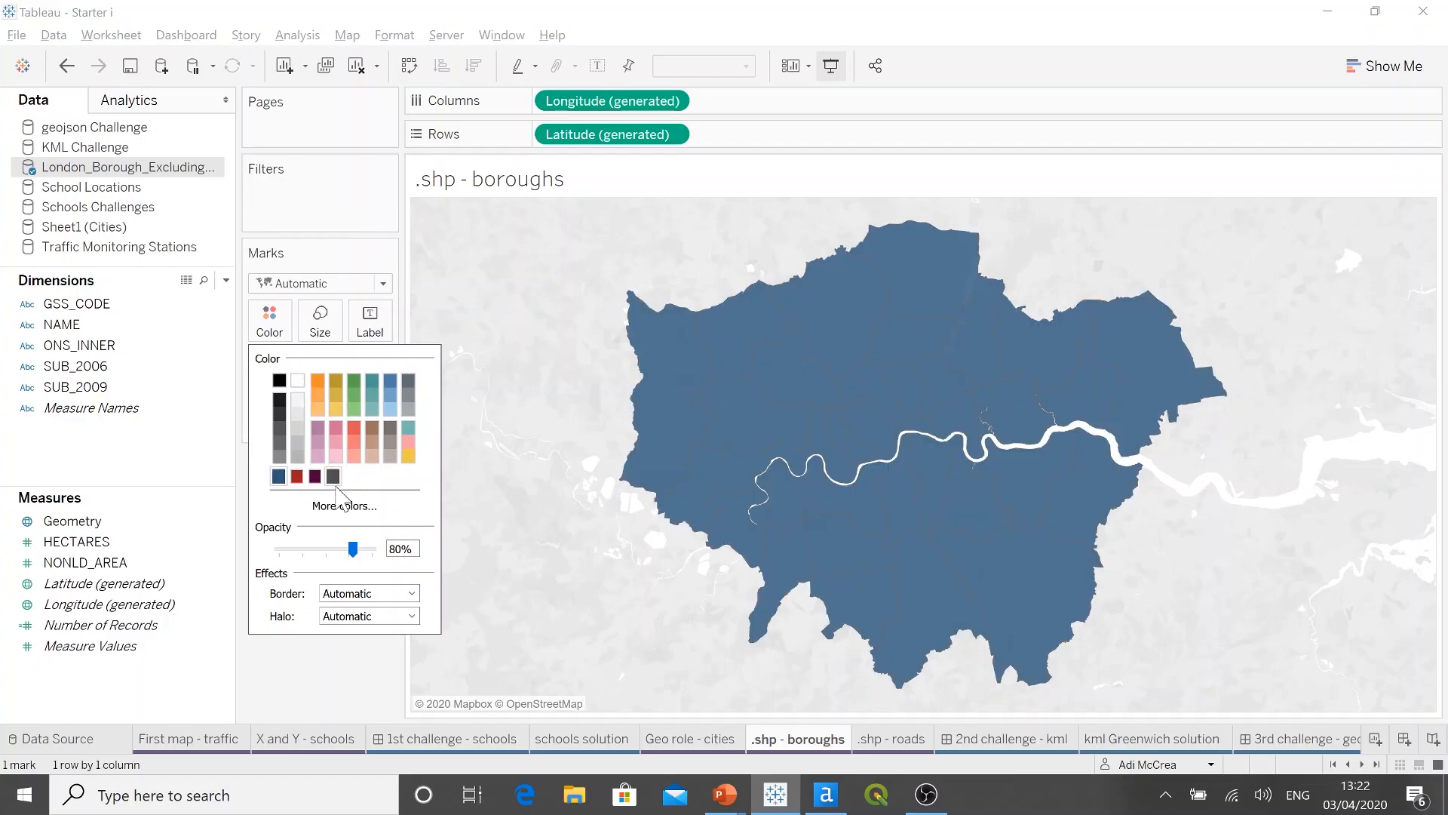
click(411, 594)
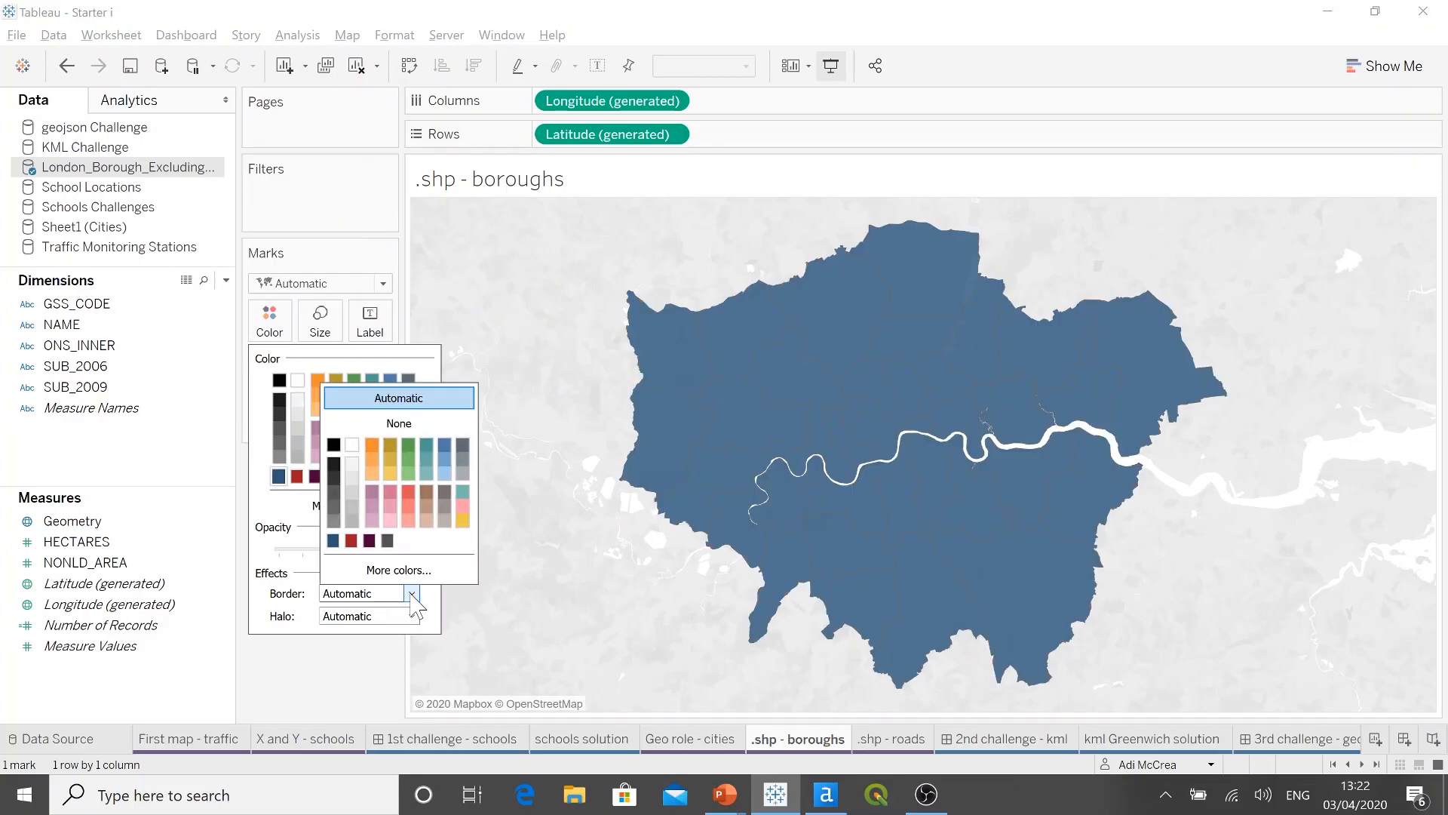
click(352, 445)
click(351, 657)
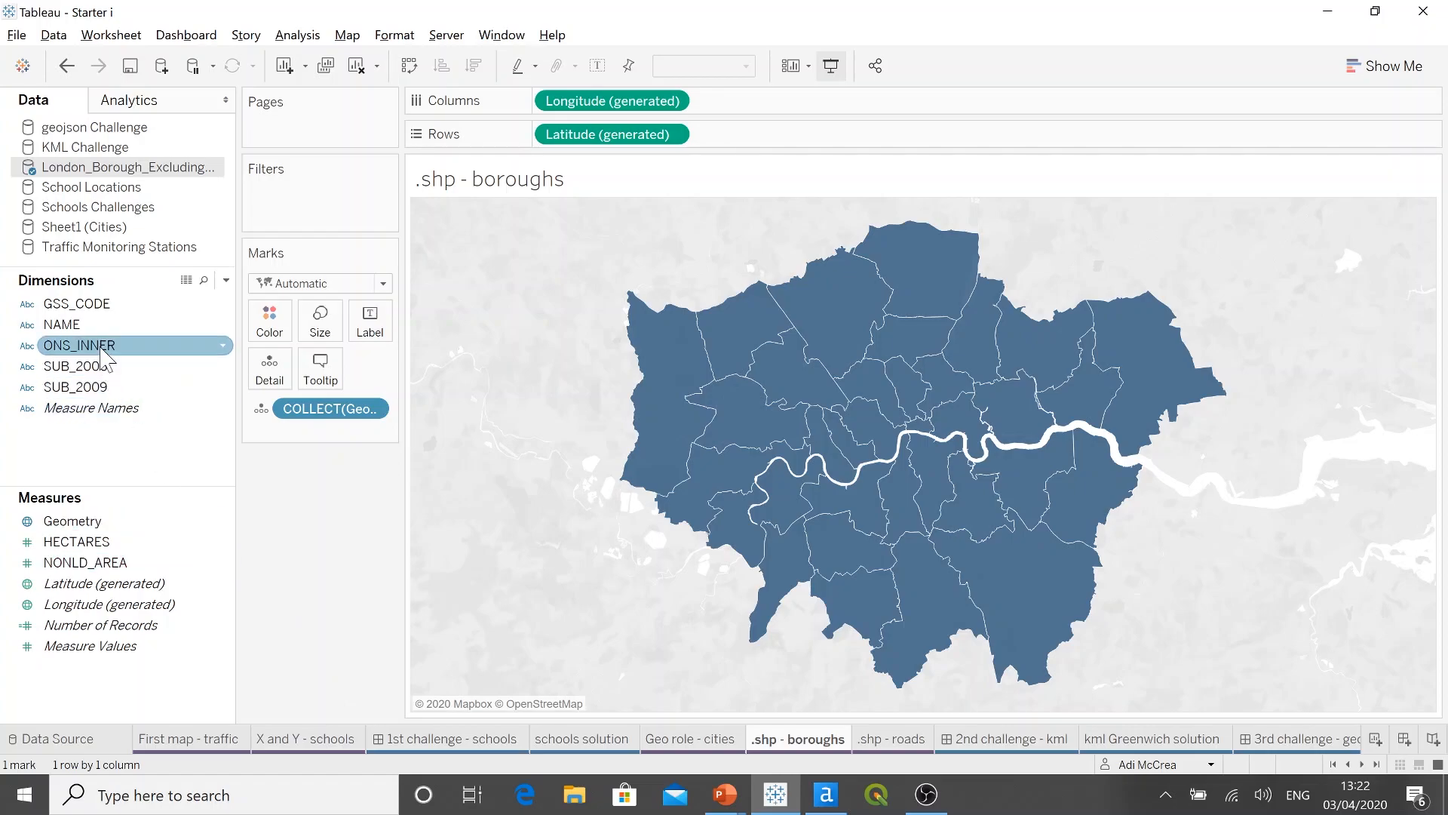
Step: Add the NAME dimension to the borough map's Detail so each borough is a separate mark
drag(104, 330, 275, 373)
drag(277, 375, 273, 377)
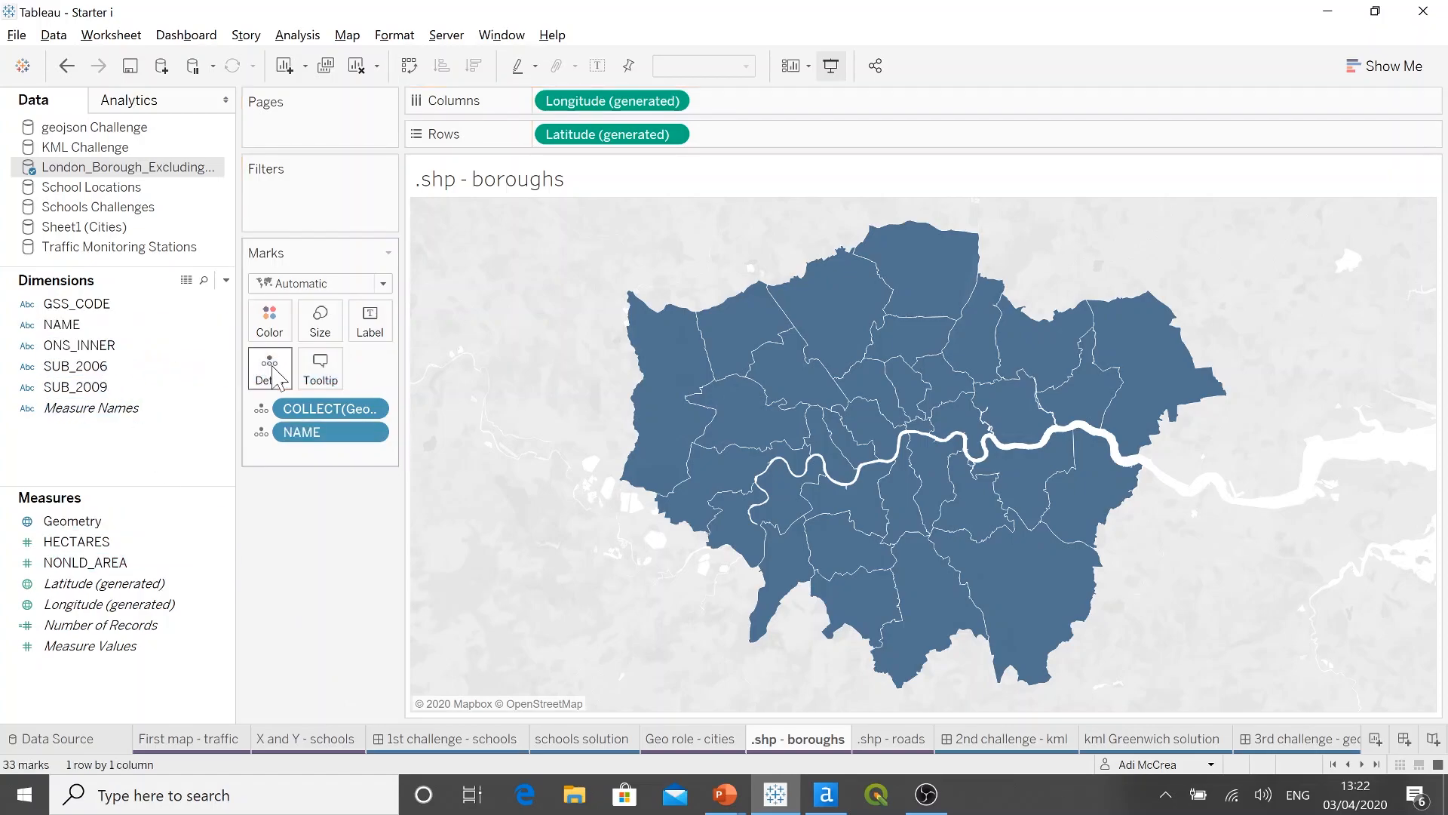
mouse_move(637, 411)
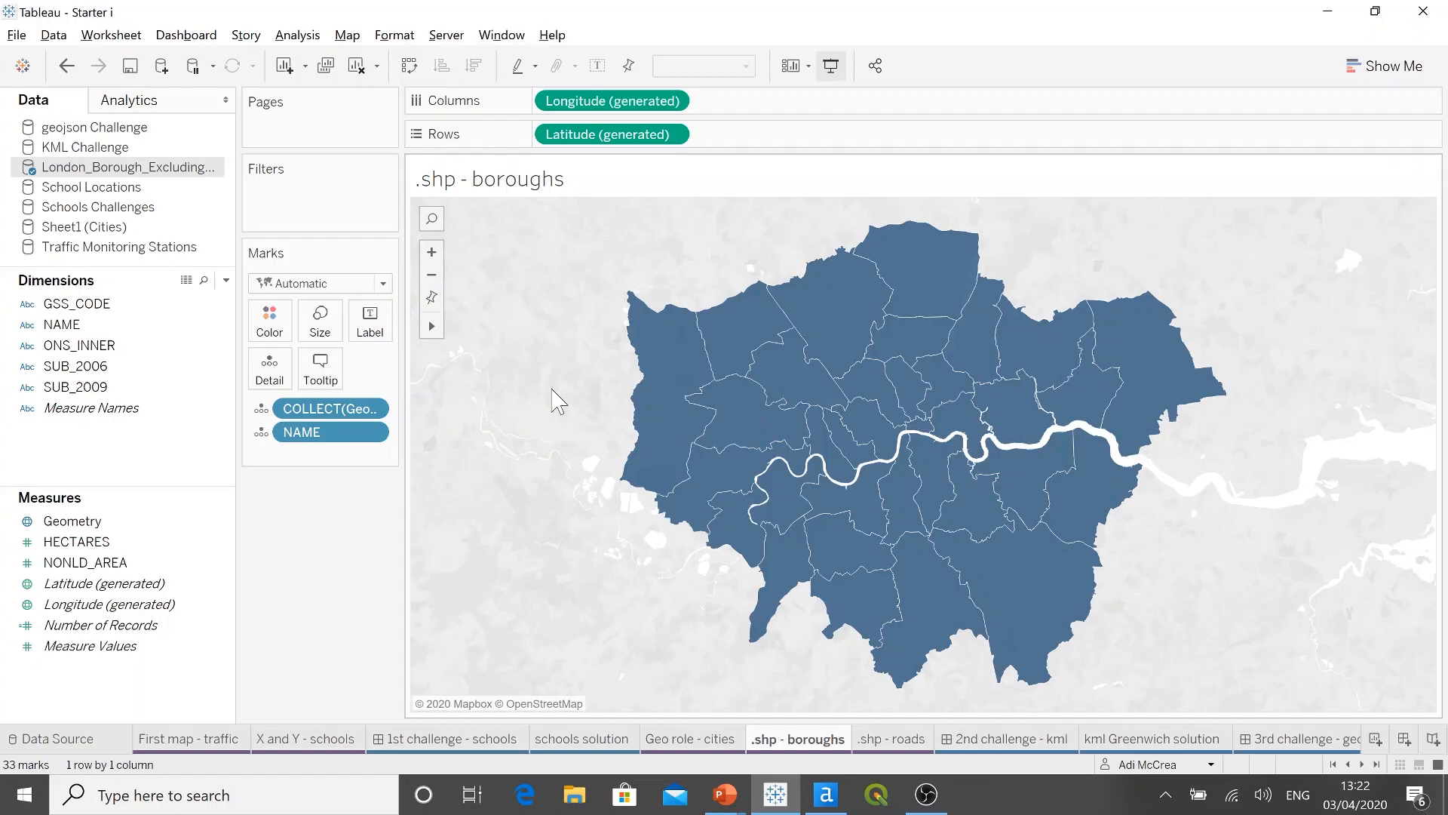
Step: From the .shp - roads sheet, connect to the spatial file TV_RoadLink.shp in the Roads data folder
click(891, 743)
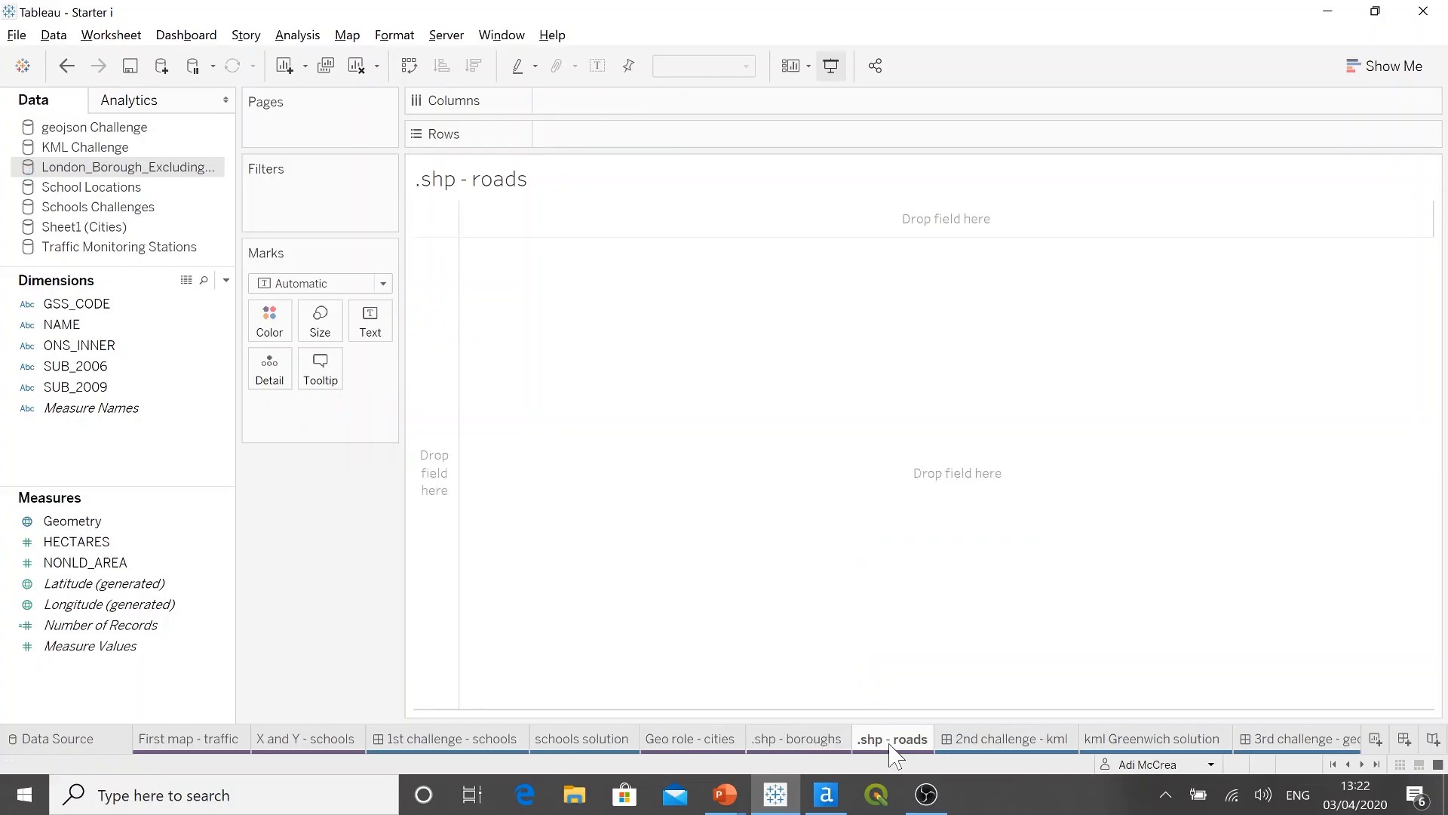
click(161, 66)
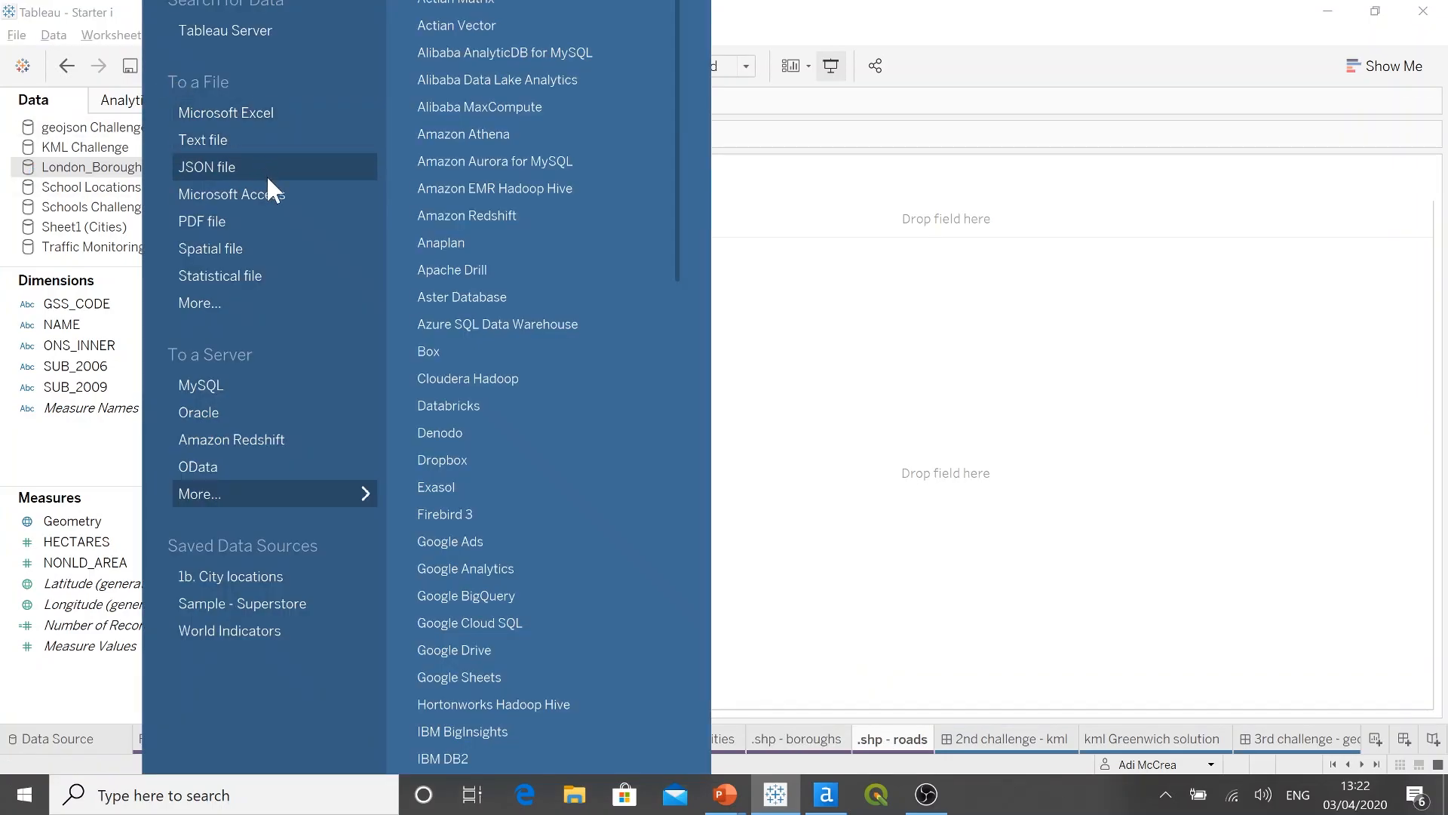
click(295, 250)
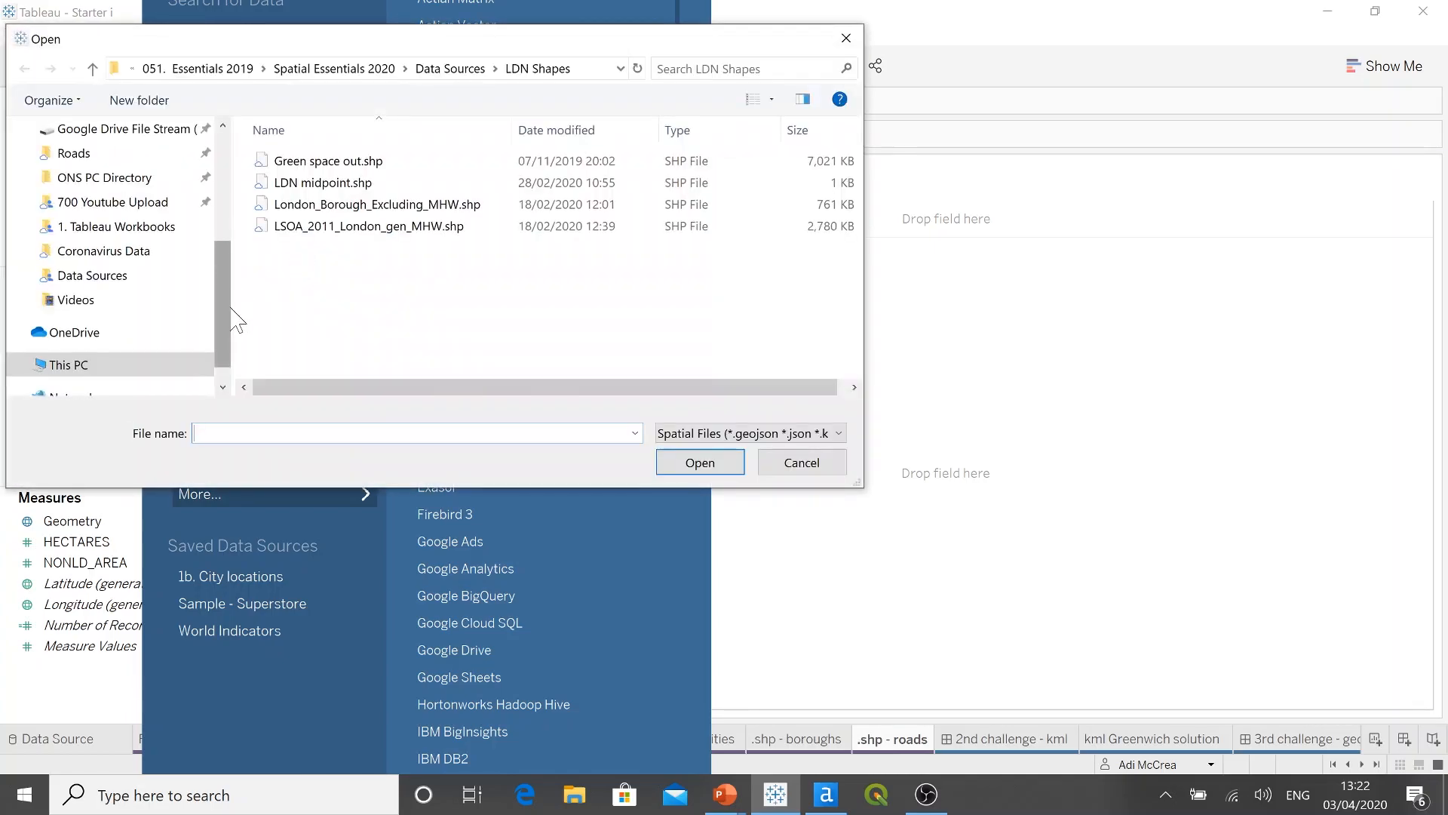
drag(232, 306, 234, 285)
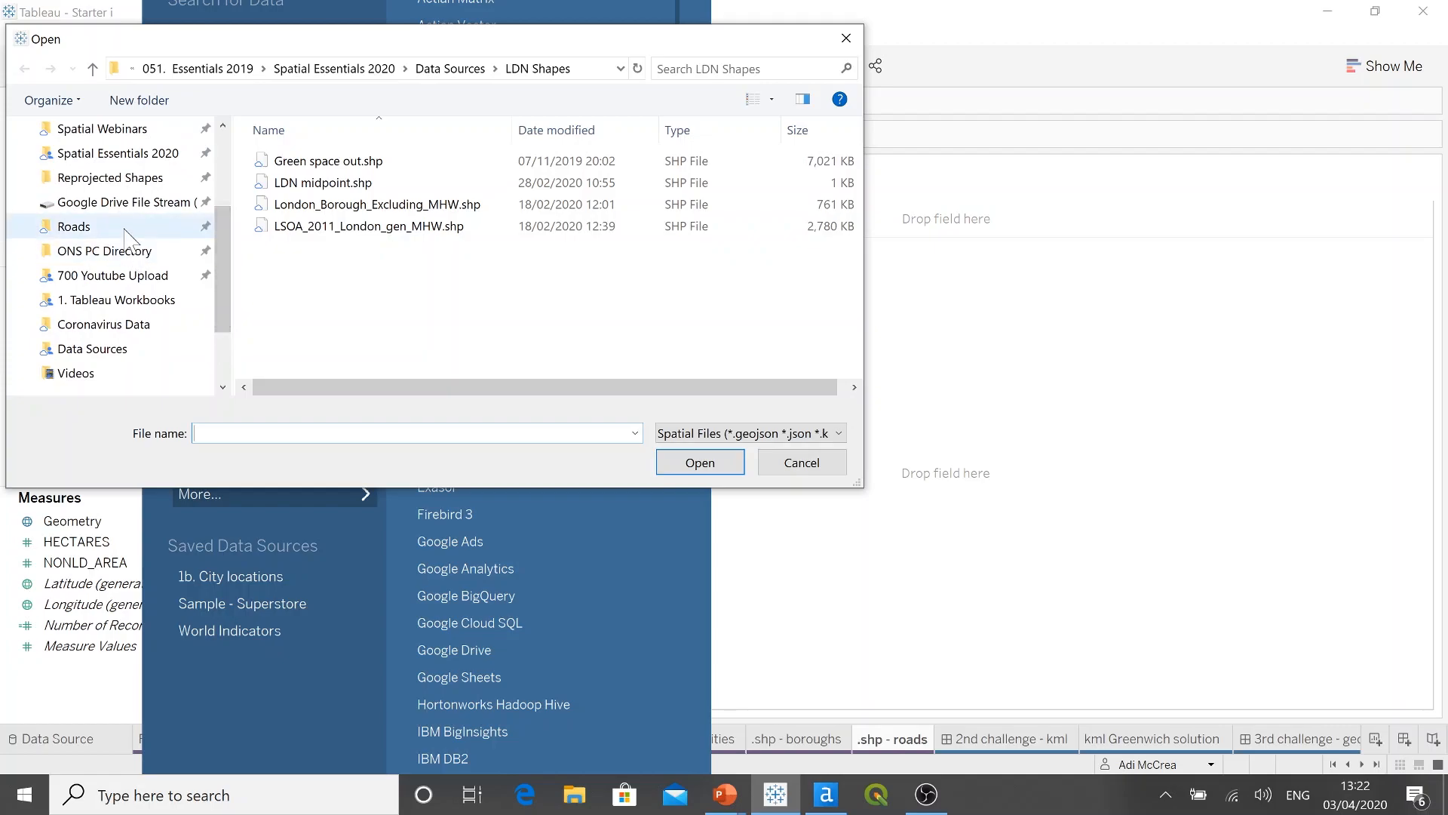
click(125, 231)
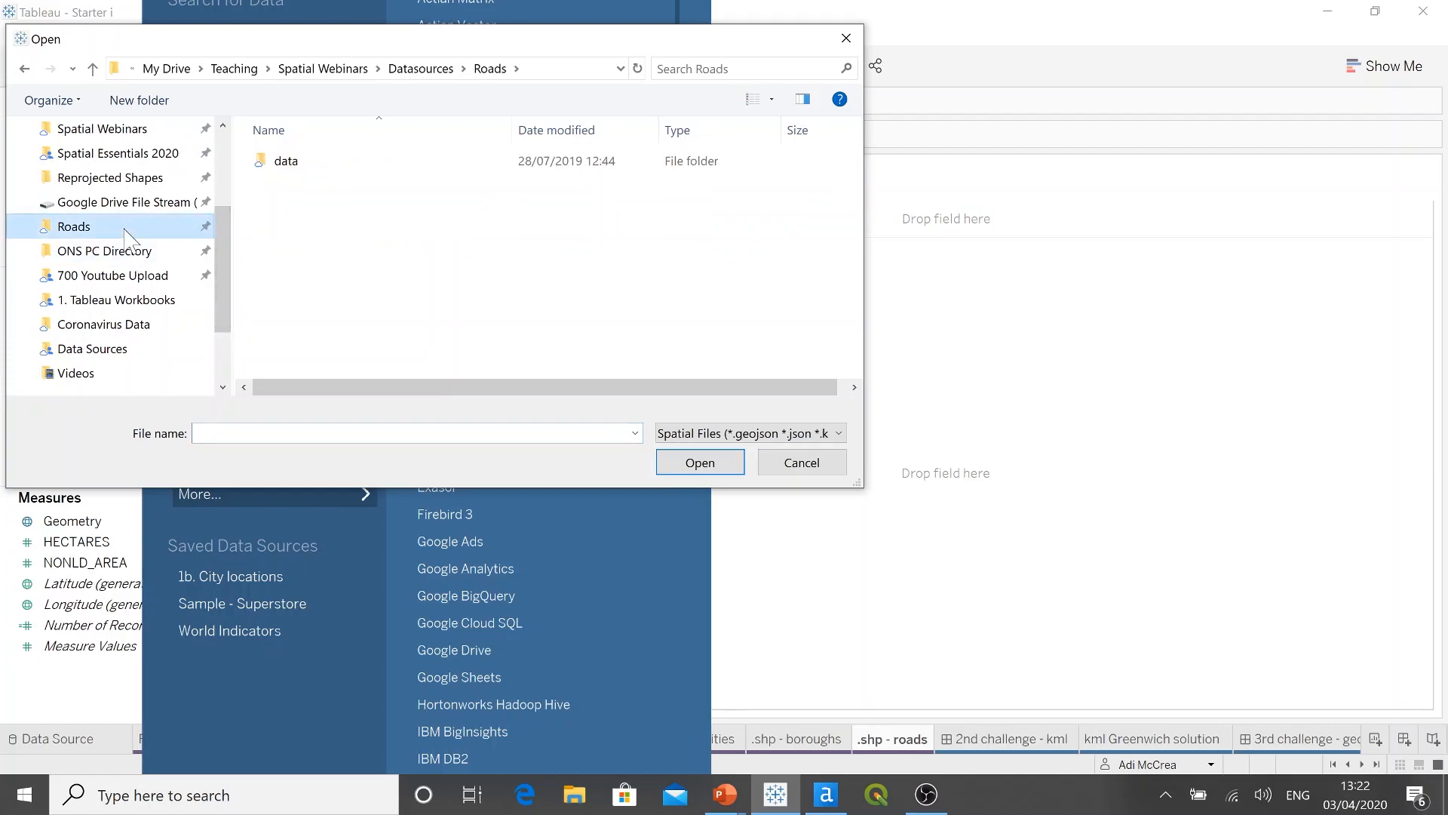
click(313, 162)
double_click(314, 162)
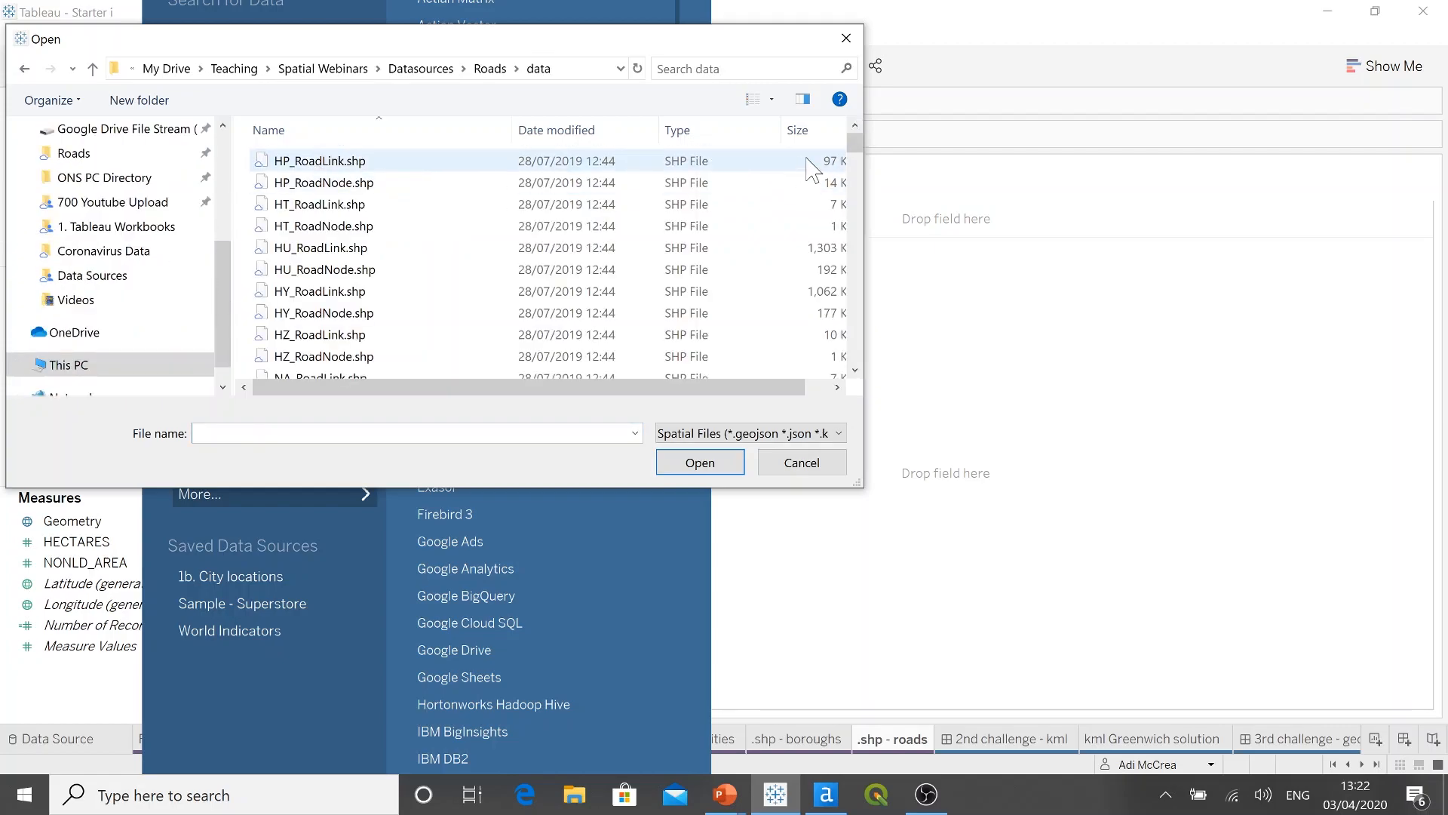
drag(855, 155, 855, 351)
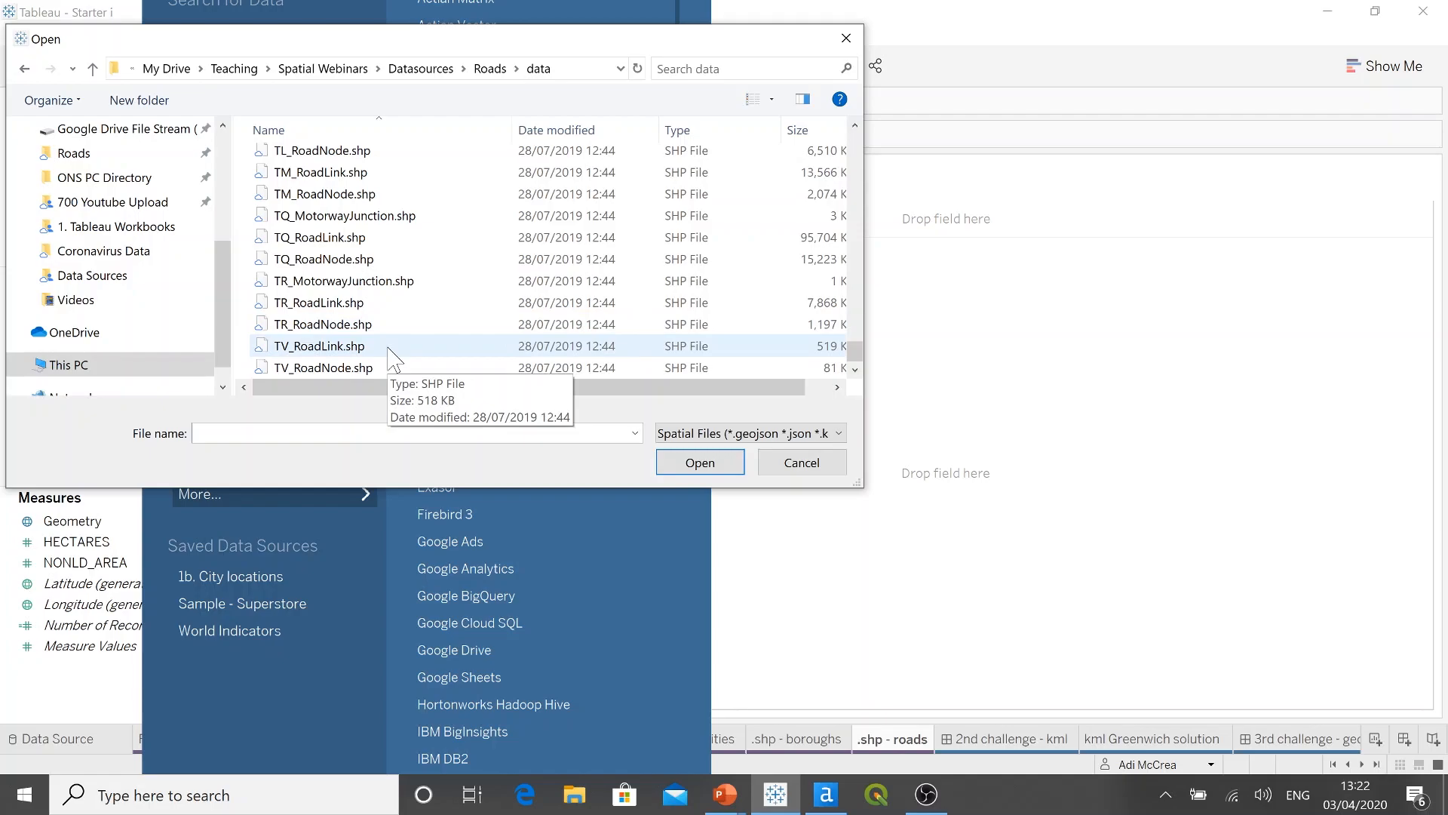
click(390, 349)
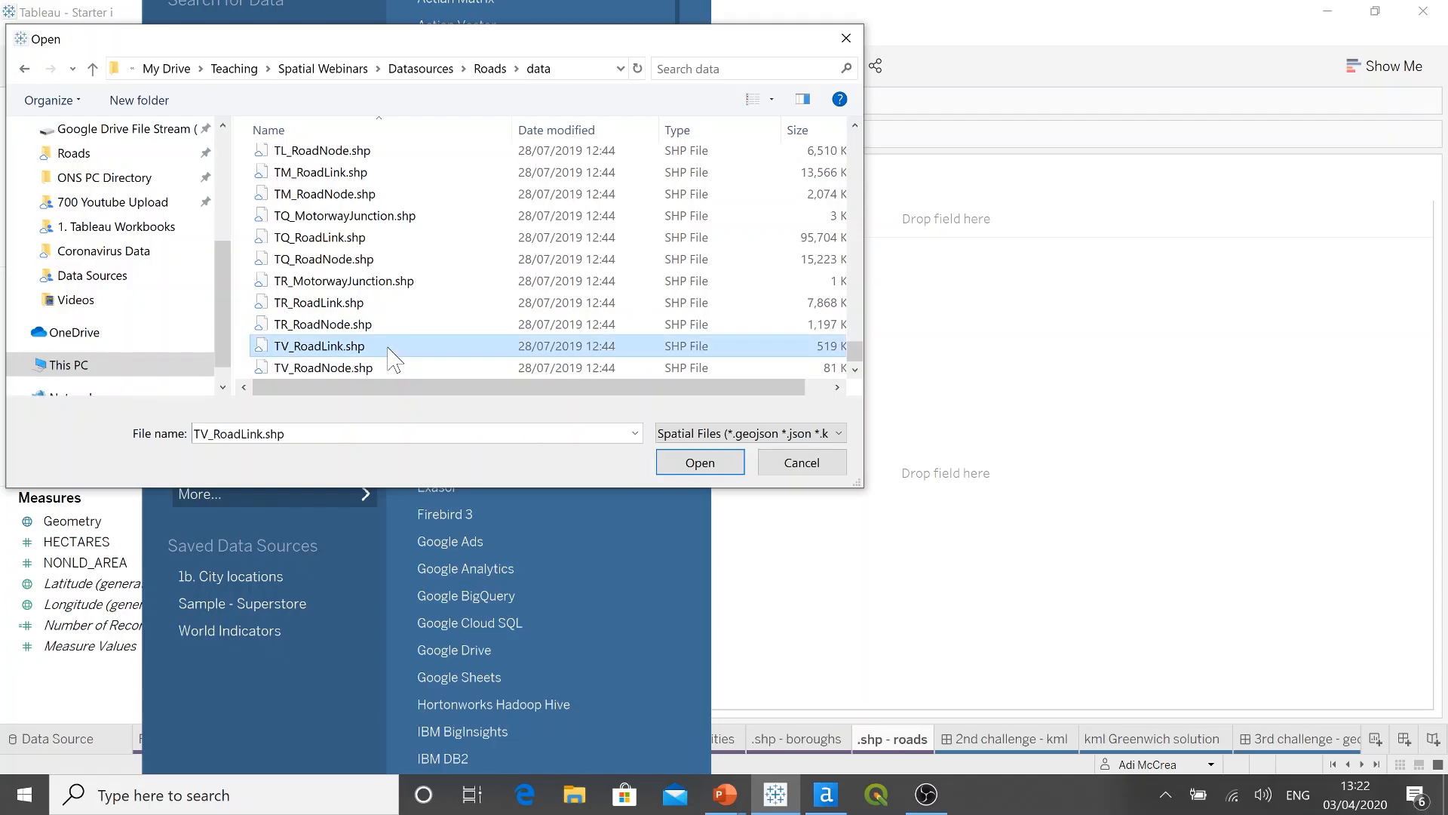
click(700, 463)
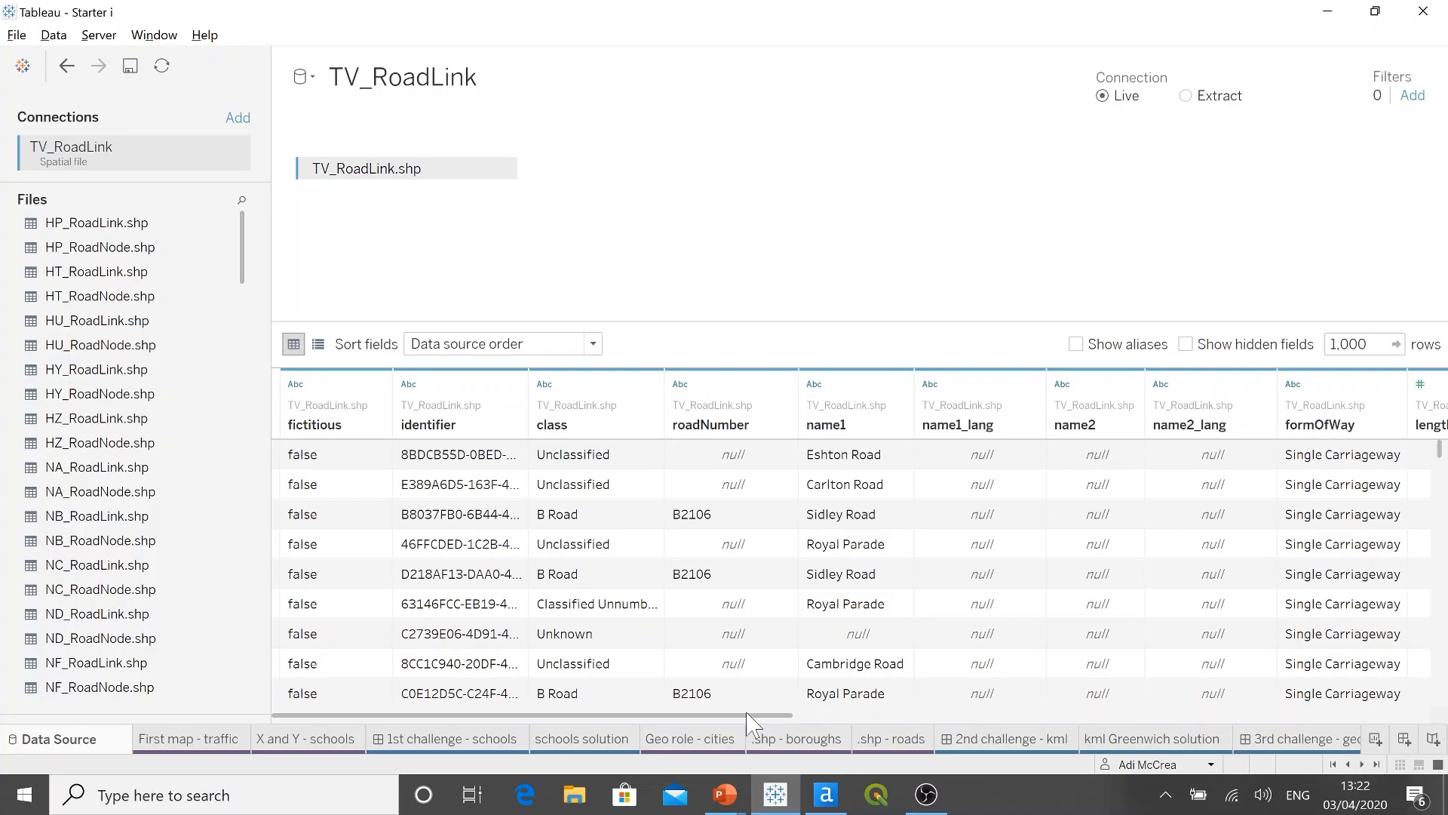
Step: Check the Geometry column of the TV_RoadLink data and map the roads by adding Geometry to the .shp - roads sheet
drag(769, 715, 1430, 720)
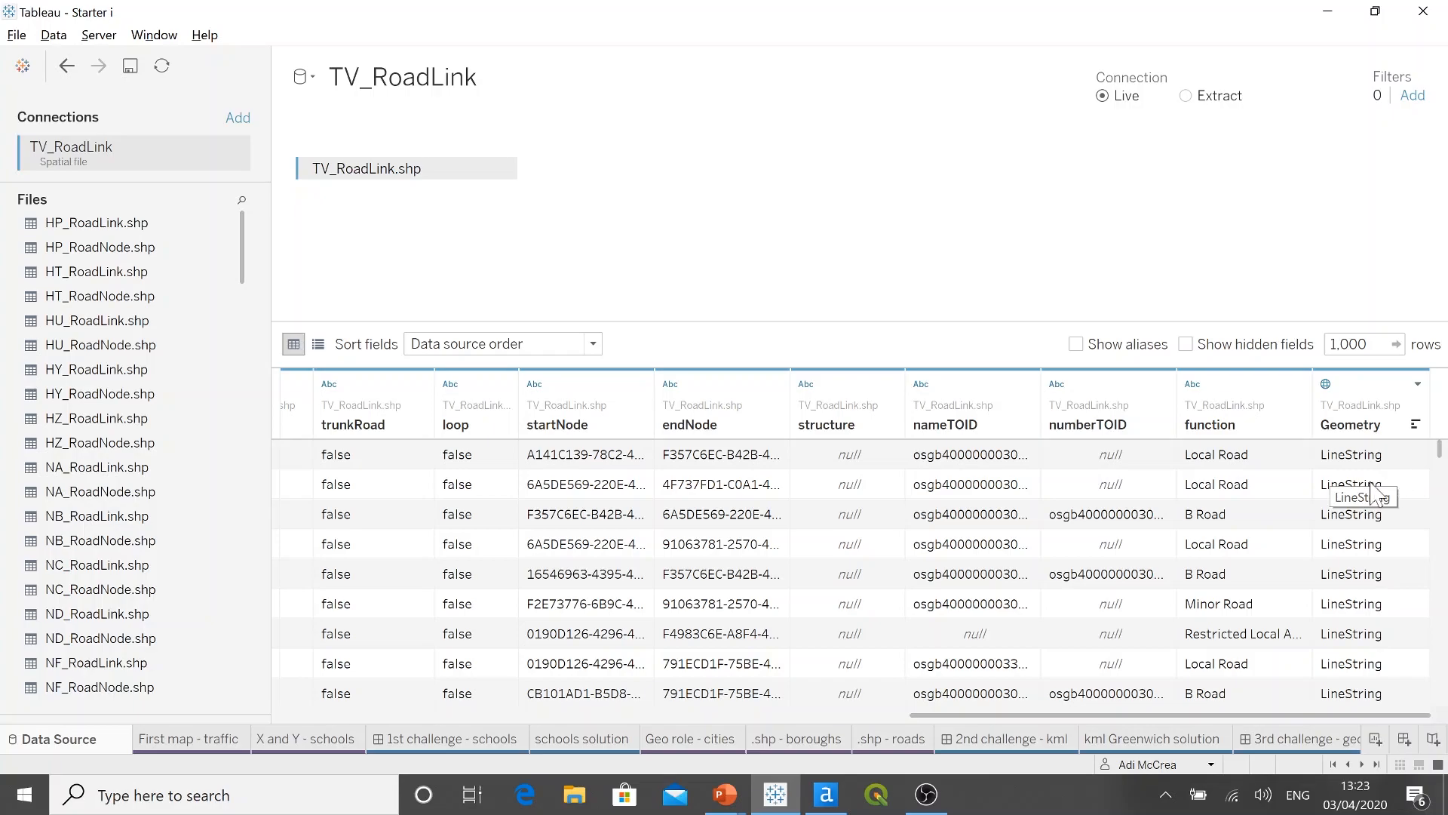
click(904, 741)
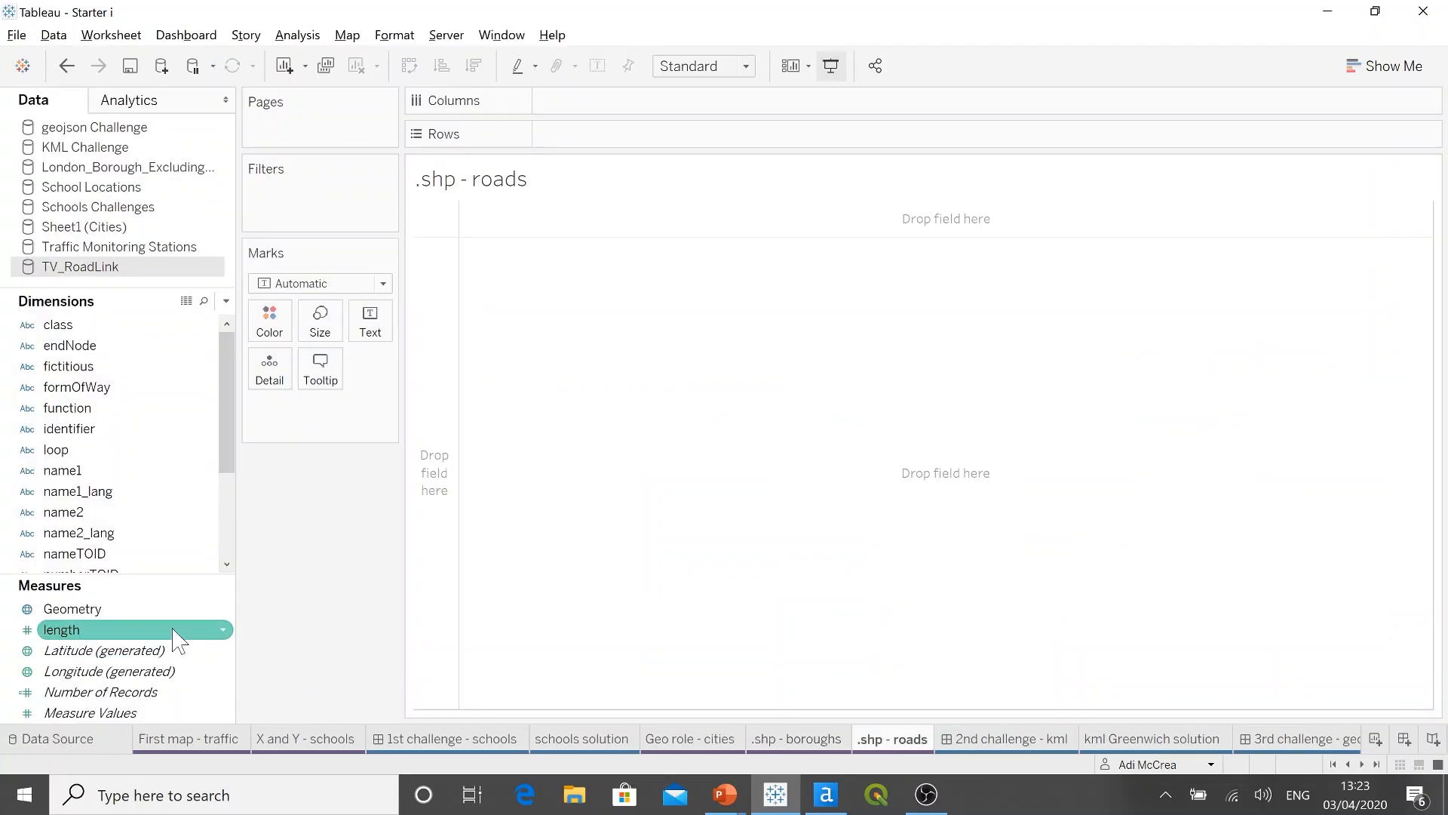
double_click(139, 613)
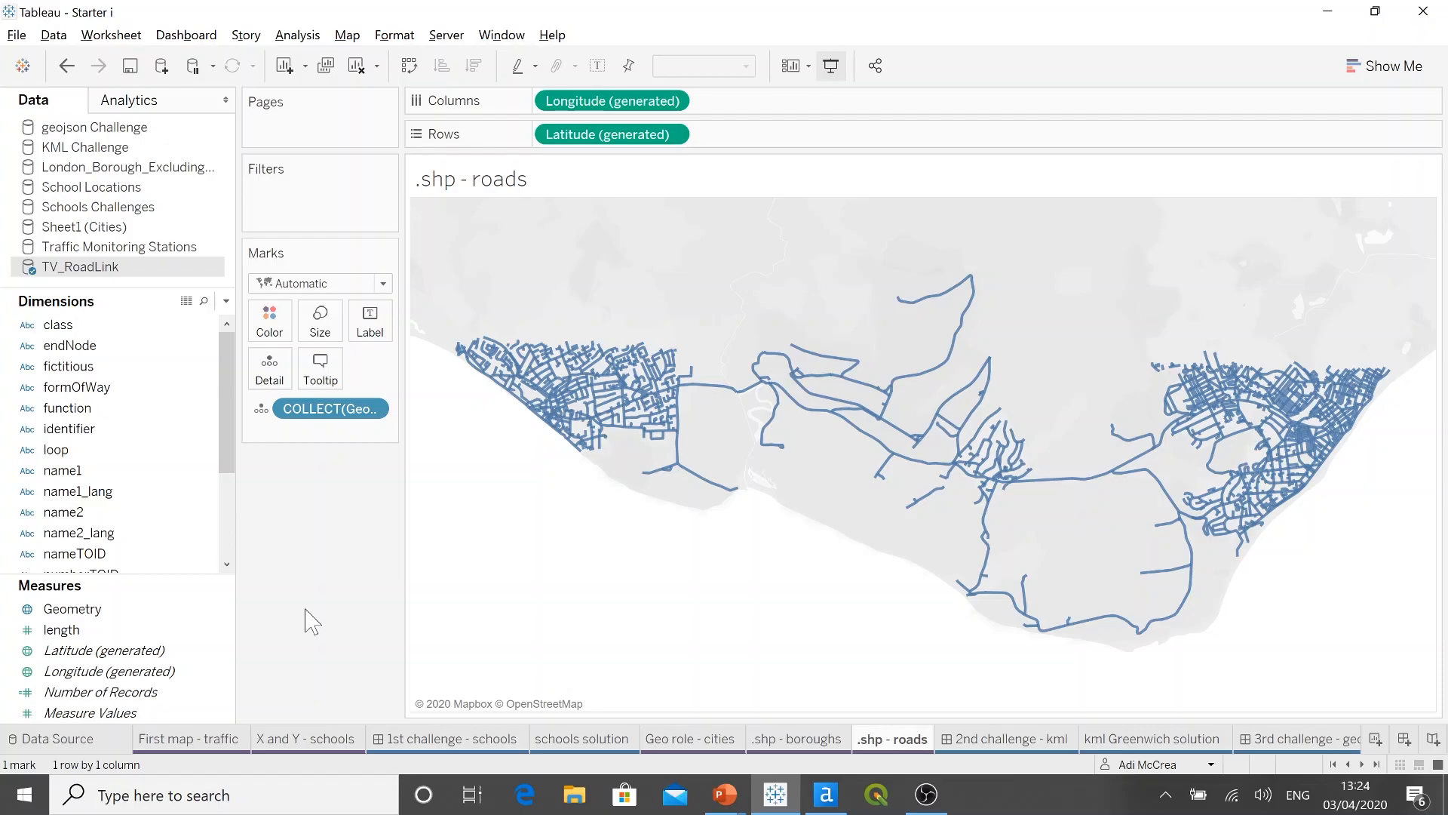
Step: Browse the spatial files in the Spatial Essentials 2020 Data Sources folder without connecting to any of them
click(161, 67)
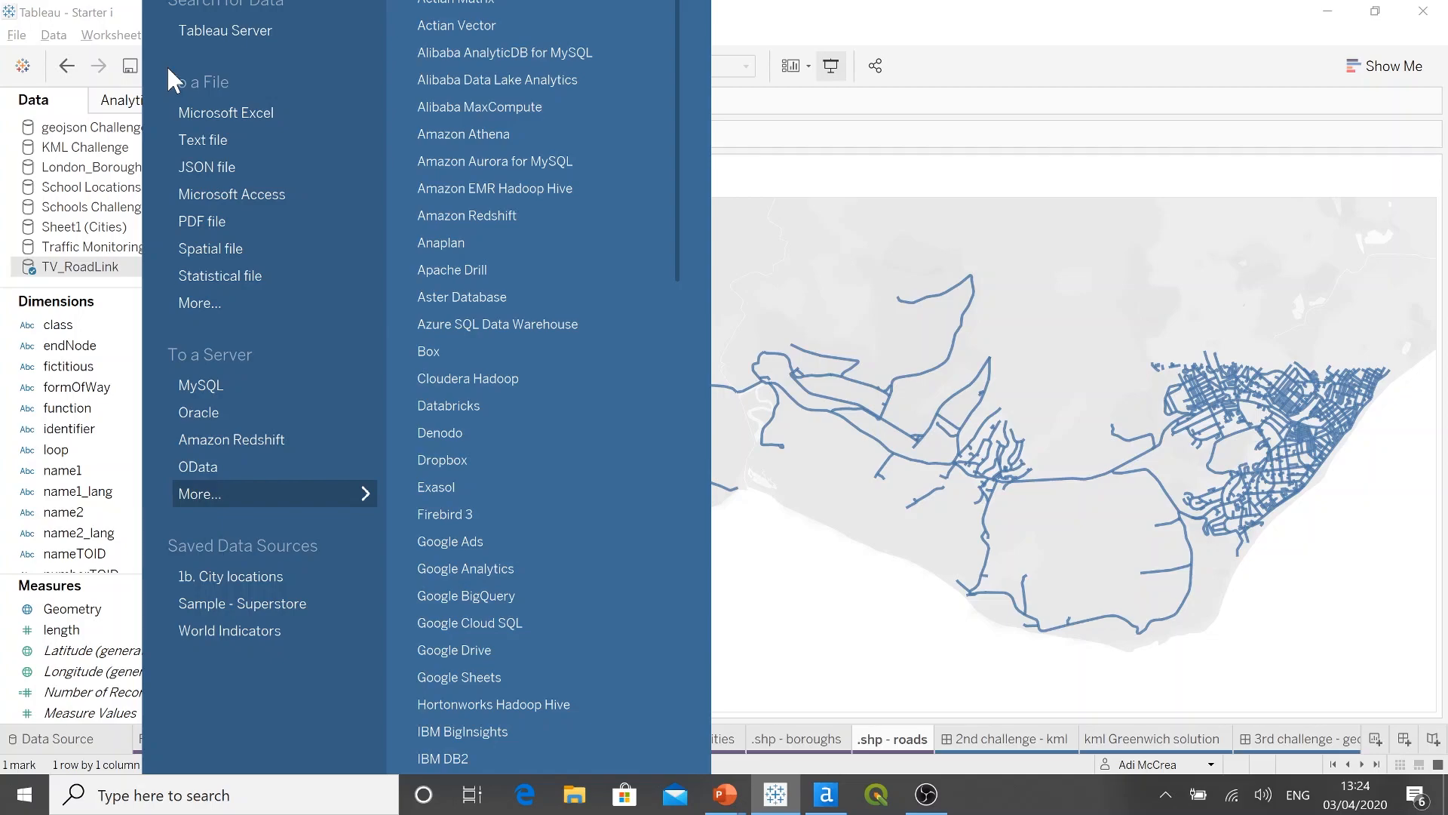
click(261, 251)
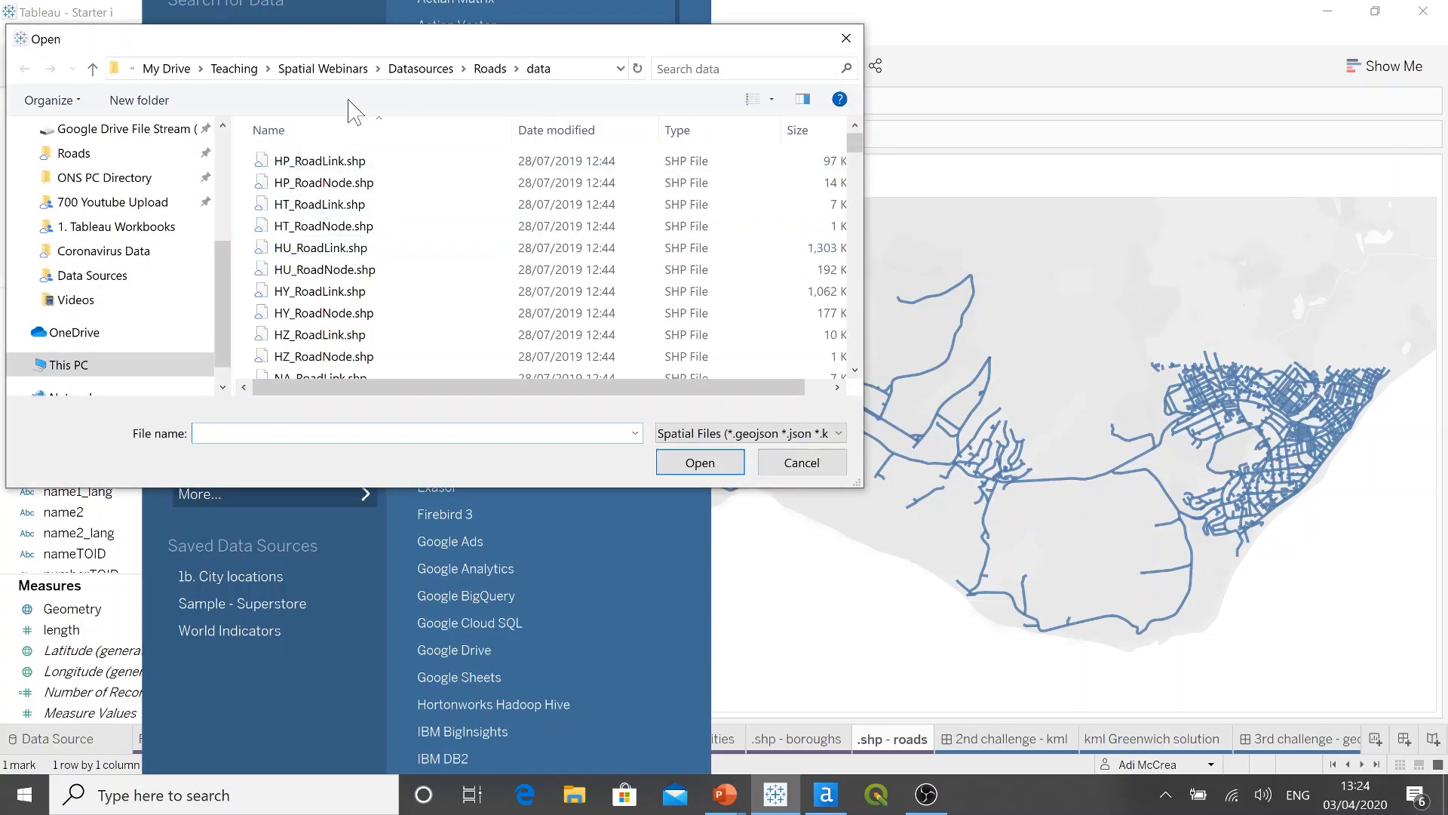
drag(369, 53, 468, 104)
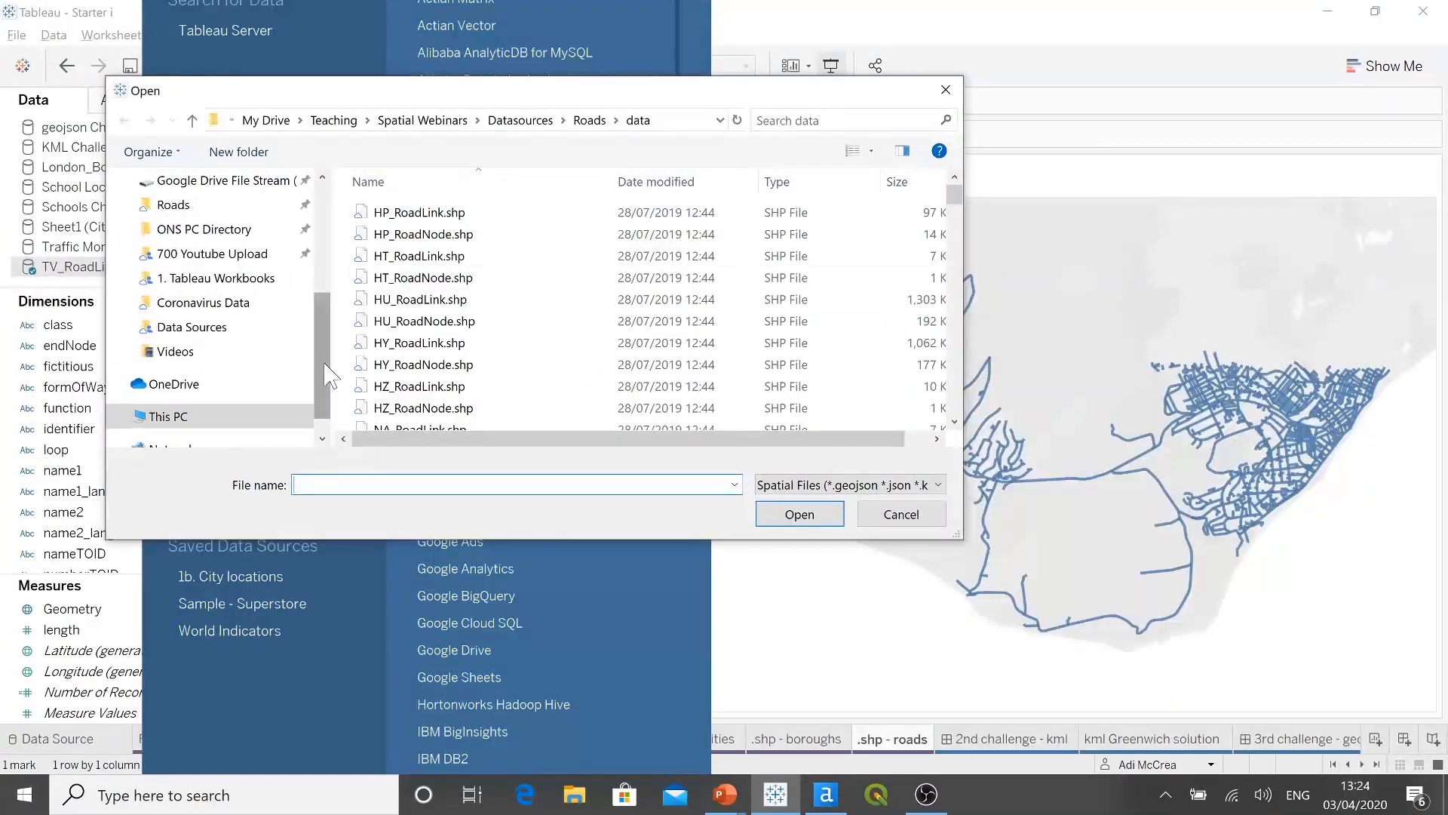
drag(332, 376, 330, 257)
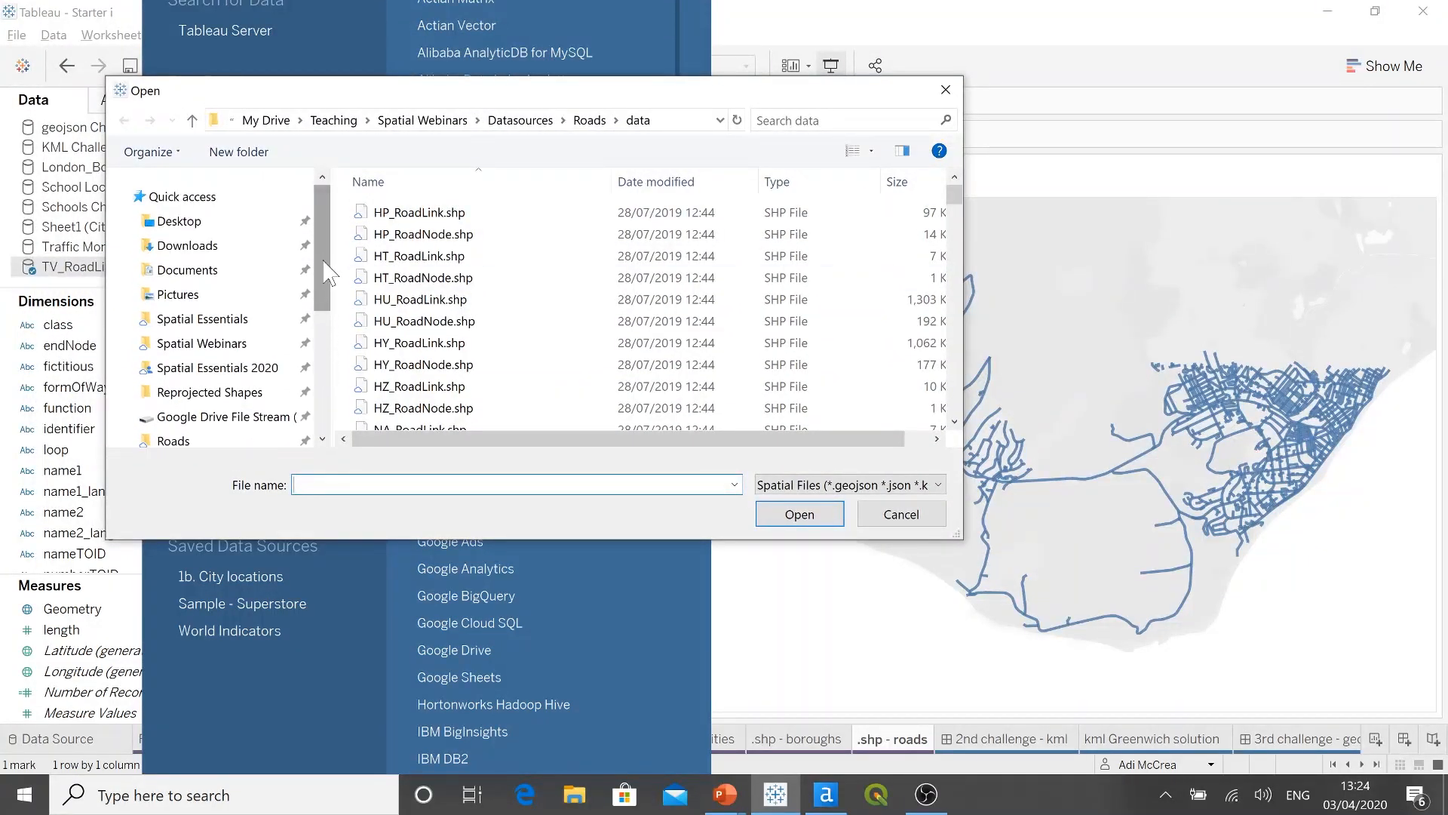
click(223, 322)
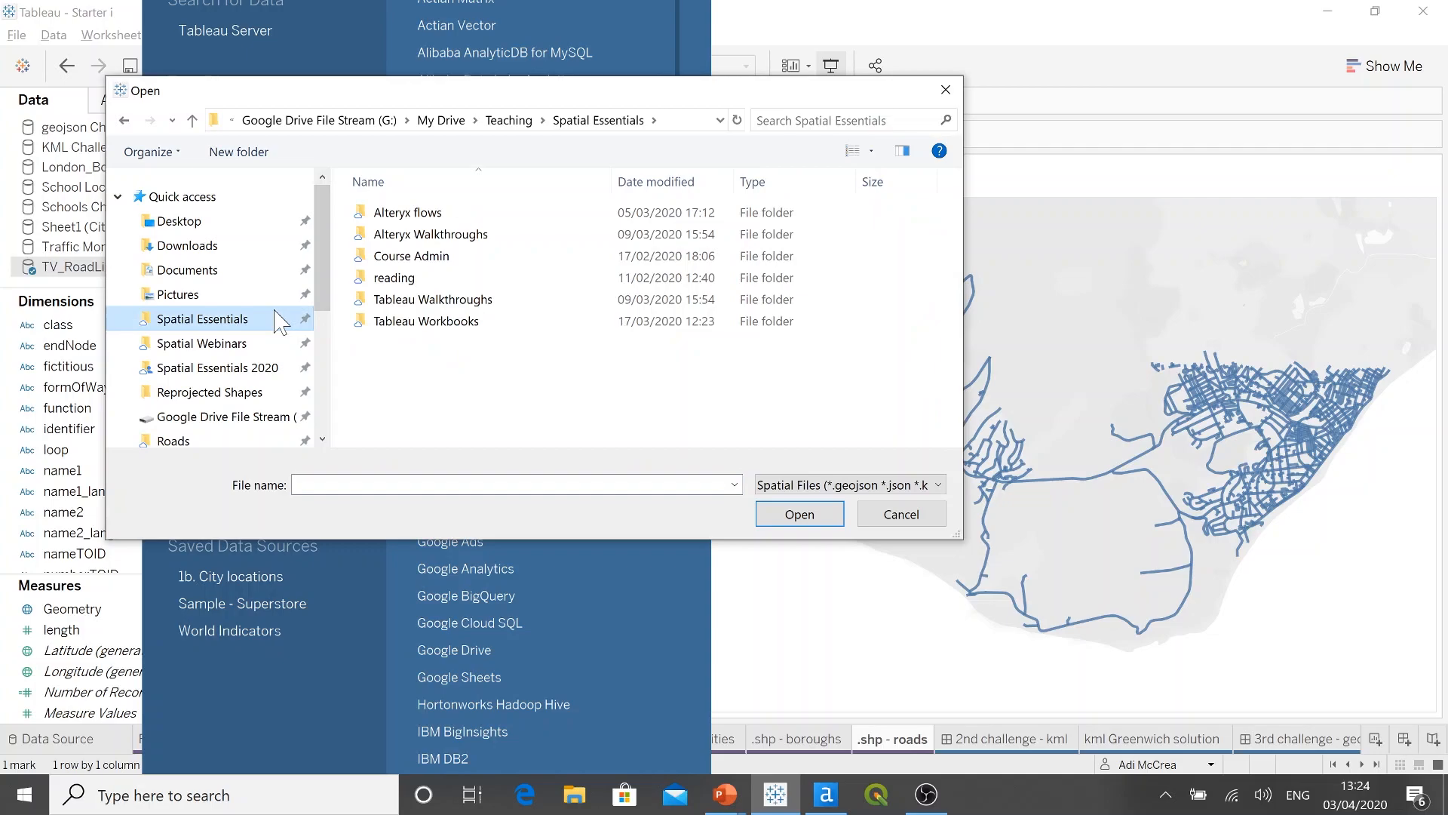
click(226, 367)
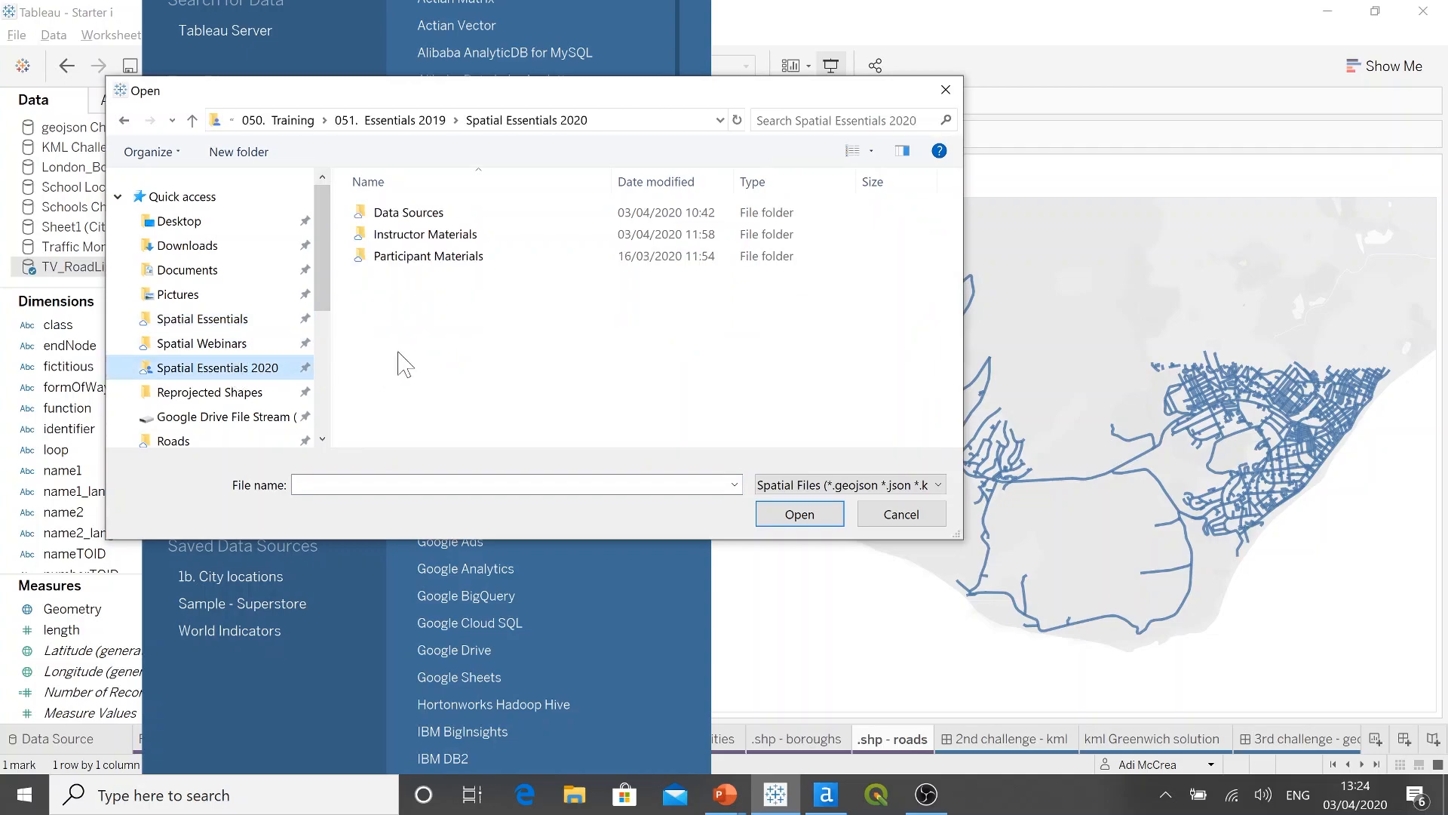
double_click(433, 213)
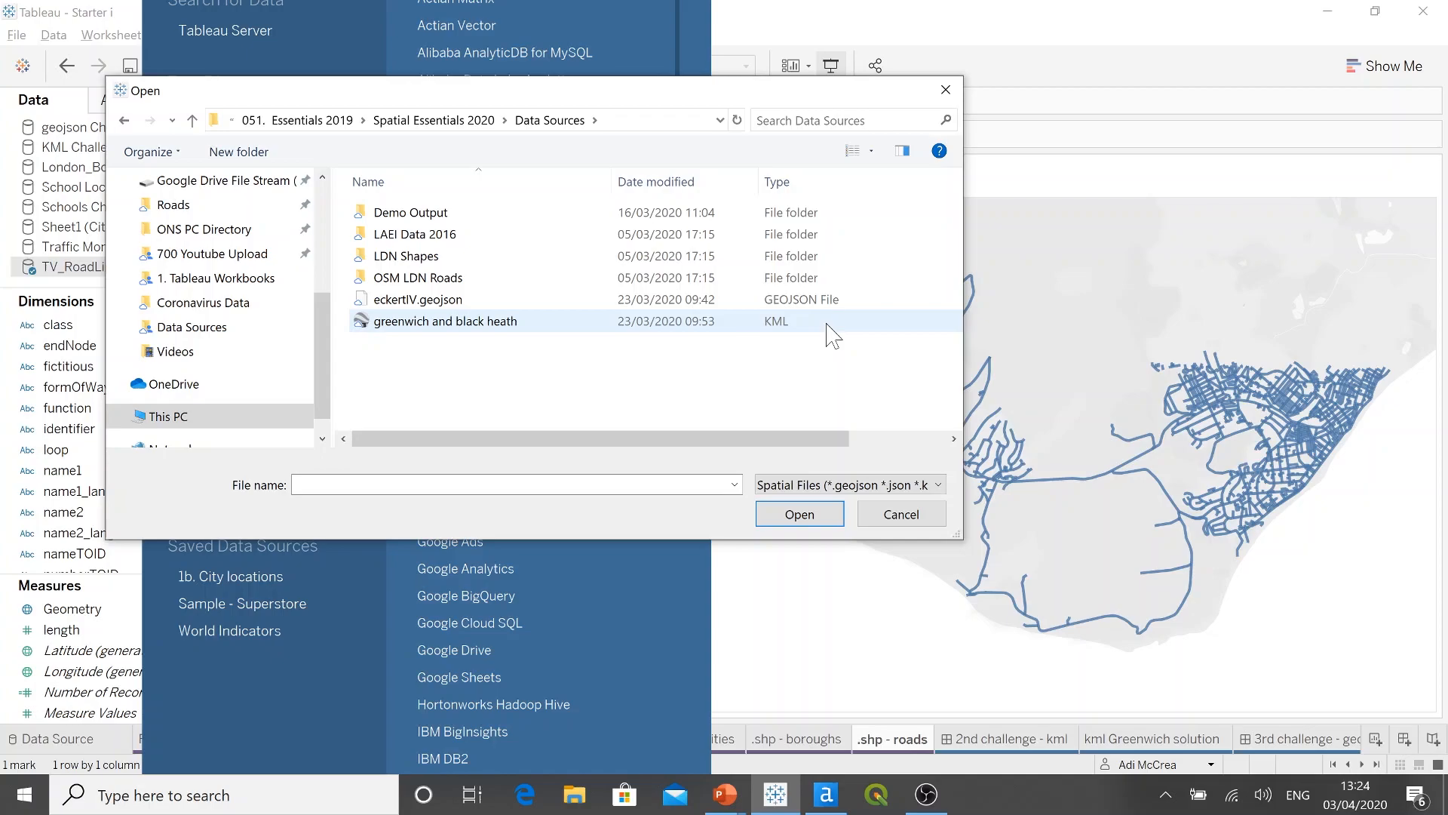
click(900, 514)
Step: Open the 2nd challenge - kml dashboard to view the Greenwich Park and Blackheath outline
click(992, 741)
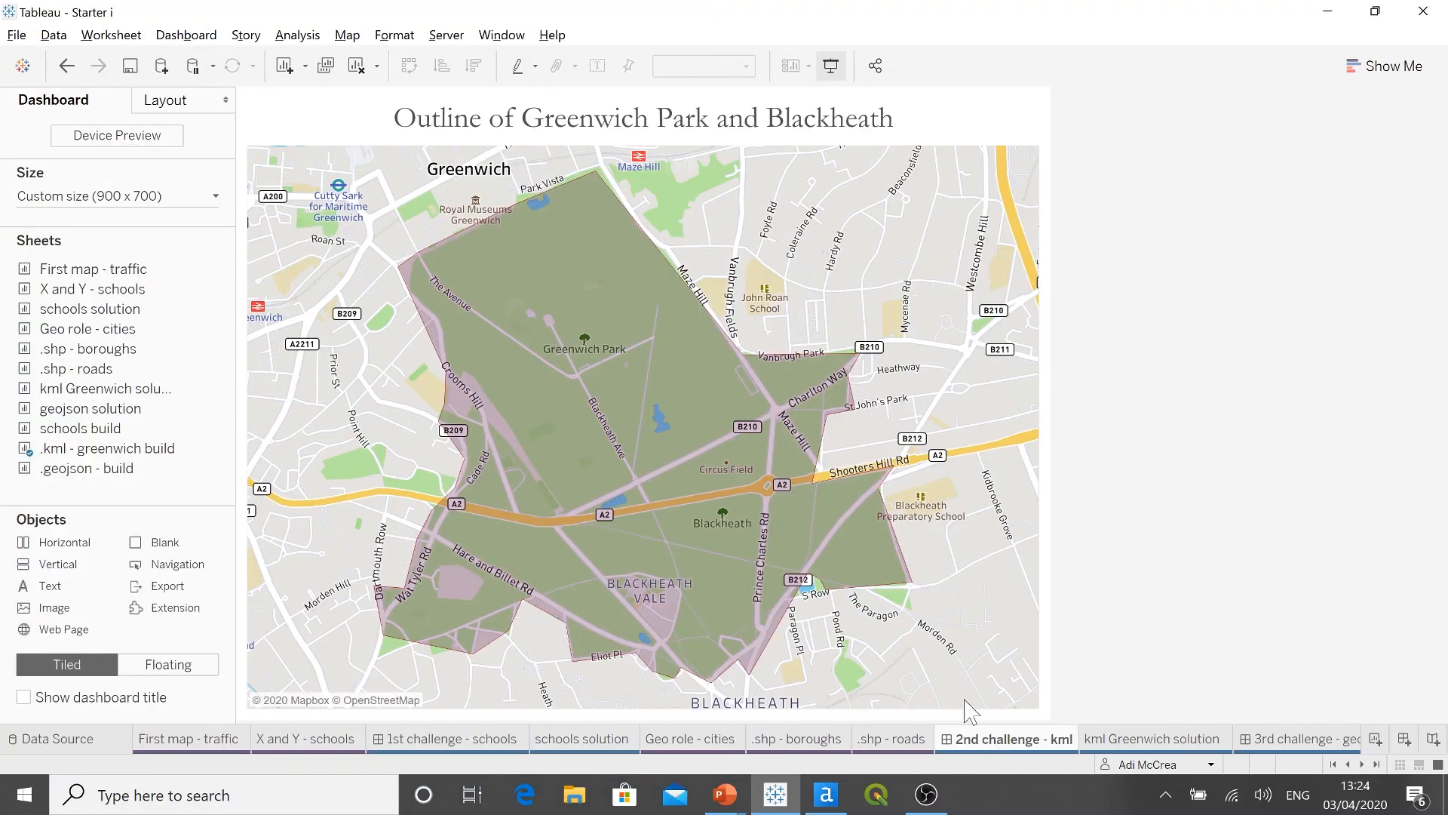
Step: View the 2nd challenge - kml dashboard in presentation mode, leave it and open the kml Greenwich solution sheet
click(832, 66)
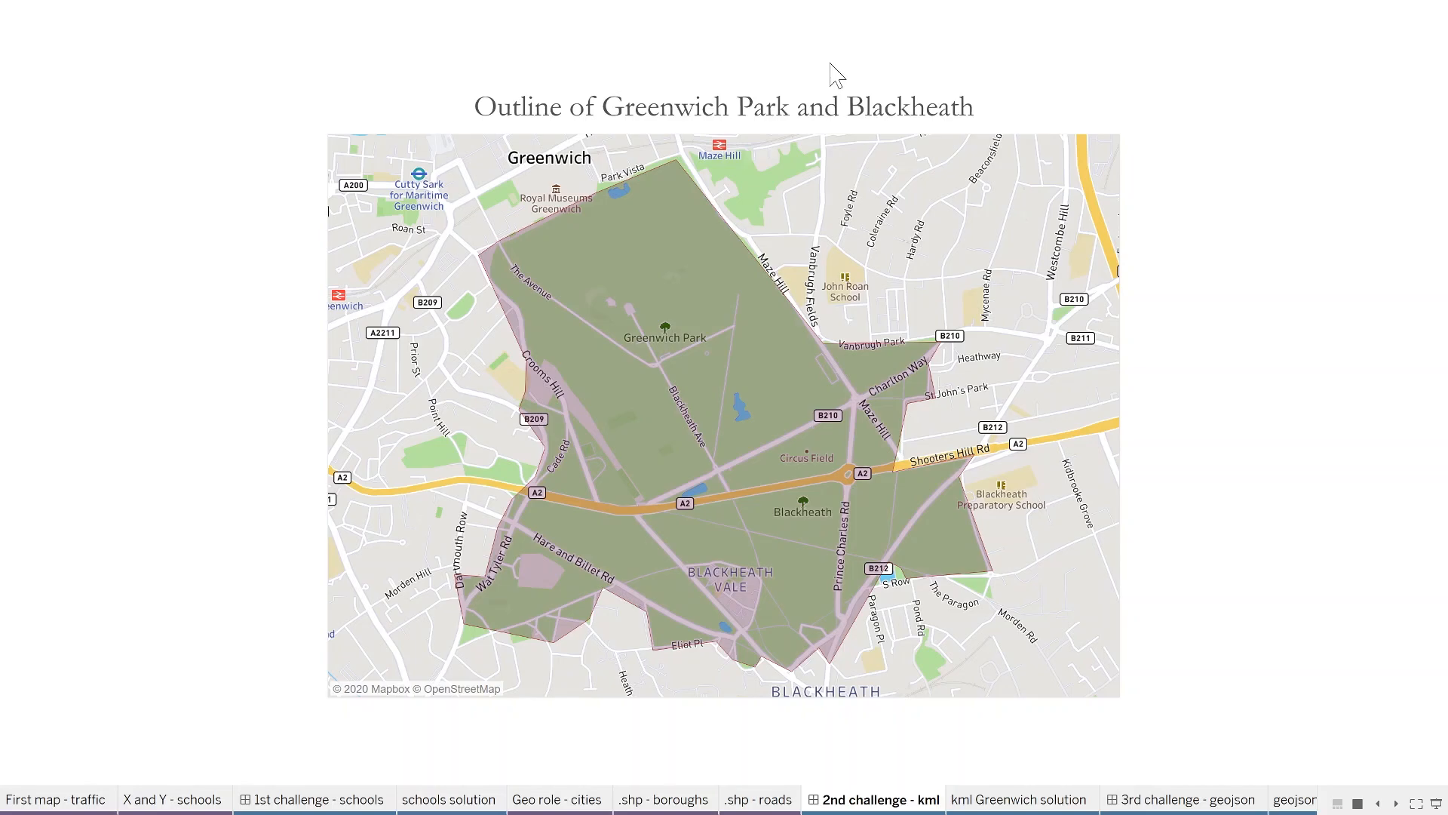
key(Escape)
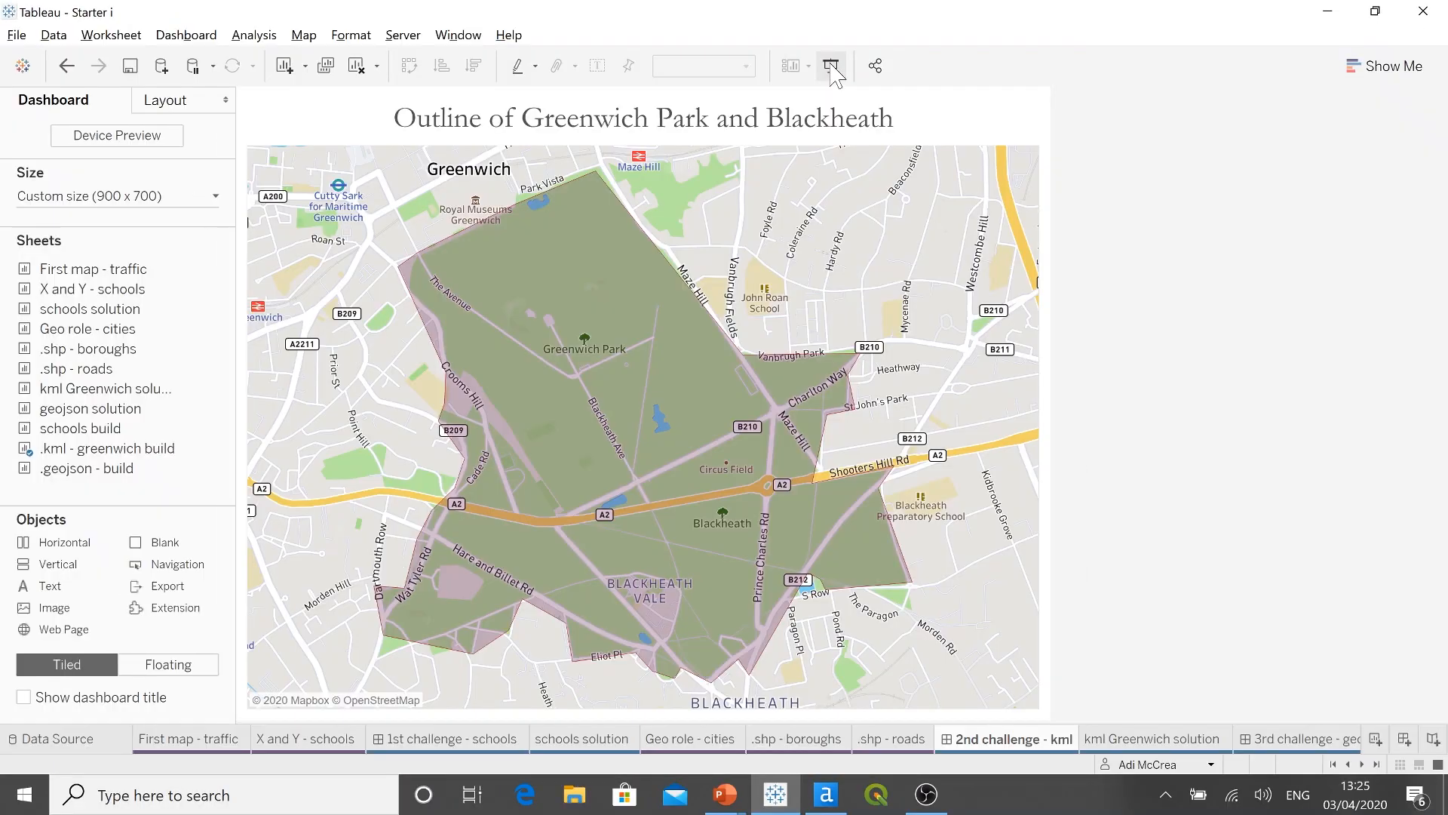
click(1136, 743)
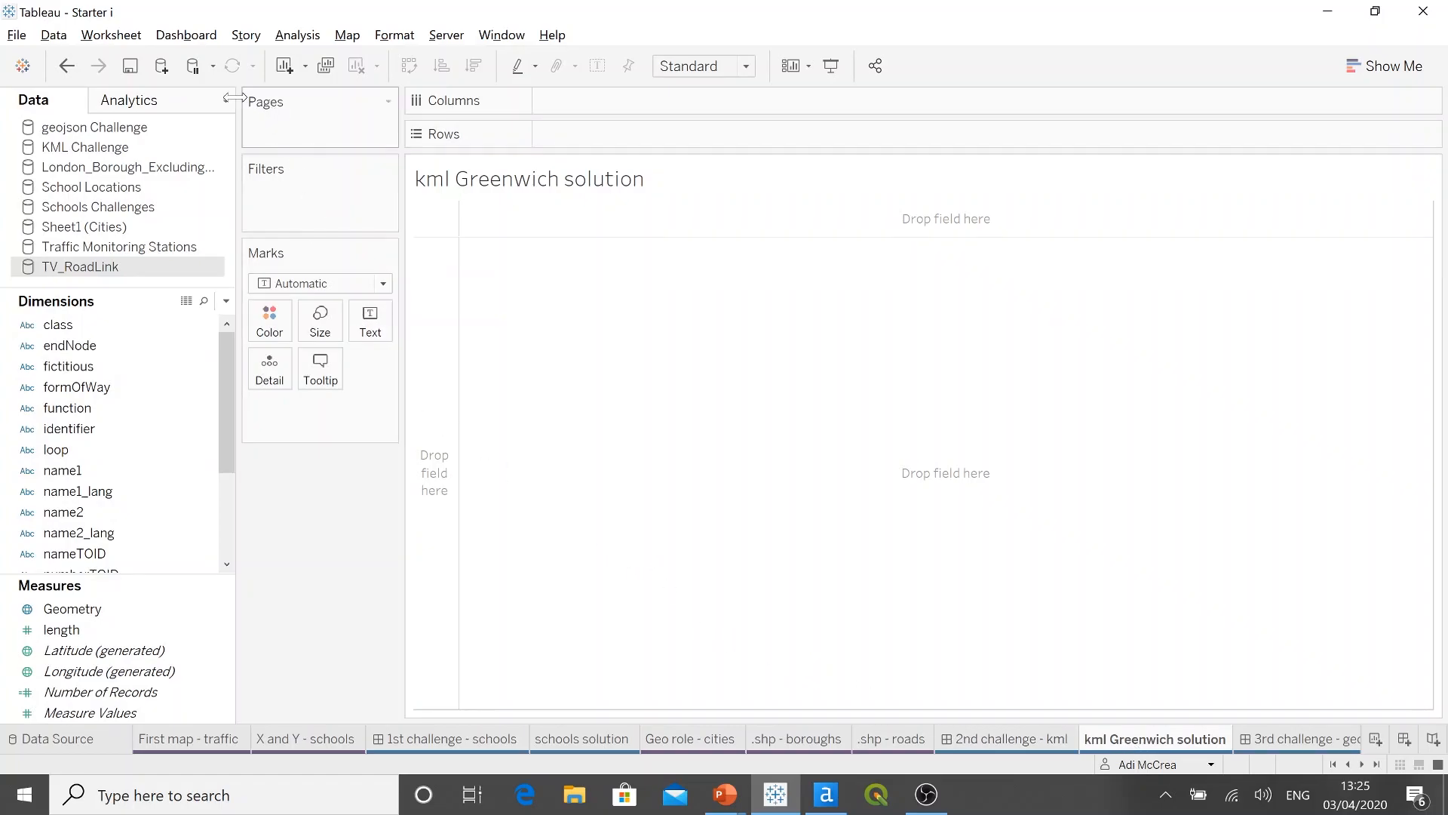
Step: Connect to the spatial file greenwich and black heath (KML) in the Spatial Essentials 2020 Data Sources folder
click(163, 67)
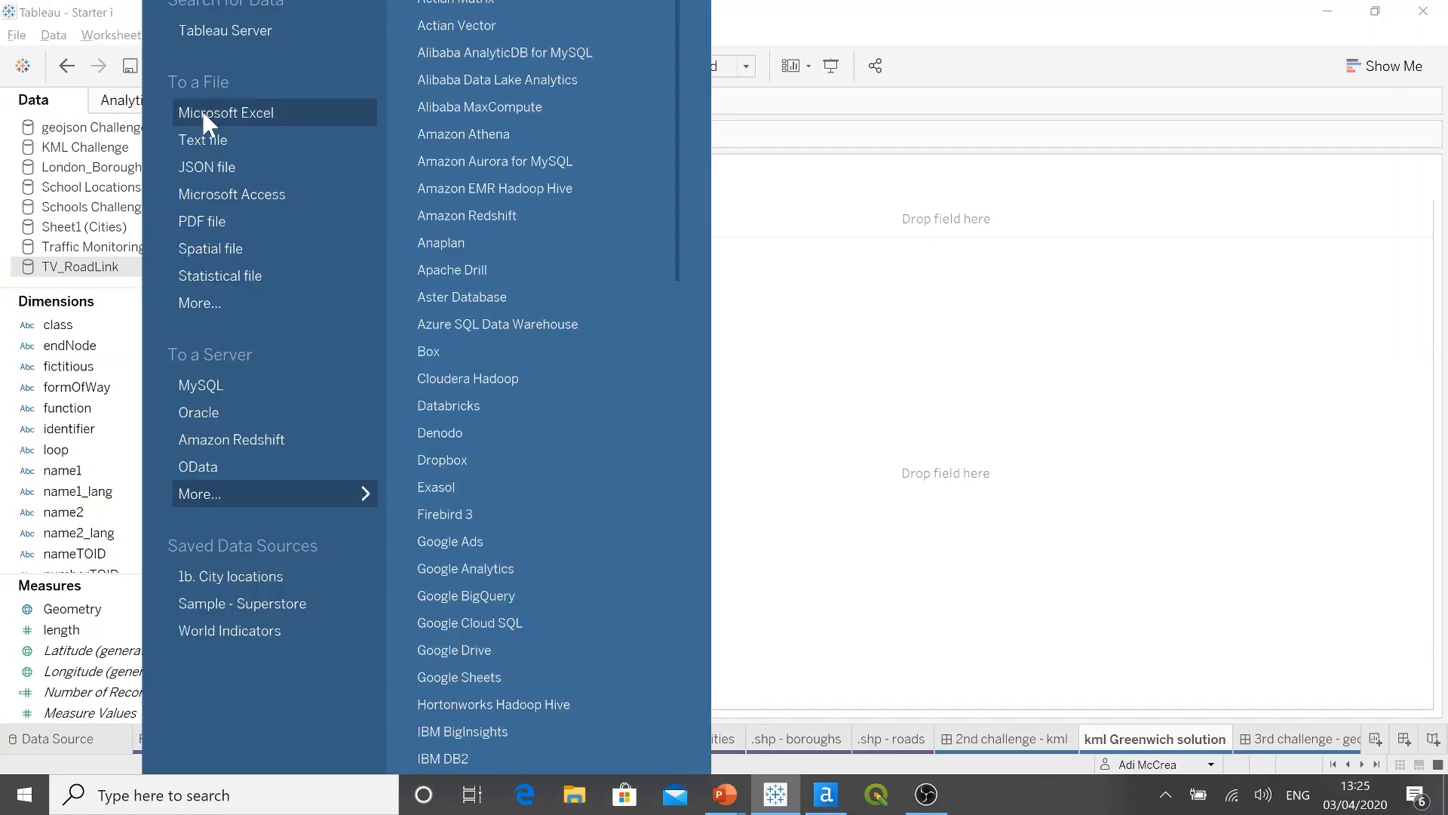
click(248, 249)
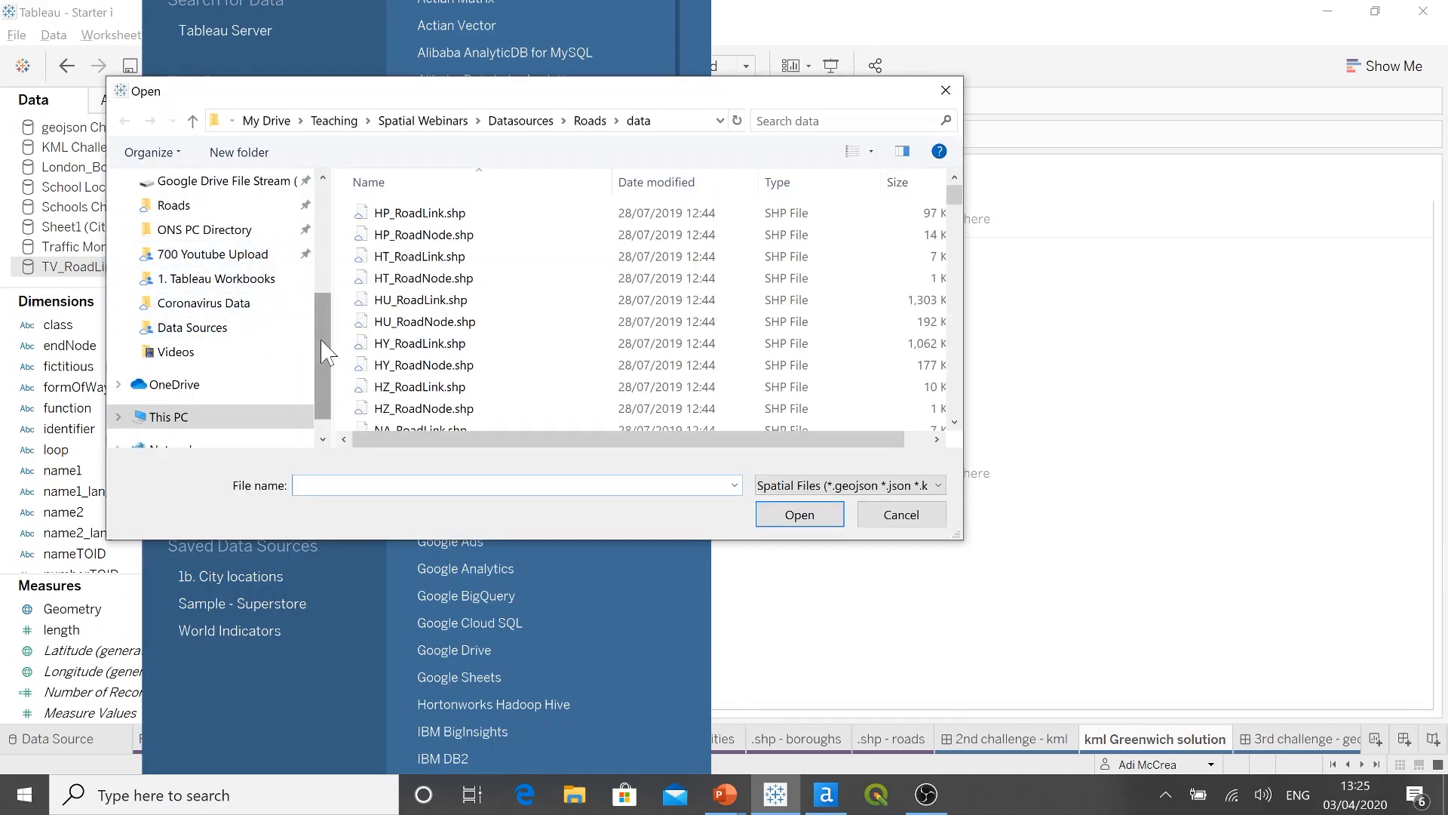
click(249, 332)
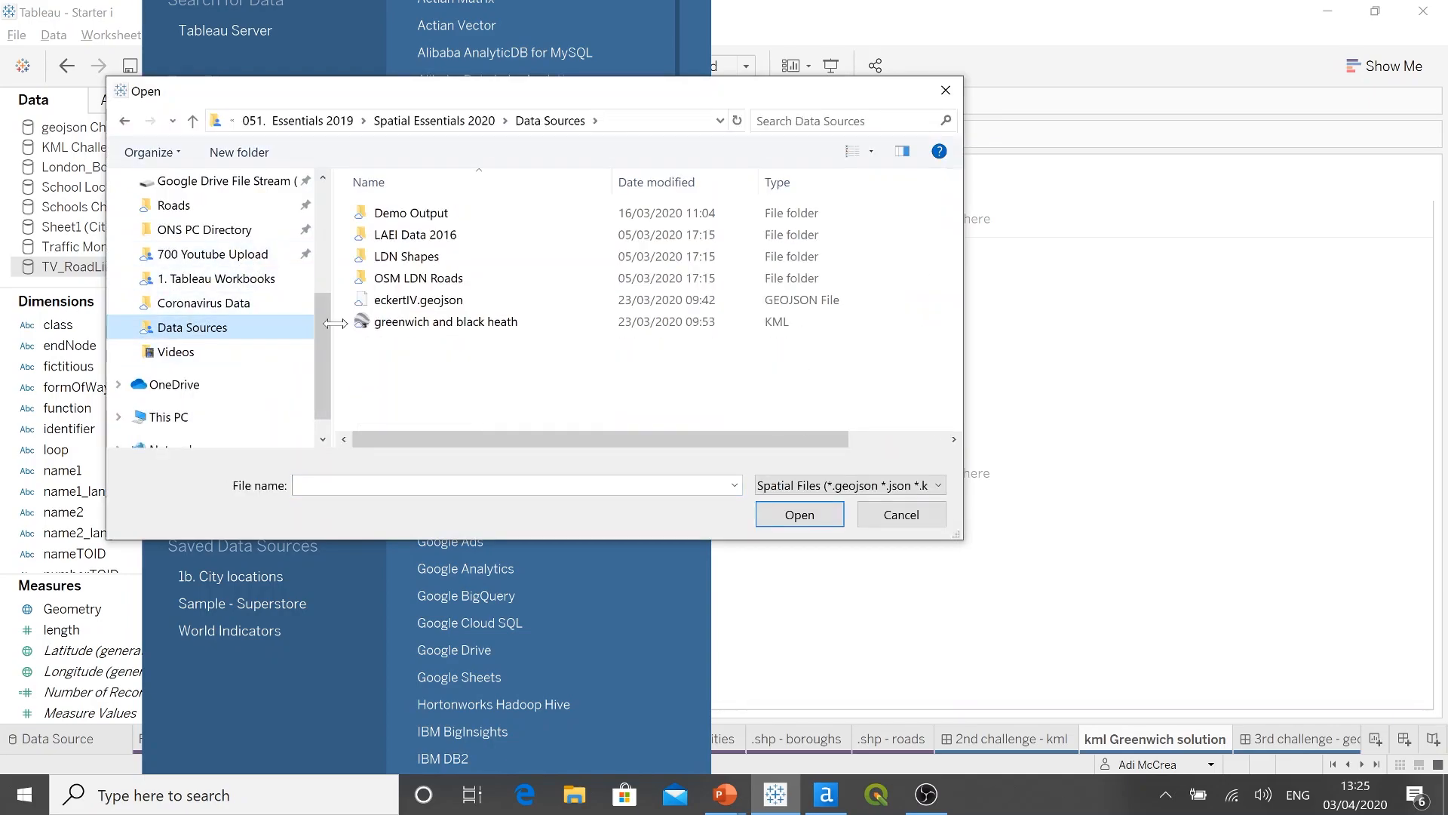
click(535, 336)
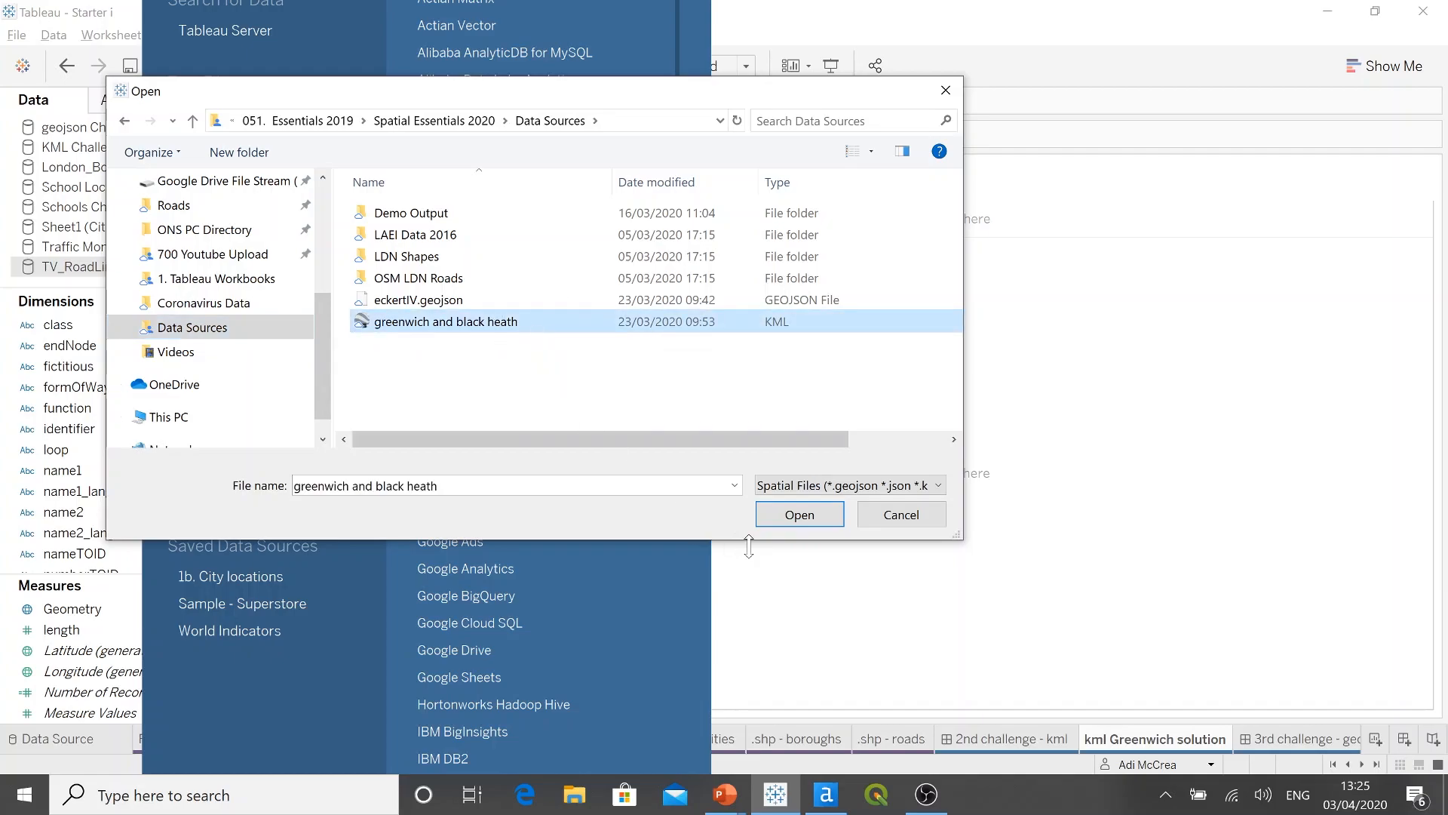
click(798, 512)
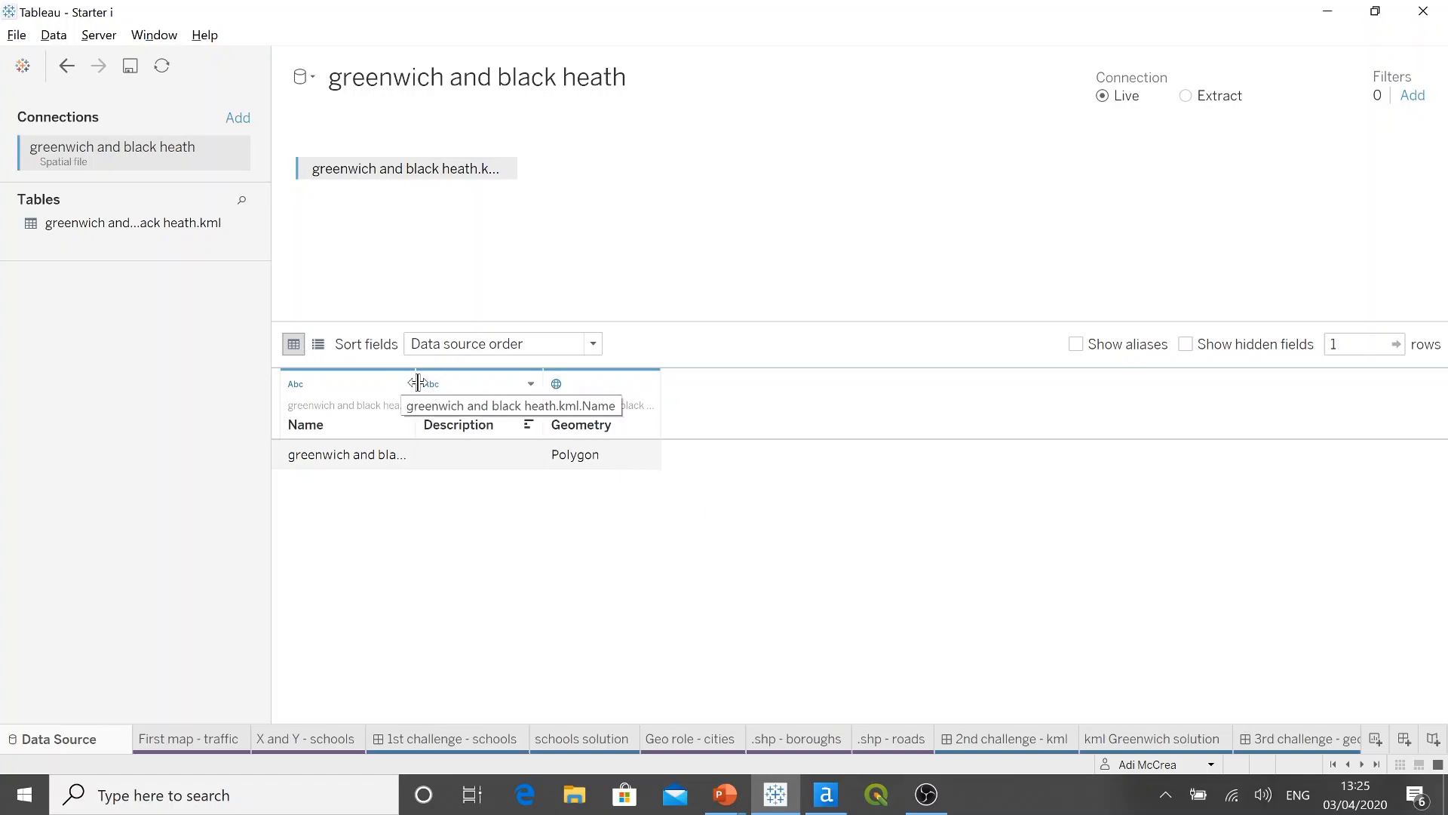
Step: Widen the Name column in the data preview and map the outline by adding Geometry to the kml Greenwich solution sheet
drag(420, 383, 482, 393)
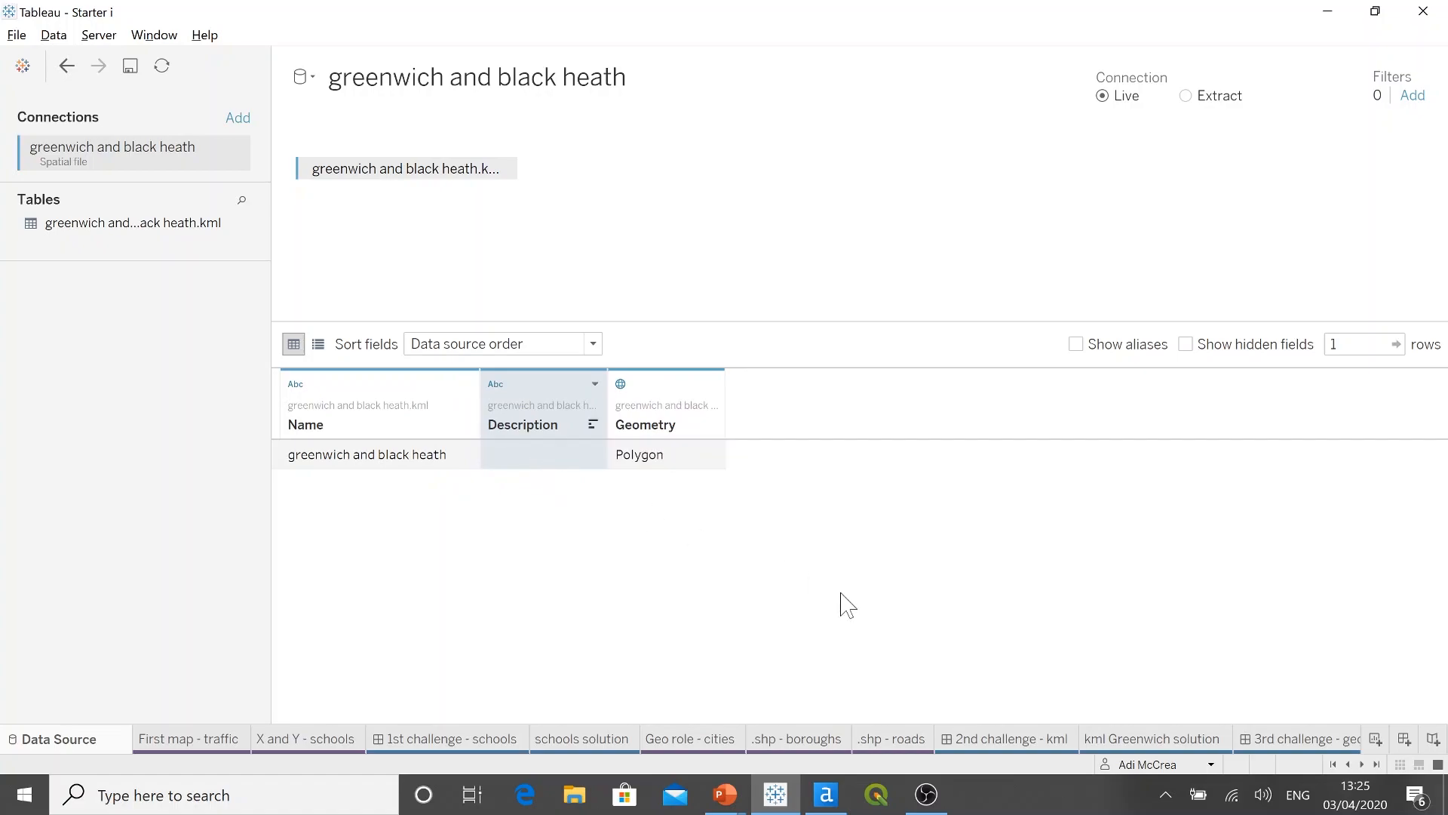
click(1144, 744)
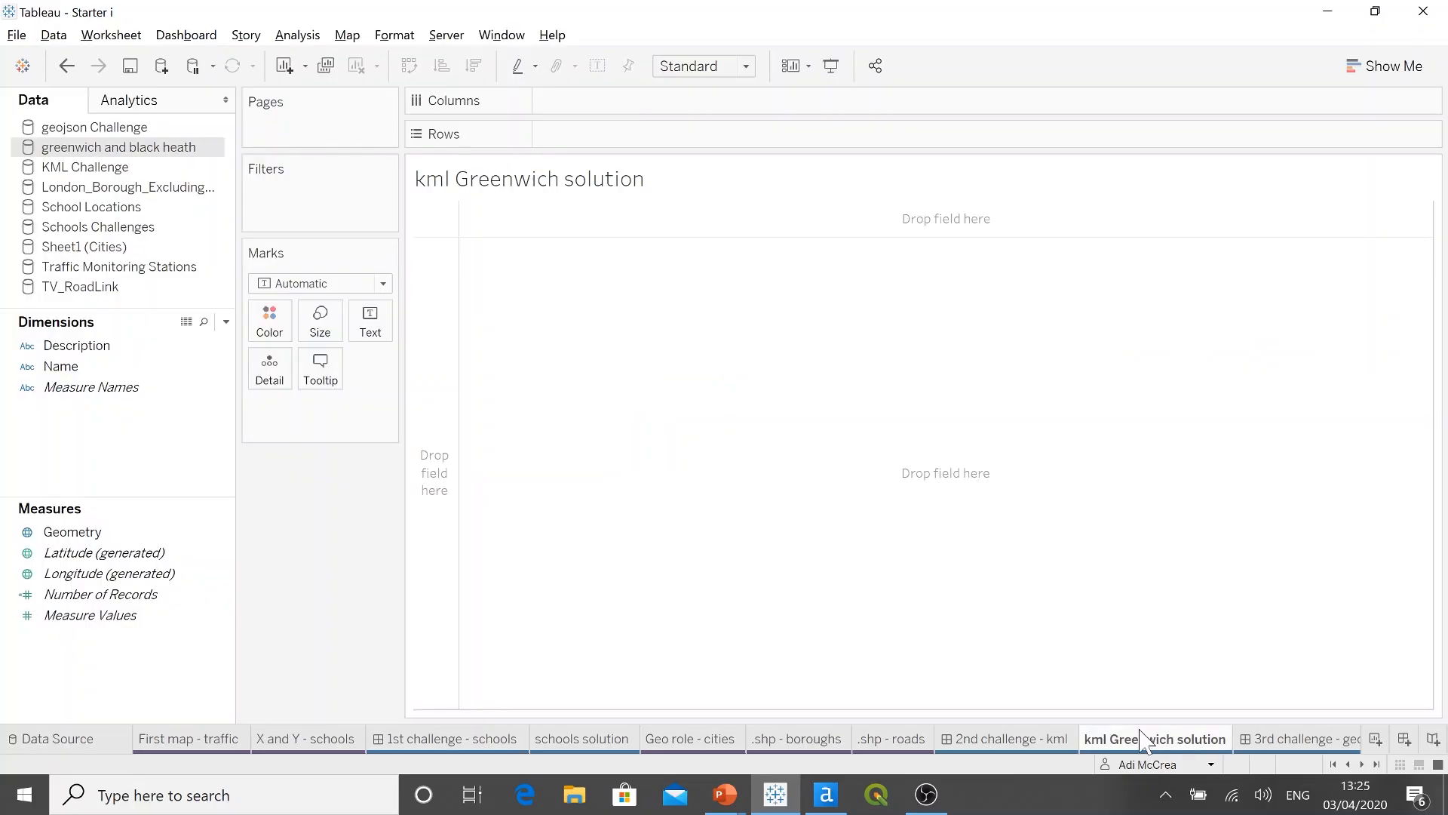
click(171, 535)
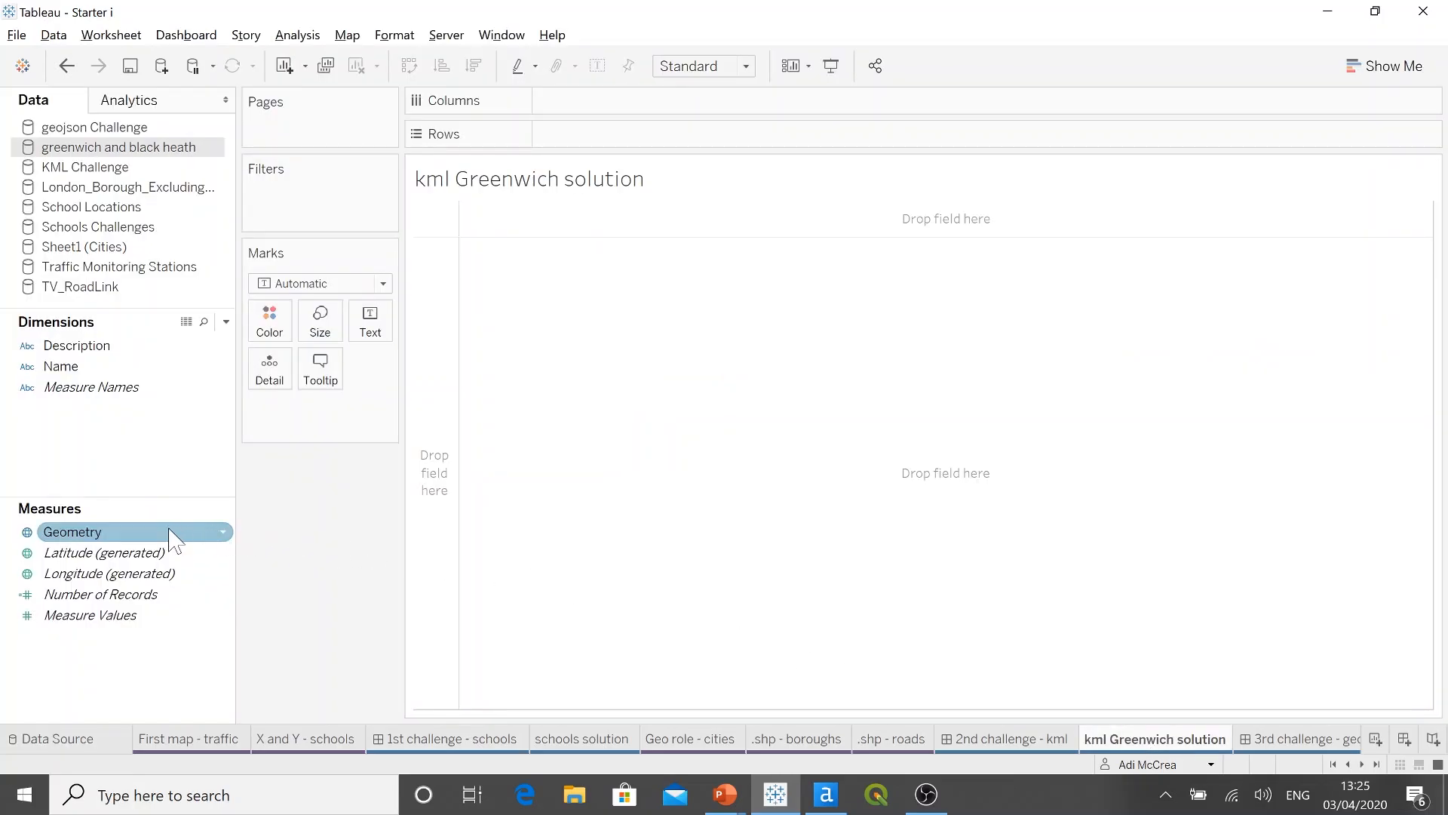
double_click(168, 533)
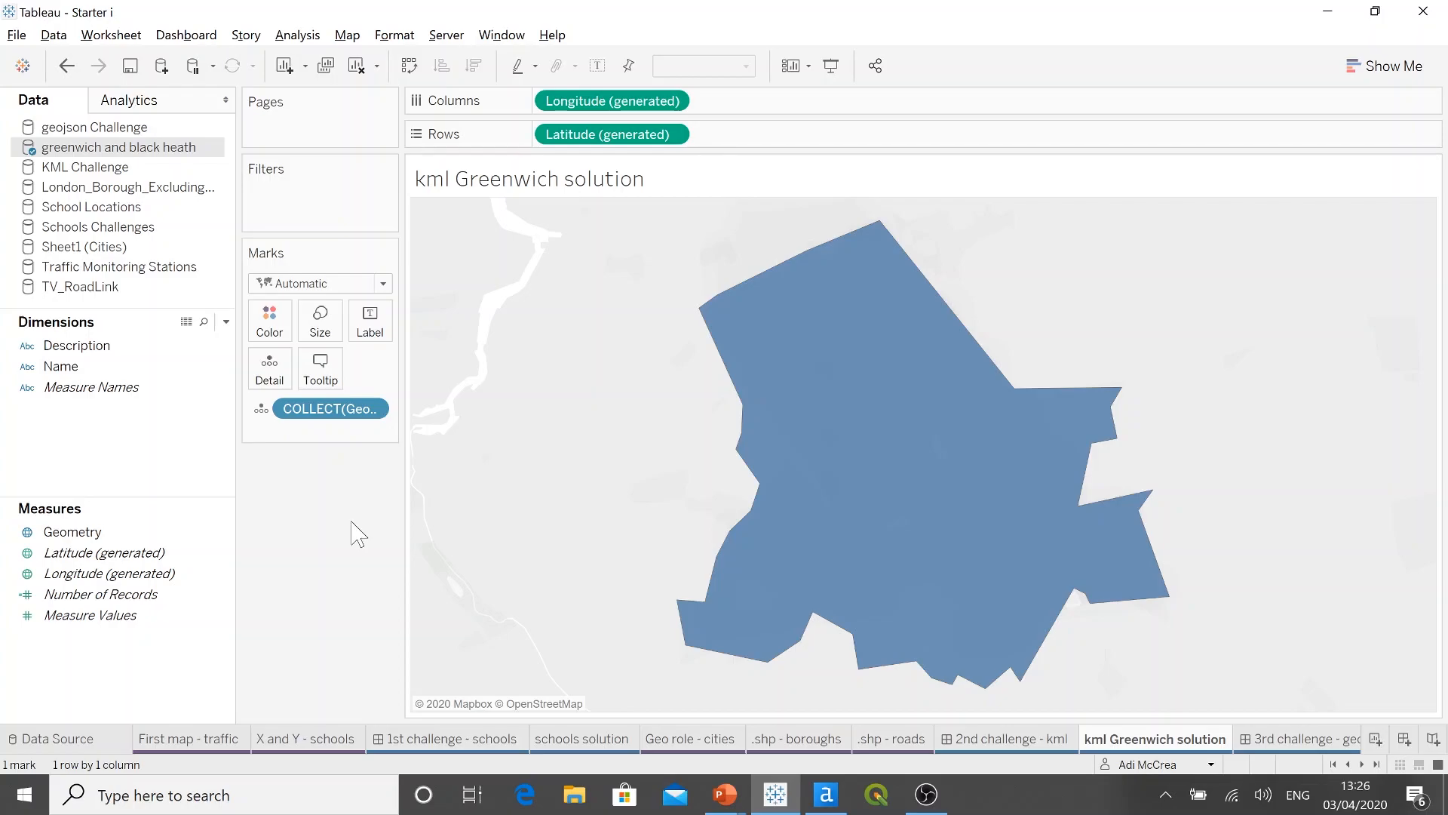
Step: Color the Greenwich outline red with 22% opacity and give it a matching red border
click(273, 332)
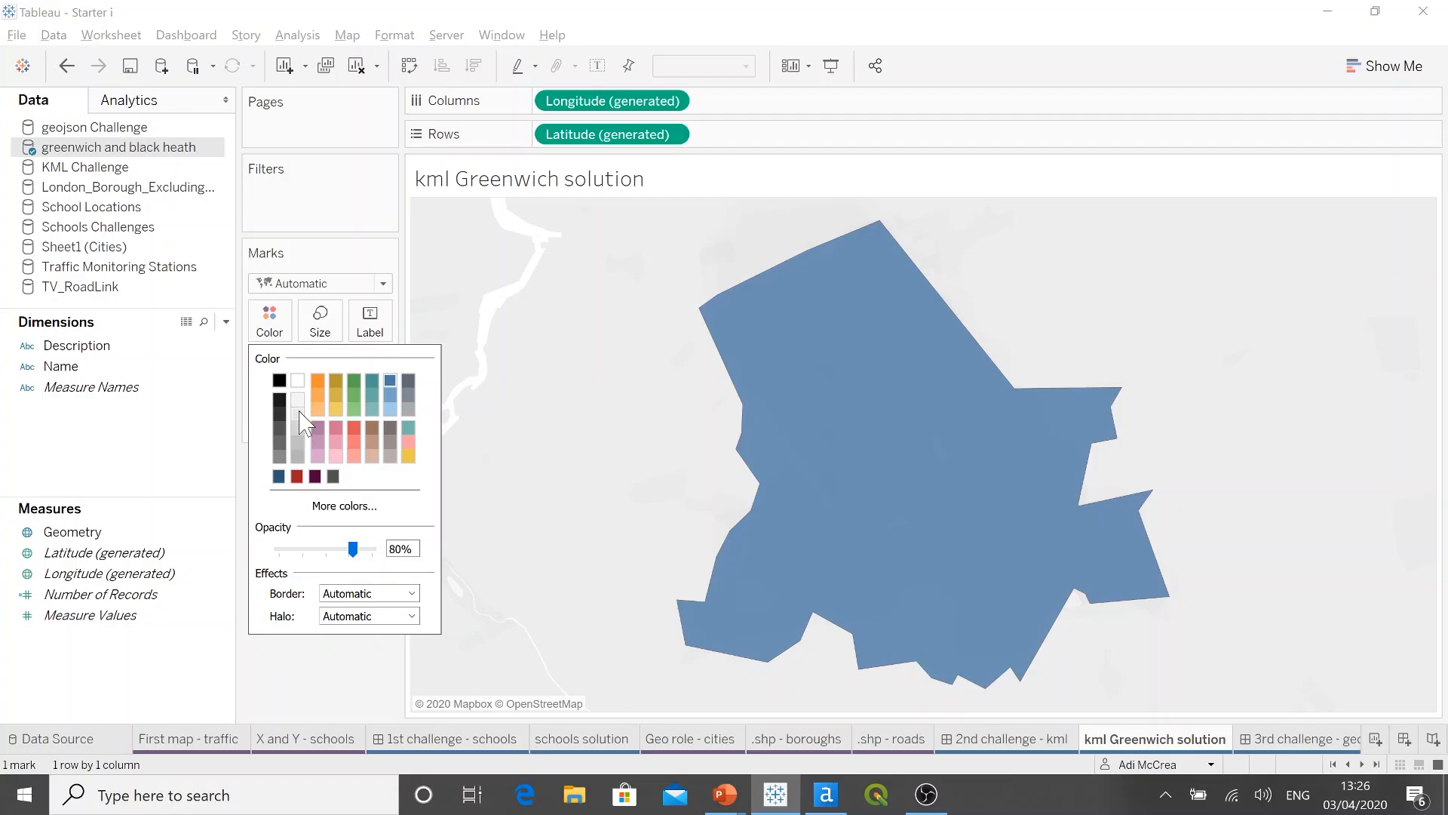
click(296, 476)
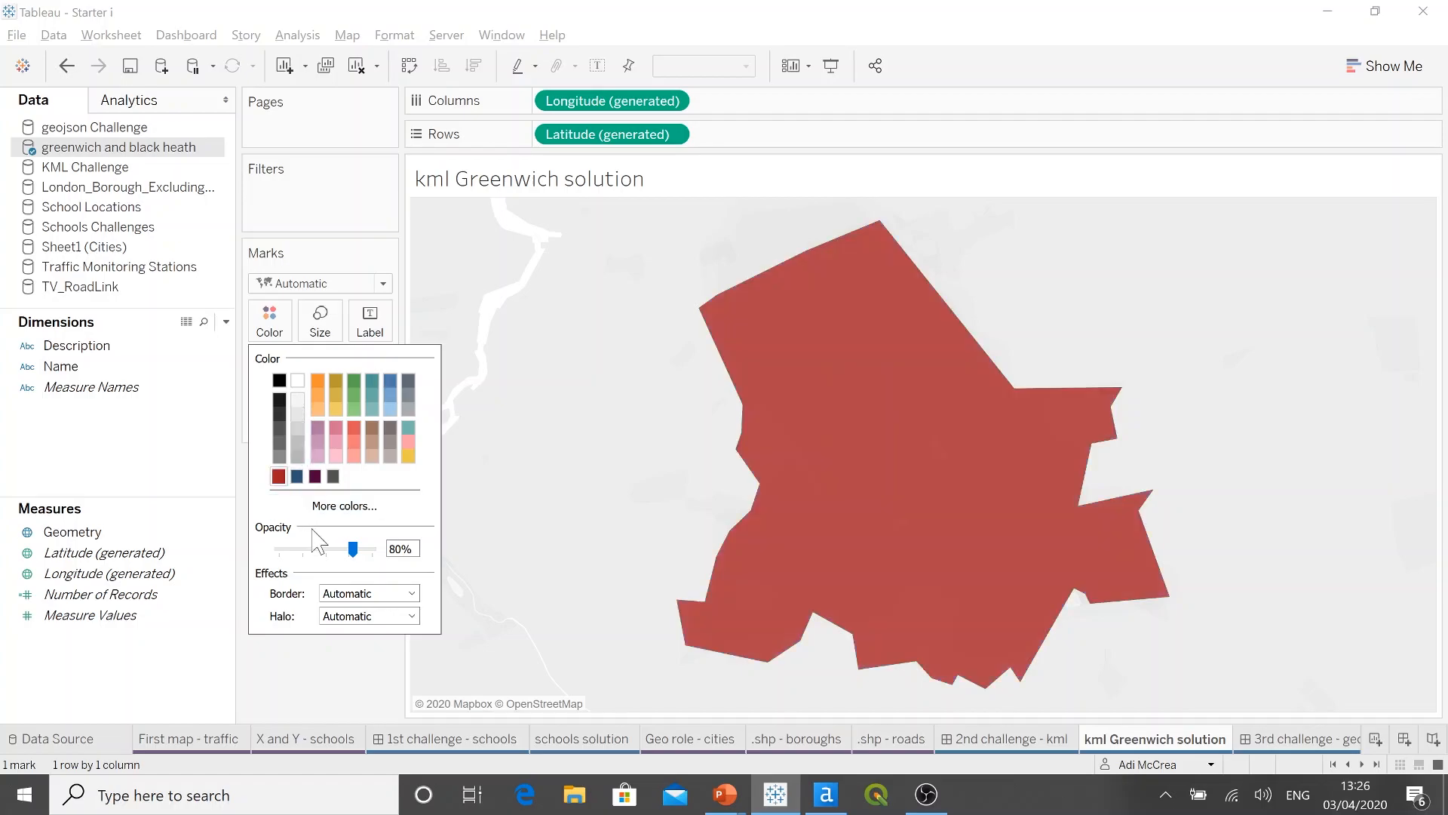
drag(352, 550, 300, 549)
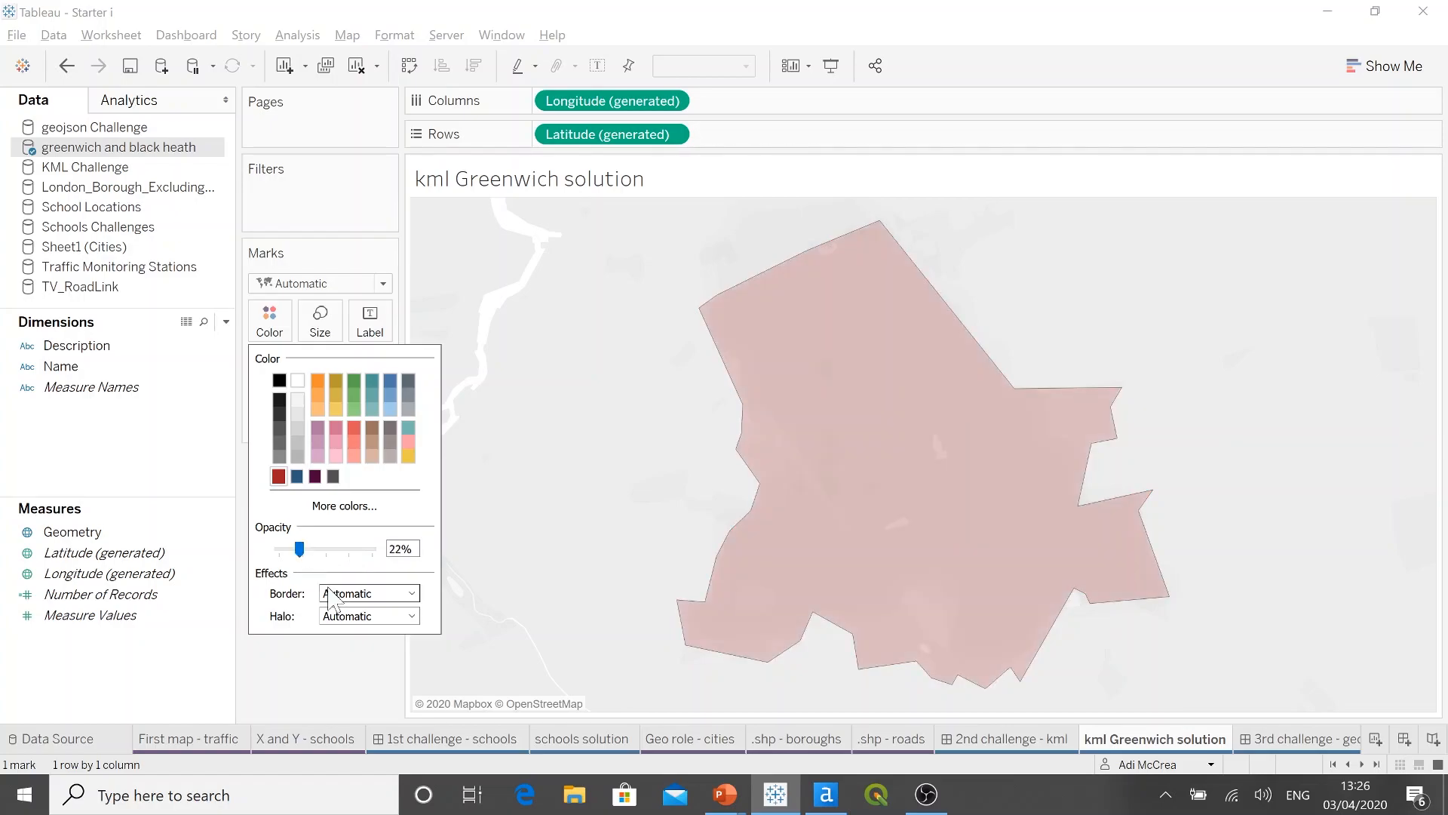
click(375, 596)
click(333, 540)
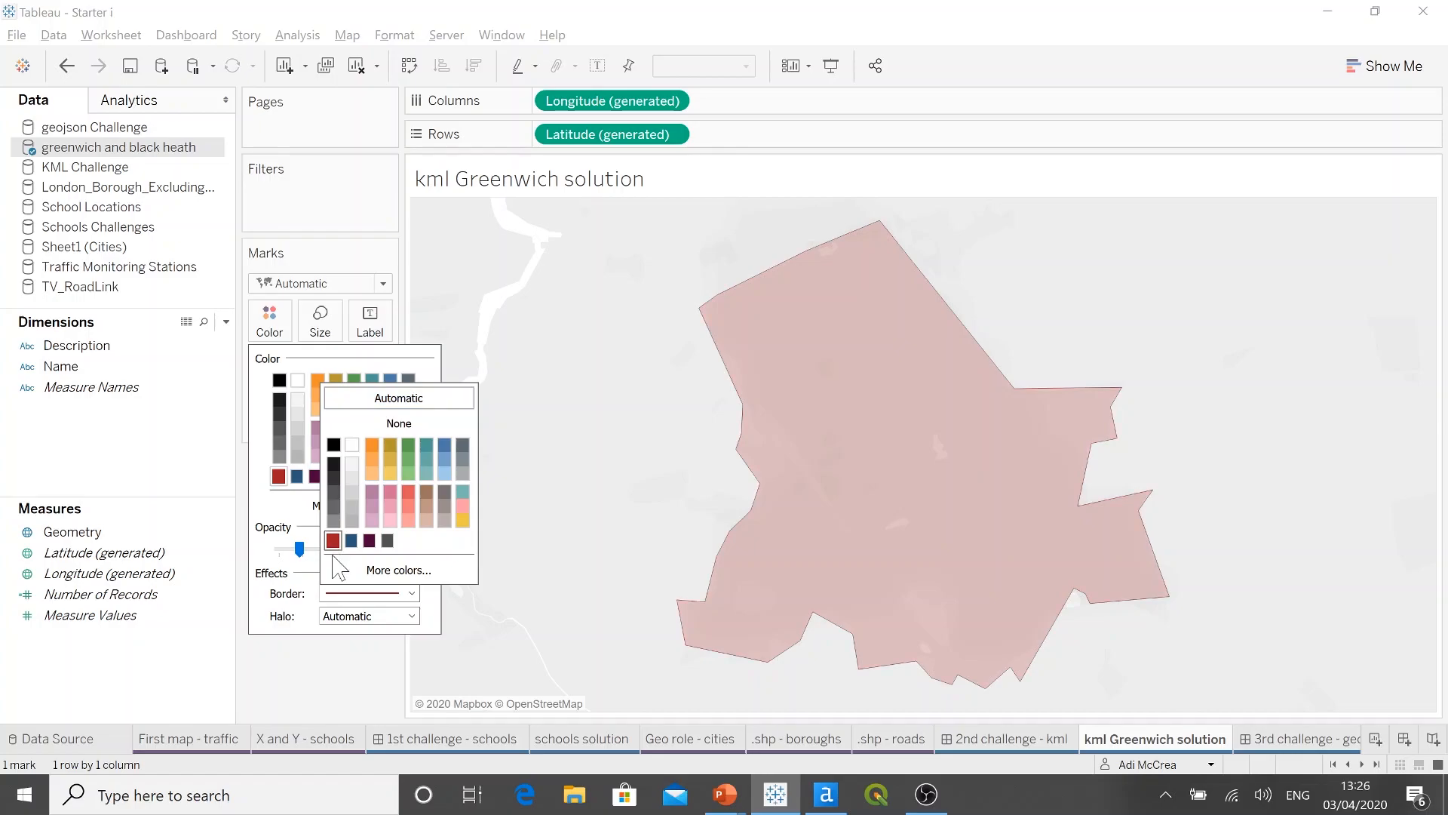
click(337, 672)
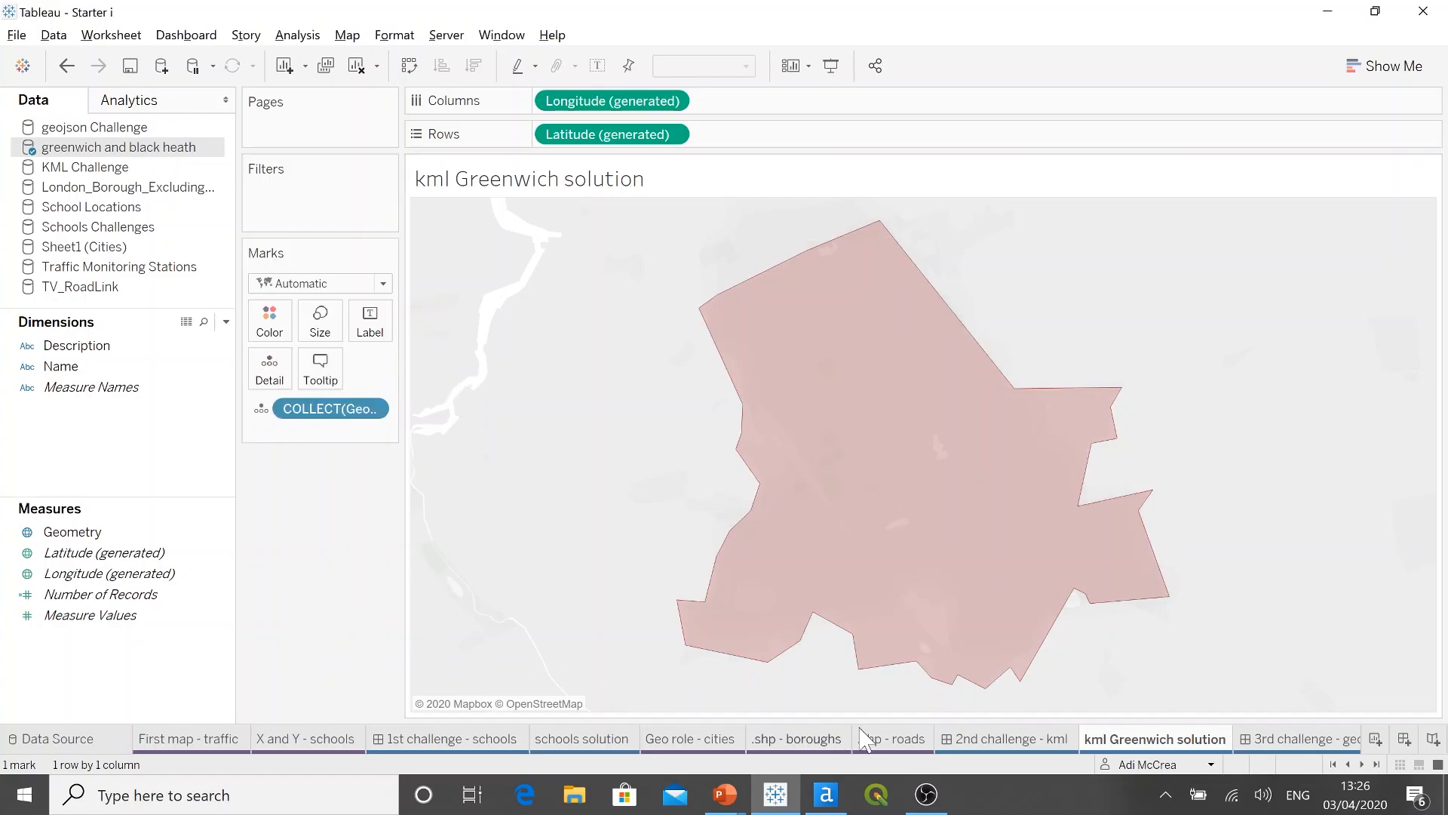
Step: Set the kml Greenwich solution map's background style to Streets and compare it with the 2nd challenge - kml dashboard
click(1050, 741)
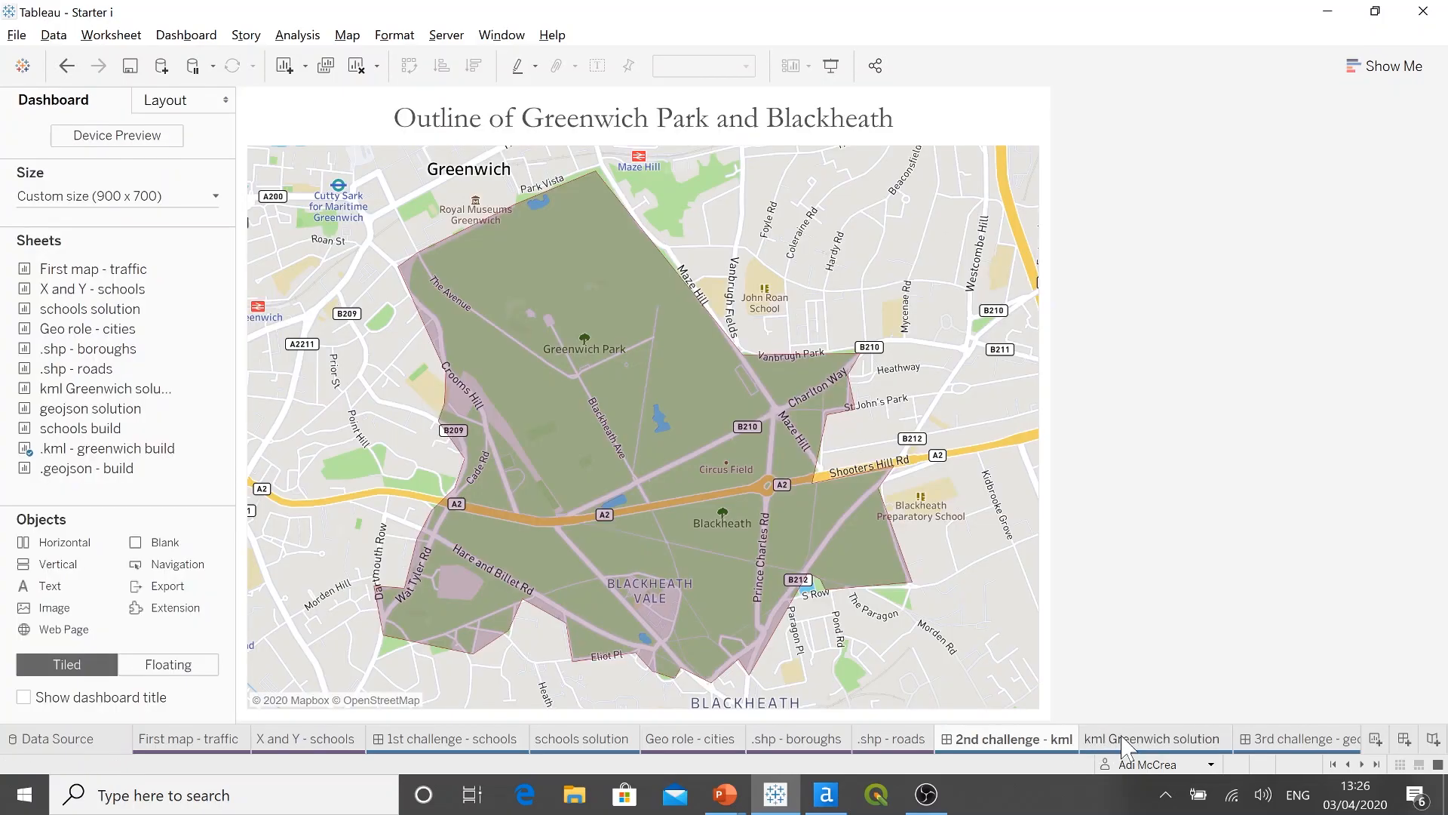
mouse_move(1122, 737)
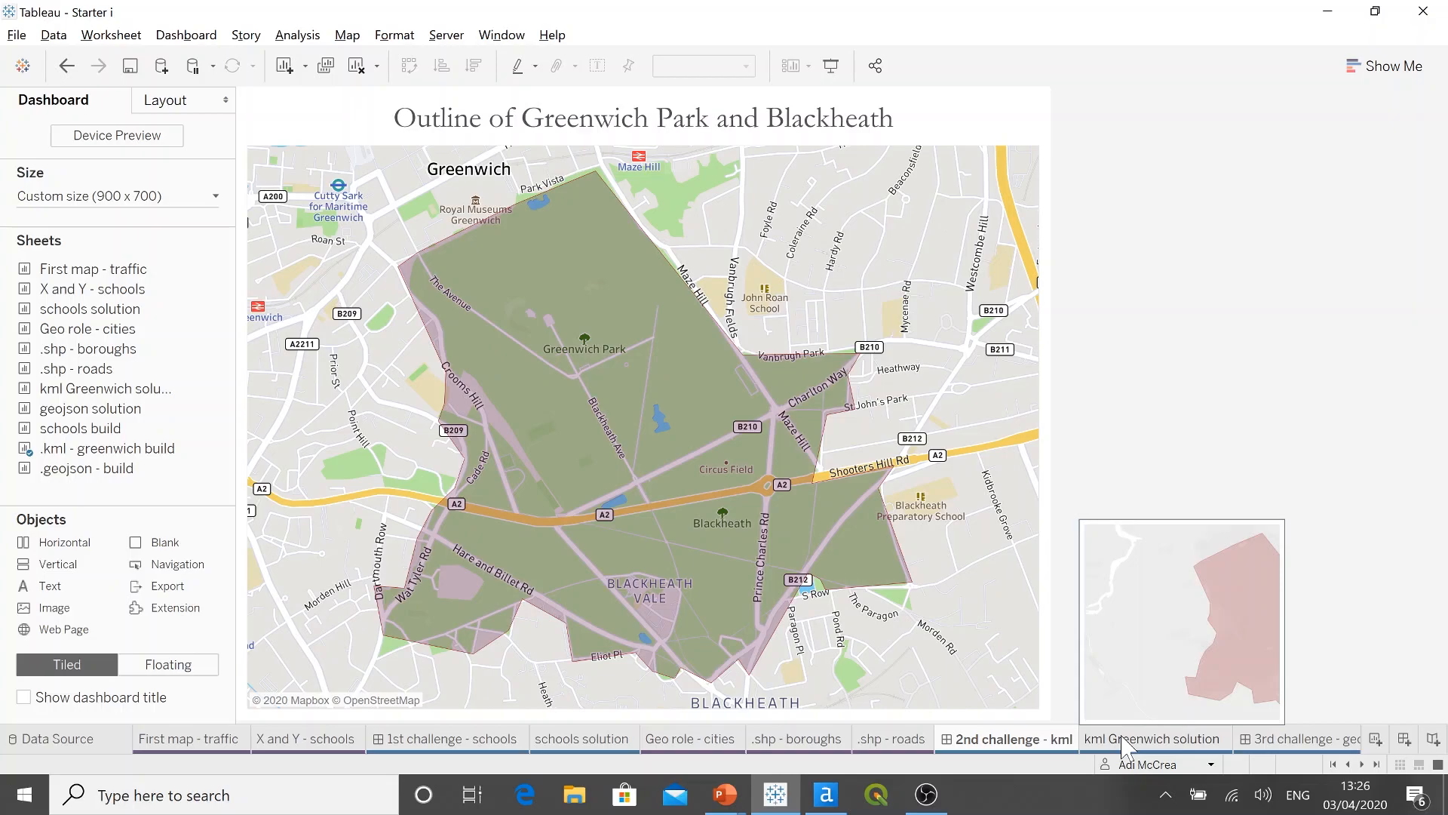
click(1124, 742)
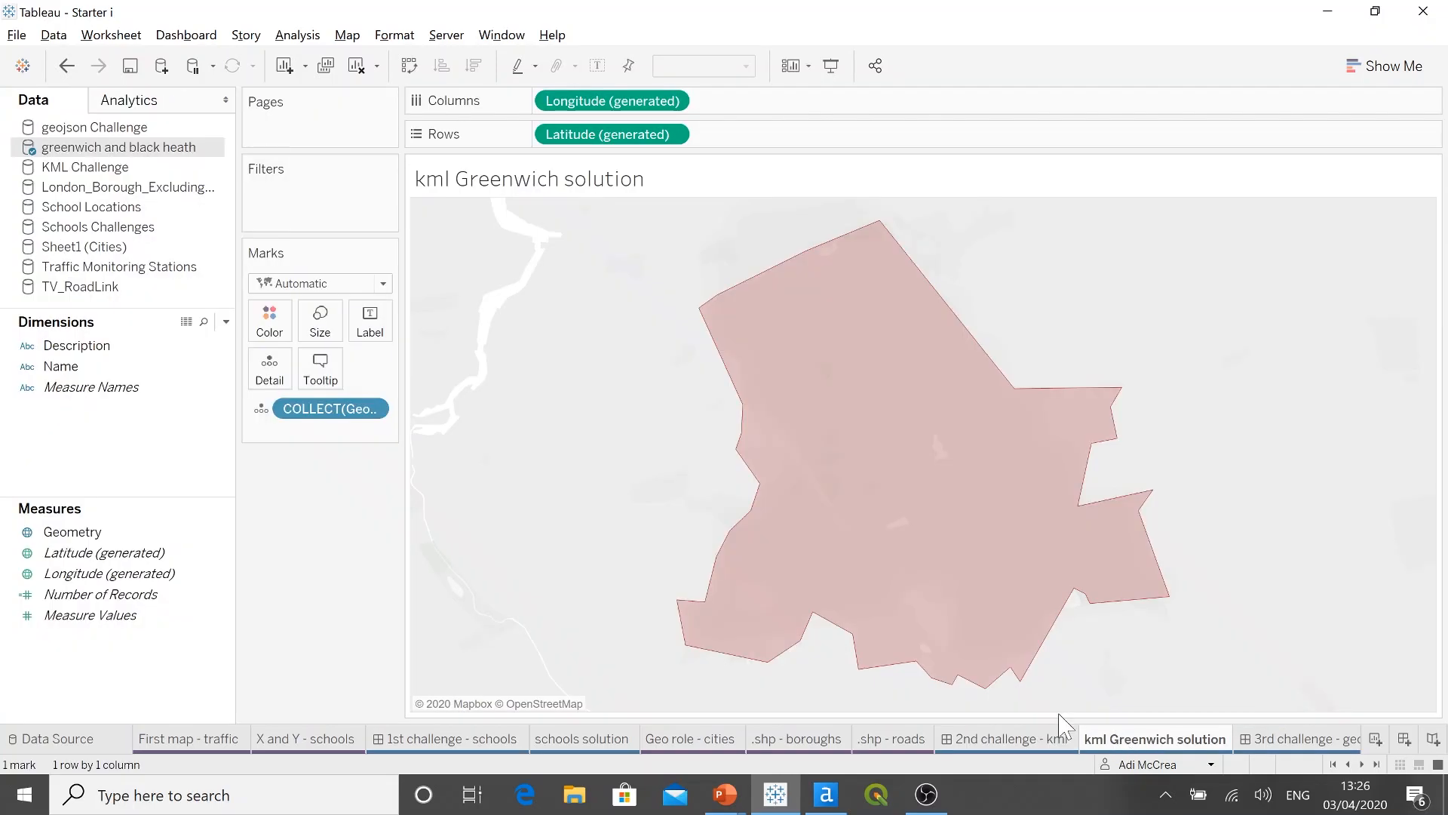
click(353, 44)
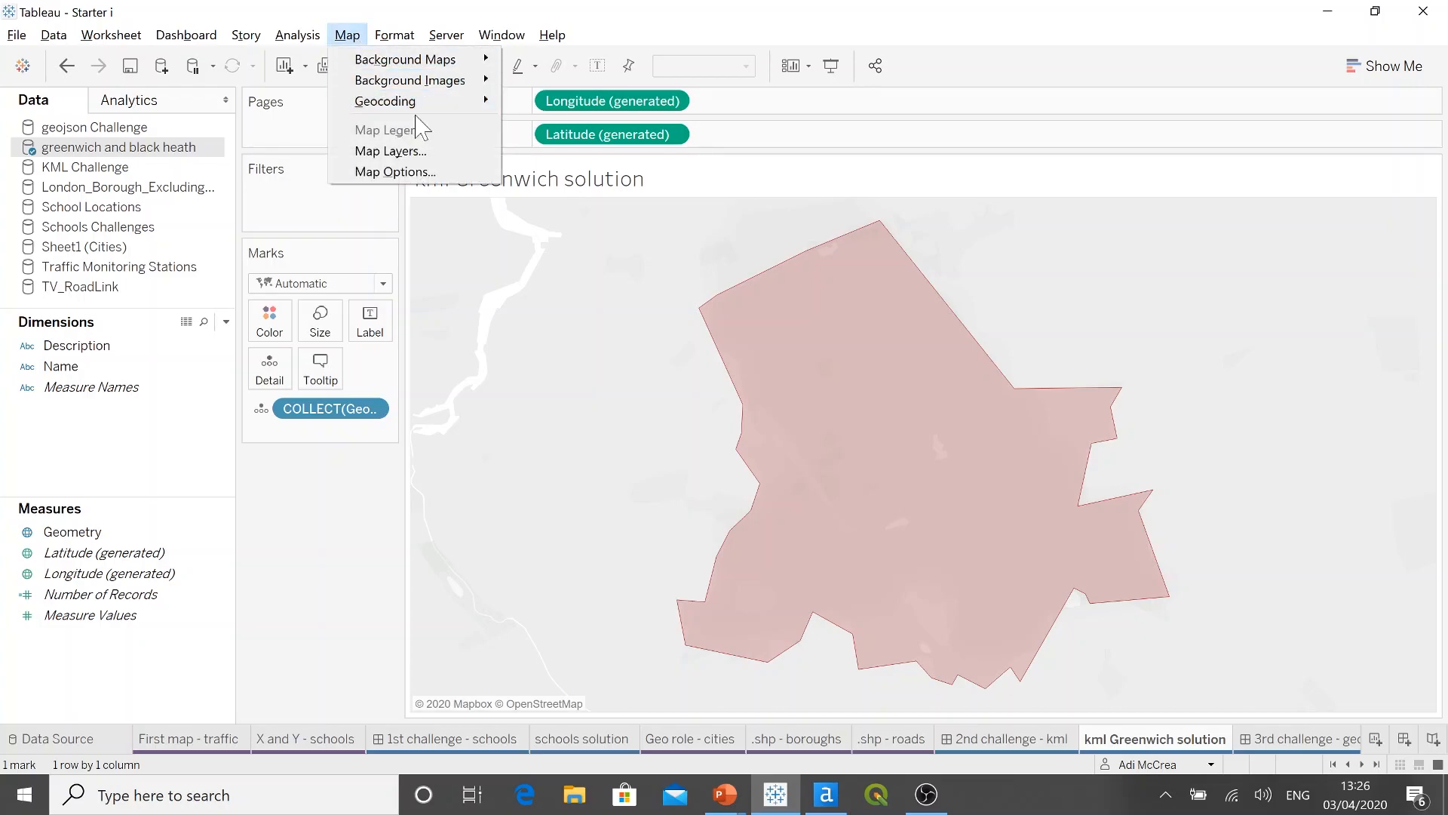
click(390, 151)
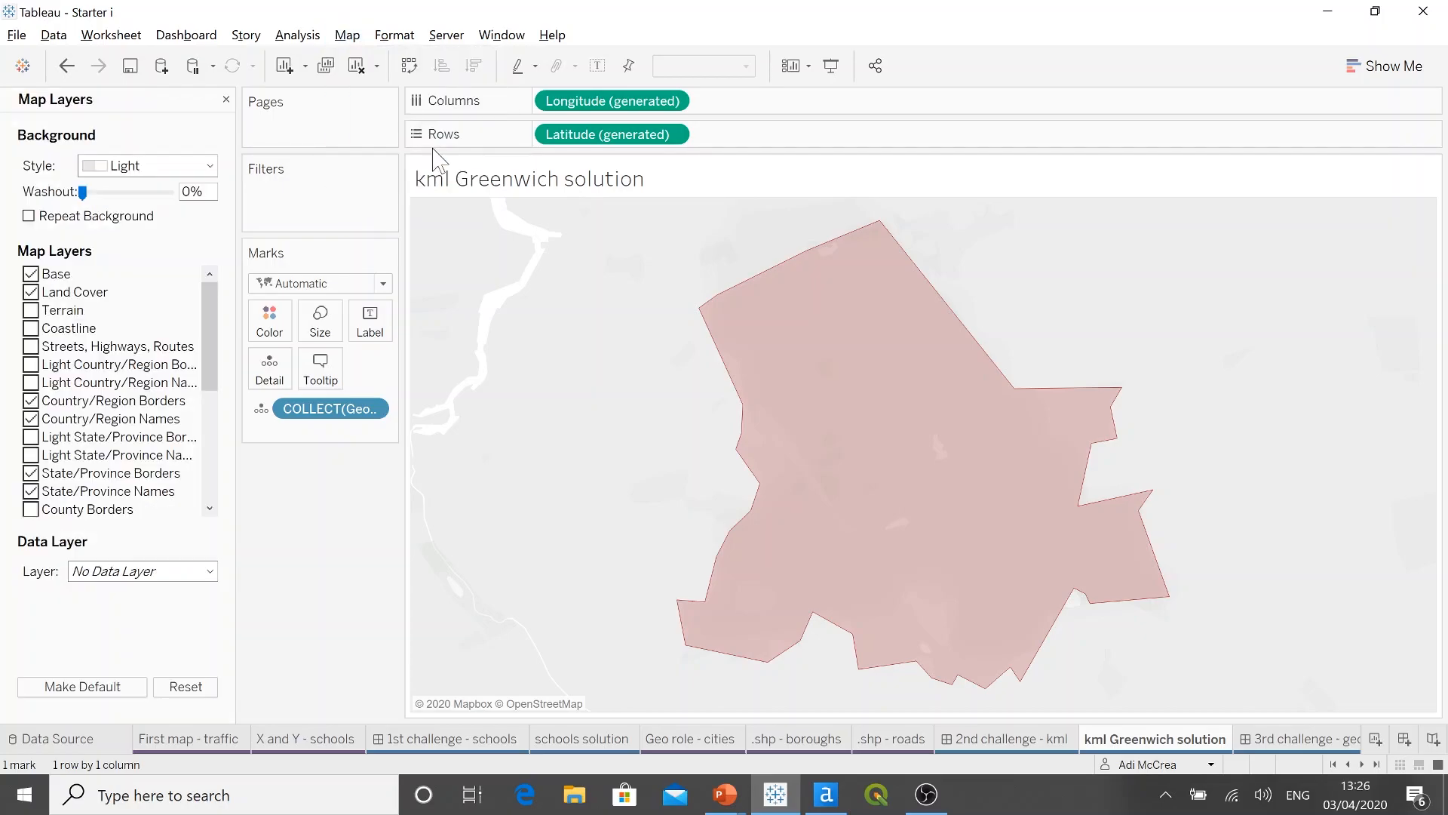
click(210, 166)
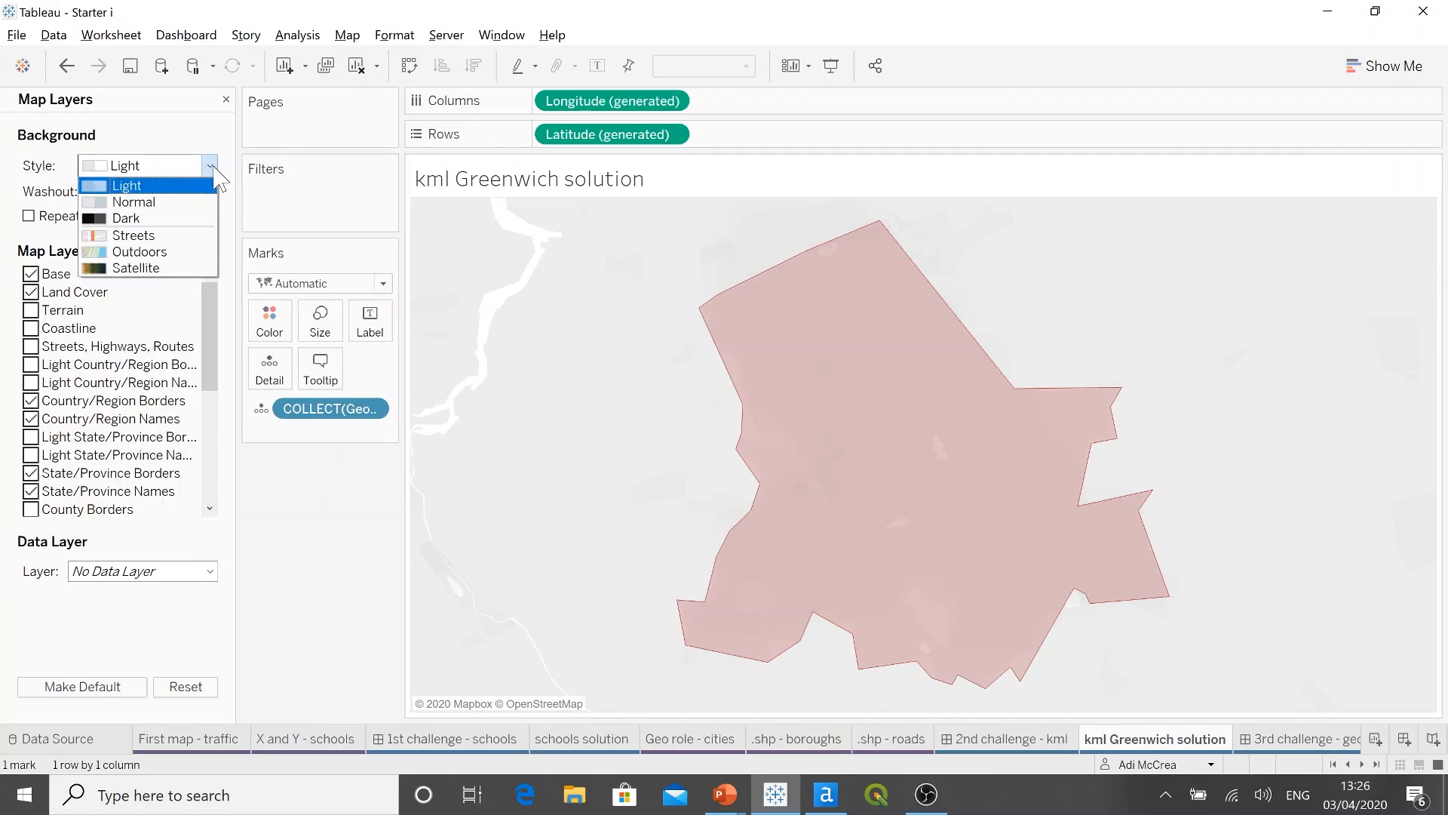
click(188, 234)
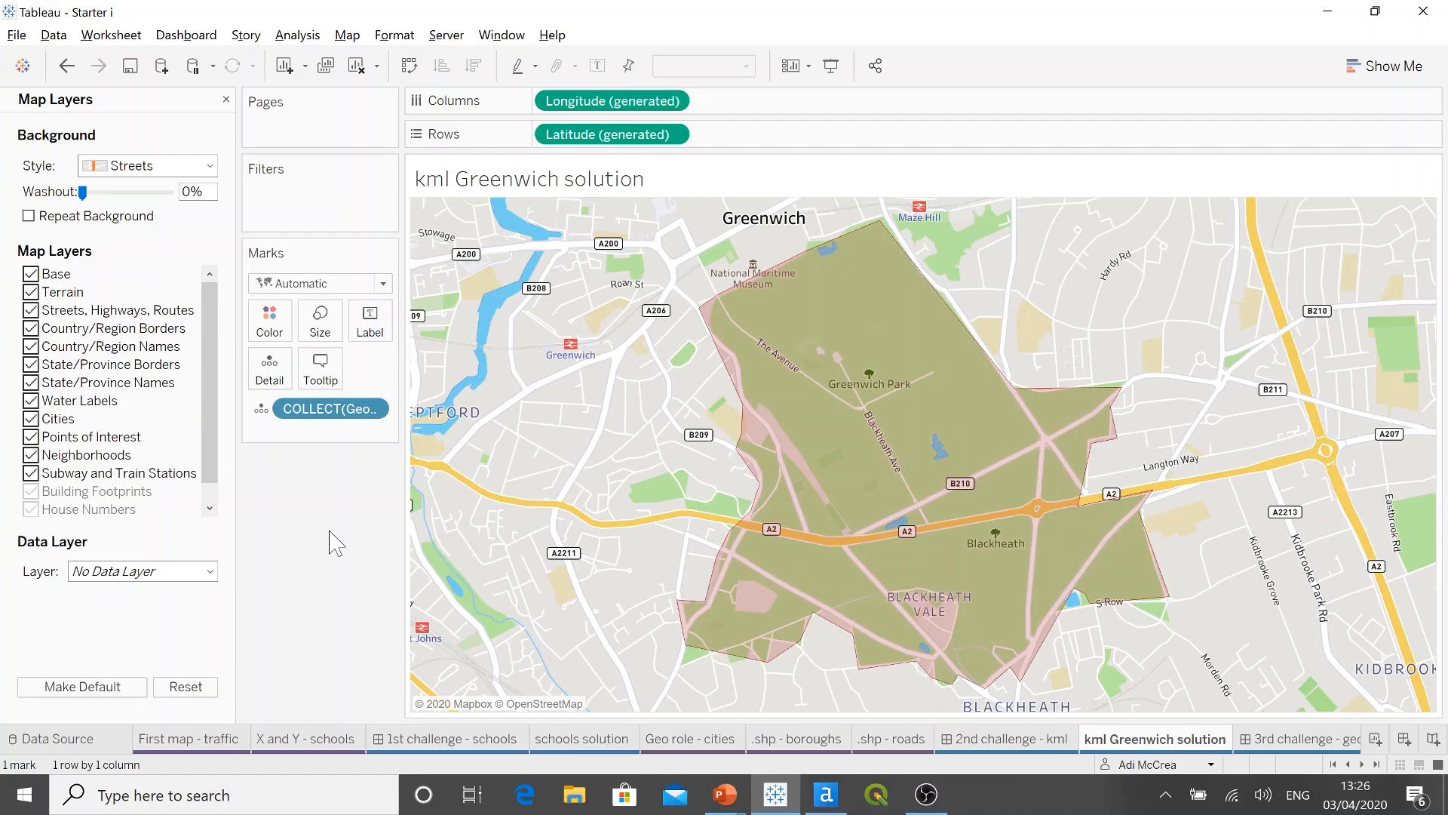
click(1056, 743)
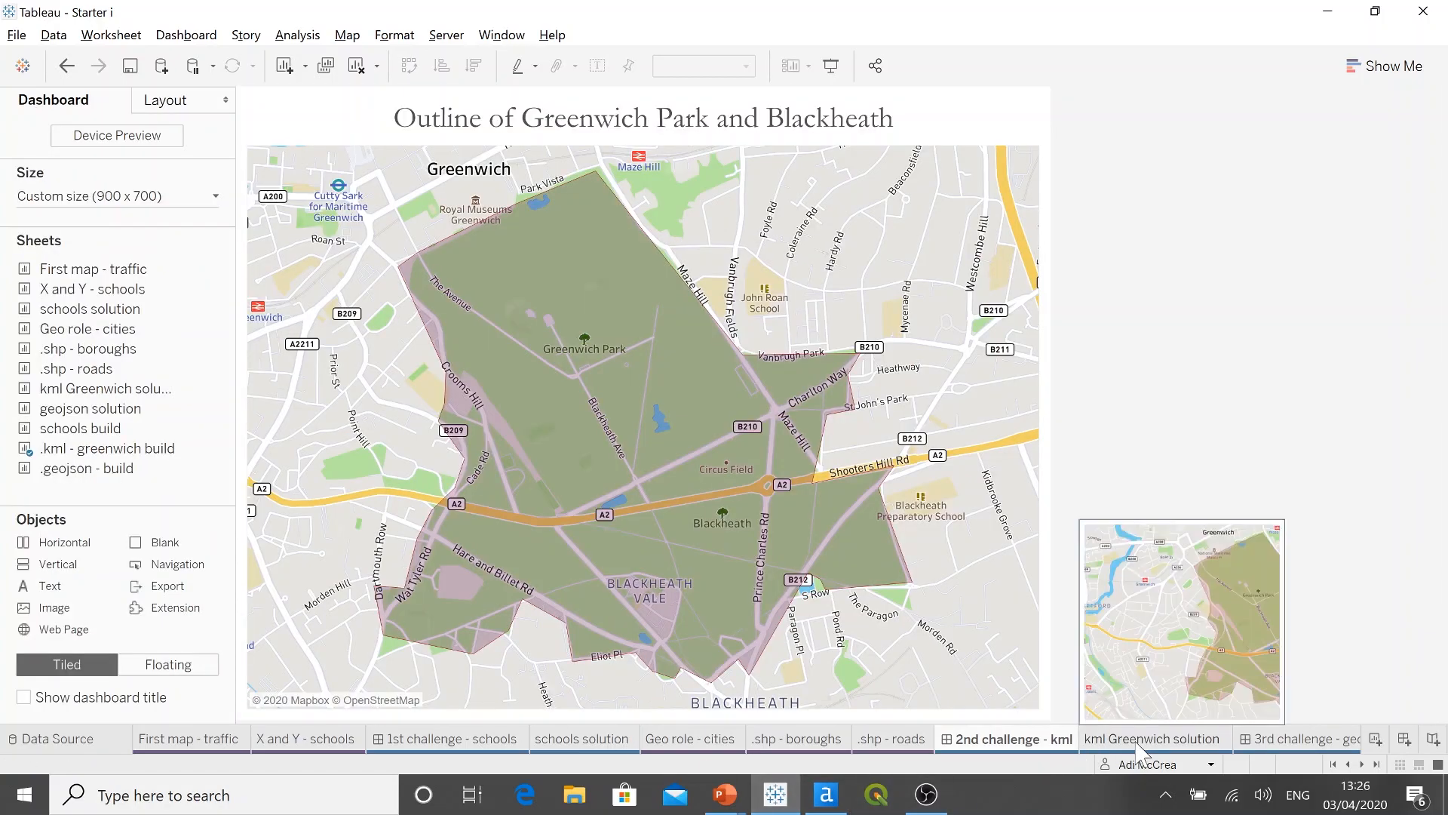
click(1141, 749)
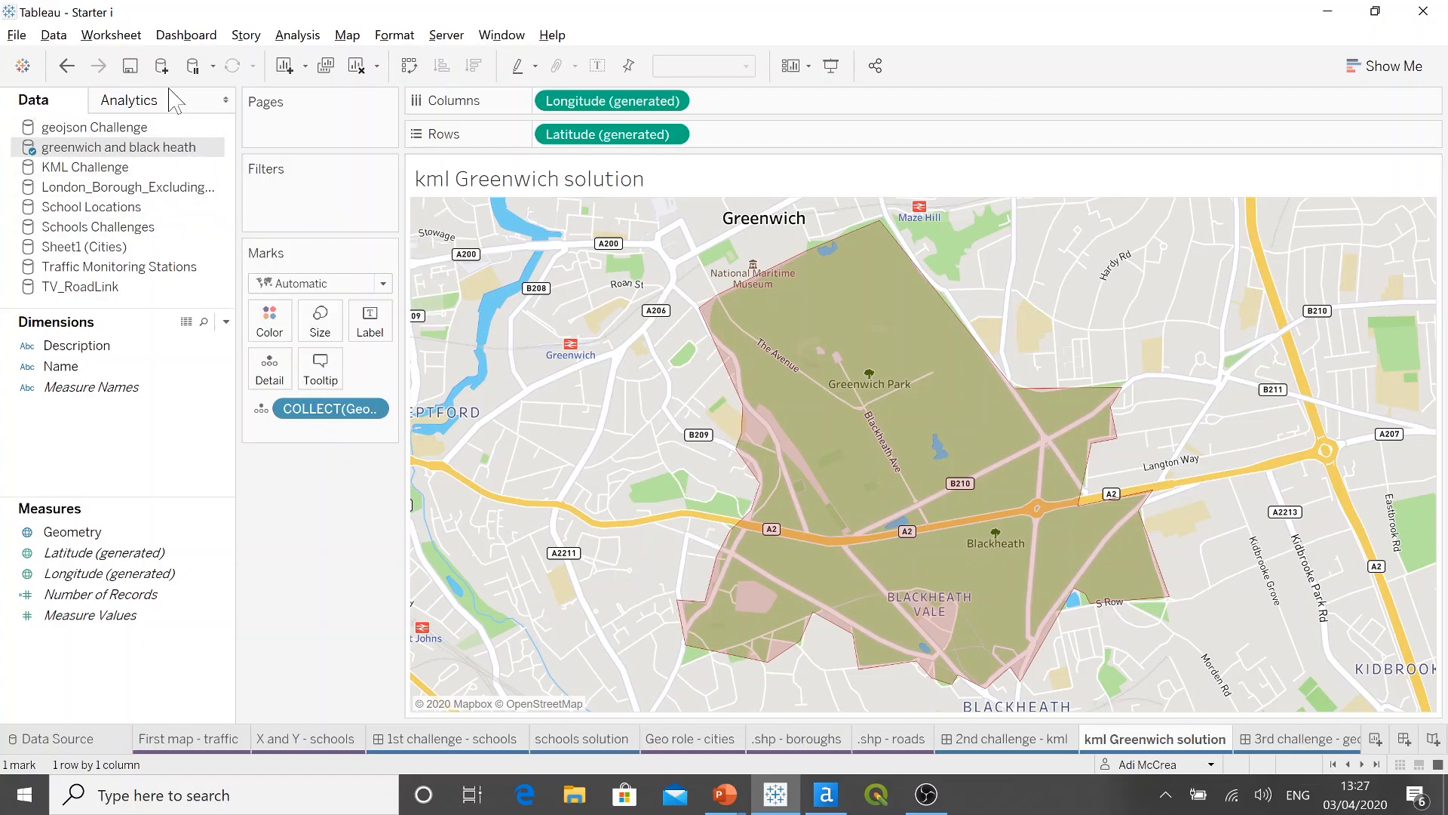
Step: Check the spatial files in the Data Sources folder for eckertIV.geojson without connecting to any of them
click(162, 67)
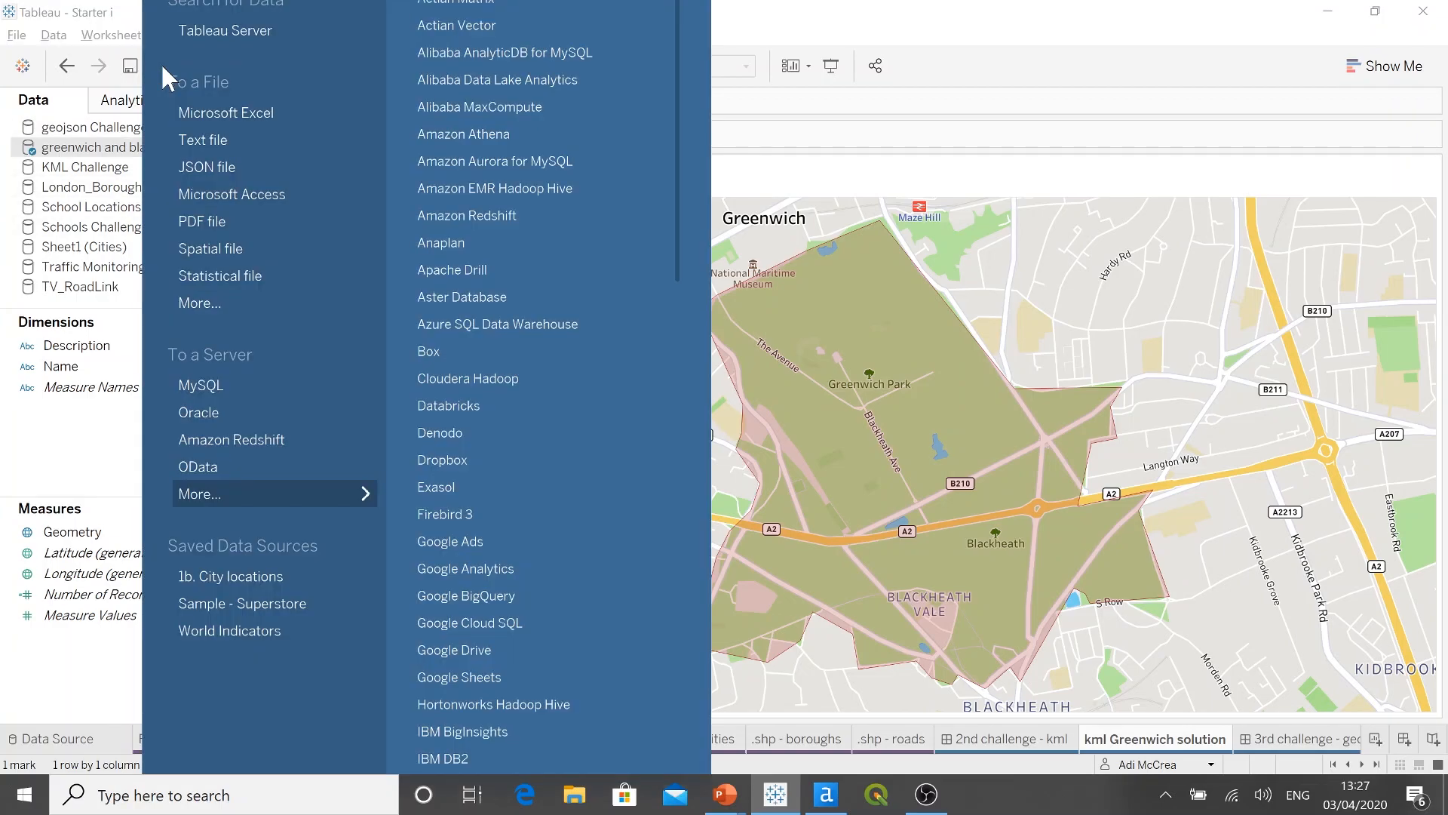
click(301, 253)
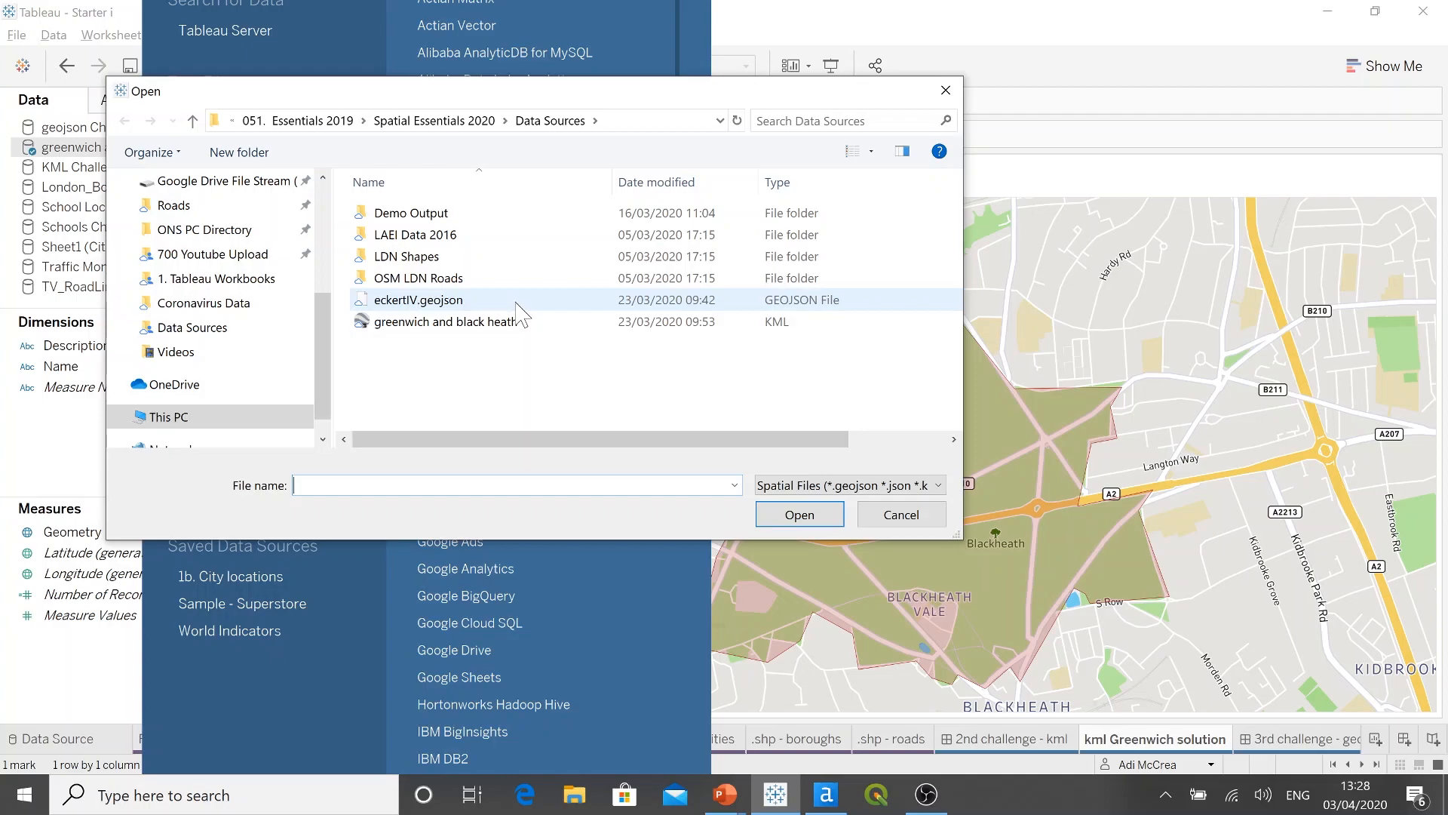
key(Escape)
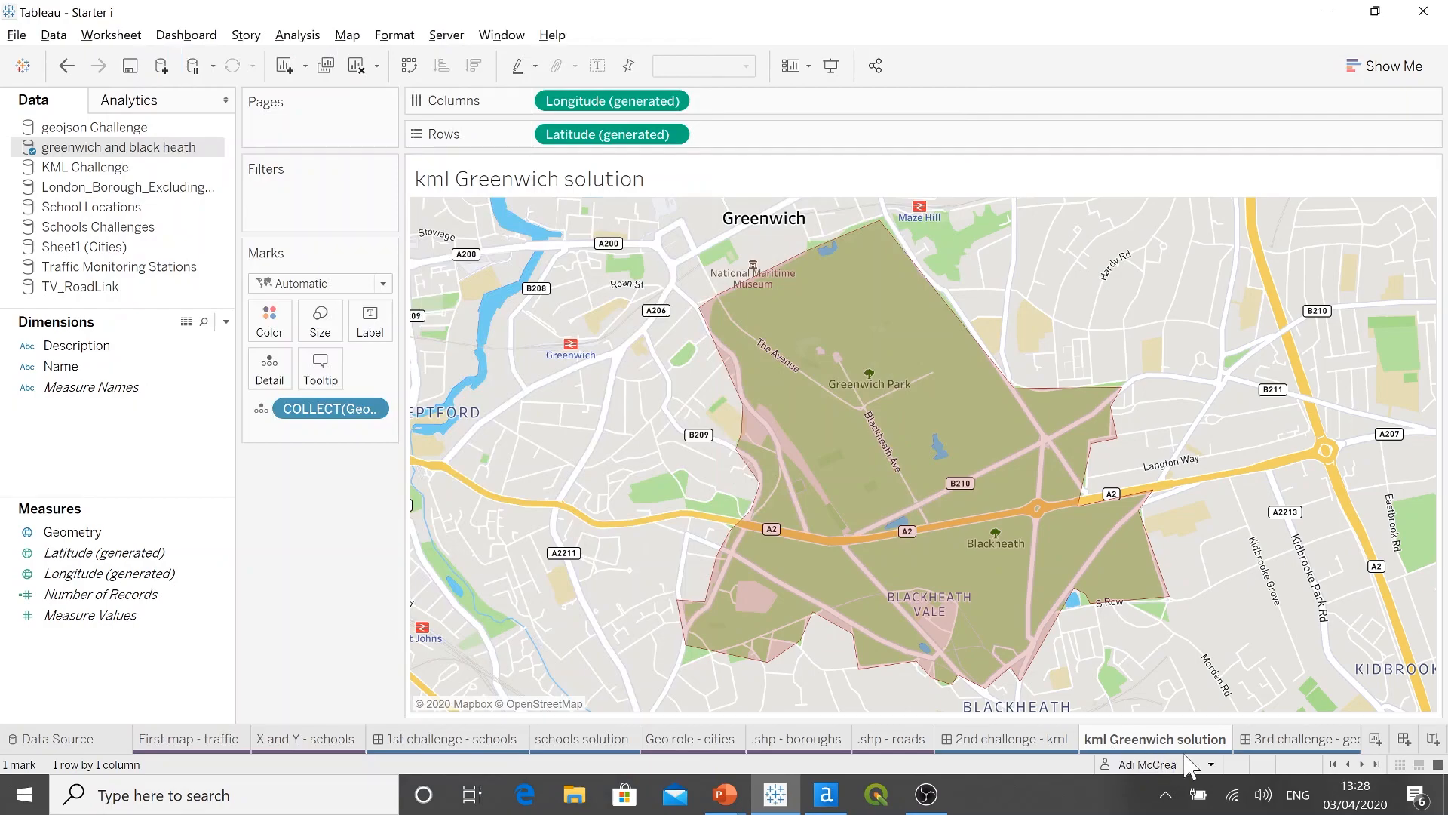
Step: Open the 3rd challenge - geojson dashboard and view its world map in presentation mode
click(1269, 741)
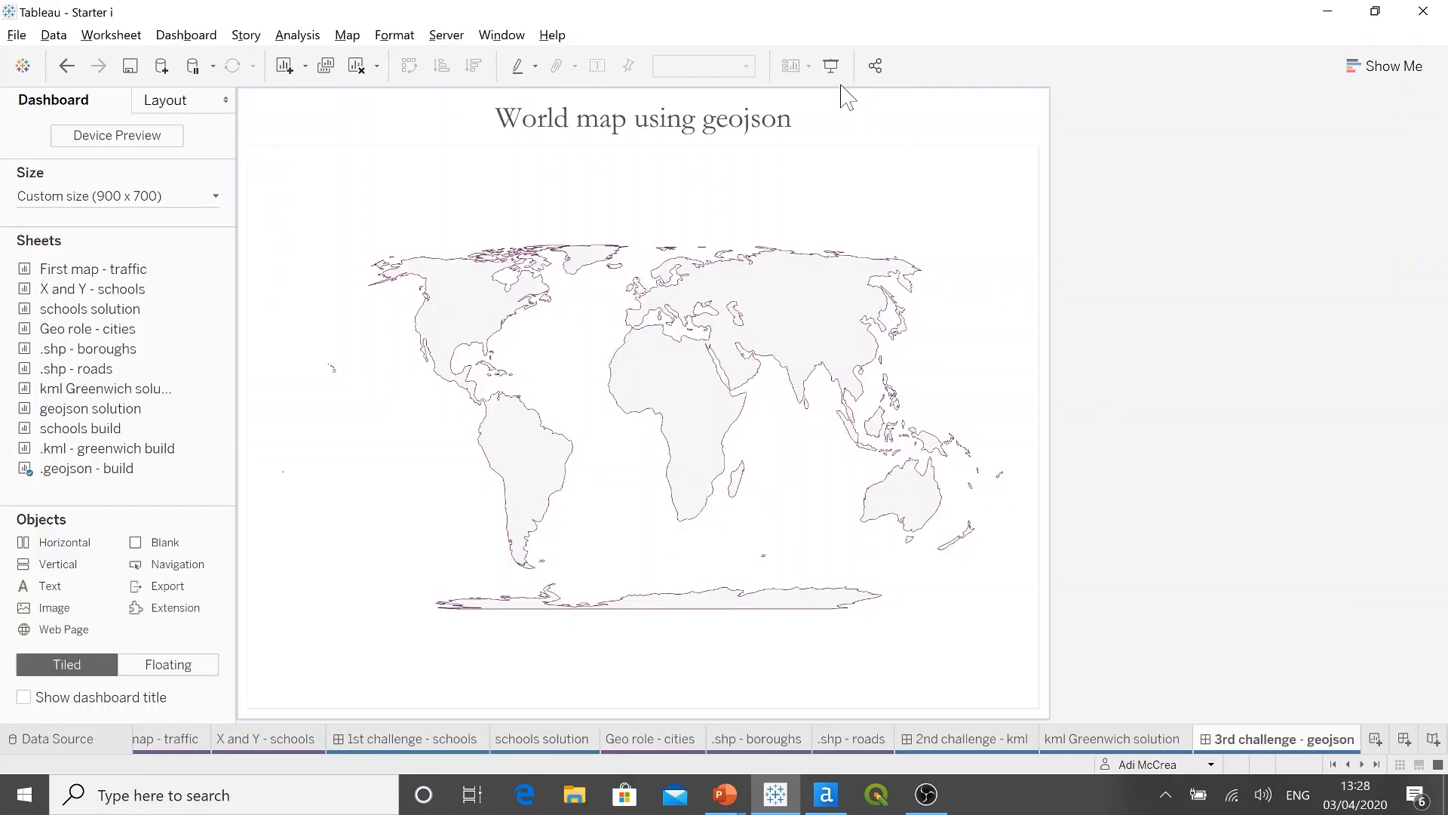
click(832, 66)
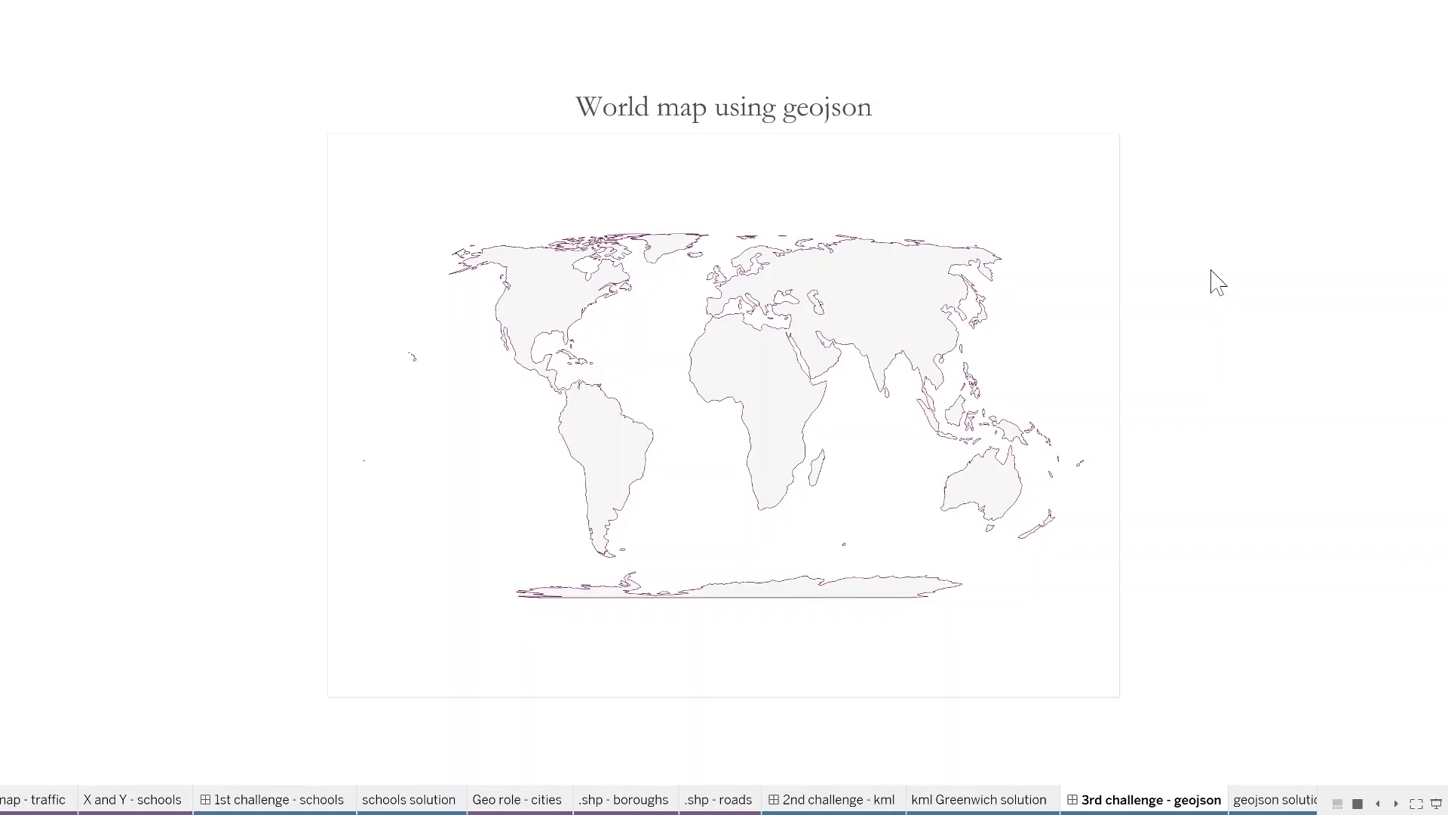
key(Escape)
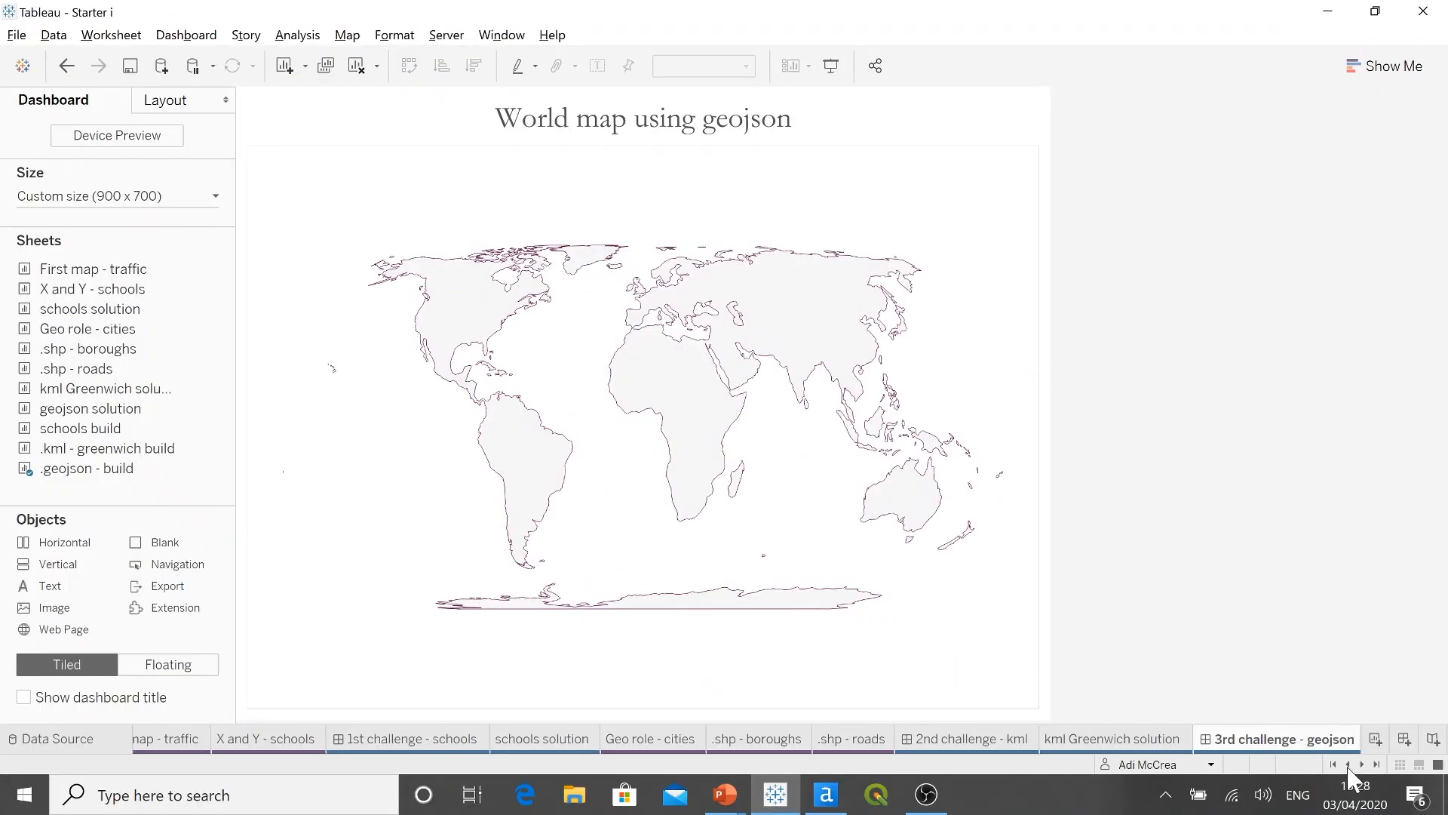
Step: Connect to the spatial file eckertIV.geojson in the Data Sources folder and map its Geometry field on the geojson solution sheet
click(1362, 764)
click(1362, 764)
click(1073, 739)
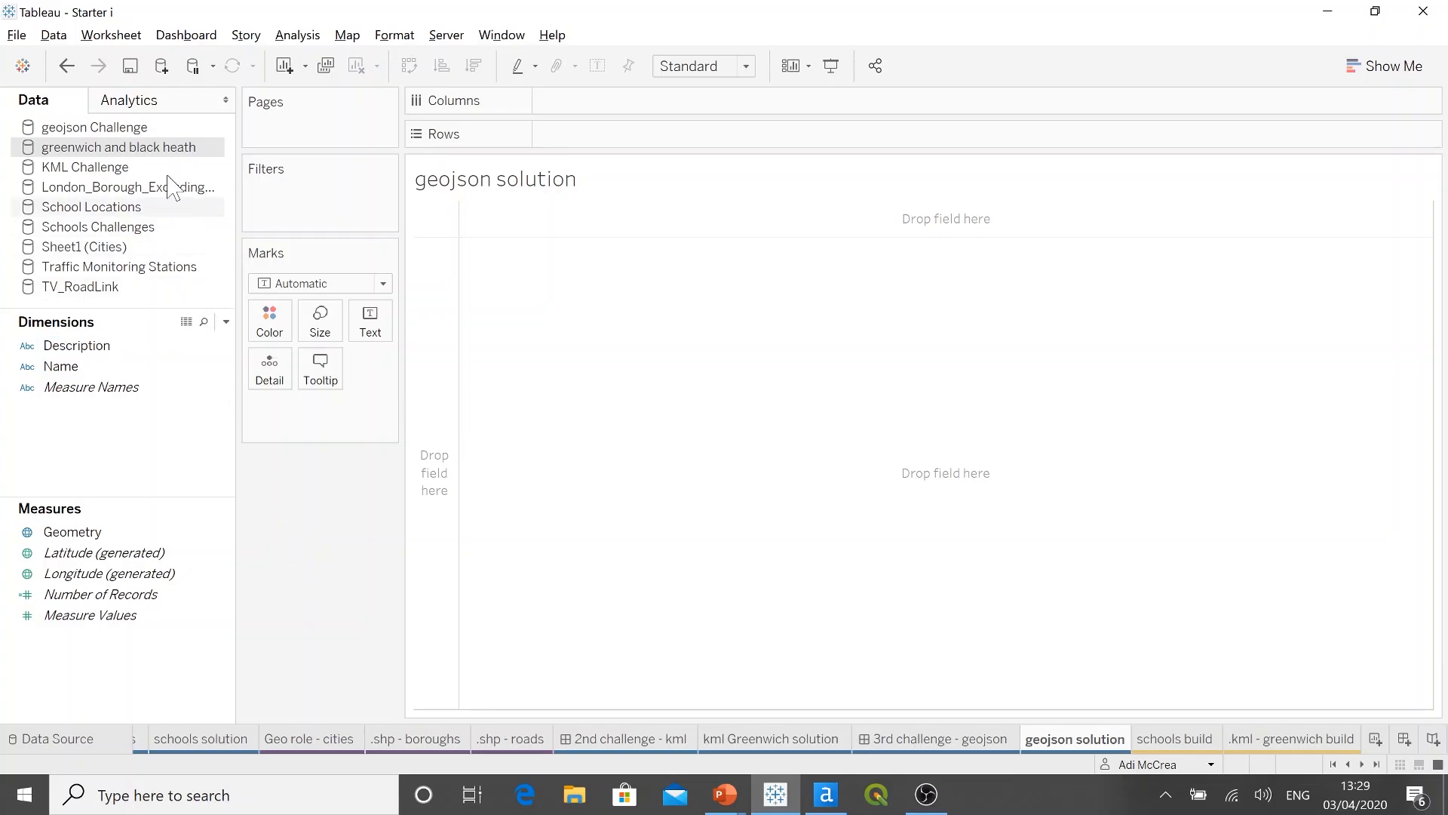
click(162, 66)
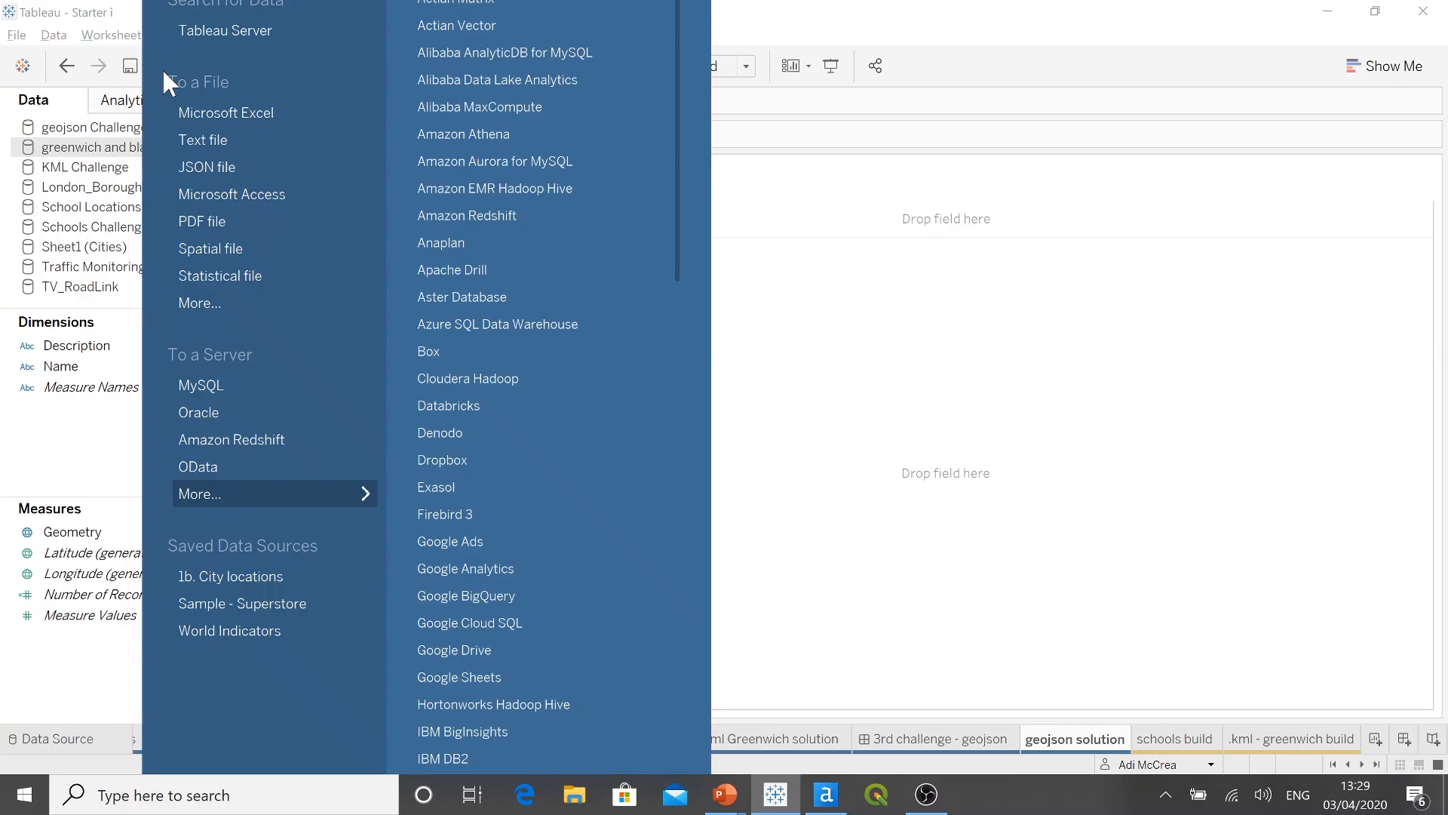
click(271, 251)
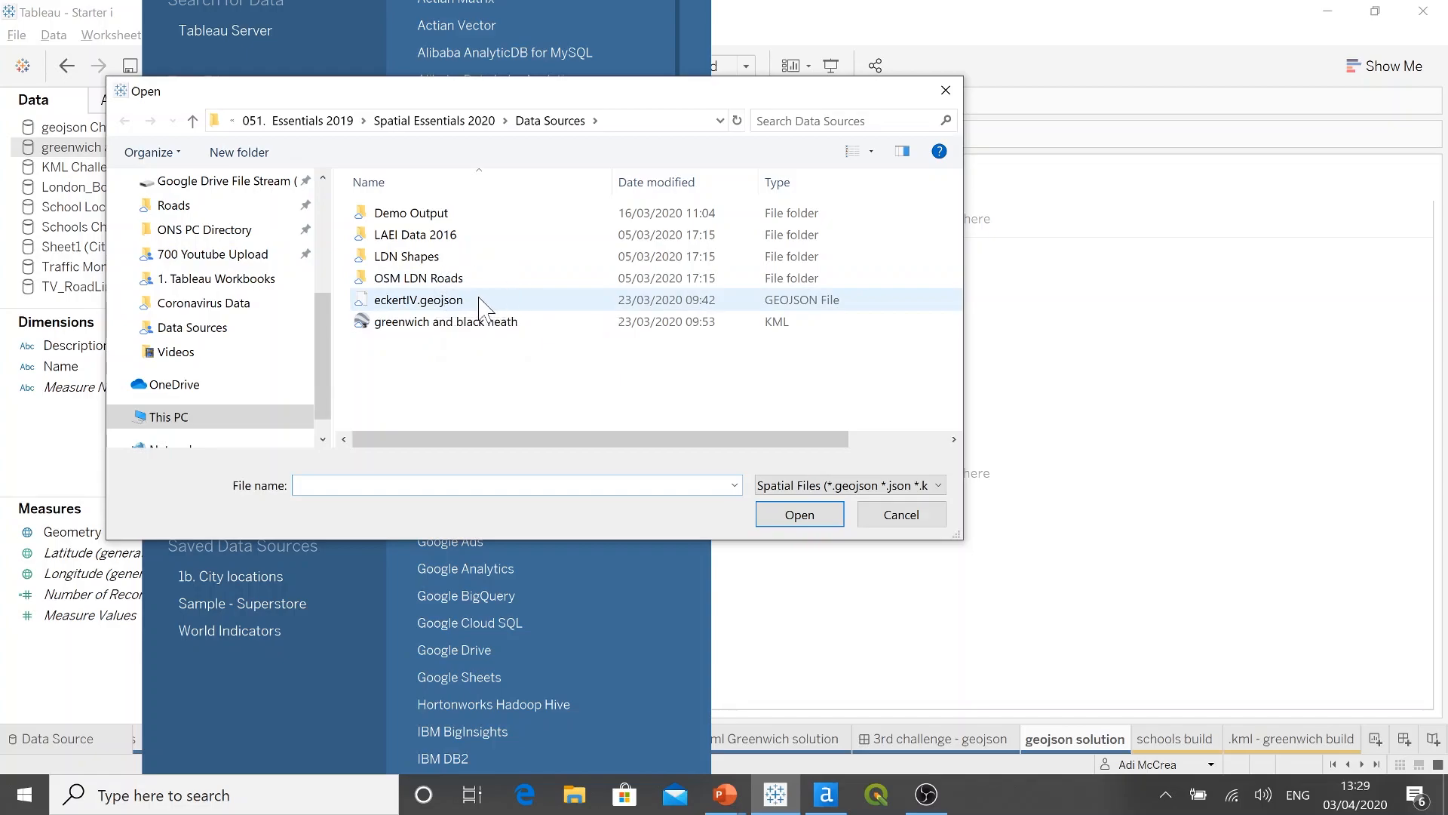
click(482, 302)
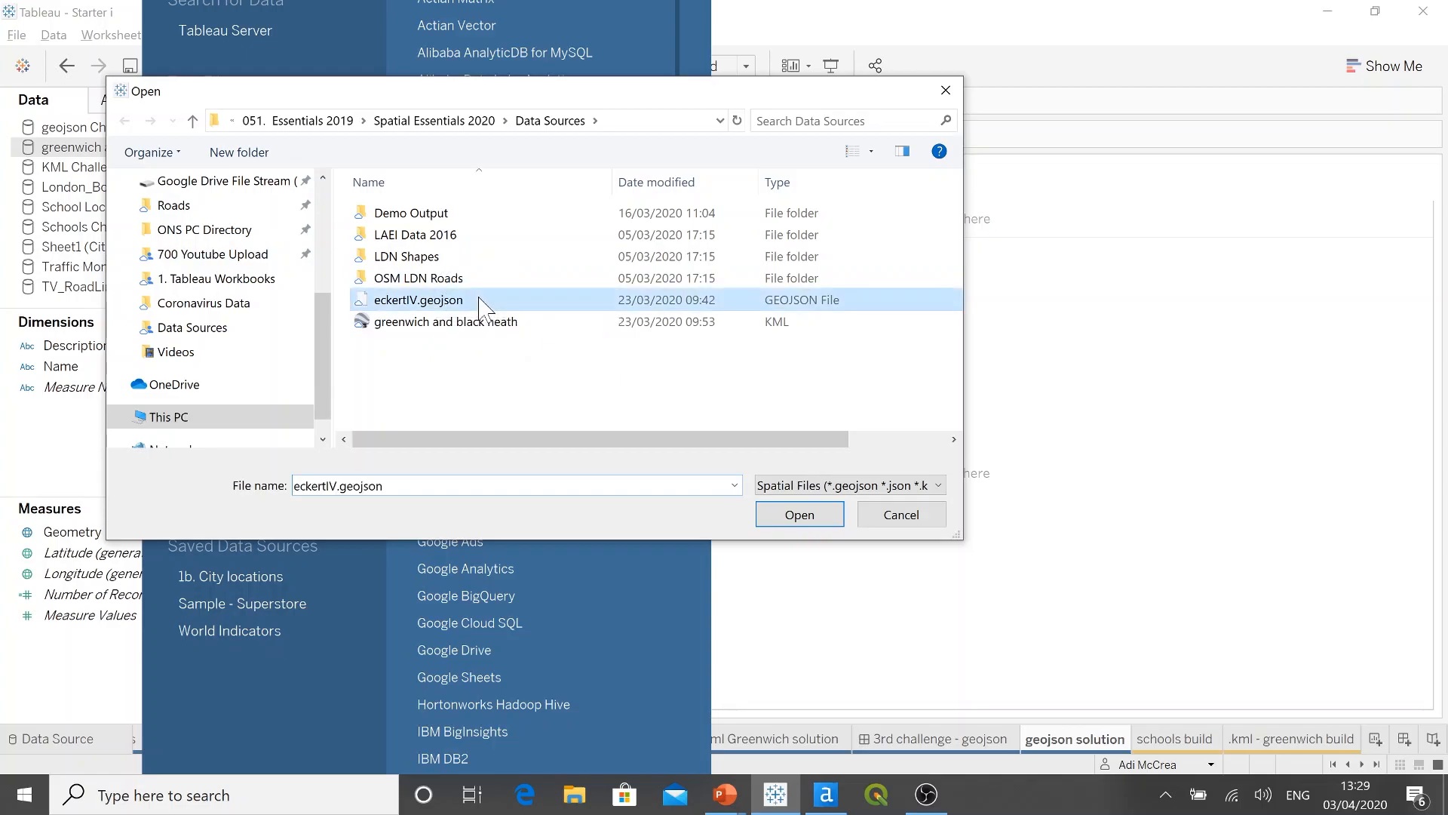
click(786, 513)
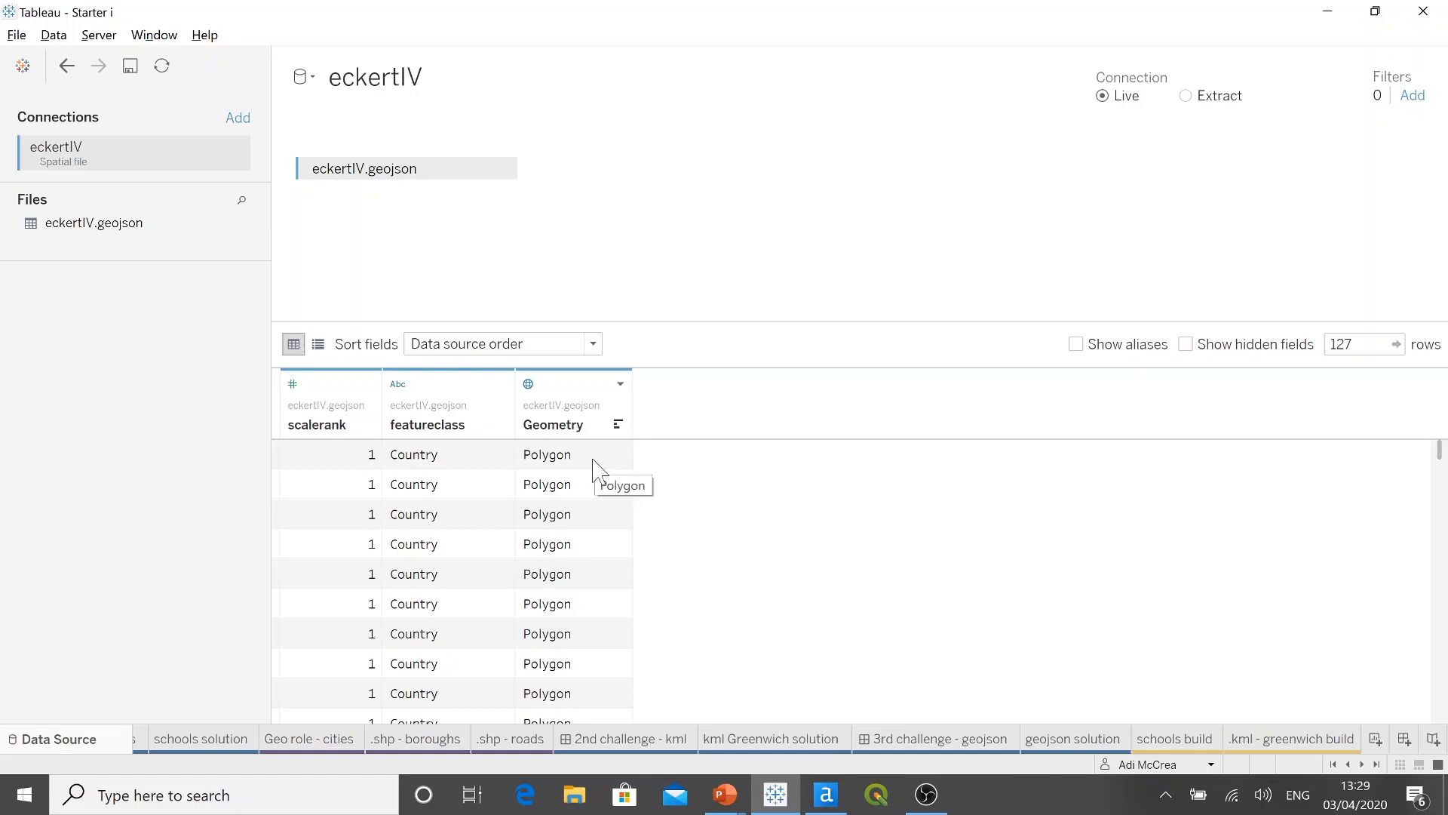
click(1053, 739)
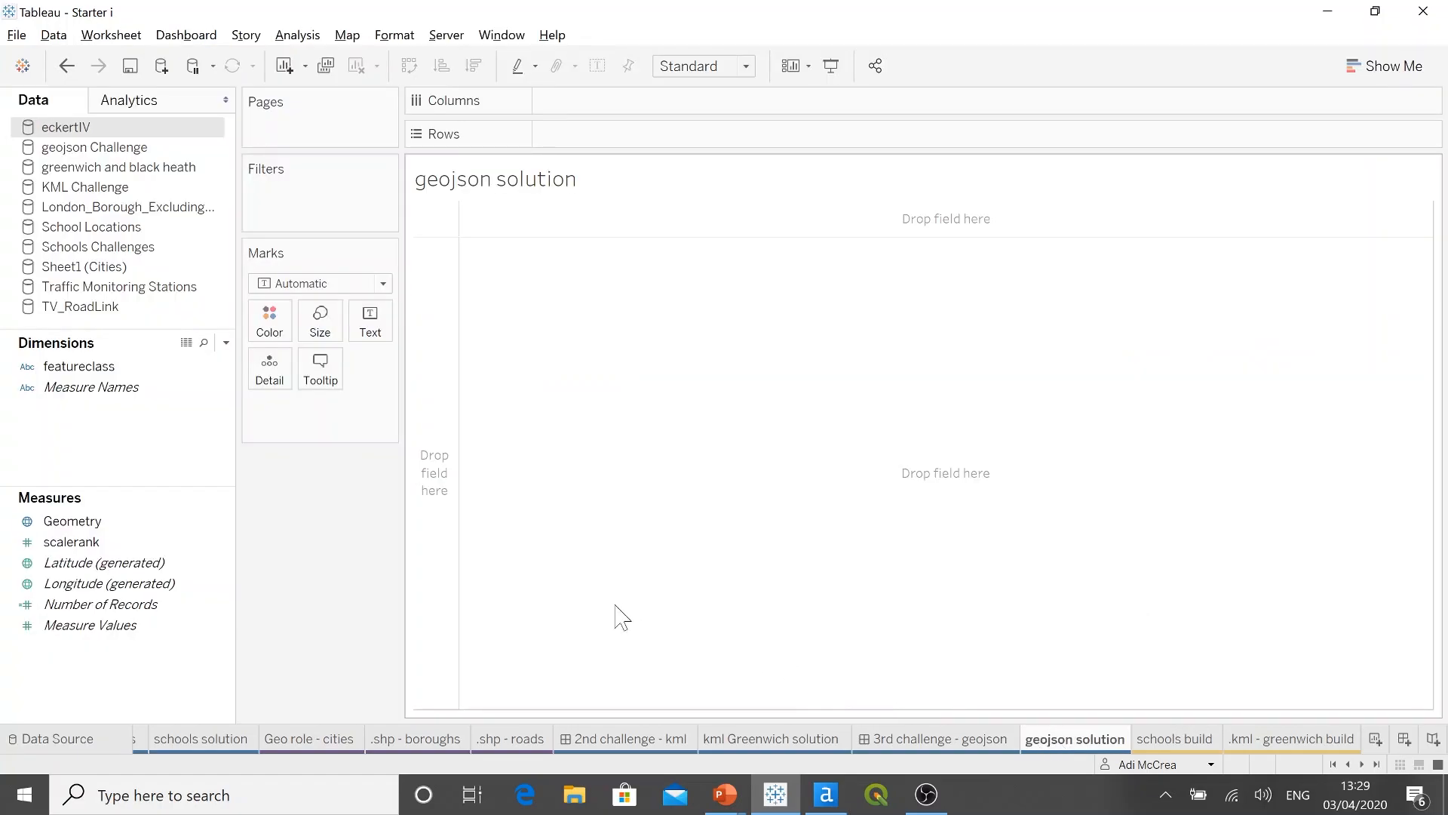
click(156, 522)
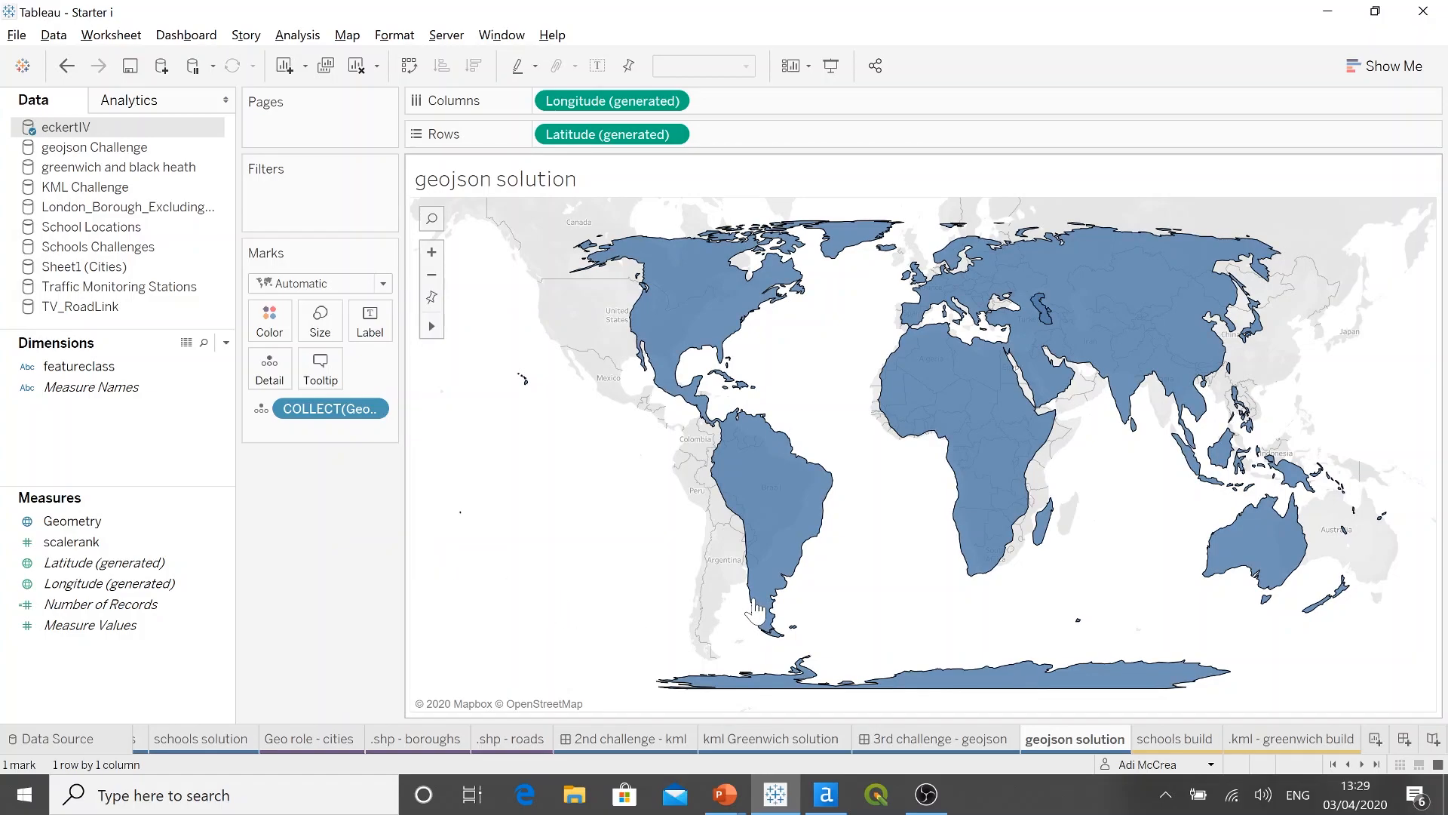
Step: Hide the background map behind the geojson solution world map by setting its washout to 100%
click(357, 36)
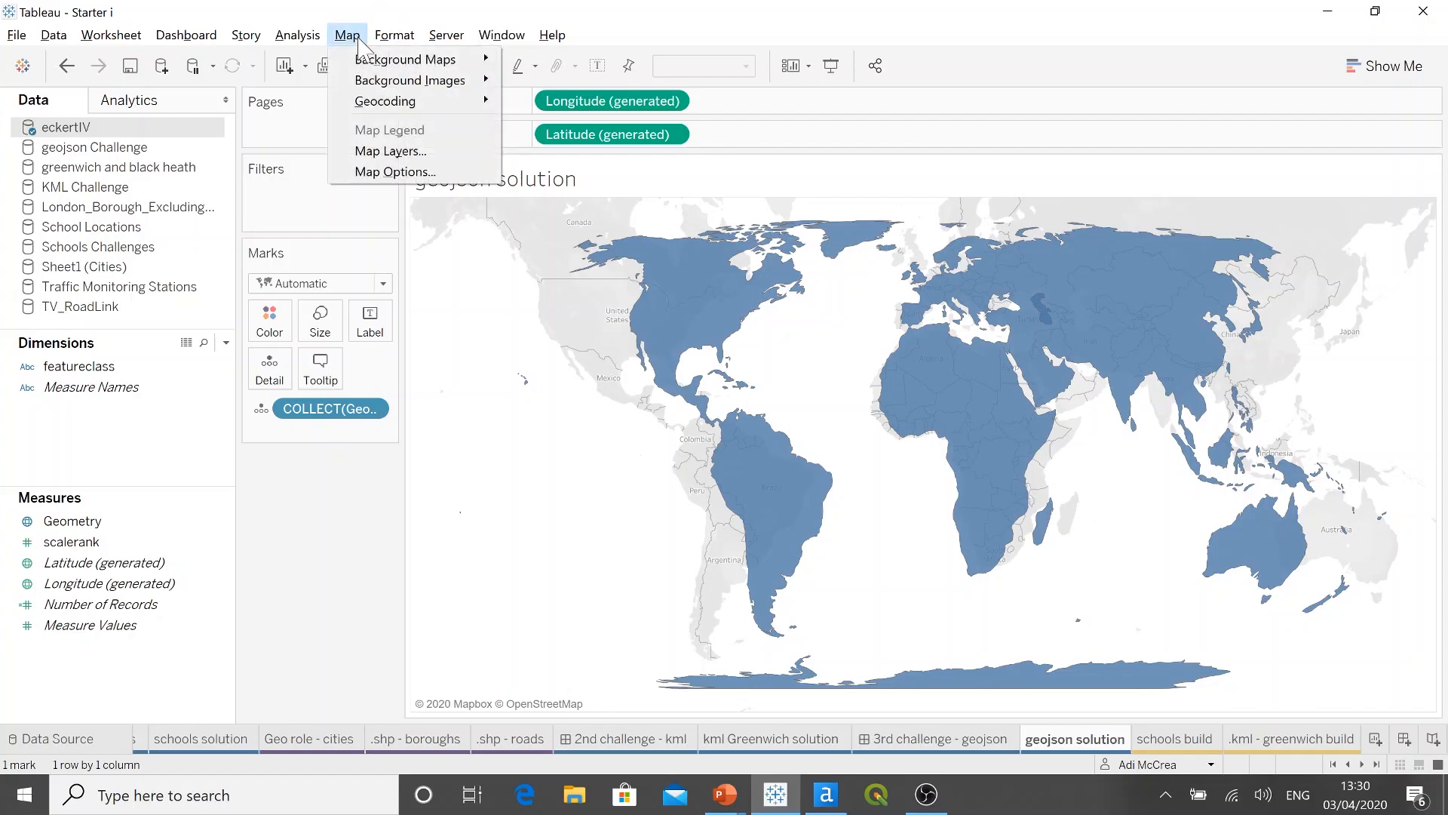
click(461, 151)
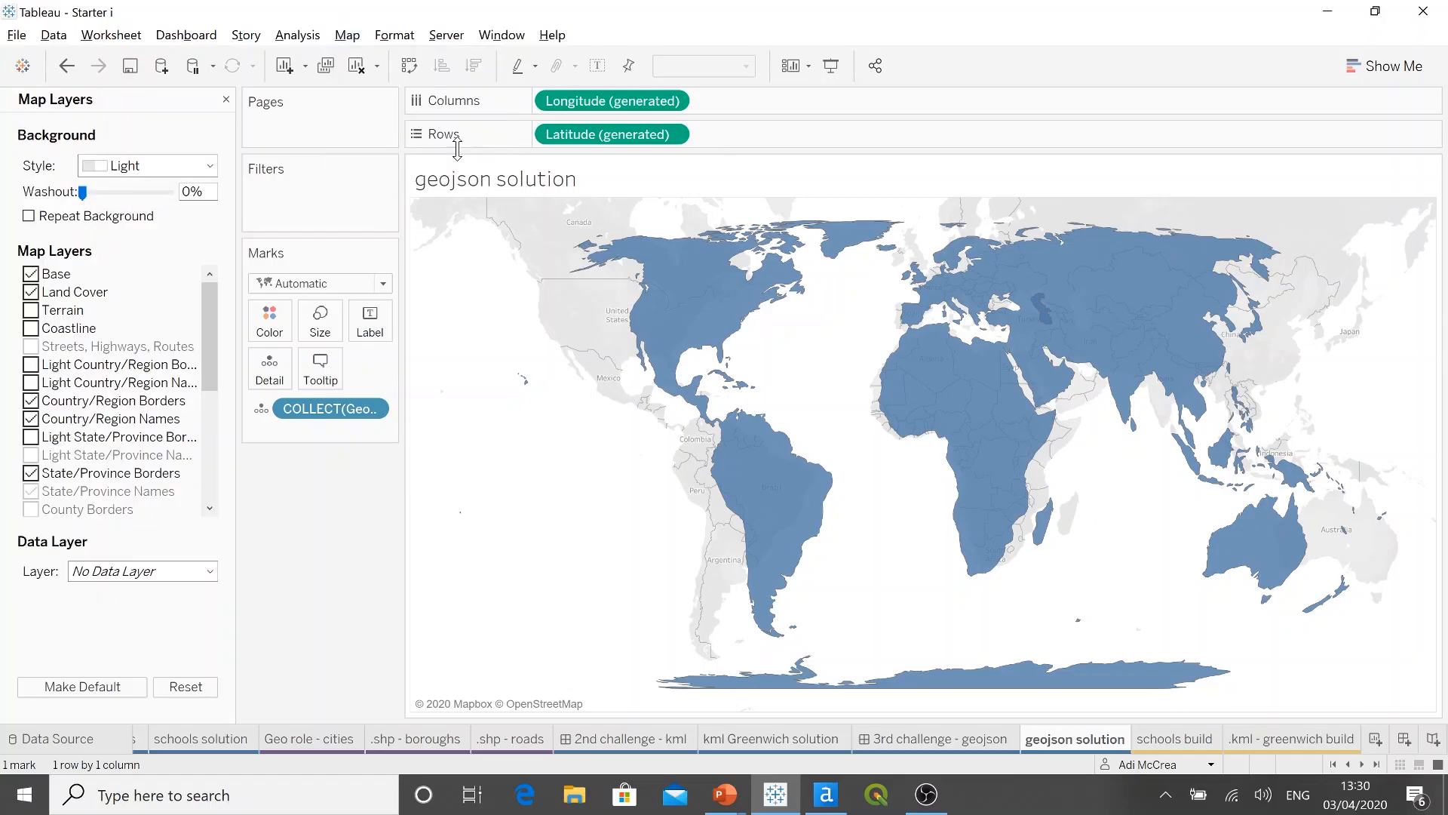
click(208, 168)
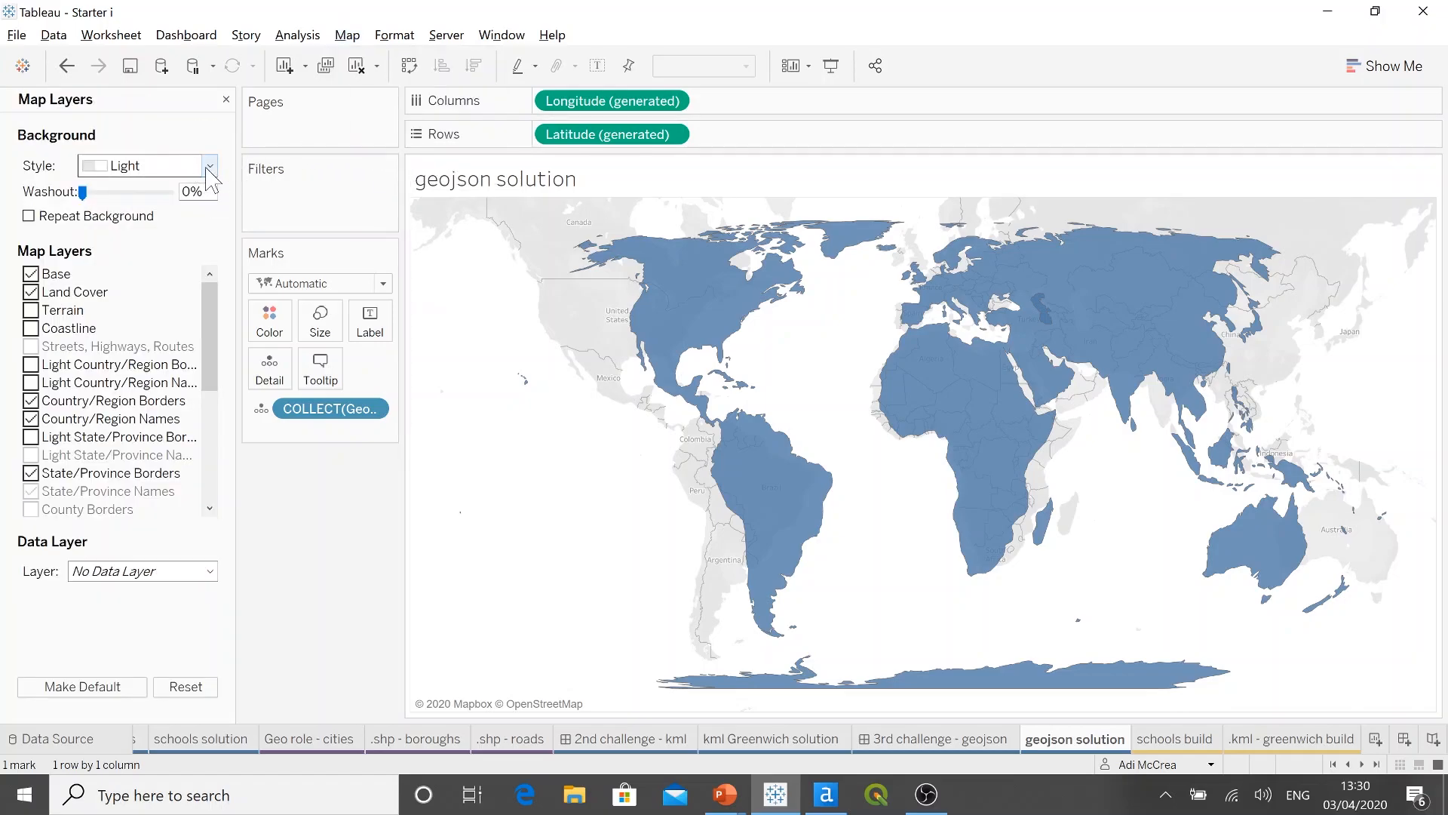
click(82, 192)
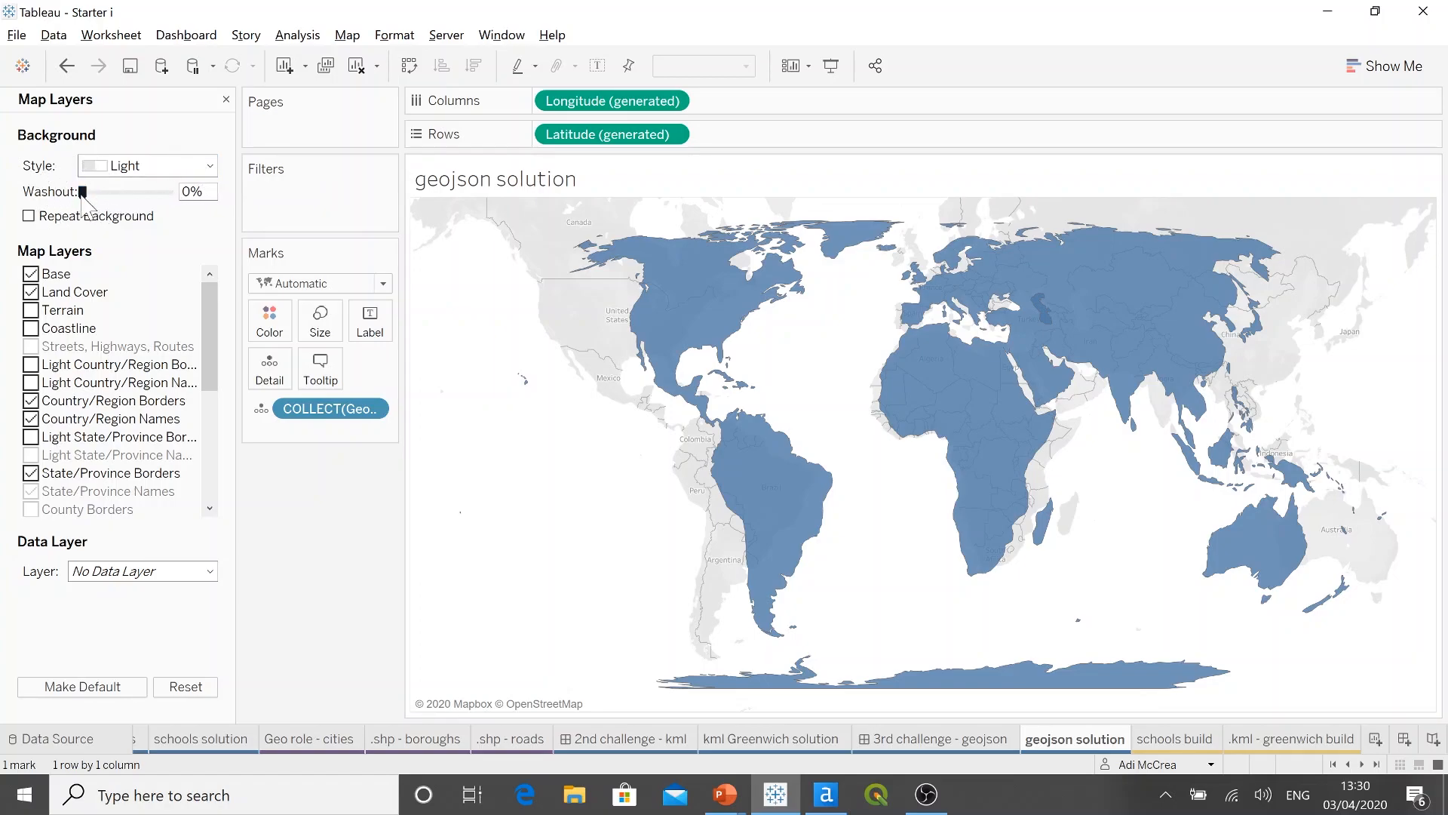
drag(82, 192, 173, 193)
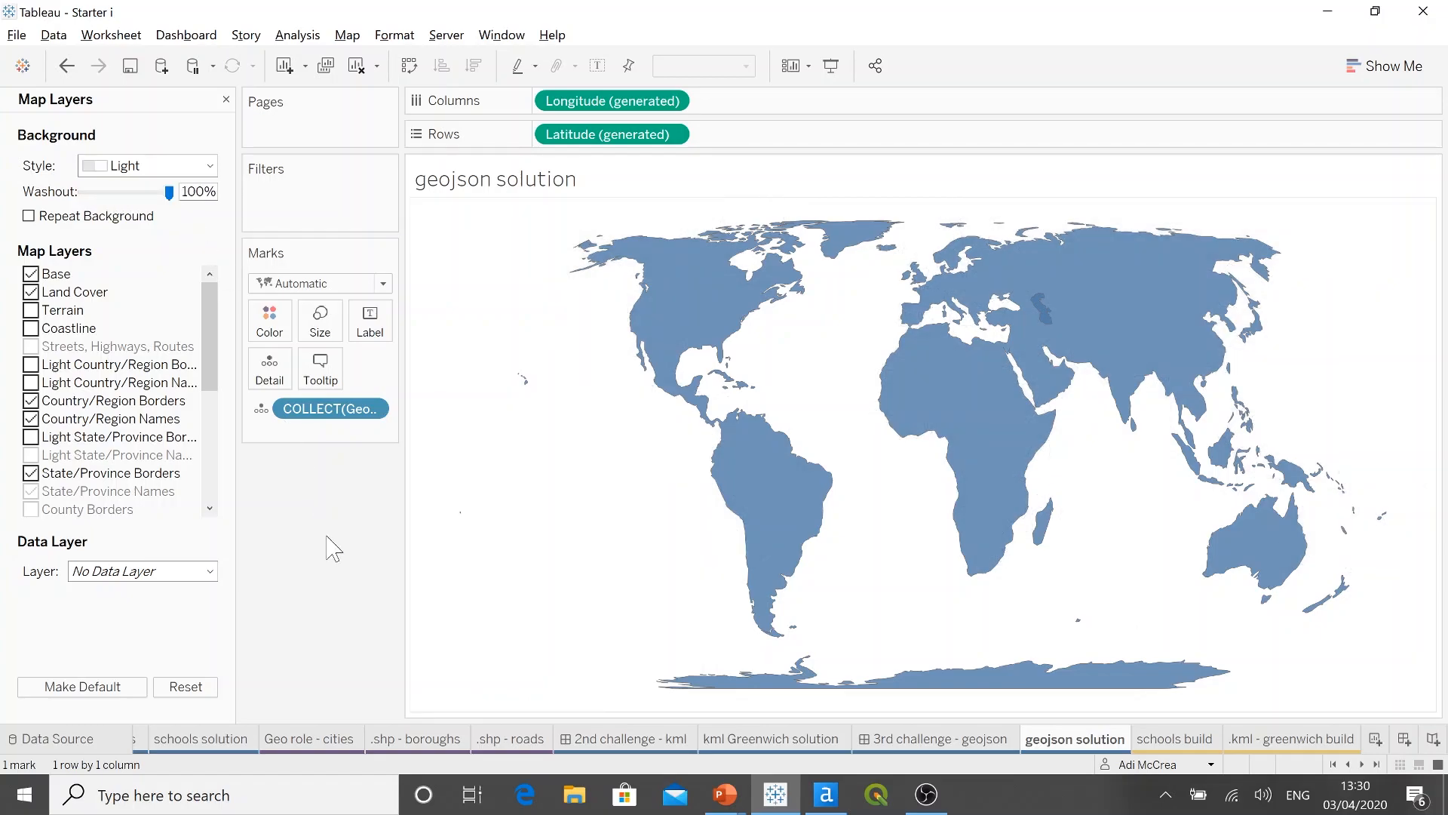
click(225, 99)
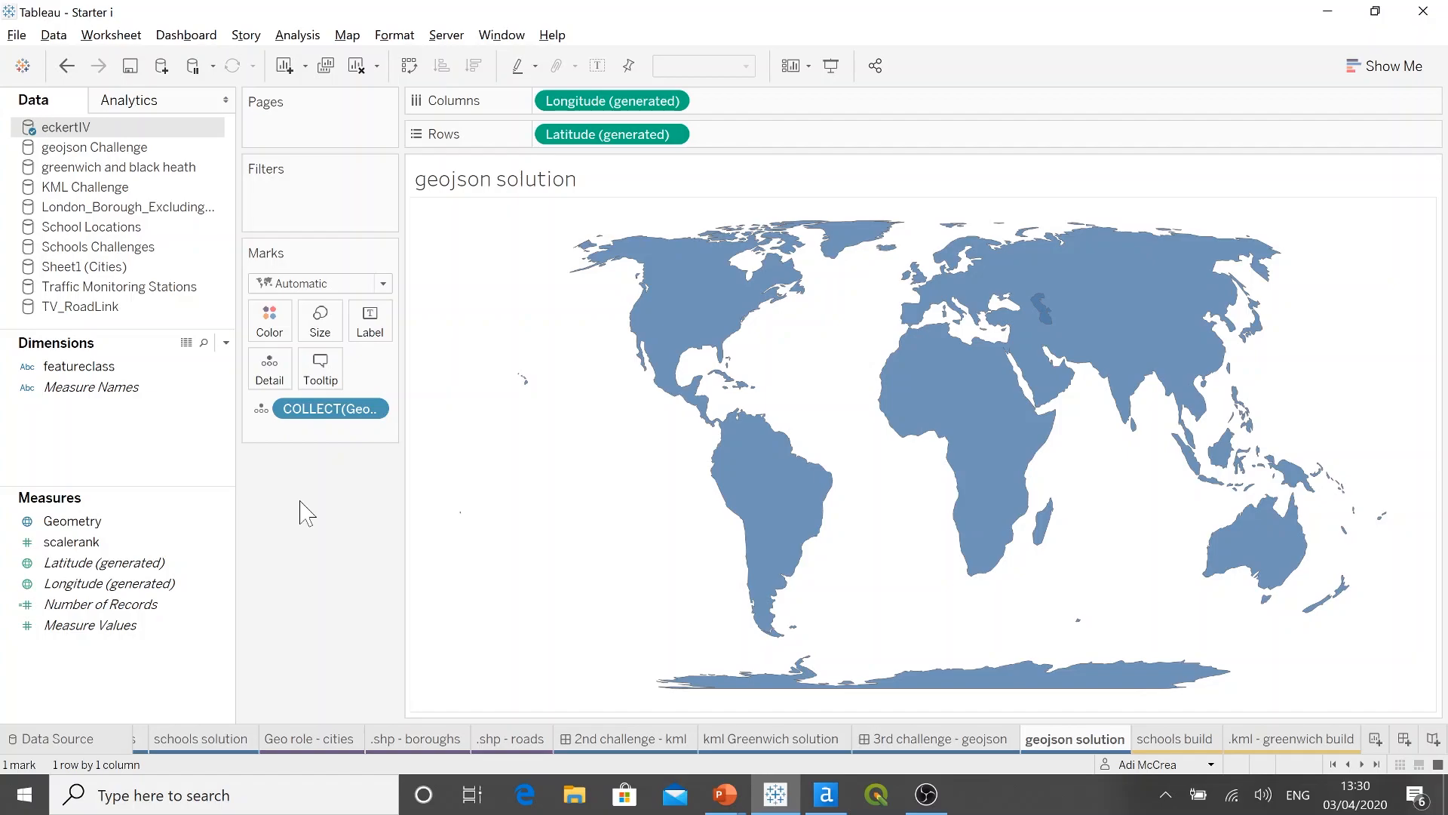
Step: Fill the world map's land shapes with very light gray and give them a dark purple border
click(272, 335)
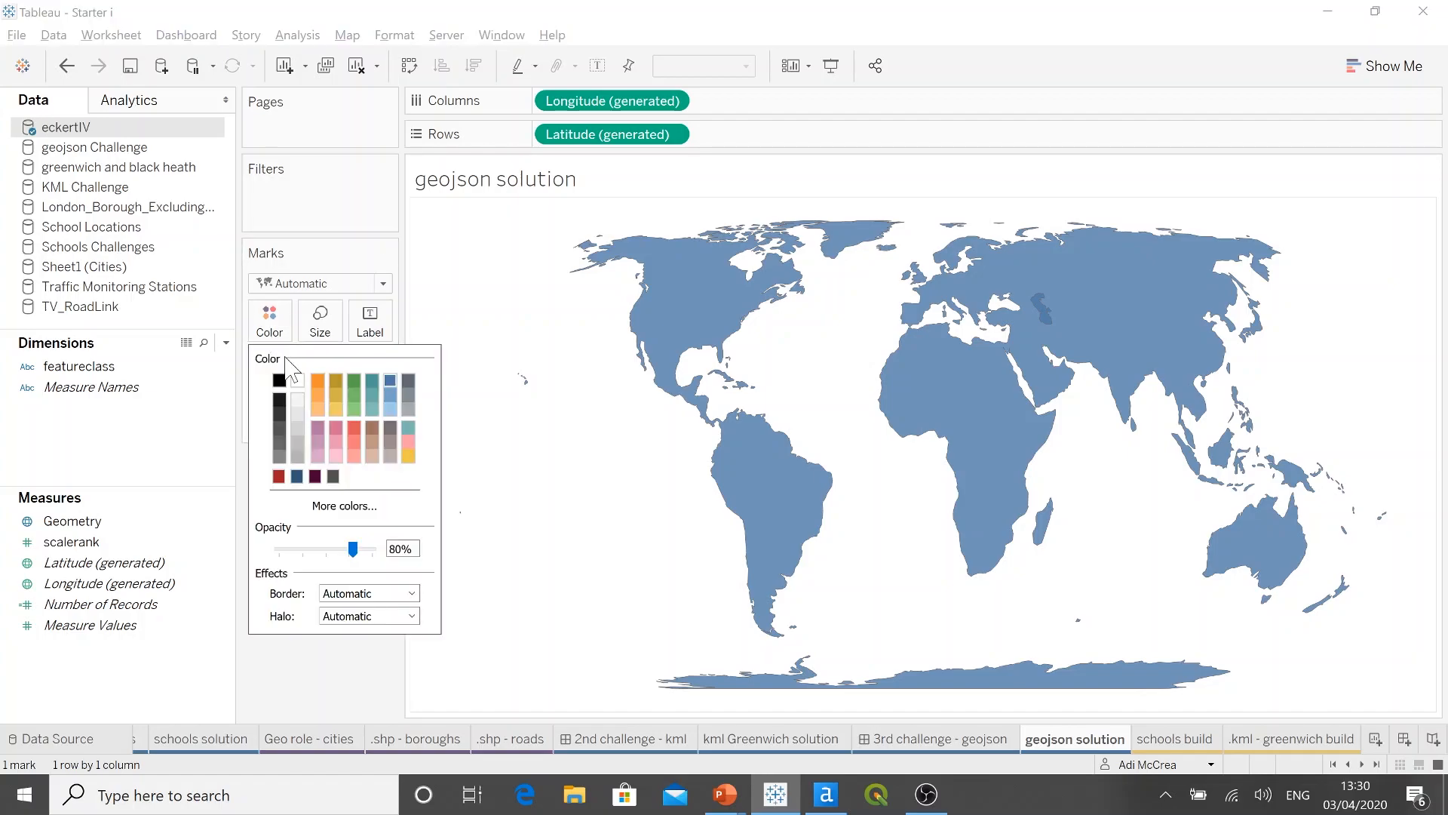
click(298, 400)
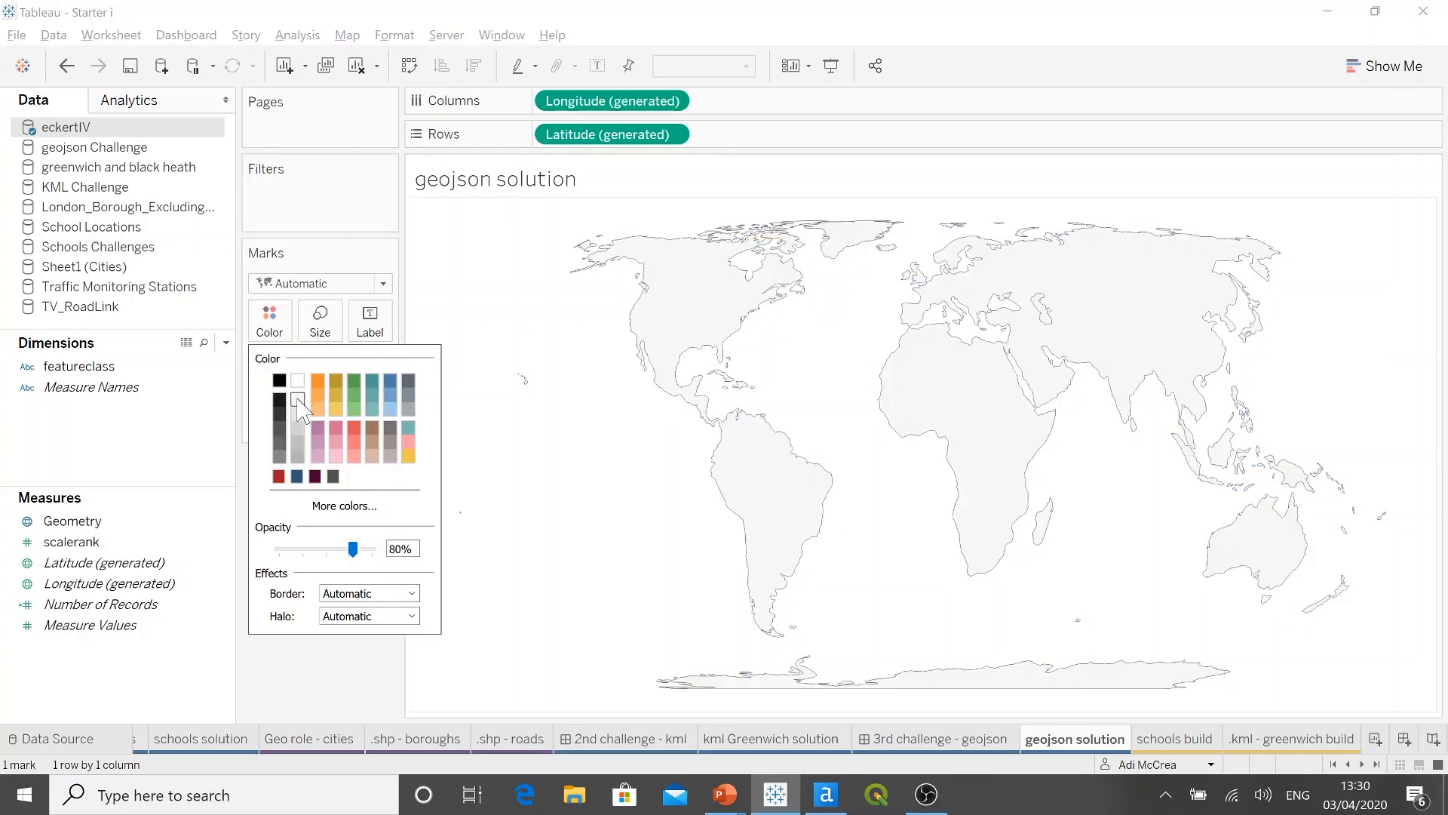
click(381, 595)
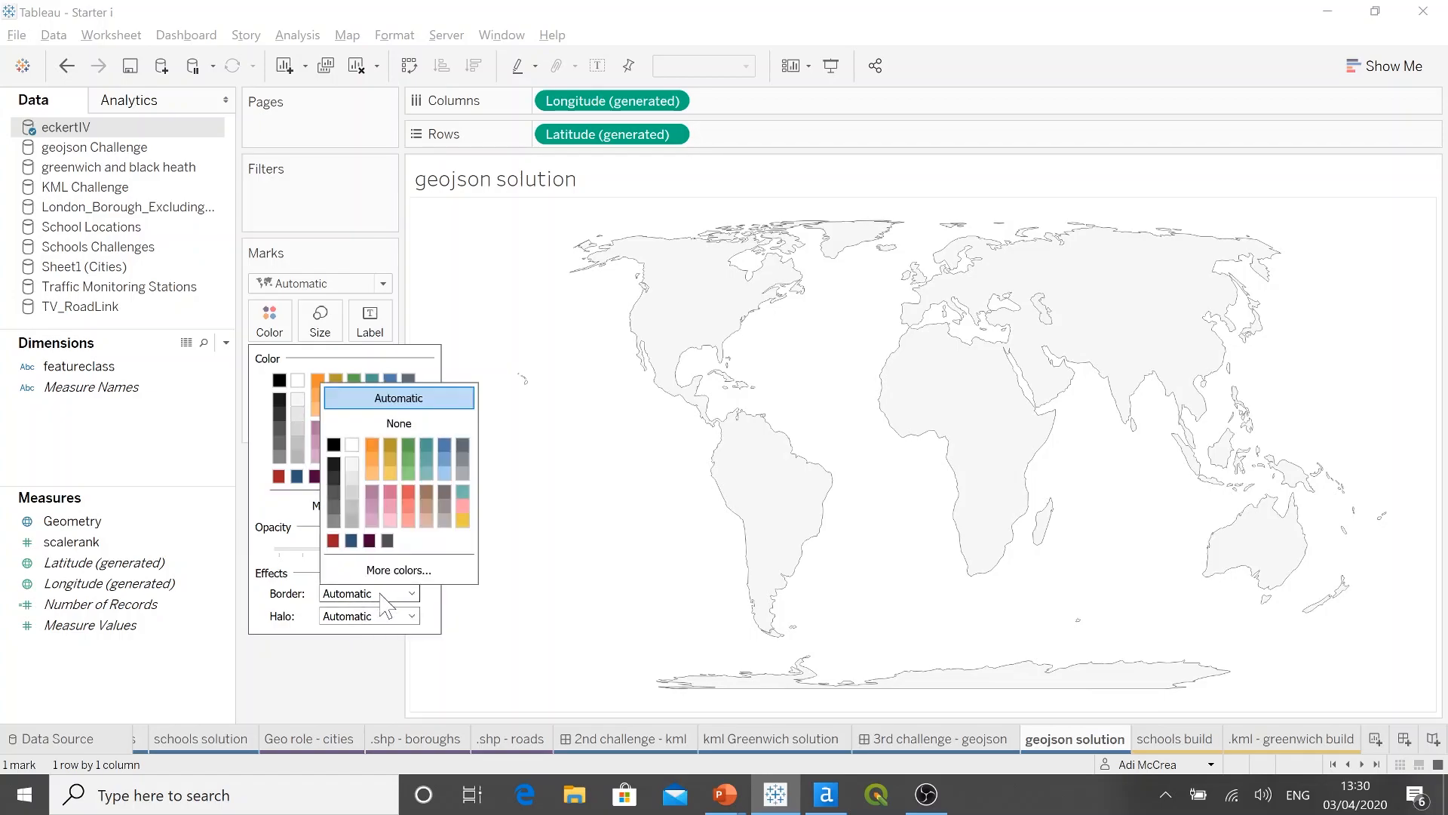
click(369, 541)
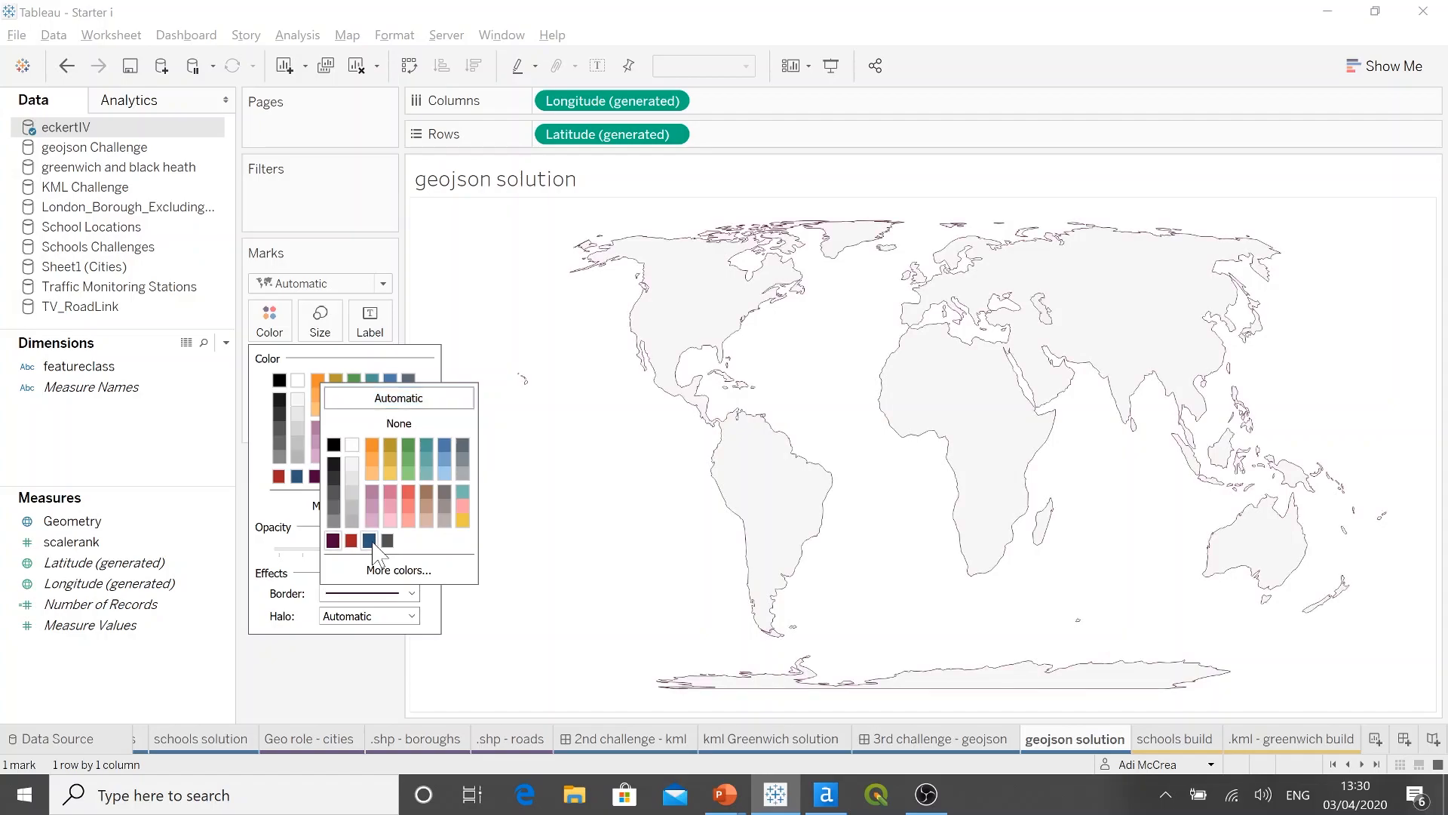
click(352, 681)
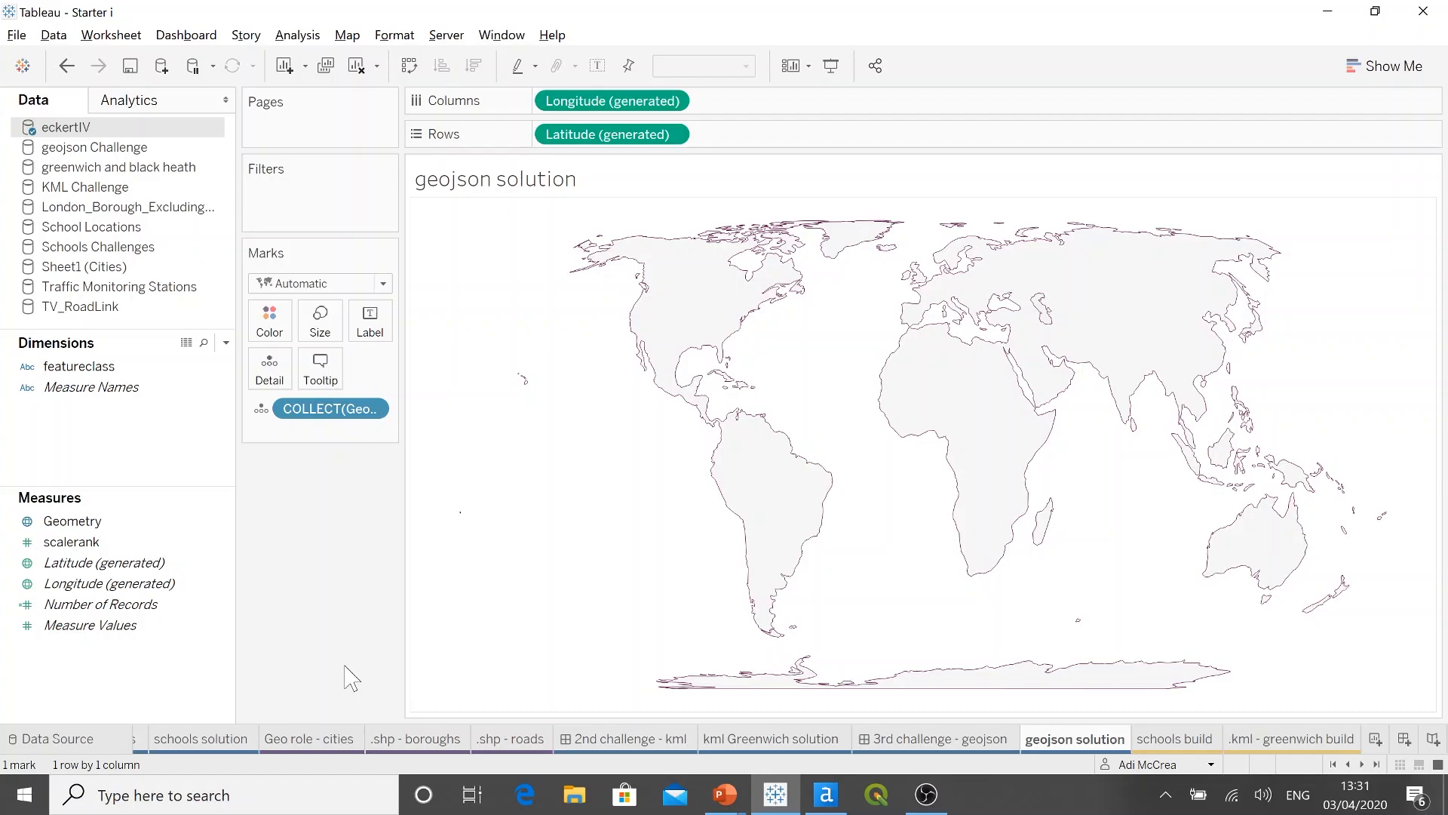
Step: Switch to the Adding Spatial Data workflow in Alteryx Designer, widen the configuration pane and enlarge the workflow canvas slightly
key(alt+Tab)
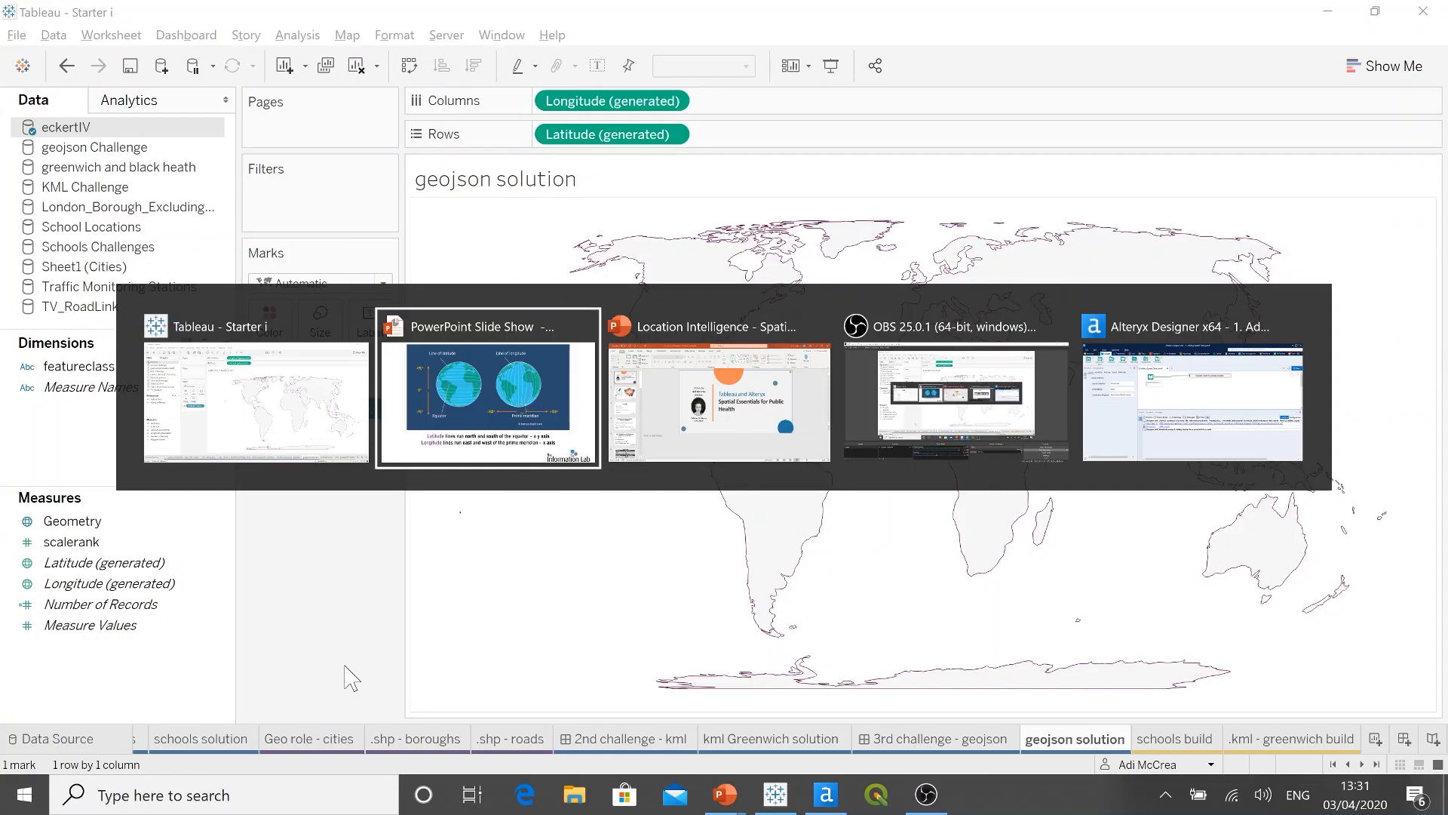
key(alt+Tab)
key(alt+Tab)
key(alt+Tab)
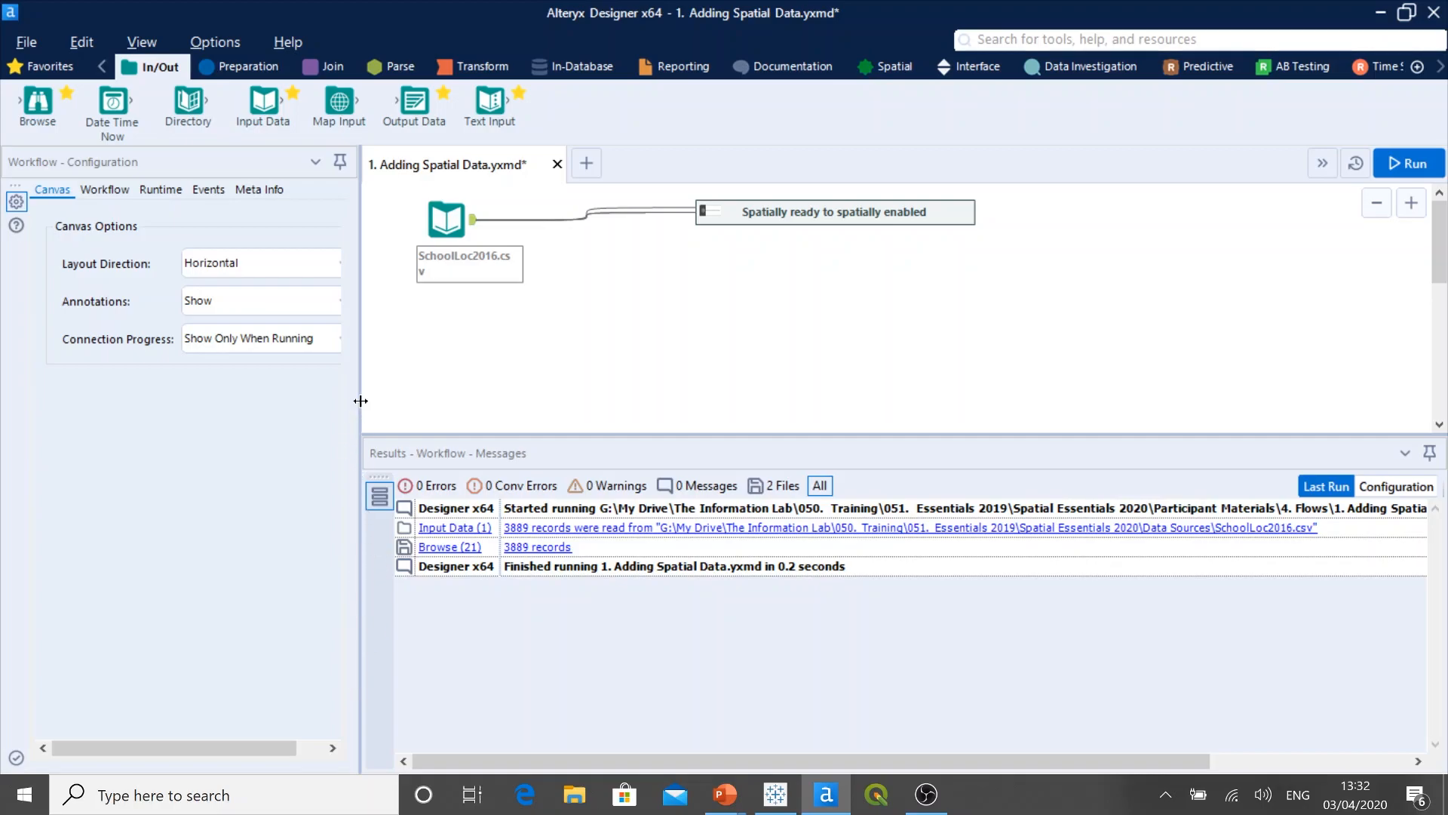
drag(361, 401, 377, 403)
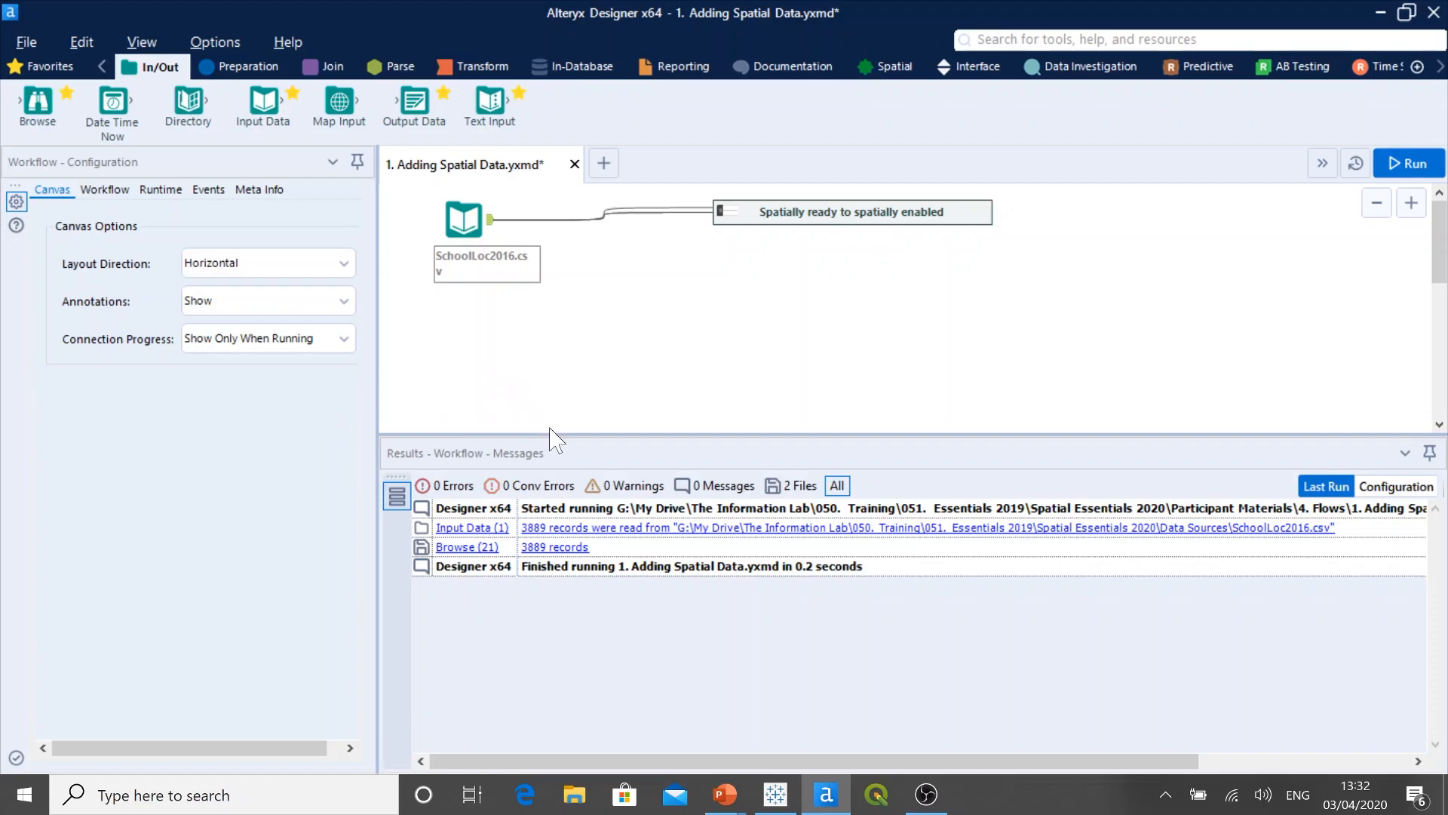
drag(550, 434, 549, 452)
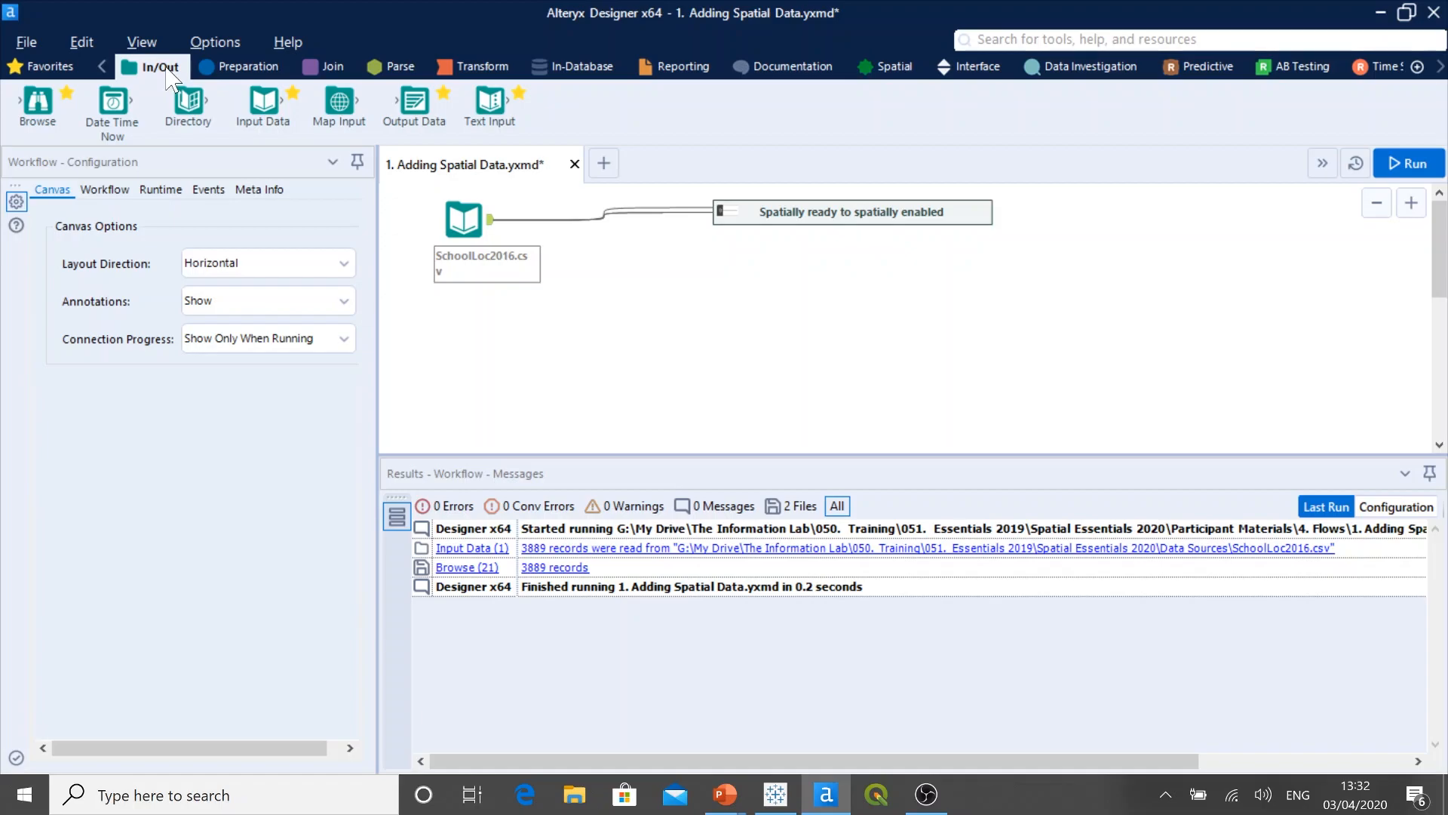
Step: Look through the Preparation, Documentation and Spatial tool categories to see which tools each one offers
click(251, 73)
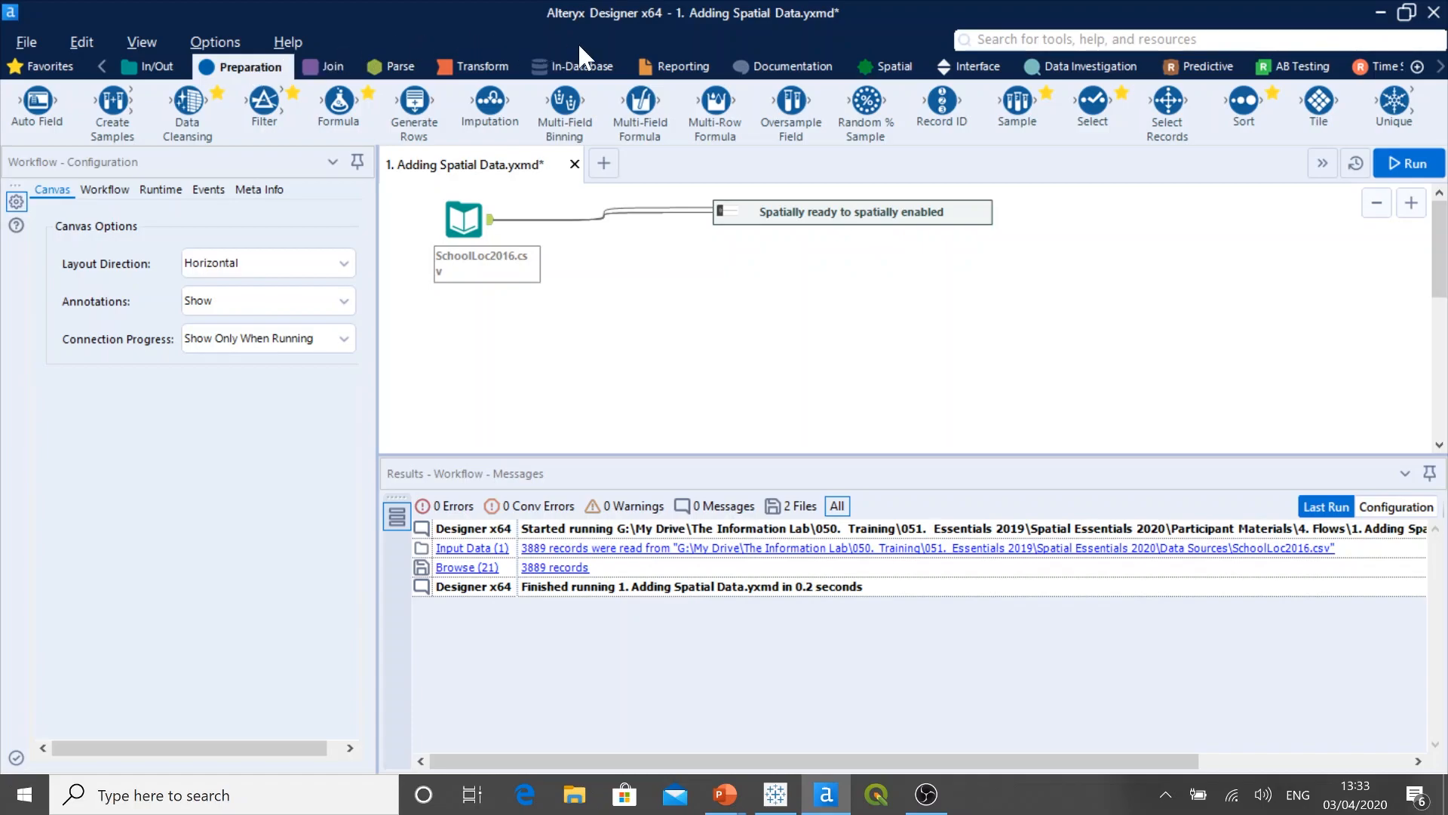
click(775, 76)
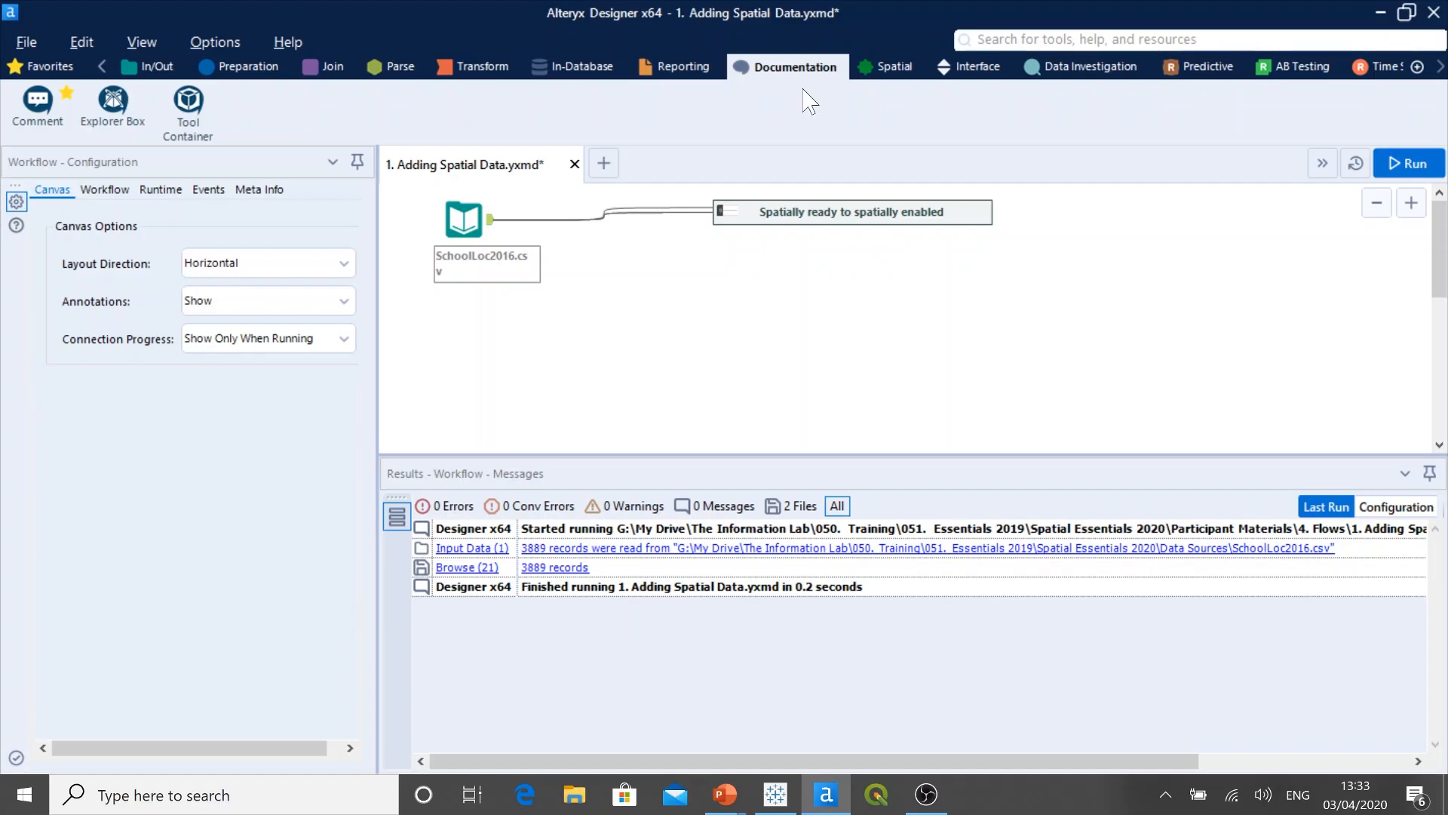
click(898, 70)
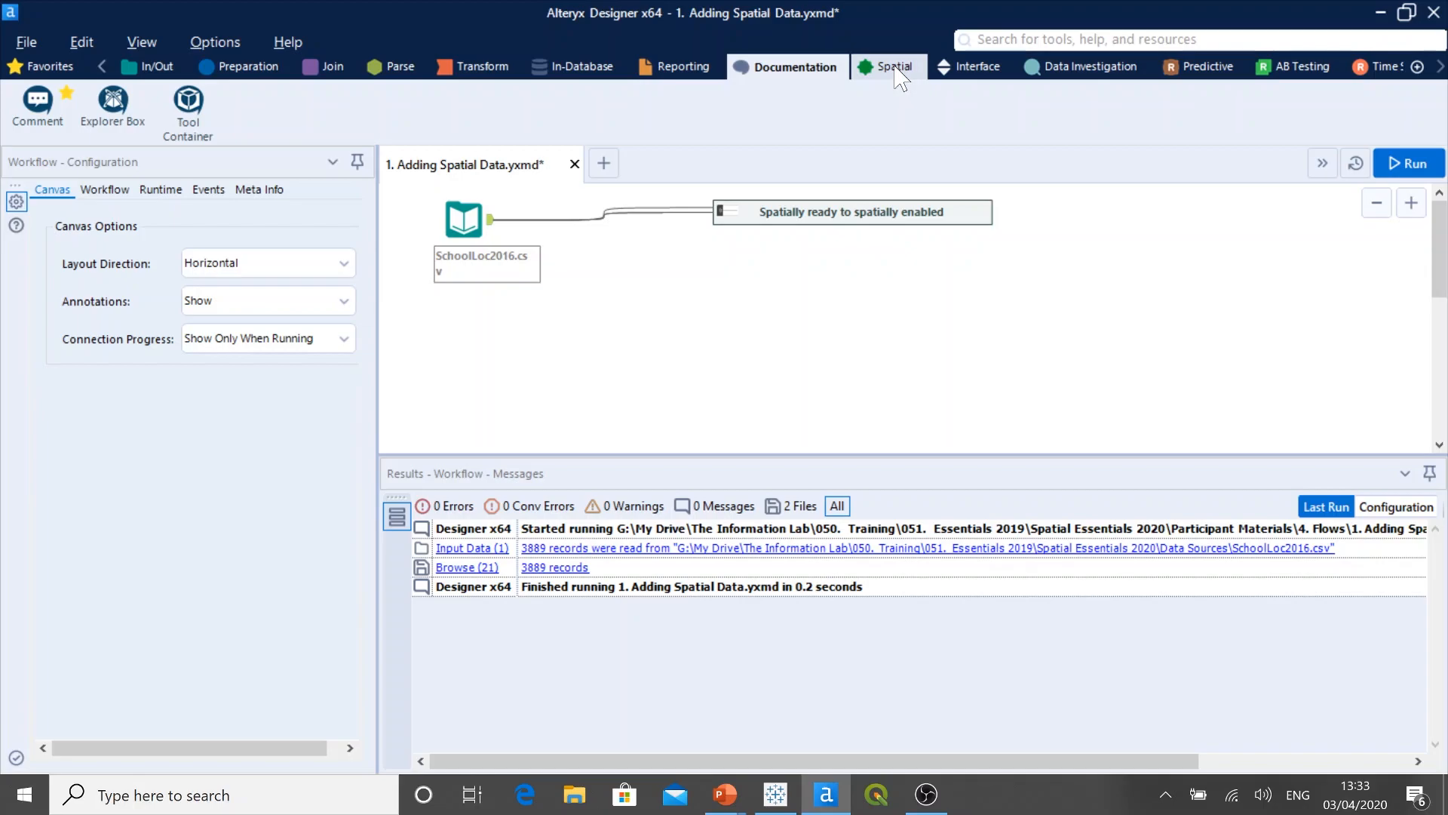
click(897, 74)
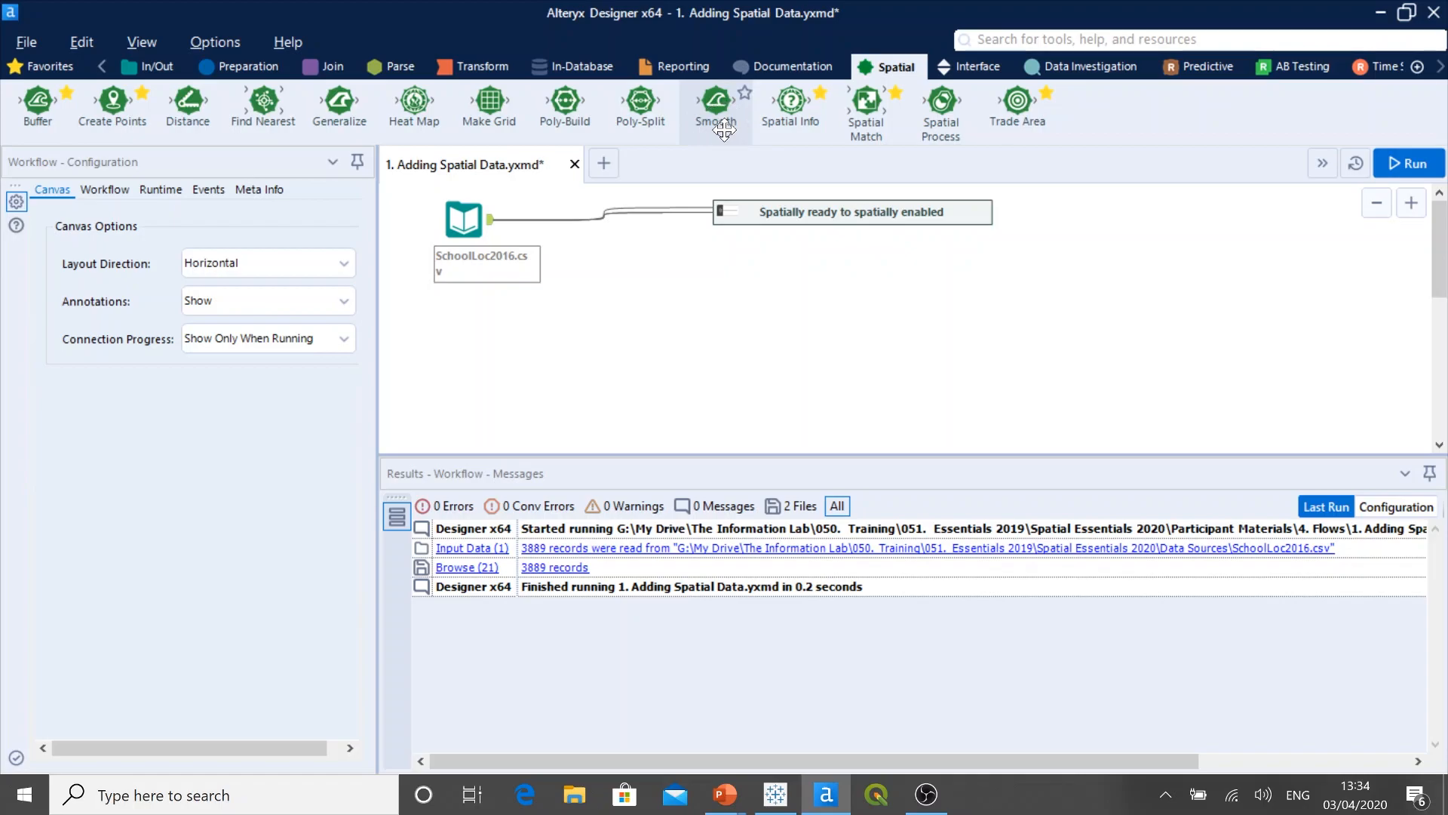
Step: Mark the Smooth tool as a favorite, check it among the favorite tools, and remove the mark again
click(744, 92)
click(60, 73)
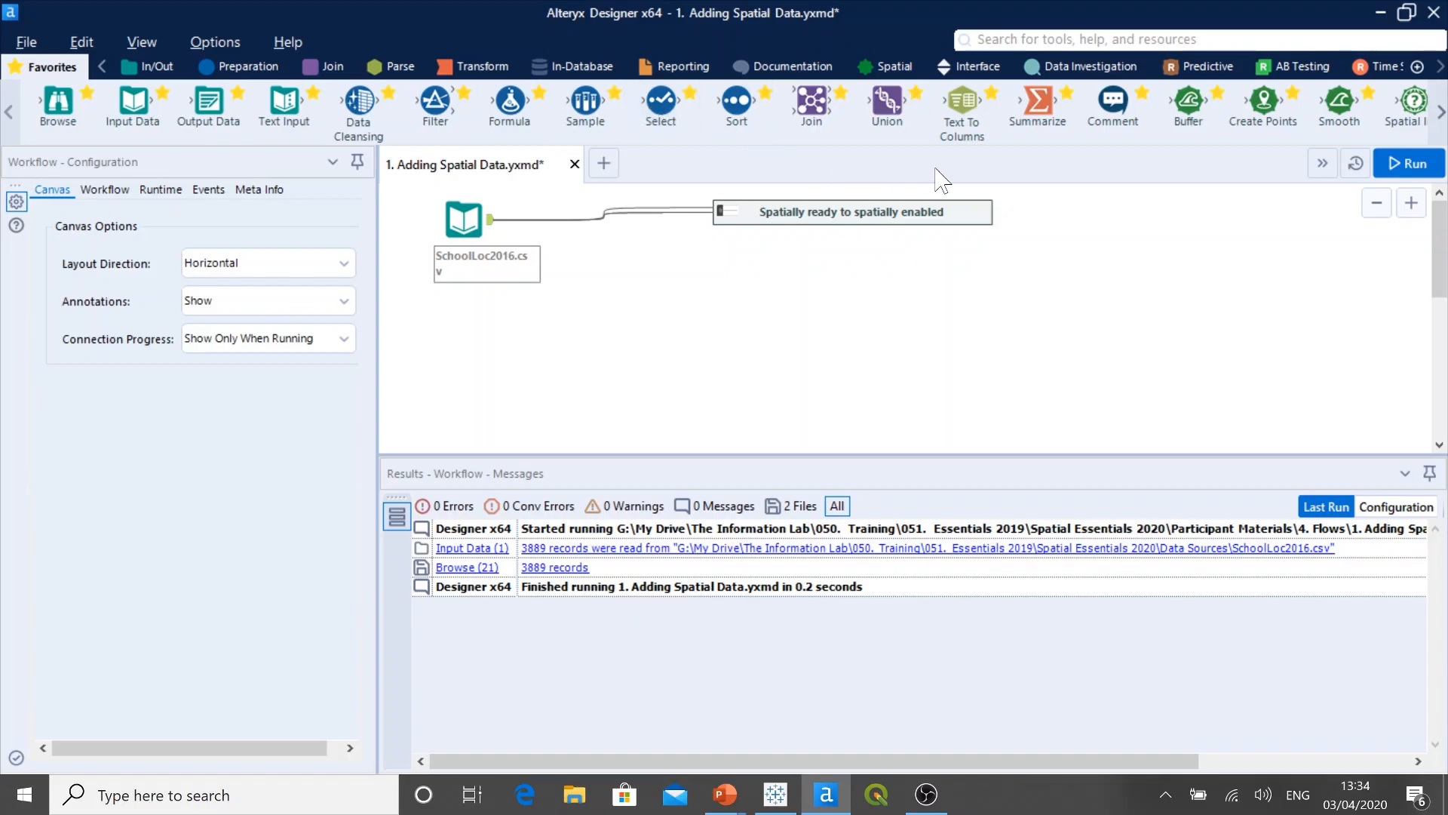
click(1441, 113)
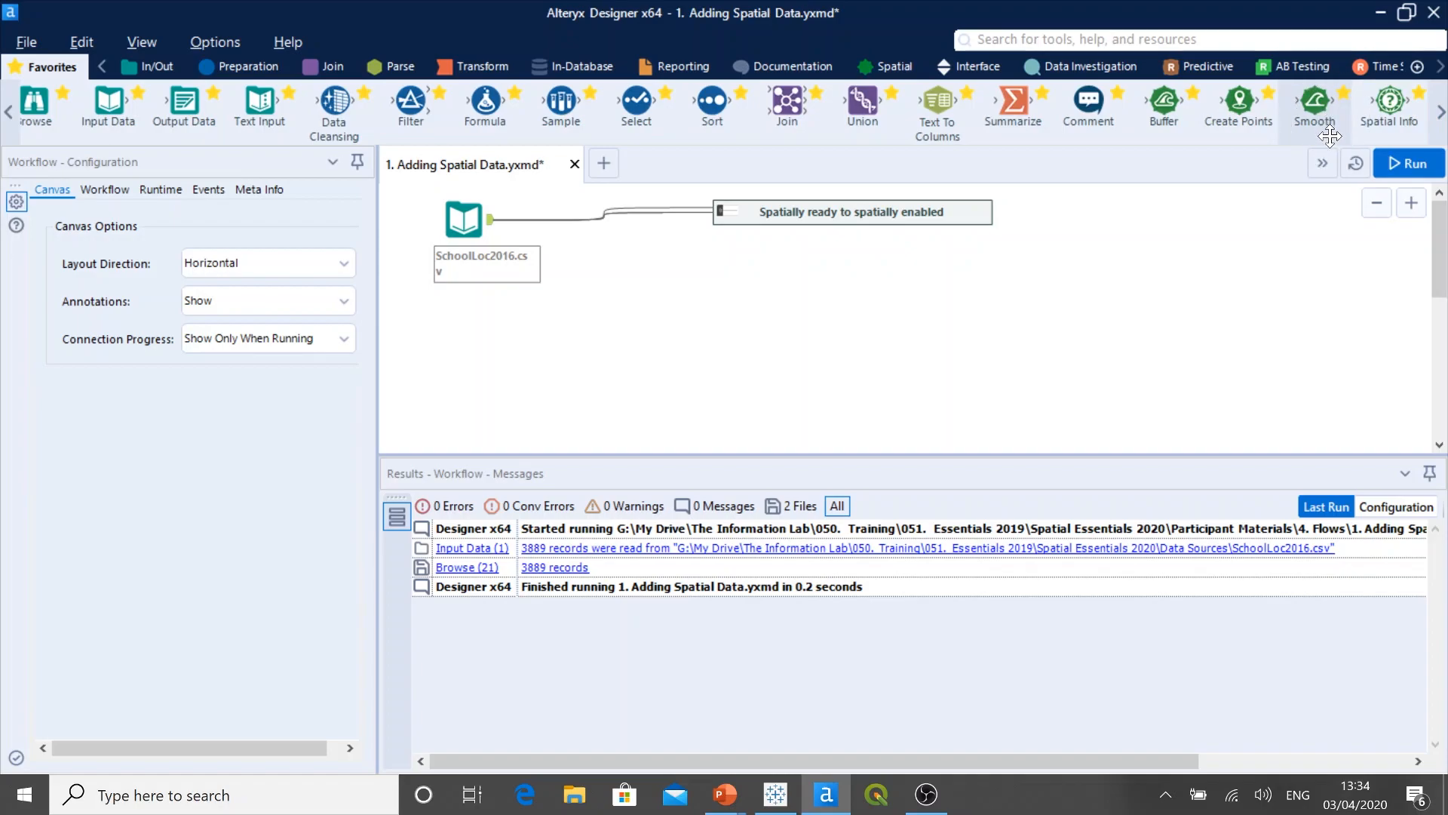
click(1345, 93)
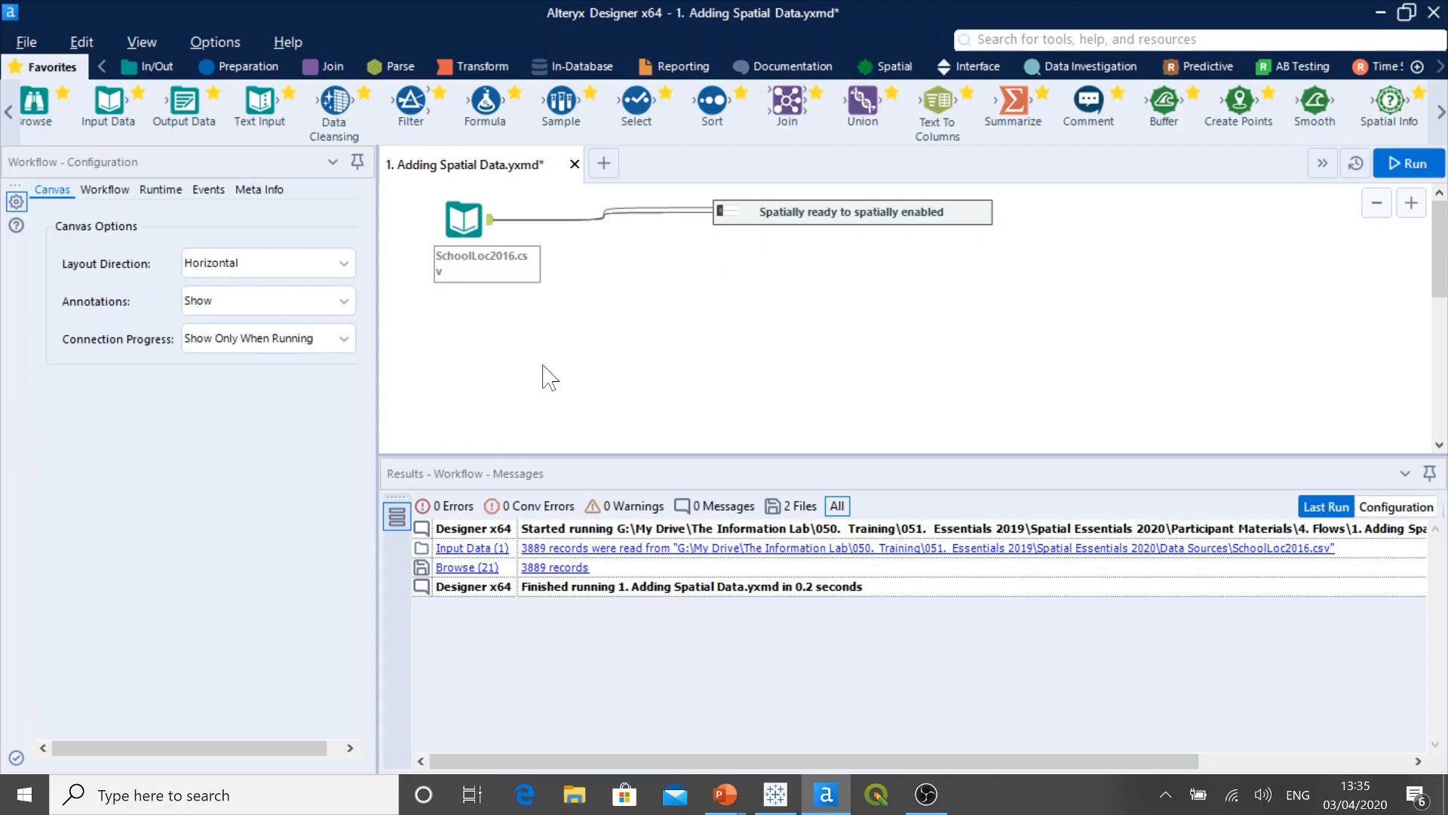
Step: Preview the SchoolLoc2016.csv input across to its x, y and PostCode Split columns, and attach a Browse tool below it
click(466, 223)
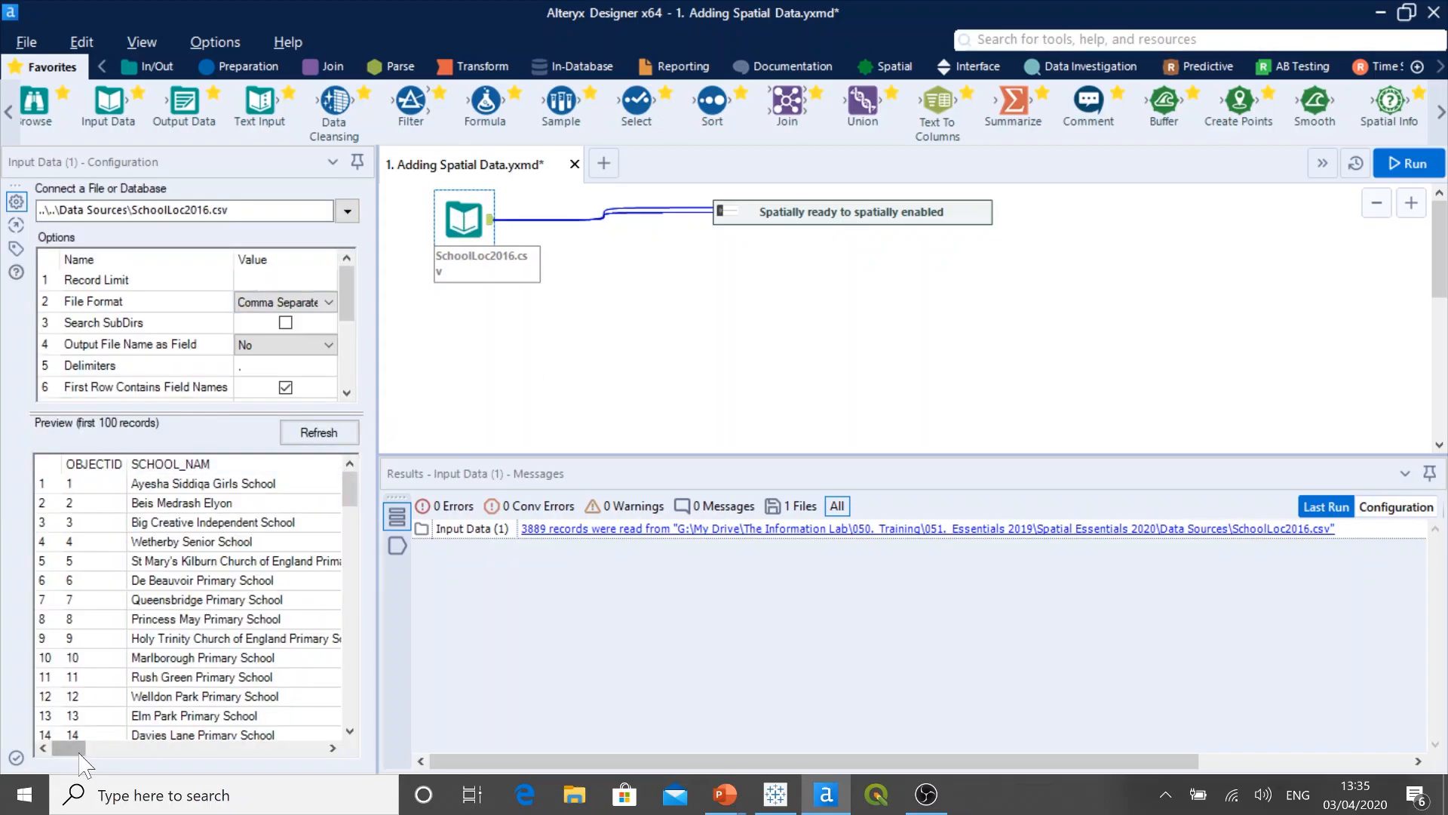
drag(80, 750, 321, 771)
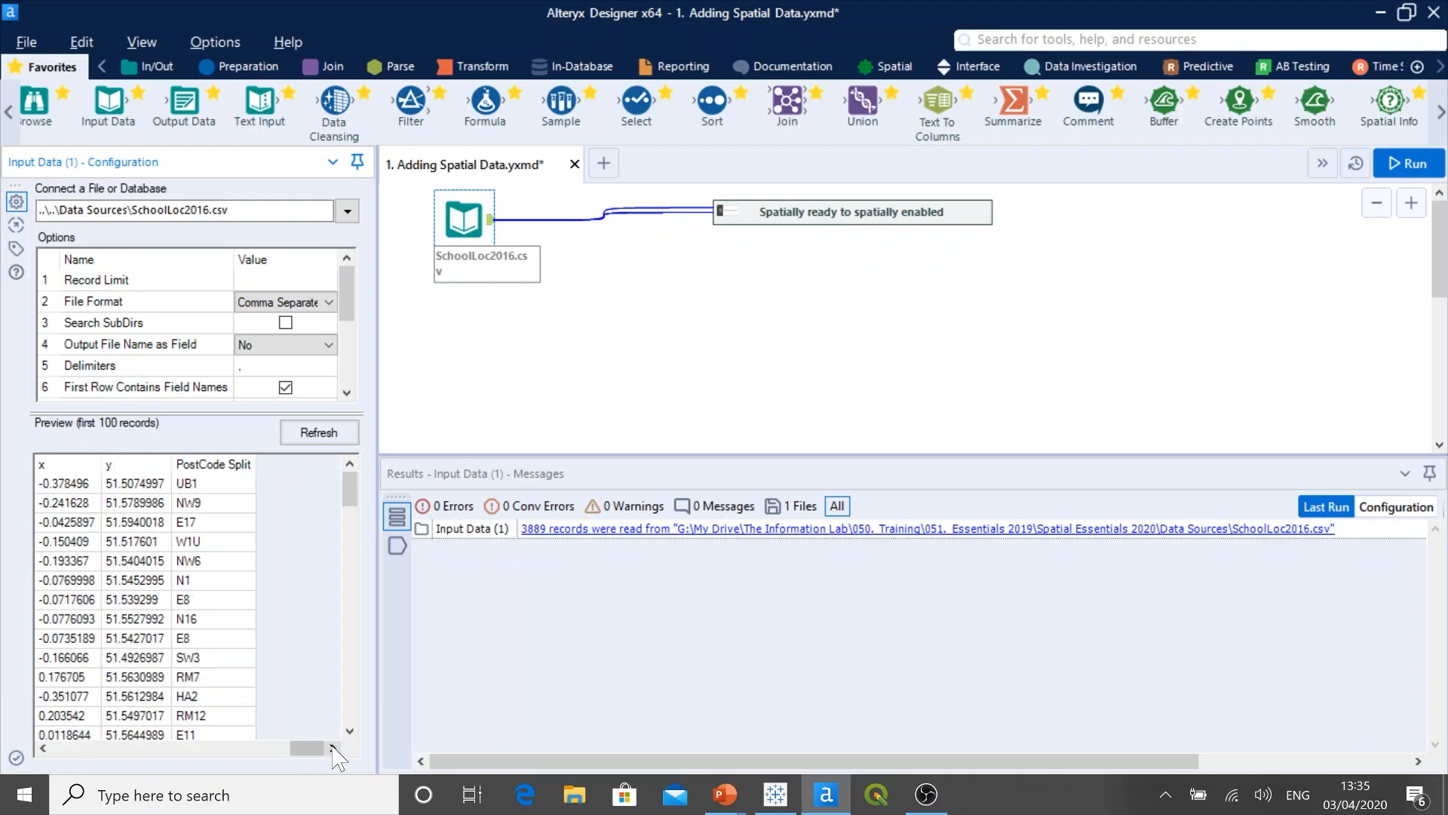
drag(42, 106, 599, 293)
Step: Reconnect the existing Input Data tool to SchoolLoc2016.csv from the recent connections
click(469, 221)
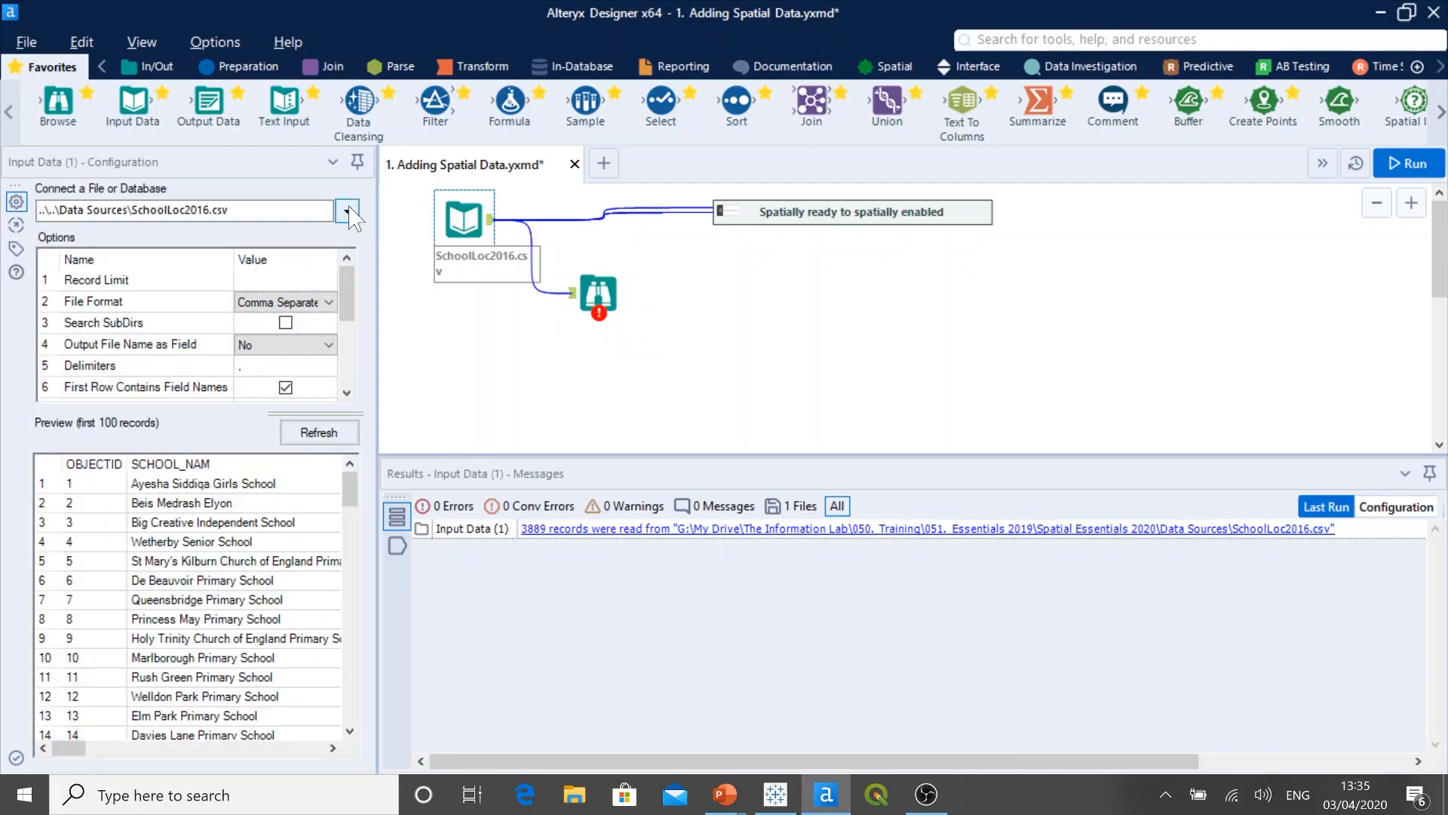
click(348, 211)
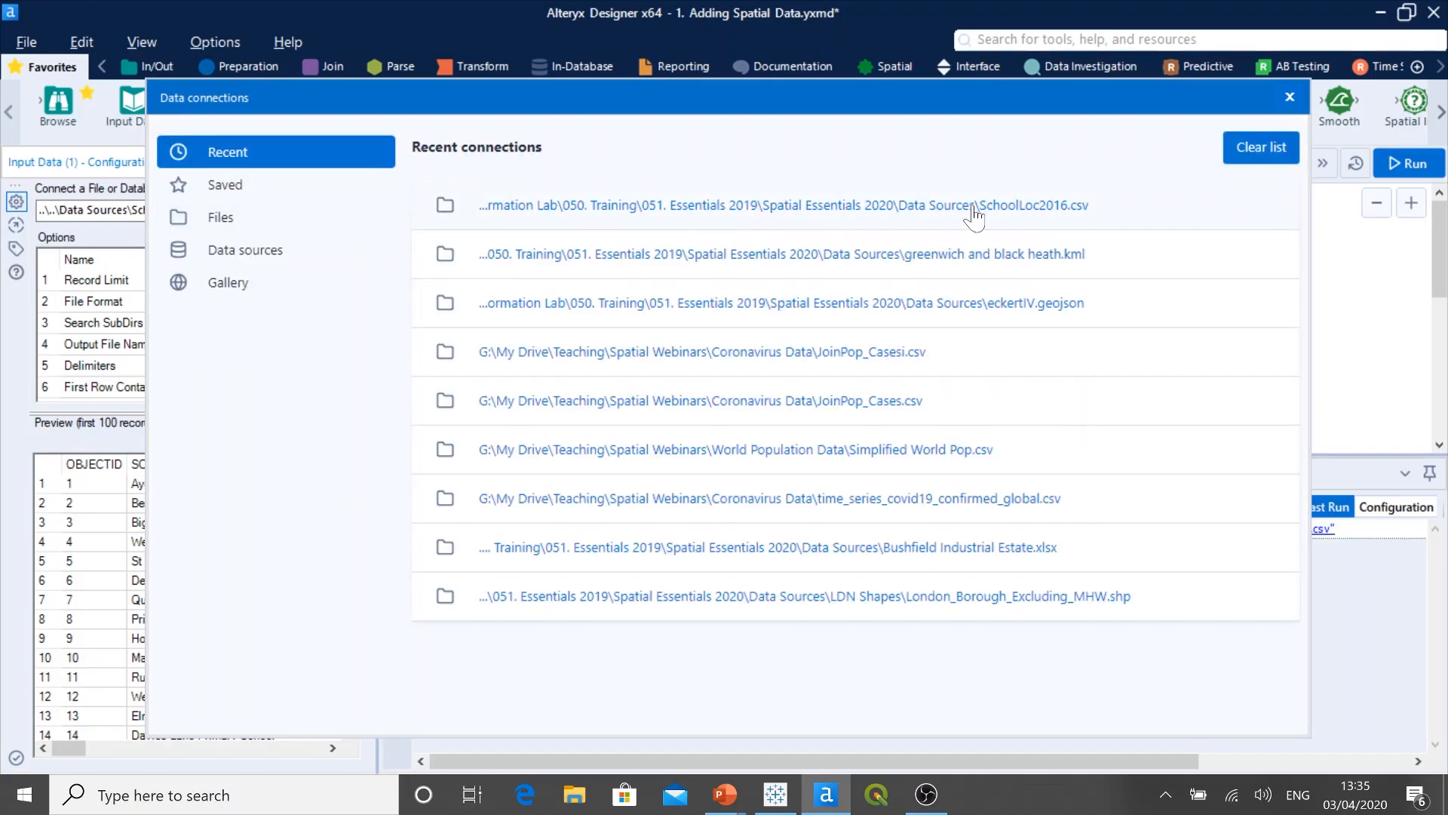
click(973, 205)
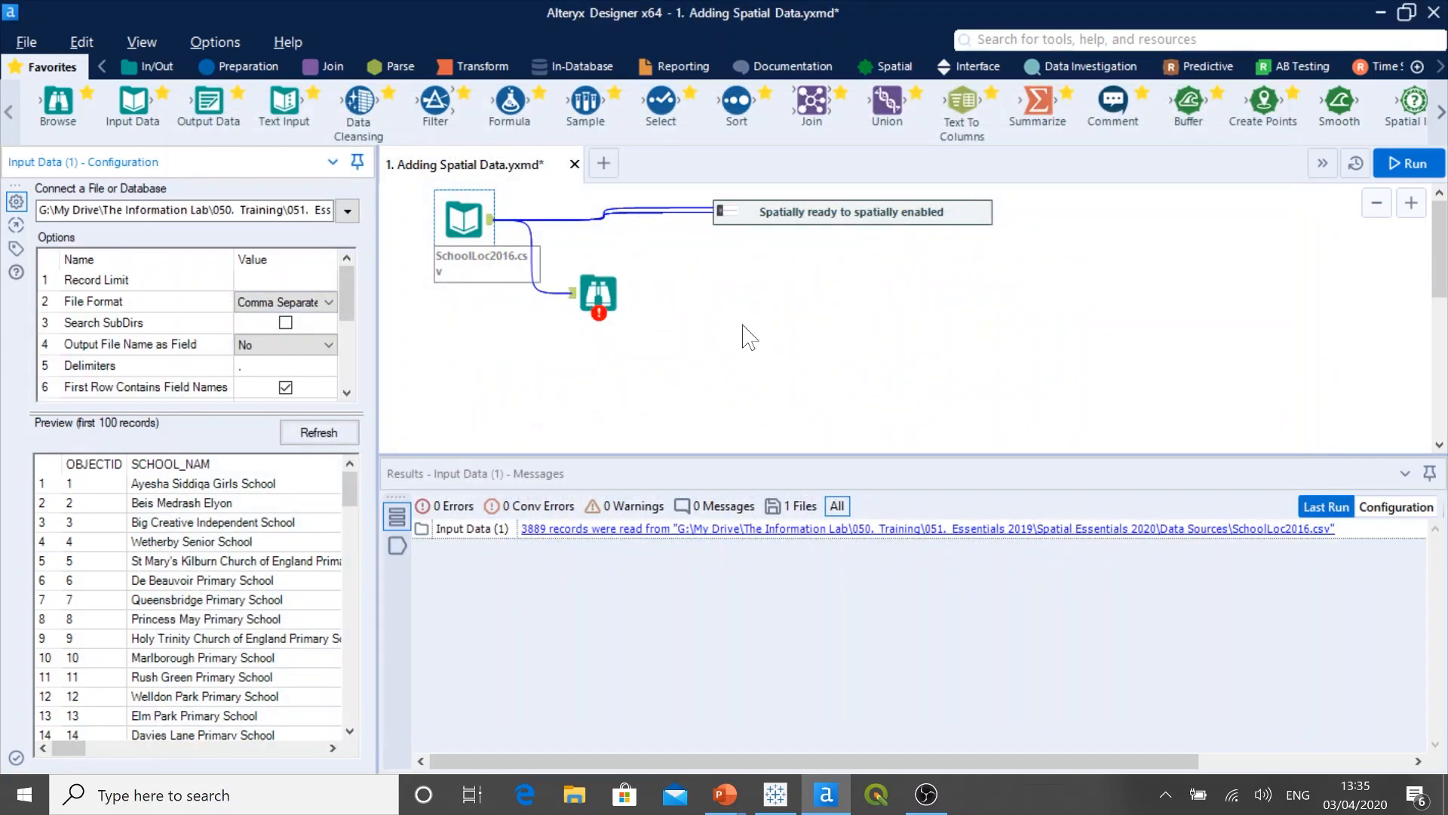
Step: Run the workflow and examine the Browse tool's school records, including the coordinate columns, and the data types in the field metadata
key(ctrl+r)
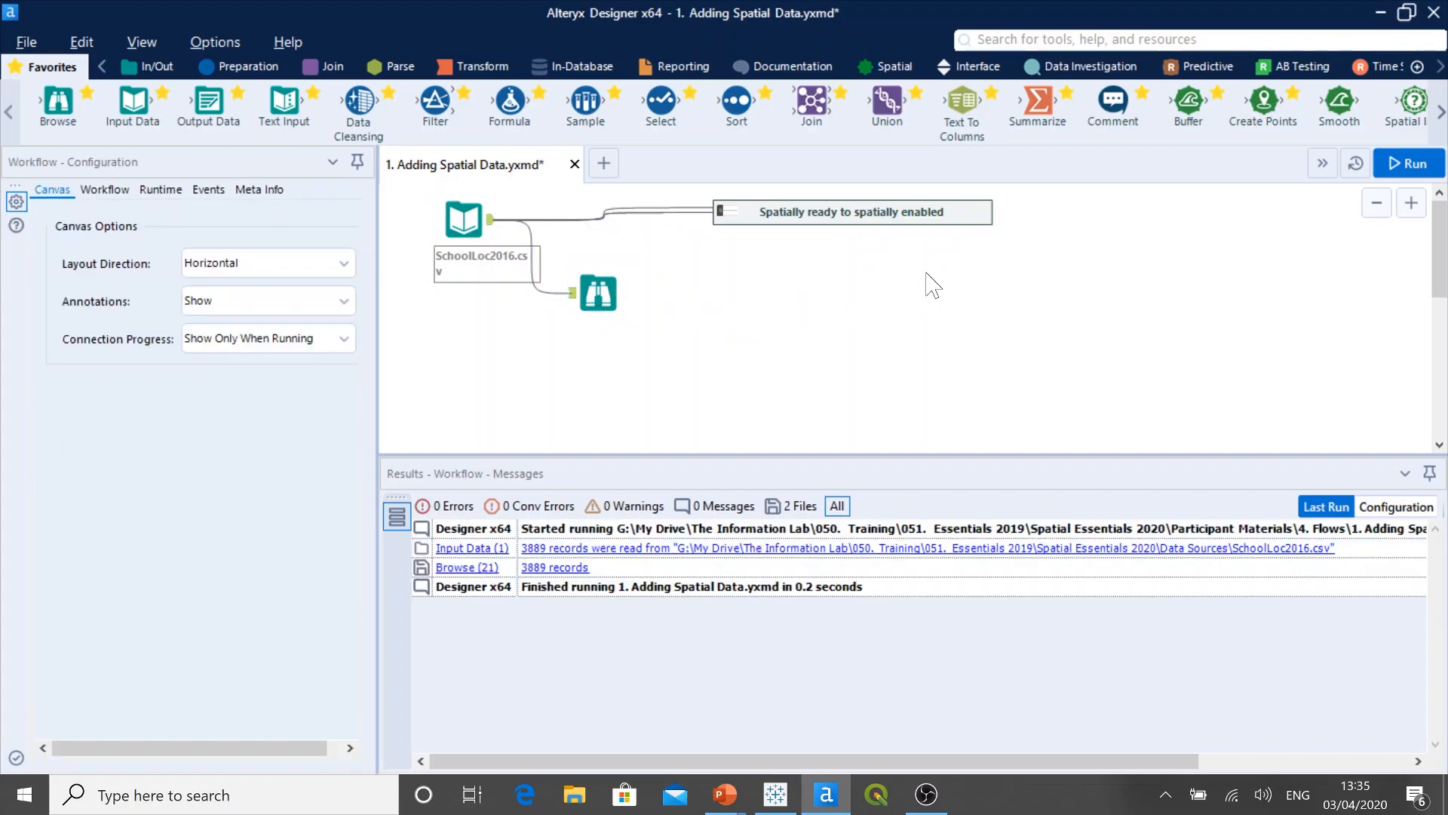
click(1402, 178)
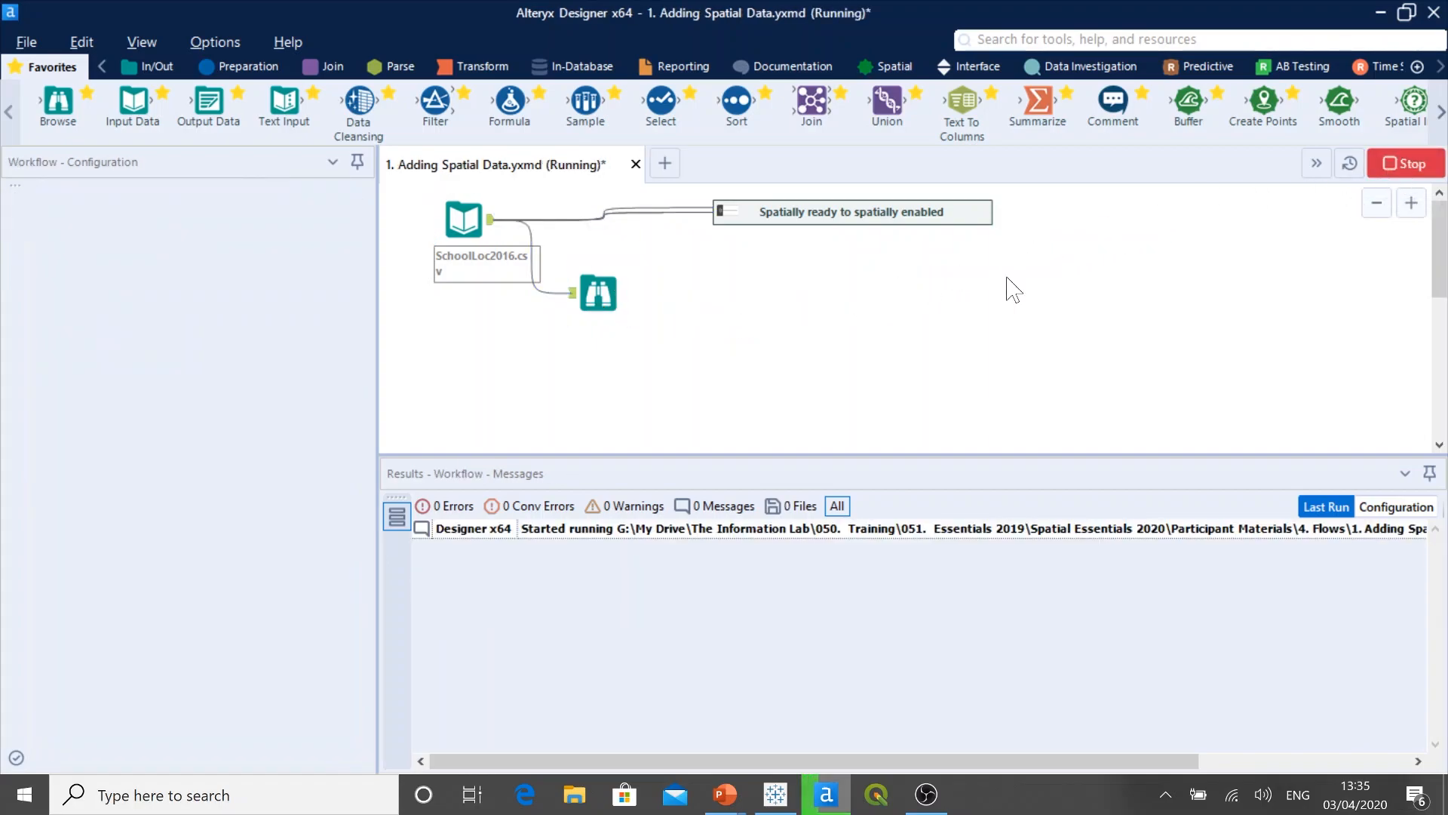
click(603, 295)
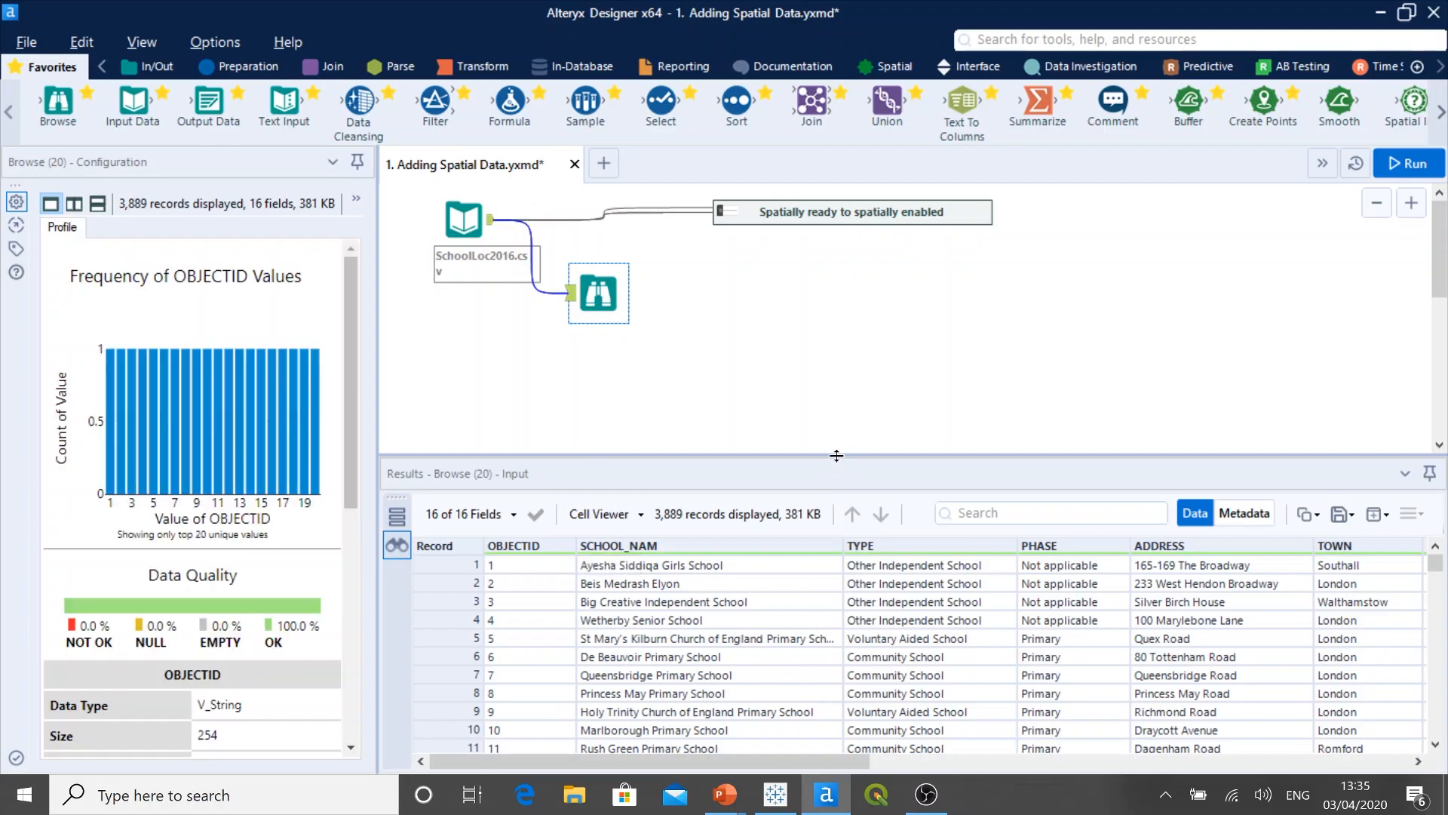
drag(836, 456, 837, 394)
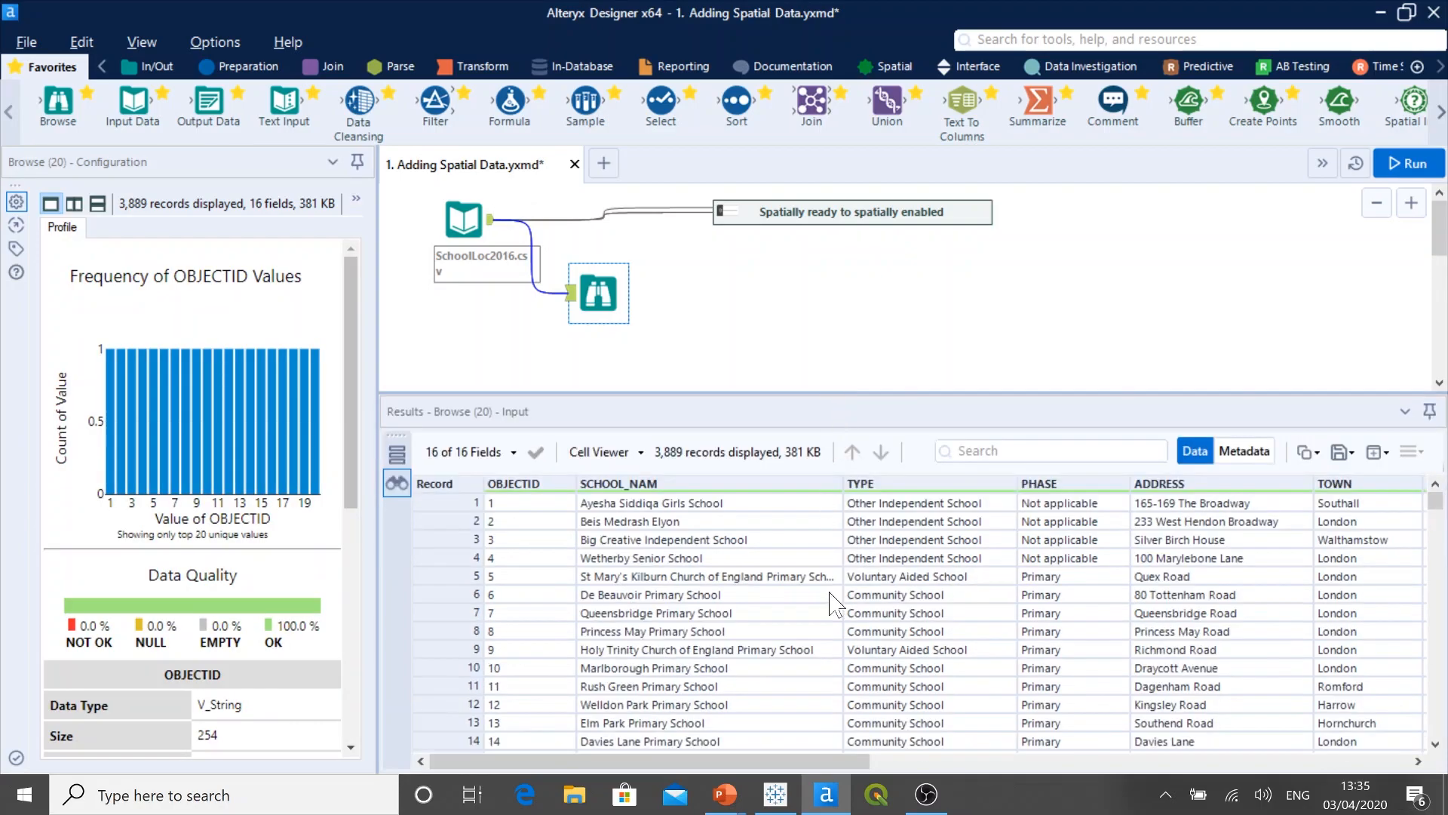
drag(851, 763, 1416, 770)
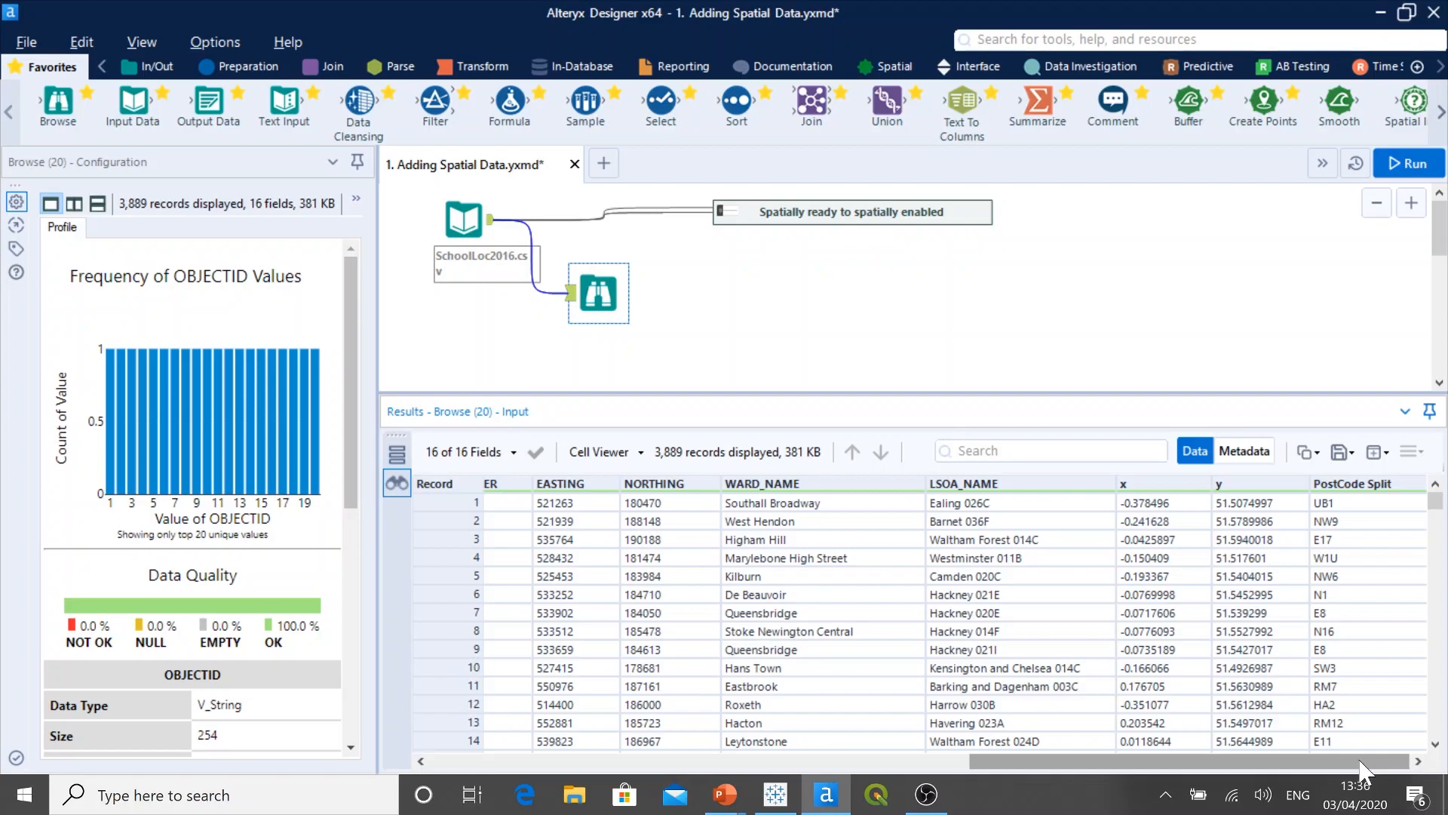
click(1247, 451)
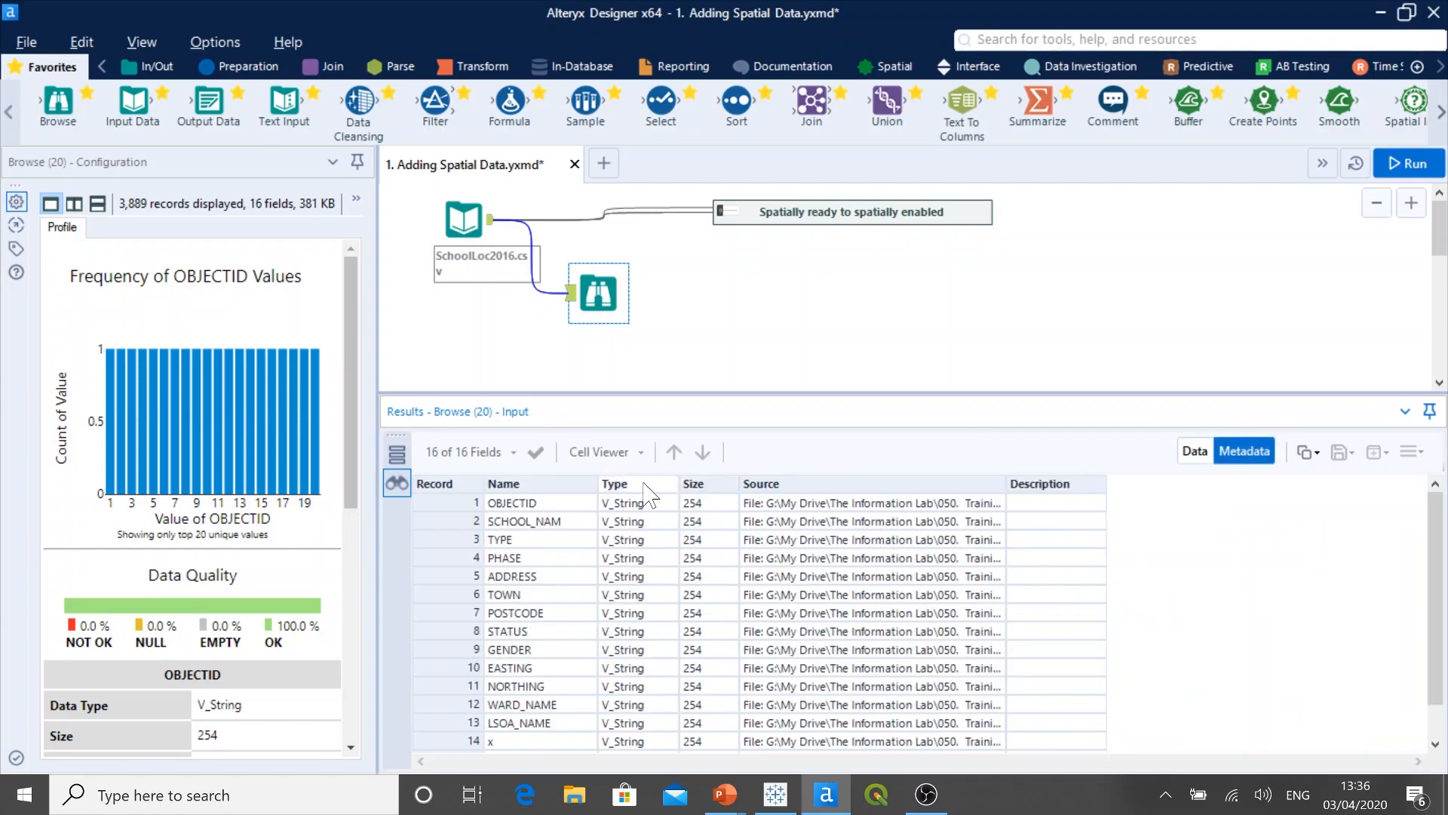
scroll(657, 619, down, 1)
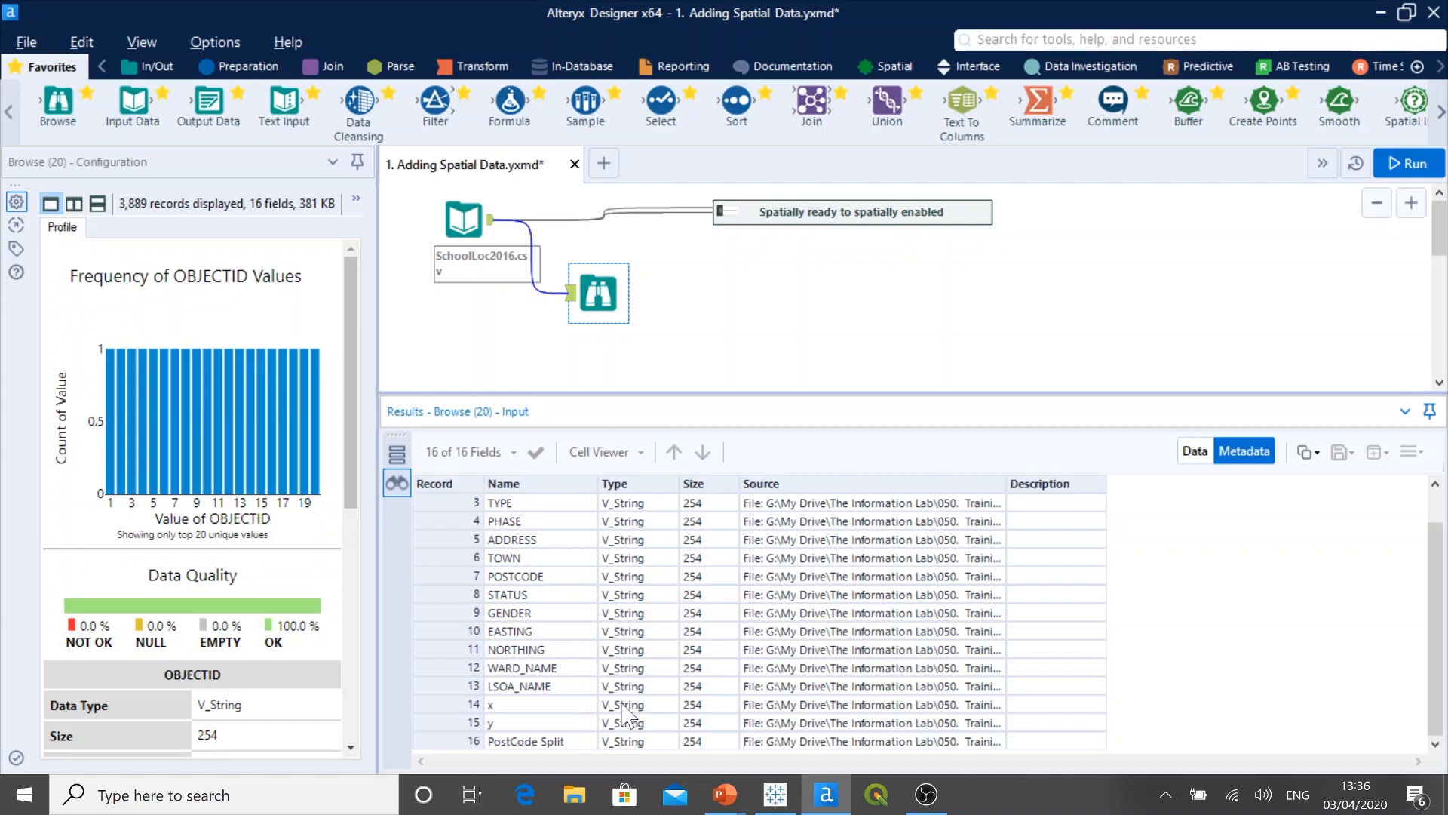
Step: Delete the Browse tool attached to the SchoolLoc2016.csv input and enlarge the workflow canvas
drag(629, 346, 578, 269)
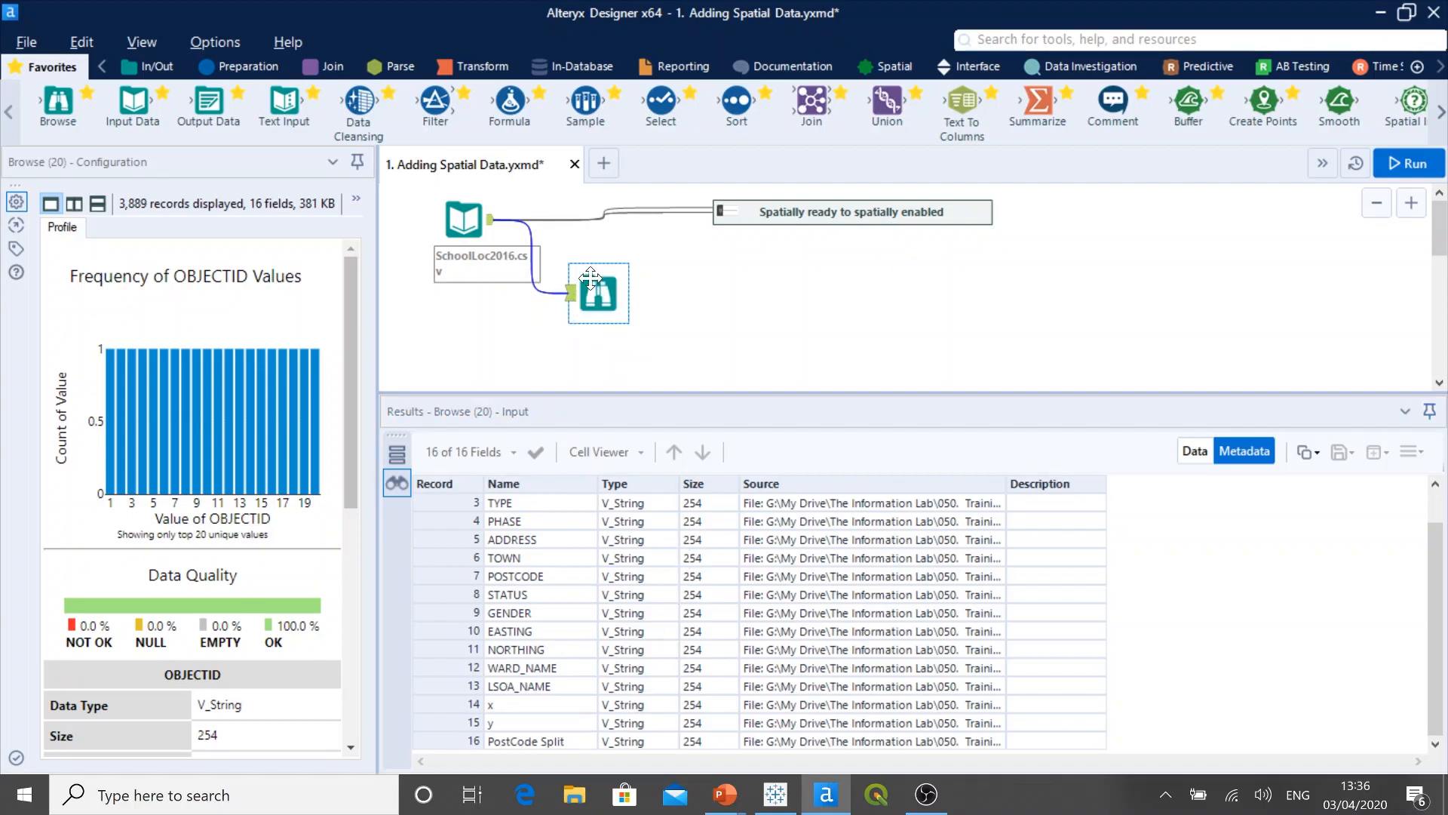
right_click(583, 279)
click(632, 314)
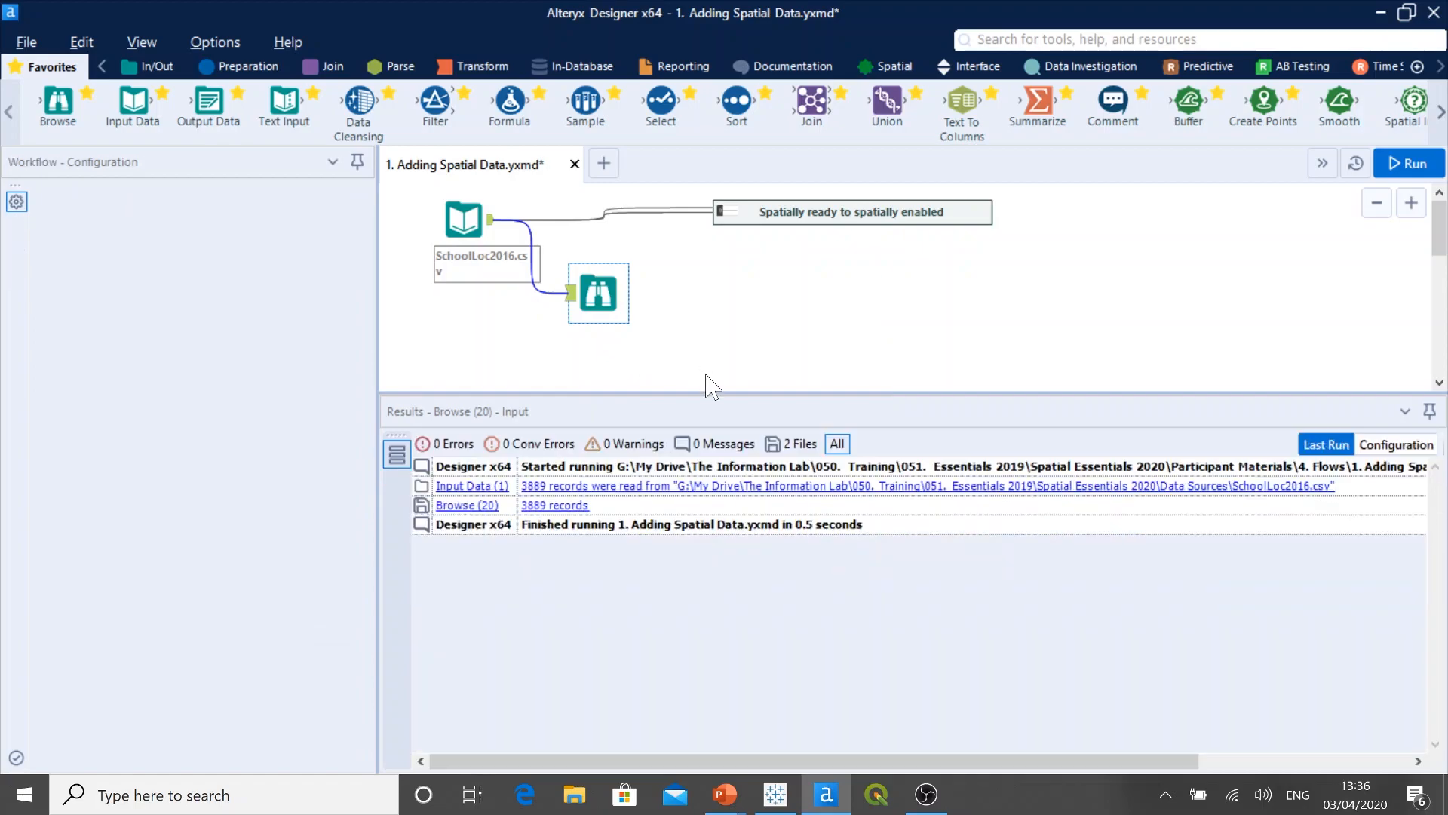
drag(378, 328, 357, 328)
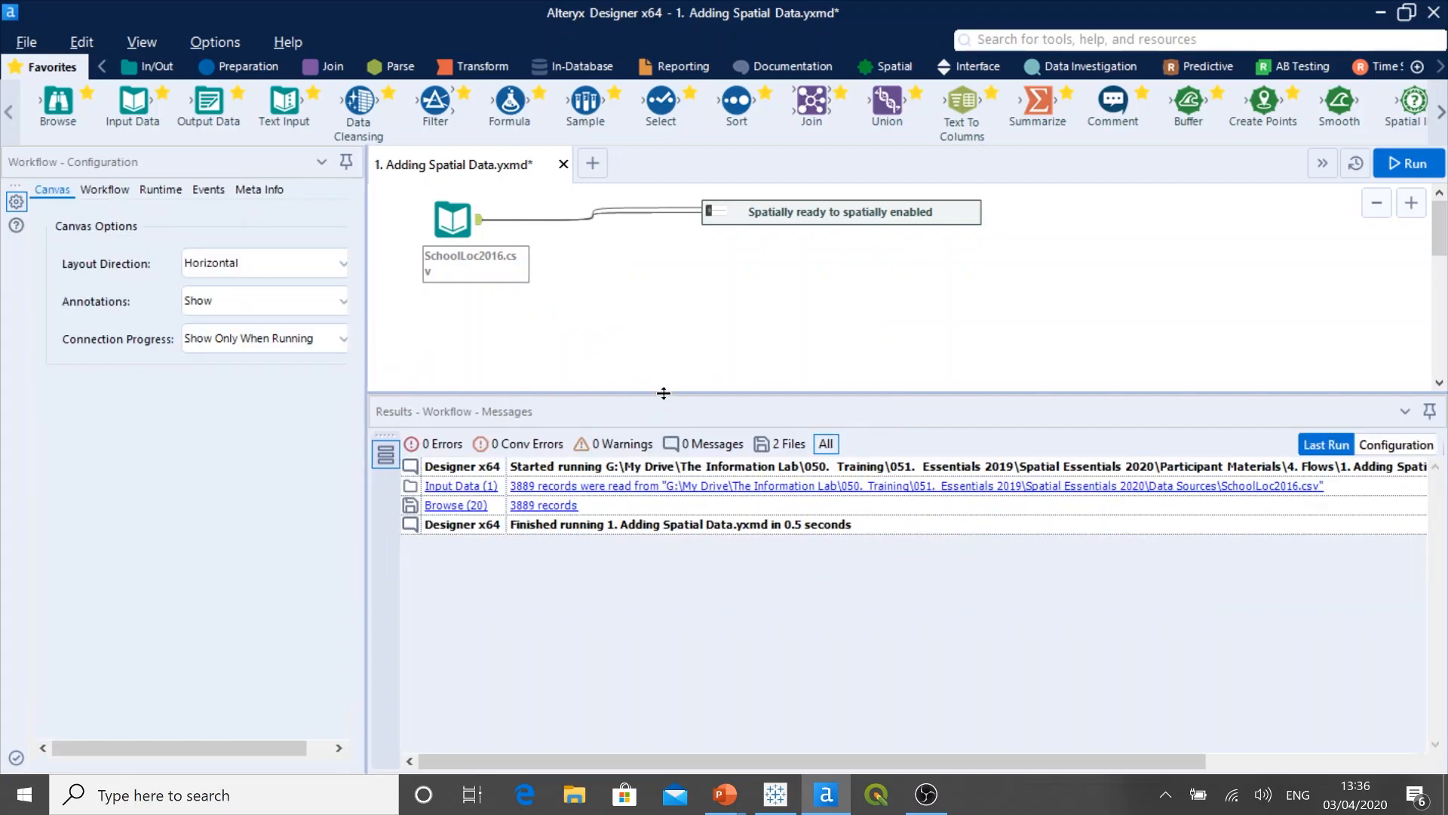
drag(664, 393, 665, 445)
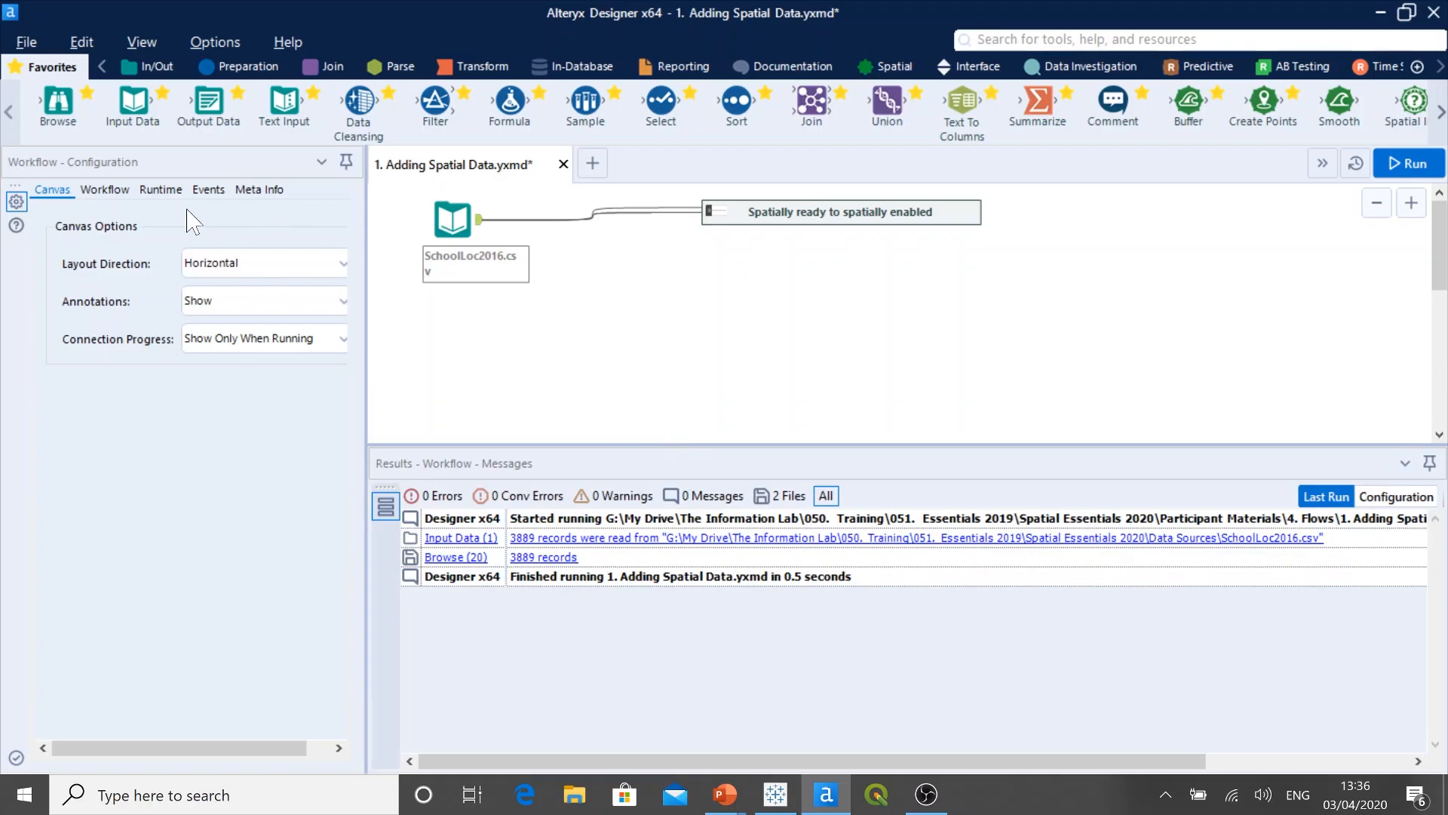
Step: Add a second Input Data tool below the SchoolLoc2016.csv input and connect it to TrafCounts2014 in the Data Sources folder
drag(132, 106, 454, 344)
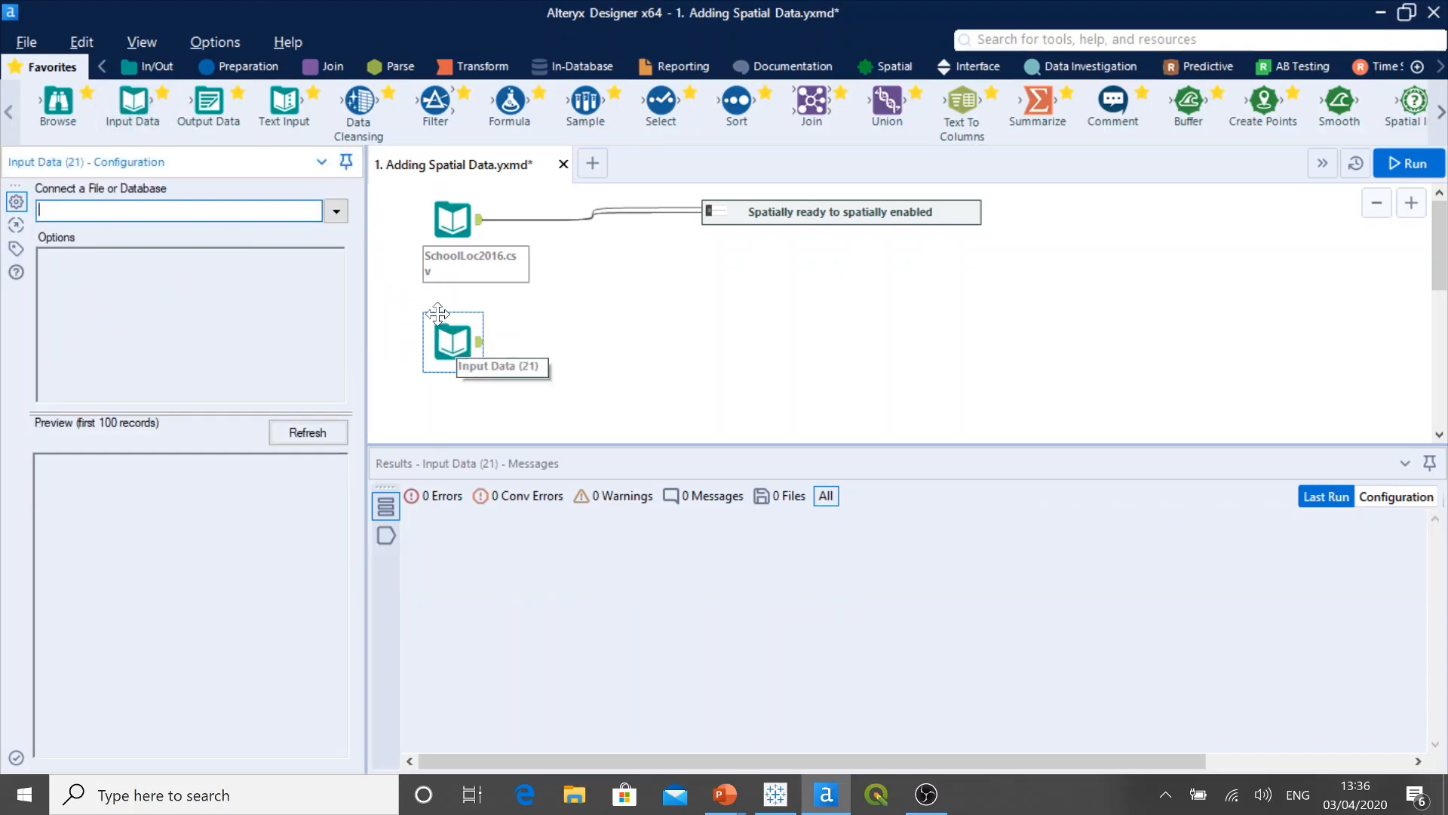
click(156, 71)
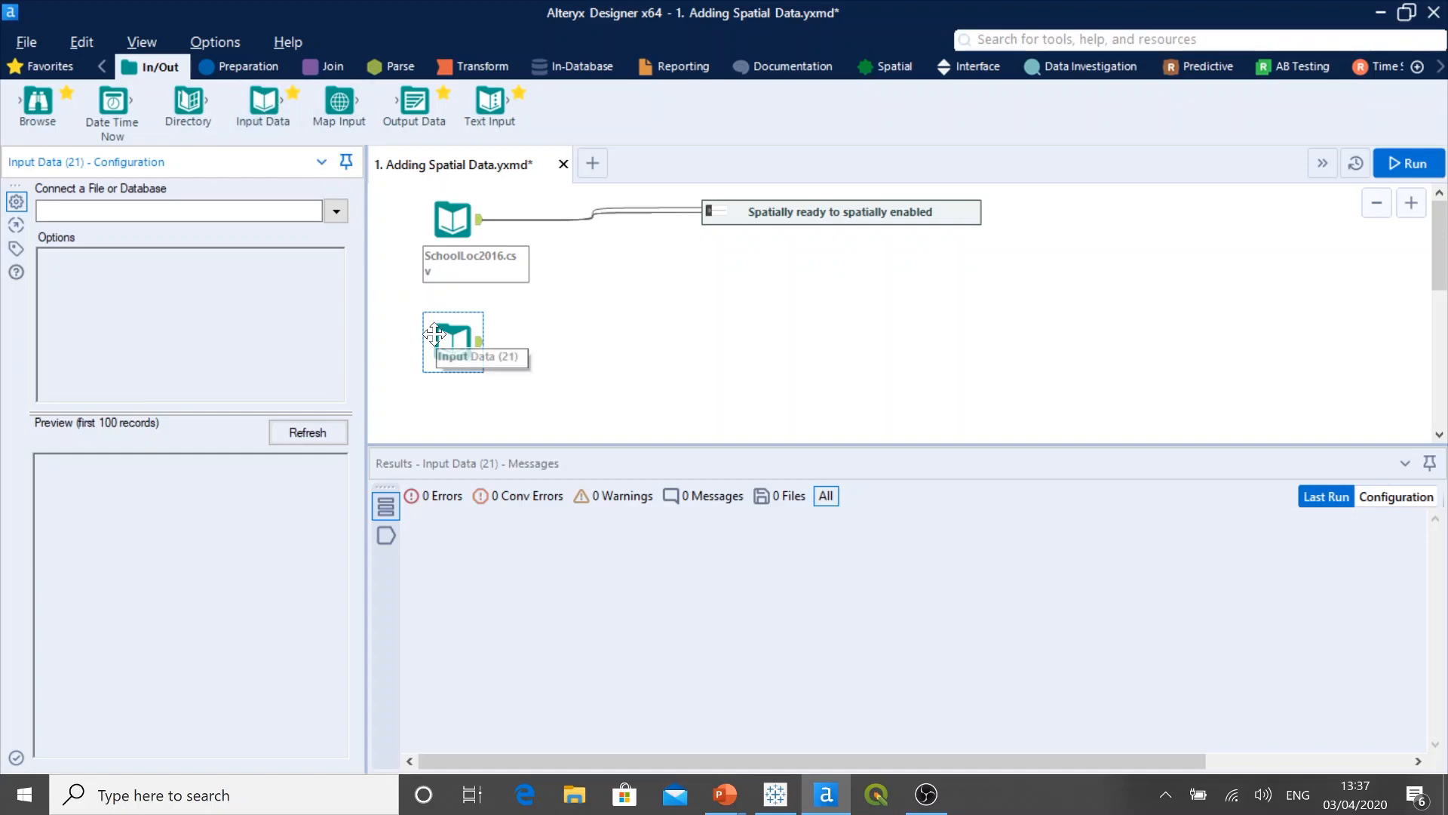
click(336, 212)
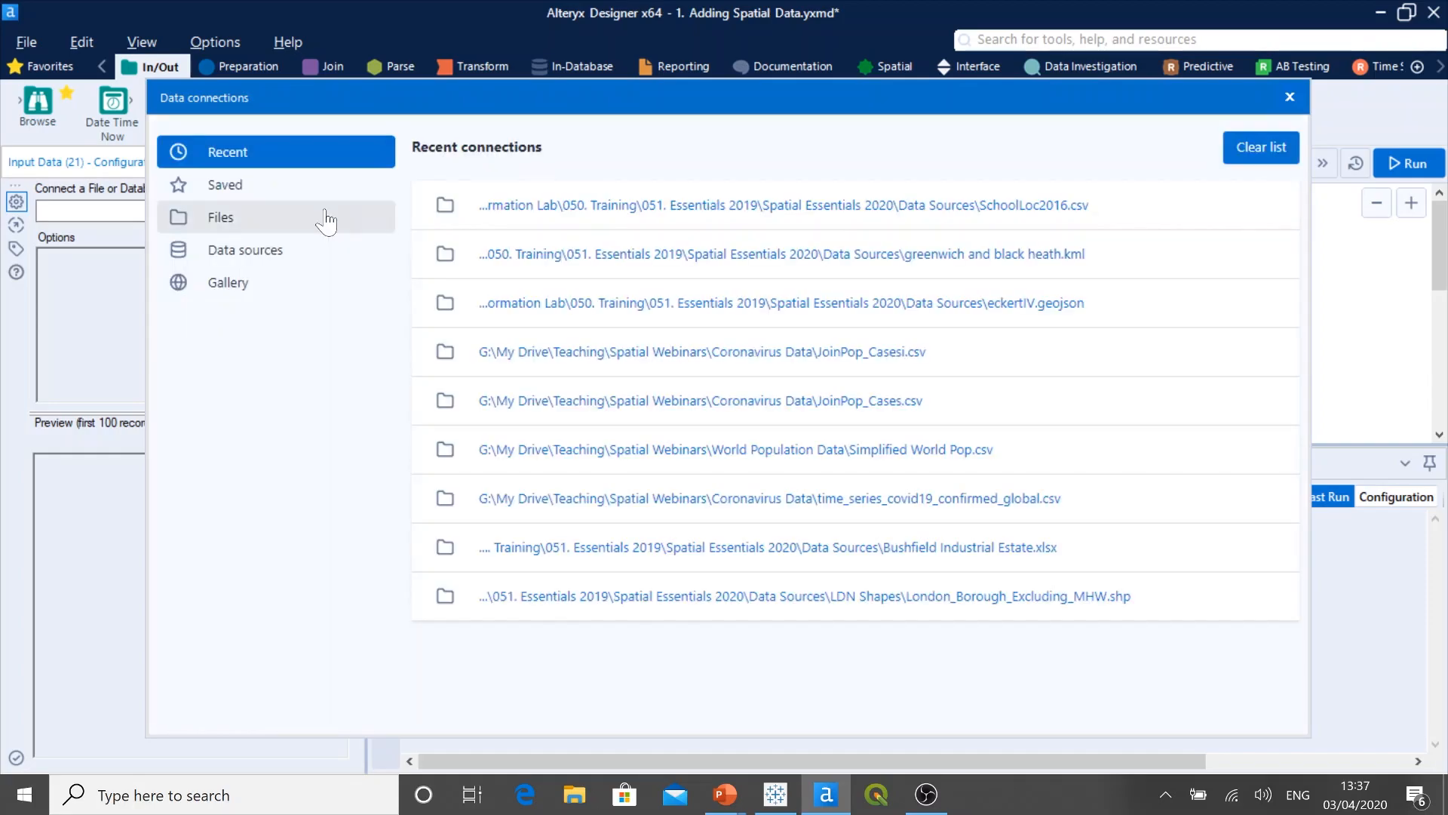
click(219, 221)
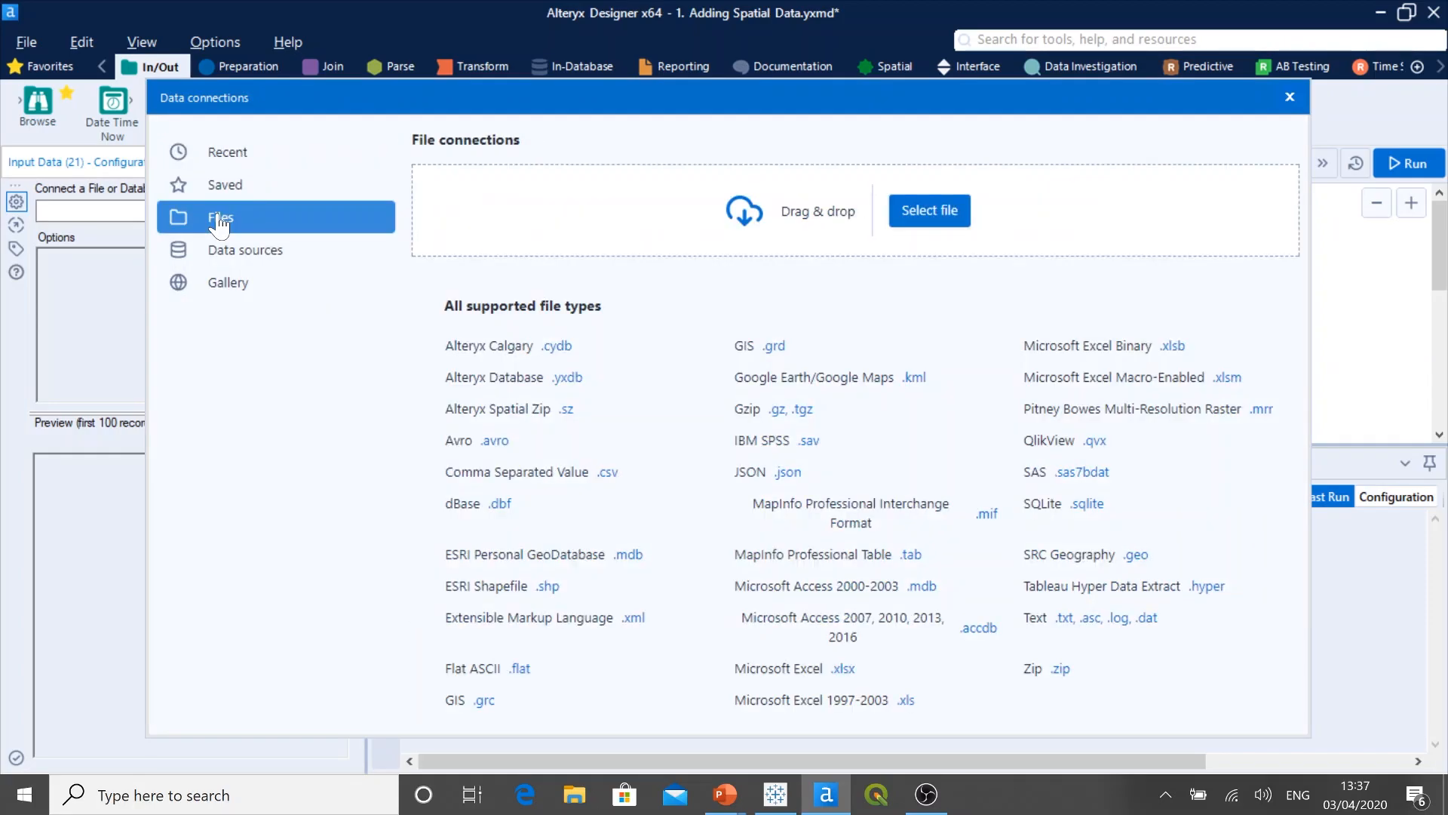
click(926, 211)
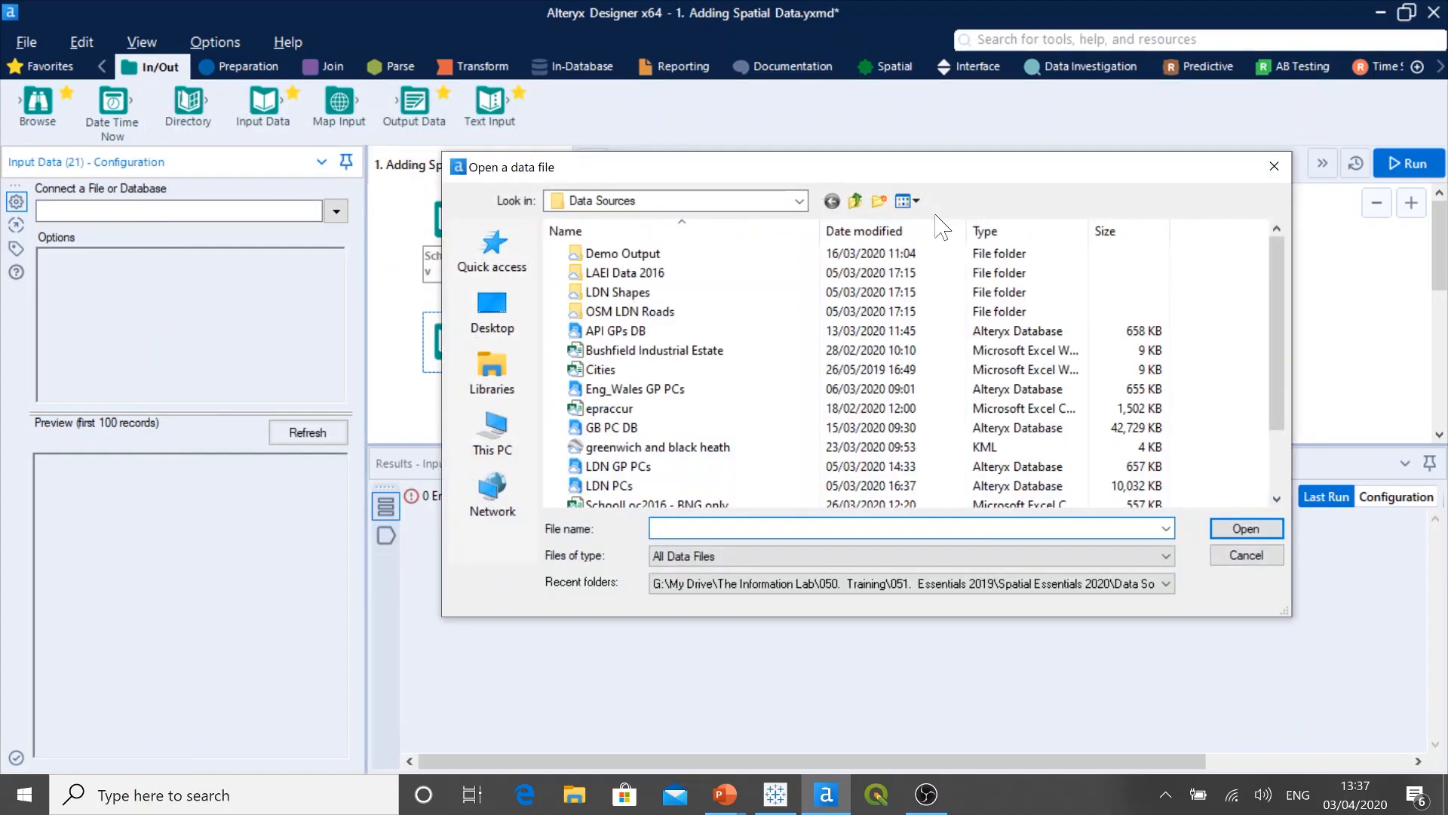
drag(1285, 287, 1282, 357)
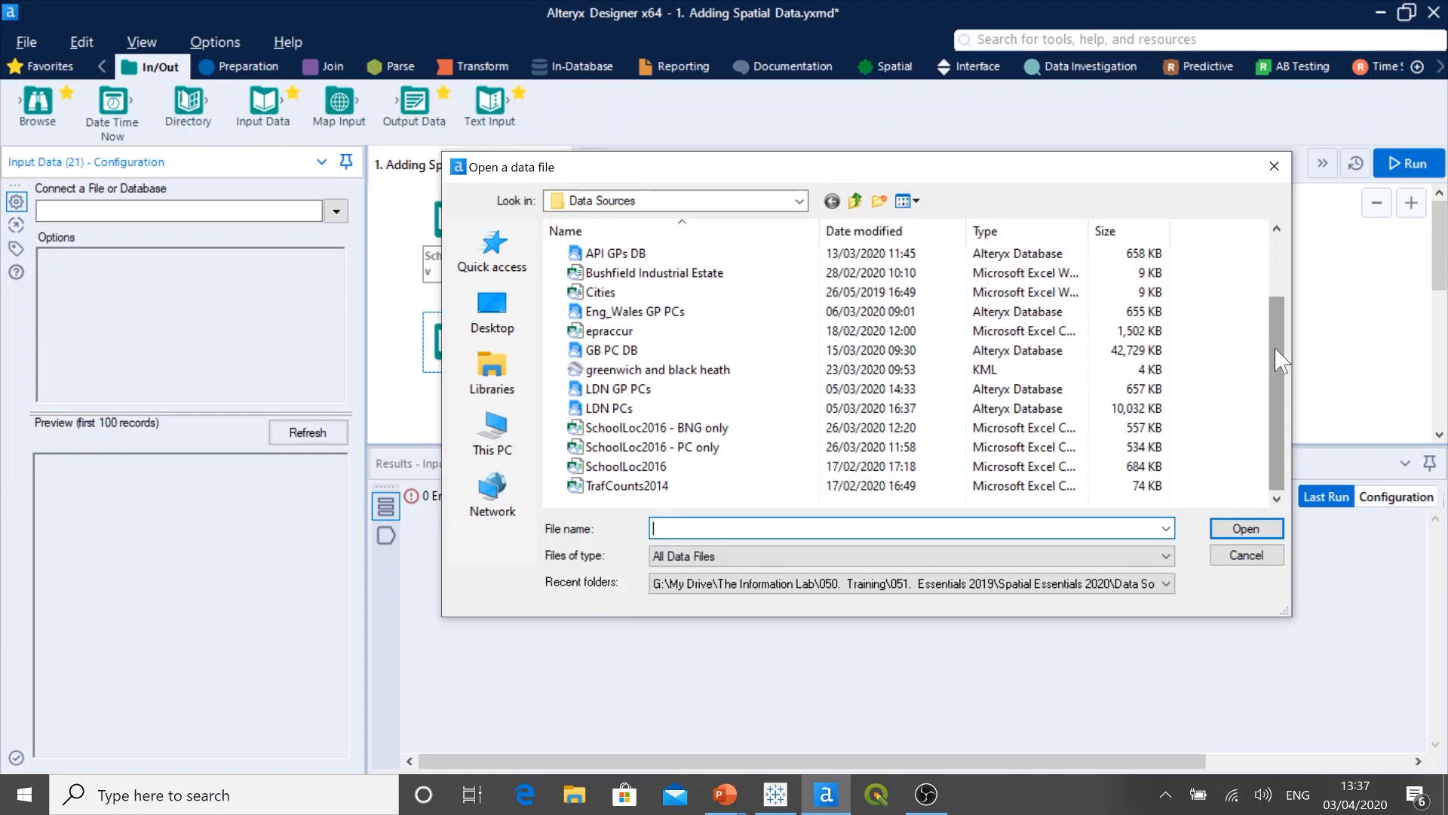
click(649, 486)
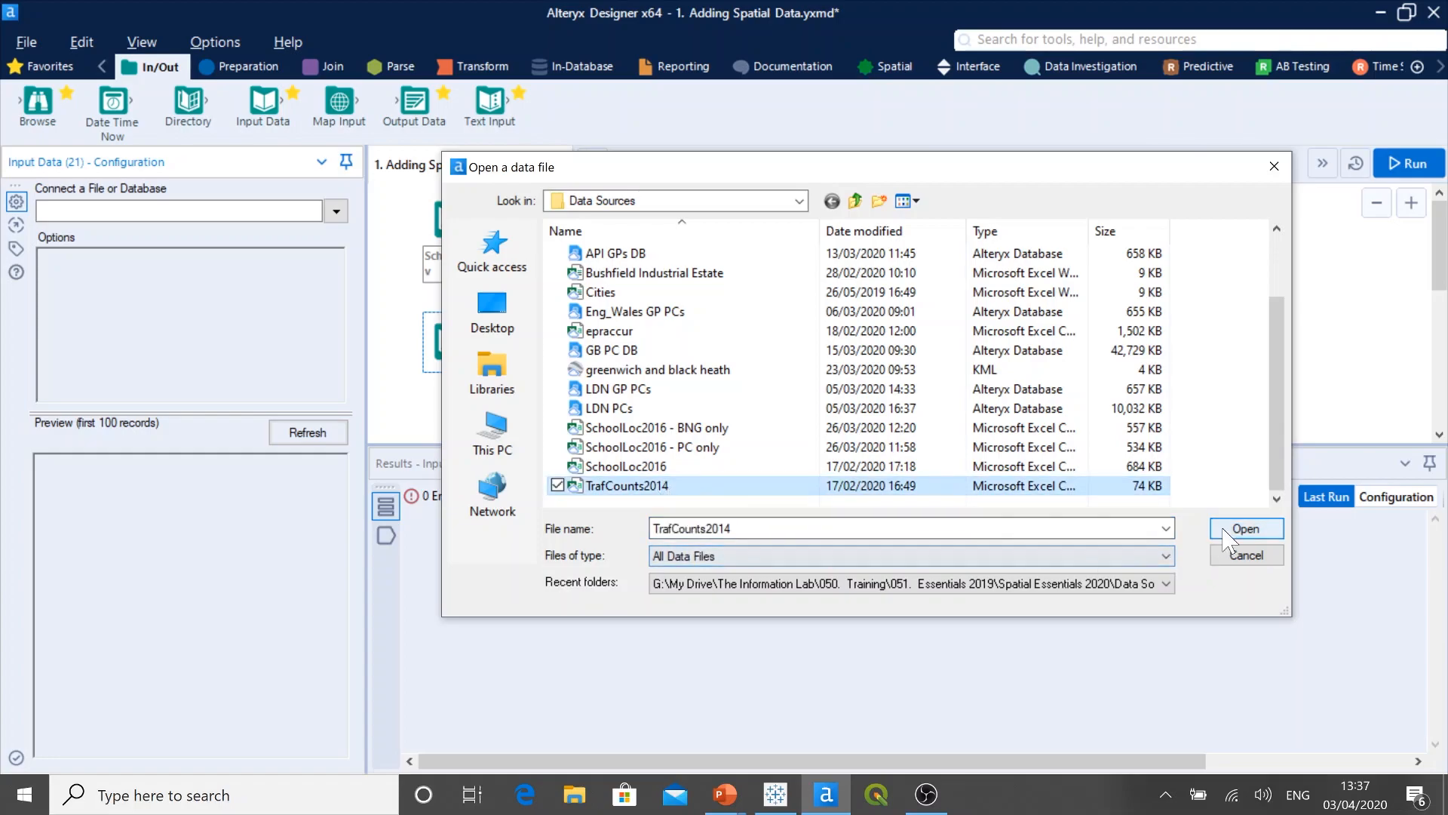
click(1246, 529)
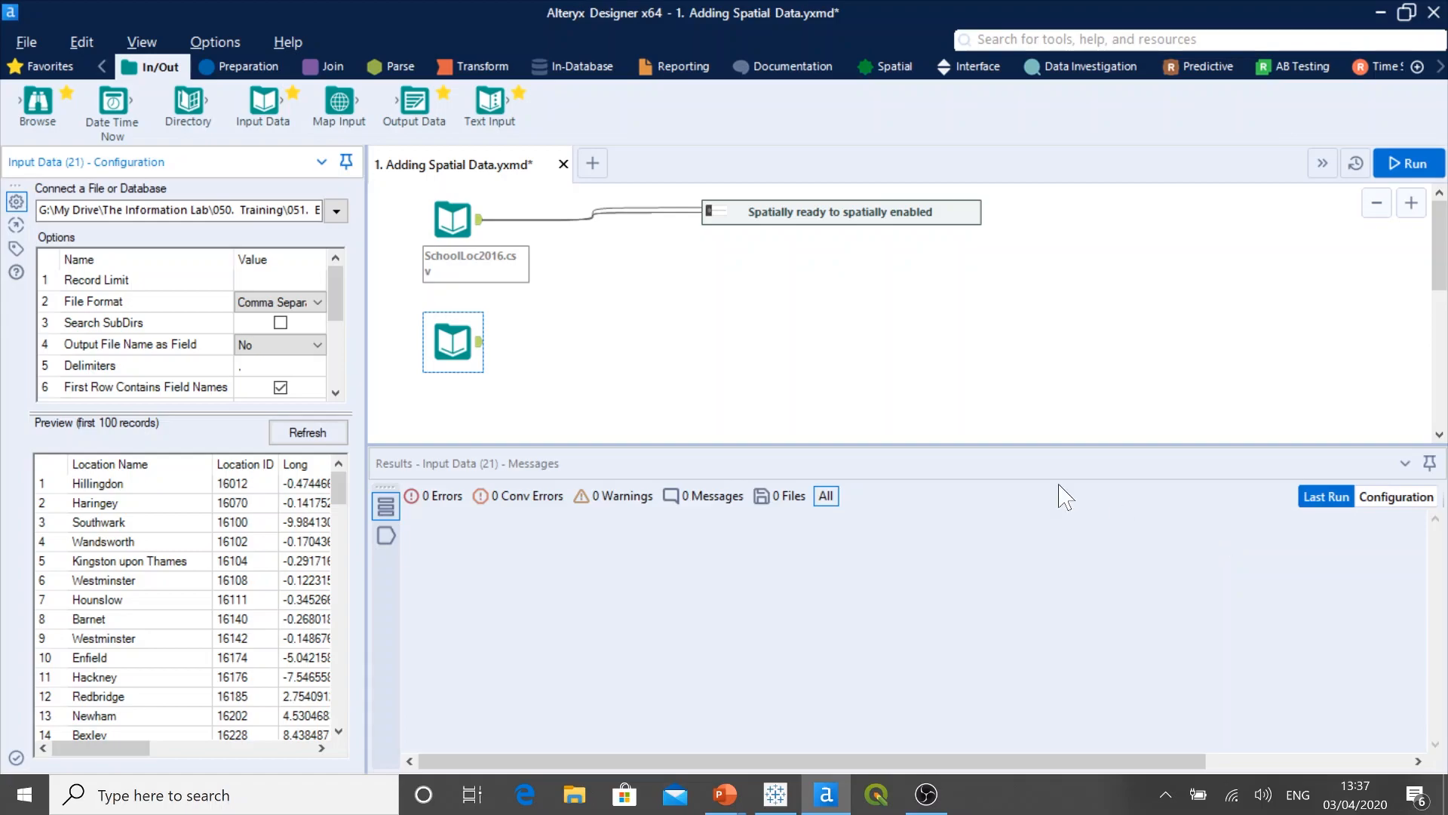
Step: Attach a Browse tool to the TrafCounts2014.csv input, run the workflow, and examine the coordinate columns and the field types in the metadata
drag(47, 115, 582, 339)
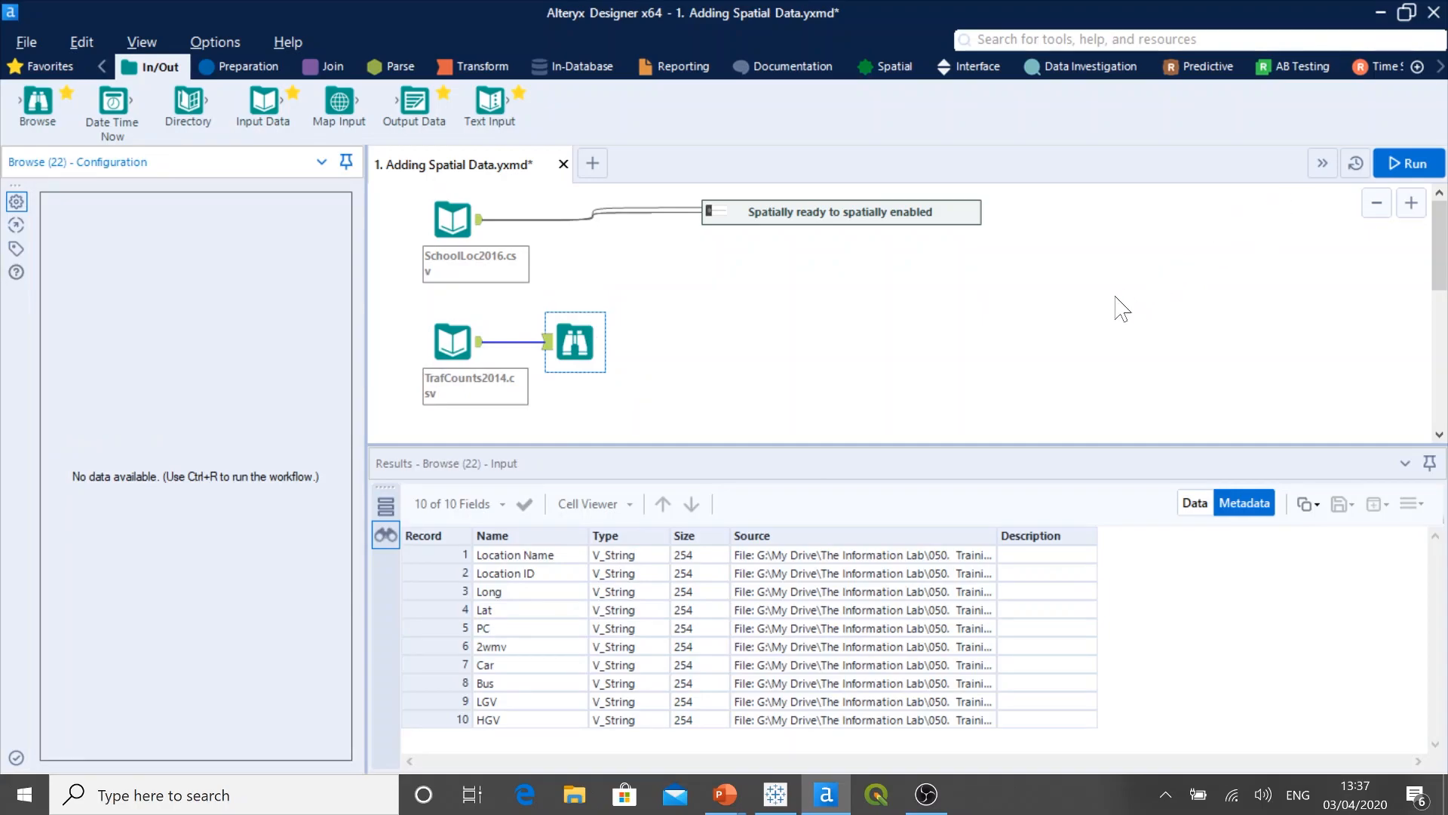
click(1407, 163)
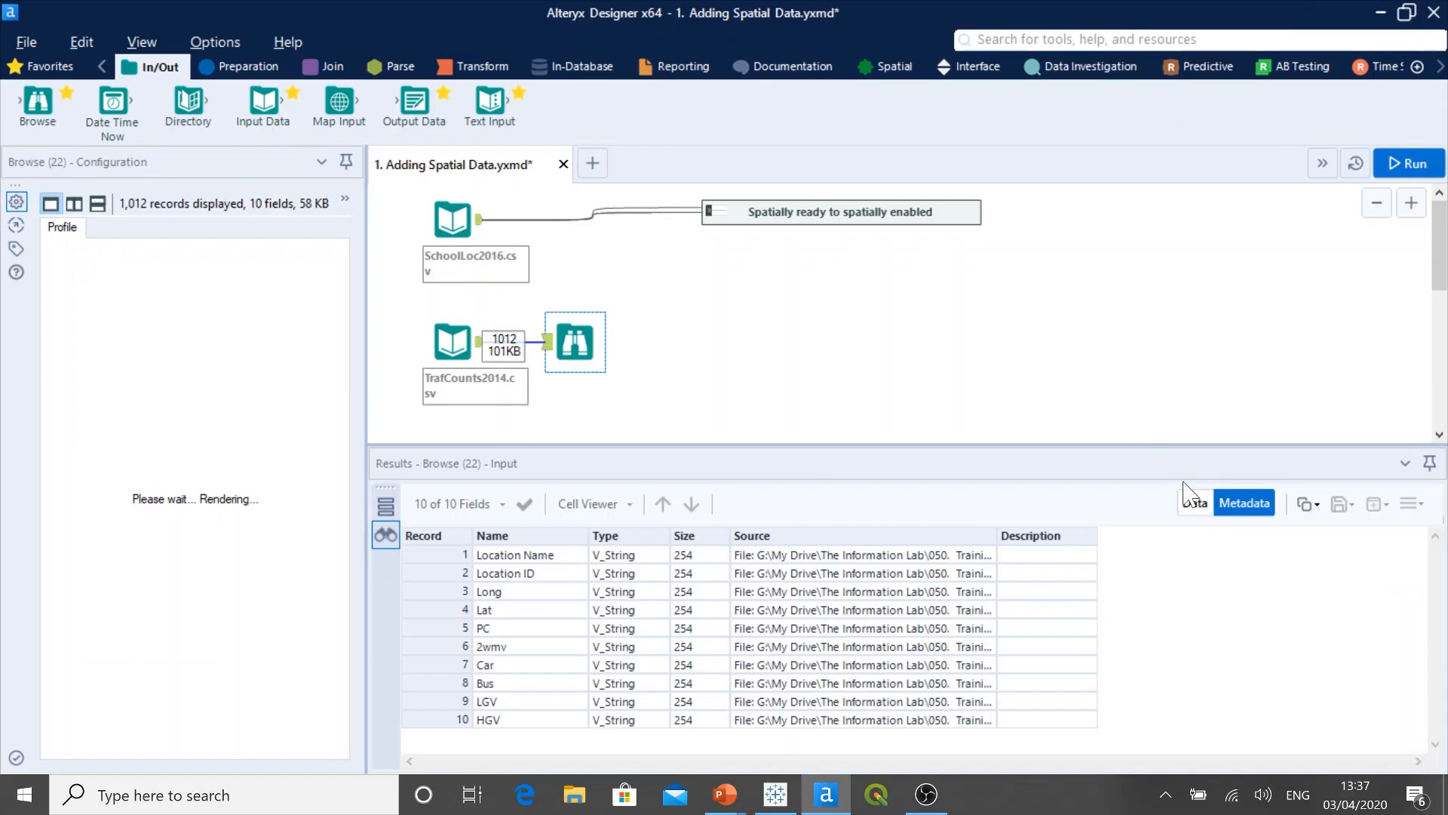
click(1195, 503)
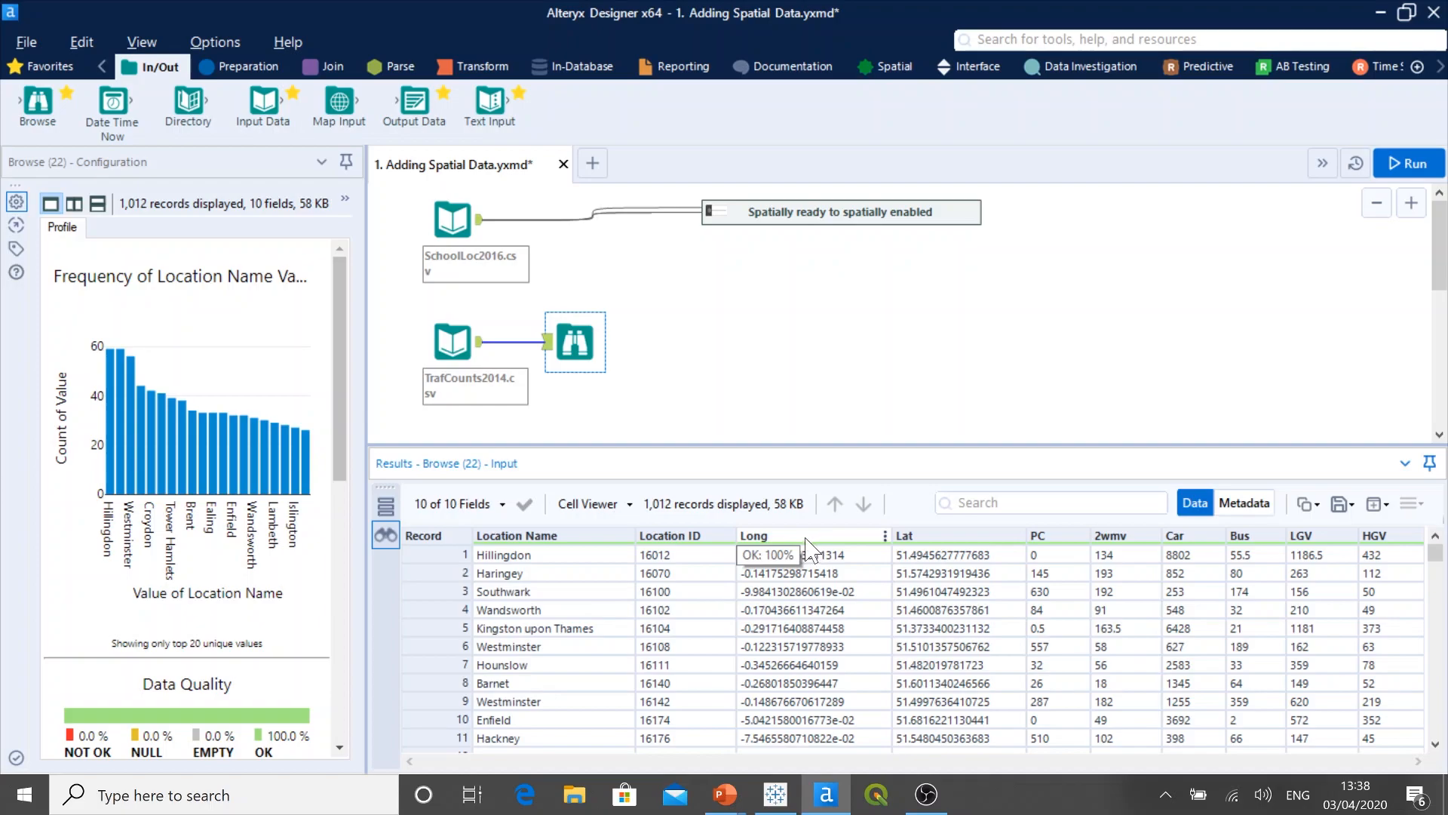
click(1234, 507)
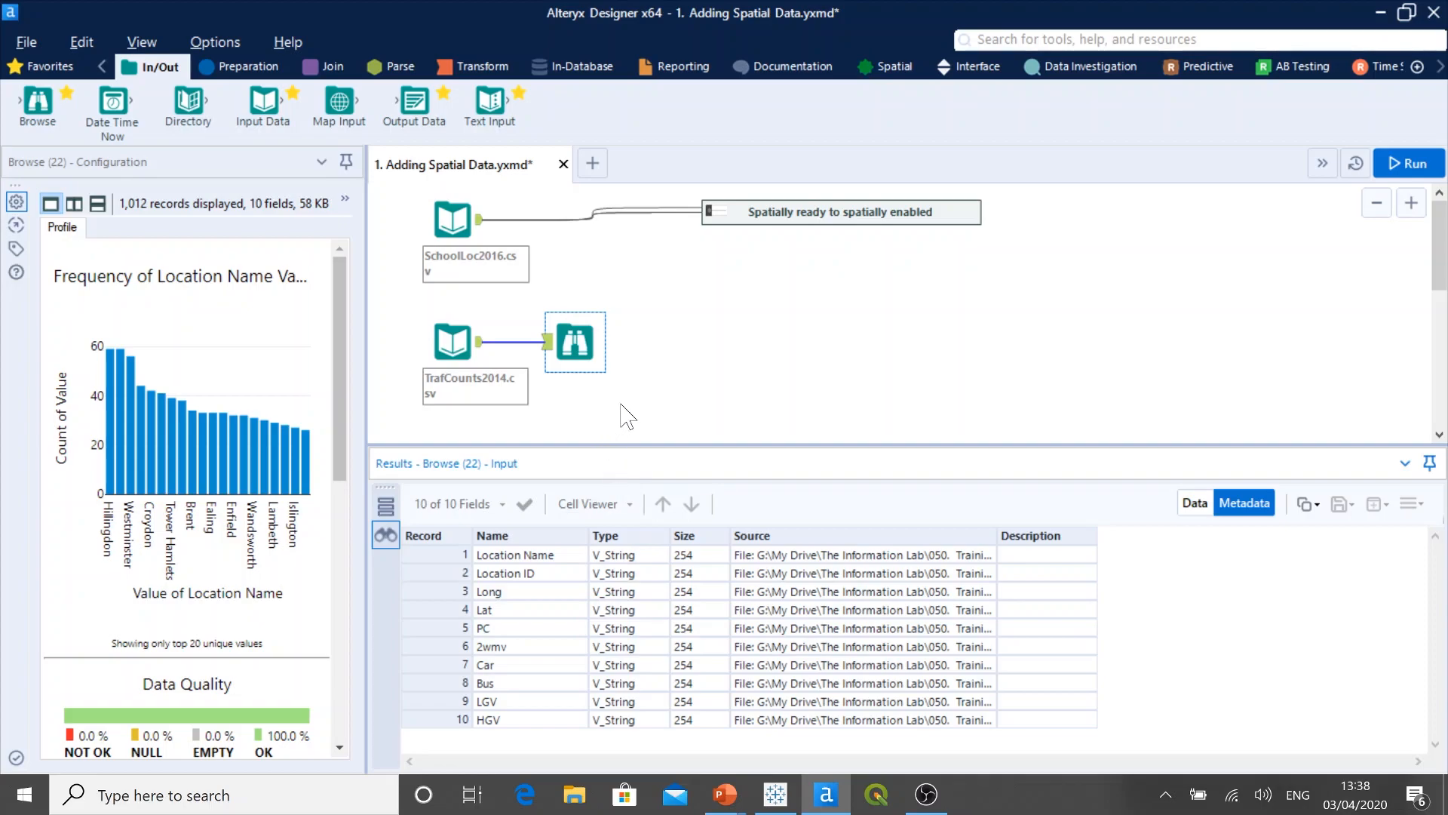
Step: Delete the TrafCounts2014.csv input together with its attached Browse tool
drag(621, 404, 407, 305)
right_click(451, 341)
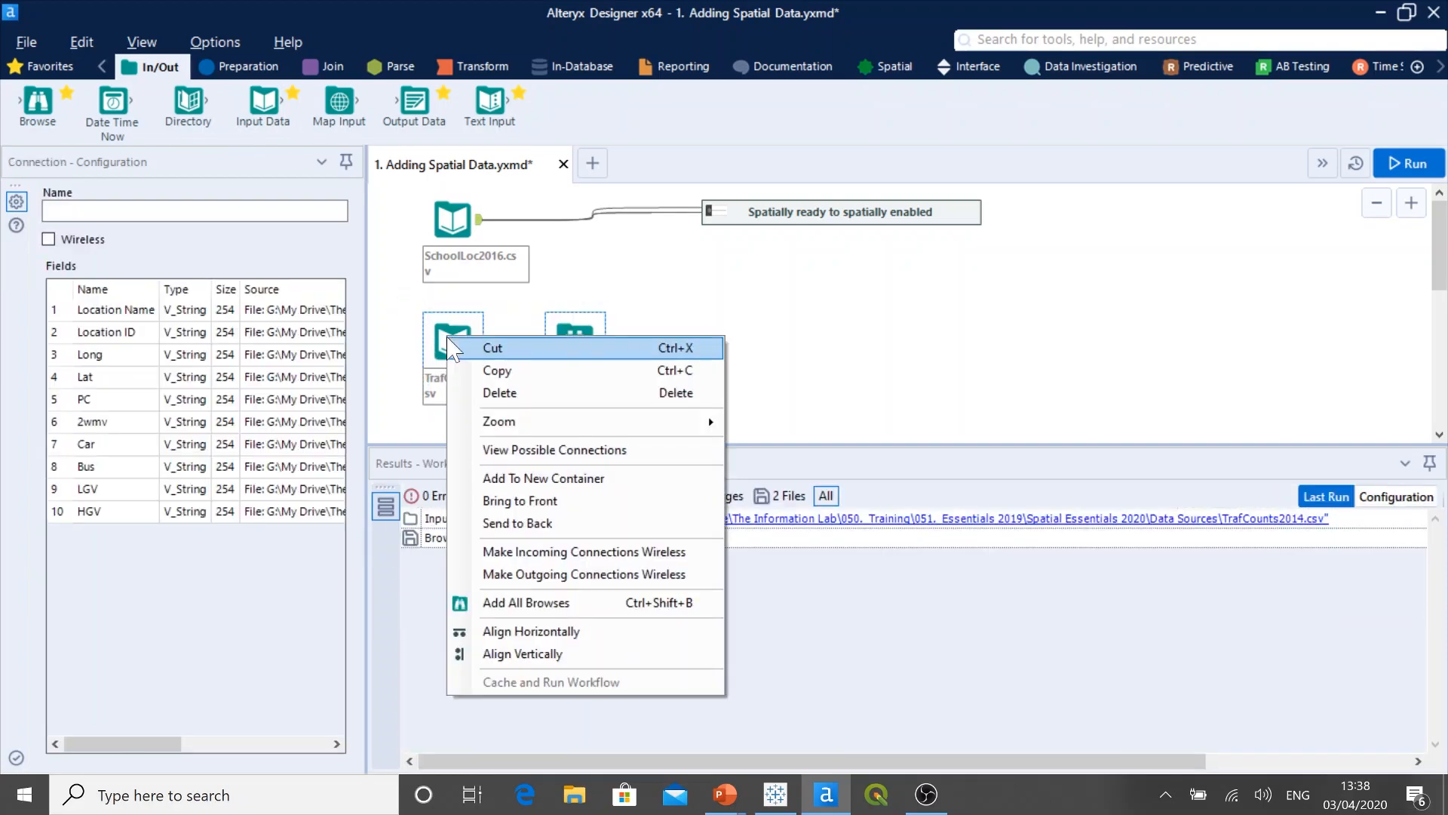
click(515, 387)
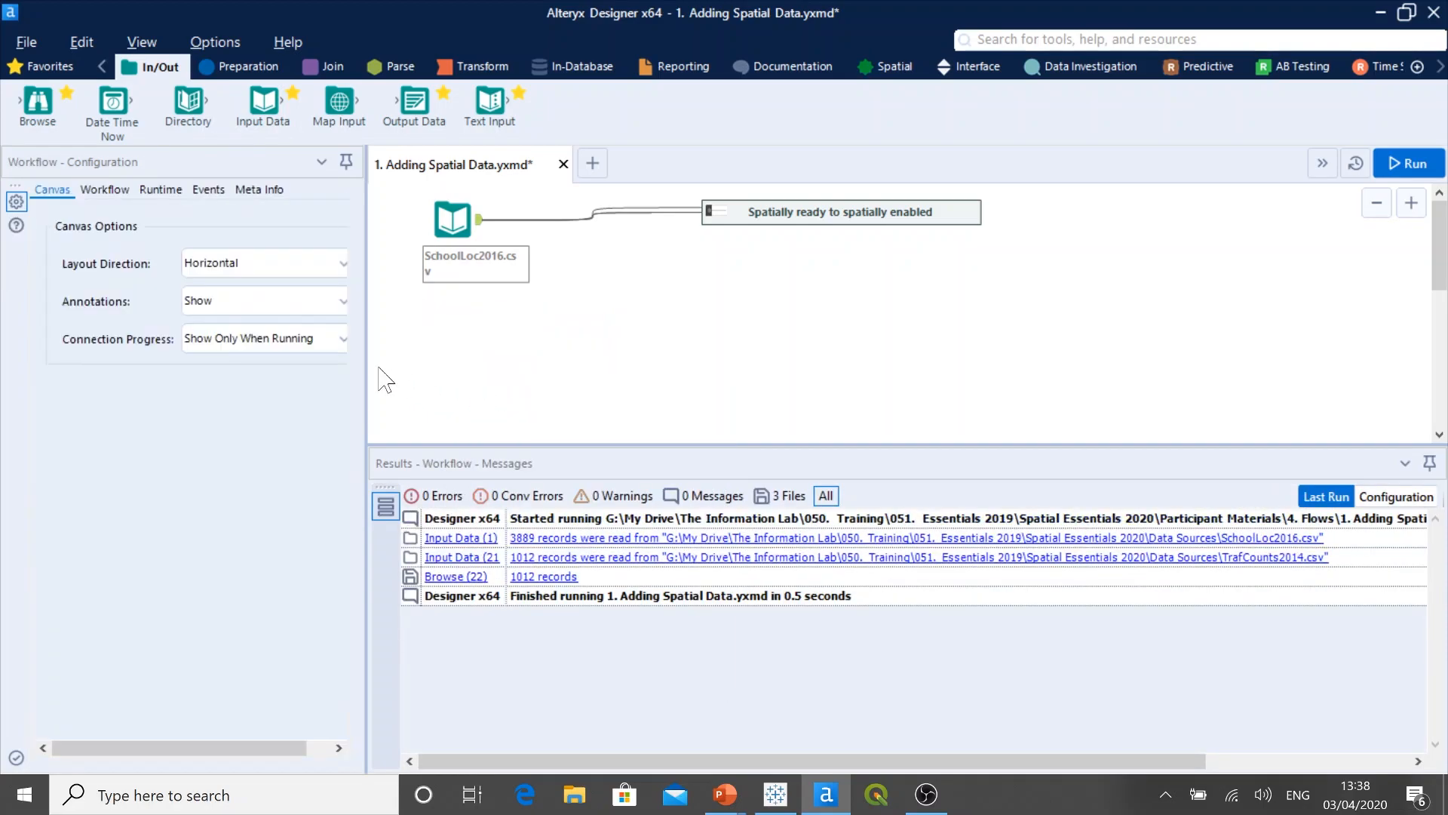
Step: Add an Input Data tool below the SchoolLoc2016.csv input and connect it to London_Borough_Excluding_MHW.shp in the LDN Shapes folder
drag(367, 366, 387, 369)
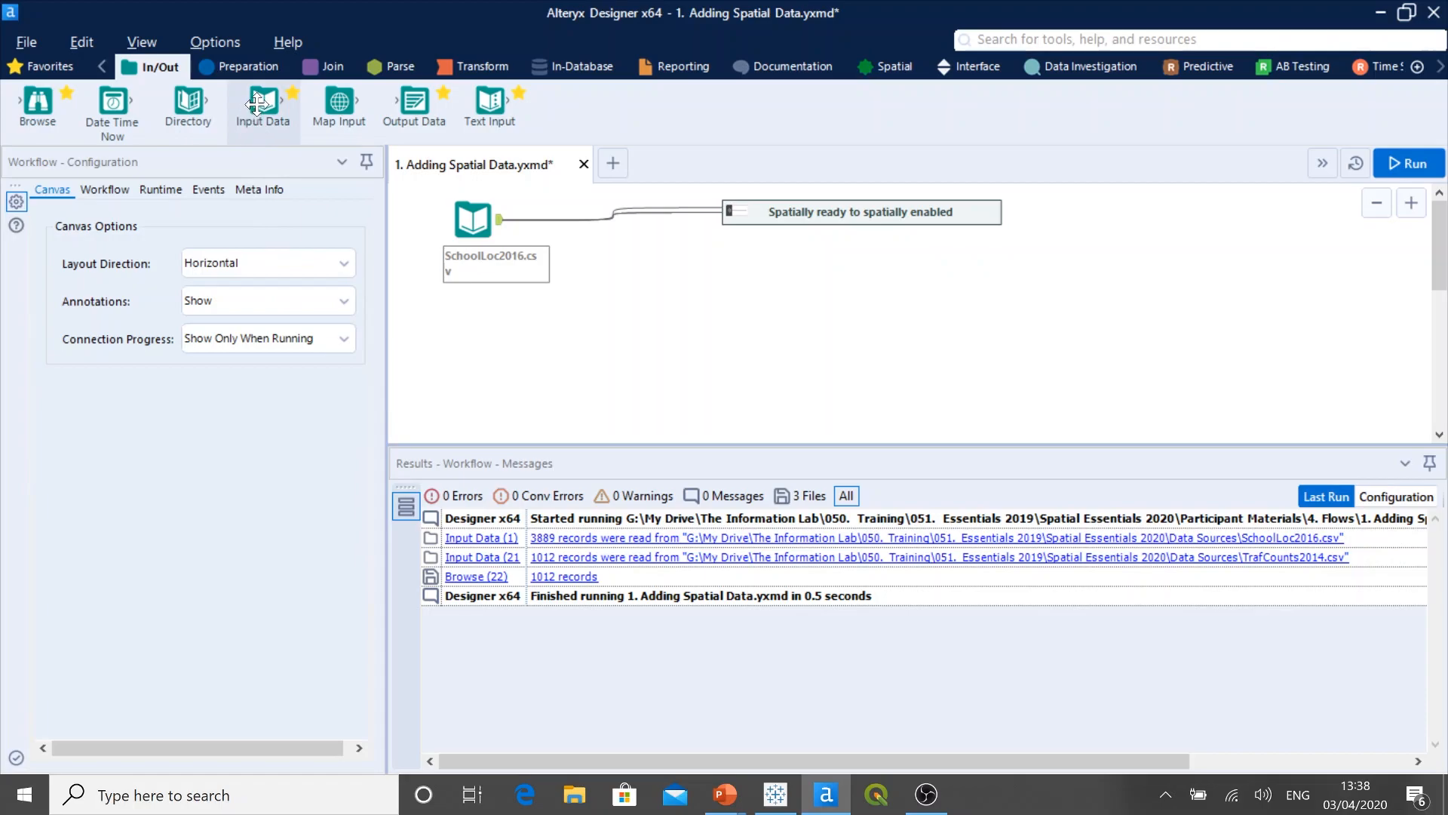
drag(257, 103, 478, 347)
click(355, 214)
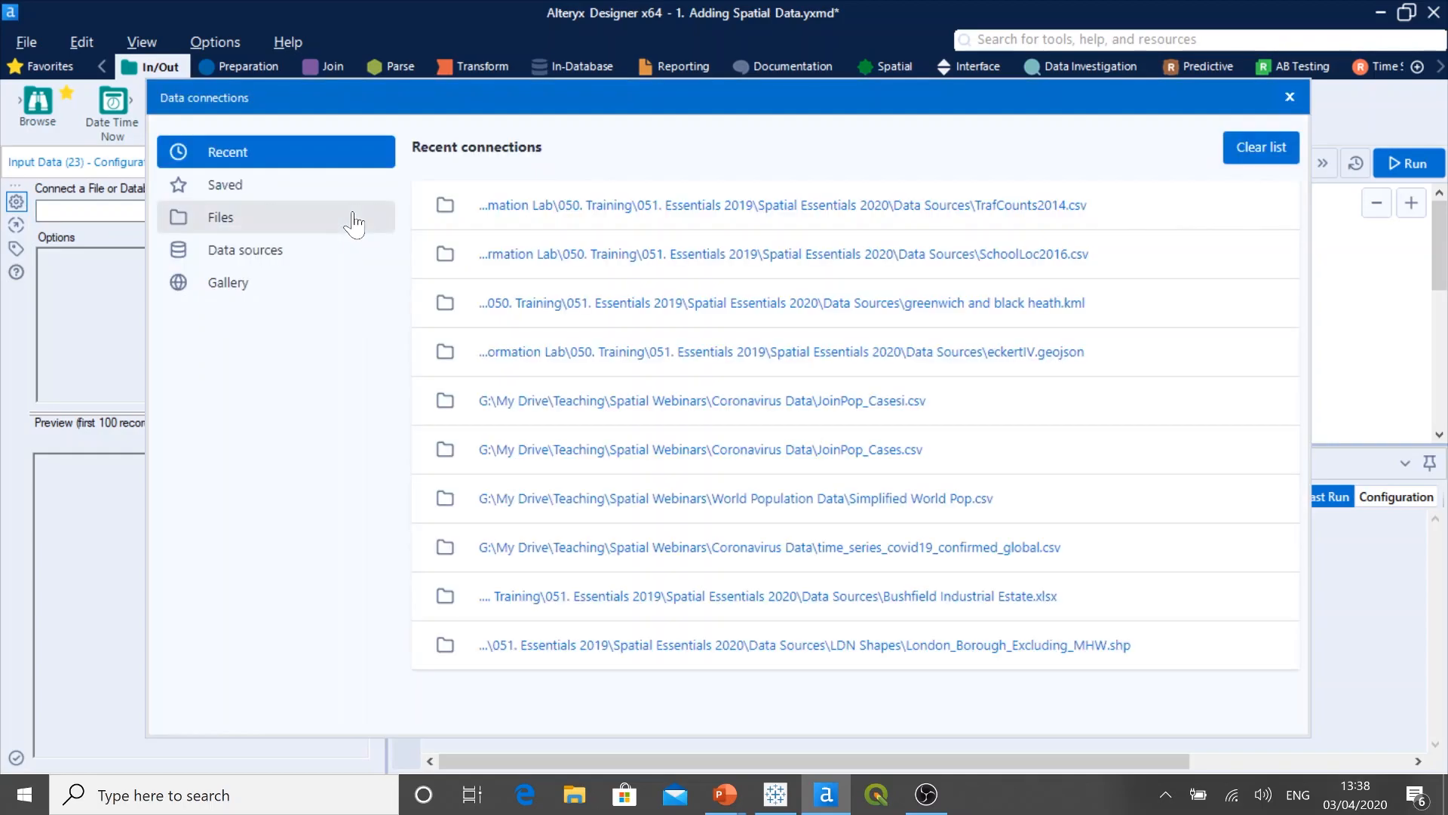
click(238, 224)
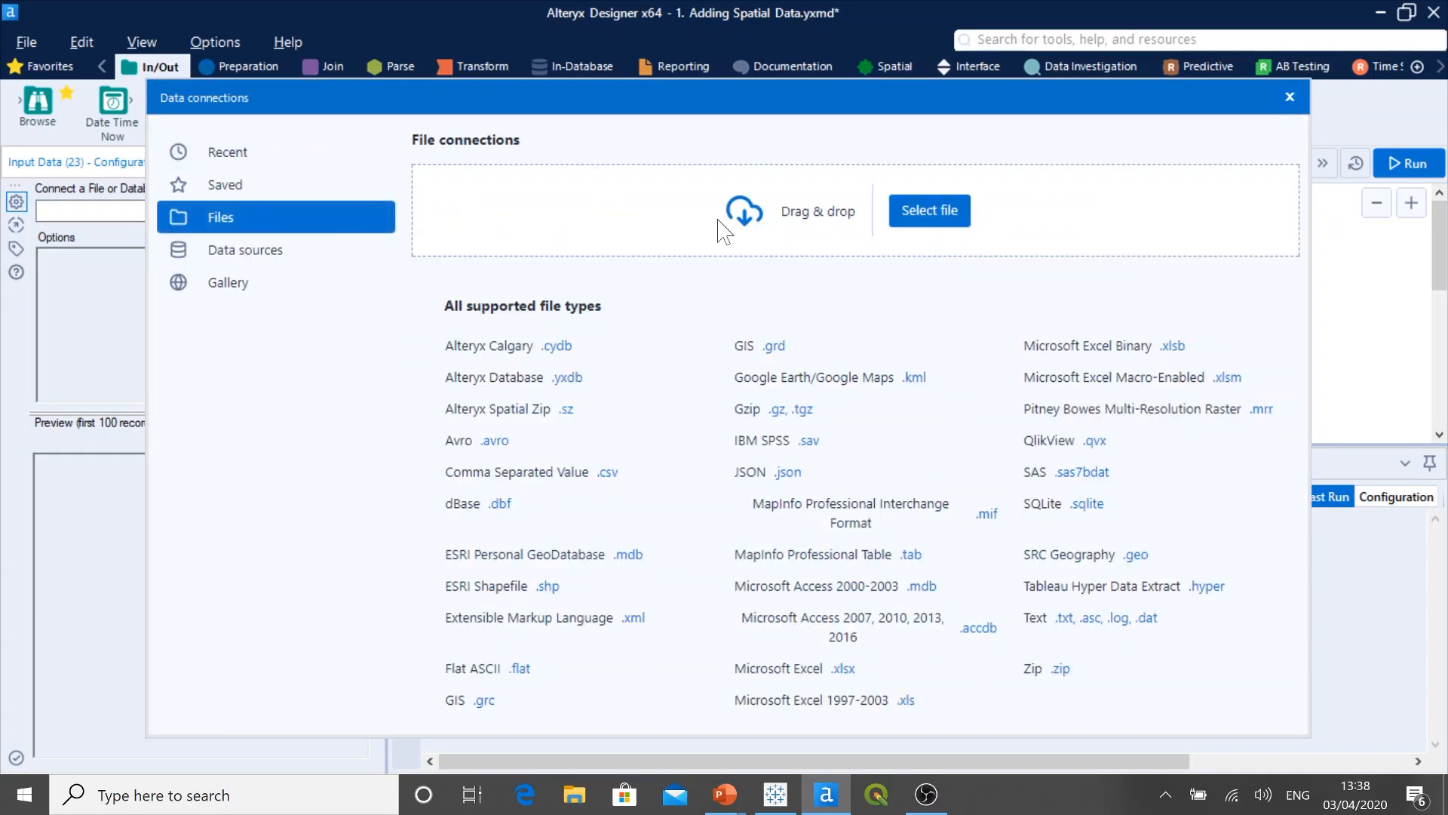
click(920, 219)
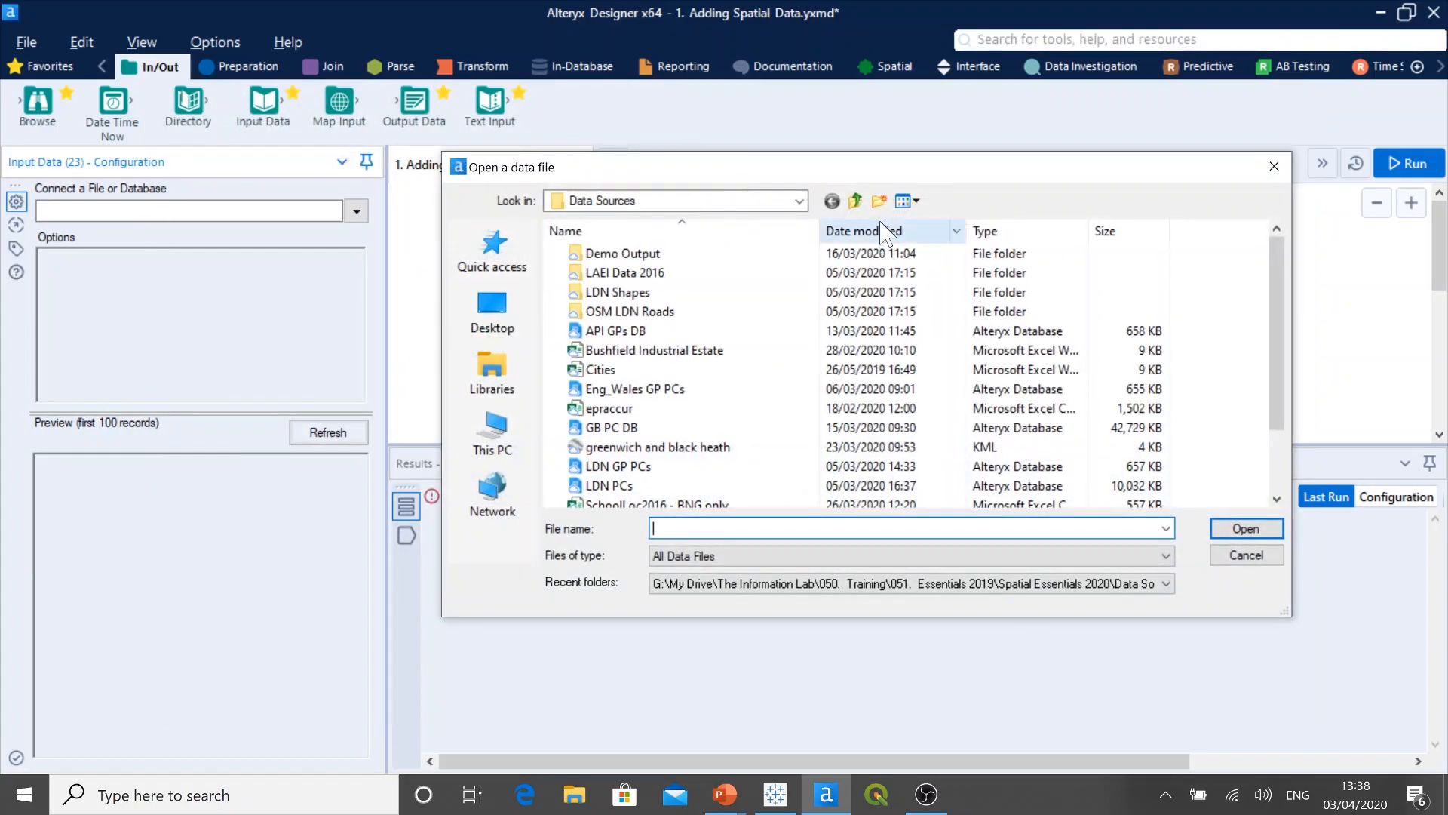
double_click(684, 295)
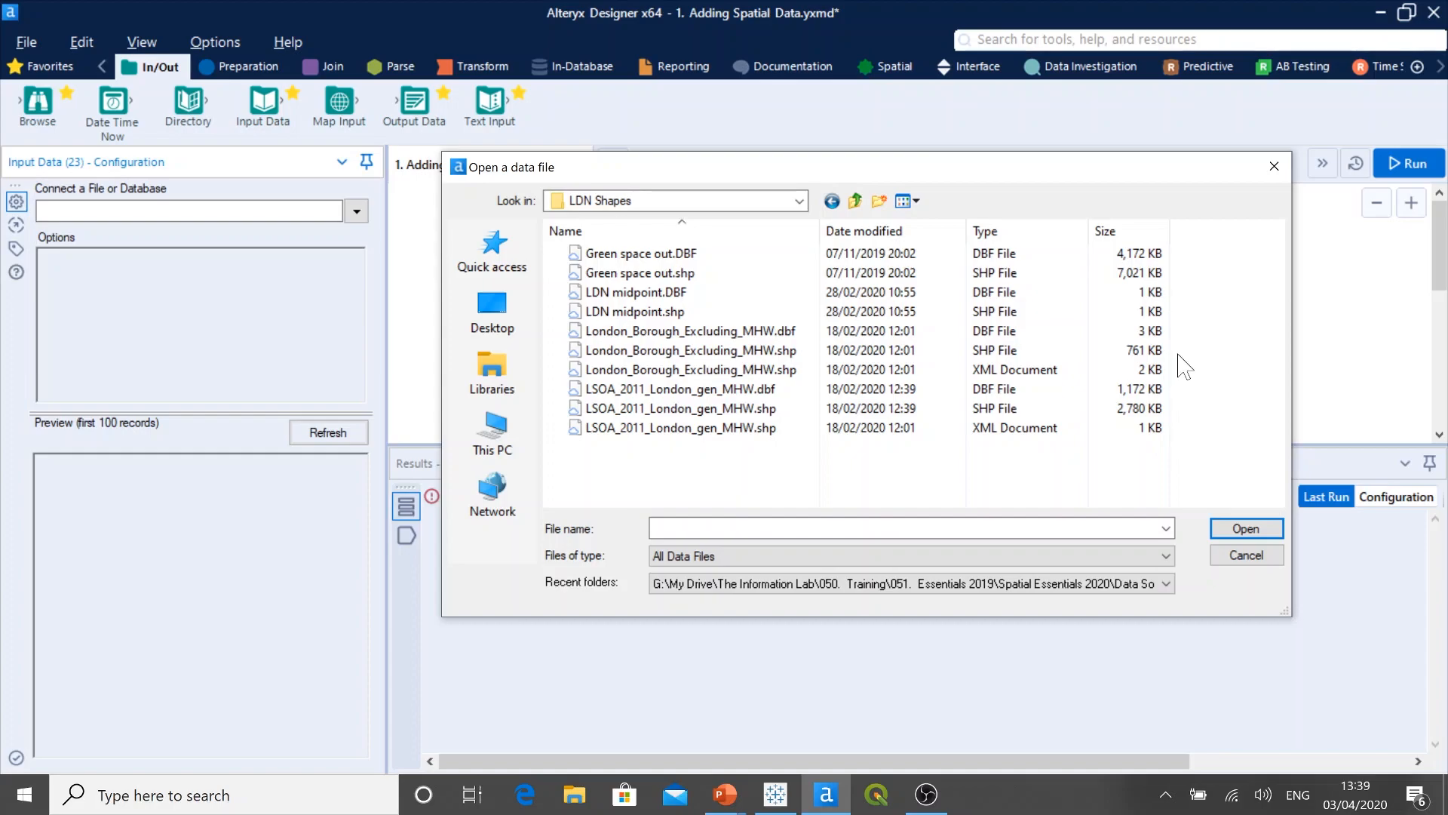
click(1065, 335)
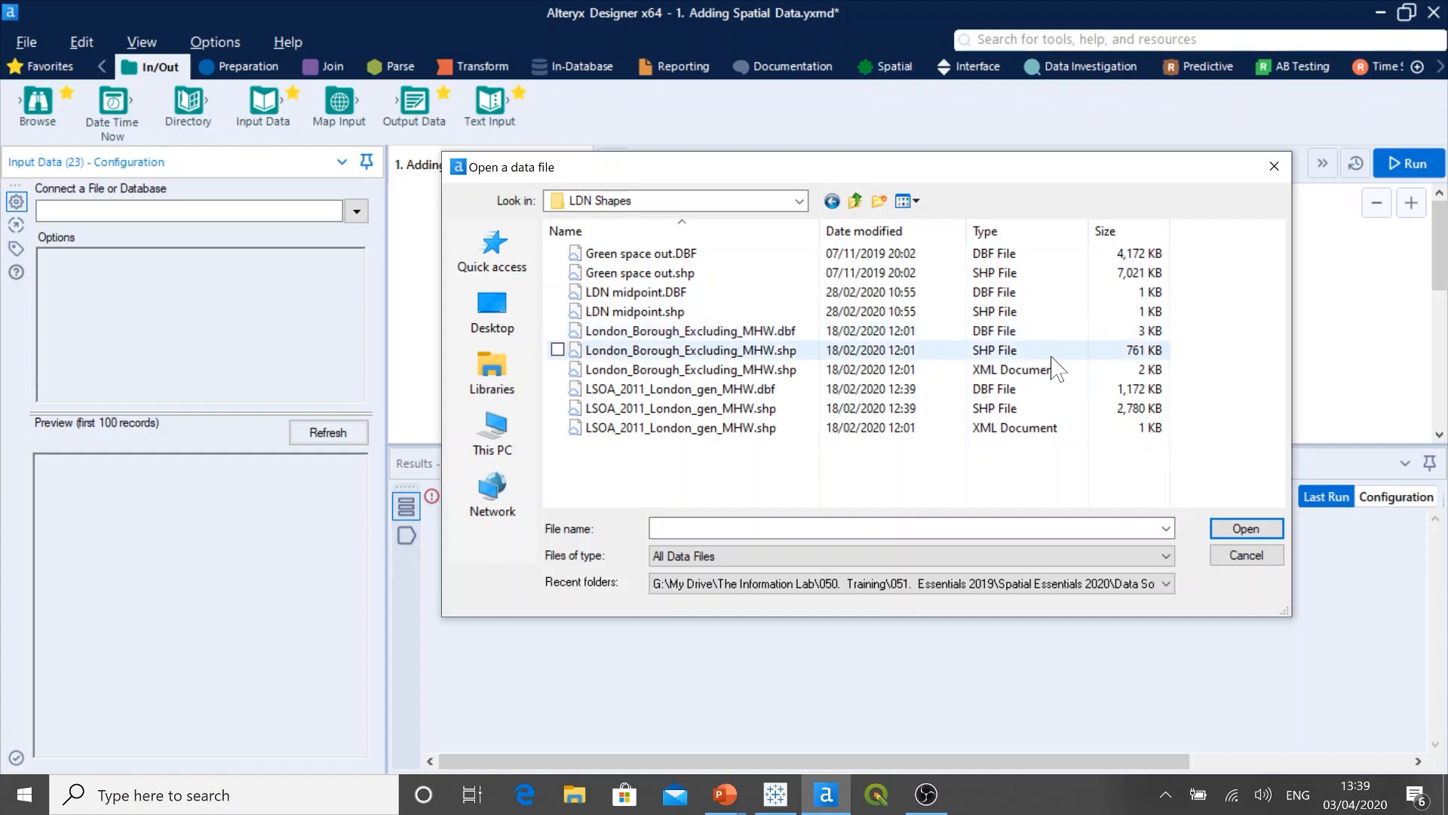
click(1051, 354)
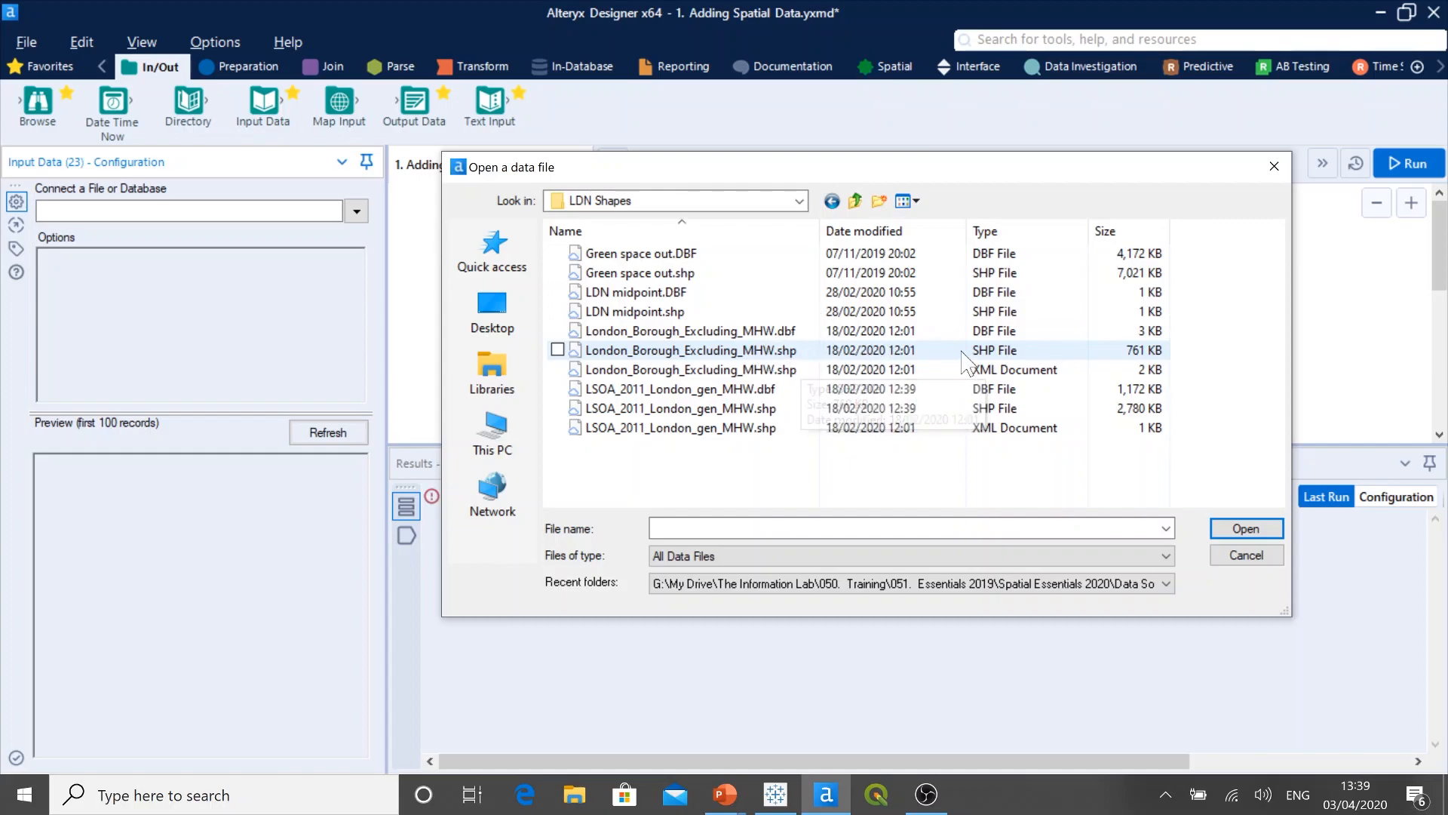
click(1034, 357)
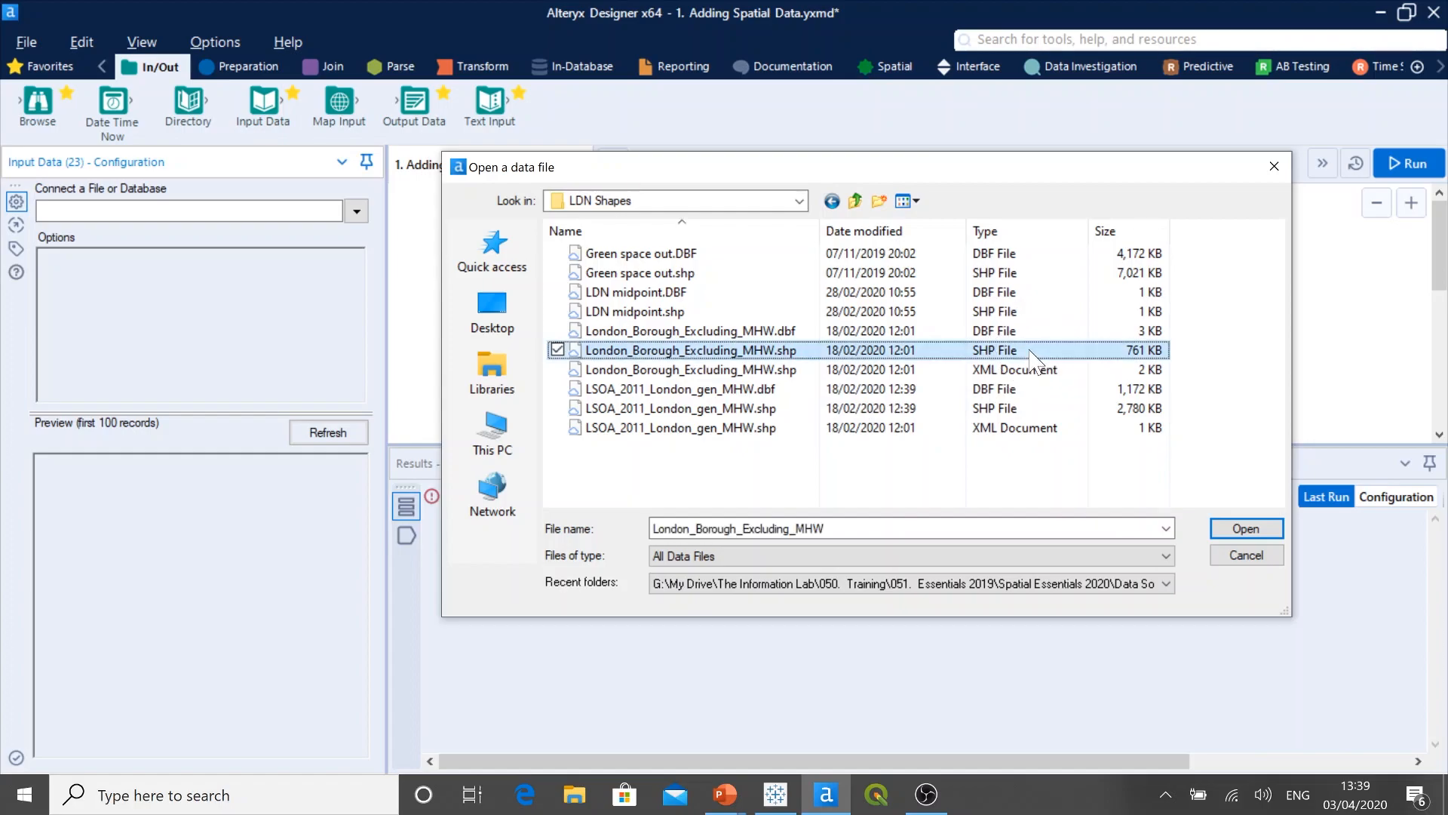
click(1238, 529)
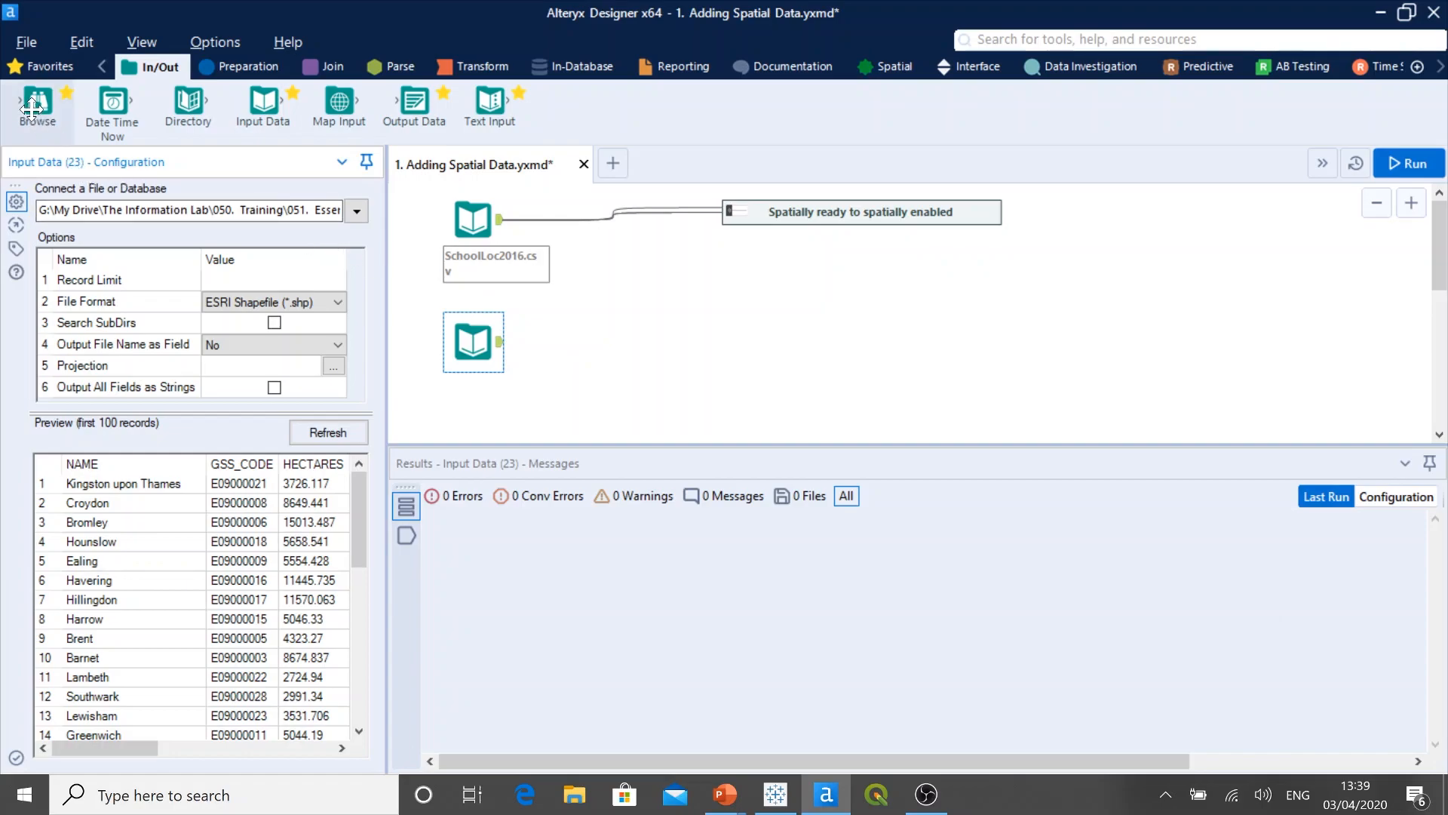
Step: Attach a Browse tool to the London borough shapefile input, run the workflow, and examine the records through to the SpatialObj column
drag(32, 109, 583, 363)
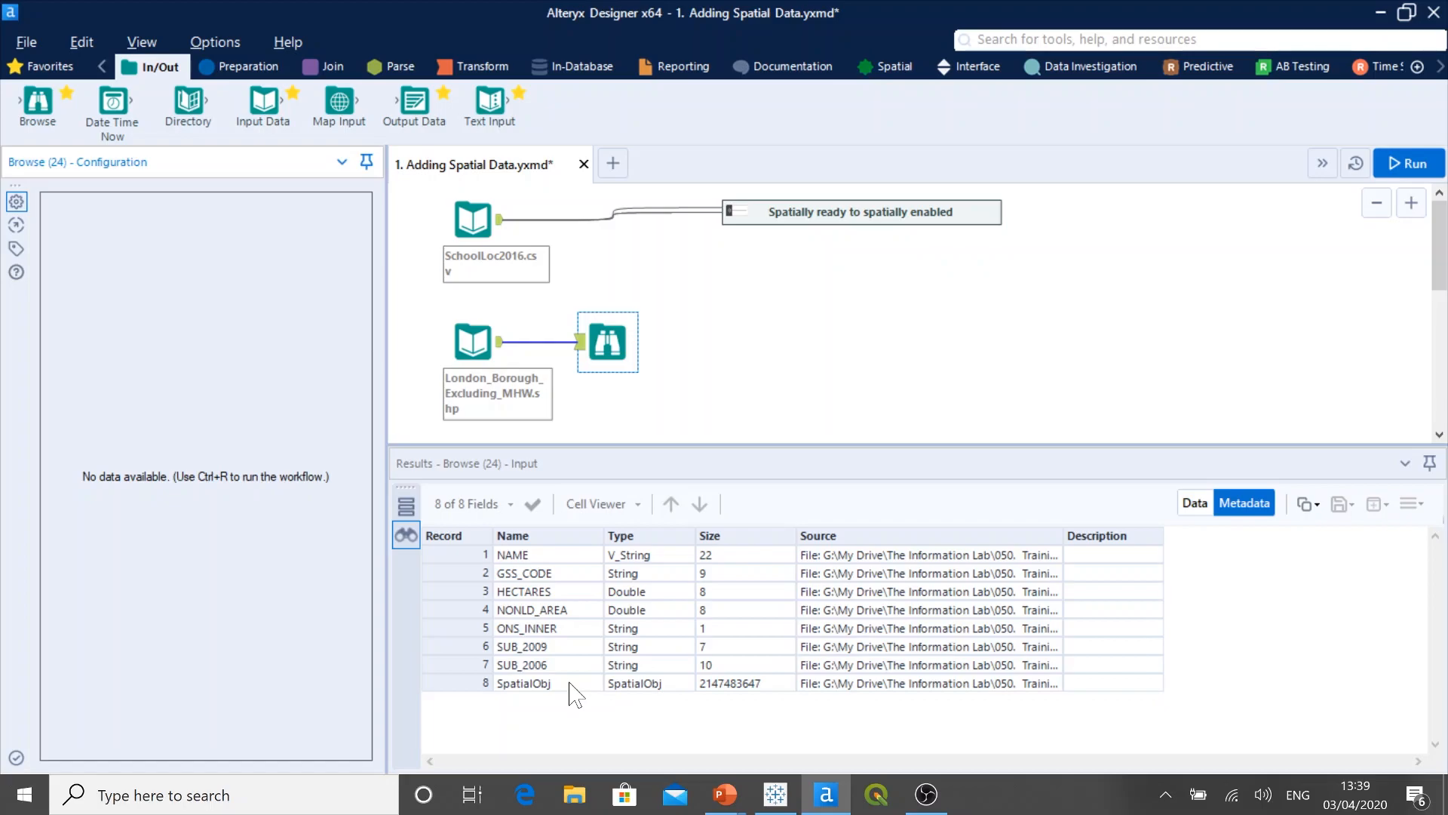
click(1184, 507)
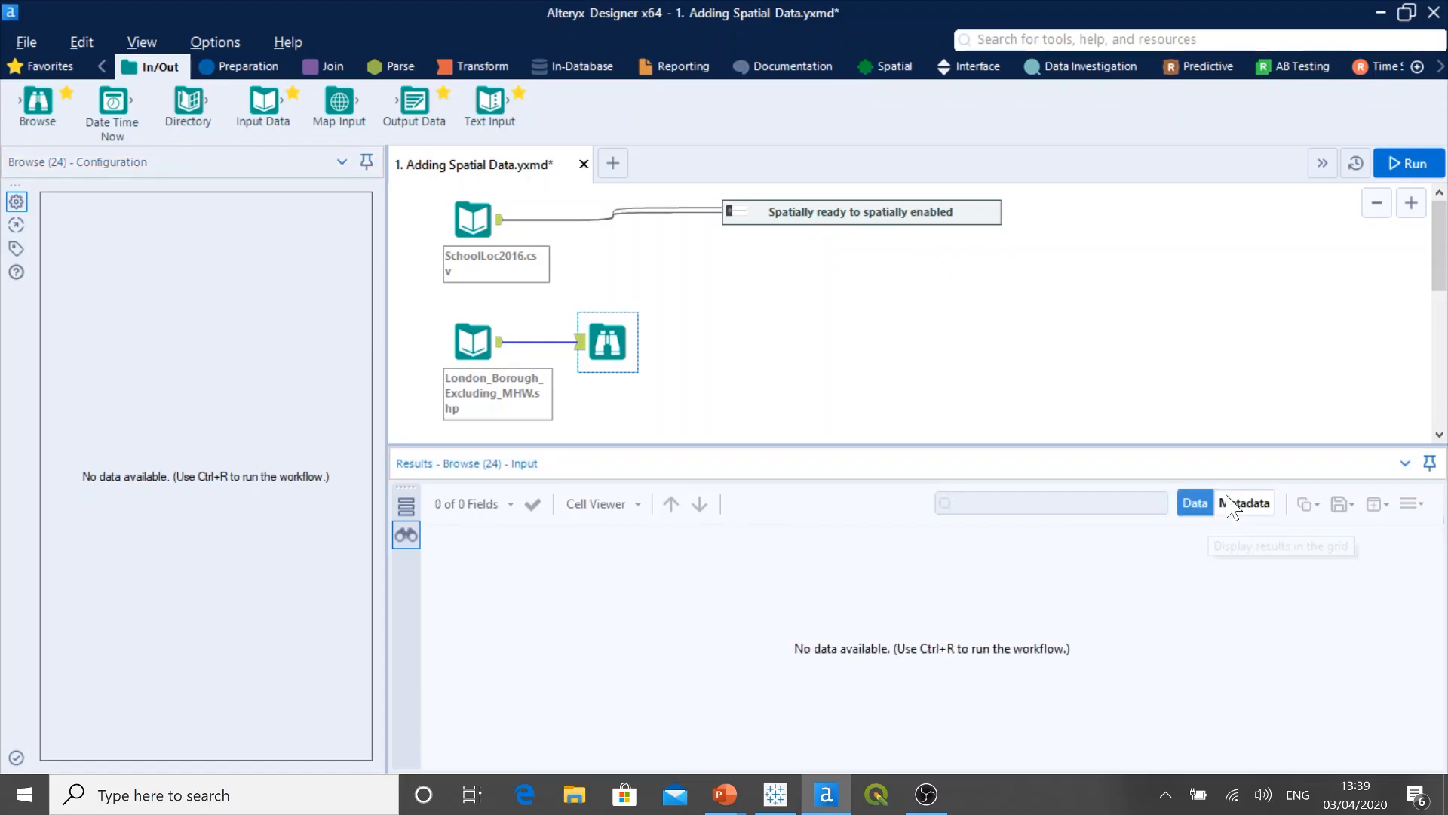
click(1406, 163)
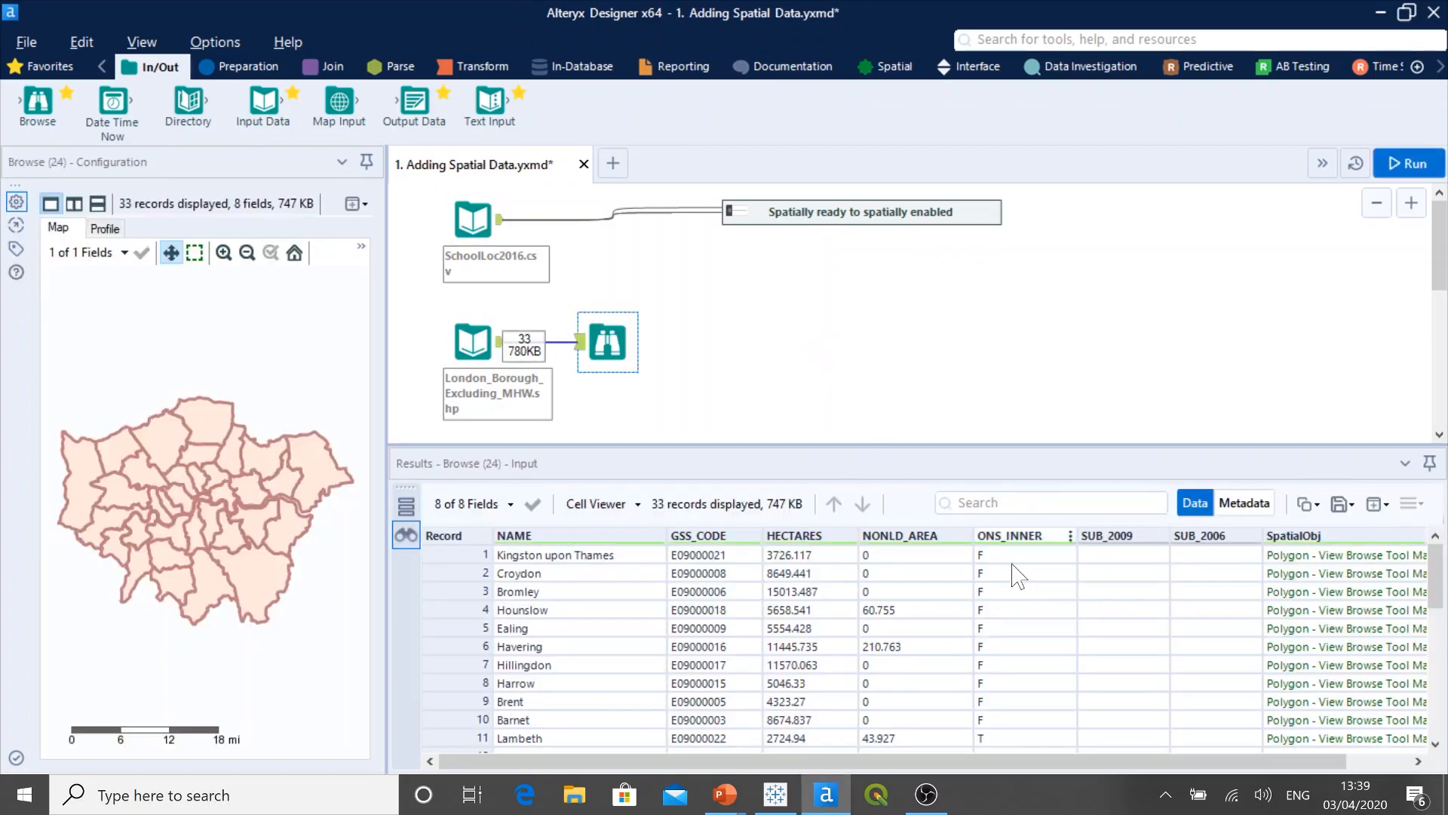
drag(1168, 762, 1289, 762)
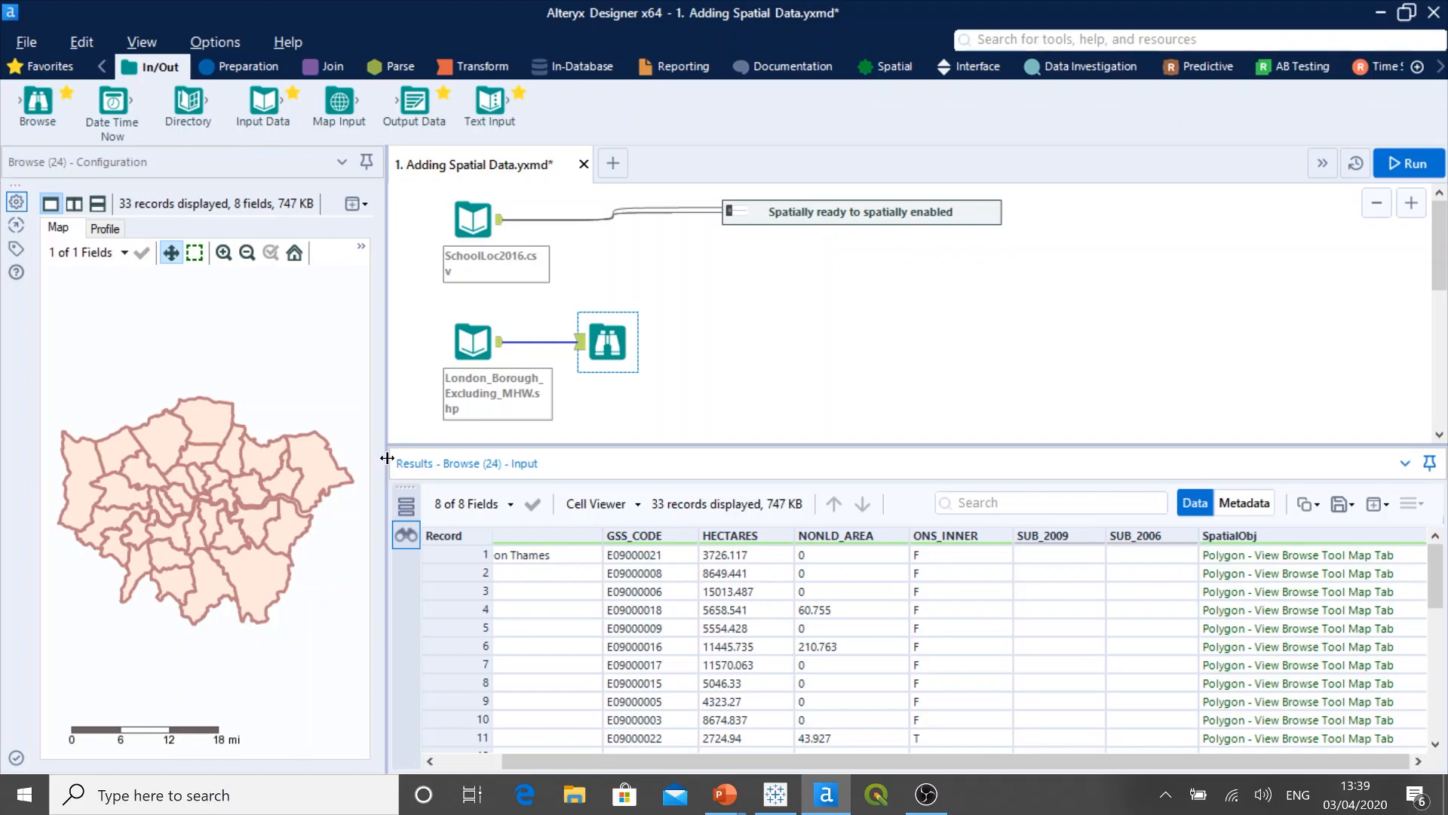
Step: Widen the Browse map of the London boroughs and set its base map to Alteryx Streets
drag(387, 458, 592, 459)
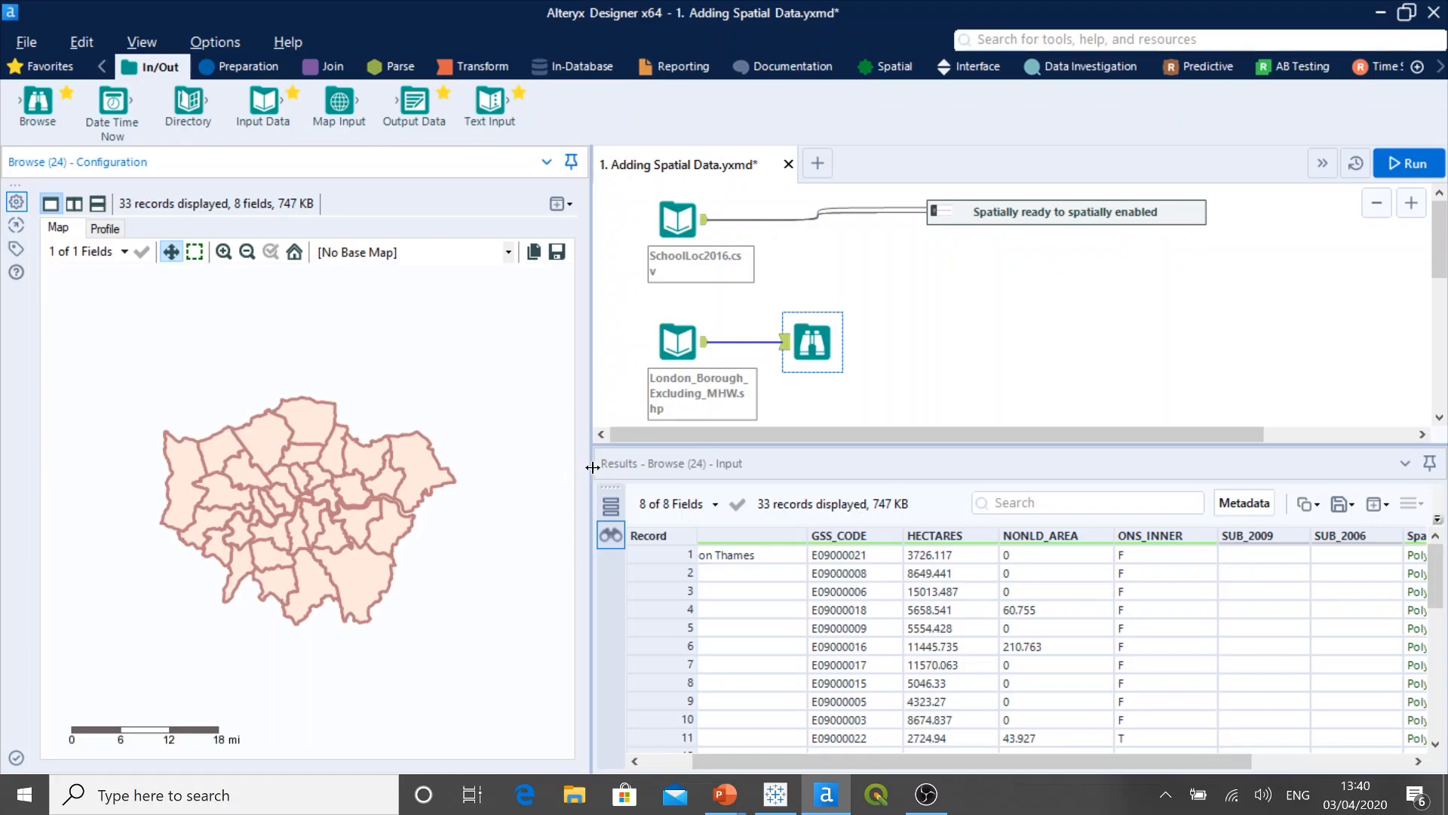
click(510, 255)
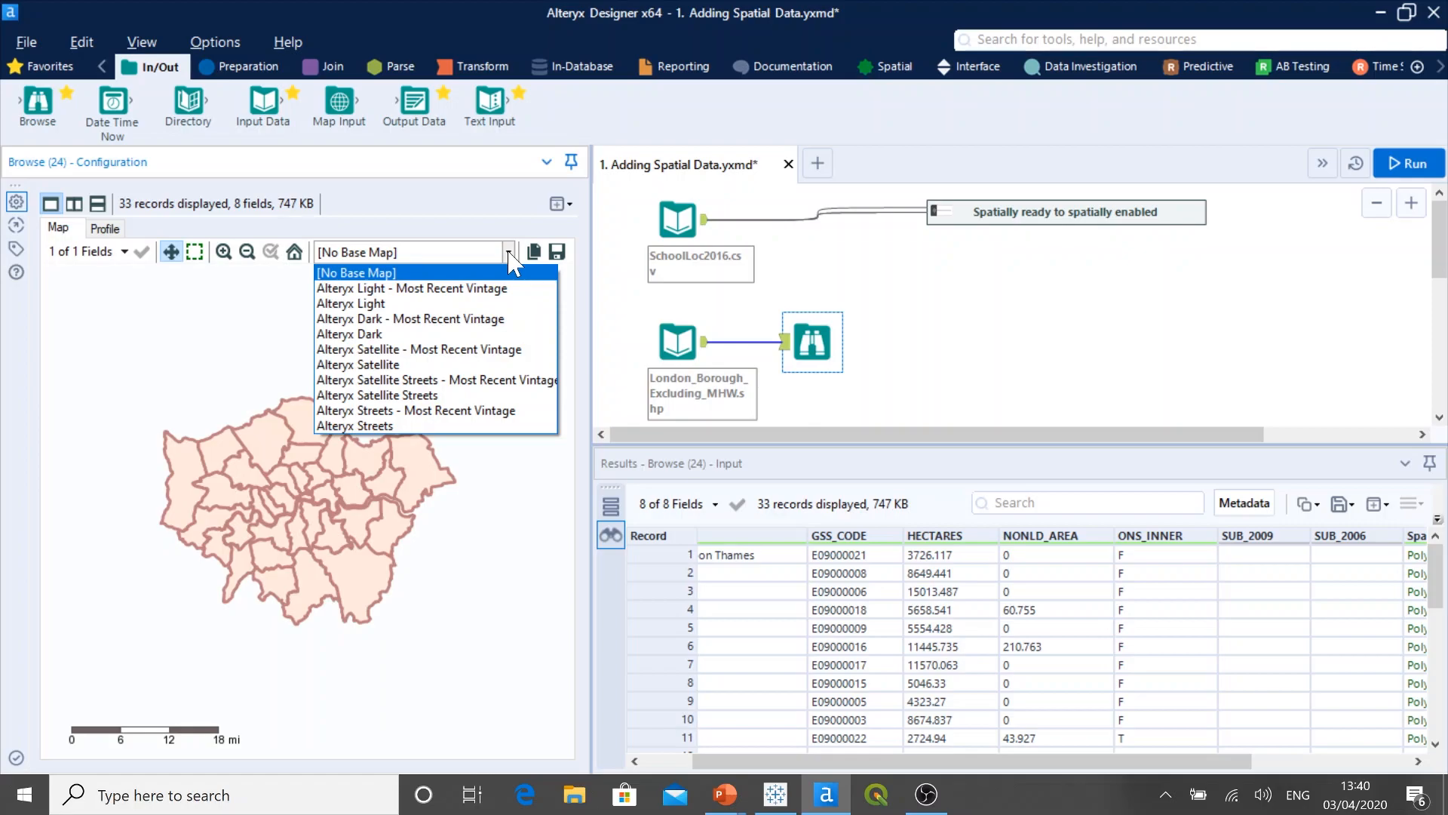
click(494, 426)
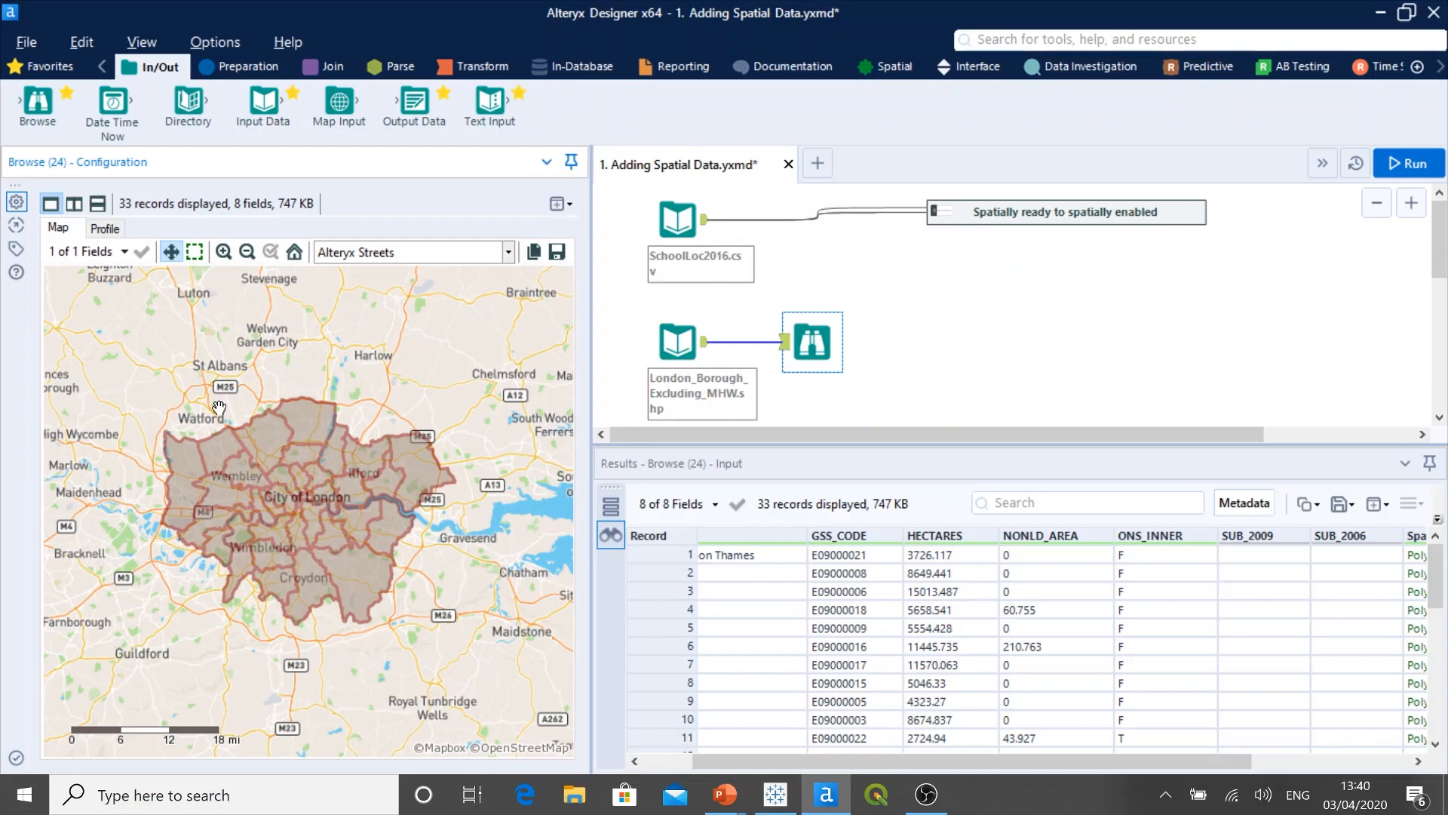
drag(1045, 760, 1172, 765)
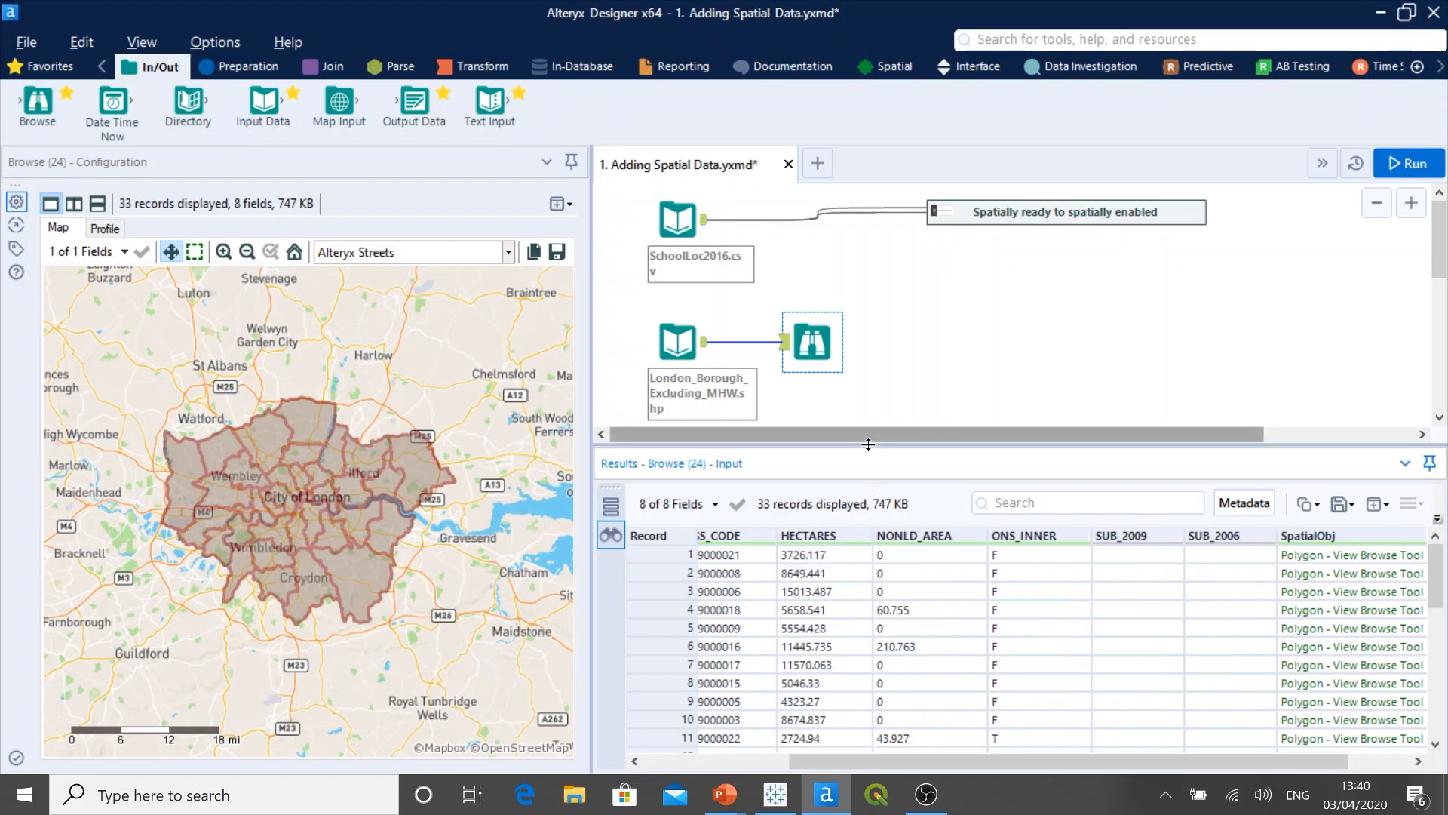
Step: Add an Input Data tool below the London borough input and connect it to TV_RoadLink.shp in the data subfolder of Roads
drag(868, 444, 864, 515)
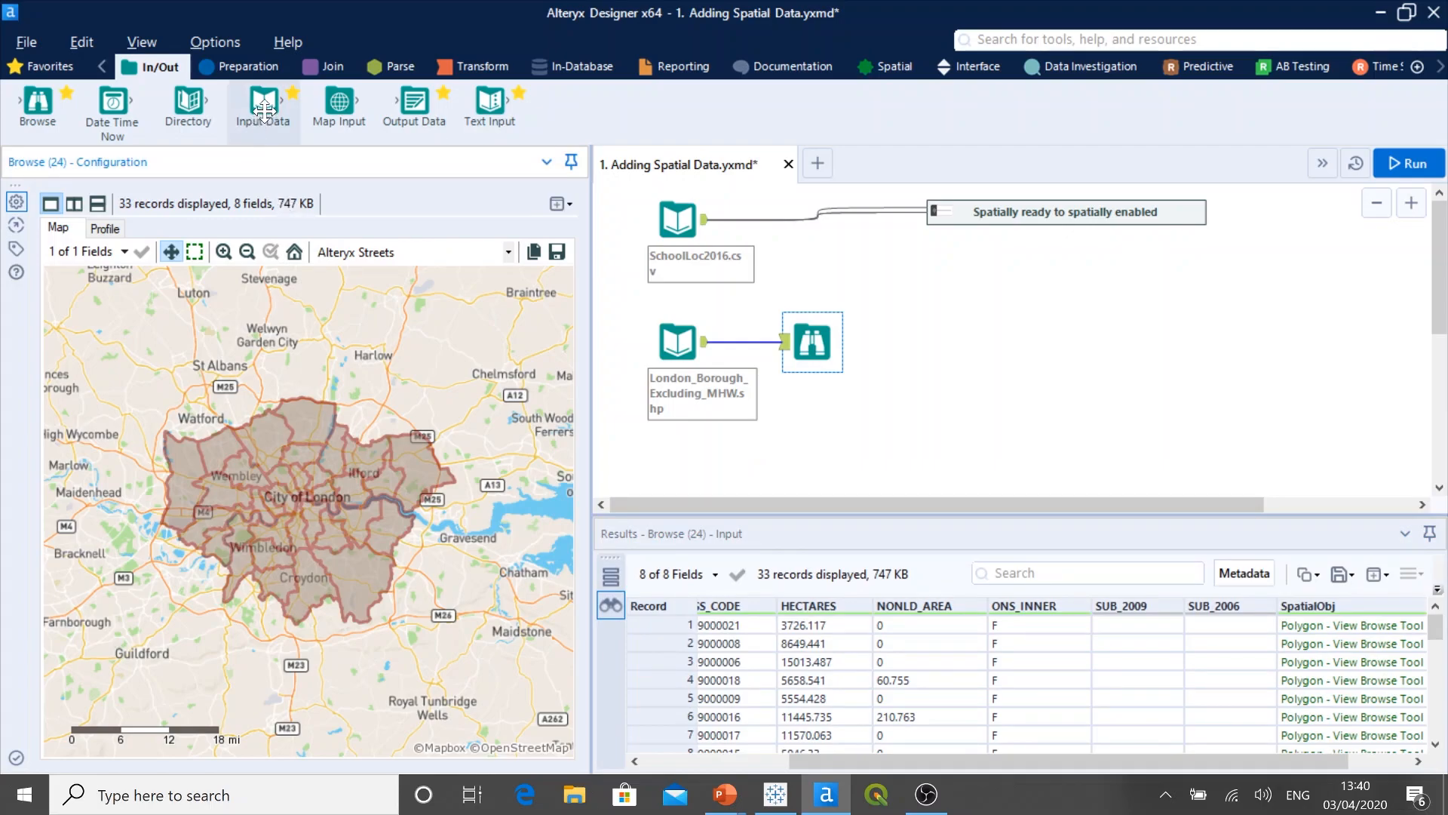
drag(263, 111, 676, 457)
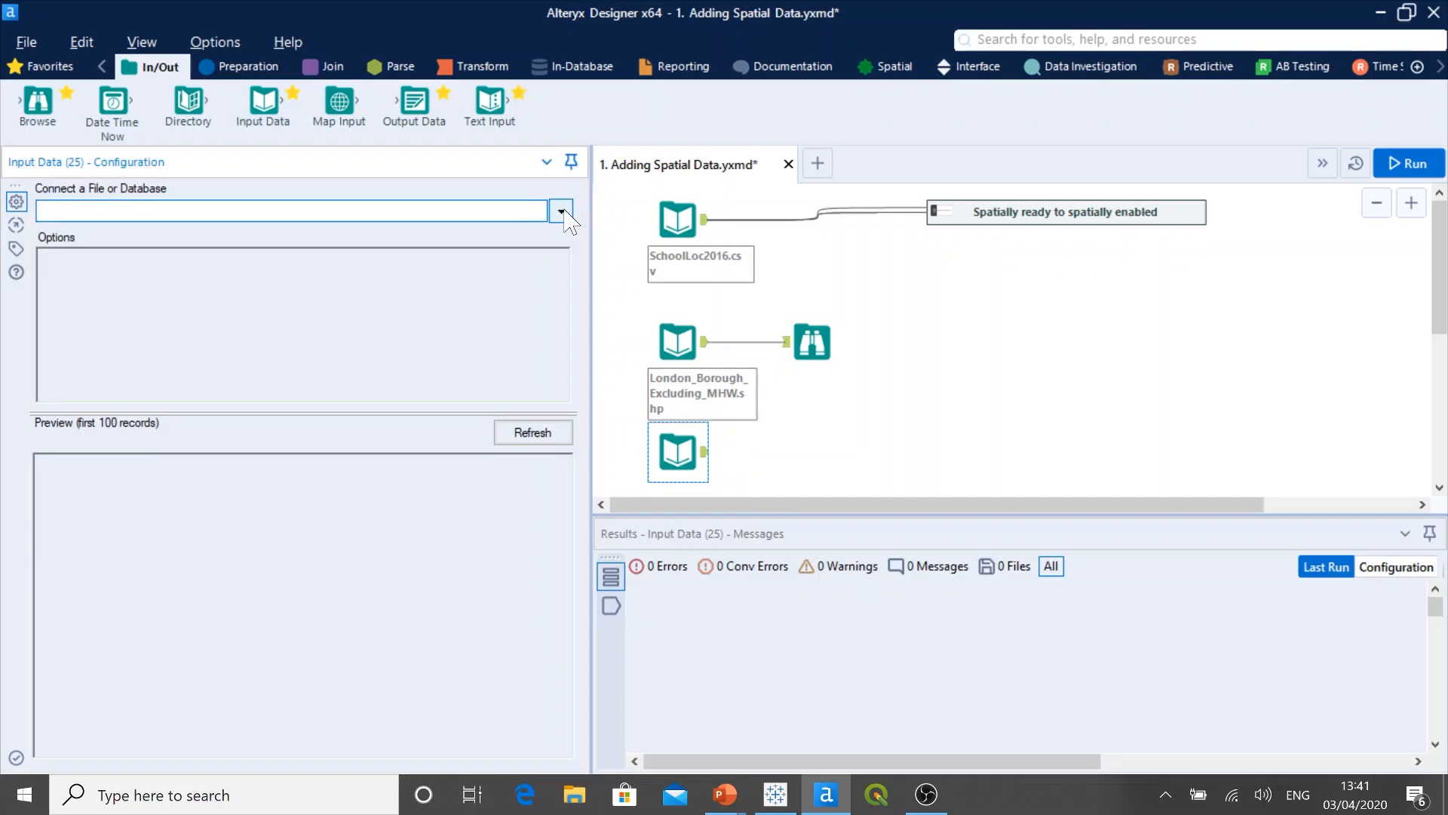
click(562, 213)
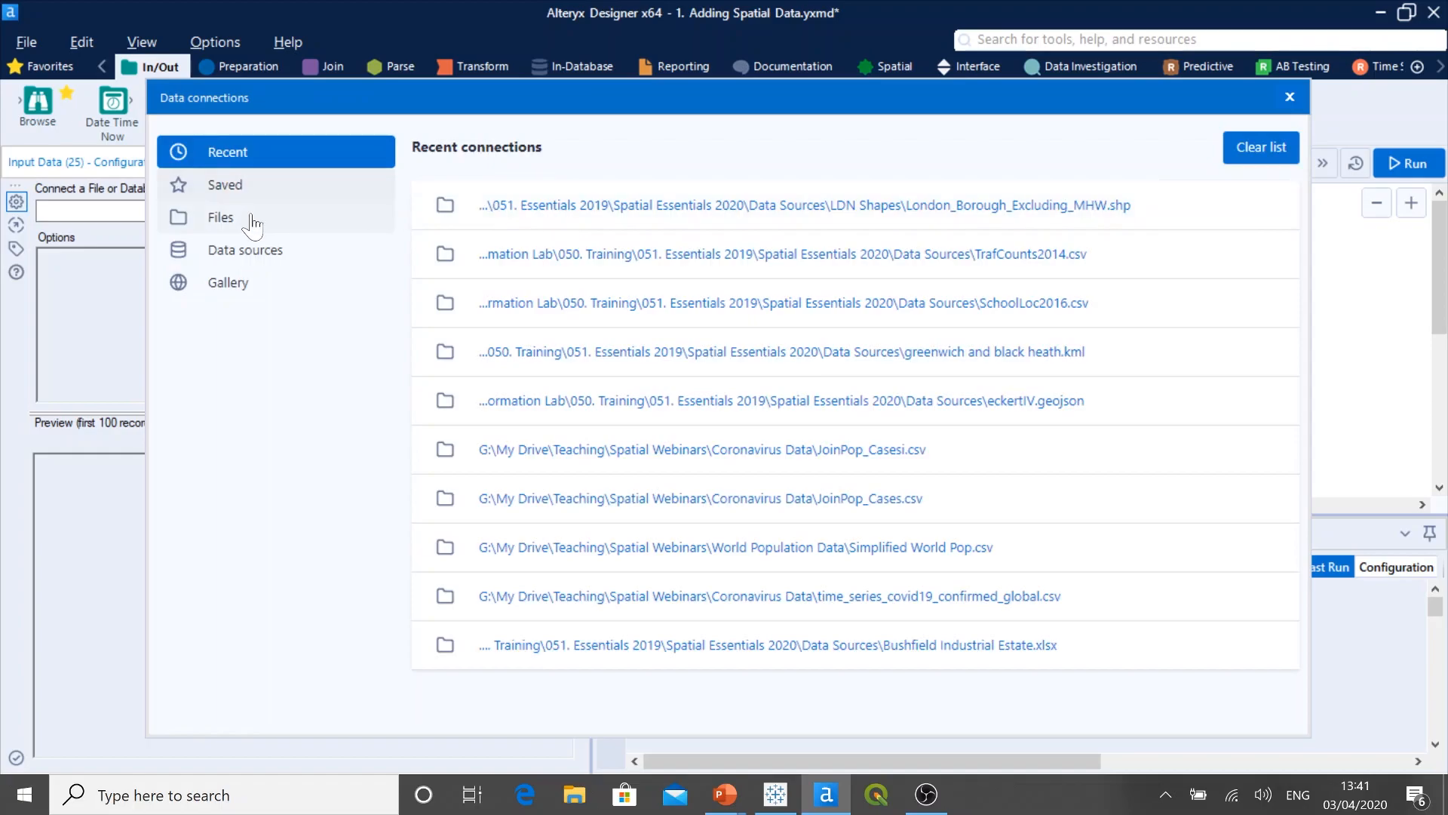
click(235, 226)
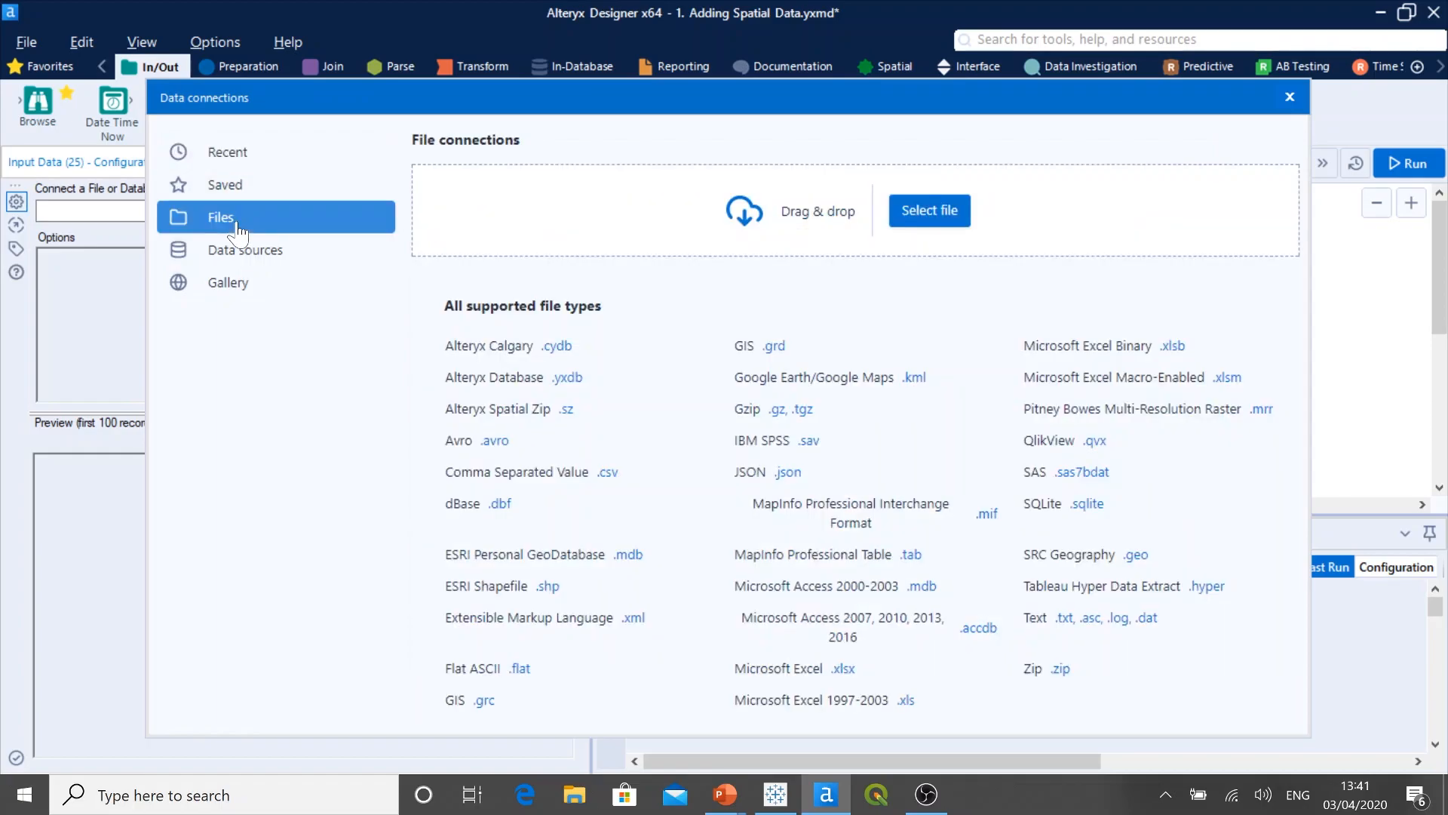
click(928, 215)
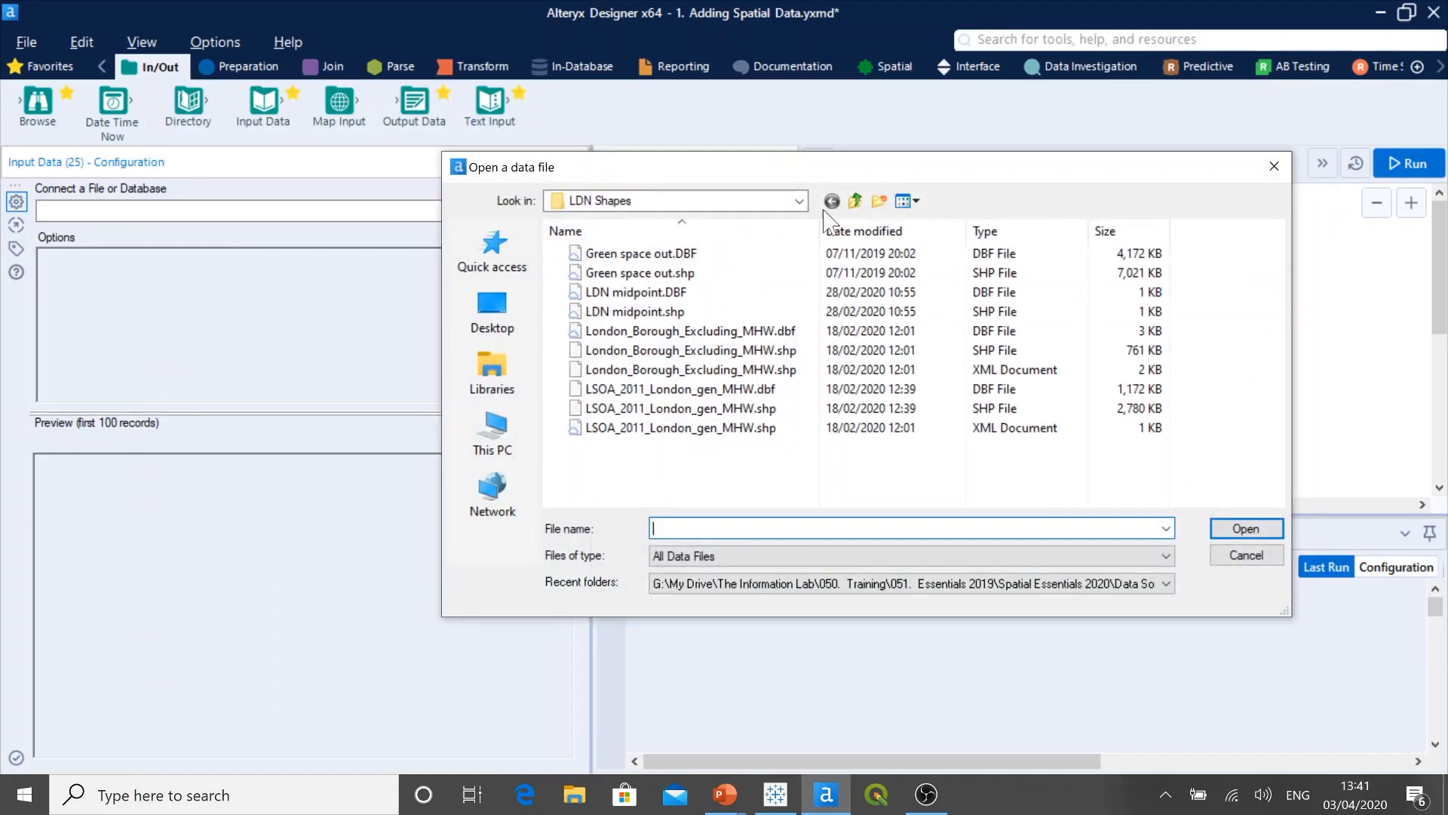
click(512, 267)
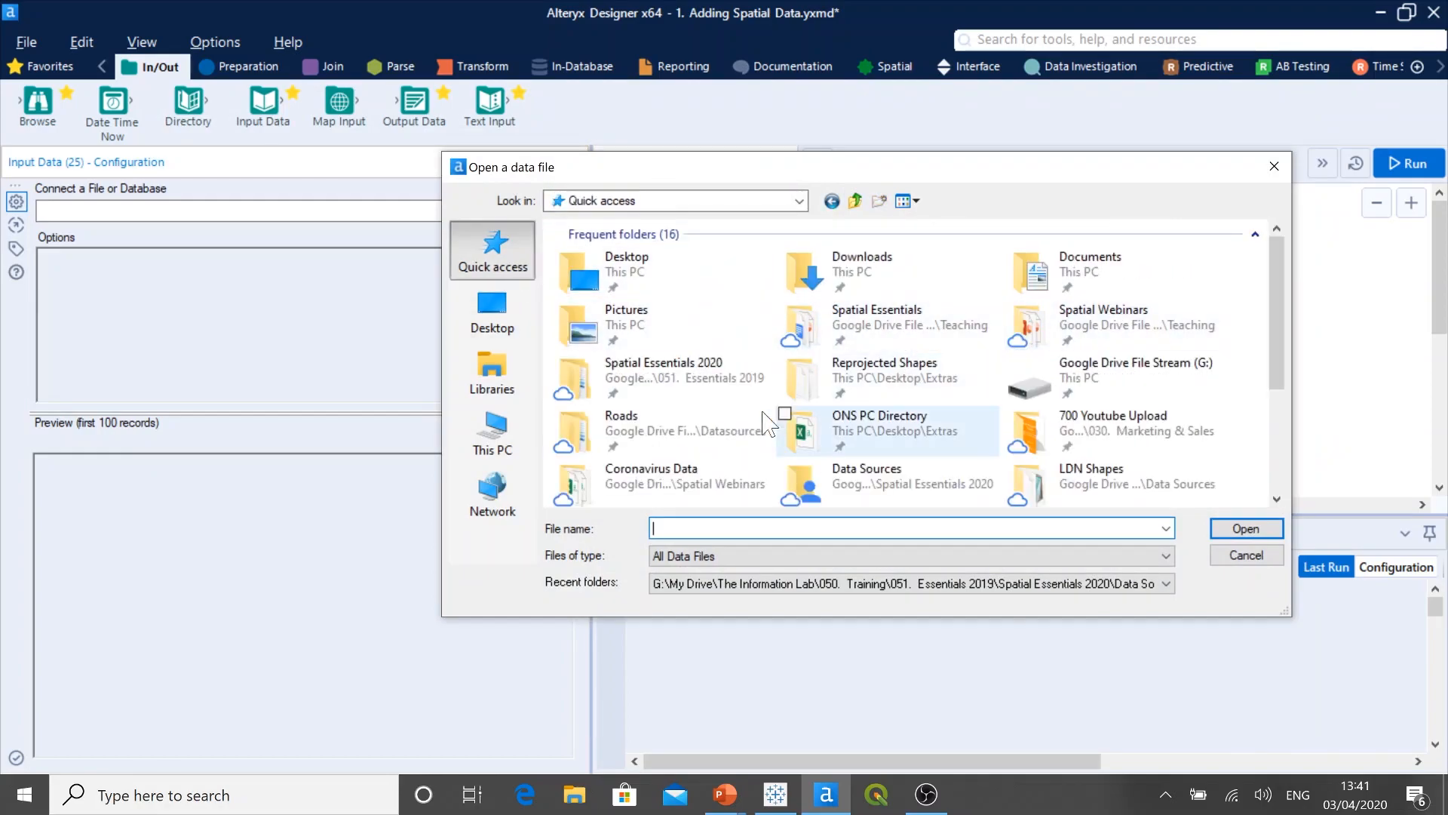
click(675, 437)
click(1247, 528)
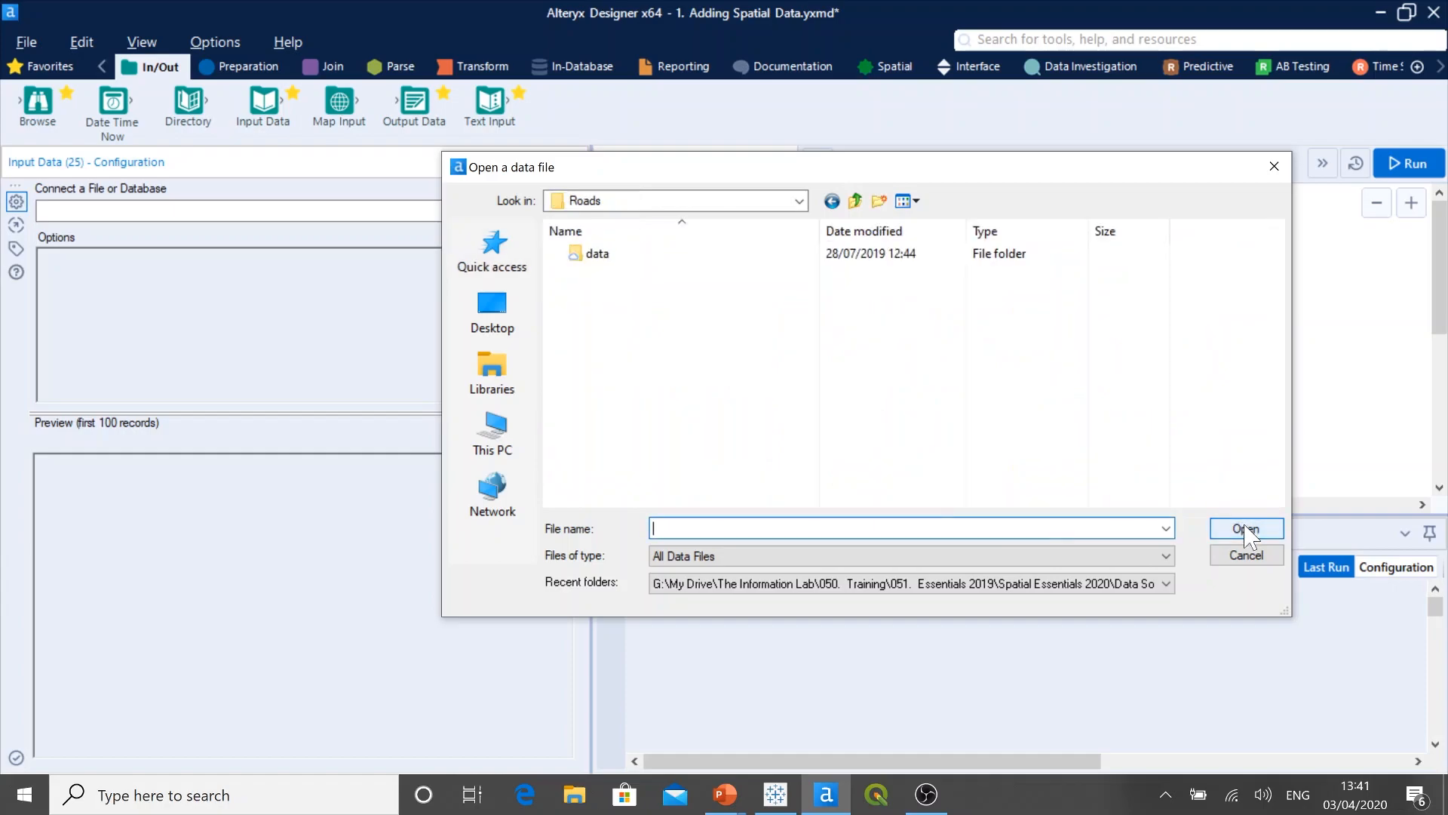
double_click(618, 257)
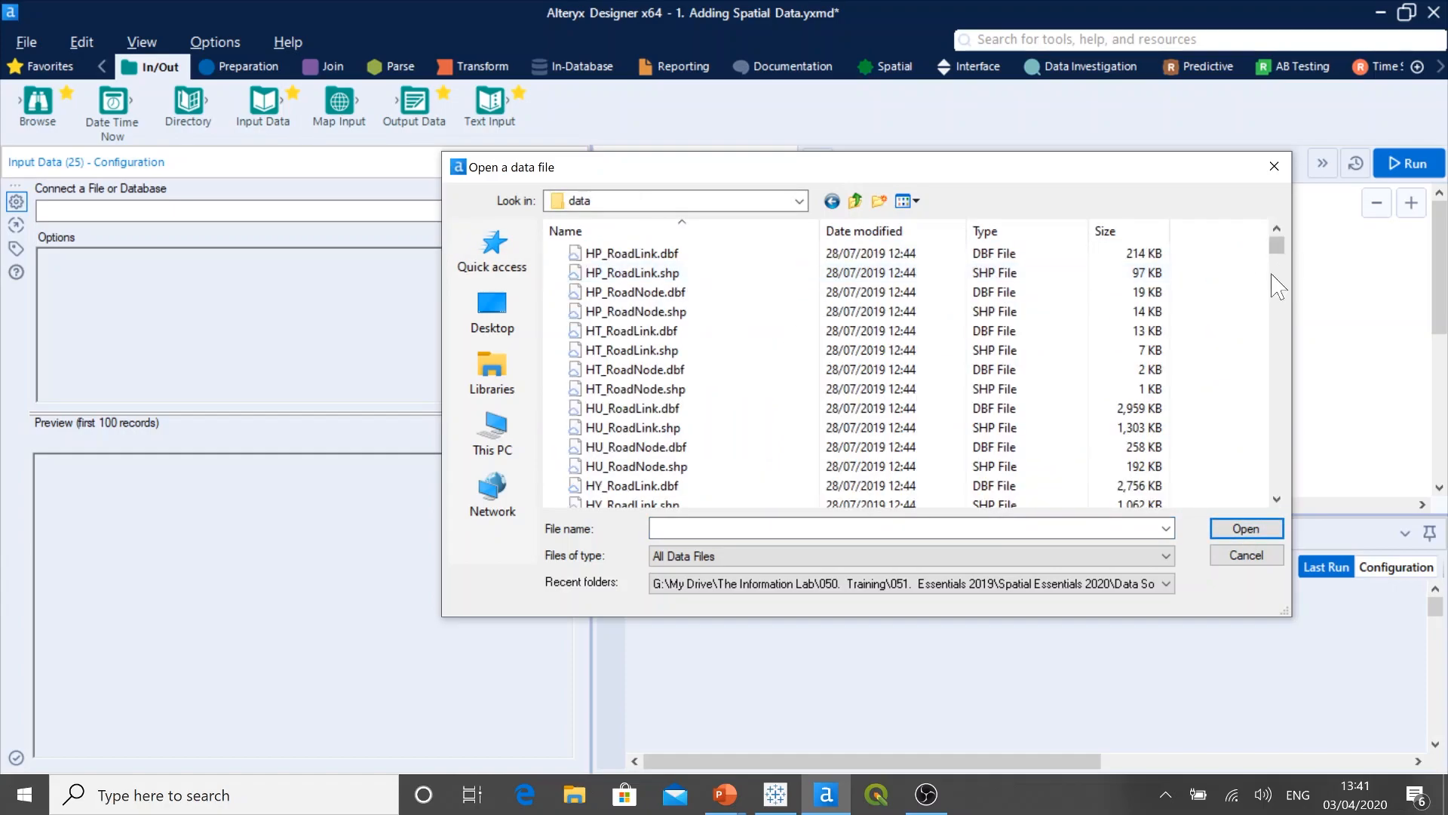
drag(1277, 249, 1275, 491)
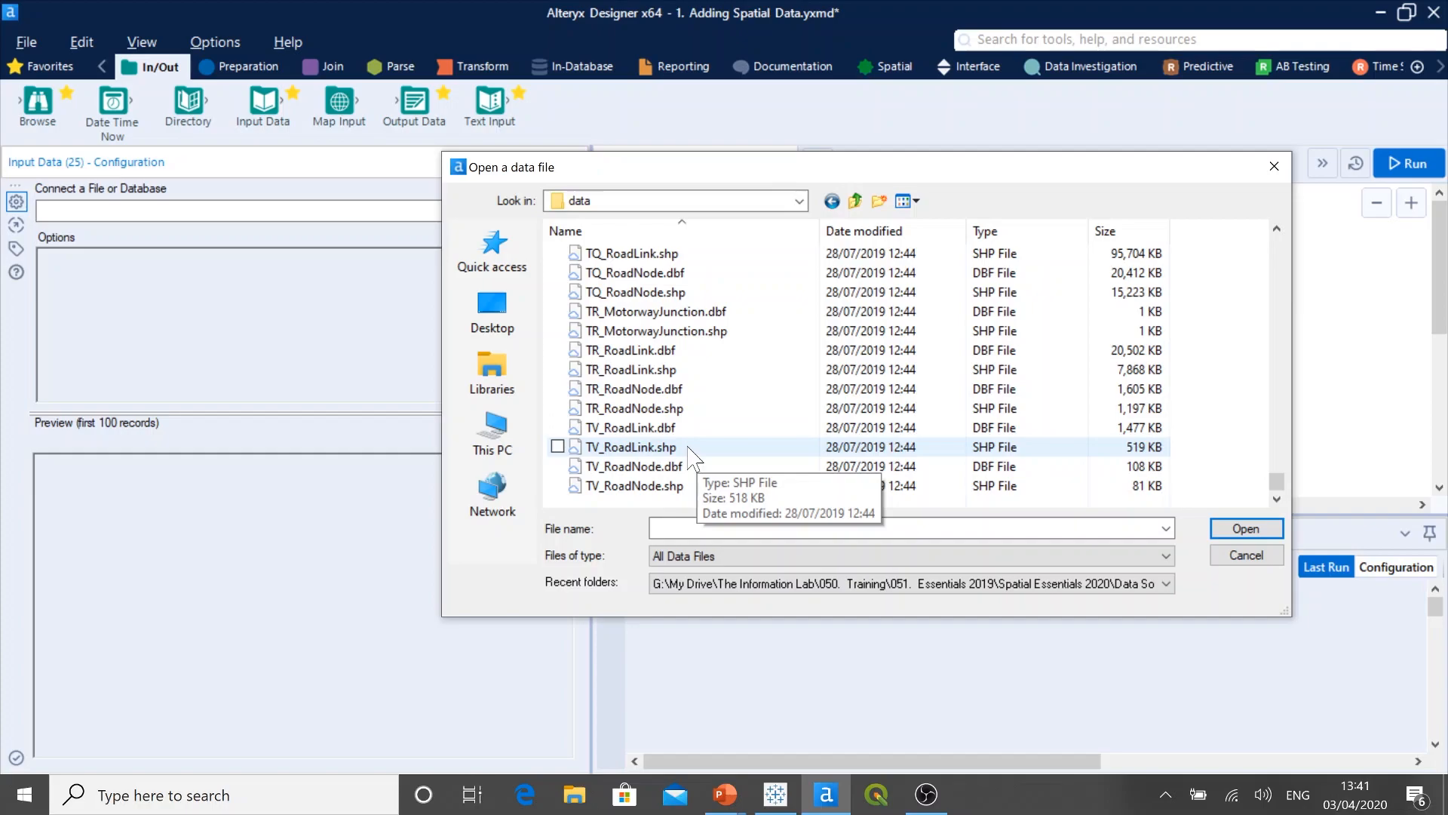
click(981, 452)
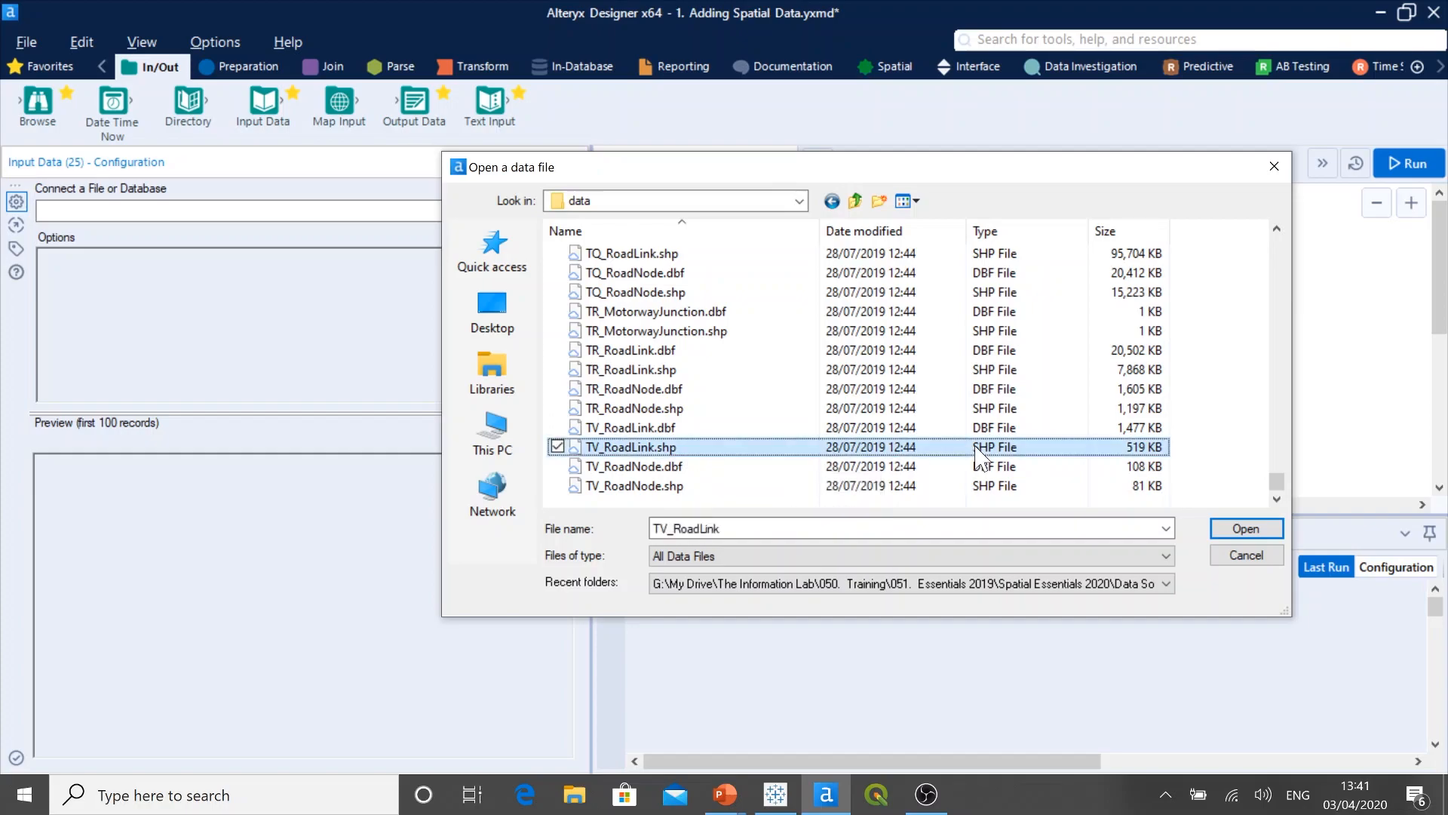
click(1216, 530)
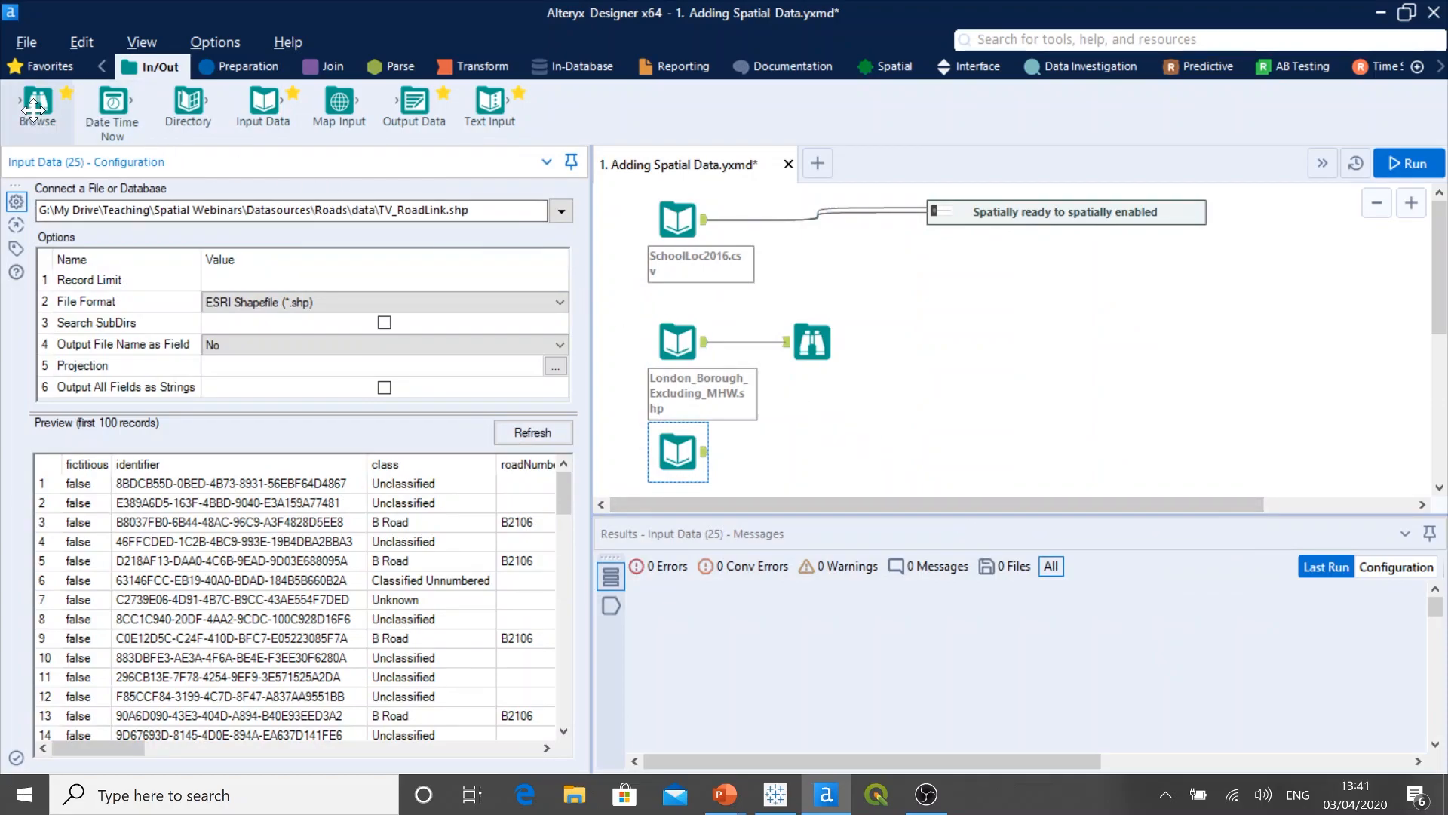
Step: Attach a Browse tool to the TV_RoadLink.shp input, run the workflow, and examine the road records through to the SpatialObj column
drag(34, 109, 858, 500)
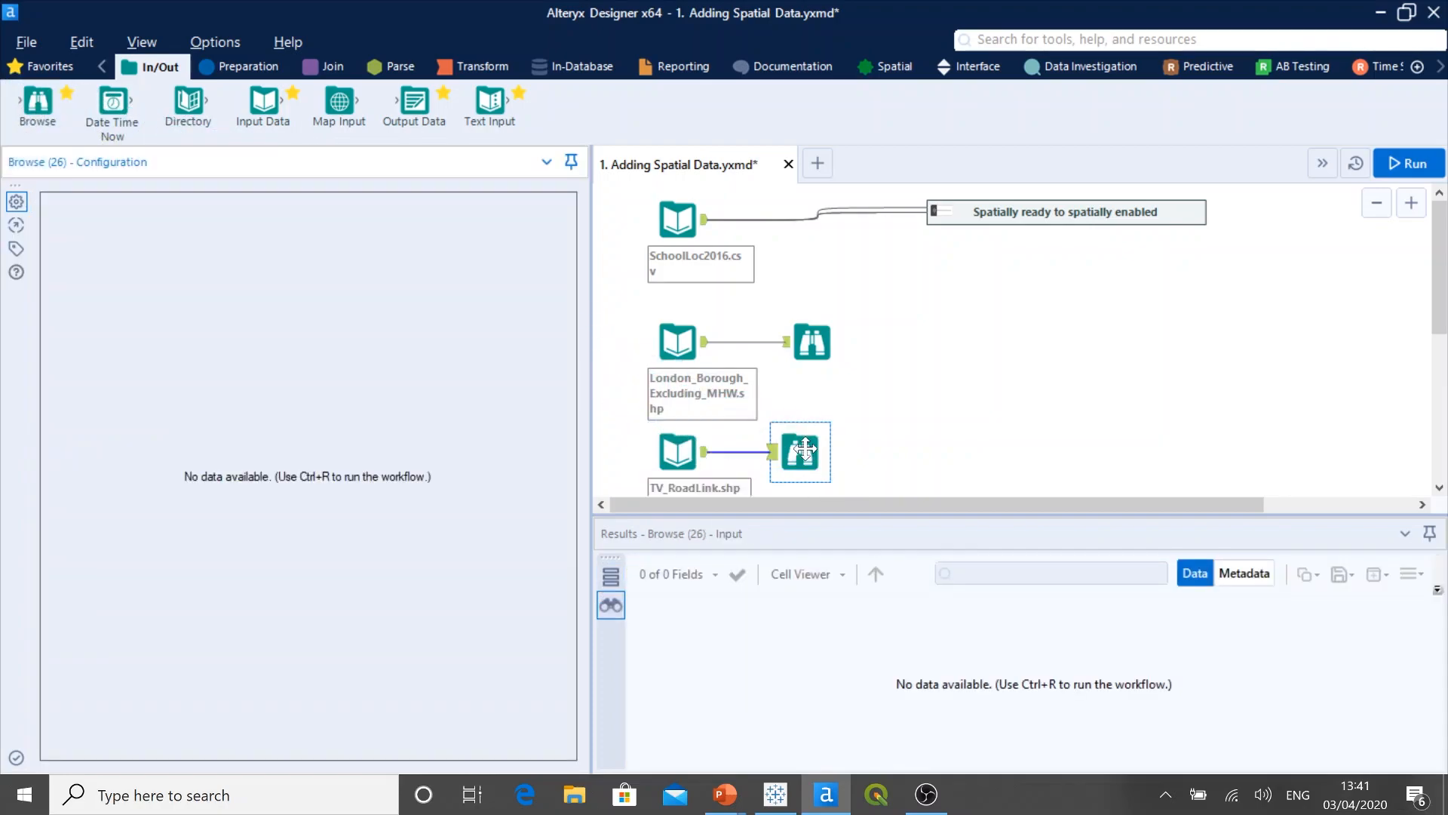
click(1394, 167)
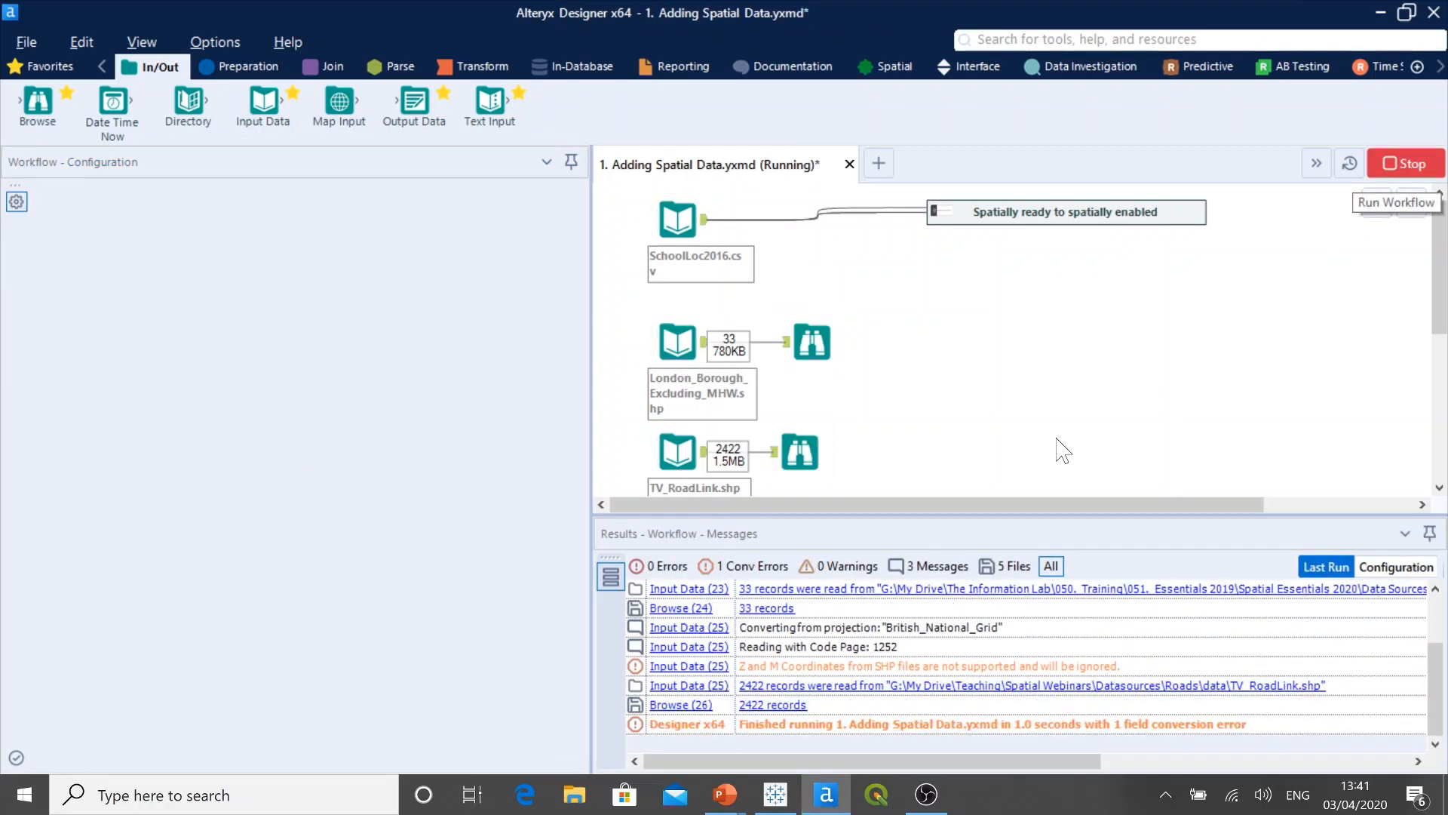
click(802, 451)
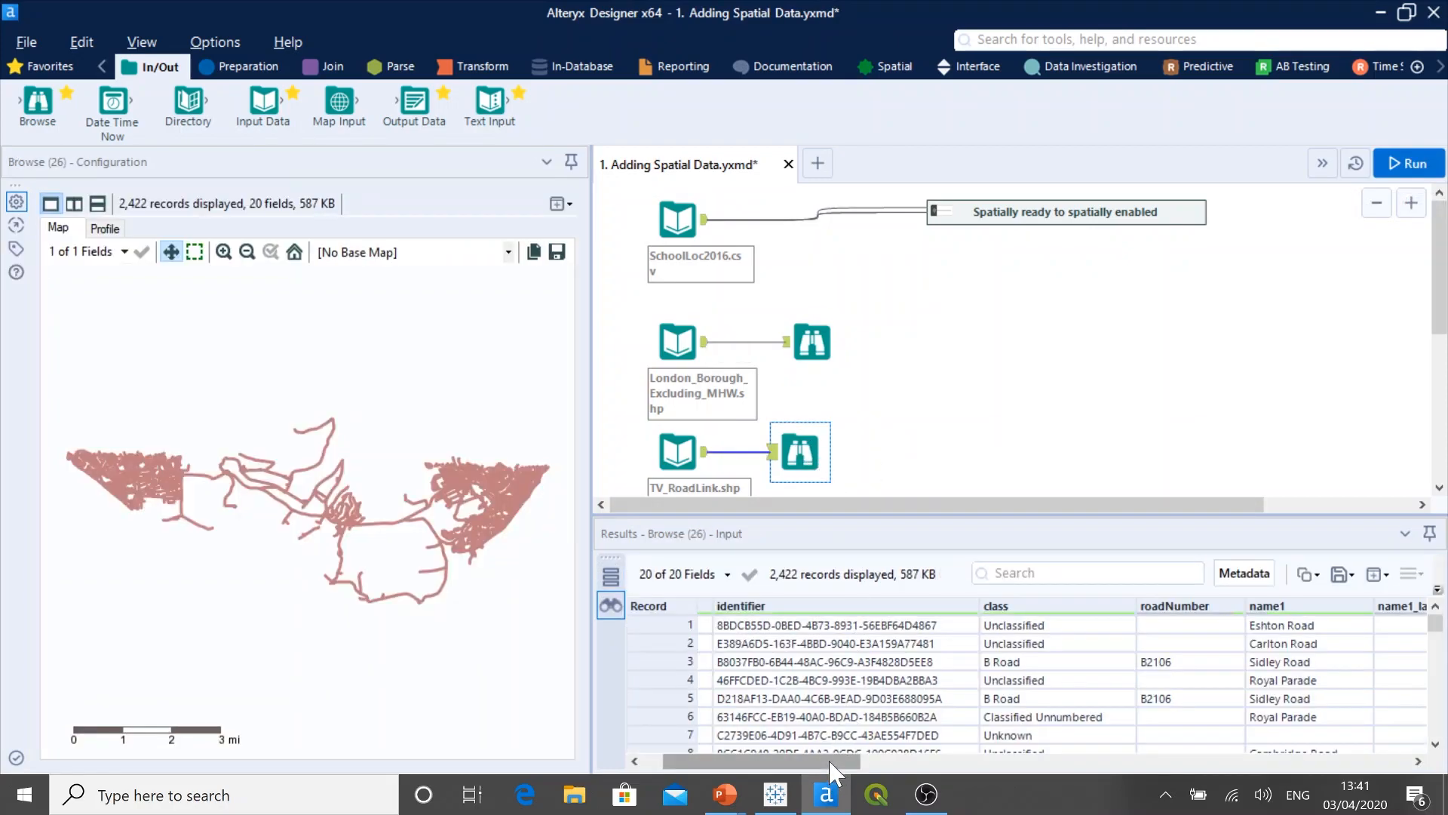
click(833, 771)
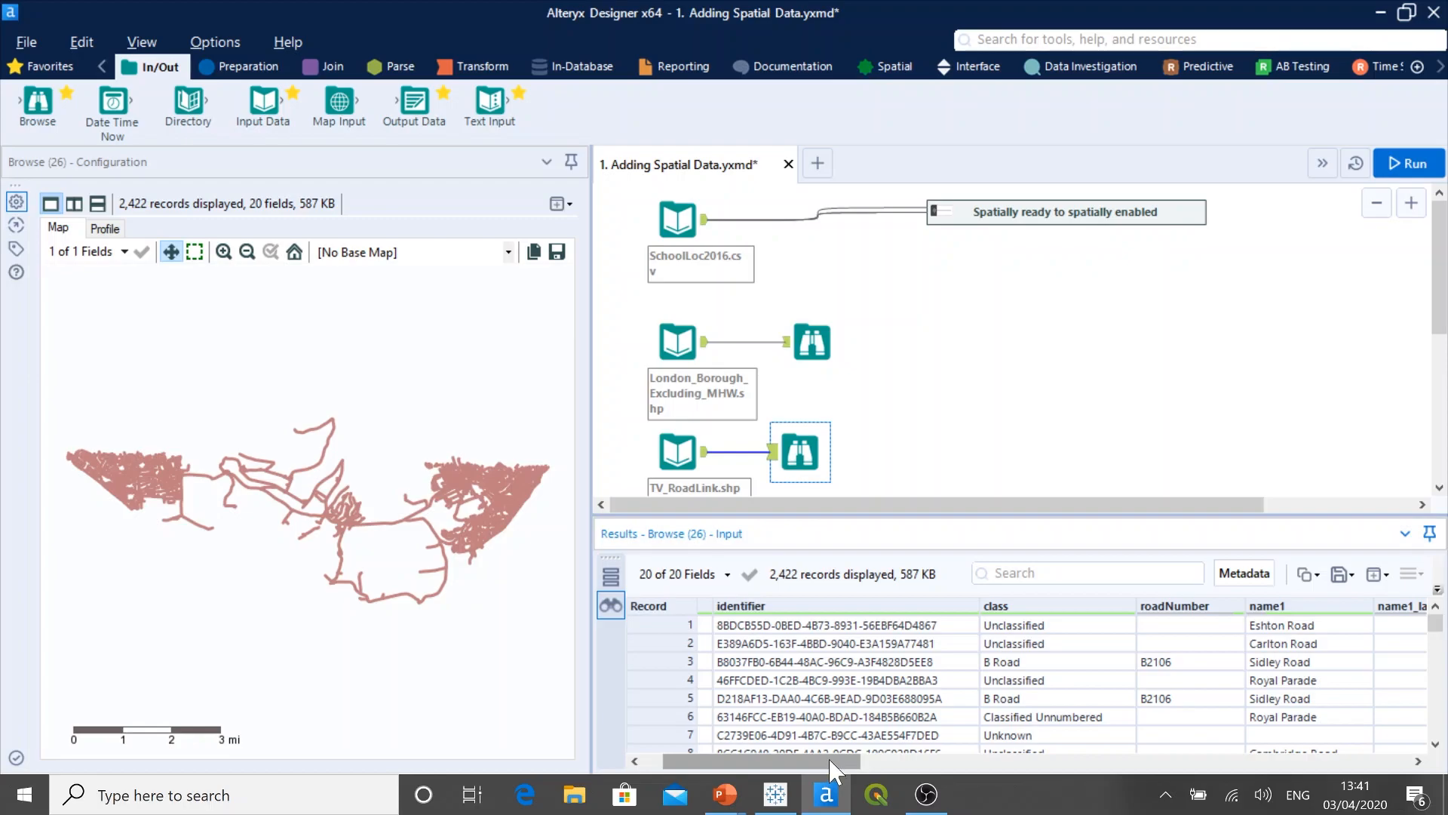
drag(832, 770, 1416, 768)
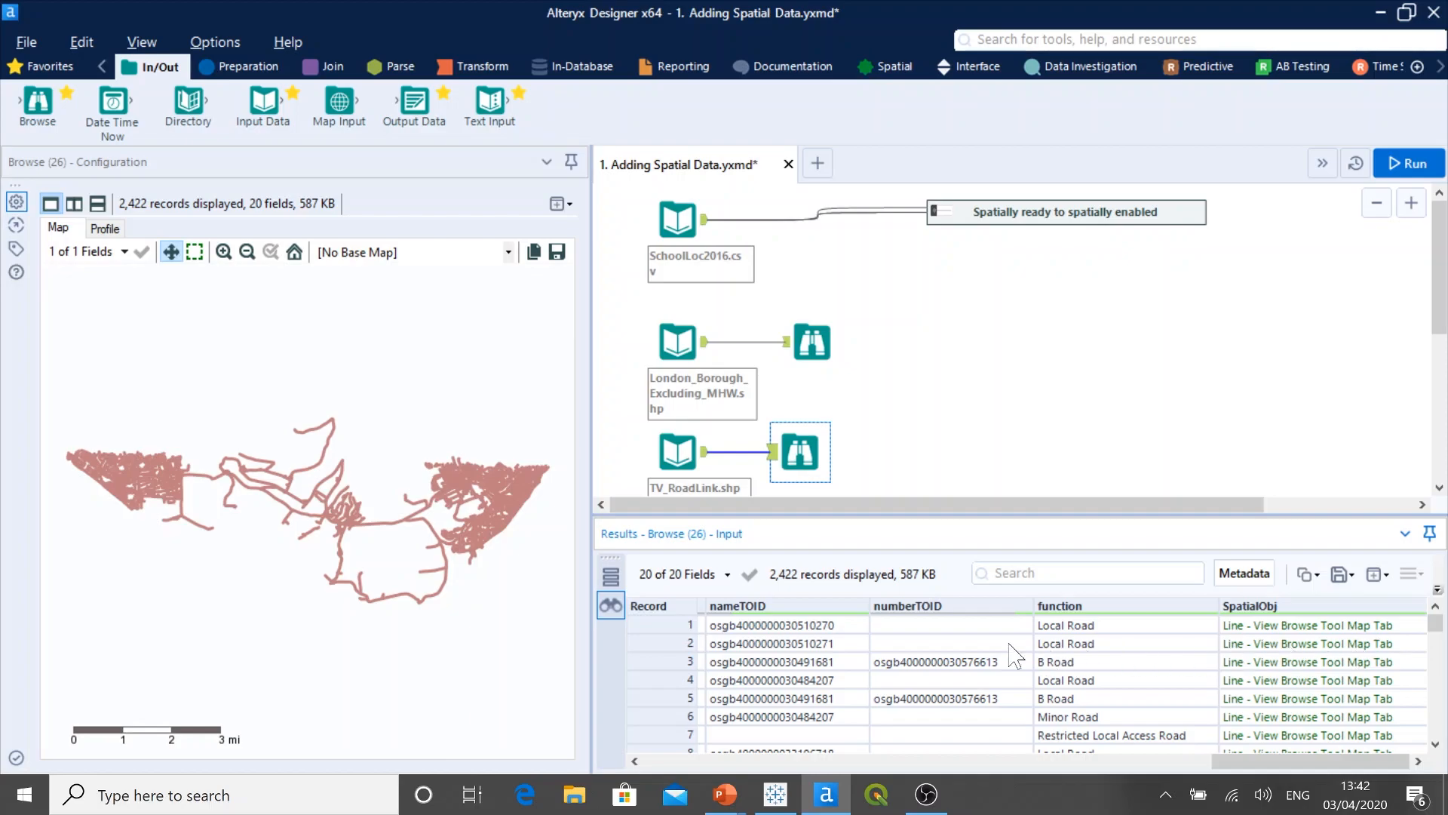
Step: Set the base map of the road links' Browse map to Alteryx Satellite and narrow the configuration pane
click(514, 583)
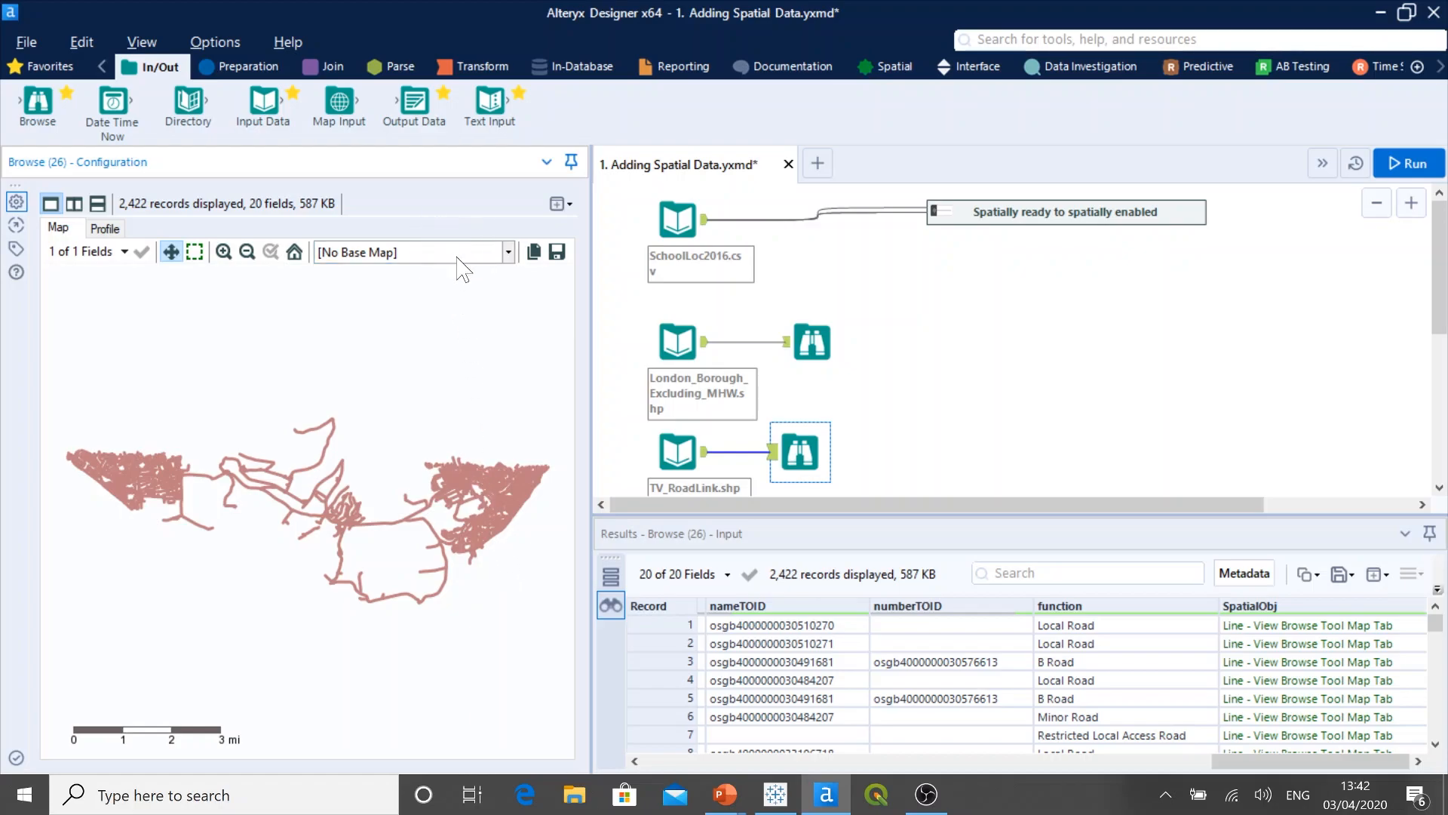
click(509, 257)
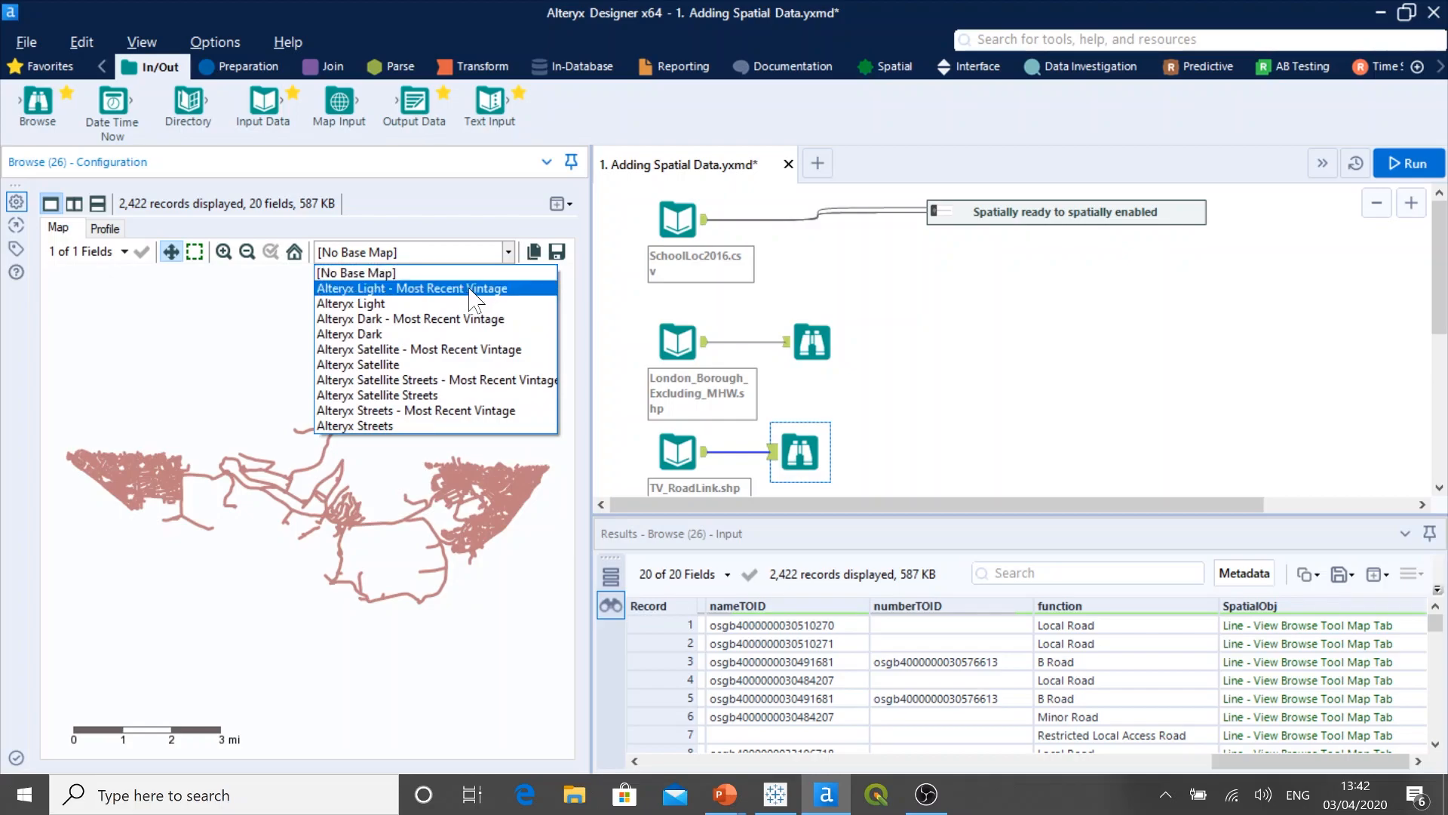
click(425, 366)
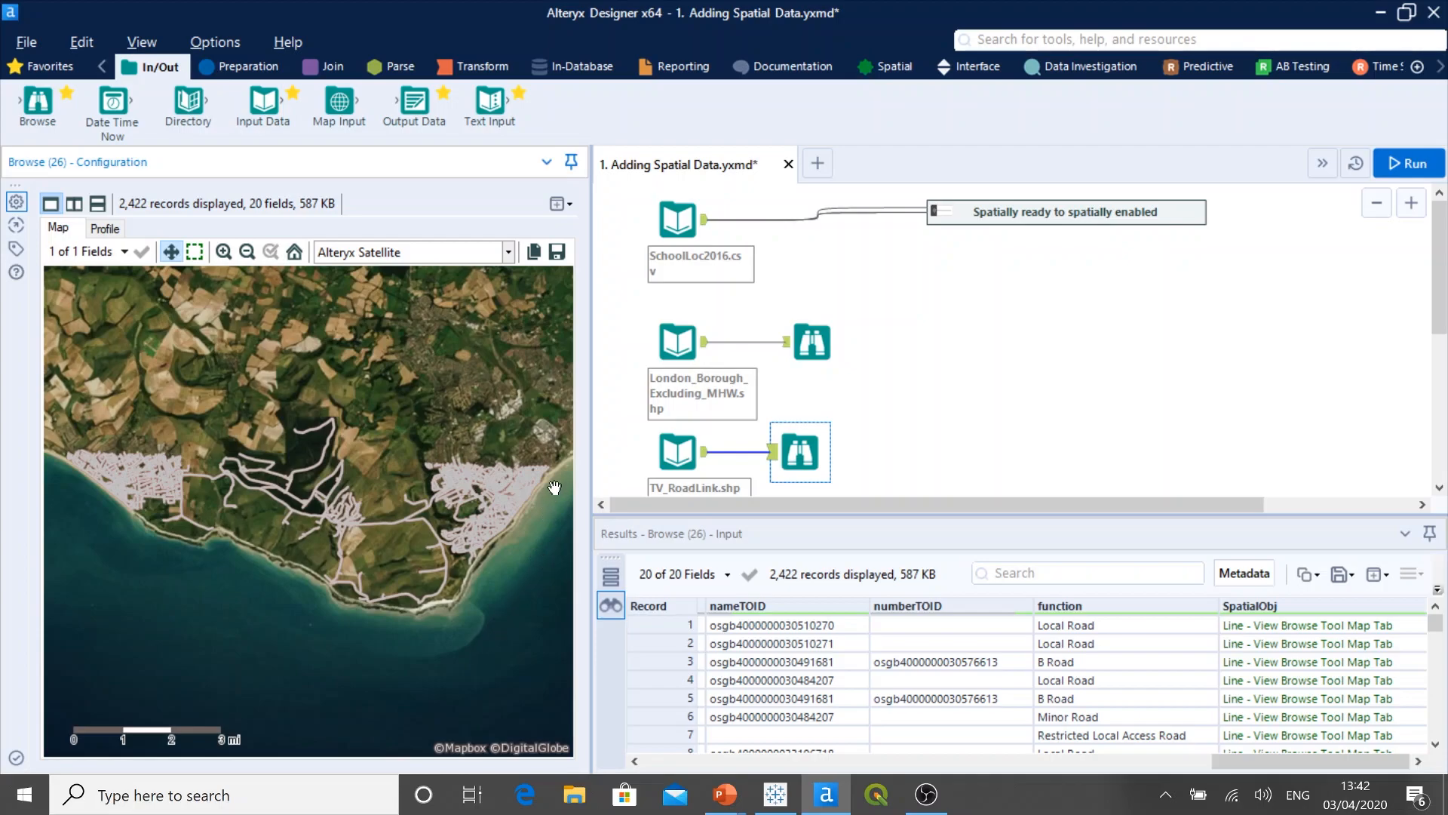
drag(592, 458, 496, 458)
Step: Delete the London borough and TV_RoadLink shapefile inputs together with their Browse tools
scroll(811, 455, down, 1)
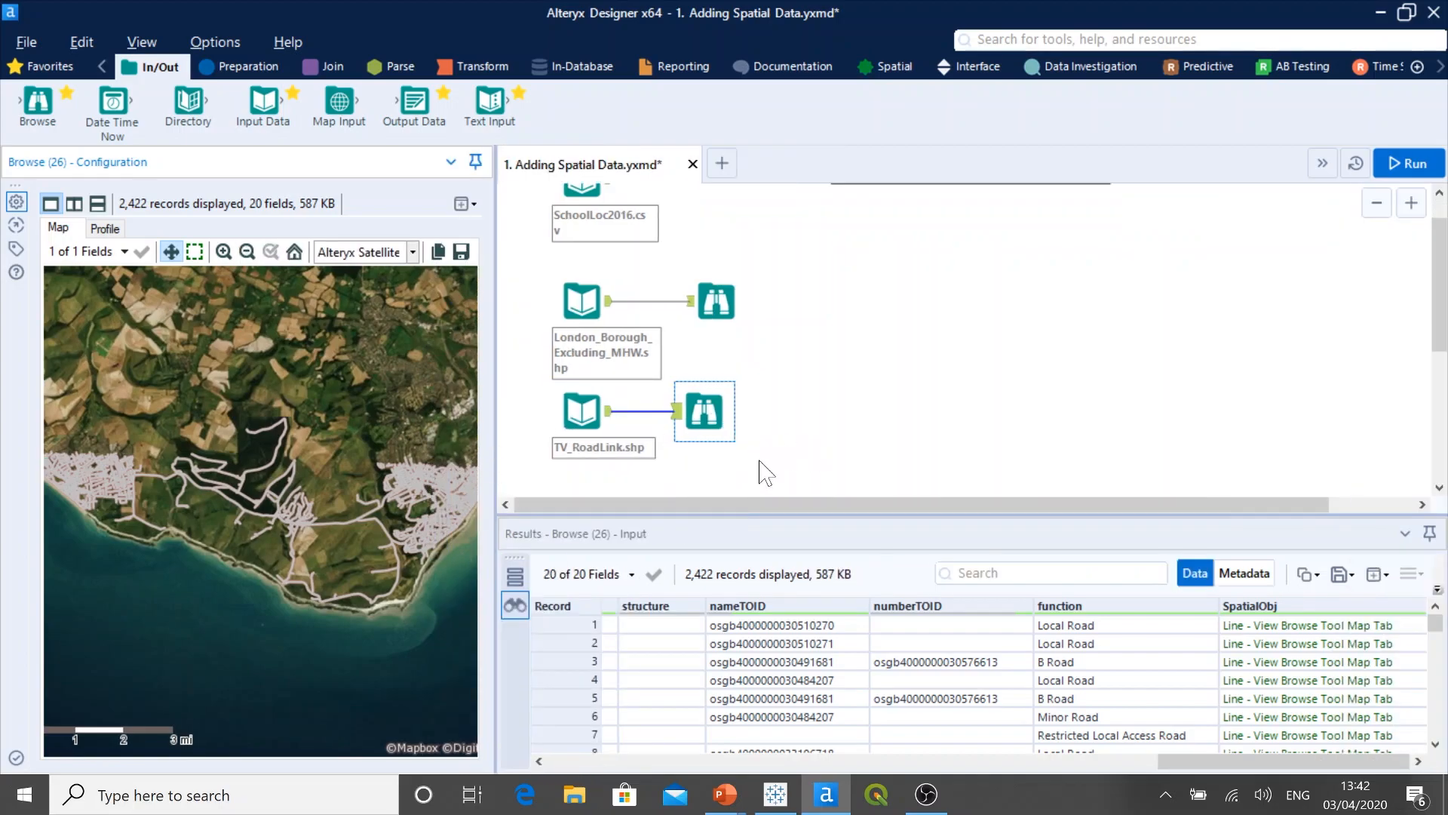
drag(763, 469, 549, 309)
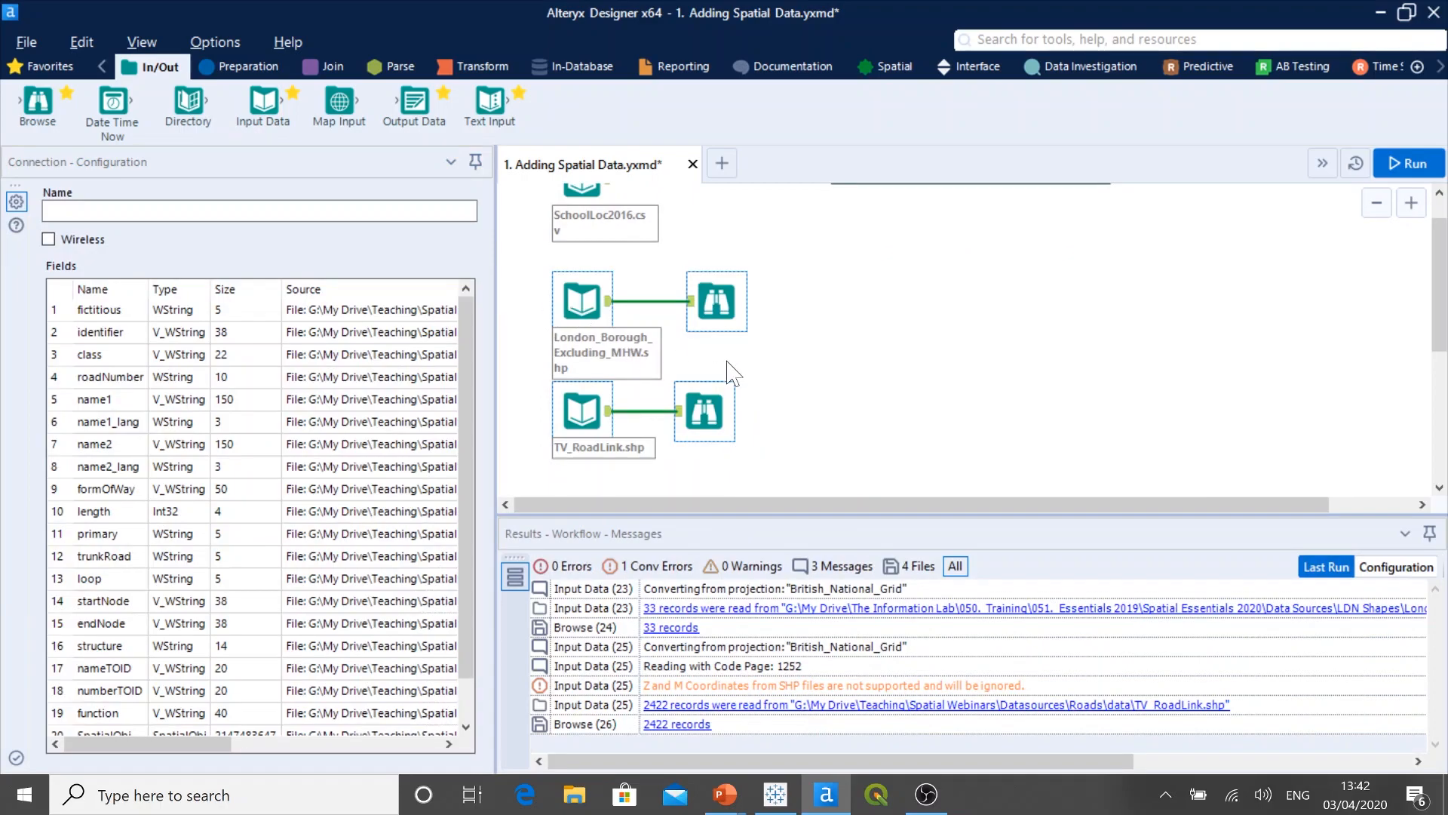
right_click(703, 307)
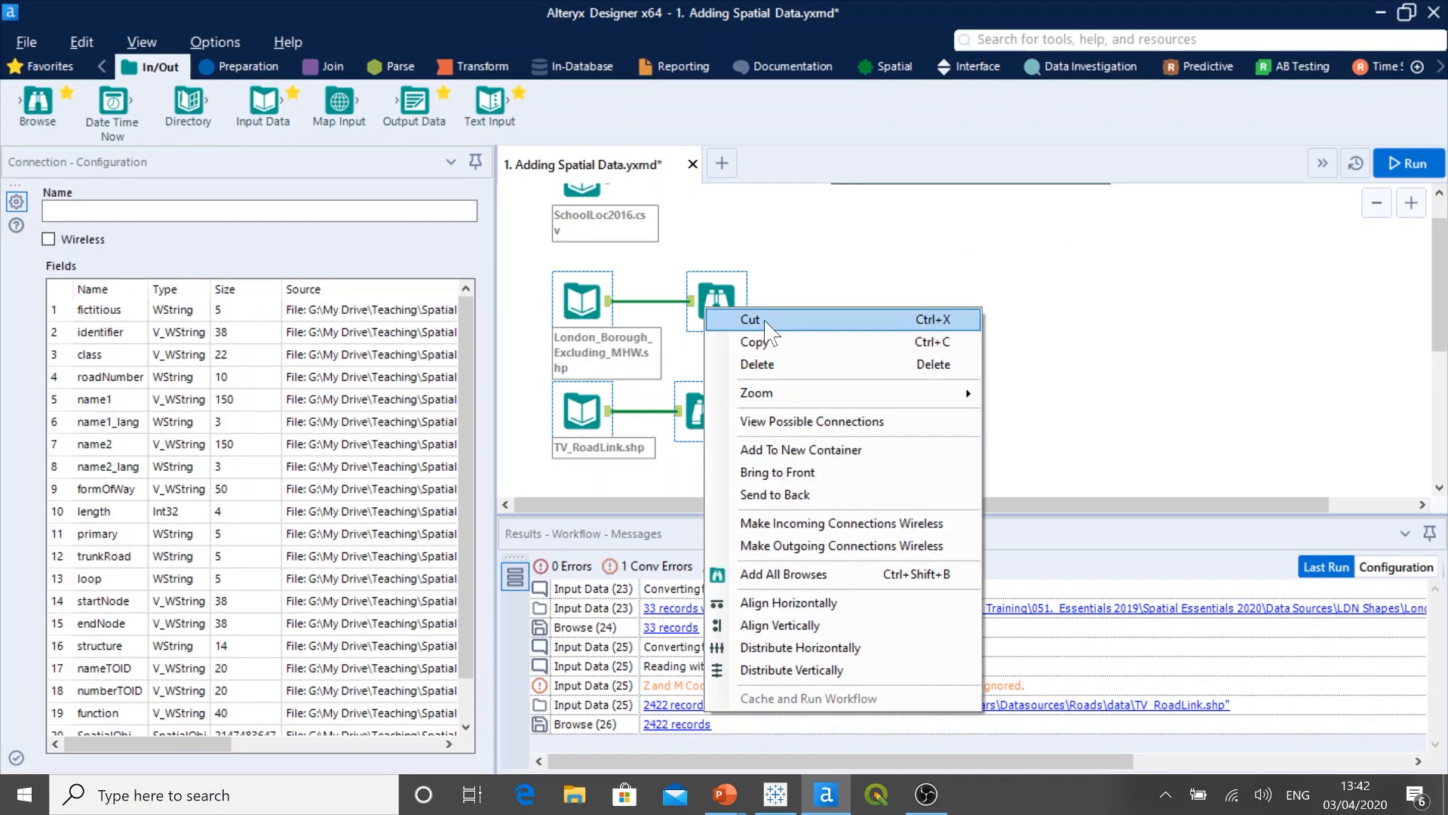
click(768, 344)
key(Delete)
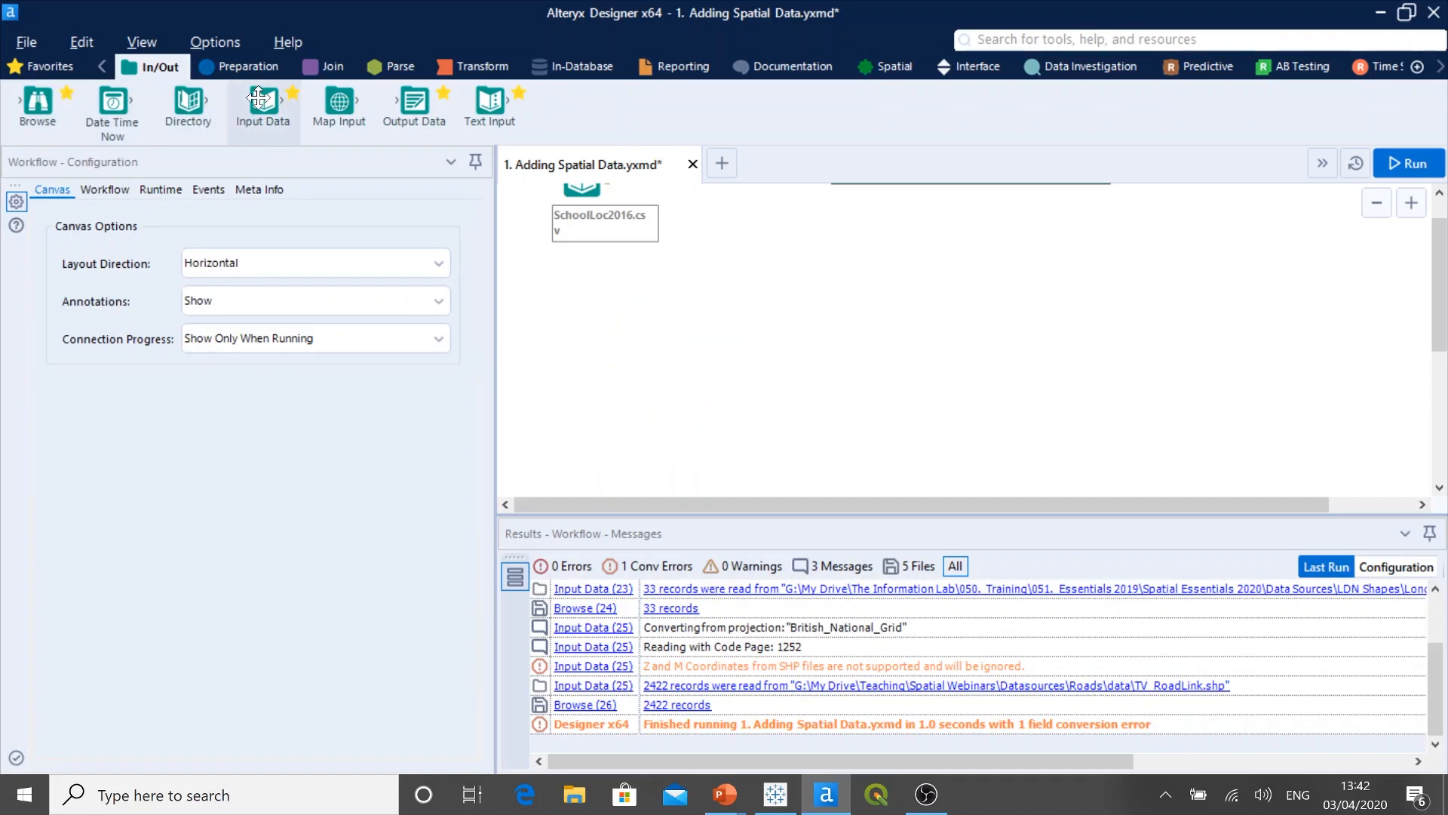
Step: Add an Input Data tool below the SchoolLoc2016.csv input and connect it to the greenwich and black heath KML file in the Data Sources folder
drag(264, 102, 589, 325)
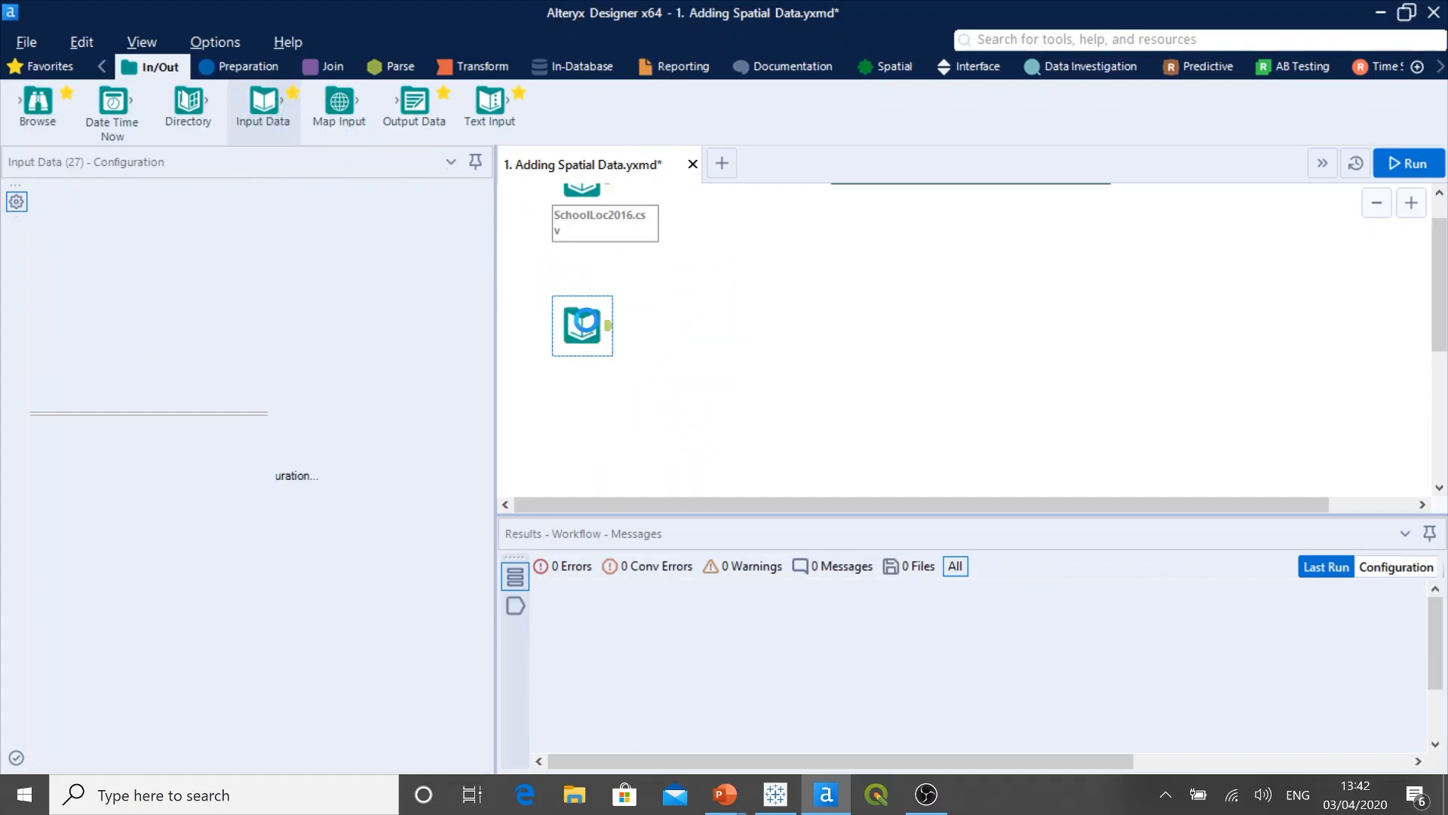
click(468, 211)
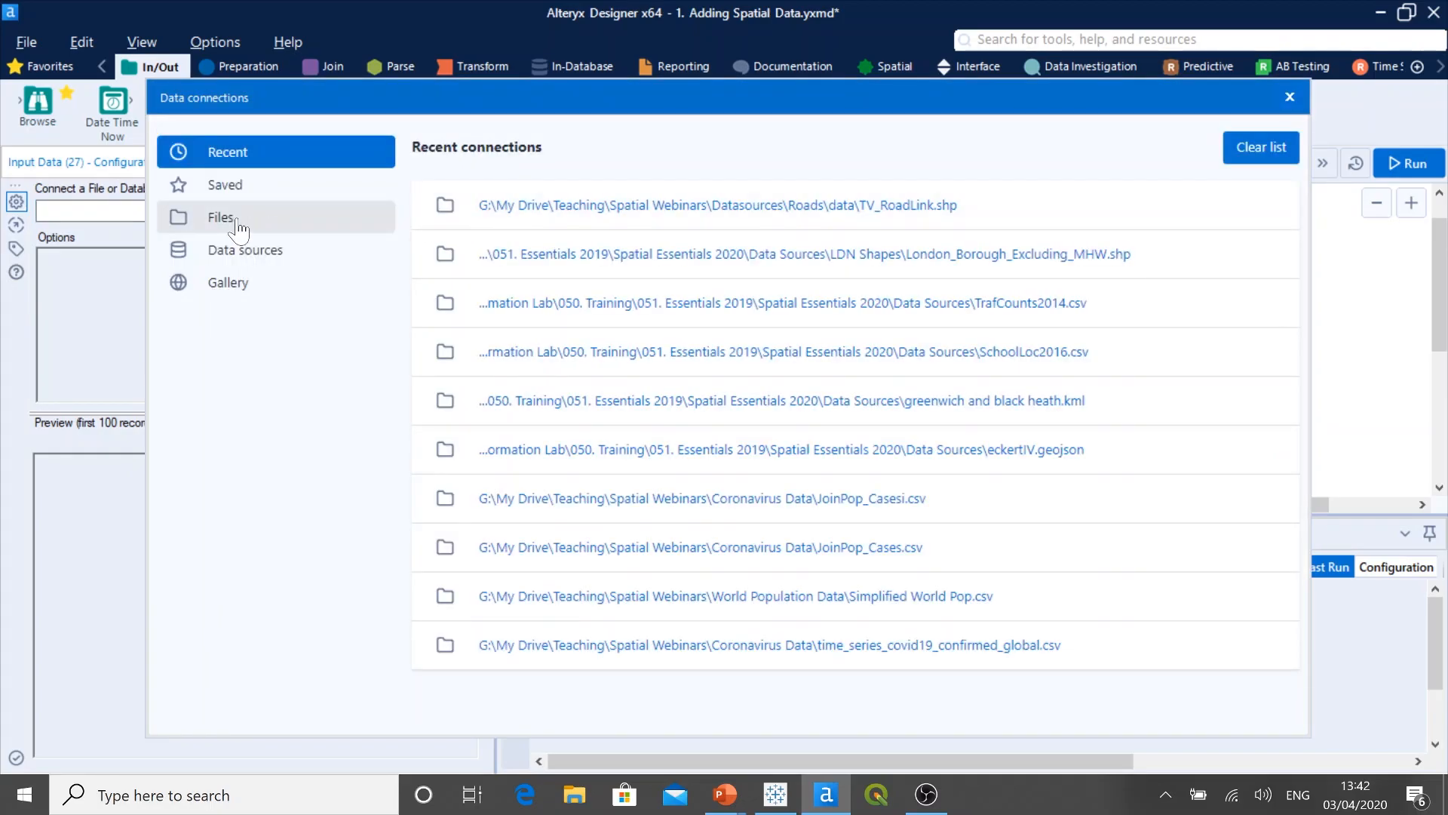
click(234, 219)
click(934, 225)
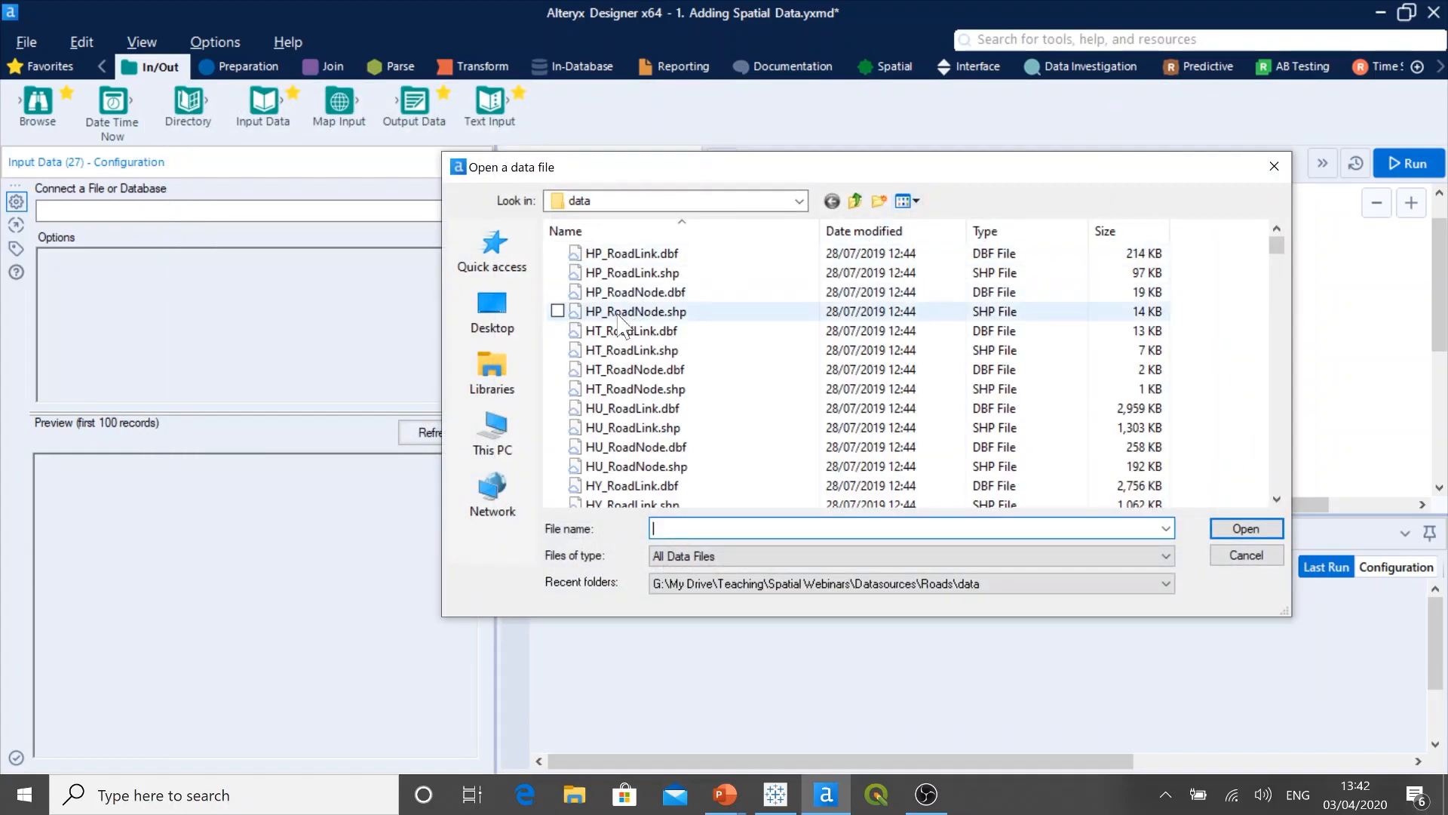
click(495, 256)
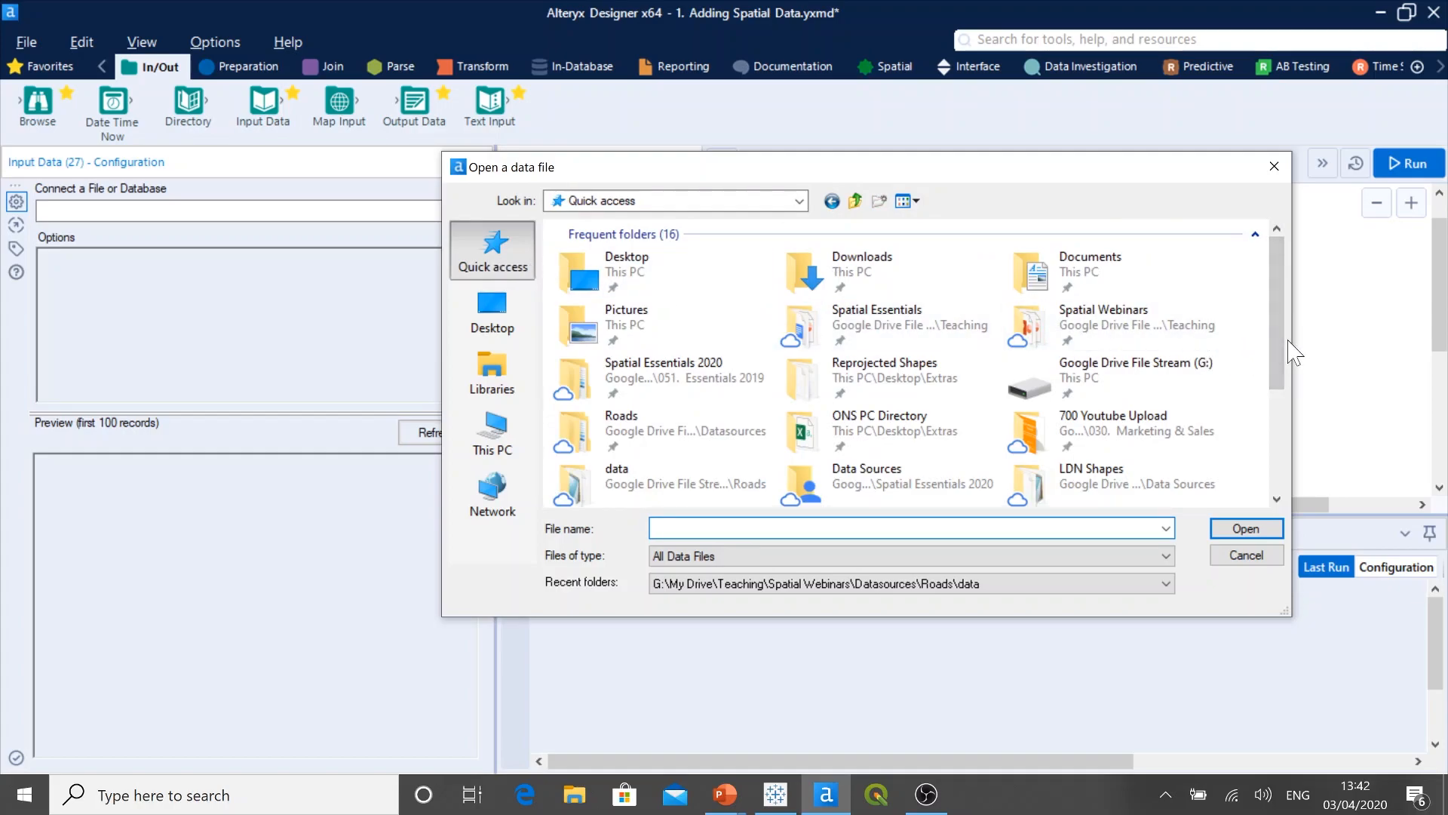
scroll(1291, 371, down, 1)
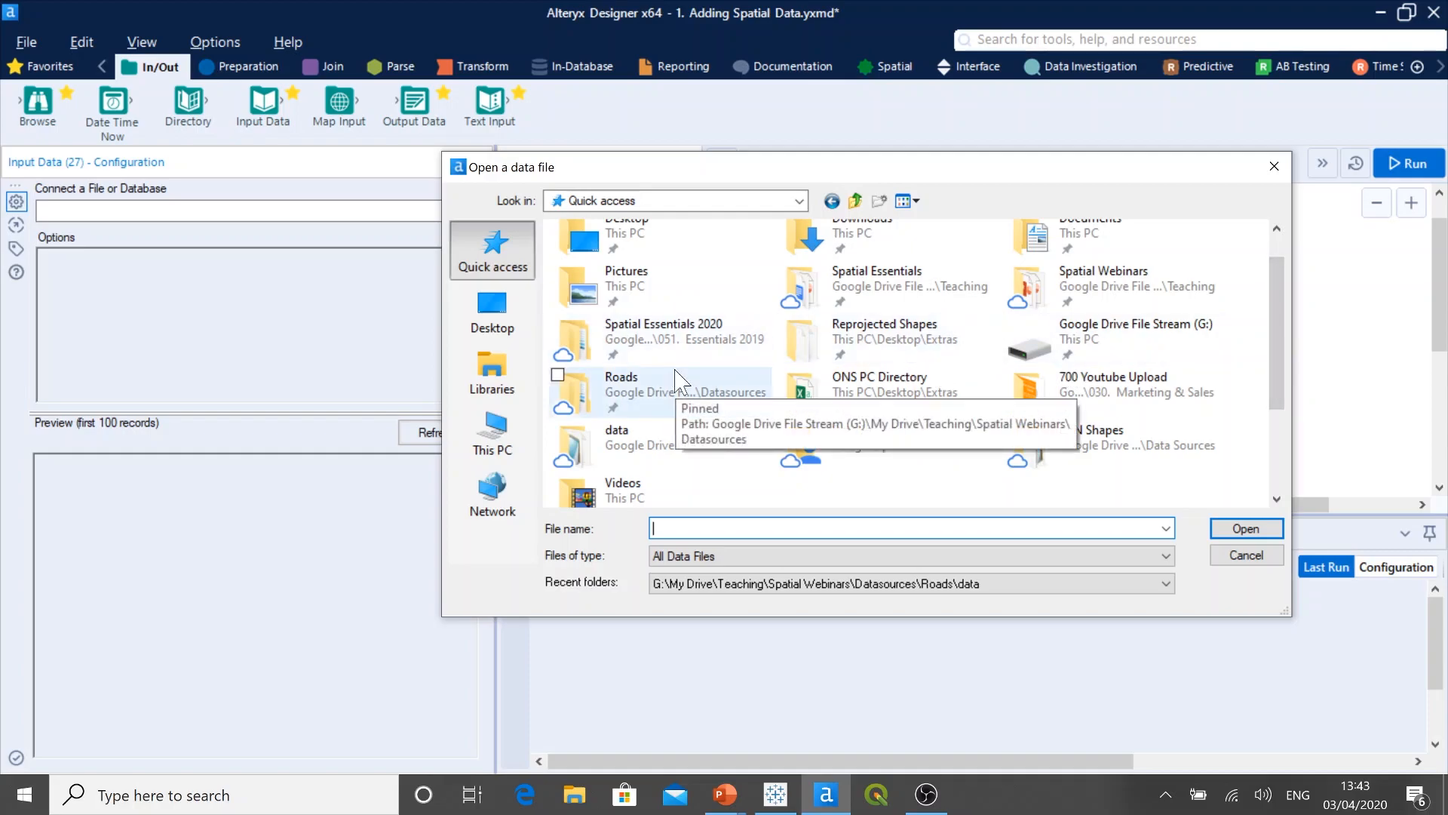
double_click(894, 452)
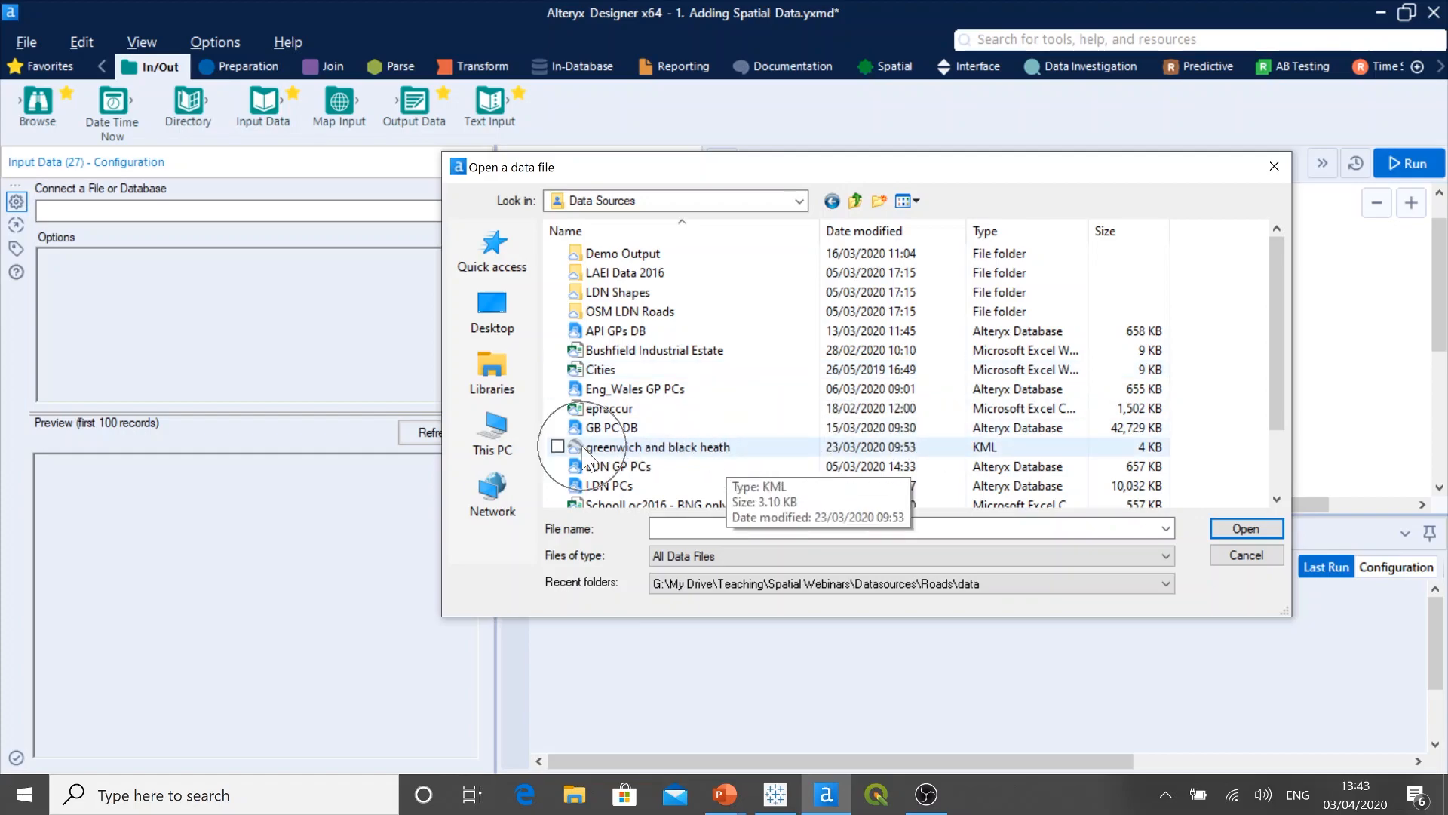
click(682, 449)
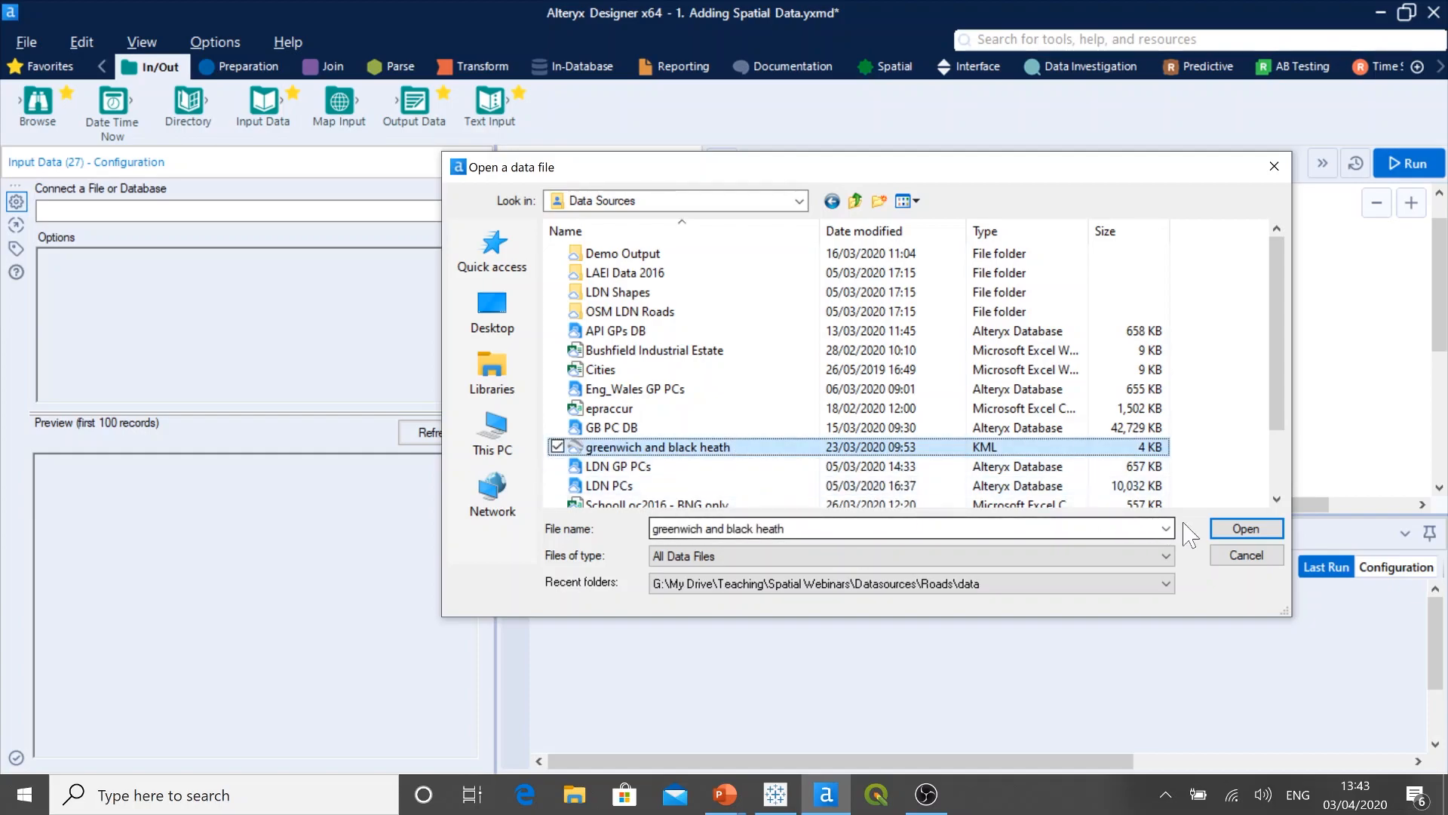
click(1251, 528)
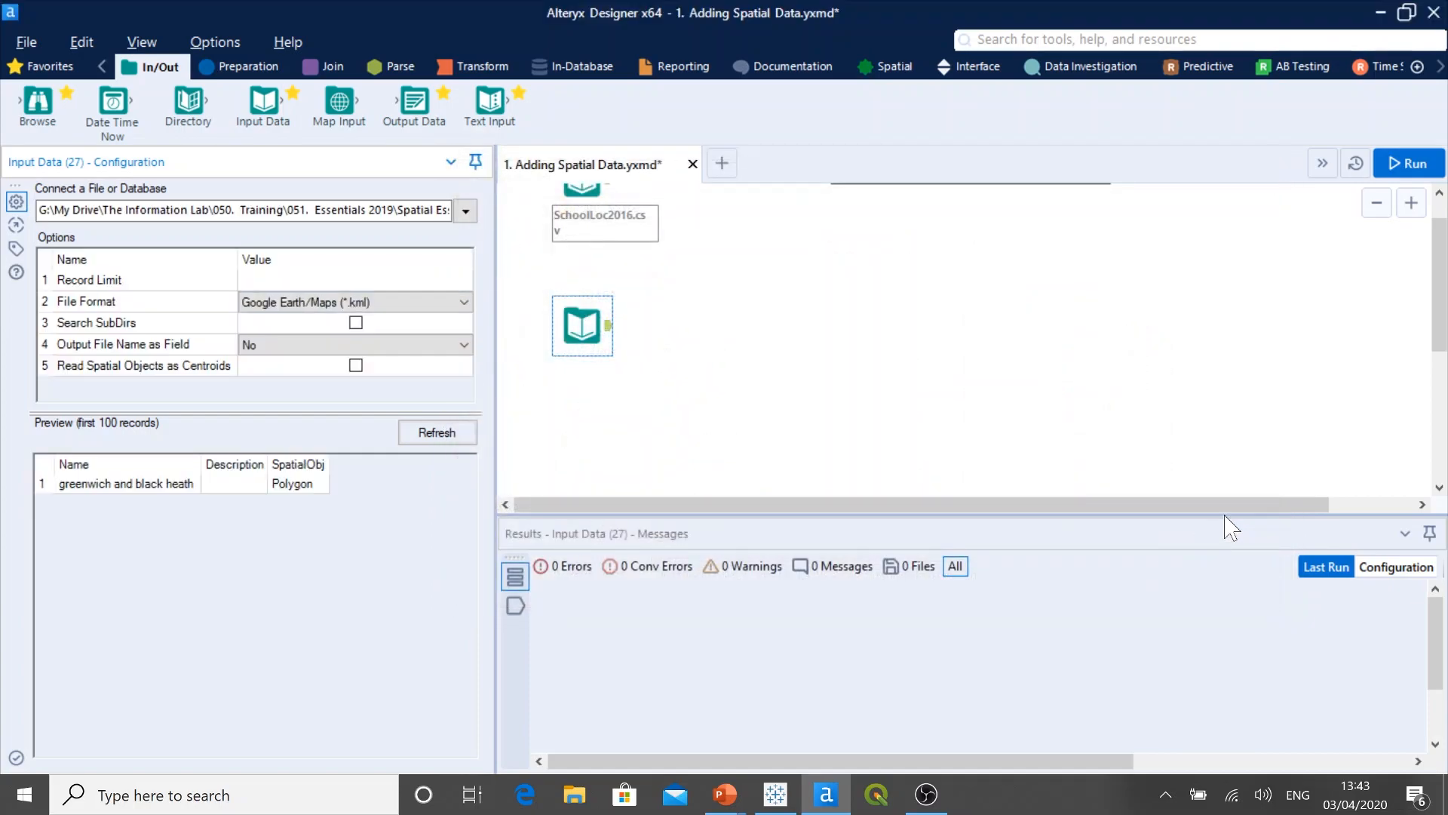
Step: Attach a Browse tool to the greenwich and black heath KML input and run the workflow
drag(38, 102, 704, 326)
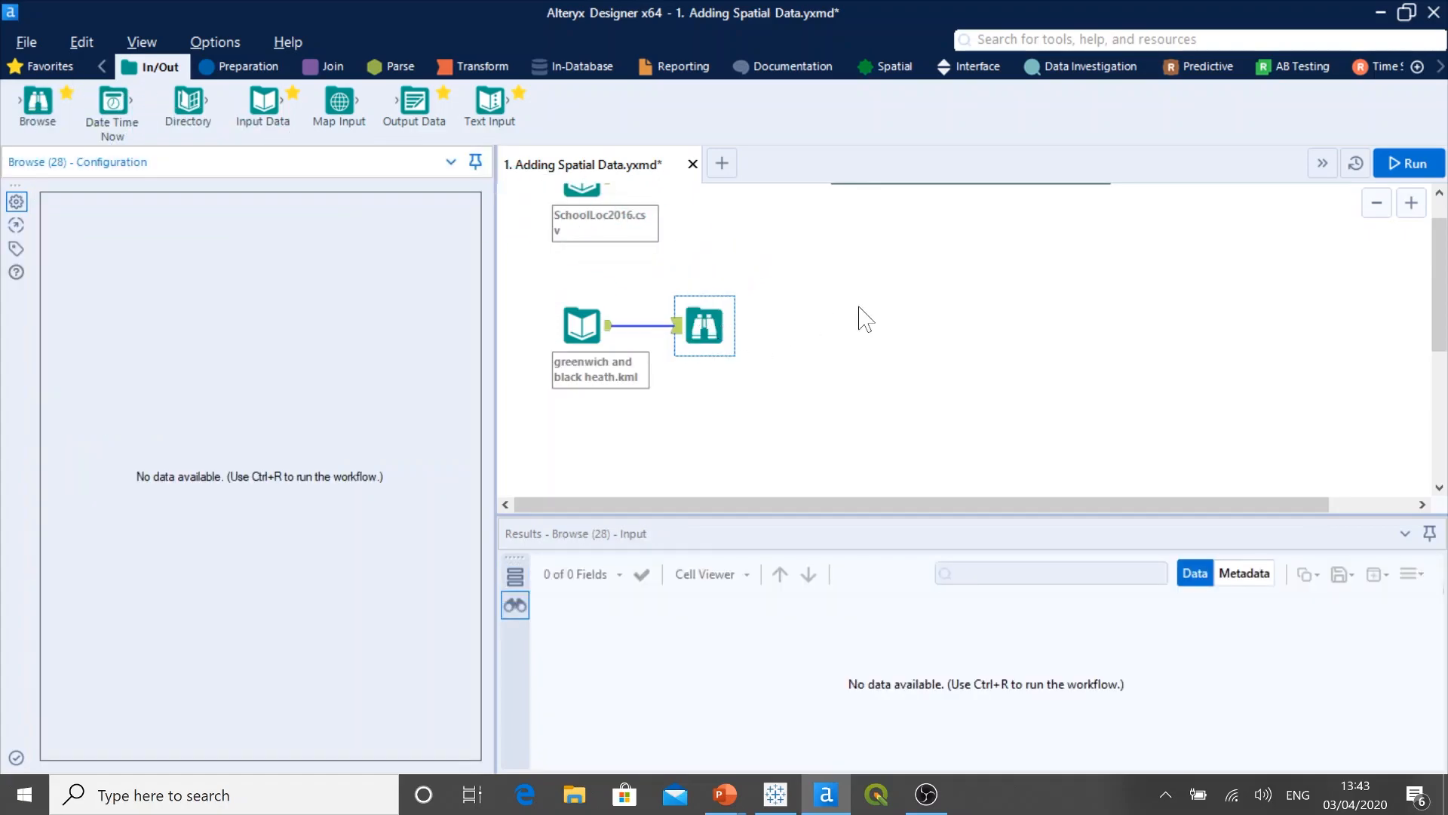
click(1396, 164)
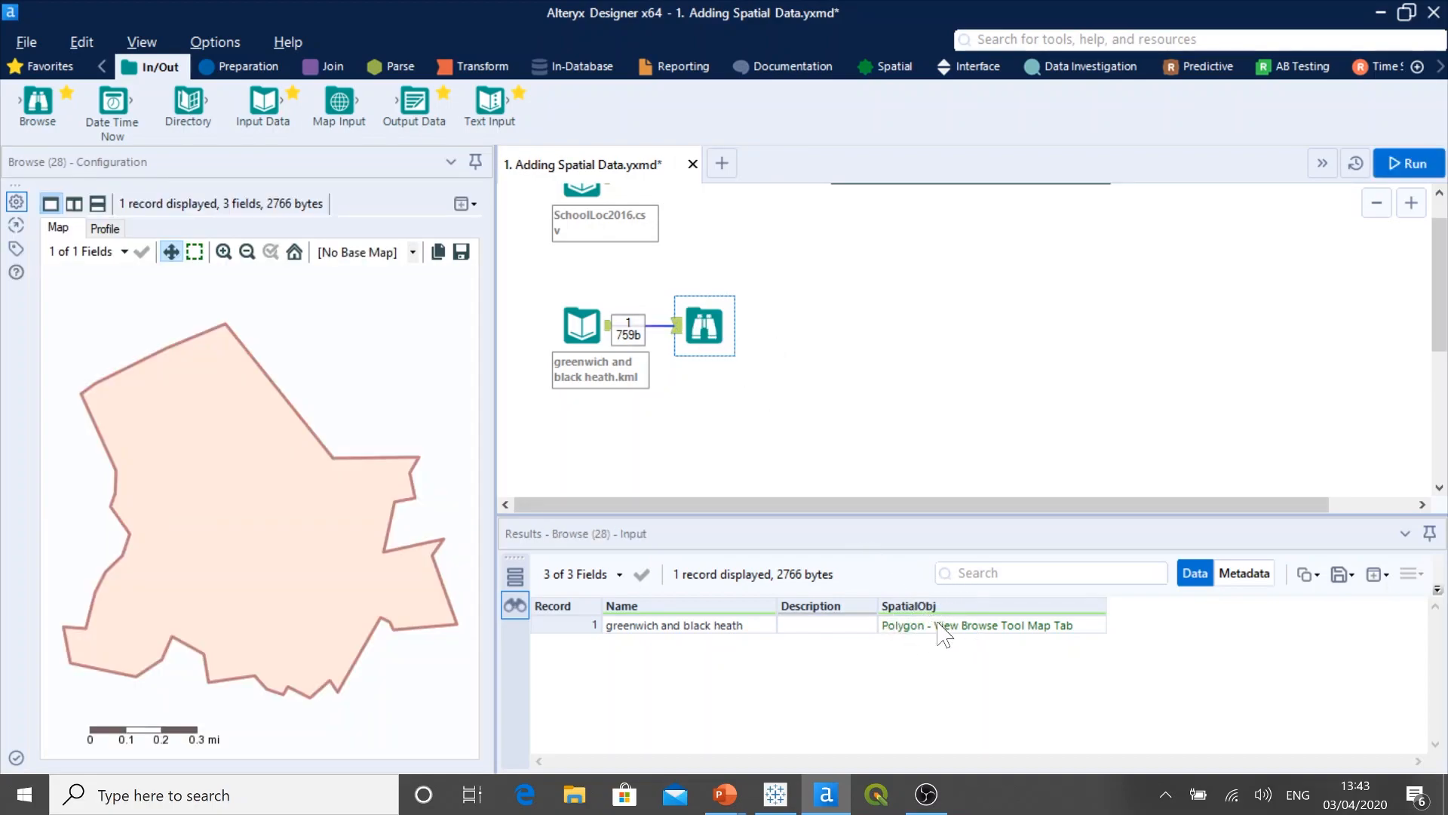
Step: Widen the KML polygon's Browse map, set its base map to Alteryx Satellite, and inspect the polygon's surroundings
drag(498, 377, 626, 388)
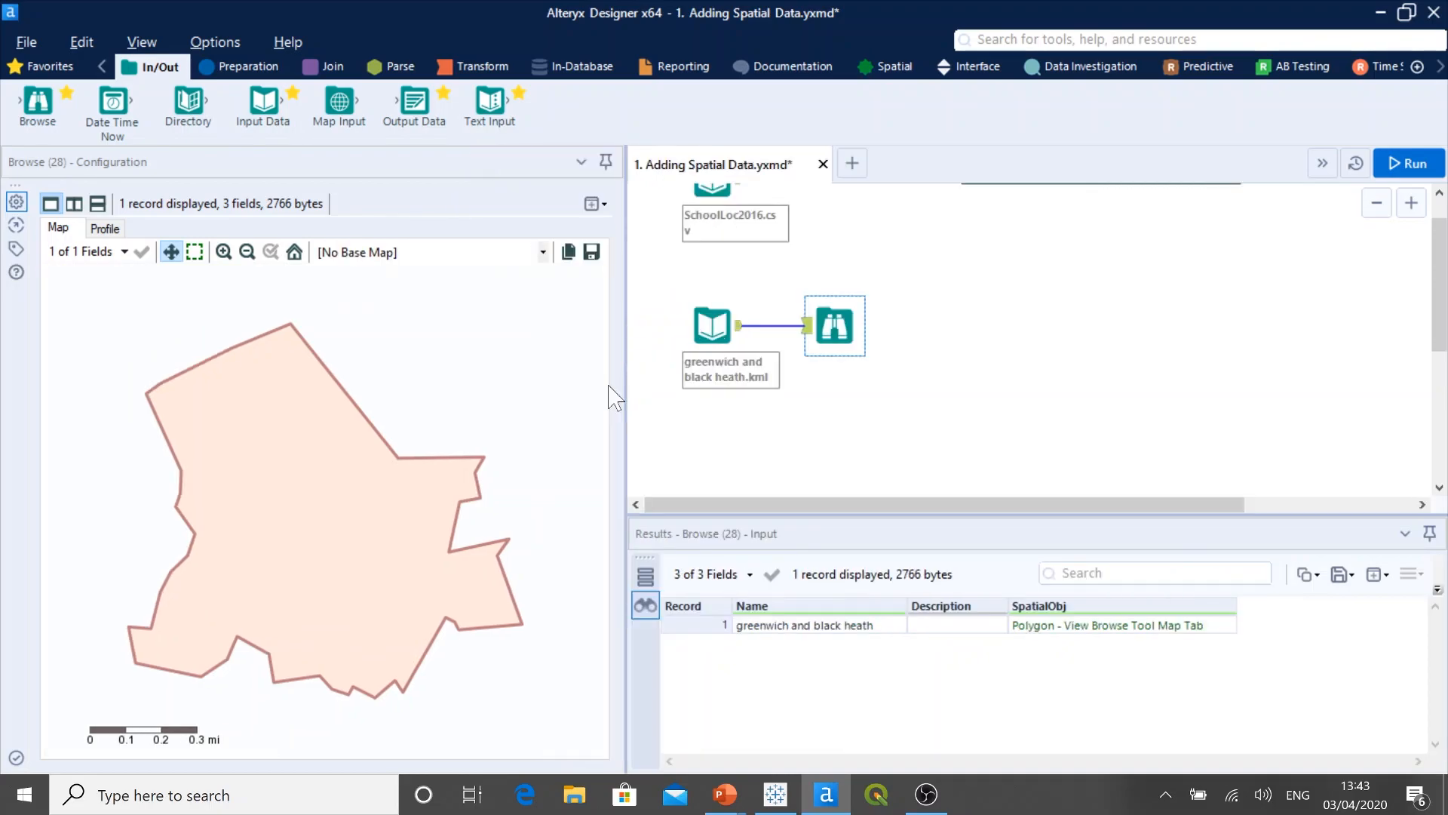
click(543, 253)
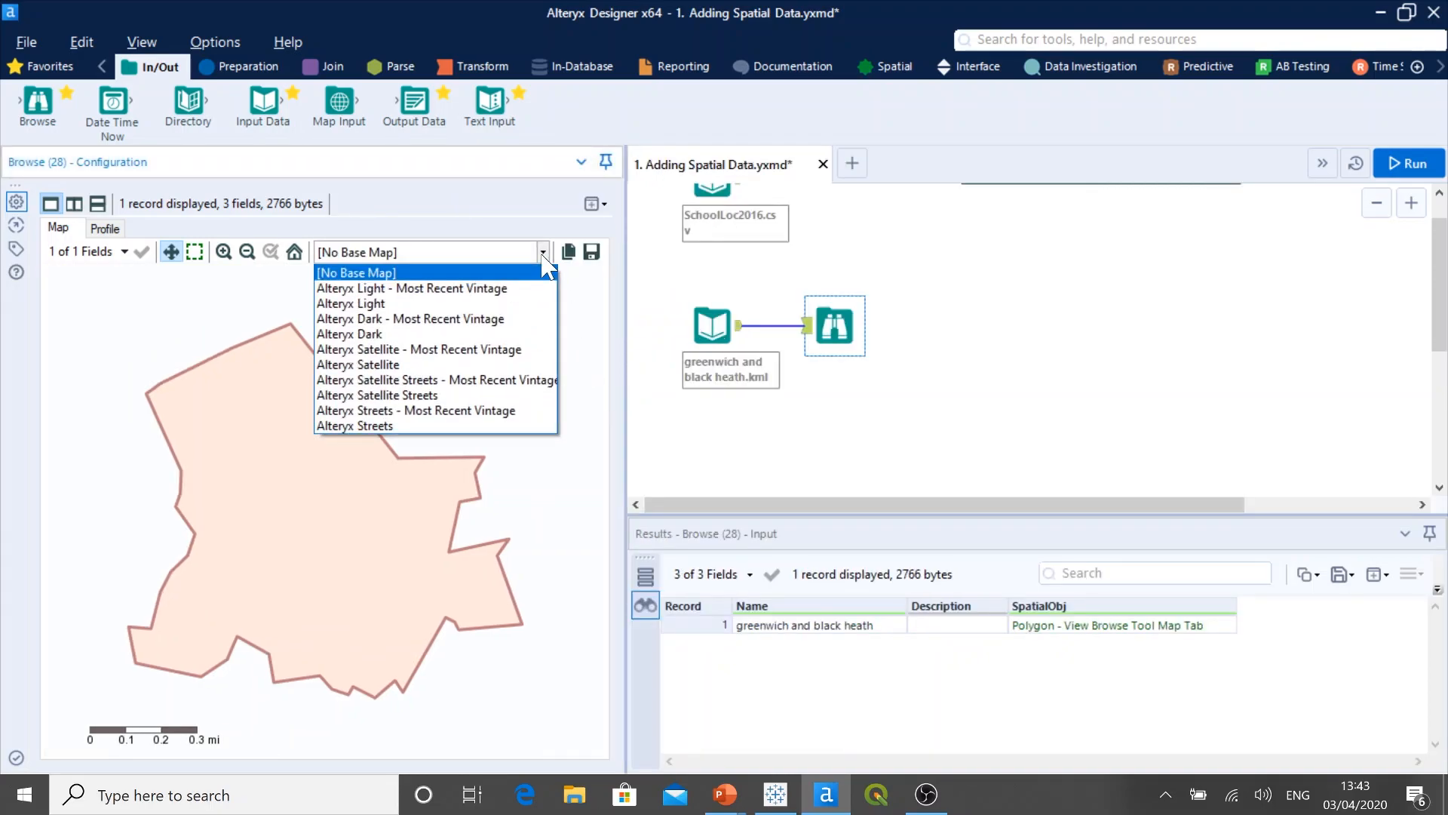
click(482, 364)
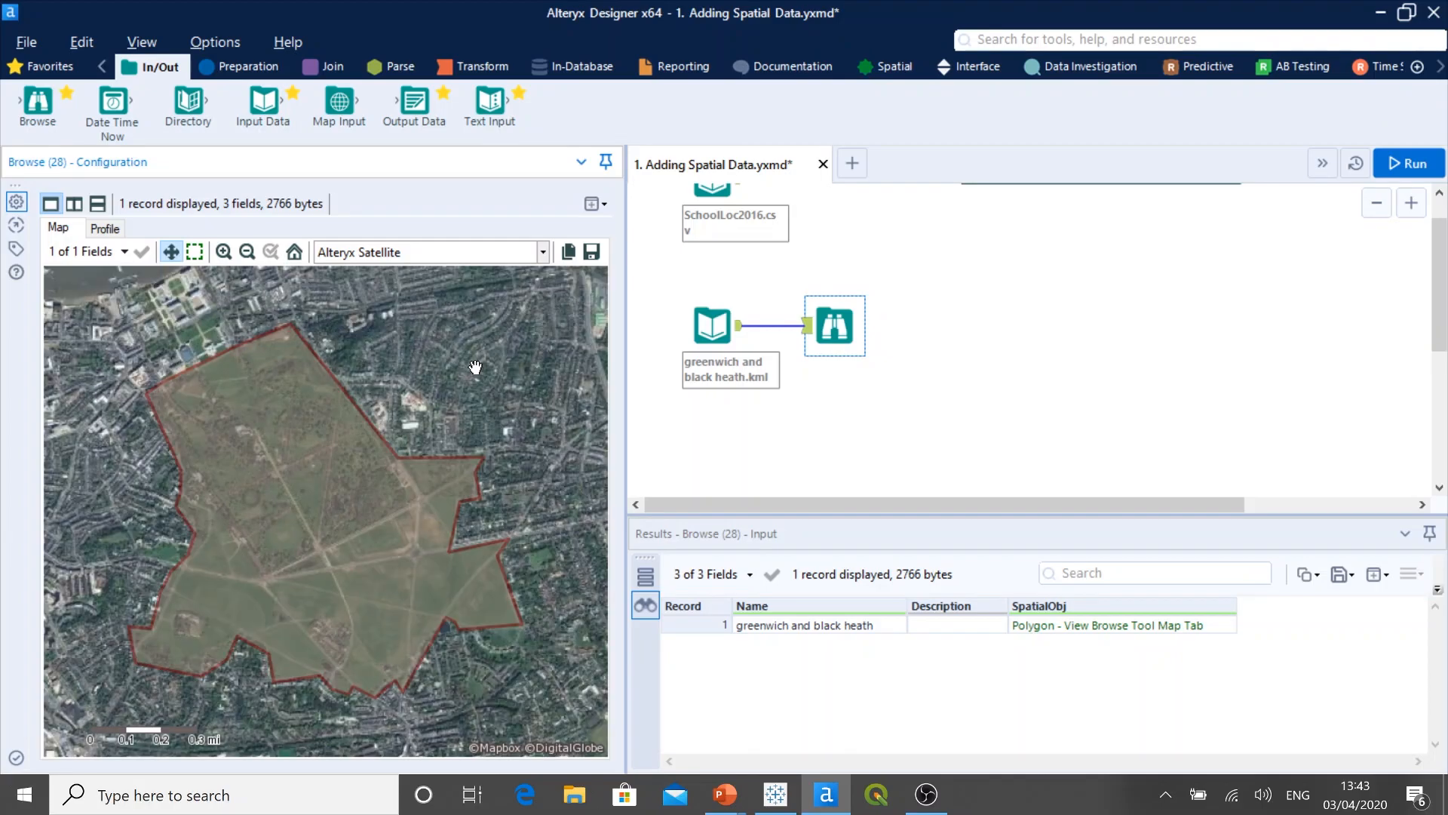
click(247, 252)
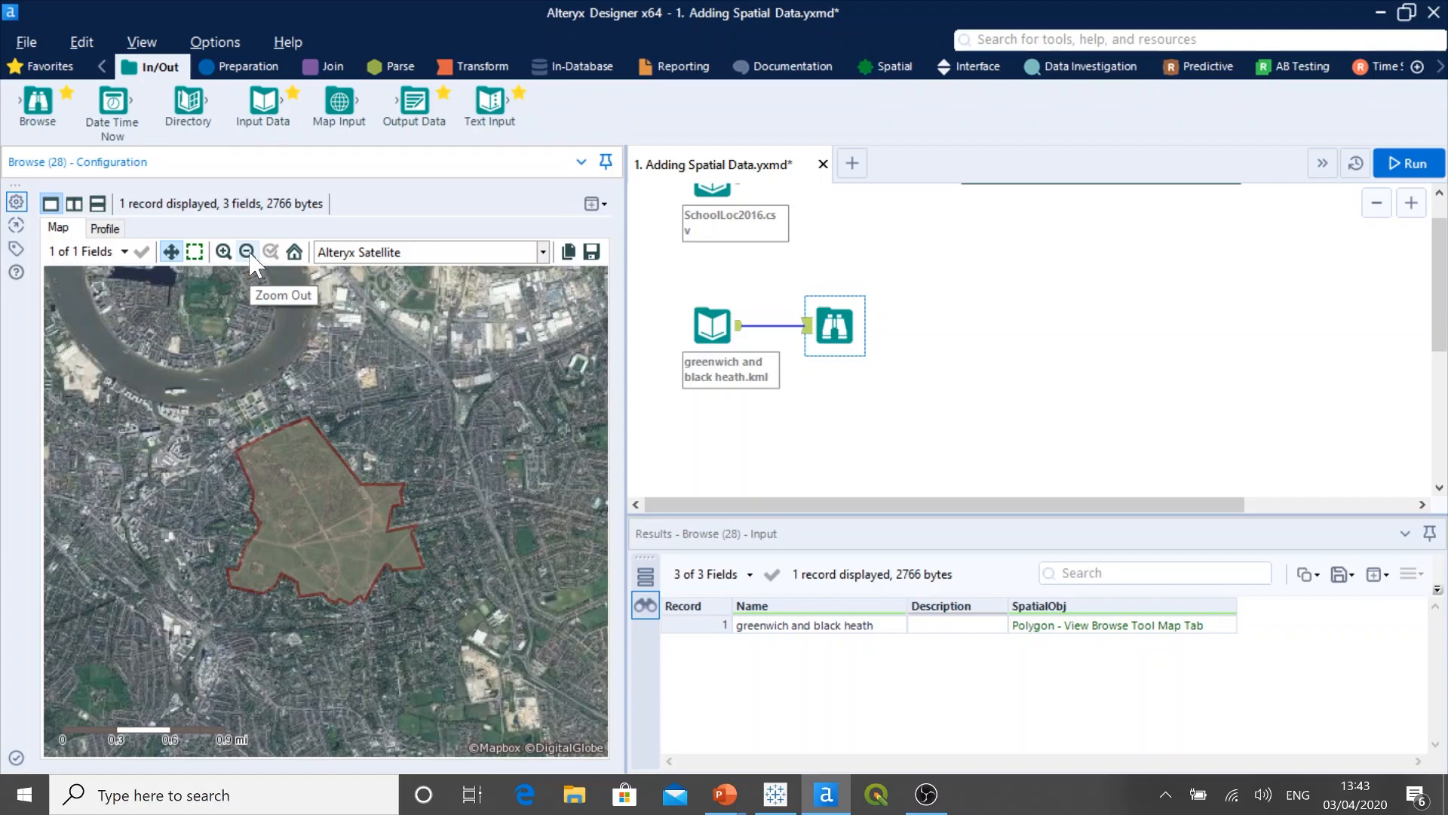
click(249, 254)
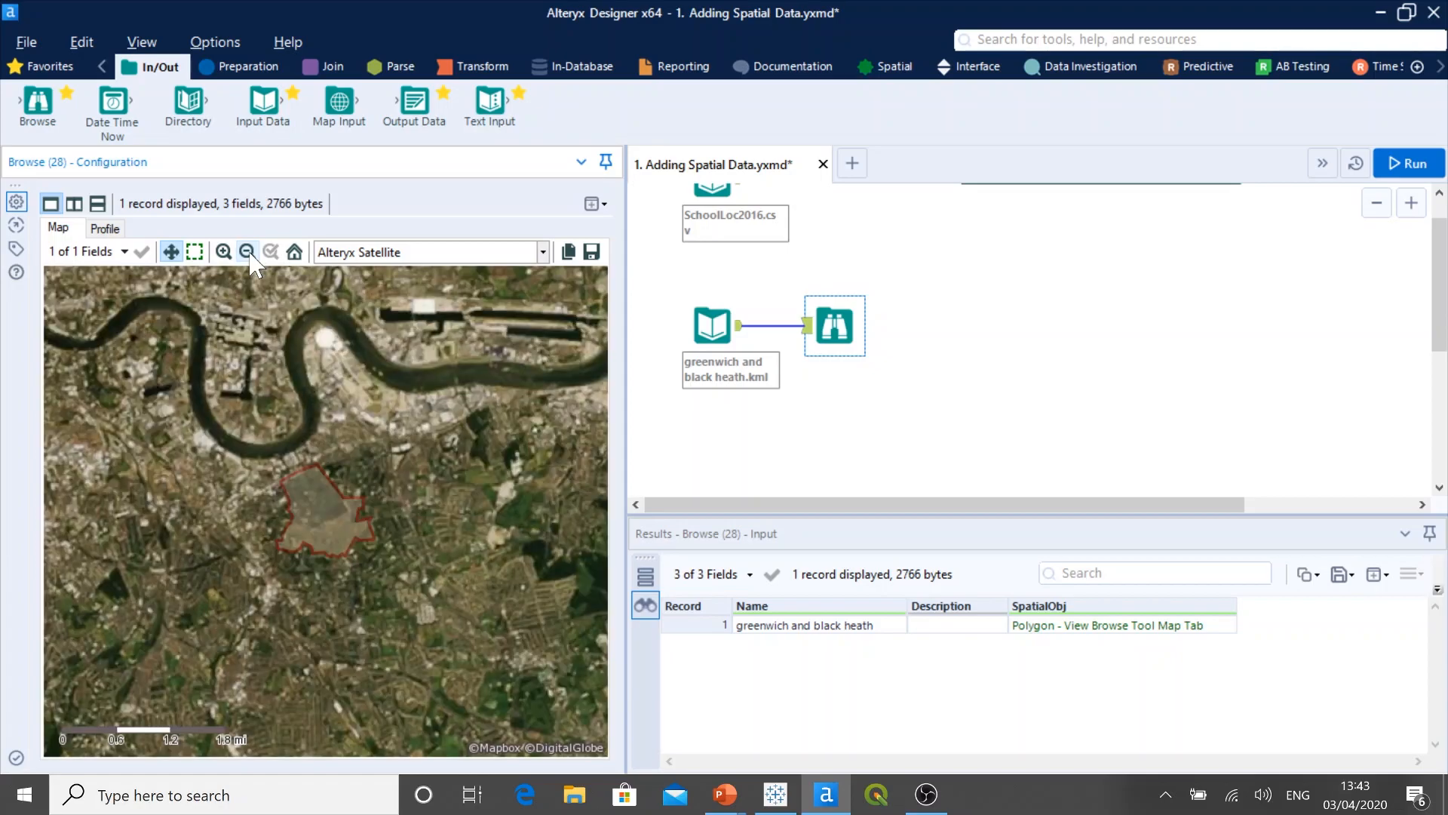
click(224, 253)
click(223, 253)
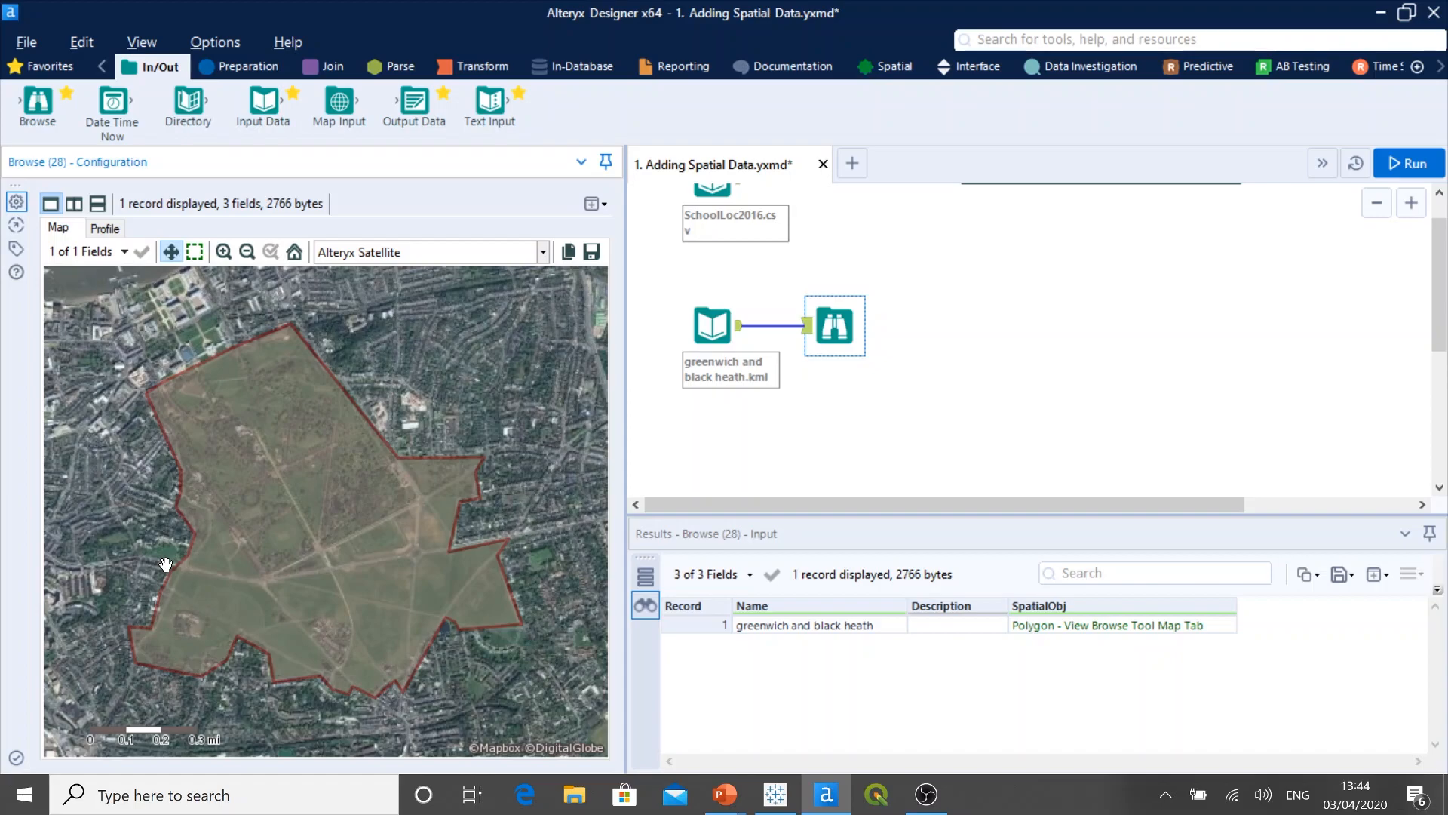
Step: Delete the greenwich and black heath KML input with its Browse tool and narrow the configuration pane
drag(925, 433, 671, 290)
right_click(712, 321)
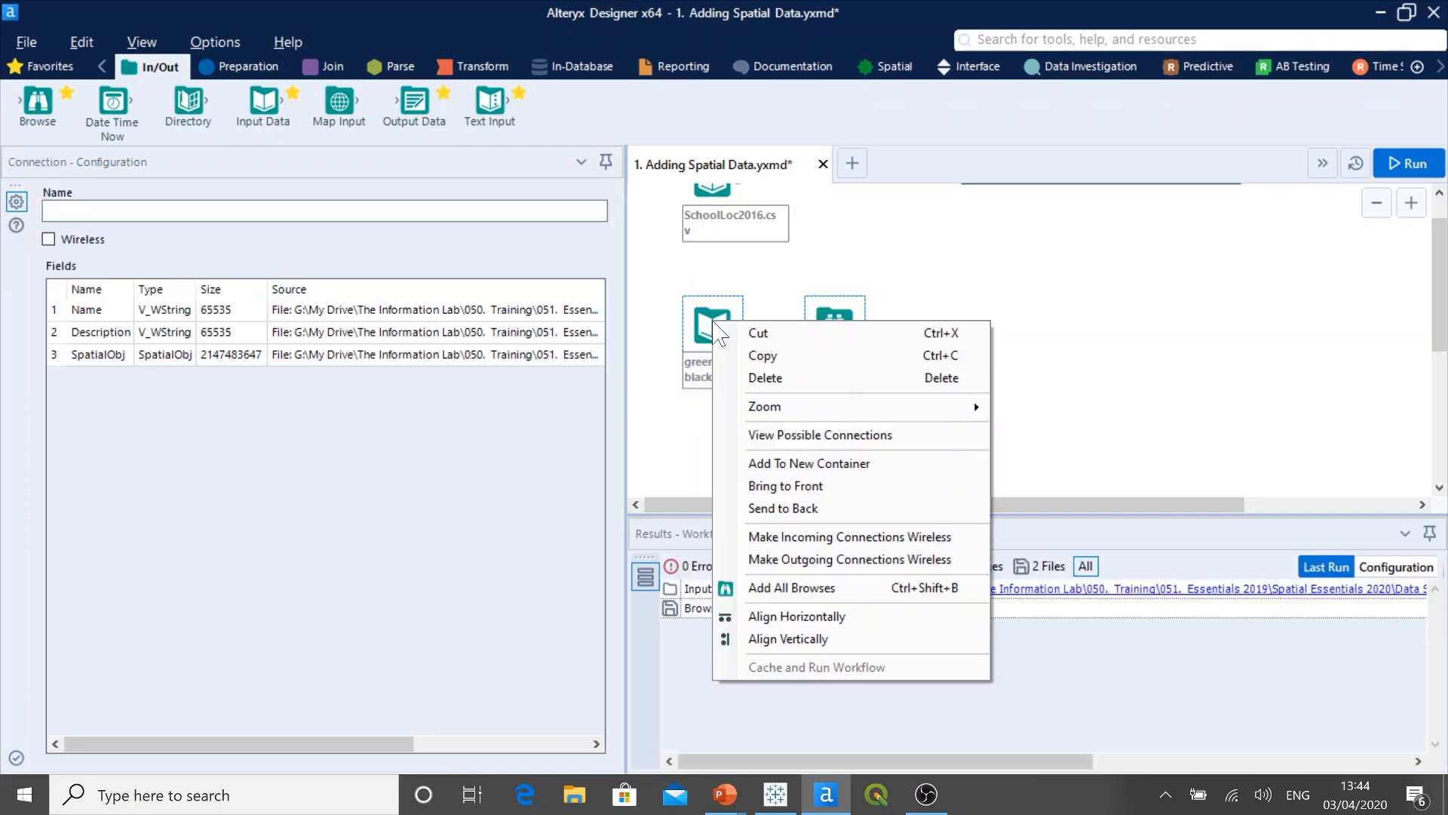
click(767, 377)
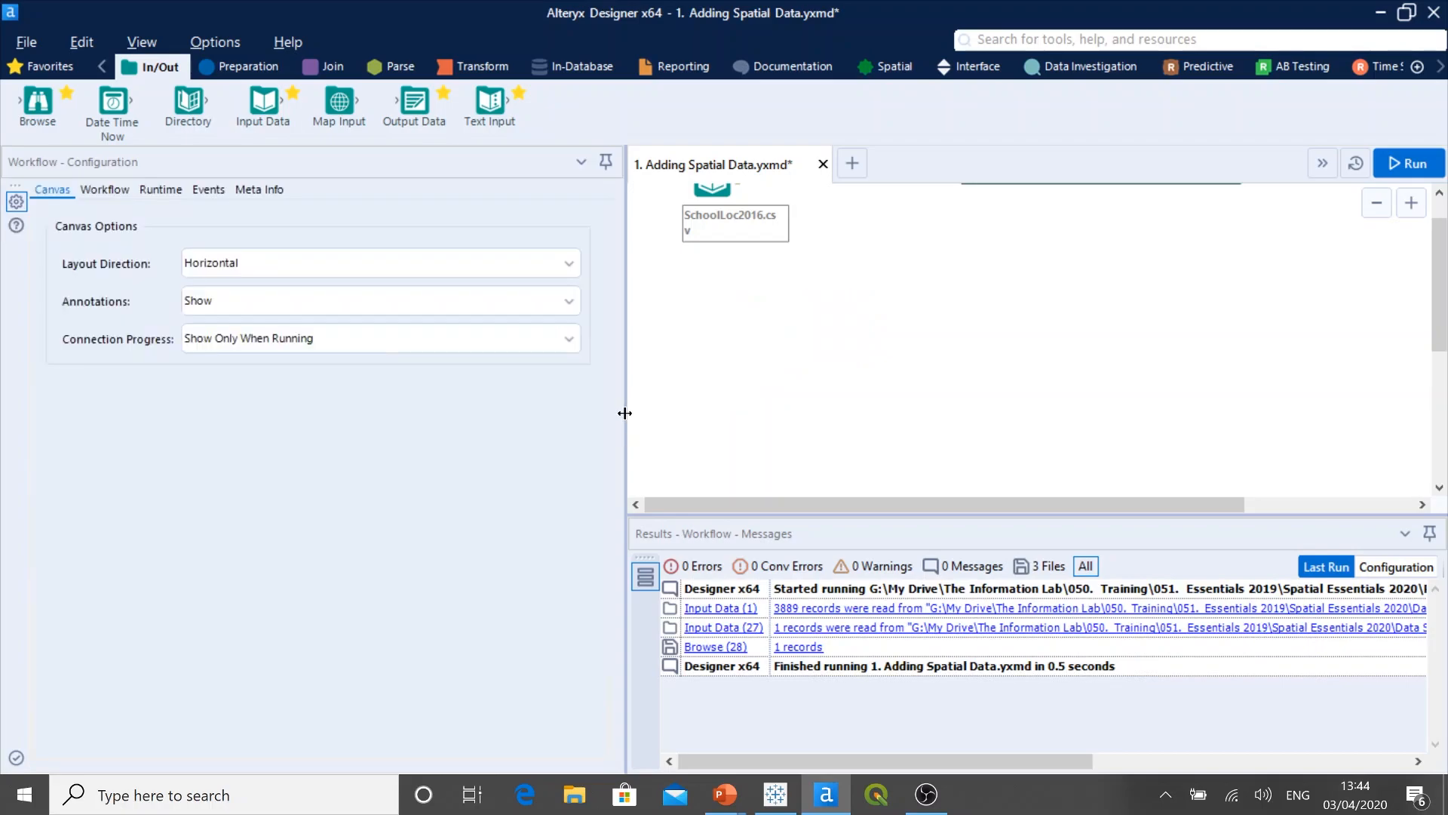
drag(626, 414, 309, 445)
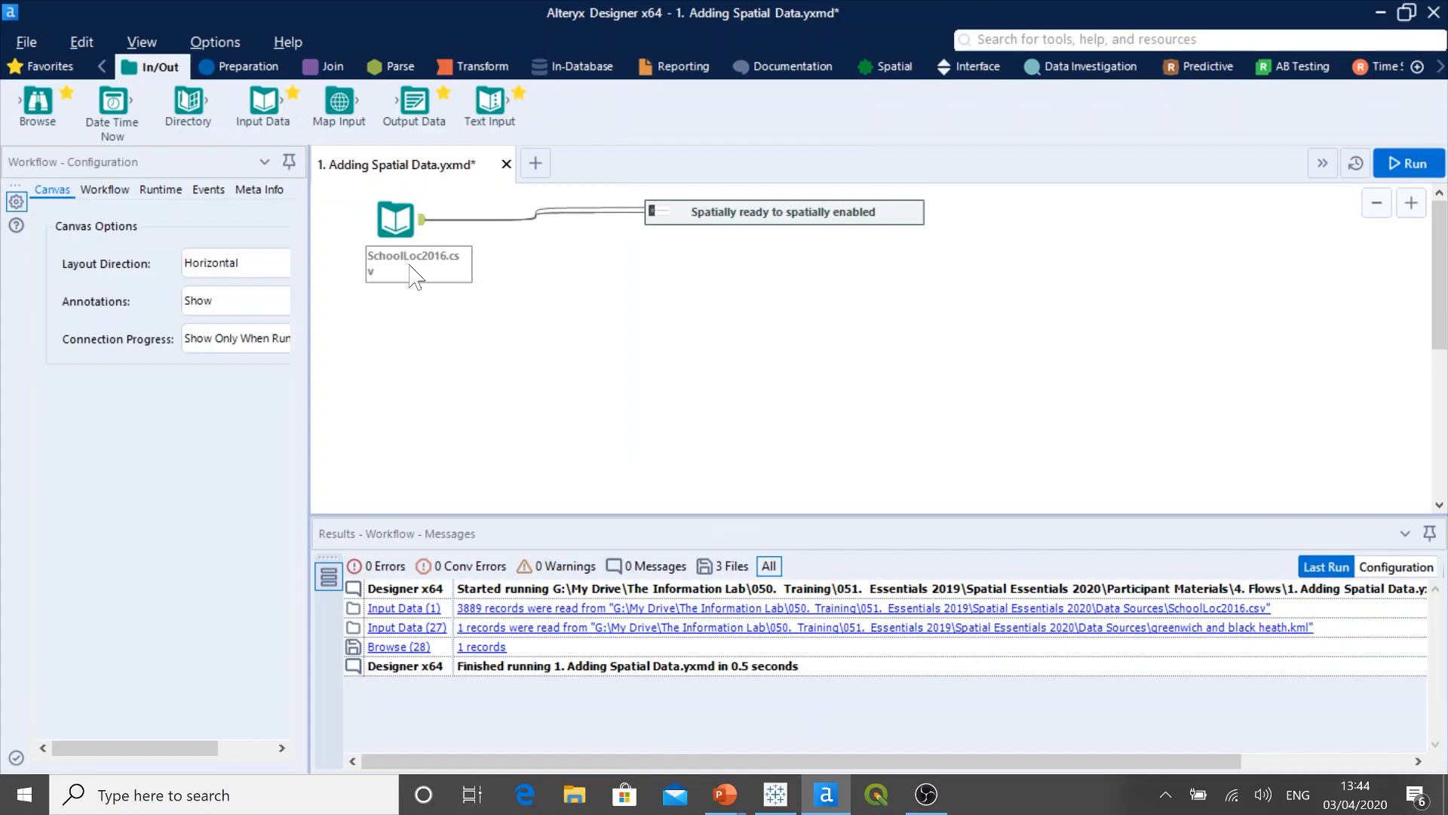
Step: Examine the SchoolLoc2016.csv input's output records through to the EASTING, NORTHING, x and y columns
click(402, 220)
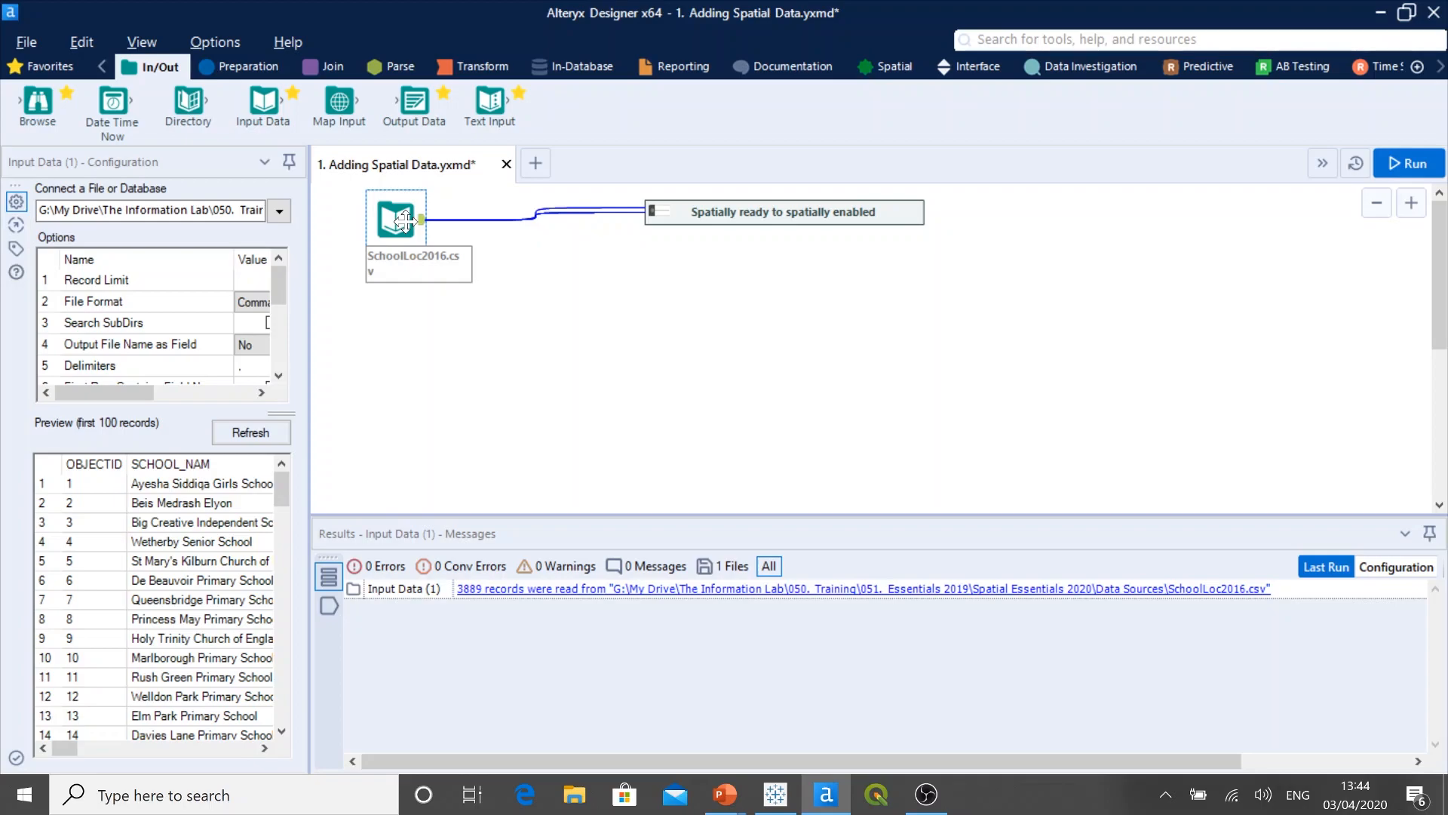
click(422, 220)
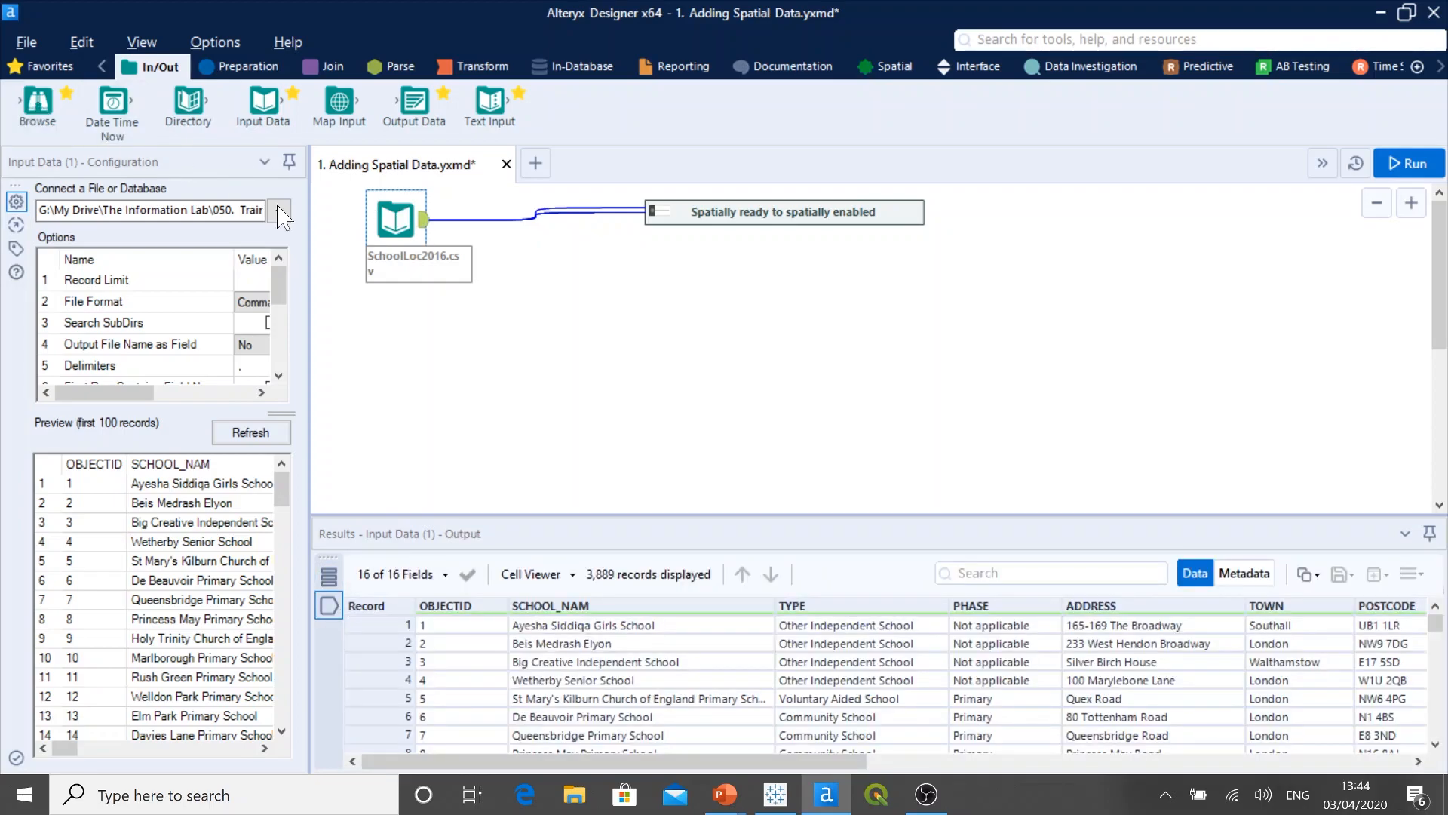
drag(790, 762, 1374, 763)
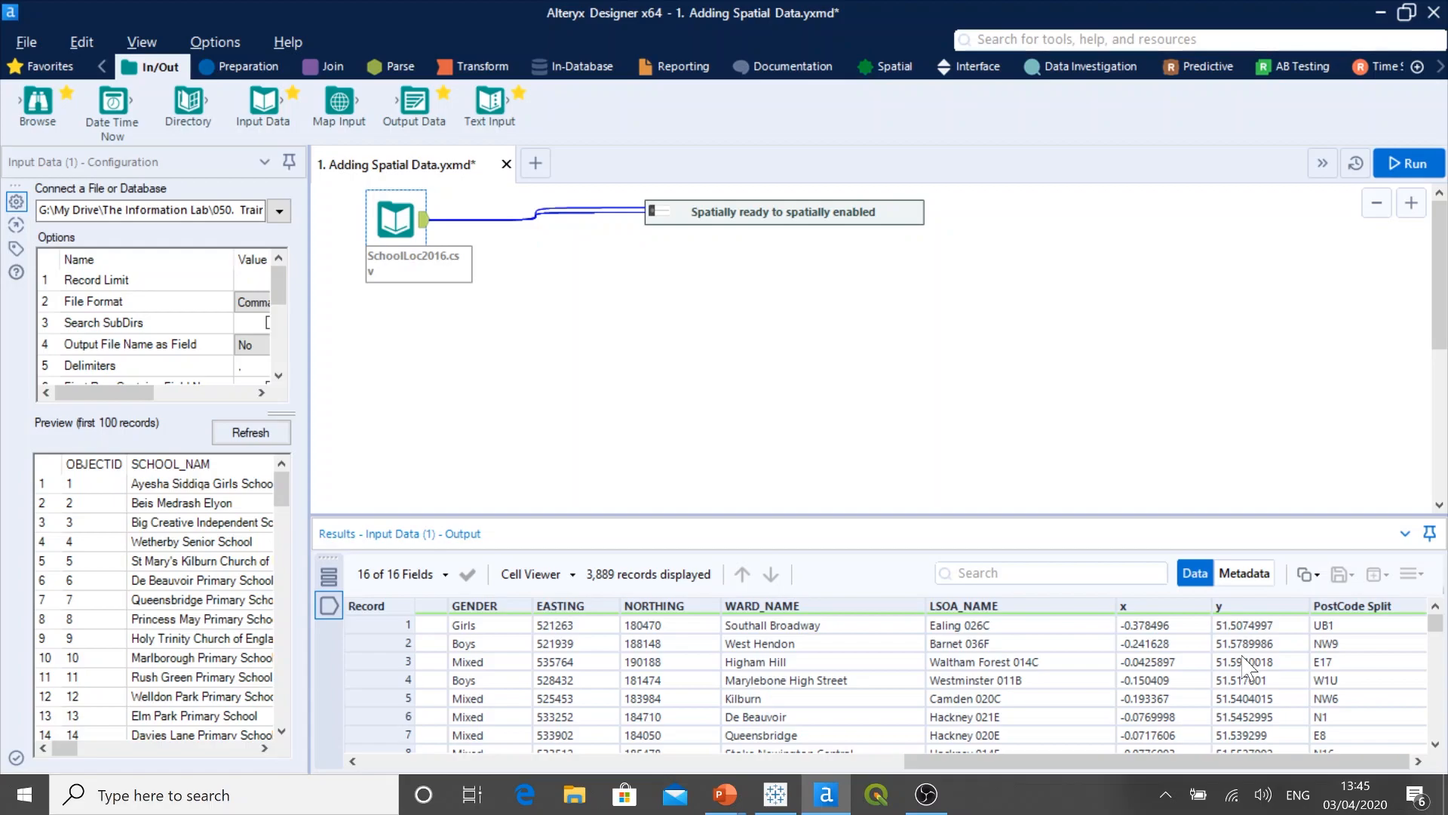
click(919, 221)
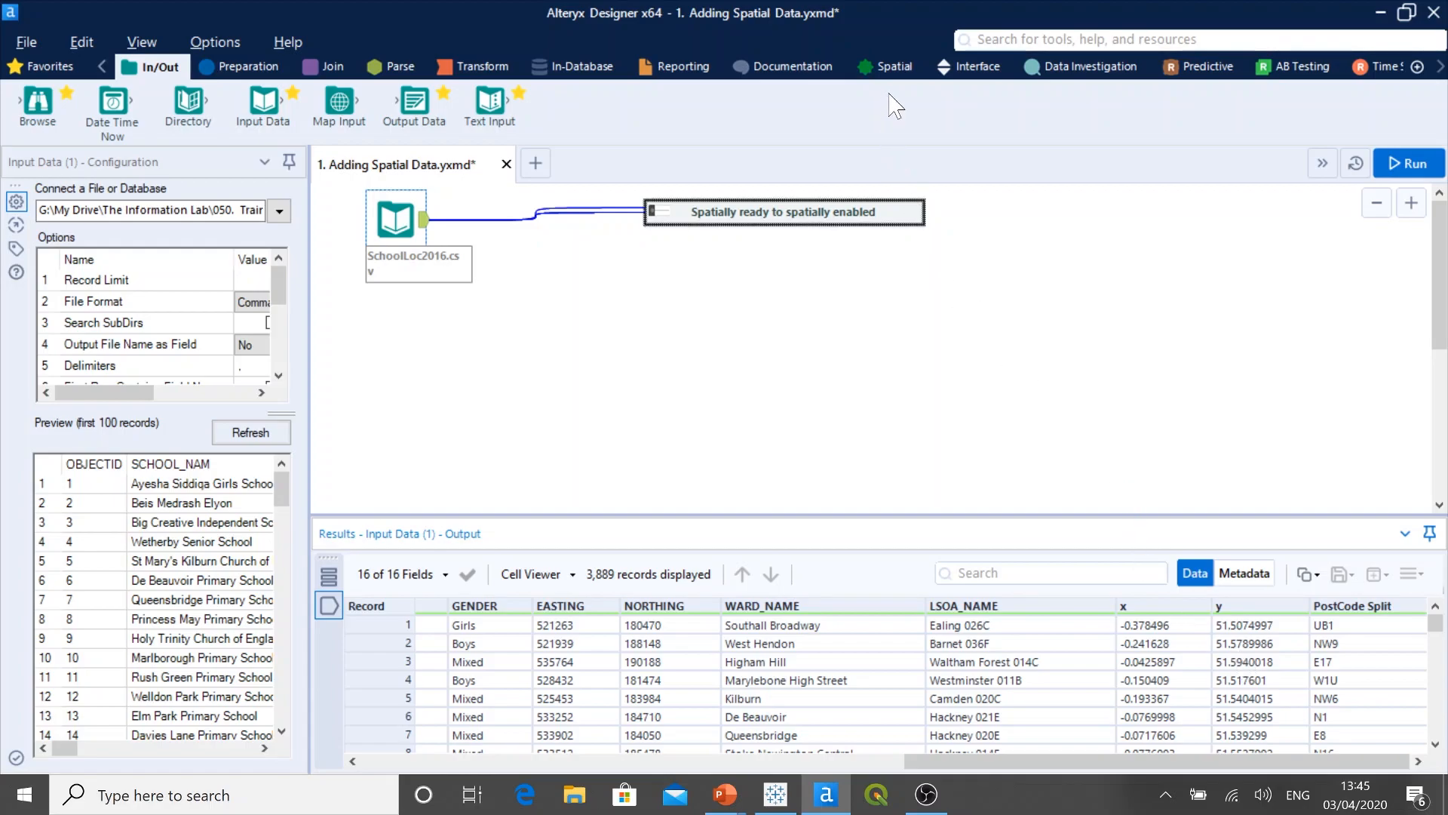
Step: Add a Create Points tool fed by the SchoolLoc2016.csv input, below the Spatially ready container, and widen the configuration pane
click(897, 69)
click(898, 70)
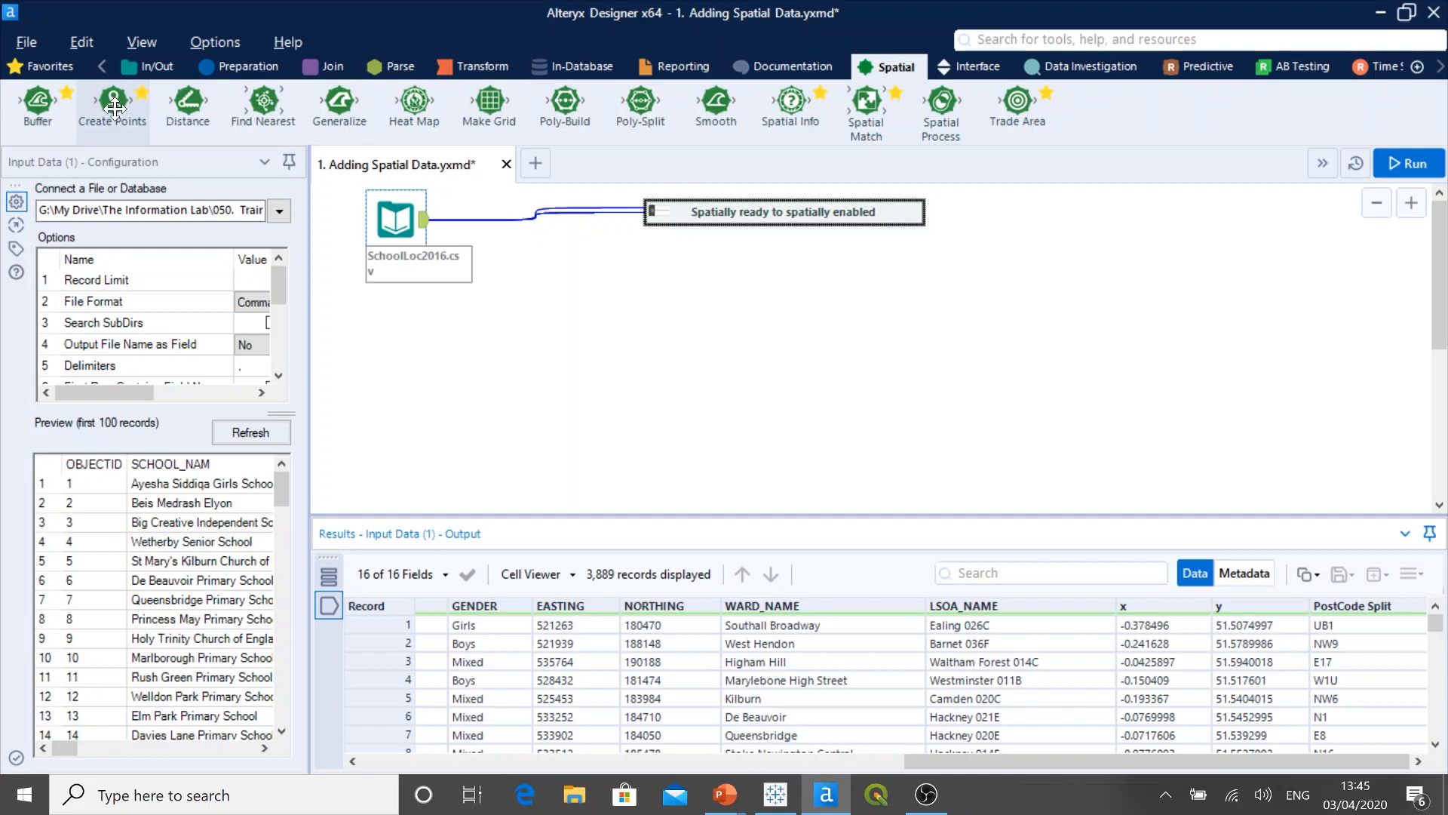
drag(114, 116, 600, 316)
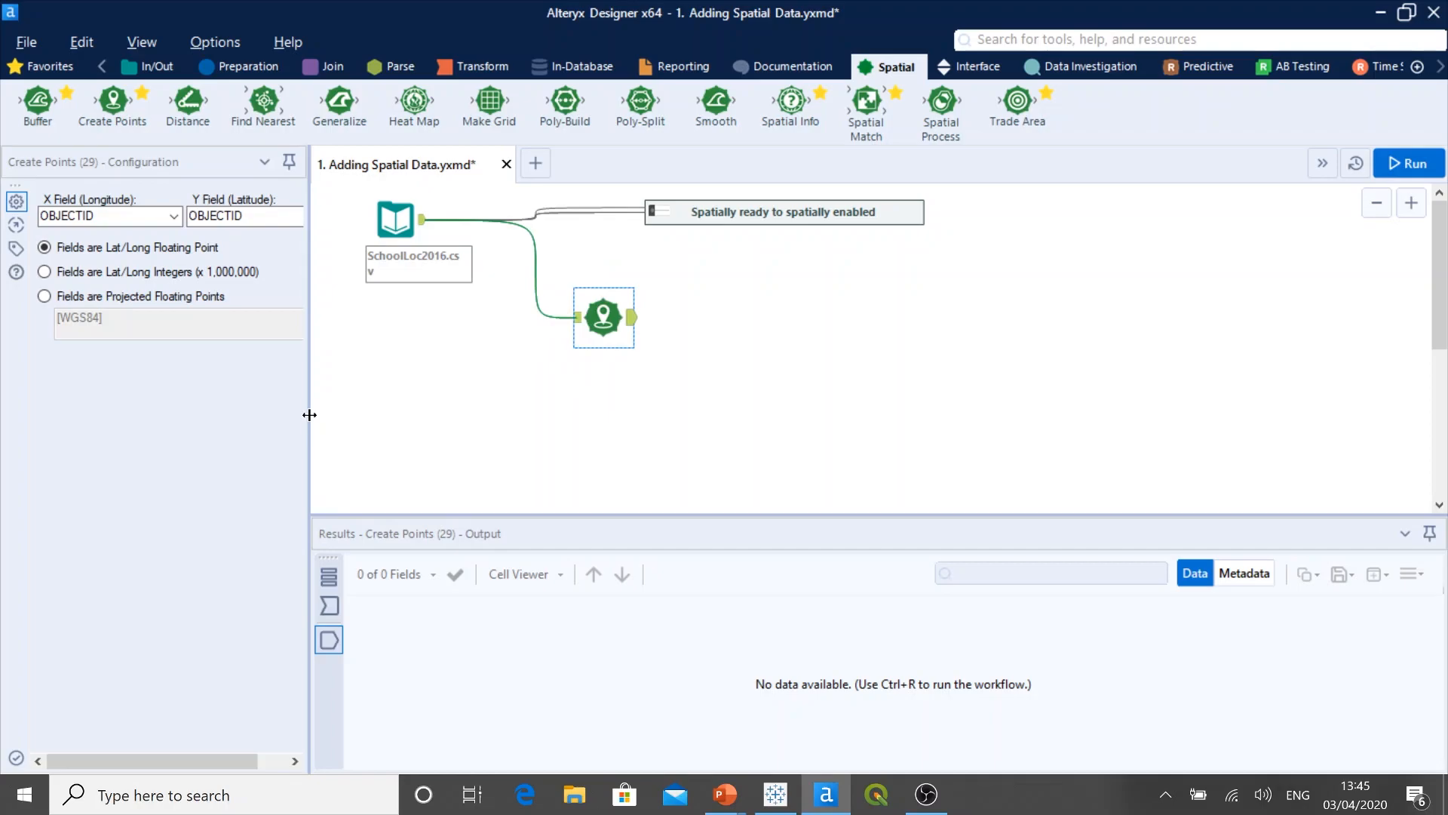
drag(310, 415, 415, 416)
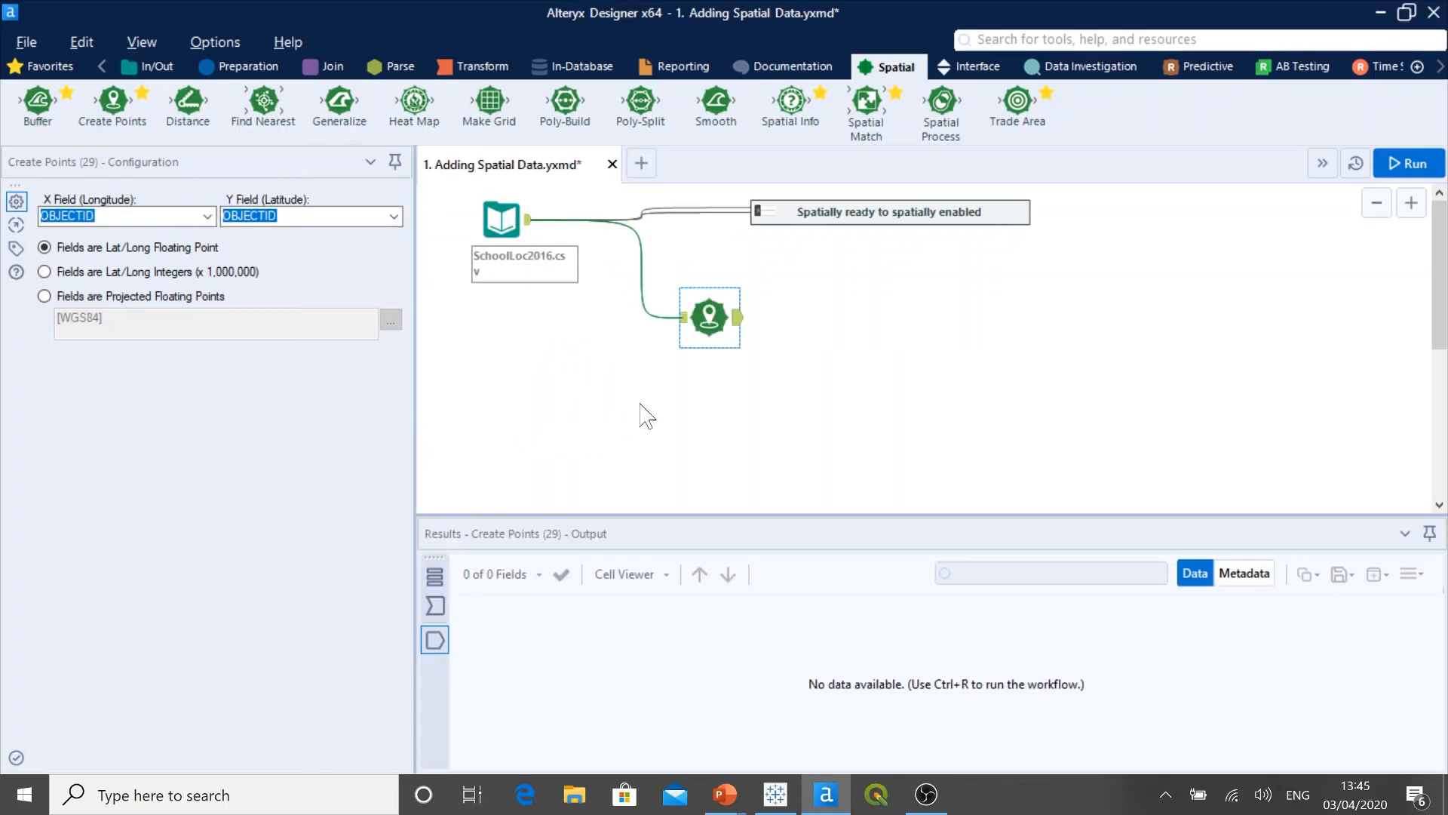
drag(700, 315, 688, 352)
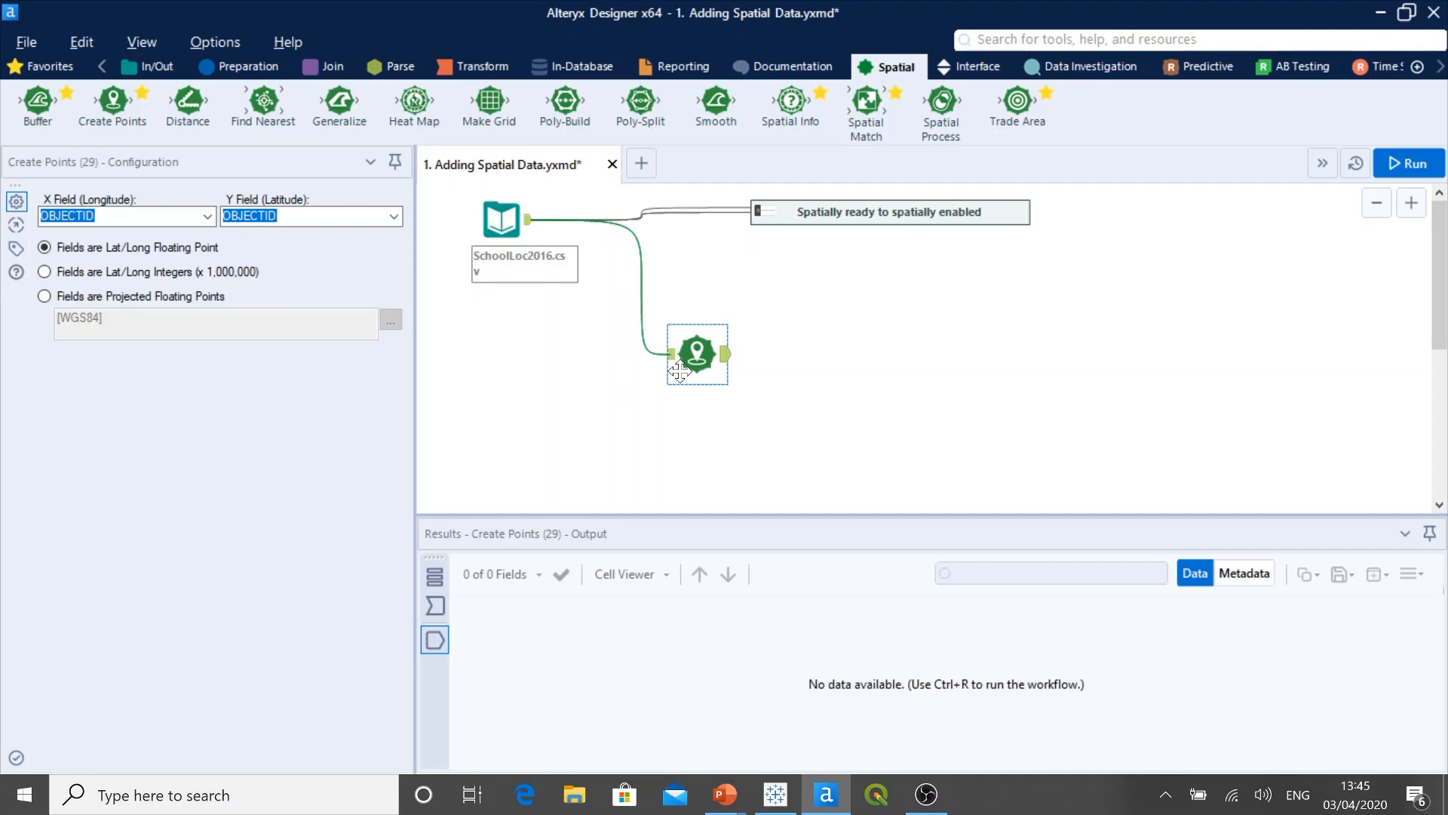
Step: Set the Create Points X (longitude) field to x and the Y (latitude) field to y
click(208, 217)
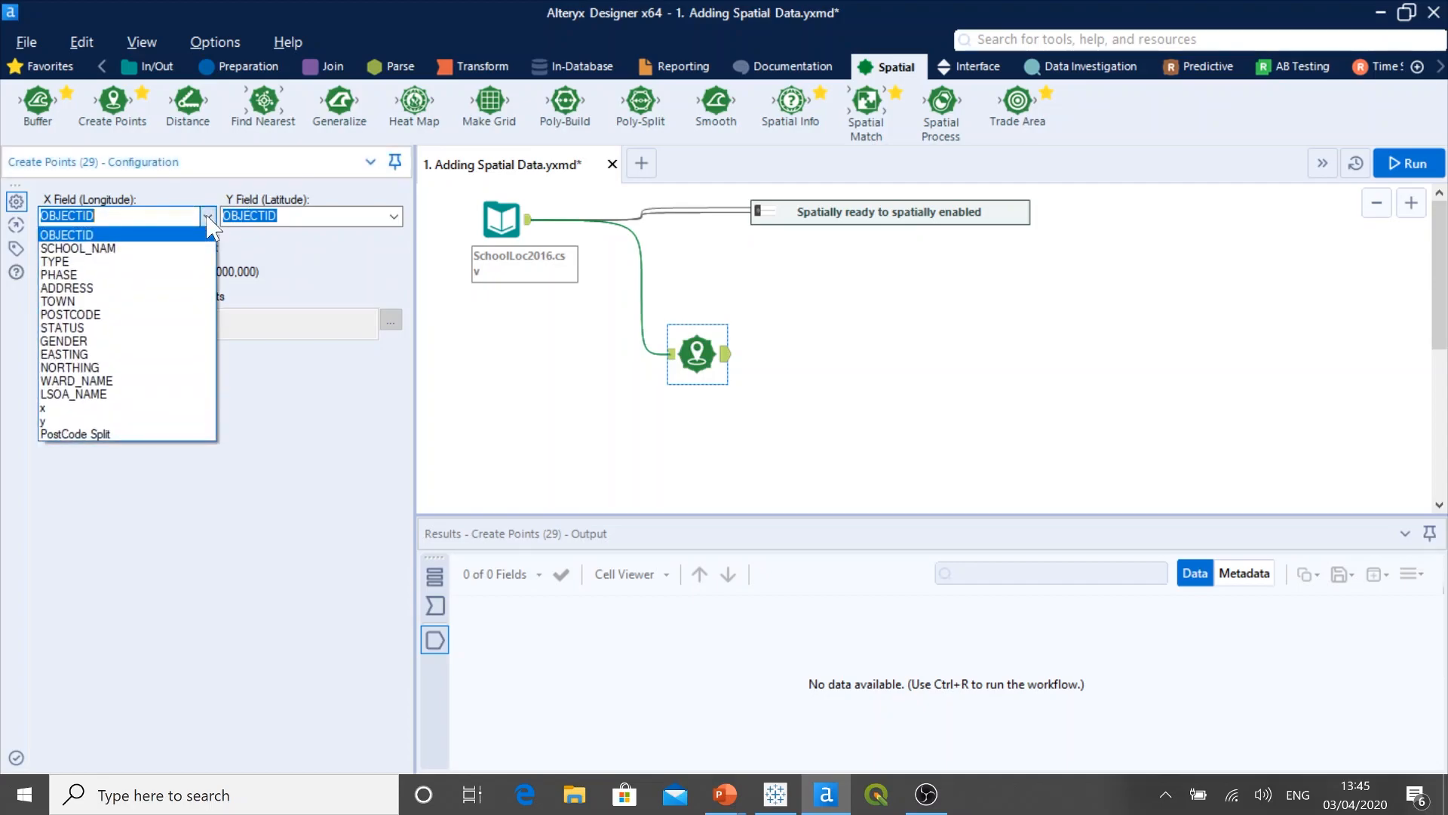
click(190, 408)
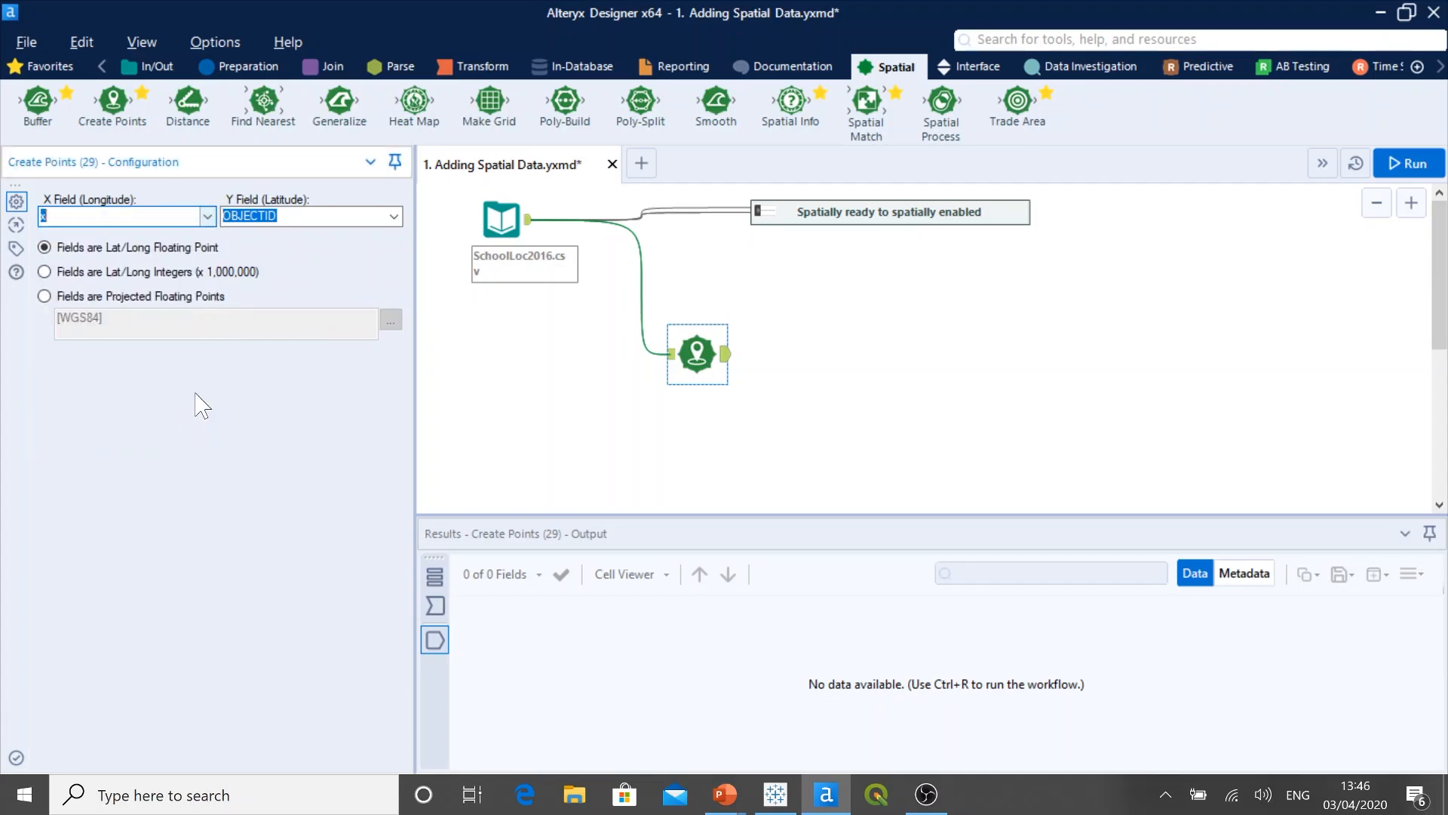
click(393, 216)
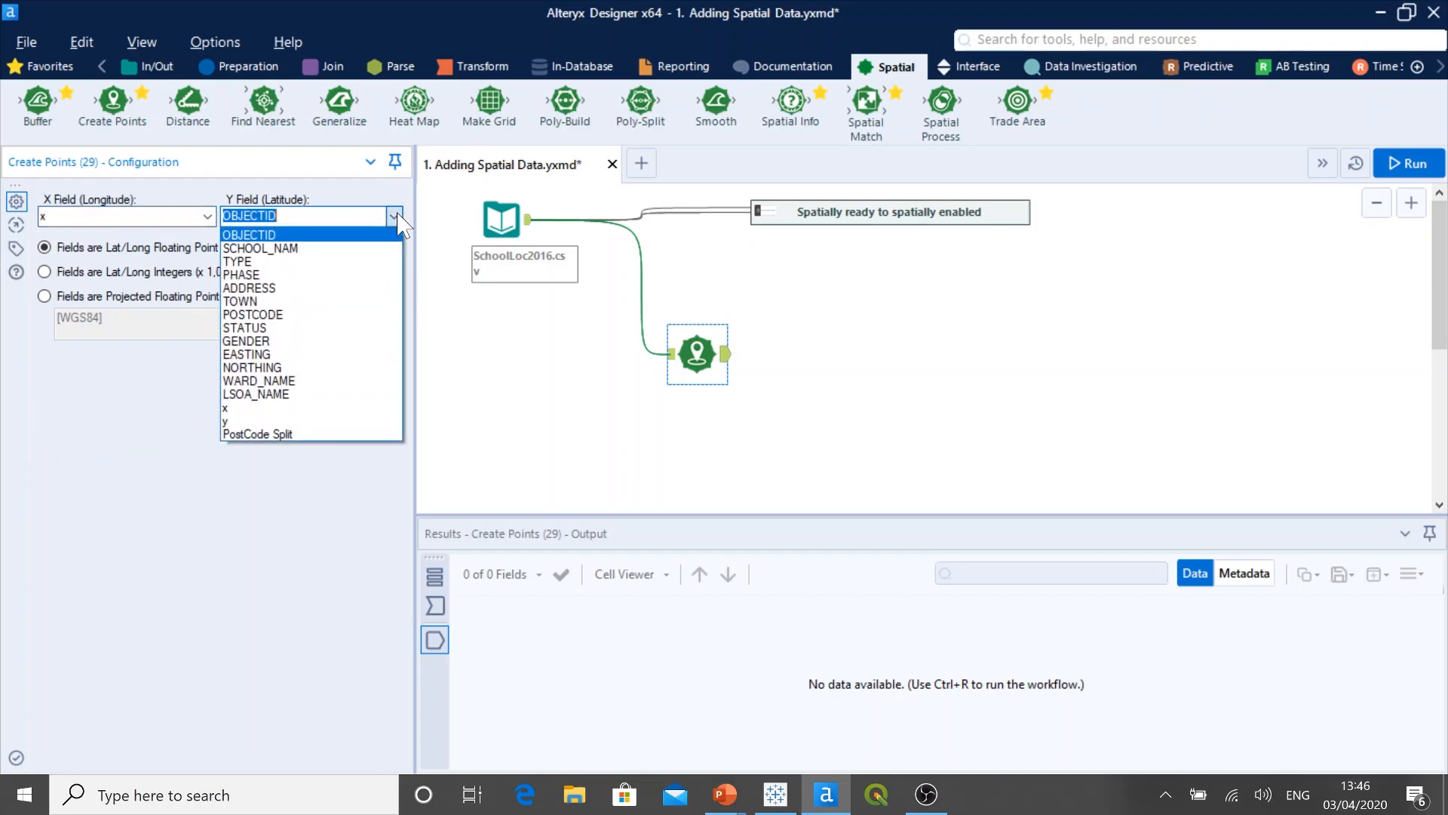
click(350, 422)
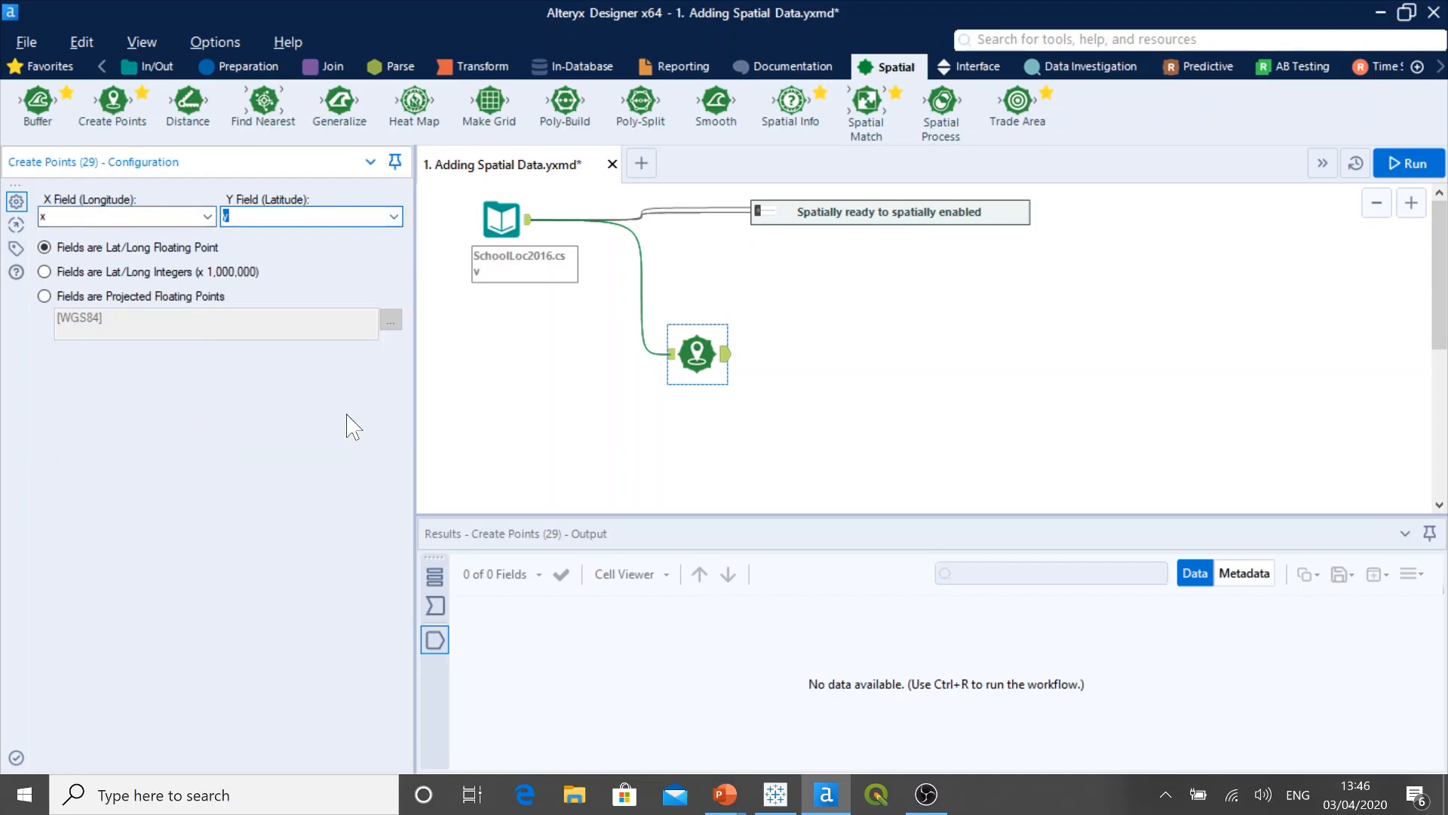
Step: Attach a Browse tool to the Create Points output, enlarge the results area and run the workflow
key(ctrl+r)
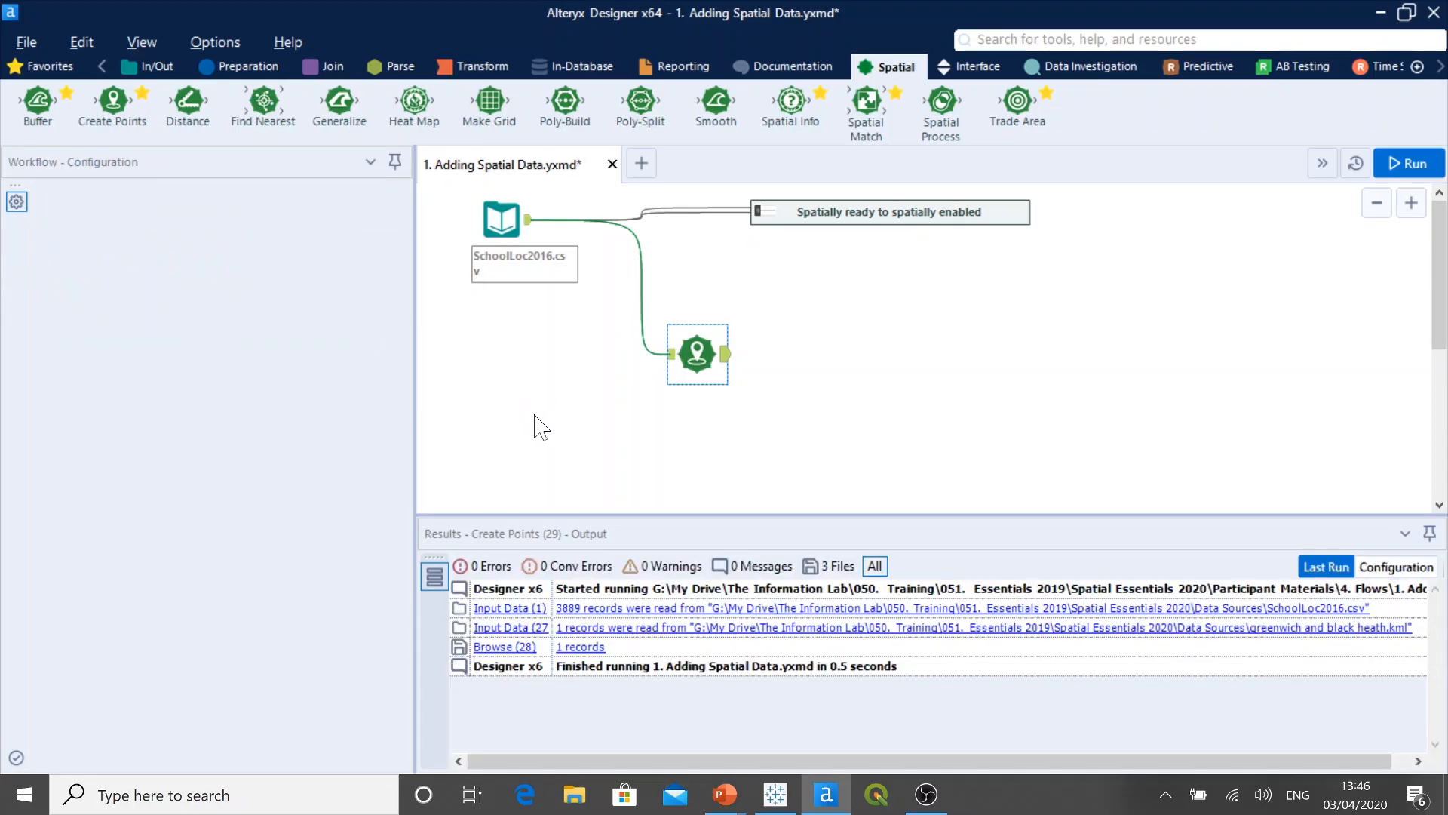
click(541, 427)
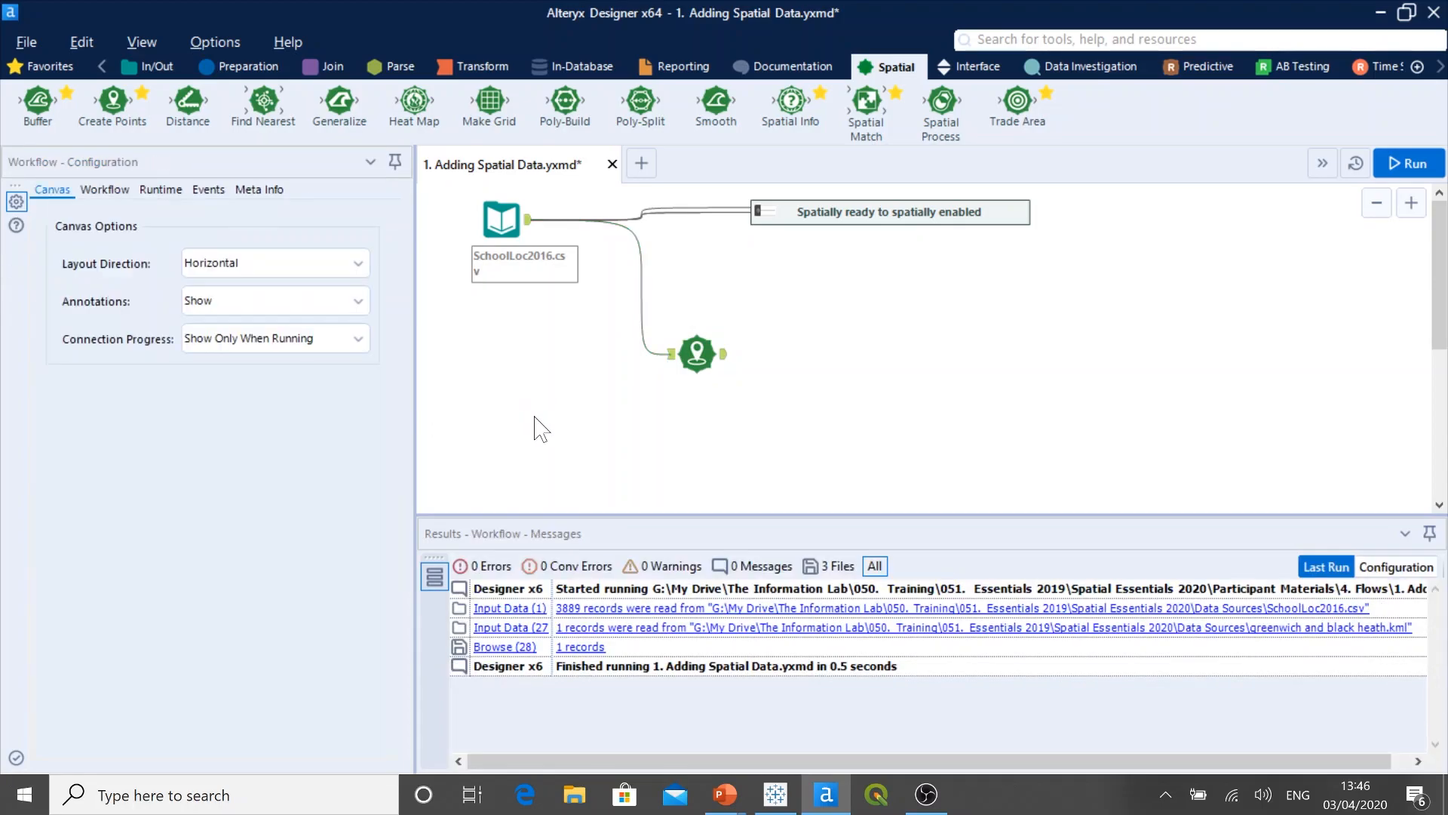
click(129, 71)
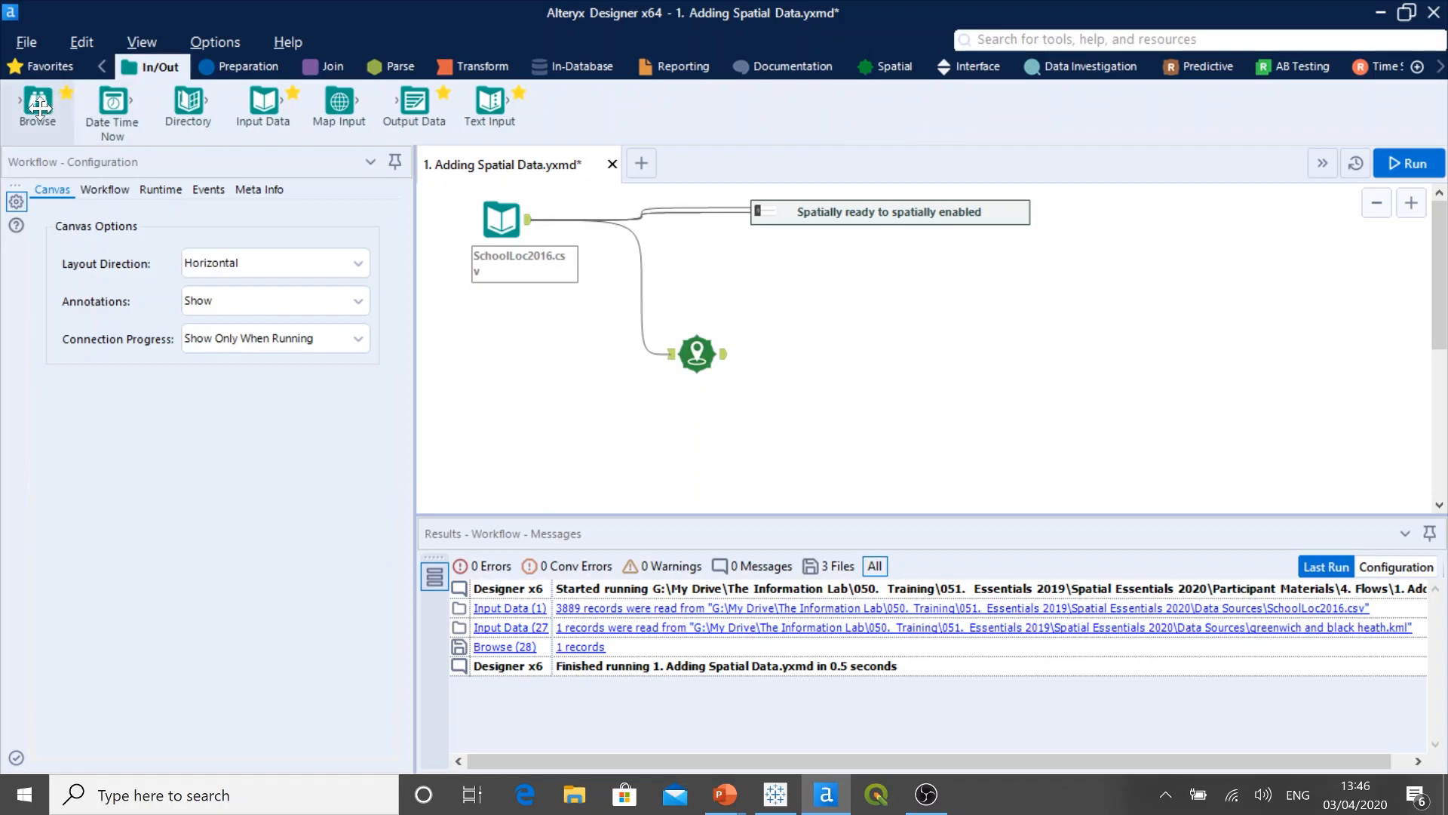
drag(39, 110, 816, 356)
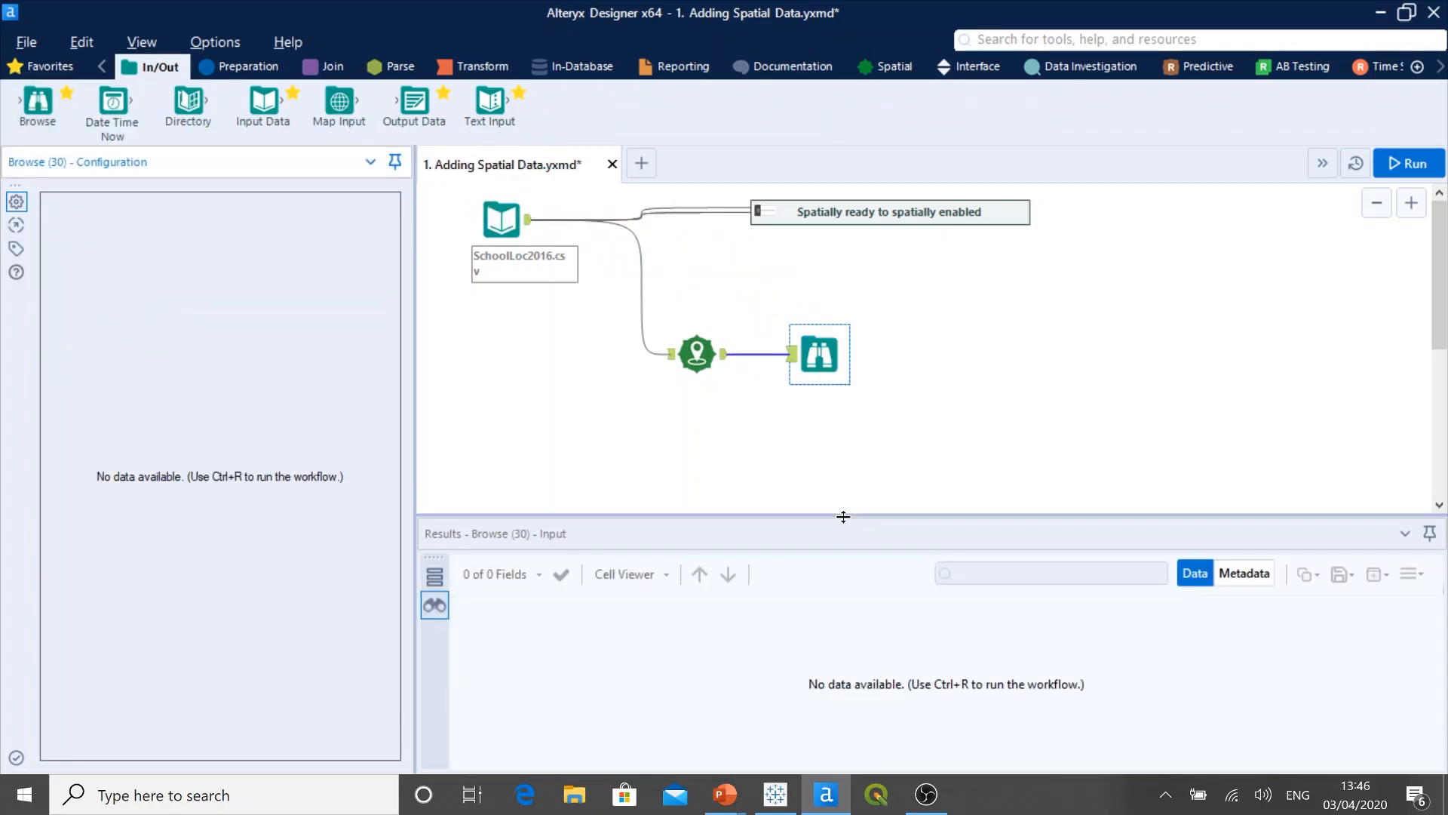
drag(844, 516, 840, 462)
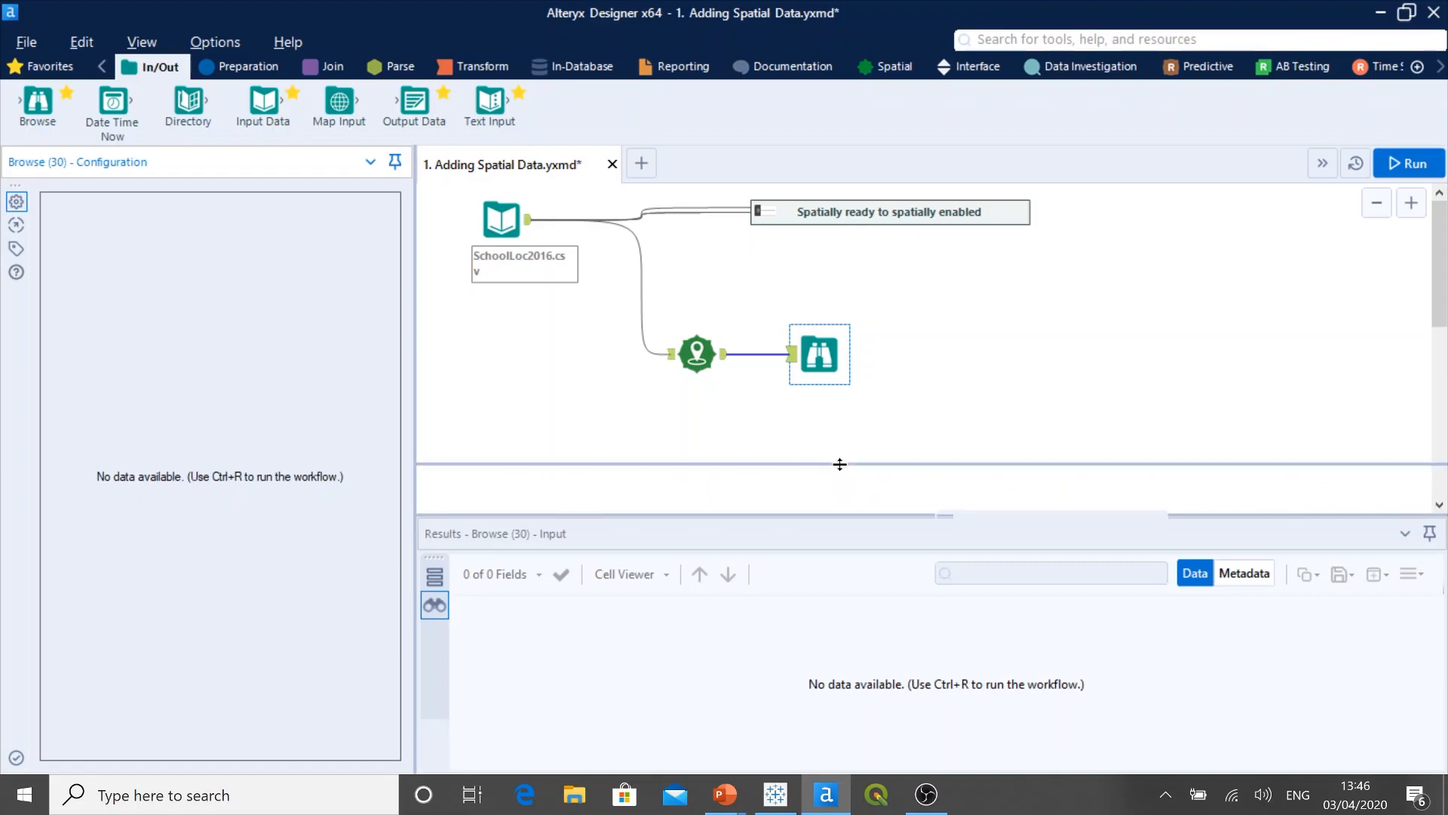
click(702, 369)
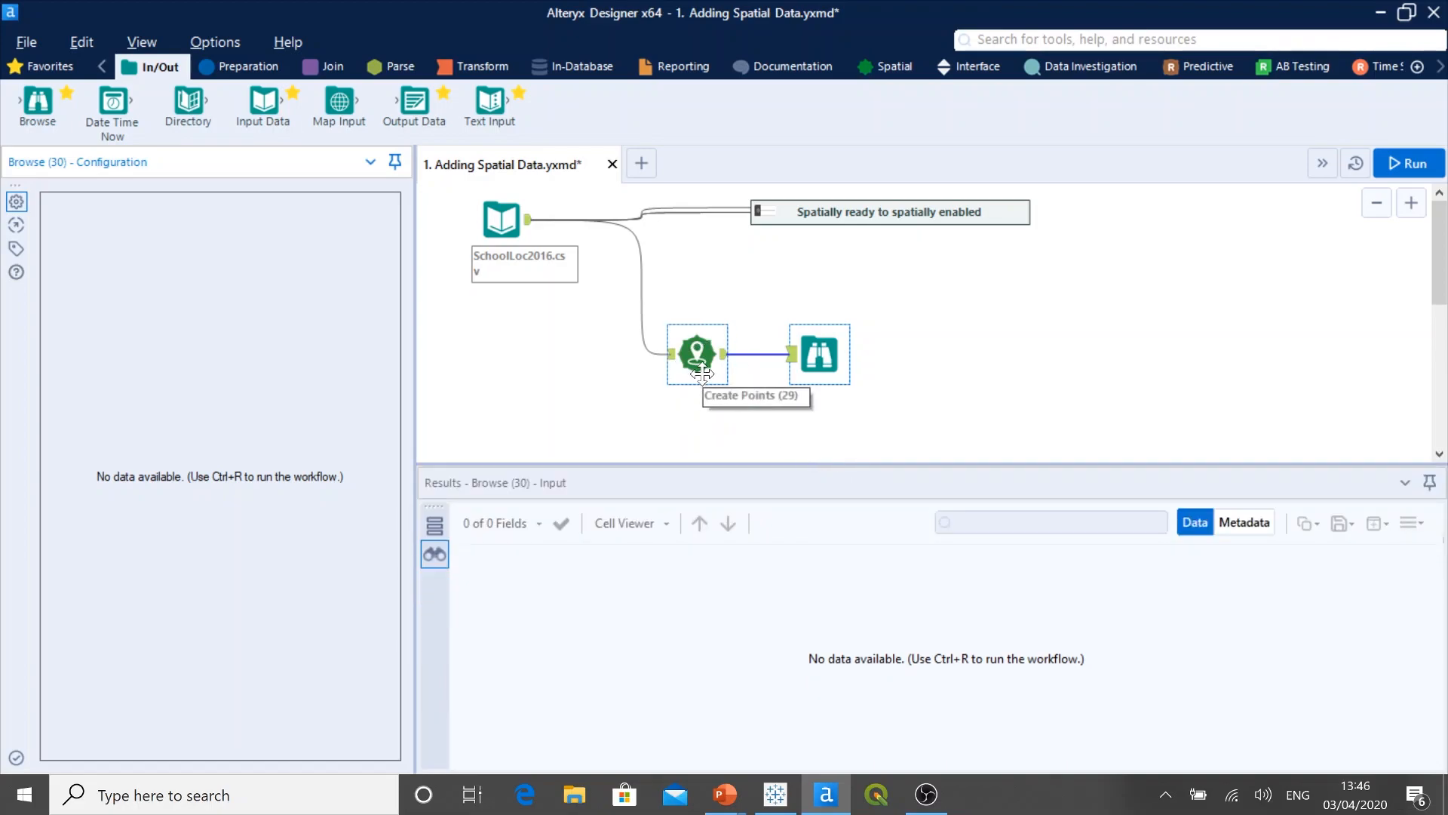
click(1404, 169)
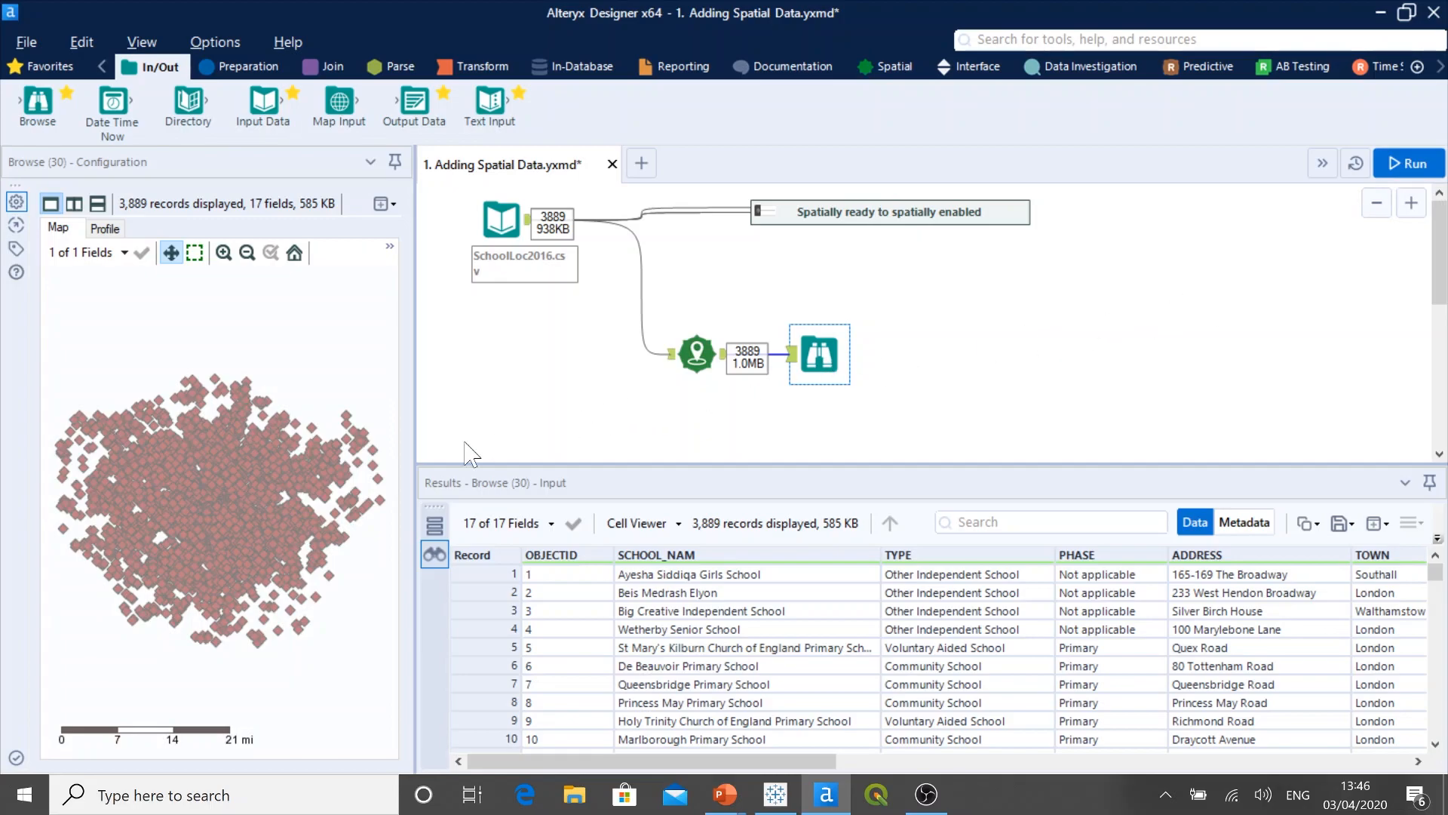
Step: Check the Browse output's Centroid column and set the base map of the widened school points map to Alteryx Streets
click(367, 592)
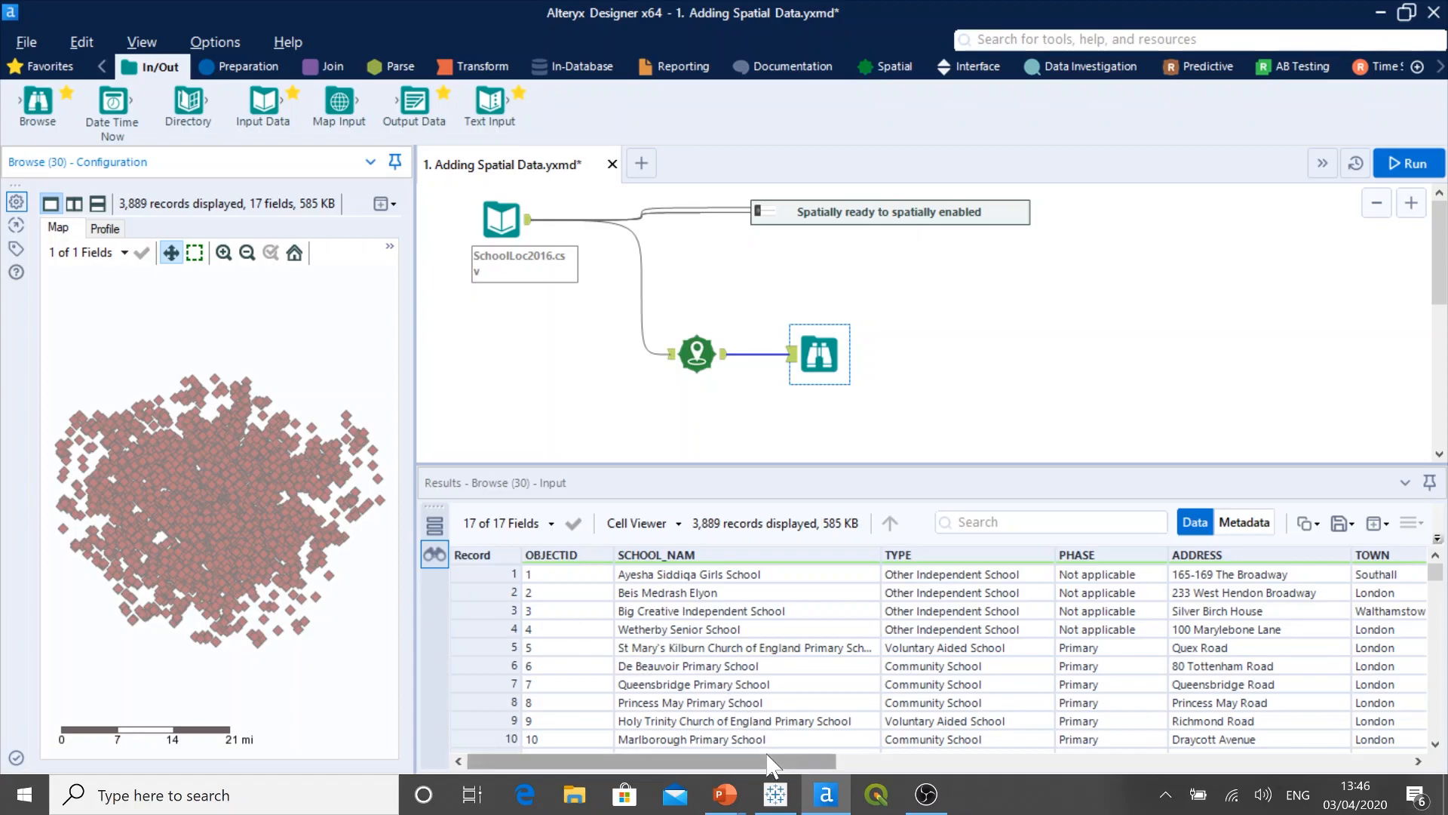
drag(773, 770, 1356, 758)
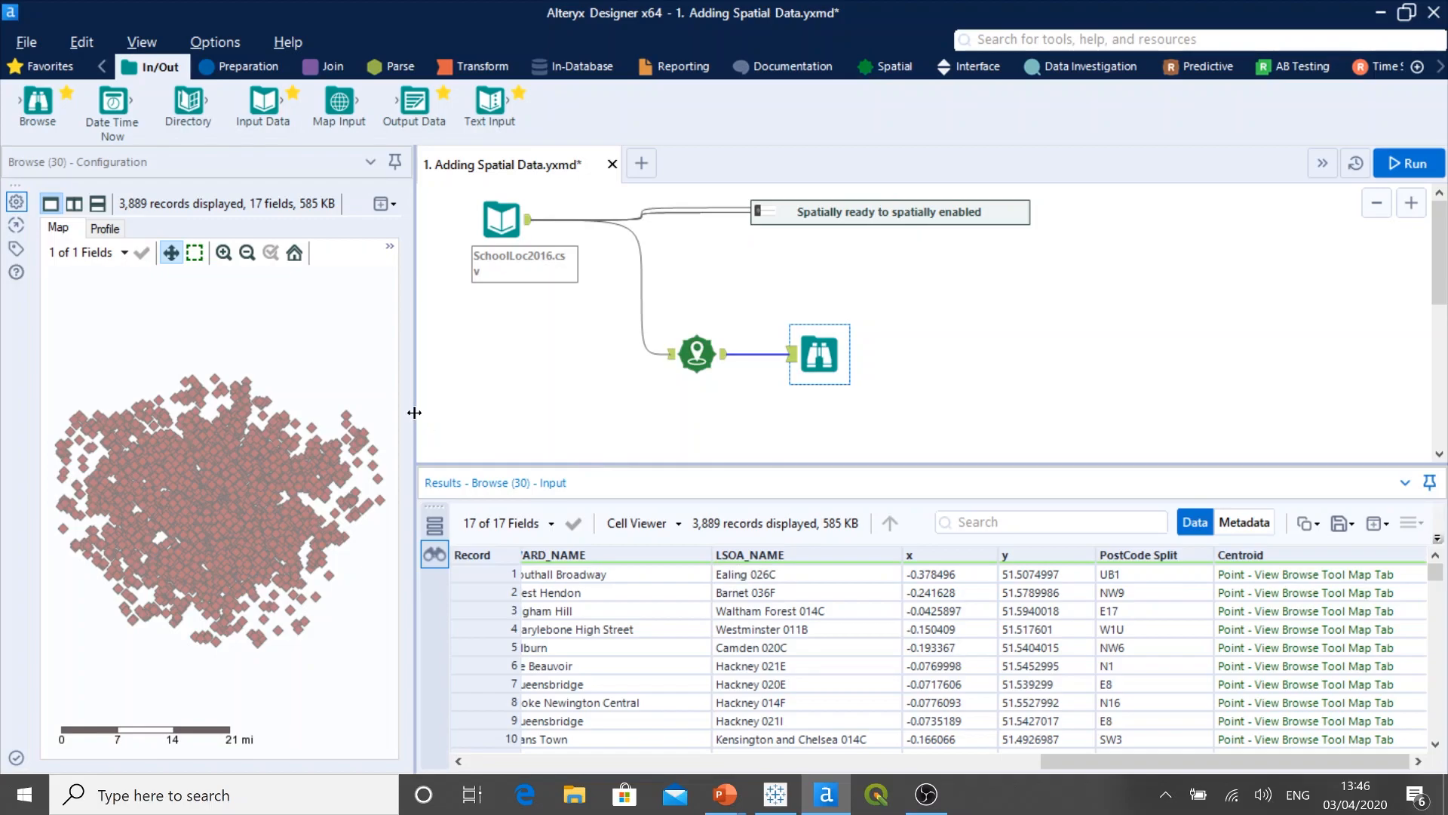
drag(414, 420, 576, 423)
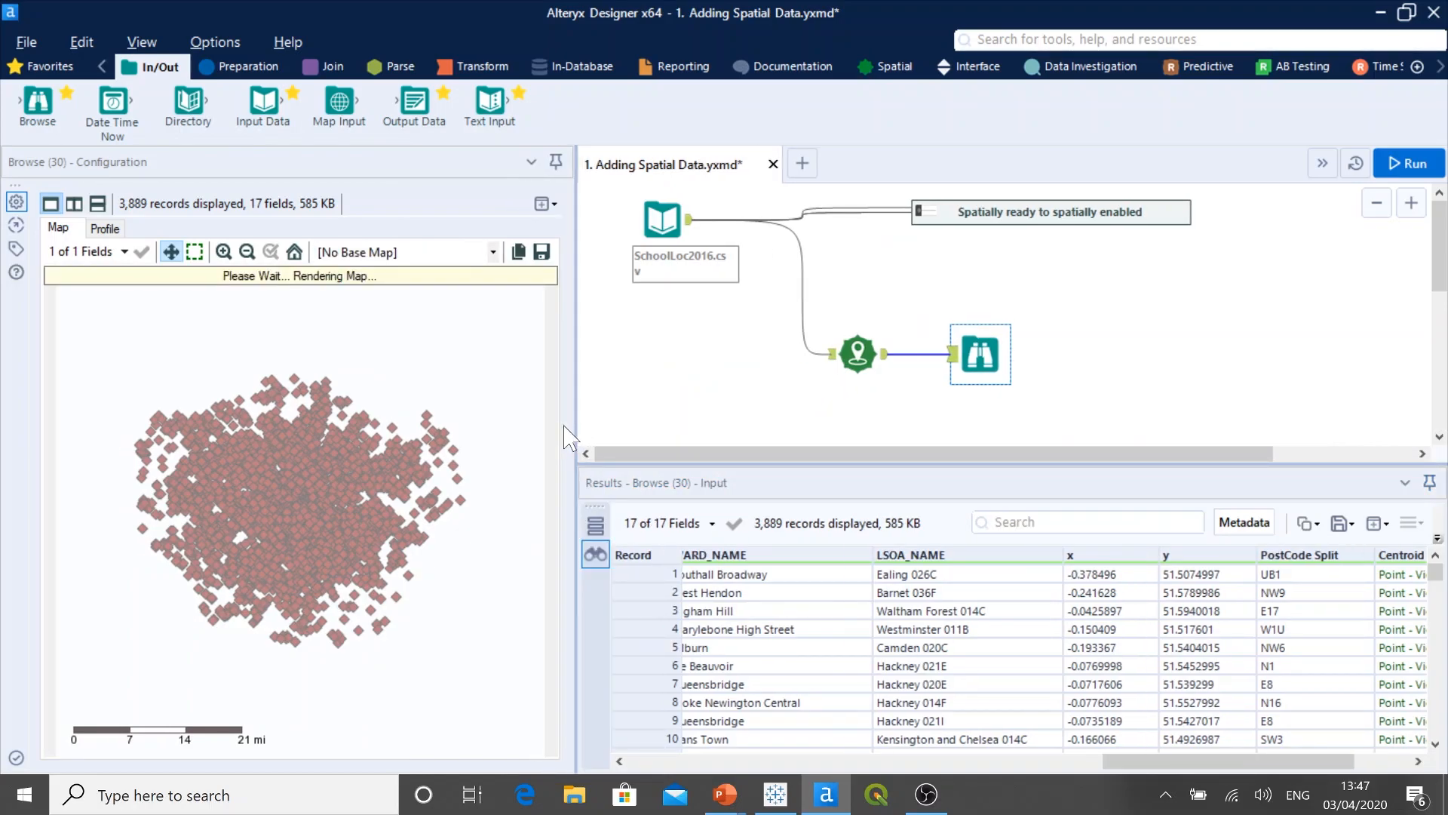
click(492, 252)
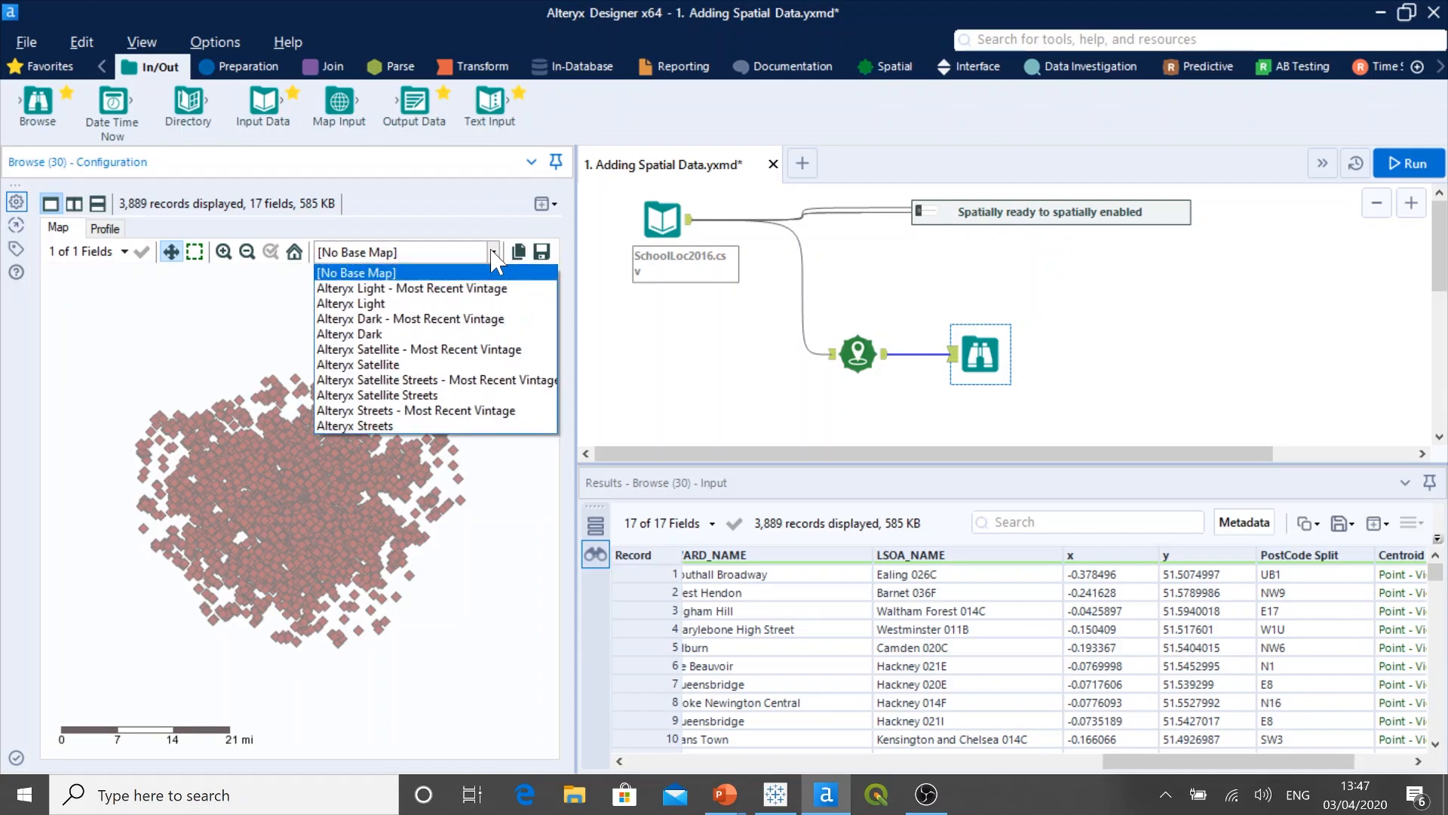
click(430, 425)
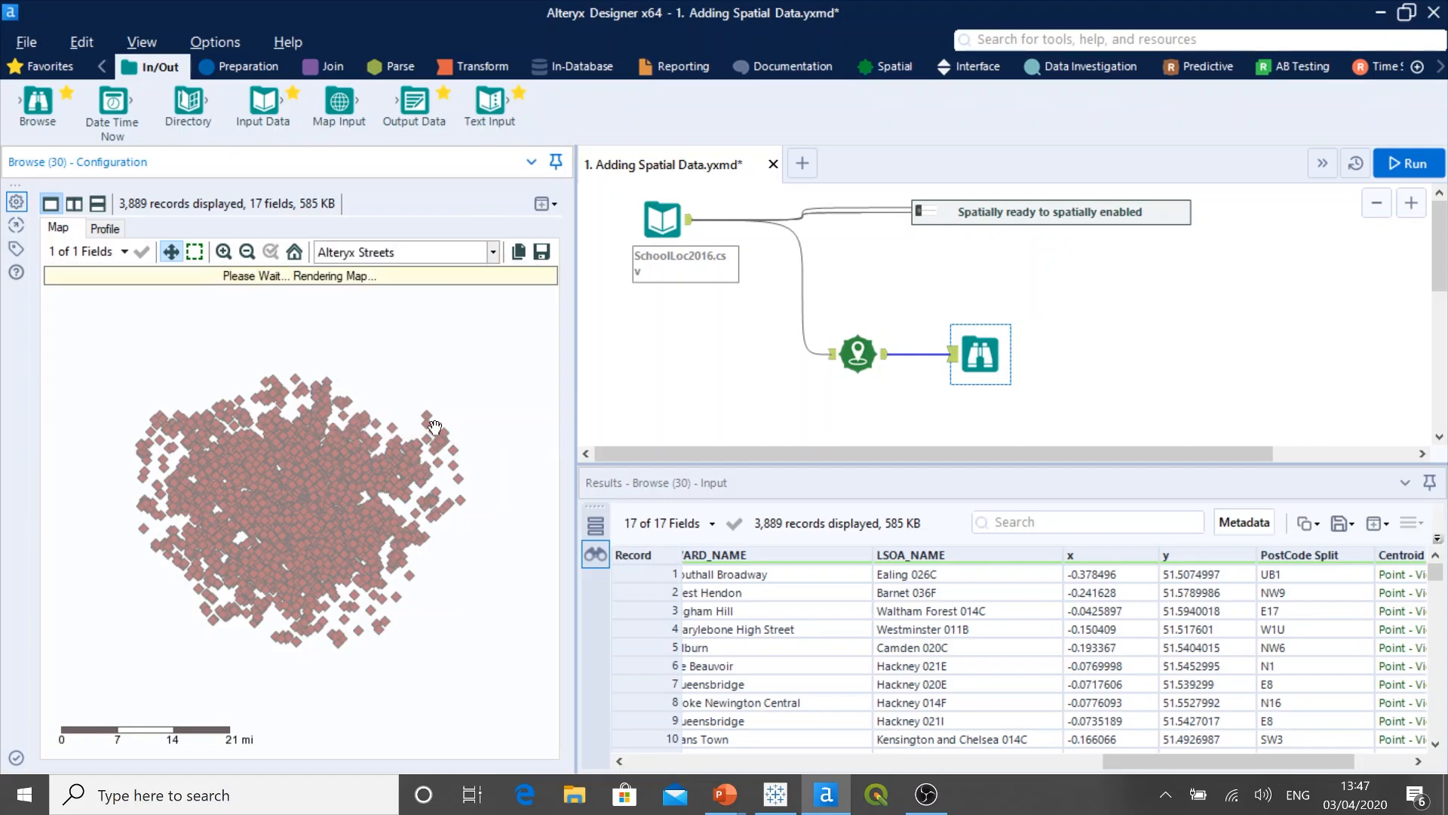